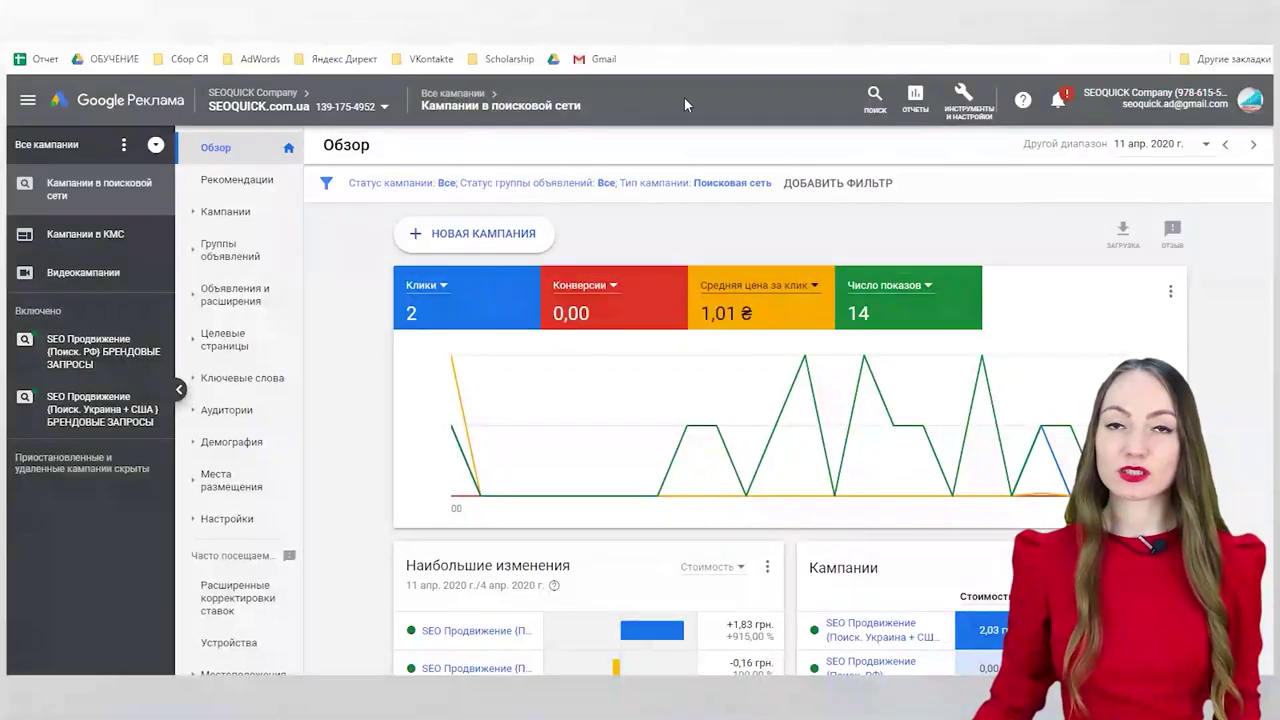
Step: Start a new plan in Планировщик результатов using the campaign "Одесса - Ремонт стиральных машин"
click(965, 102)
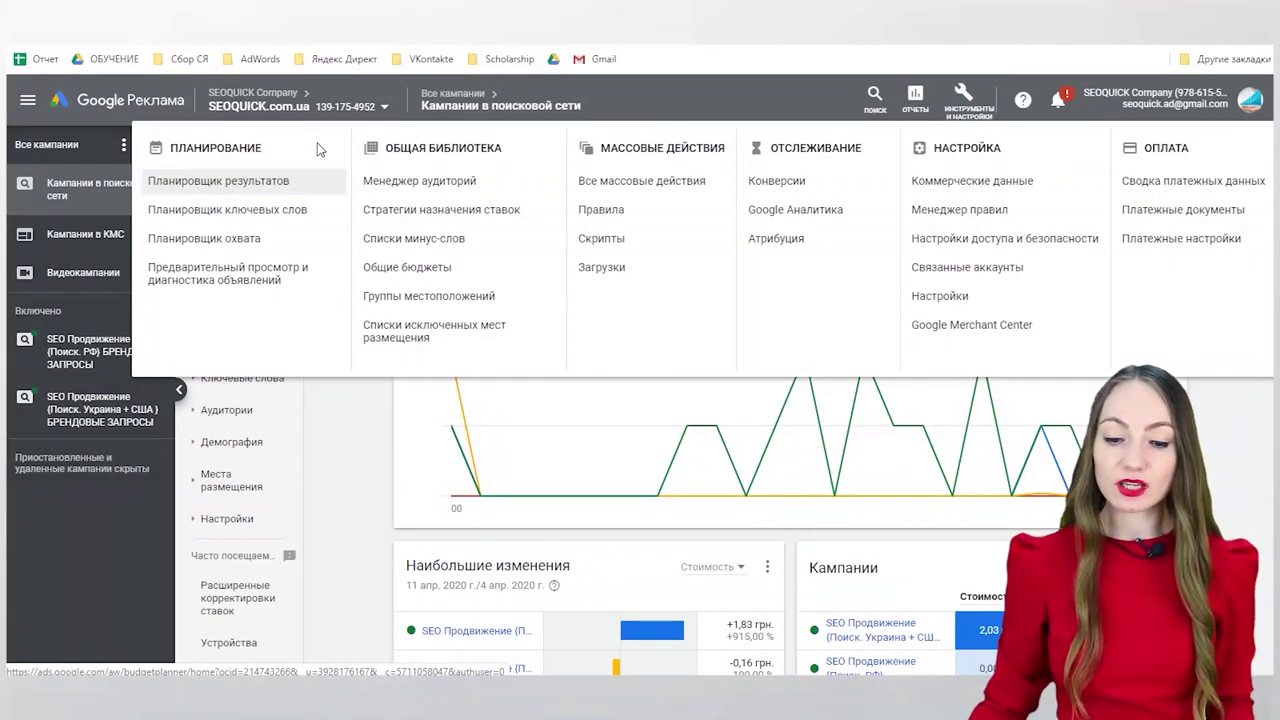
click(288, 190)
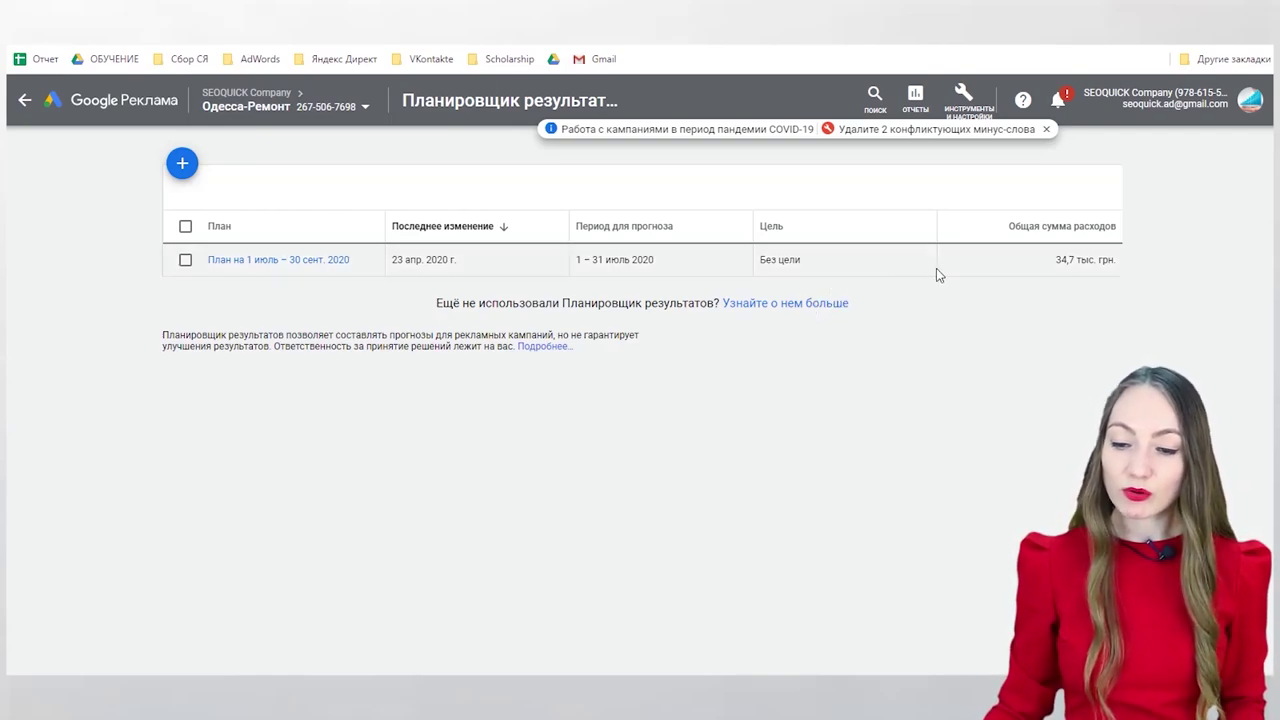
click(184, 166)
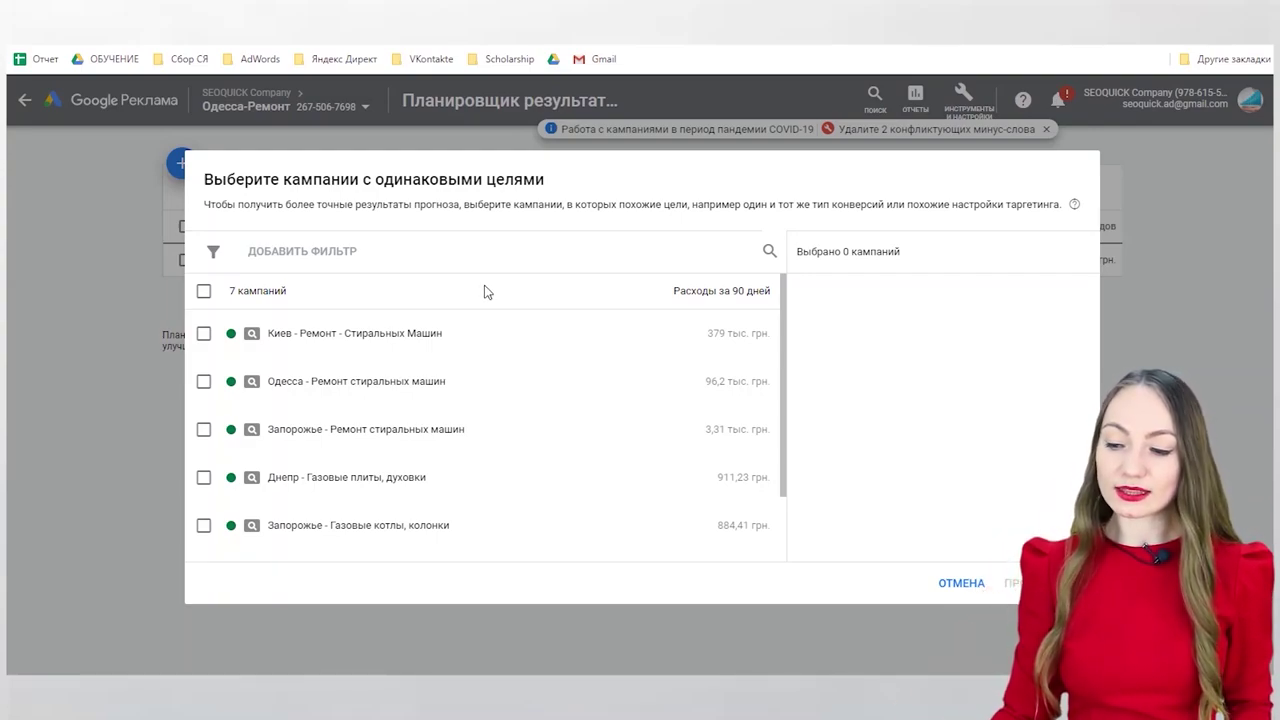
click(205, 382)
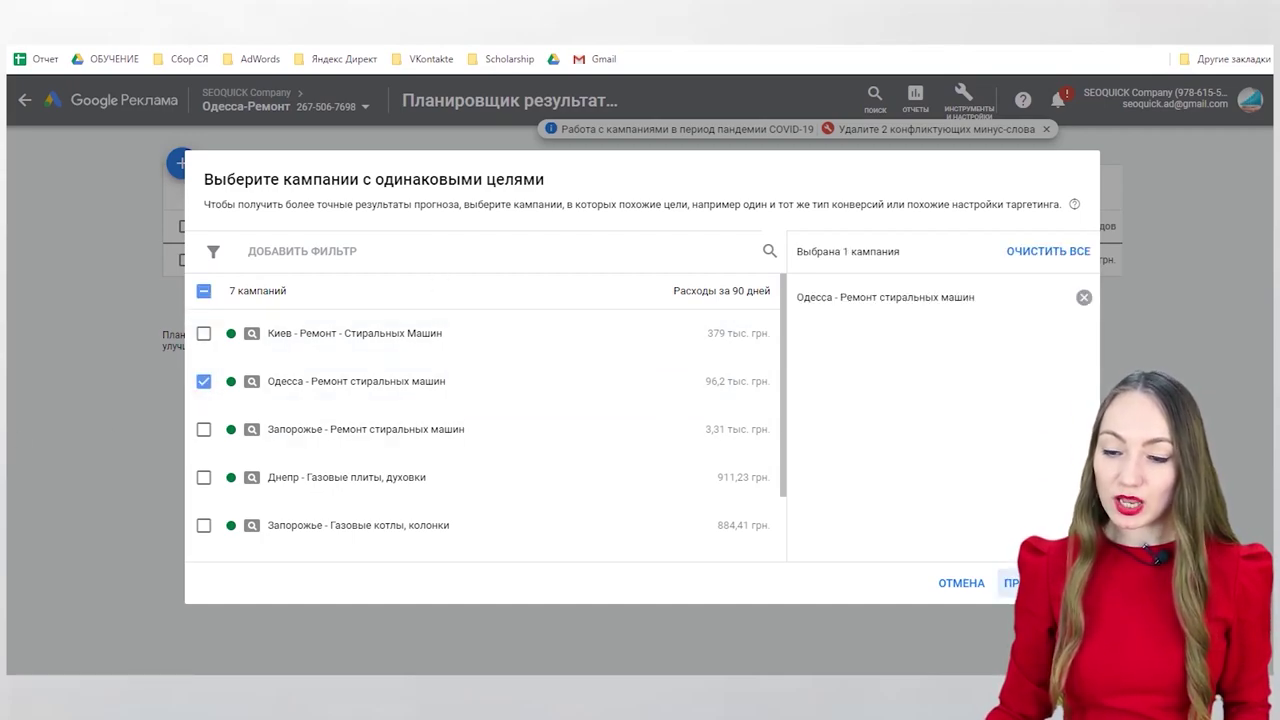
click(1030, 583)
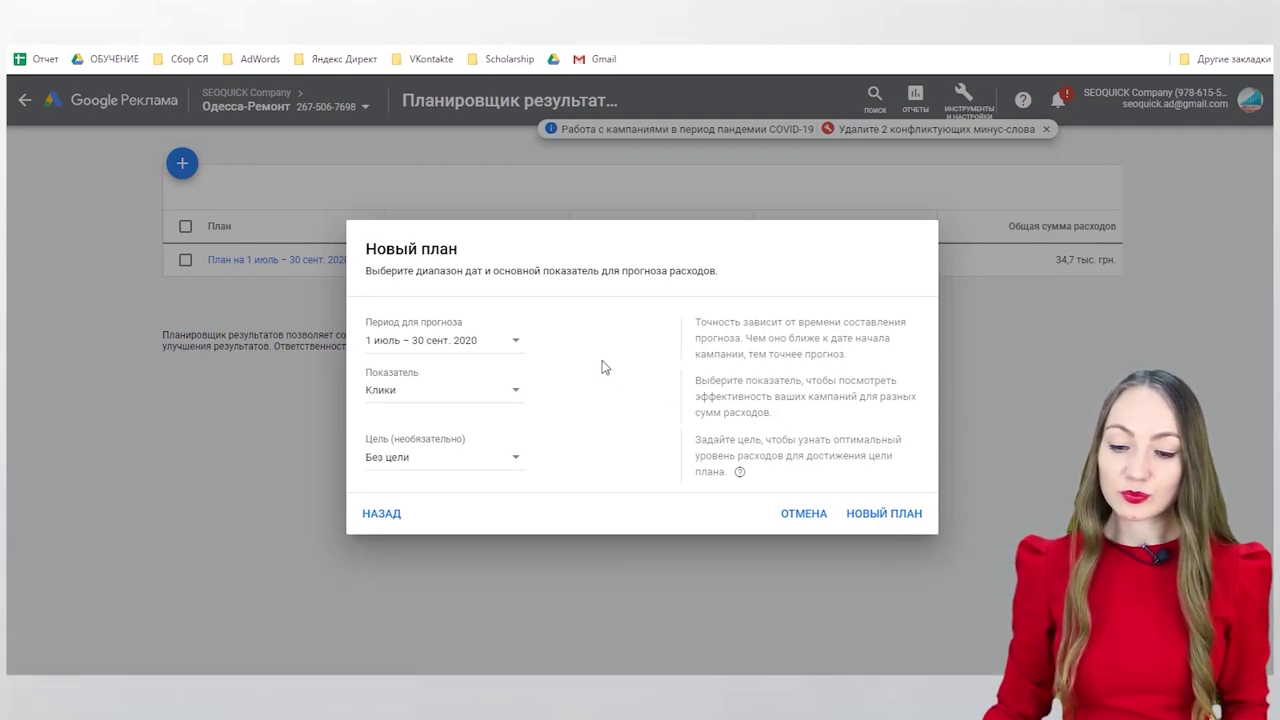
Step: Create the plan with the forecast period set to next month (1 – 31 май 2020) and Клики as the metric
click(473, 348)
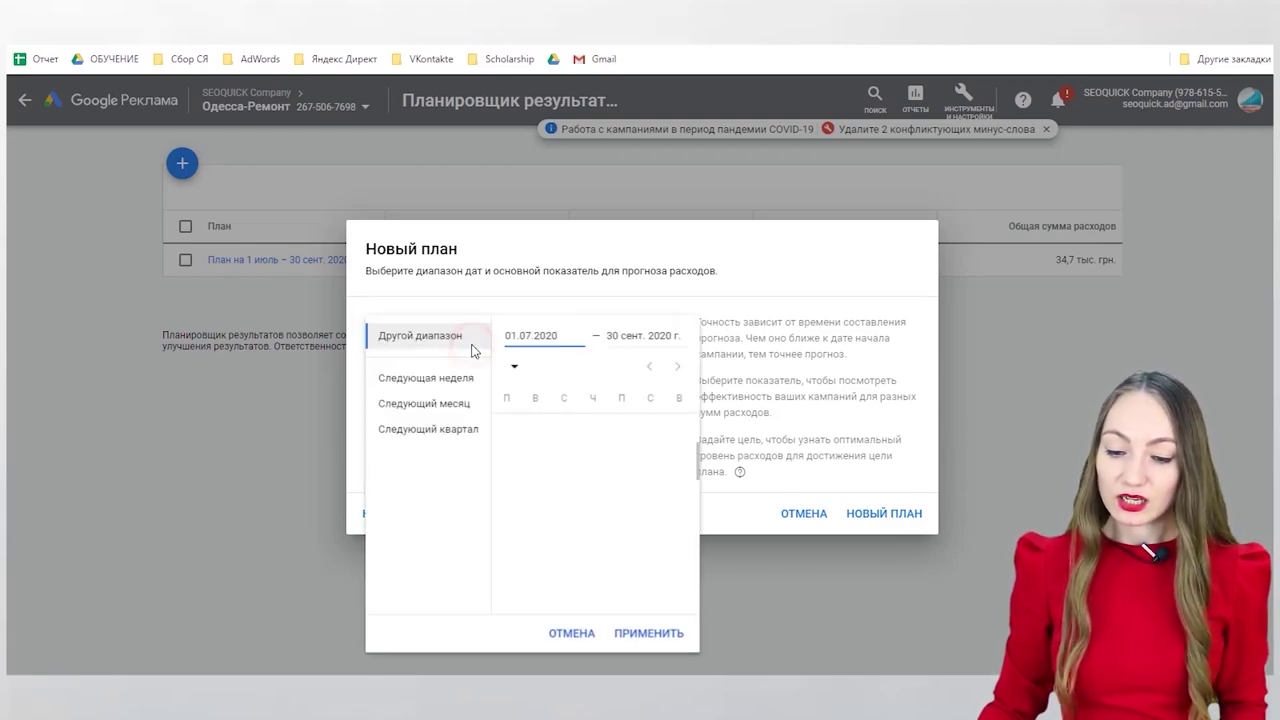
click(466, 404)
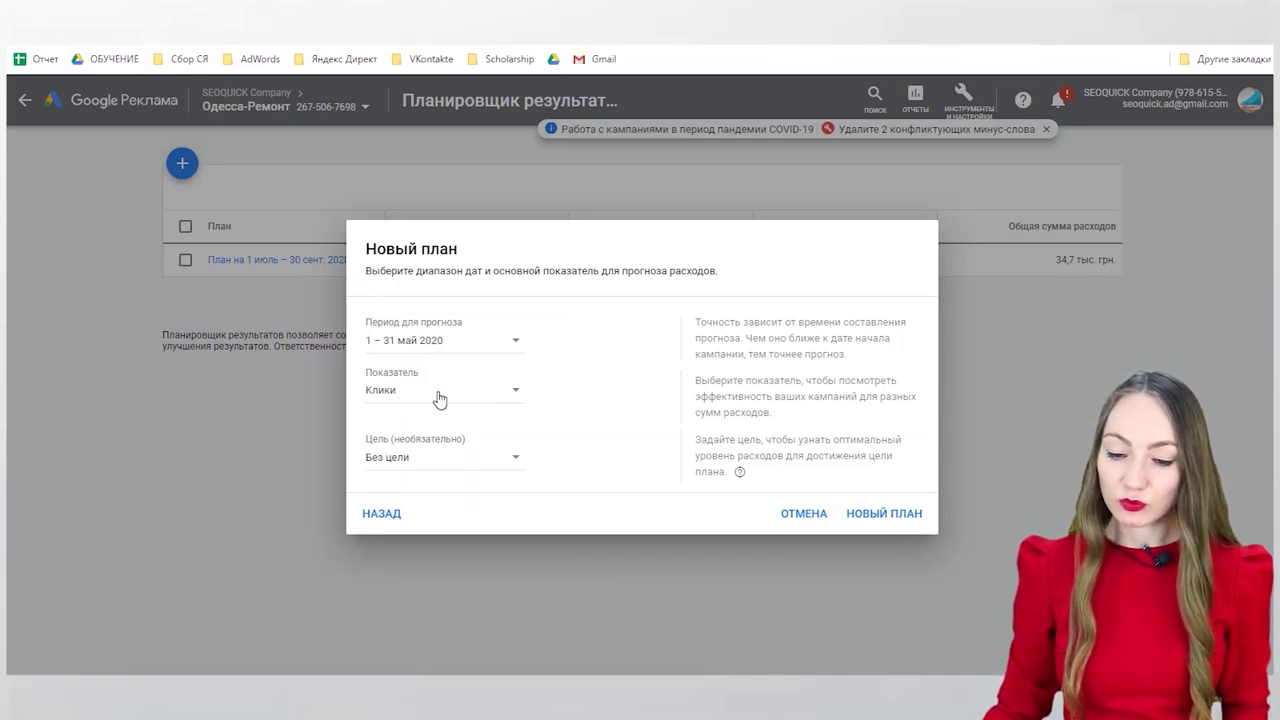
click(439, 396)
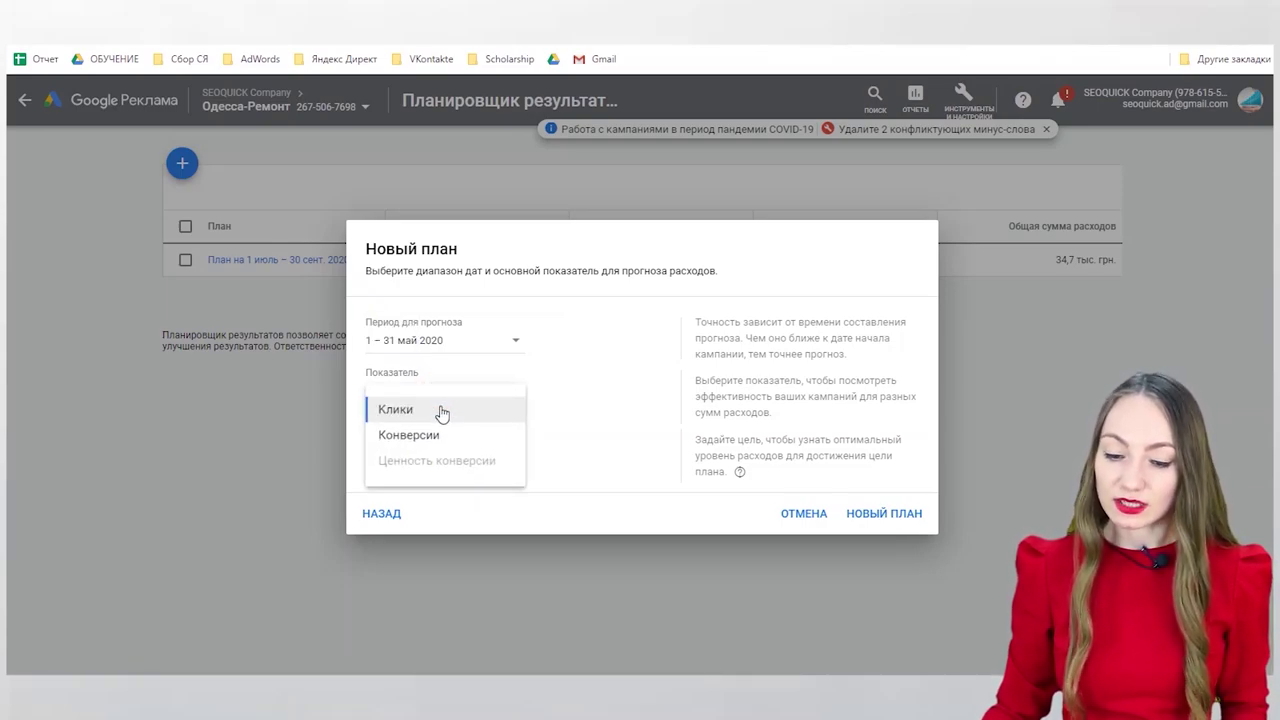
click(442, 410)
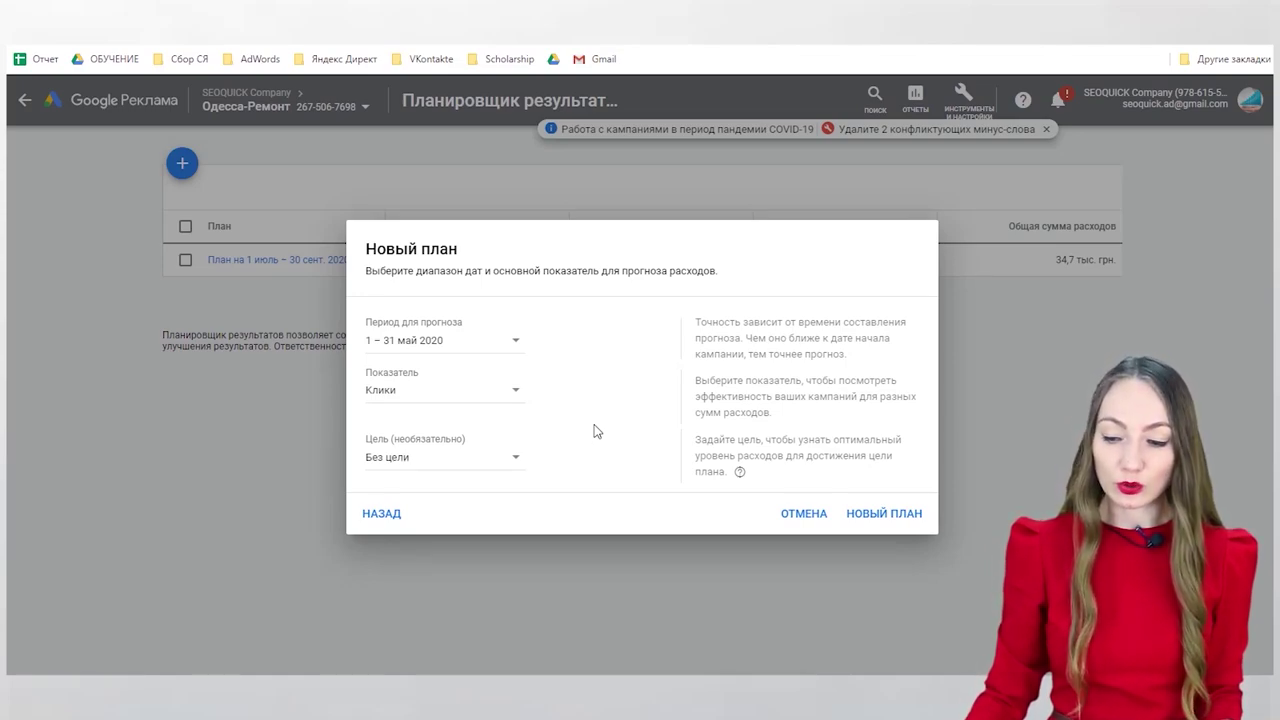
click(908, 518)
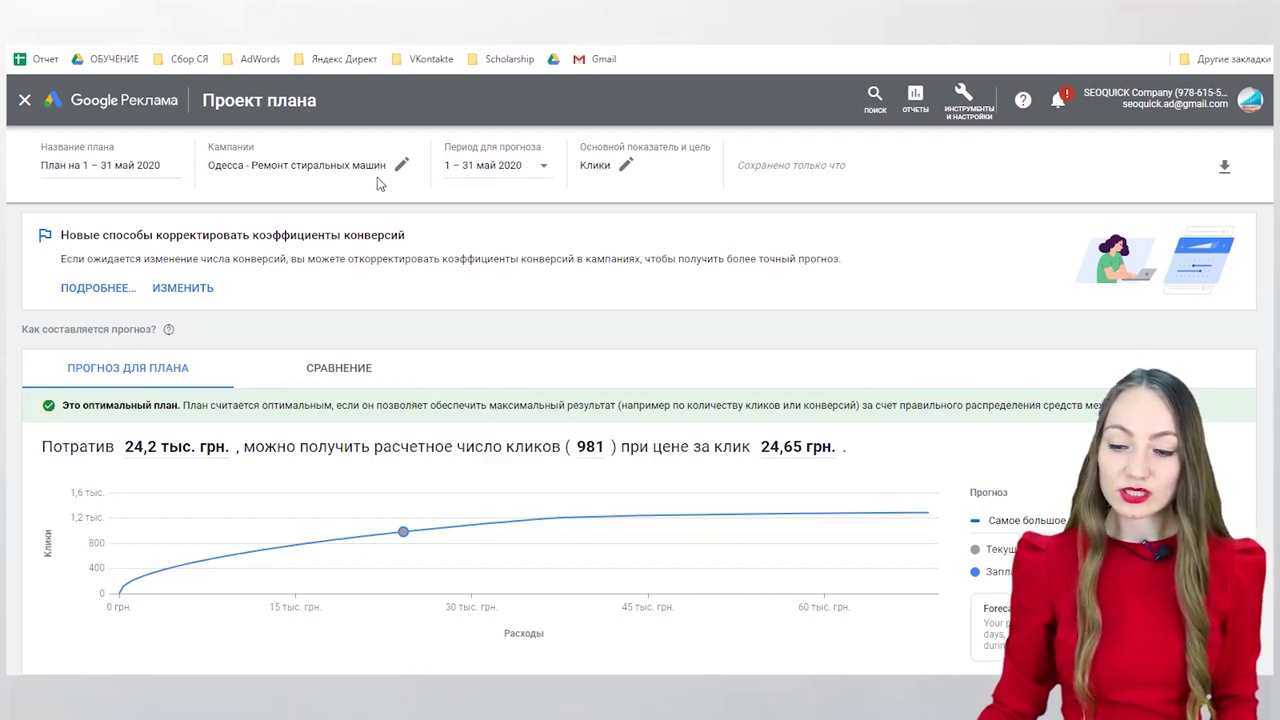
Step: Review the plan's metric and goal settings and its forecast date range options without changing them
click(626, 165)
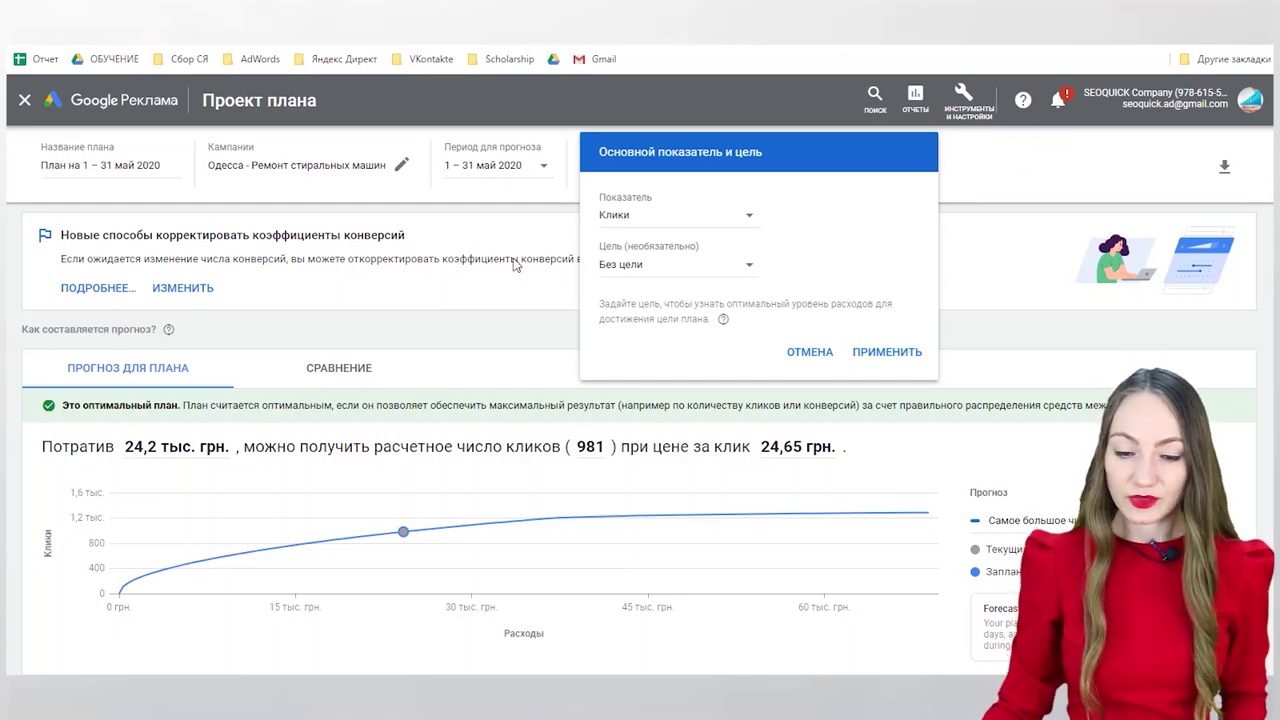
click(810, 350)
scroll(480, 317, down, 1)
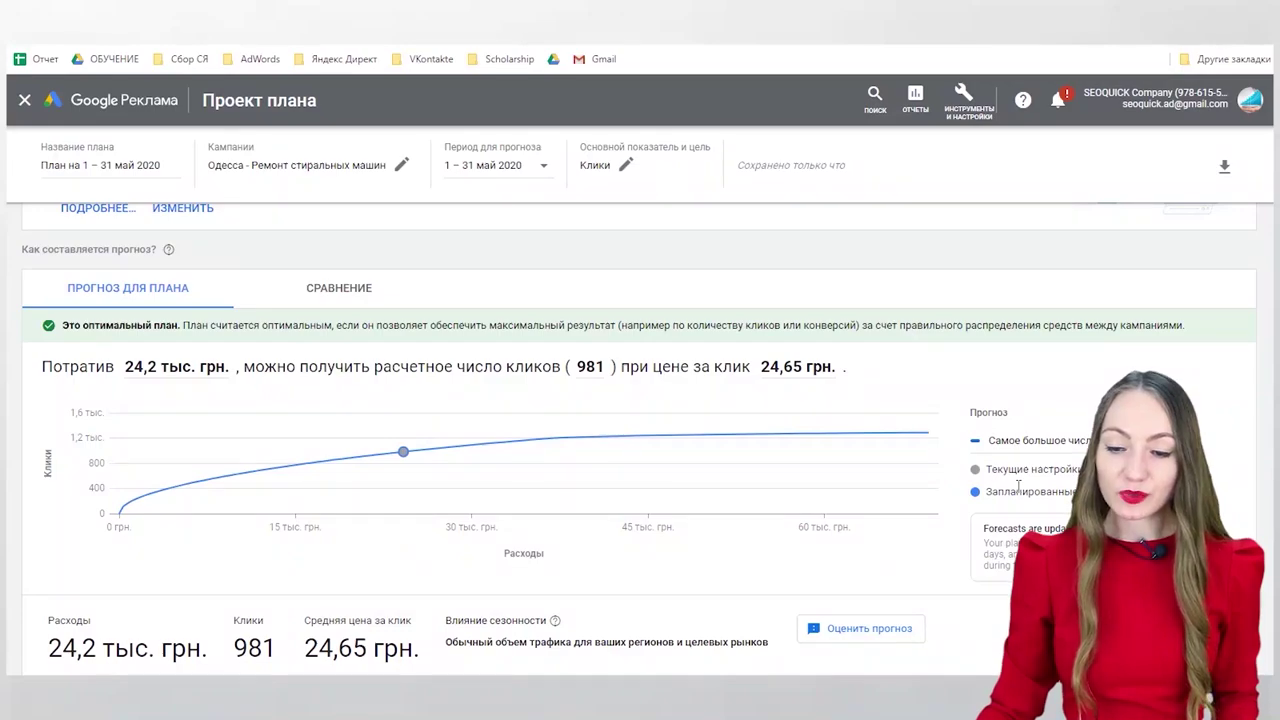
click(508, 163)
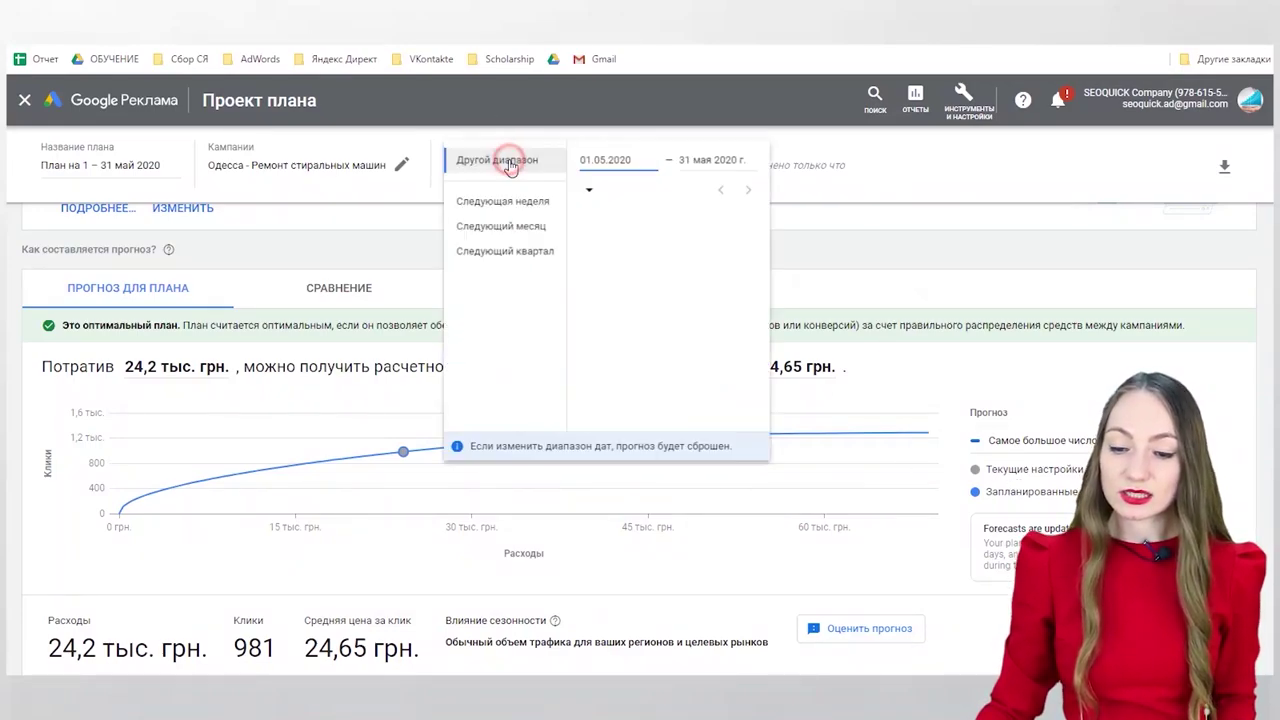
click(1017, 223)
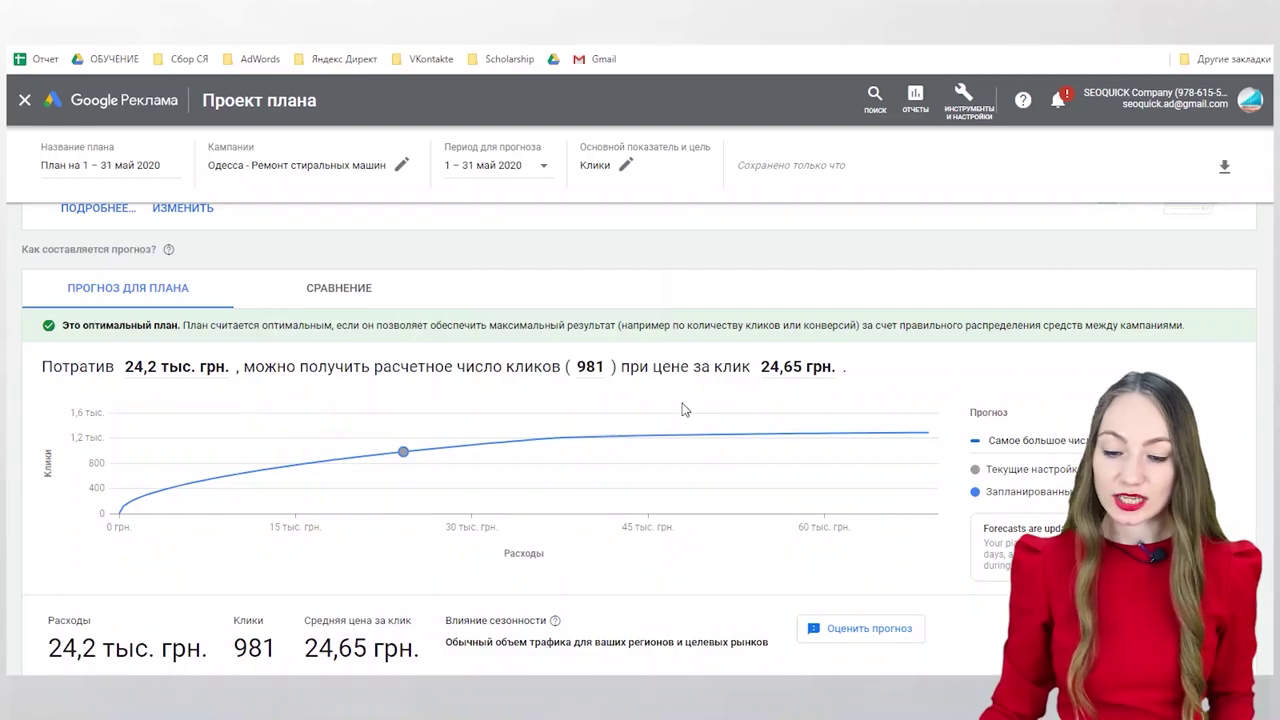
Step: Switch the plan's forecast chart to the lowest average cost per click
mouse_move(391, 461)
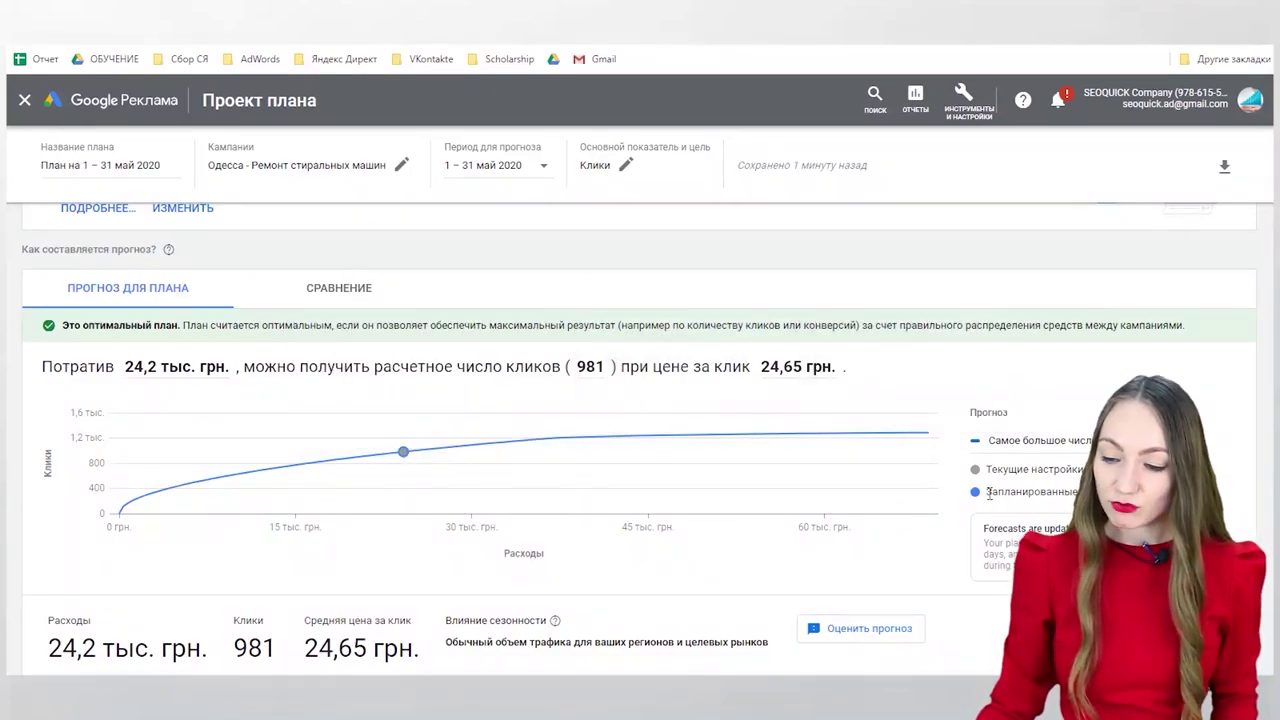
click(1079, 446)
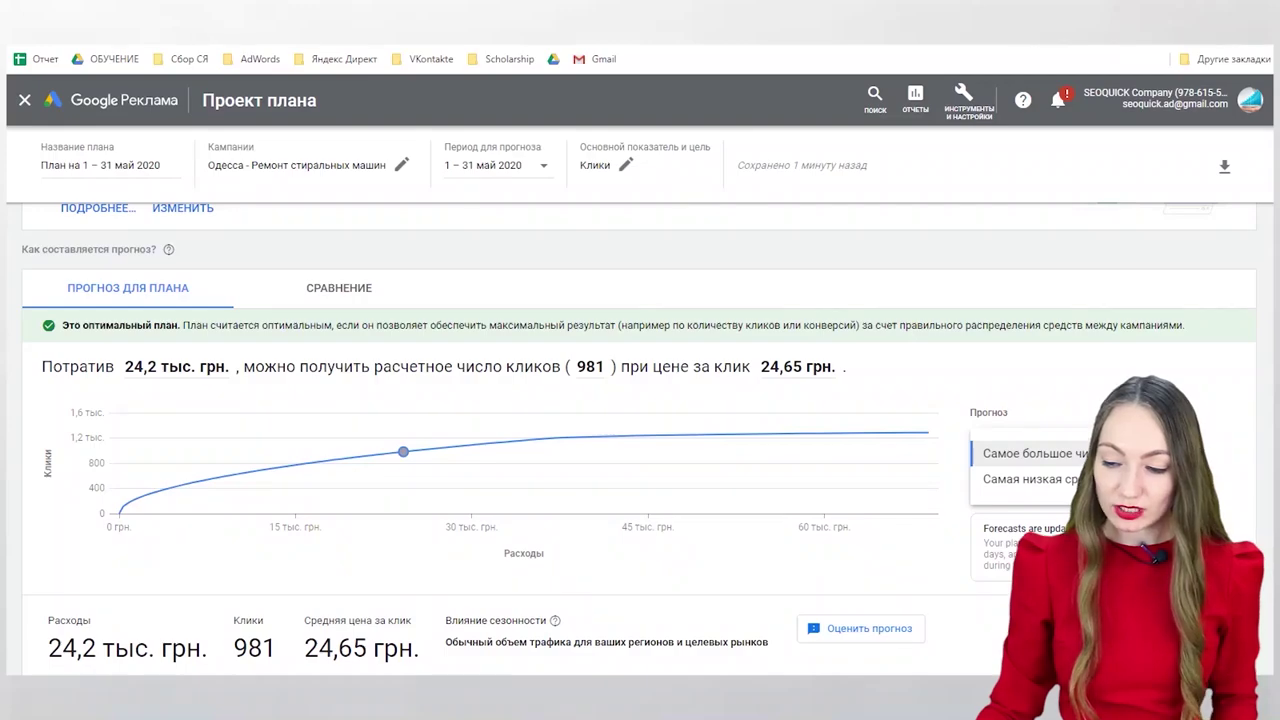
click(1010, 478)
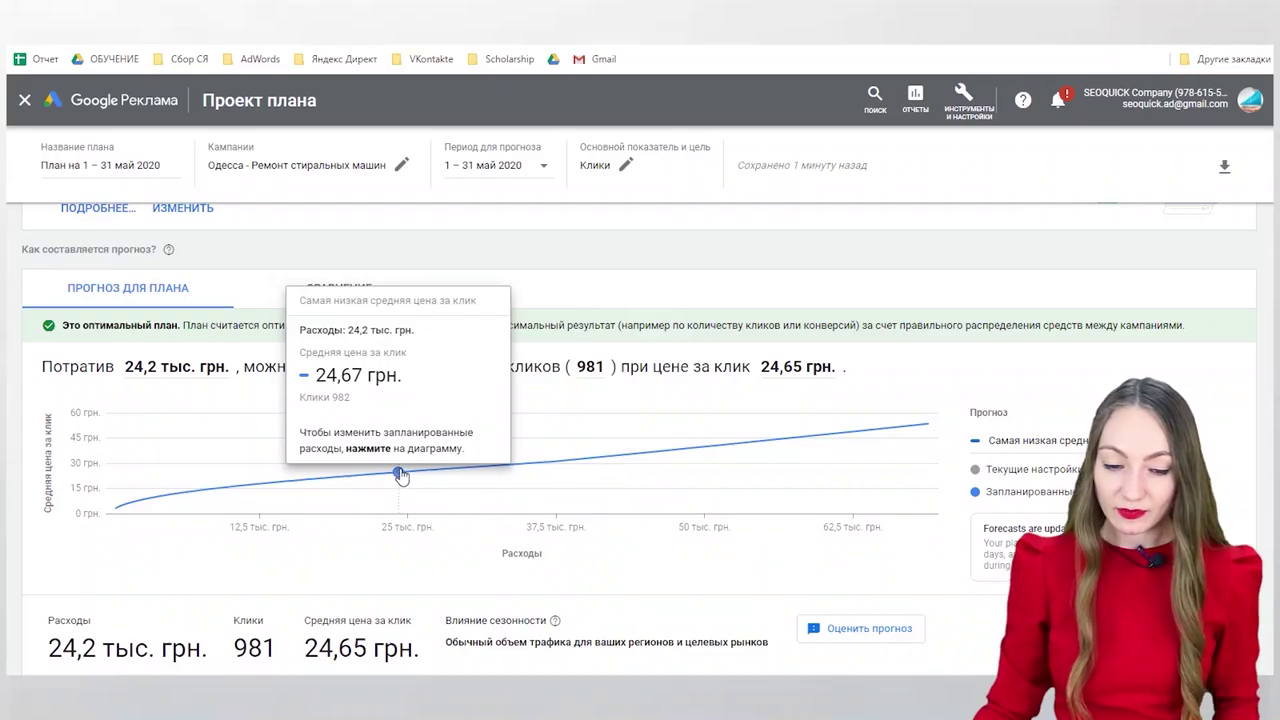
Step: Read the explanation of the seasonality impact (Влияние сезонности) in the forecast summary below the chart
scroll(294, 565, down, 1)
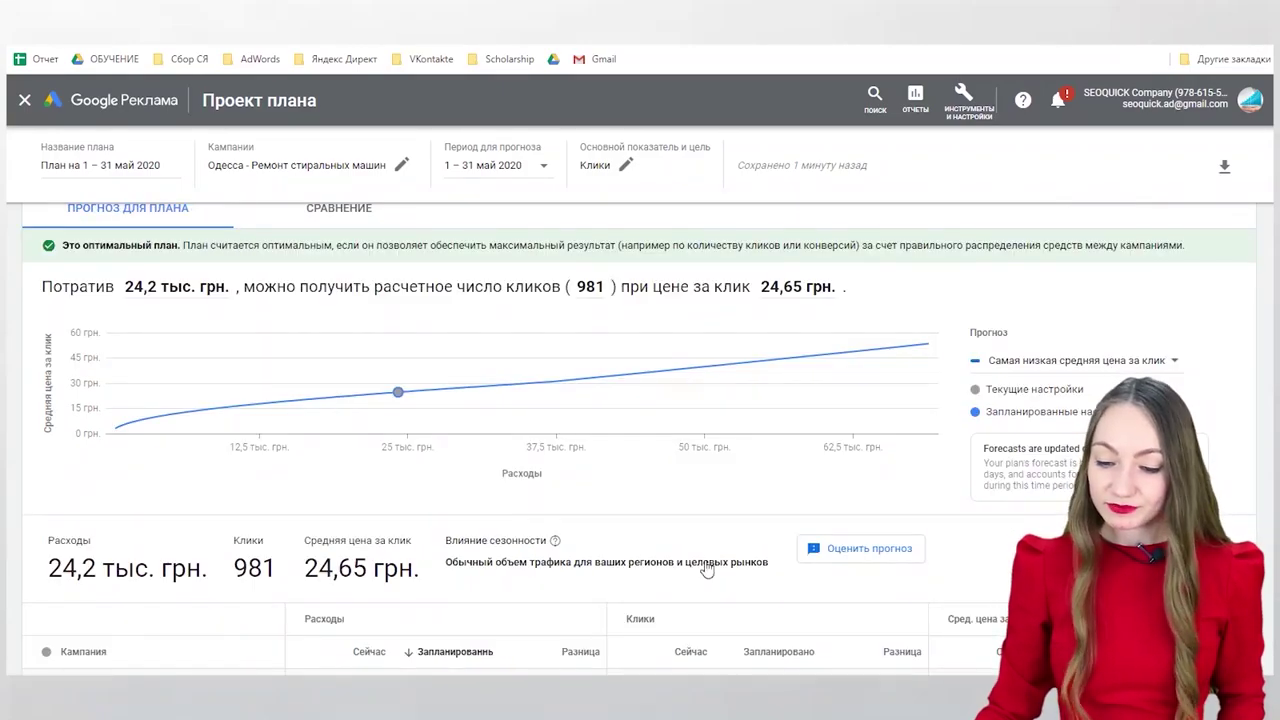
scroll(706, 568, down, 1)
click(555, 462)
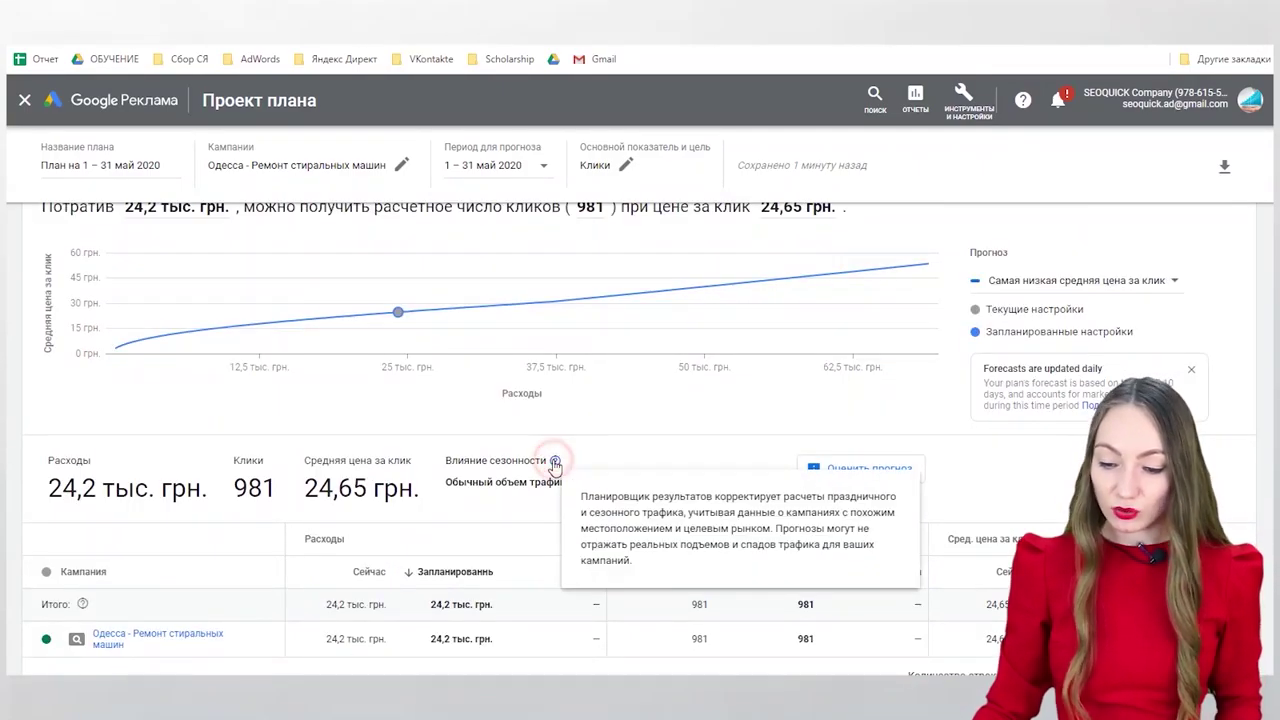
click(555, 462)
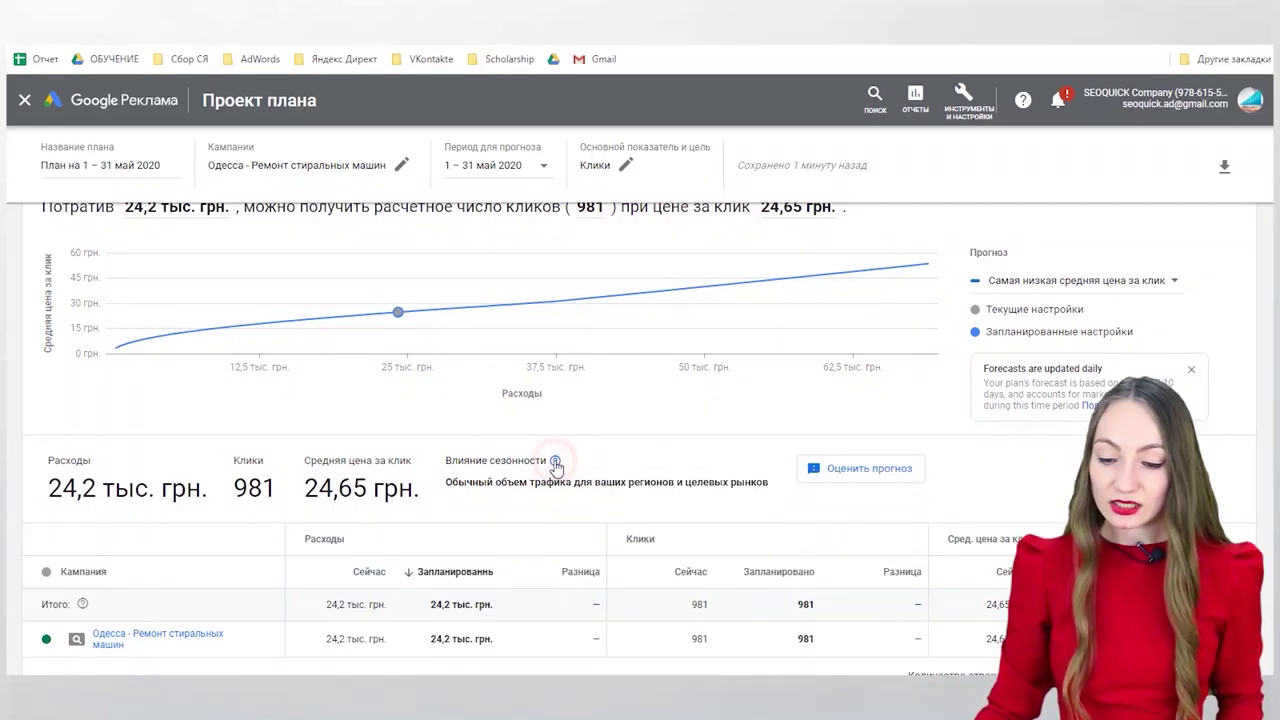
click(555, 463)
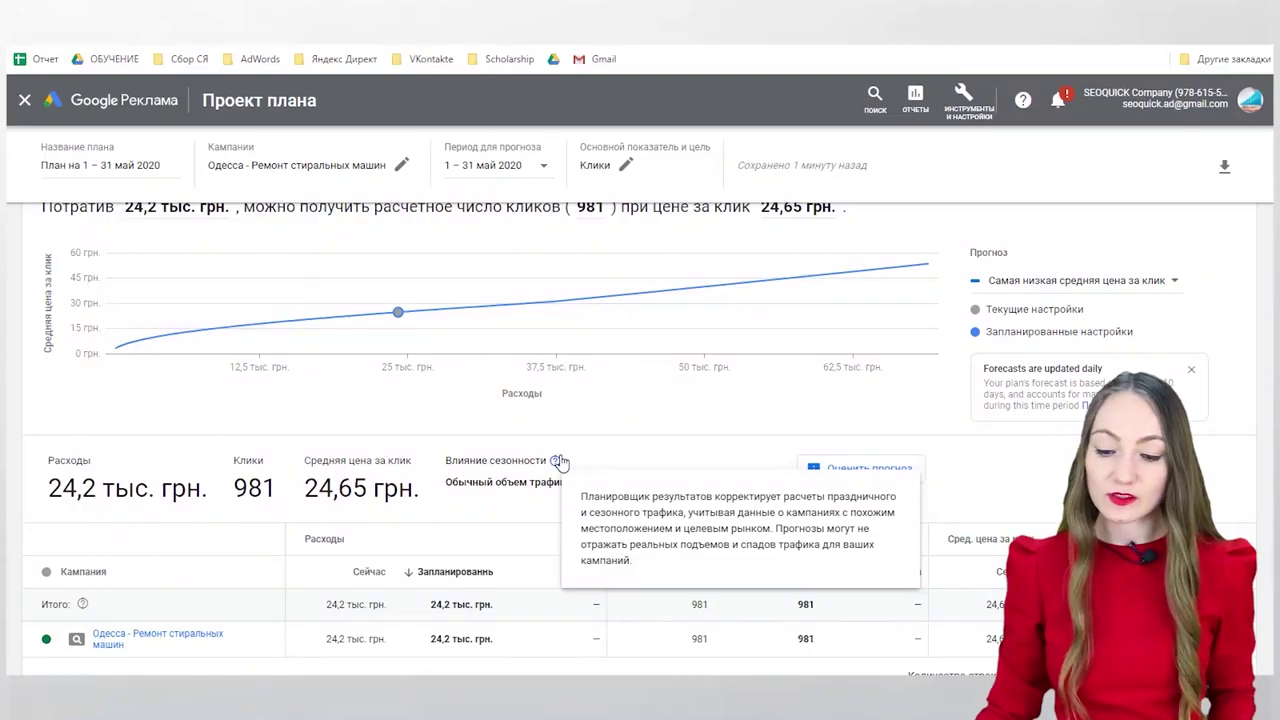
click(608, 443)
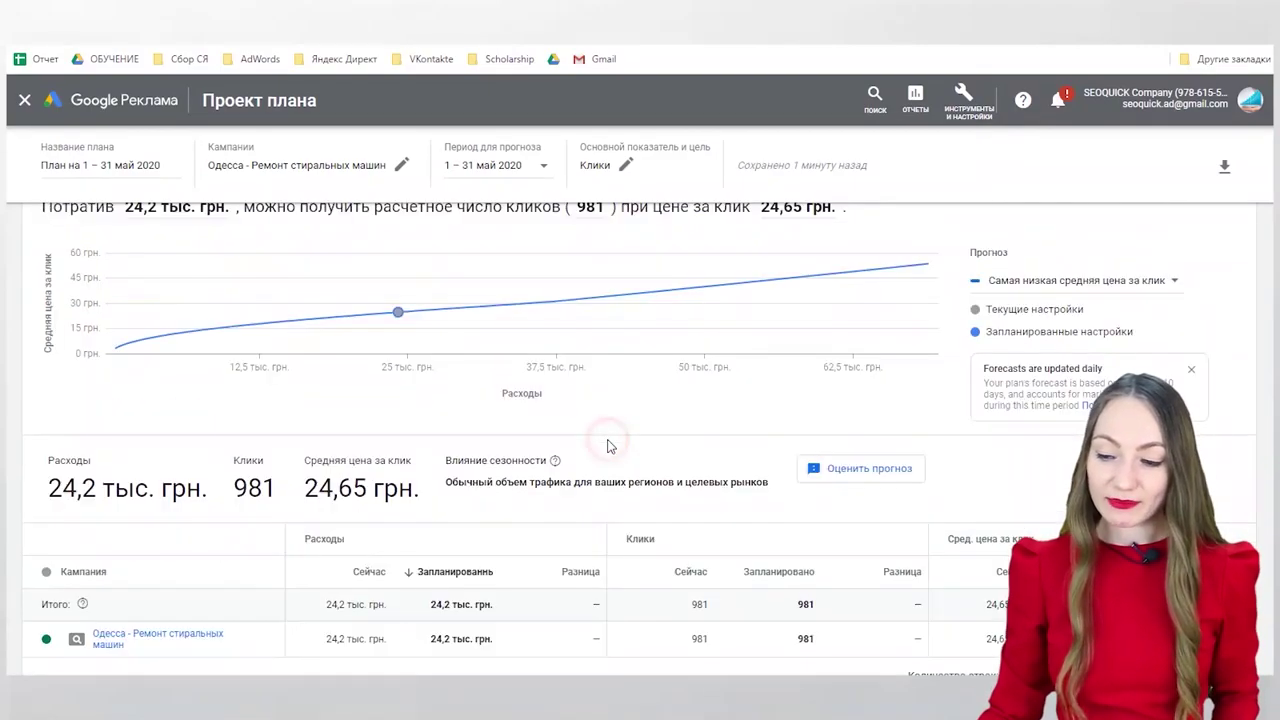
Step: Set the plan's goal to Клики with the suggested value 1 398 from the same period last year and apply it
scroll(608, 443, up, 3)
click(632, 164)
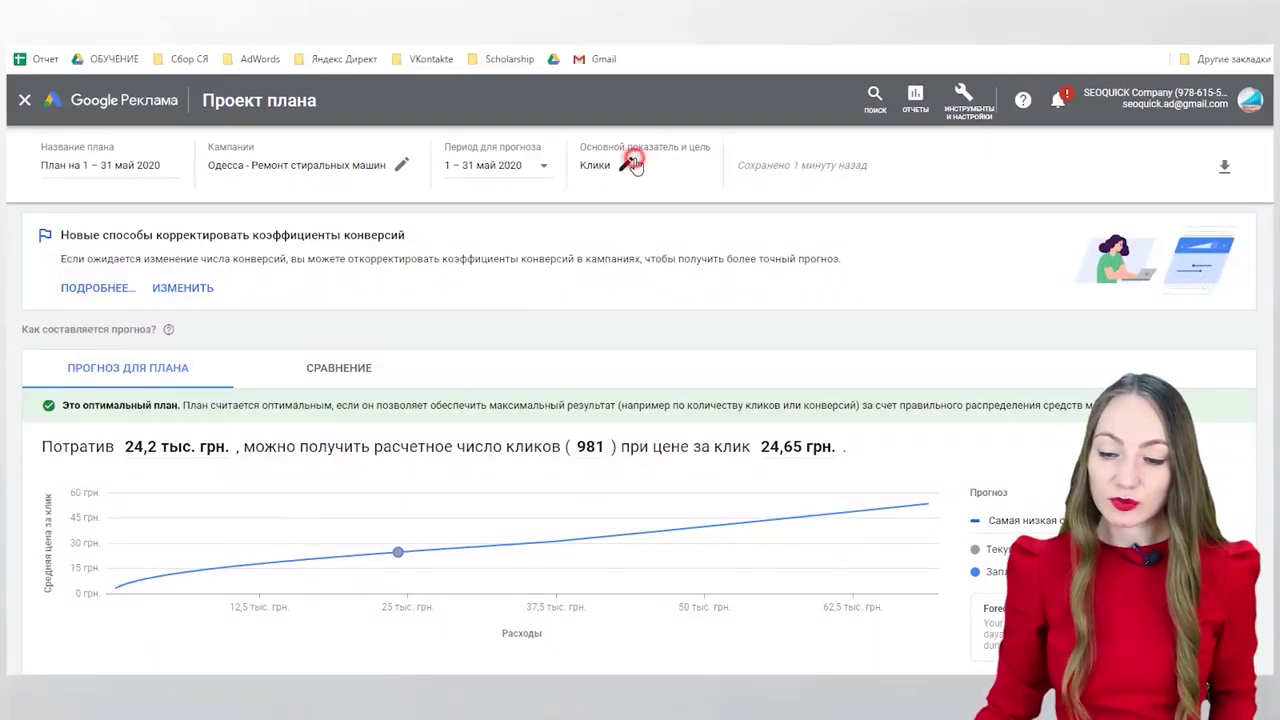
click(727, 231)
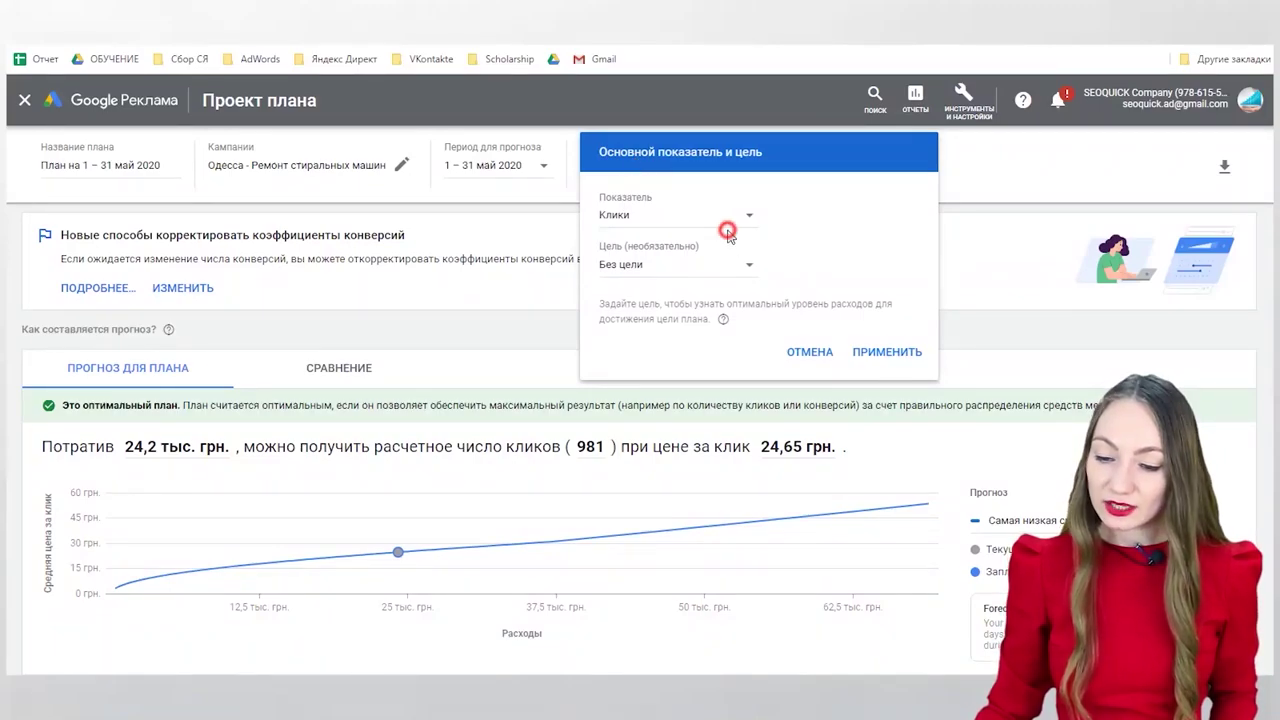
click(829, 262)
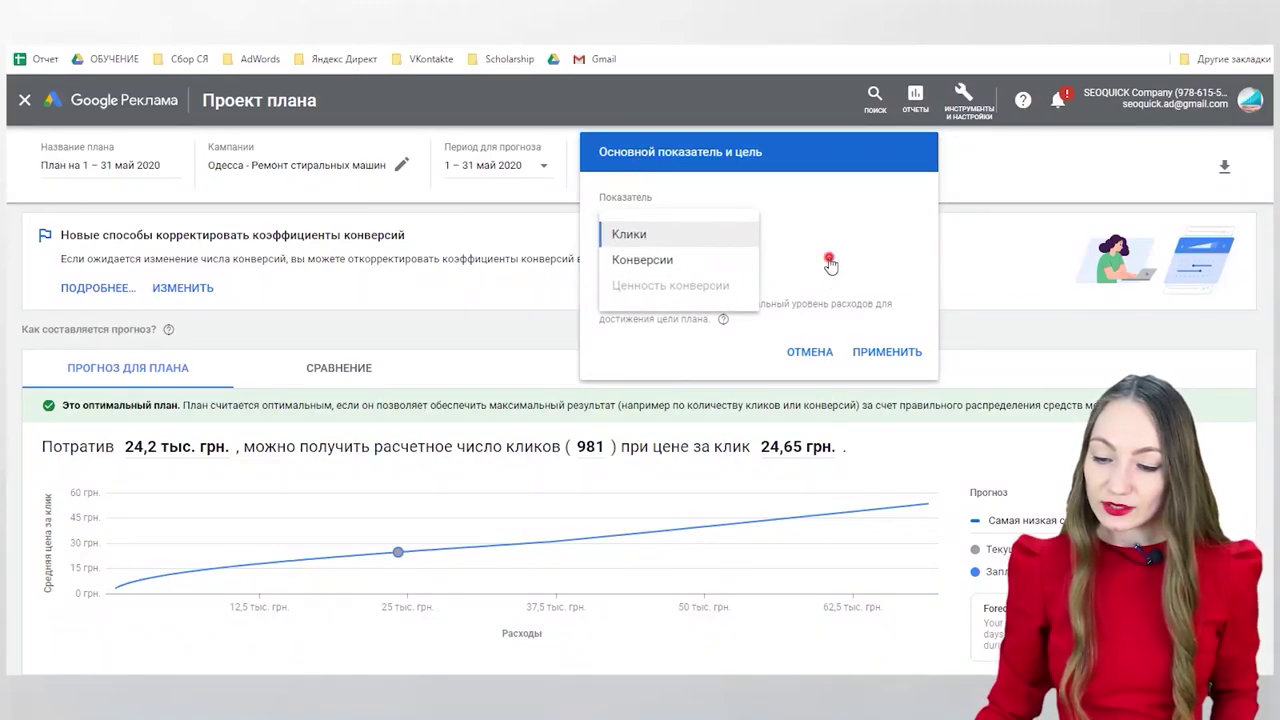
click(791, 257)
click(722, 264)
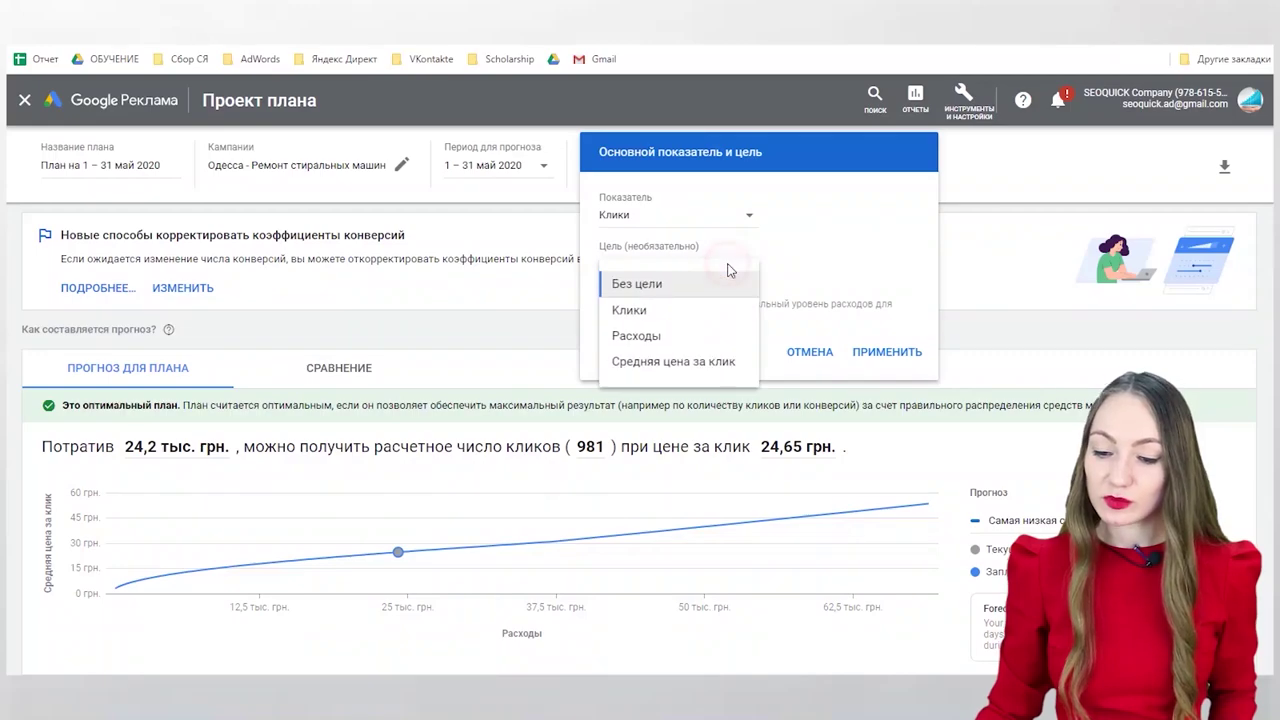
click(711, 310)
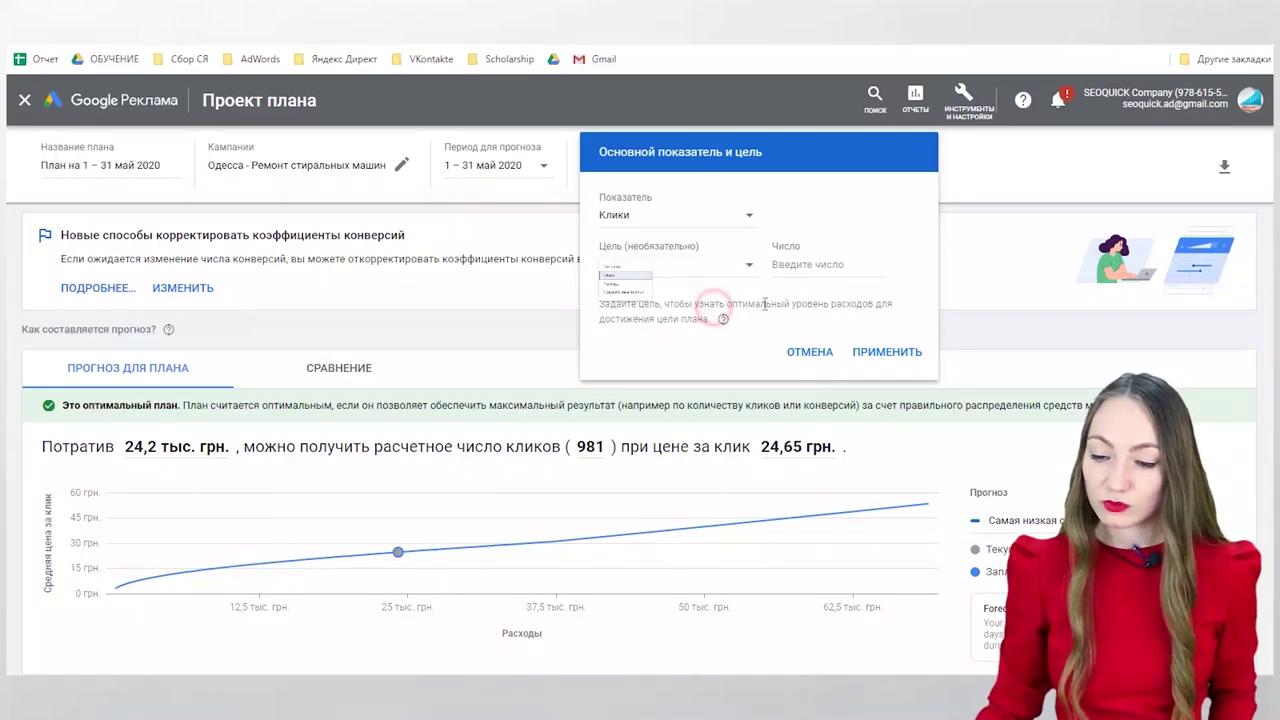
click(823, 264)
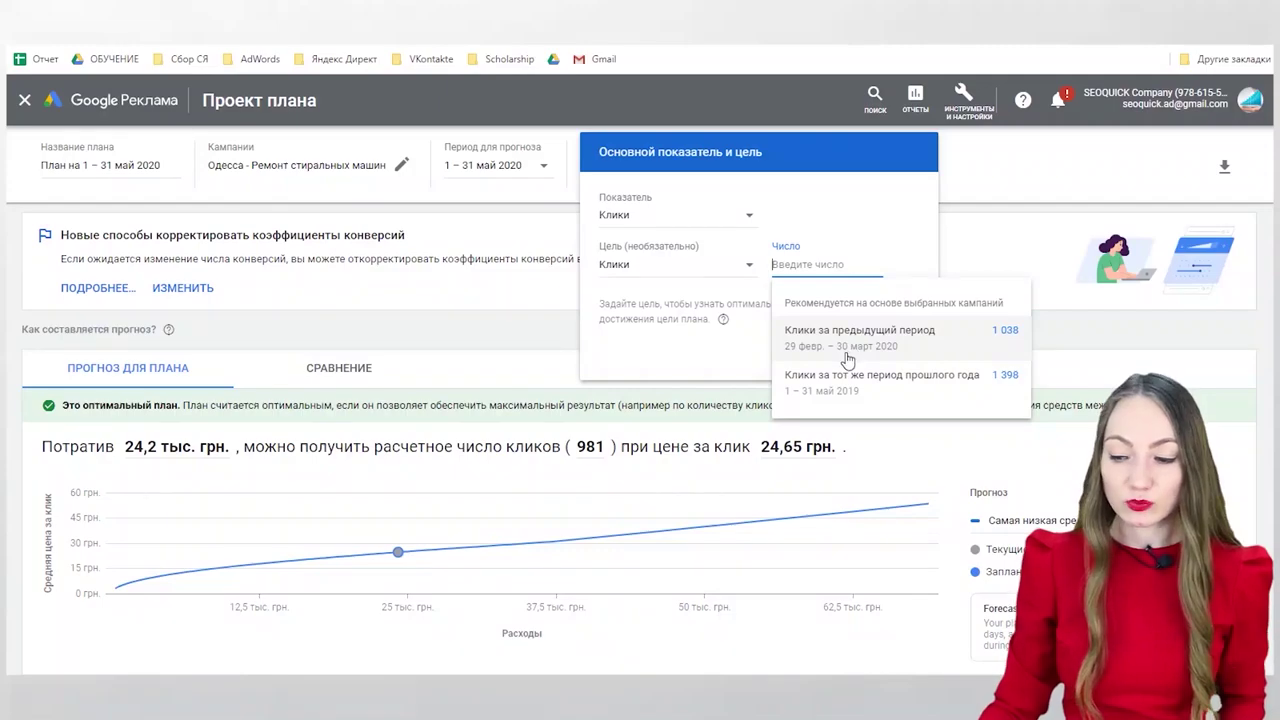
click(885, 392)
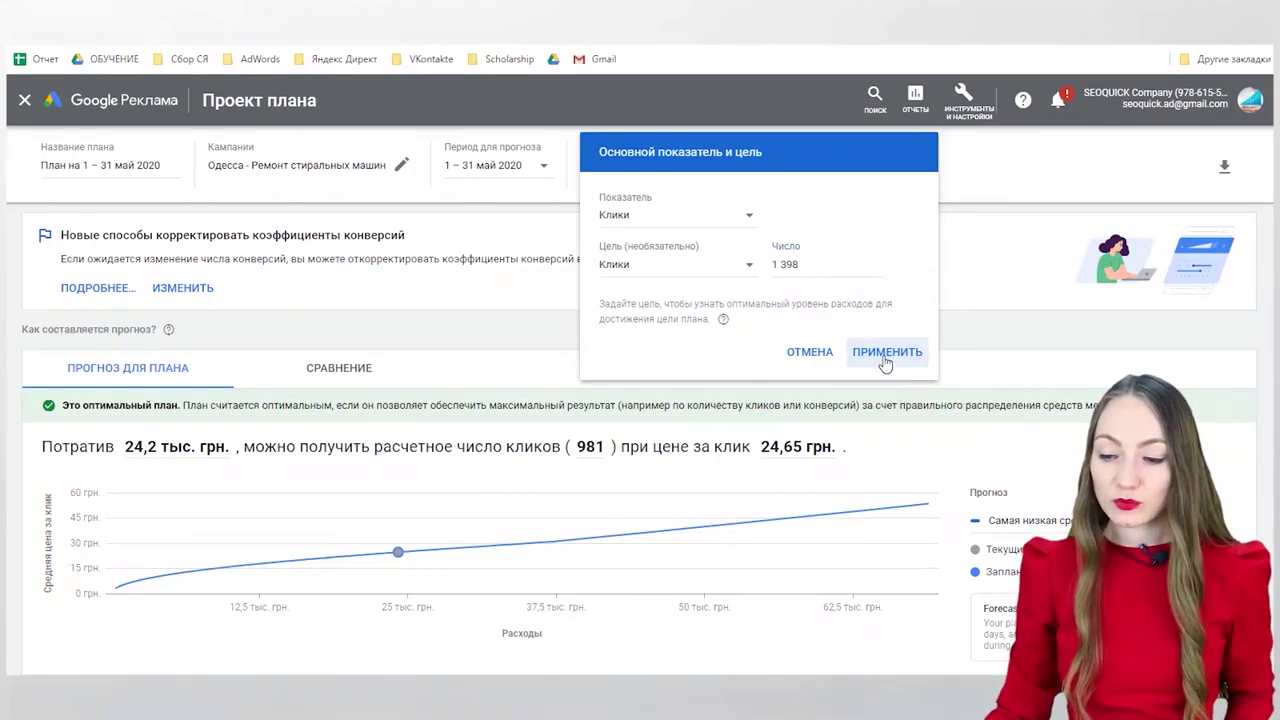
click(885, 355)
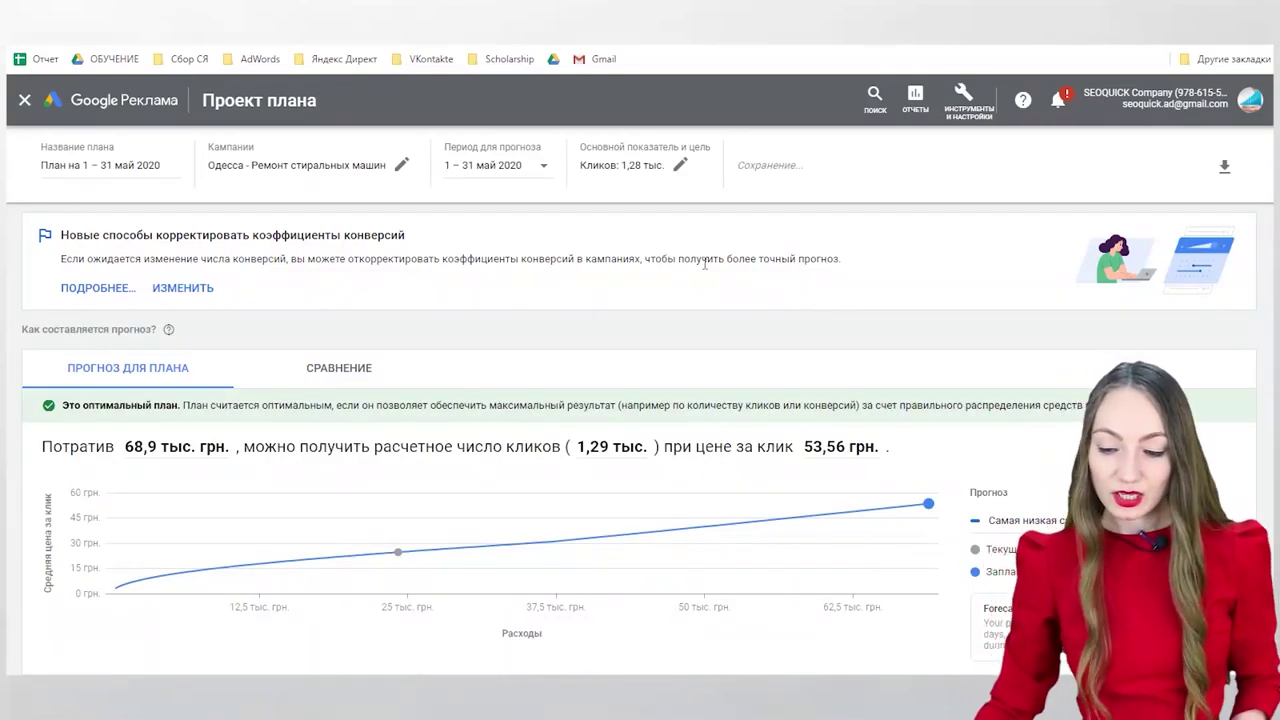
Step: Compare the current and planned settings on the forecast chart and in the campaign table of costs and clicks
scroll(670, 280, down, 1)
mouse_move(400, 480)
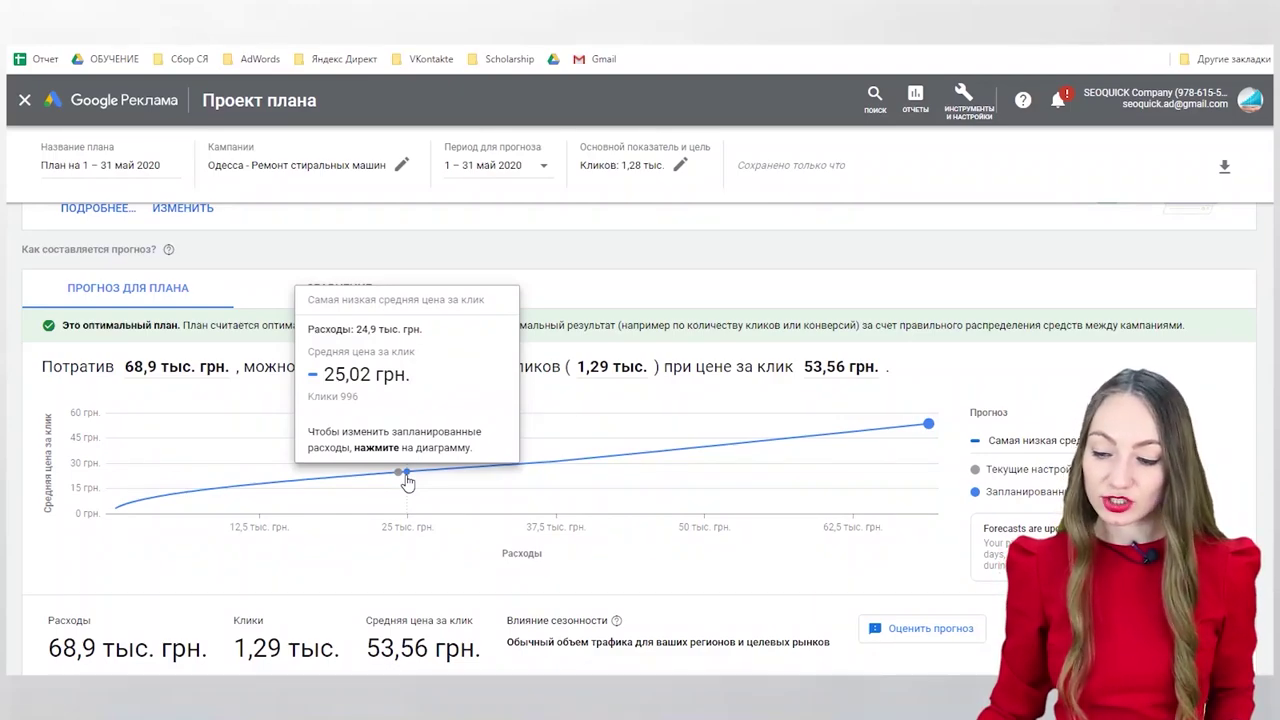
mouse_move(931, 426)
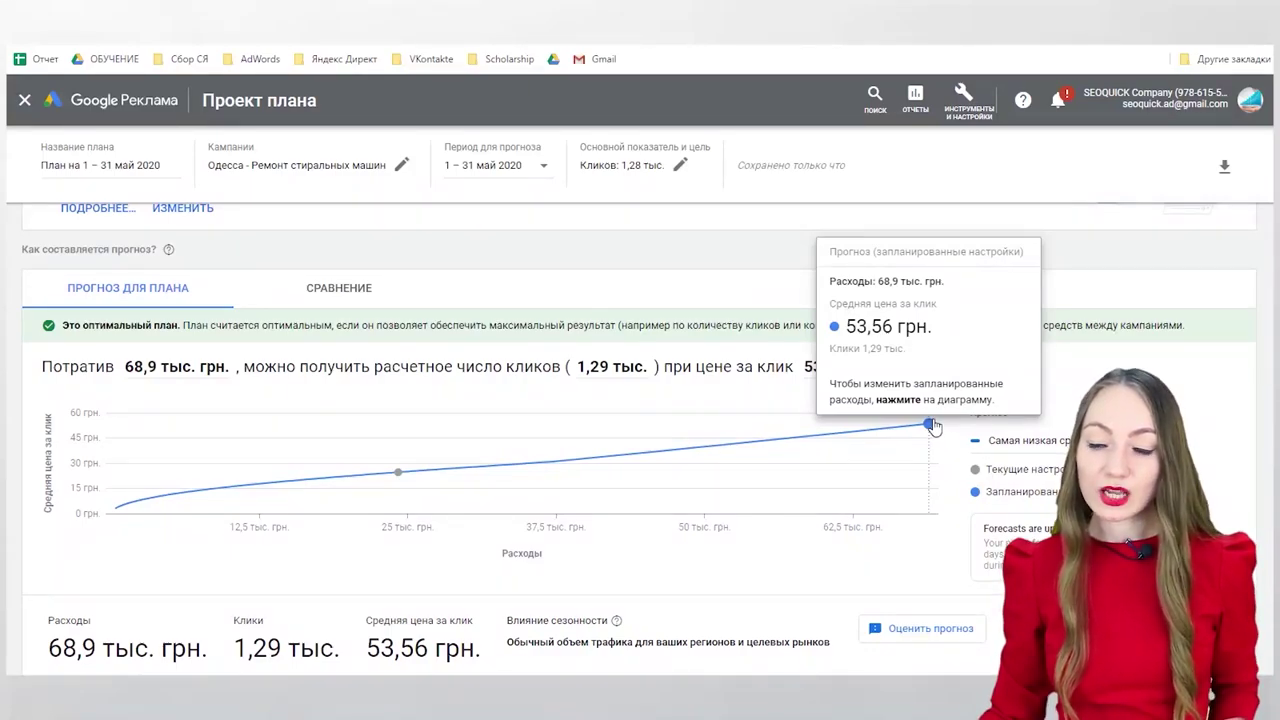
scroll(948, 456, down, 3)
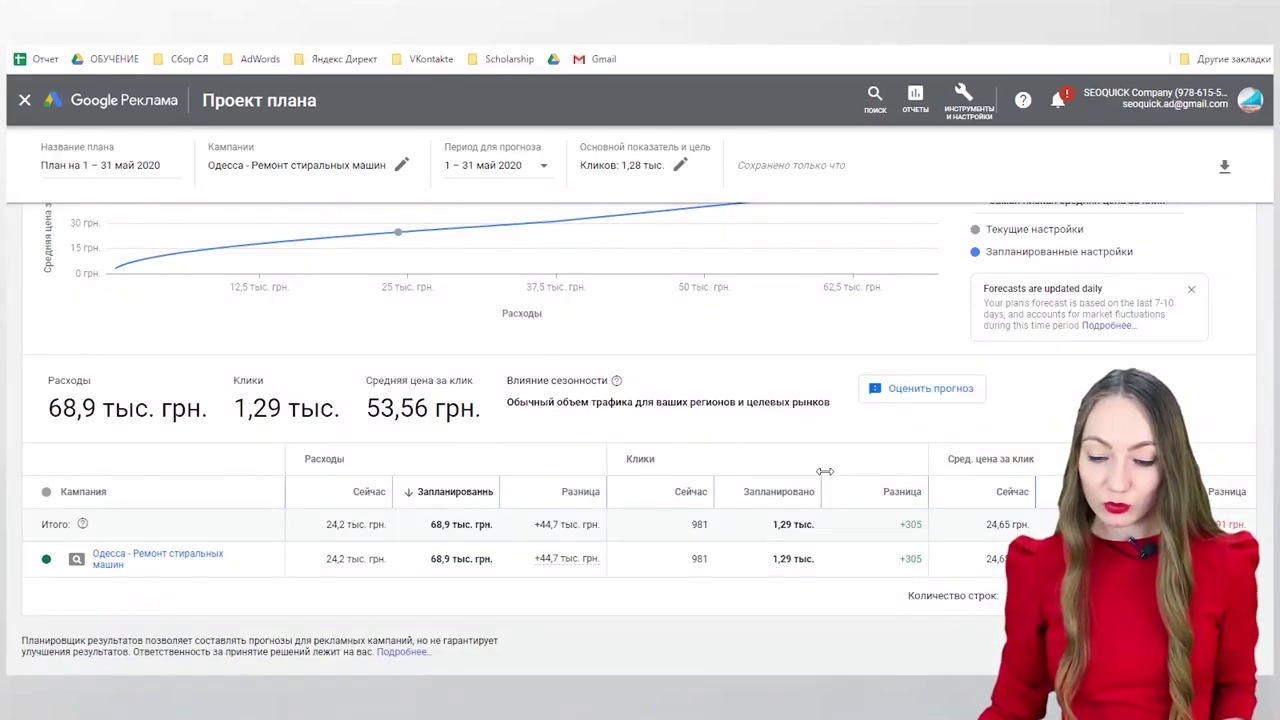
click(600, 551)
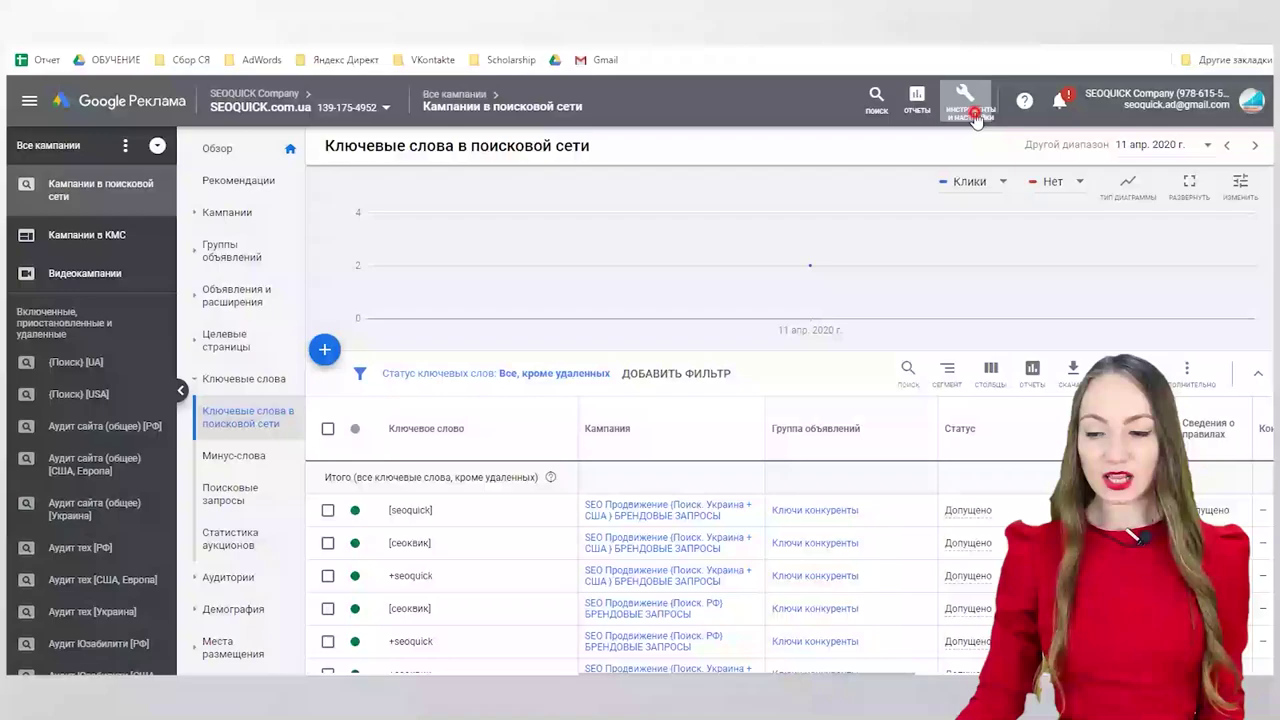
Step: Open the Keyword Planner (Планировщик ключевых слов) and start a search for new keywords (Найдите новые ключевые слова)
click(975, 114)
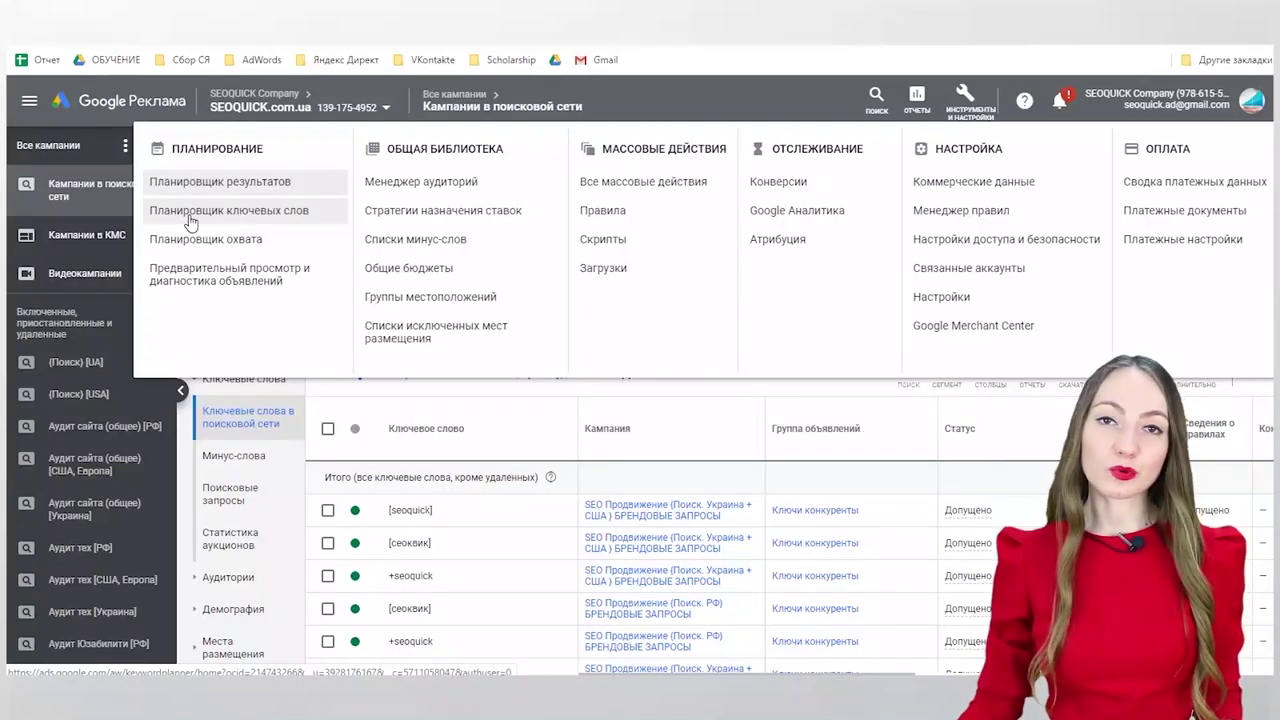
click(191, 212)
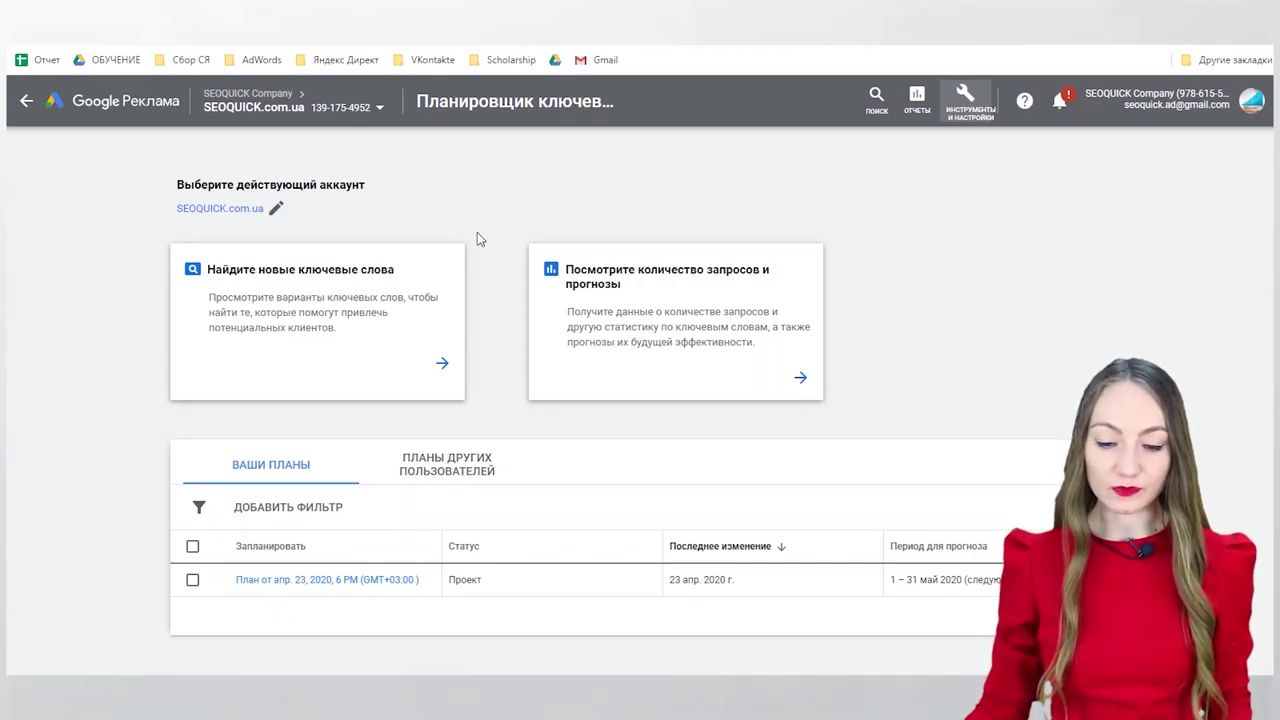
click(439, 363)
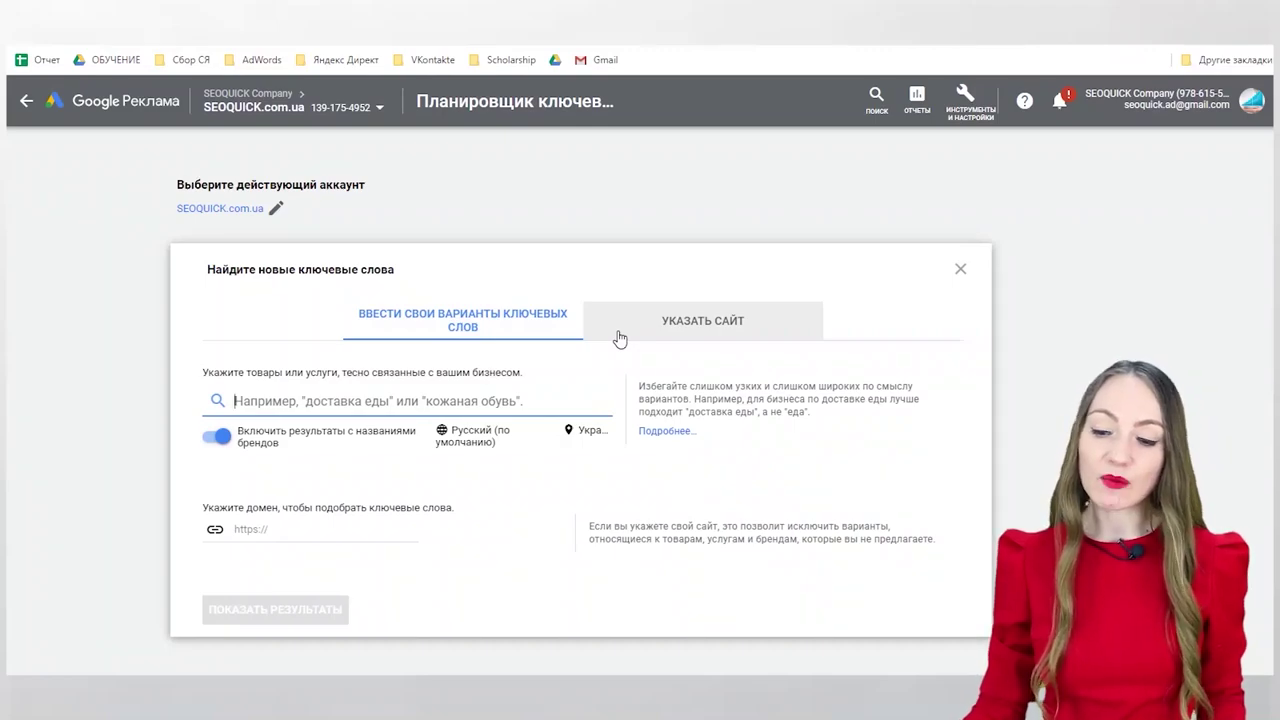
Step: Fill in the seed keywords for the search with the keyword list copied from column B of the Excel sheet
click(540, 406)
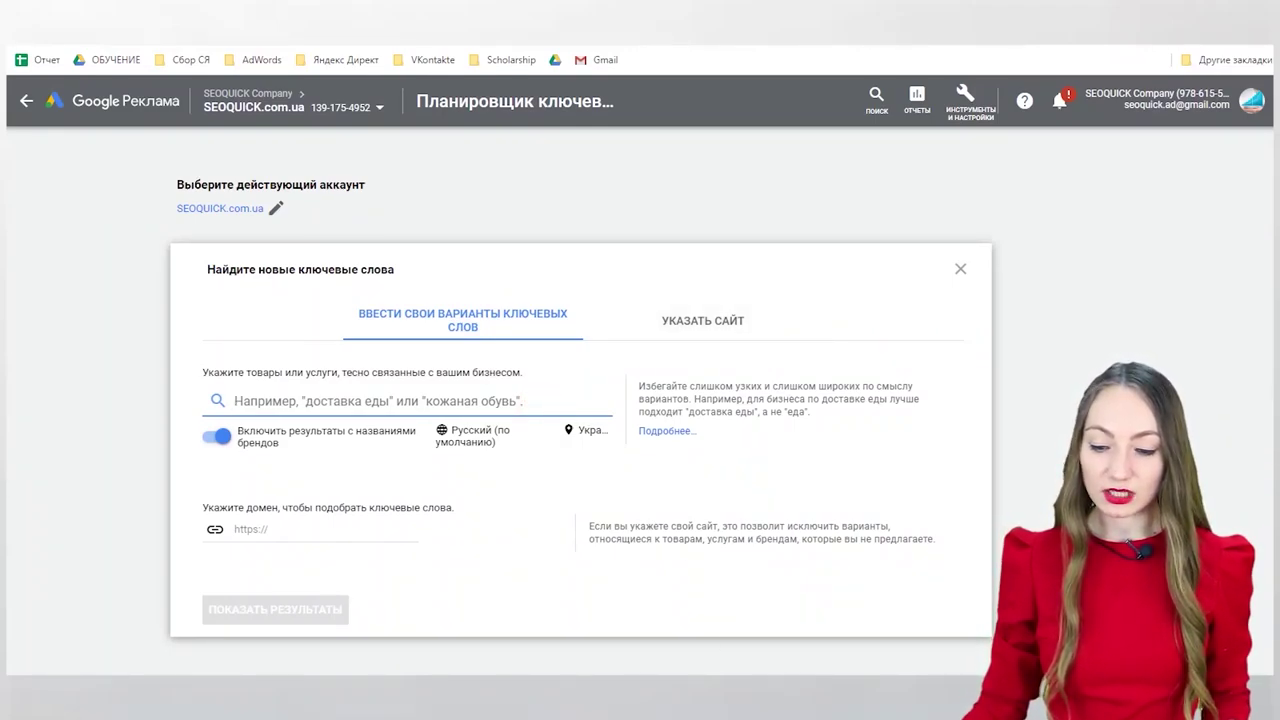
key(alt+Tab)
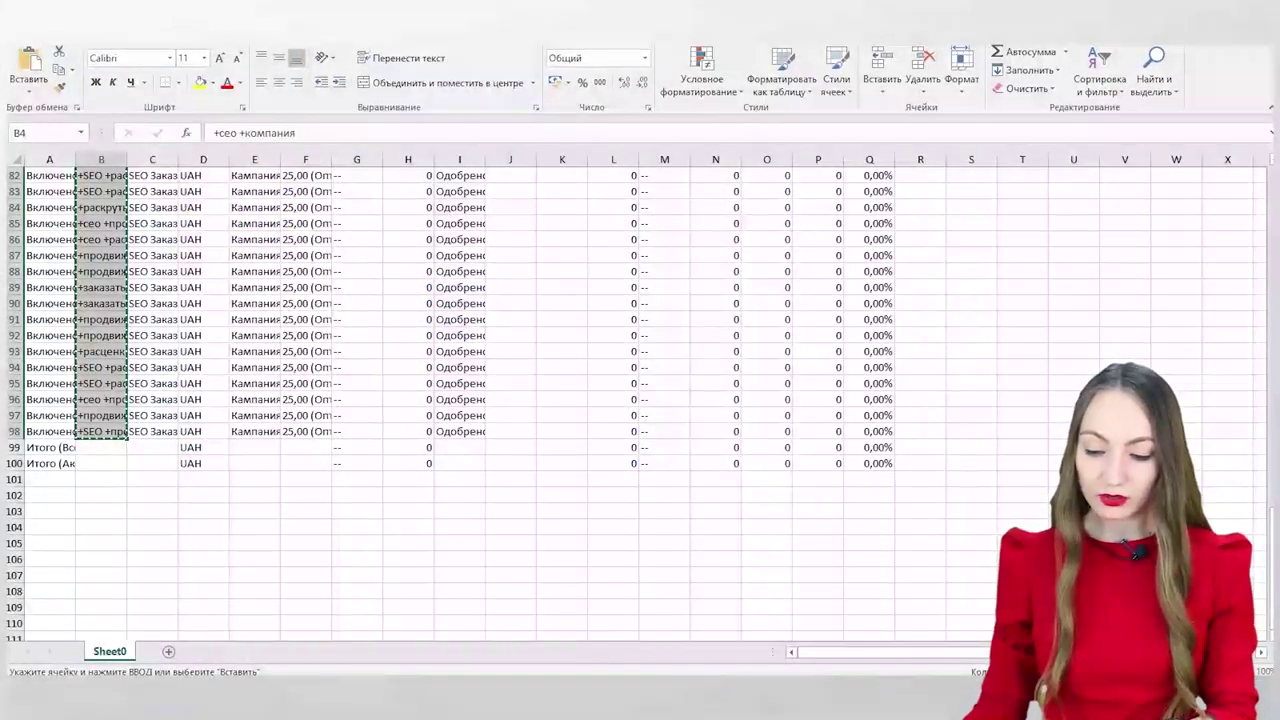
key(alt+Tab)
key(ctrl+v)
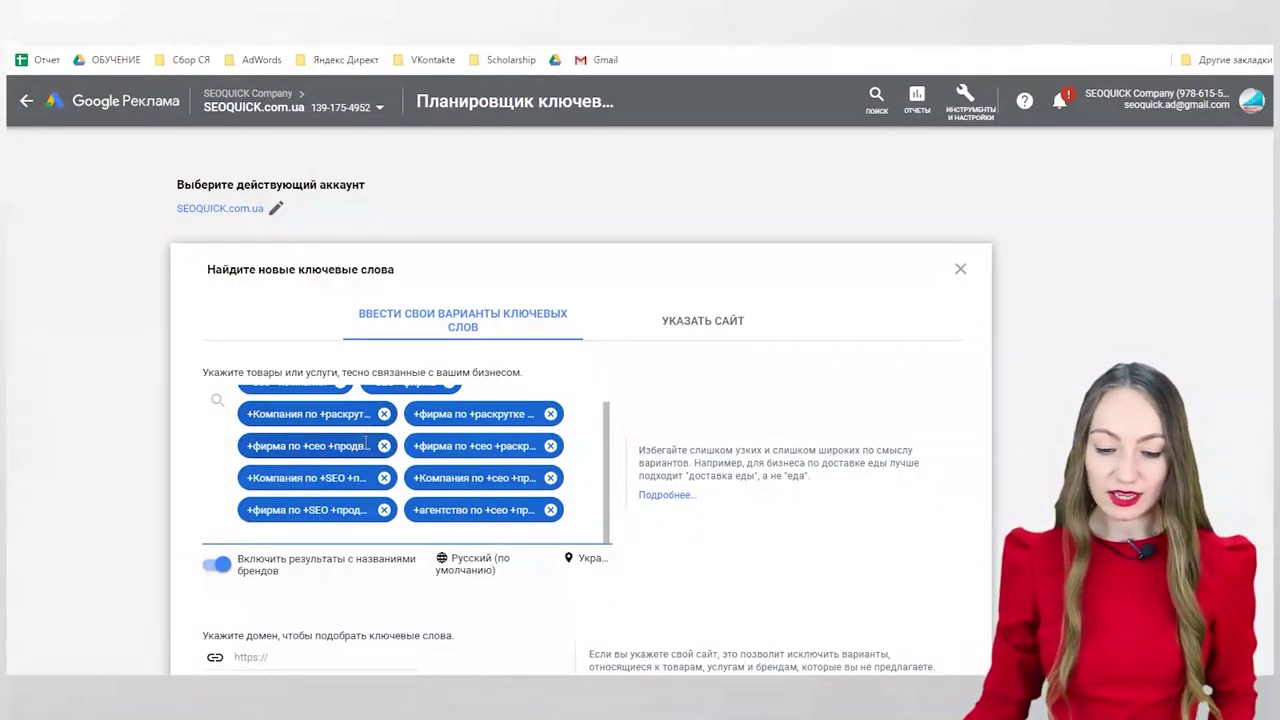
scroll(394, 574, down, 2)
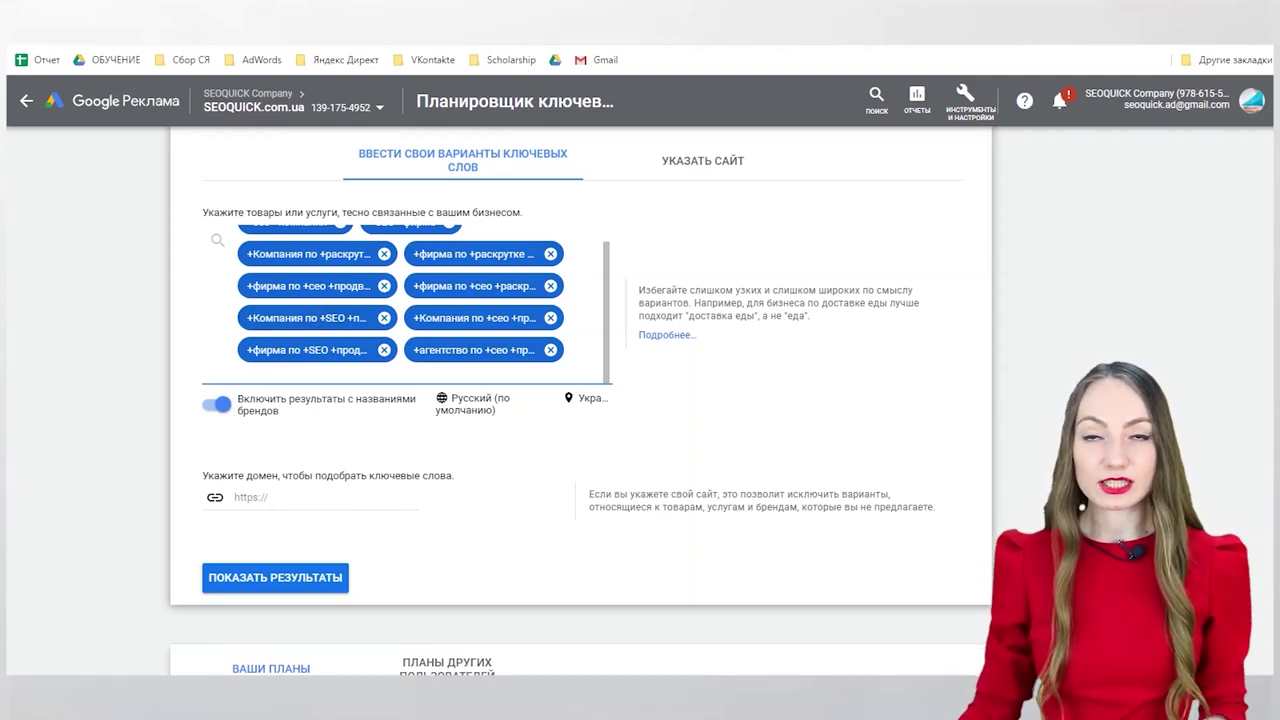
click(297, 30)
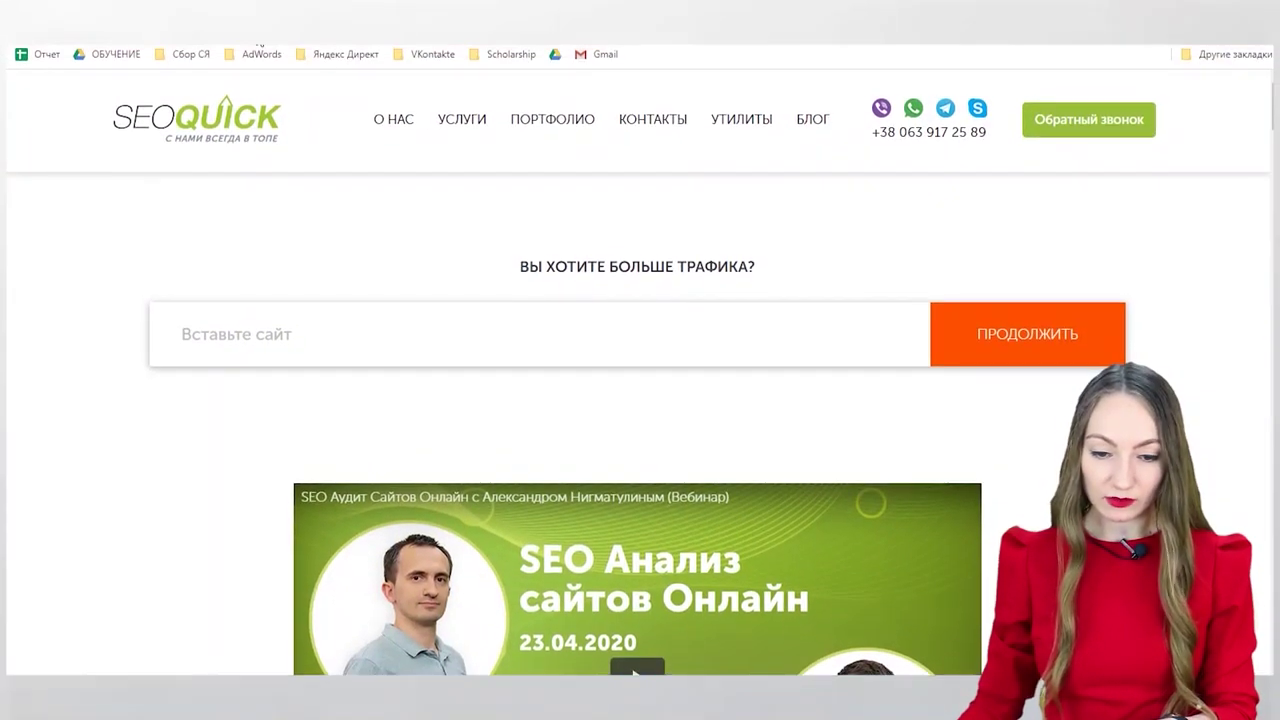
key(ctrl+Tab)
click(298, 496)
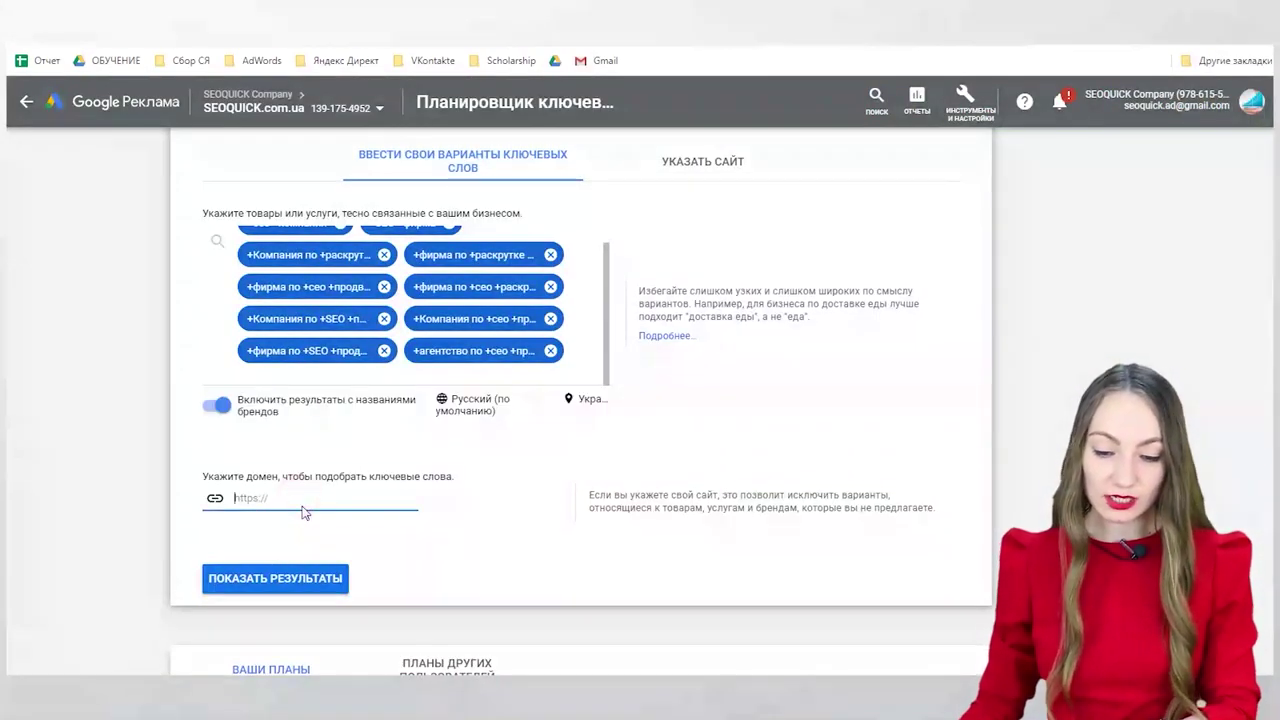
text(https://seoquick.com.ua/)
click(325, 592)
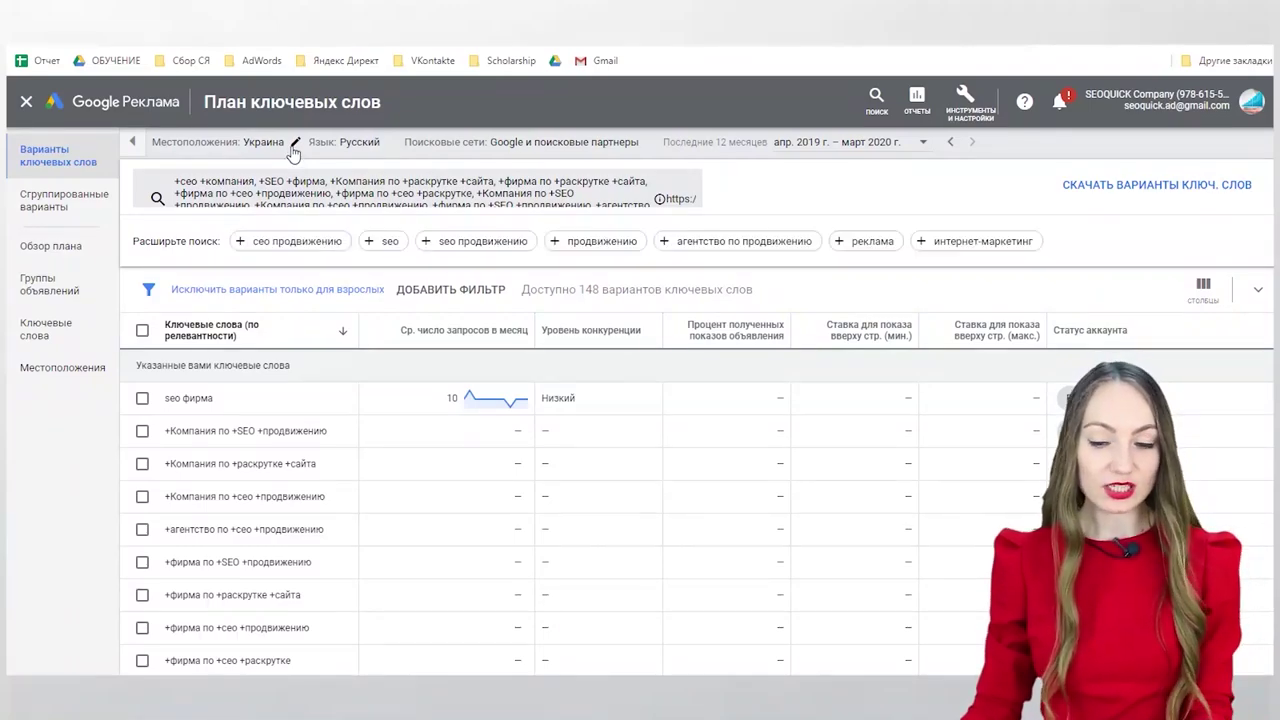
Step: Review the location, search network and date range options of the keyword plan, leaving each of them as set
click(294, 145)
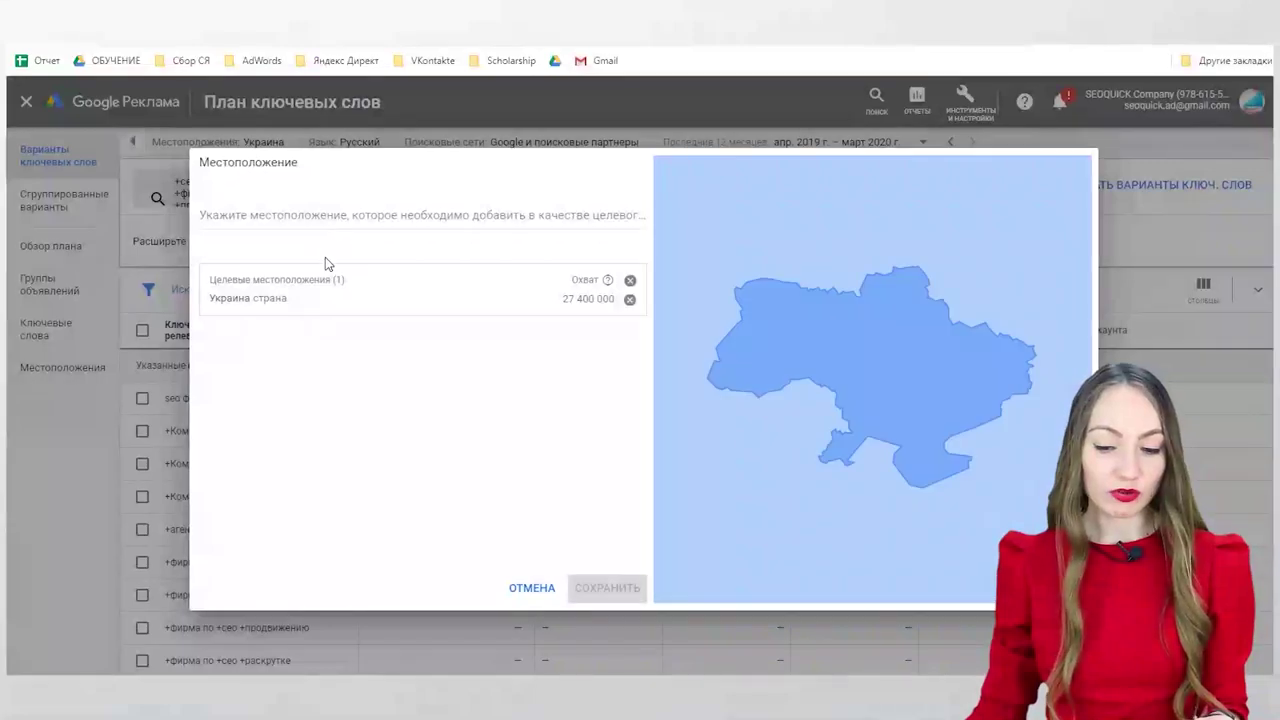
click(533, 590)
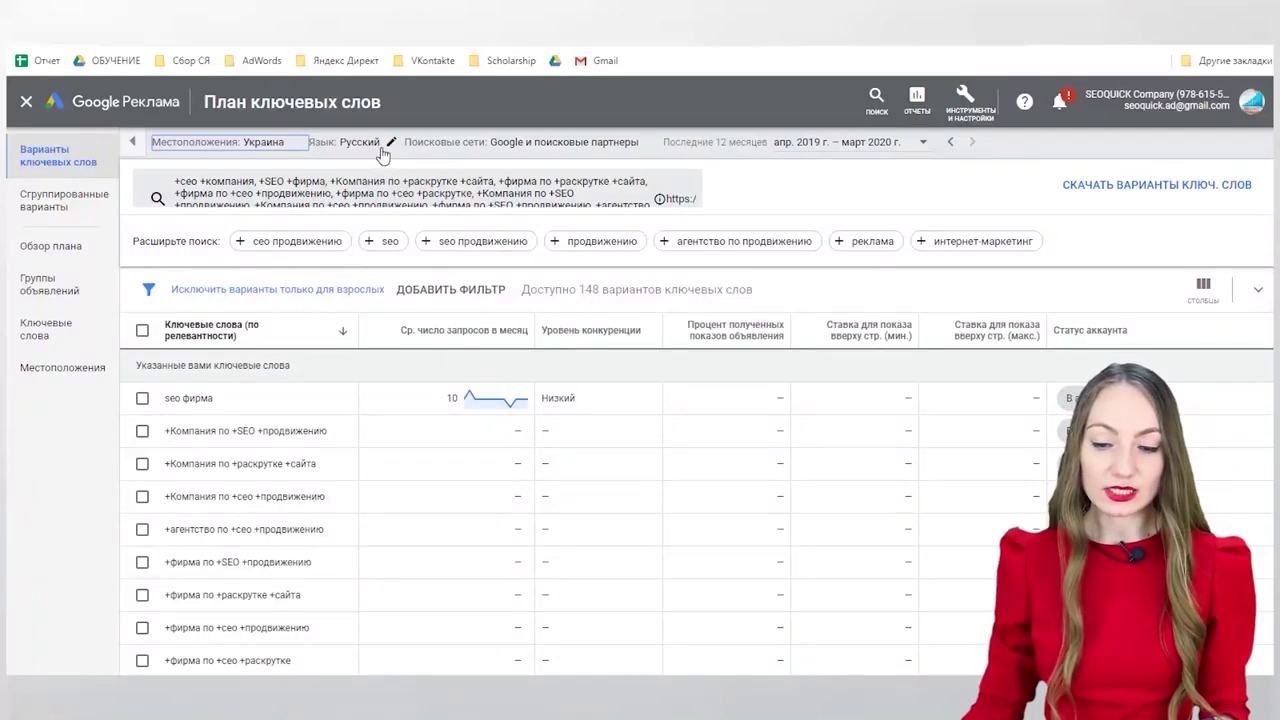
click(646, 147)
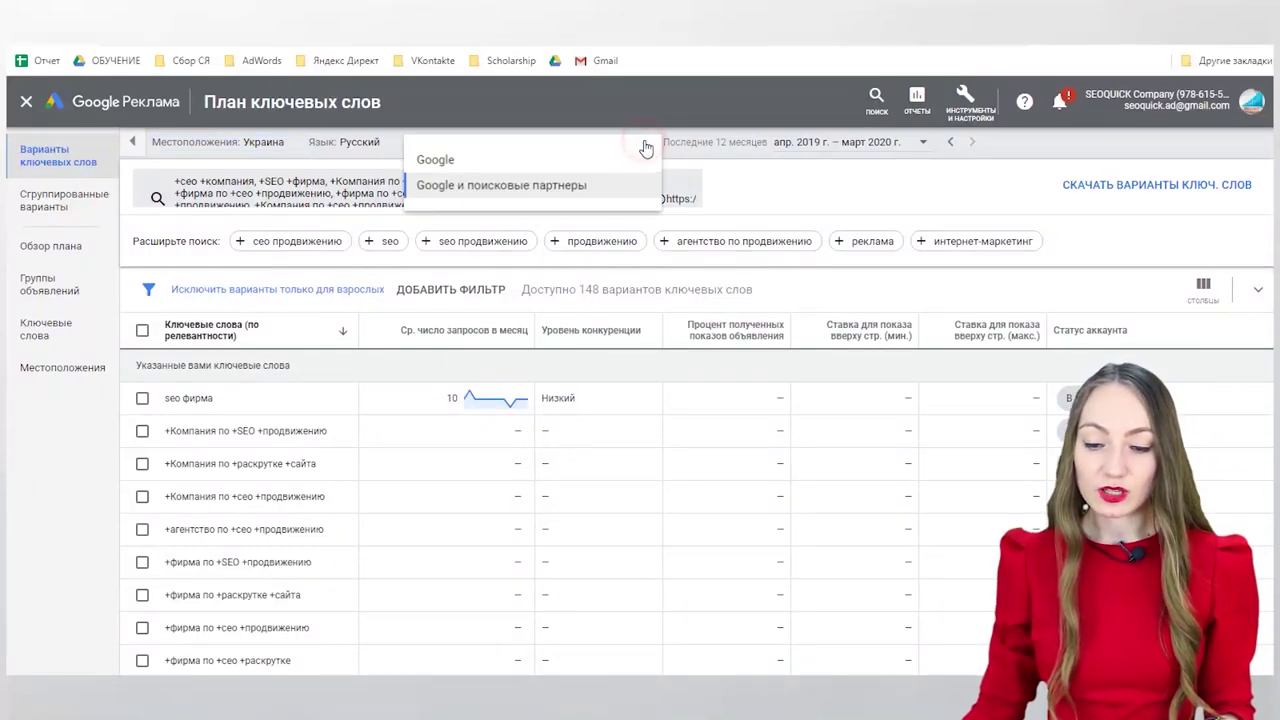
click(895, 180)
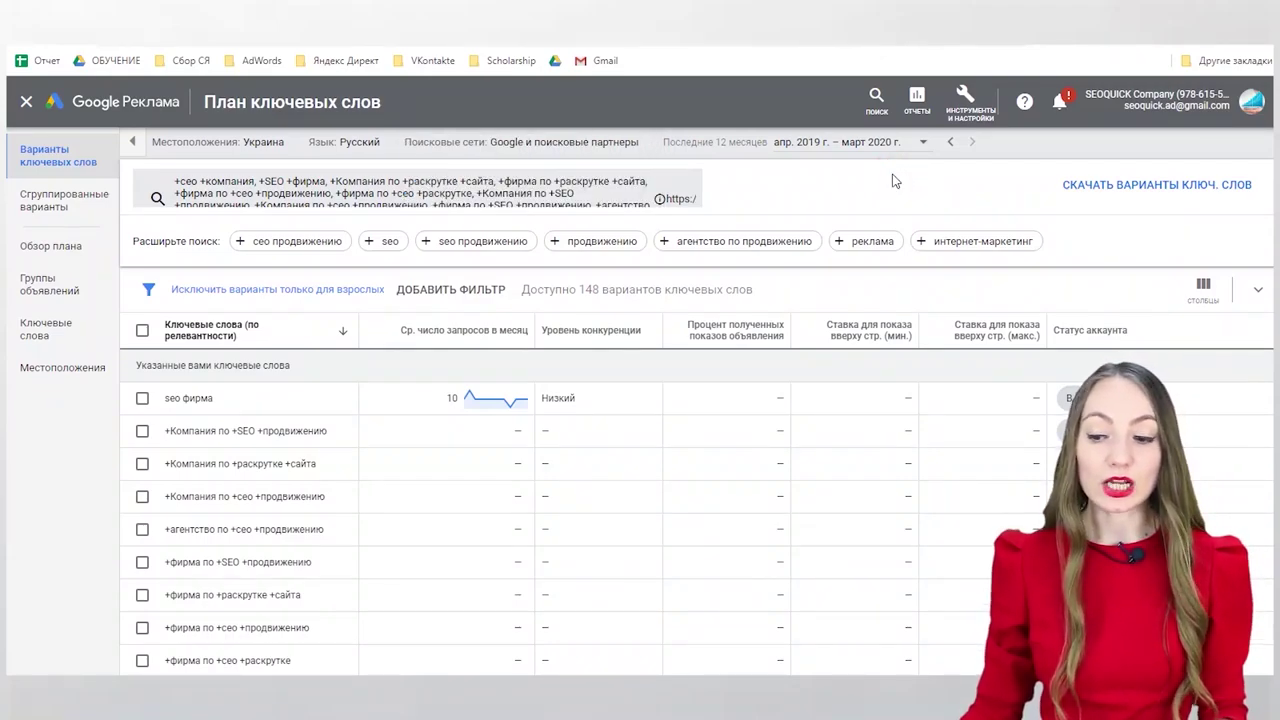
click(846, 142)
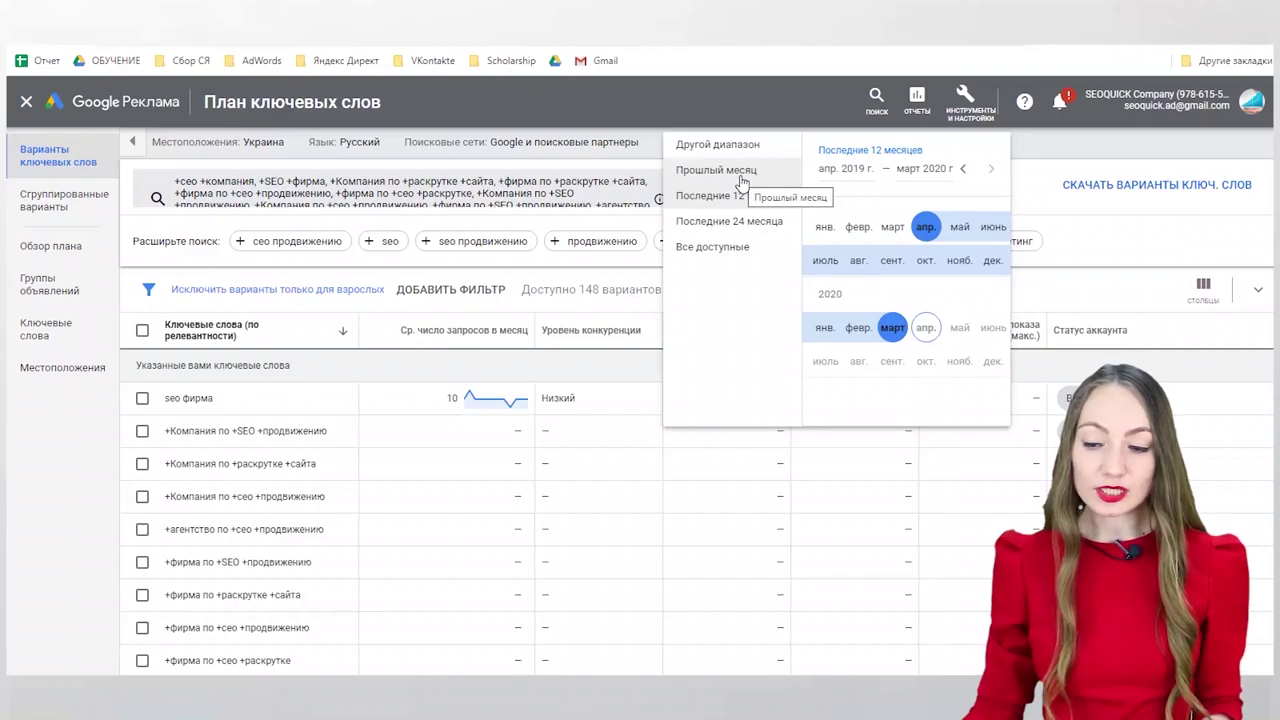
click(1077, 153)
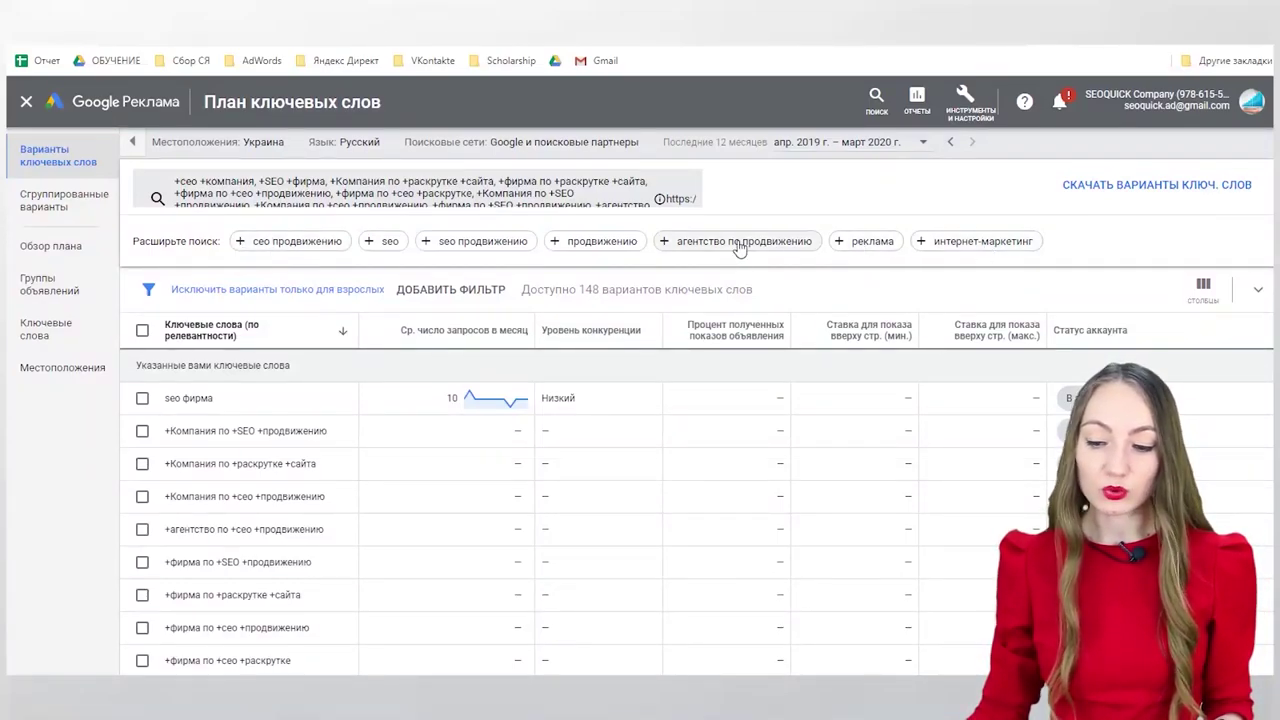
Step: Try to broaden the search with the suggestion "сео продвижение", remove the seed keyword "+агентство по +сео +продвижению" and refresh the results
click(322, 248)
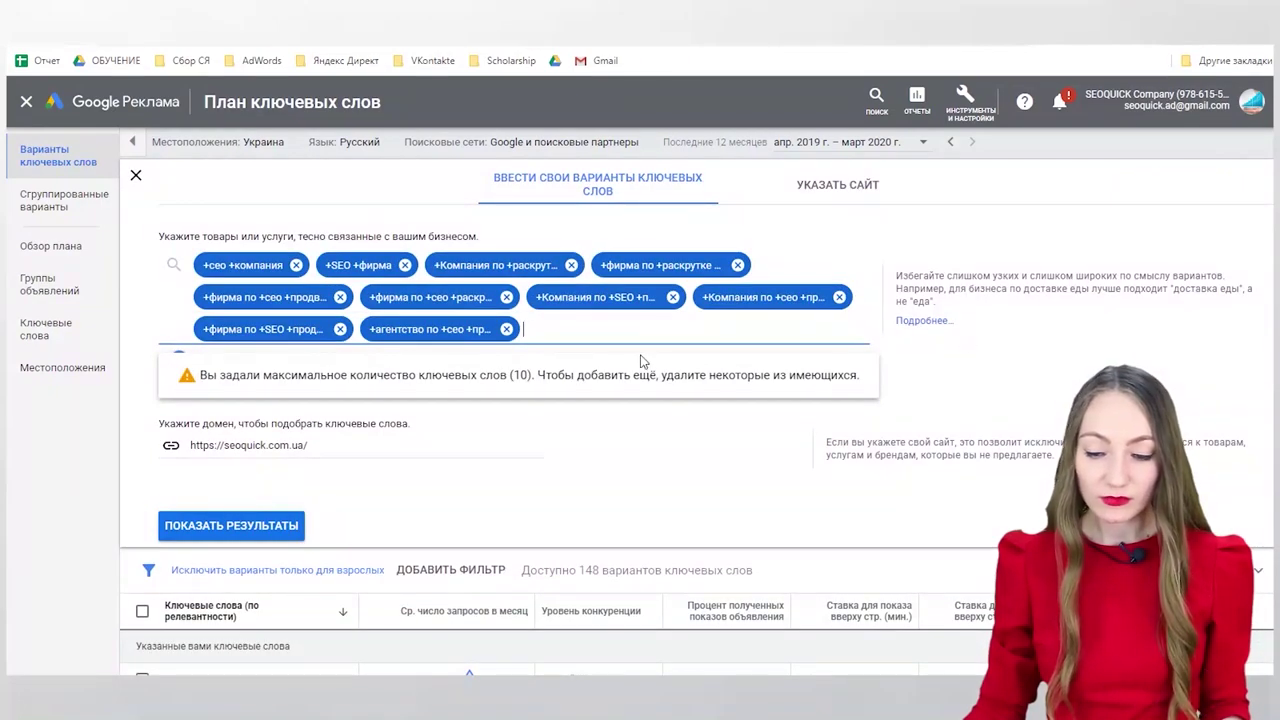
click(506, 329)
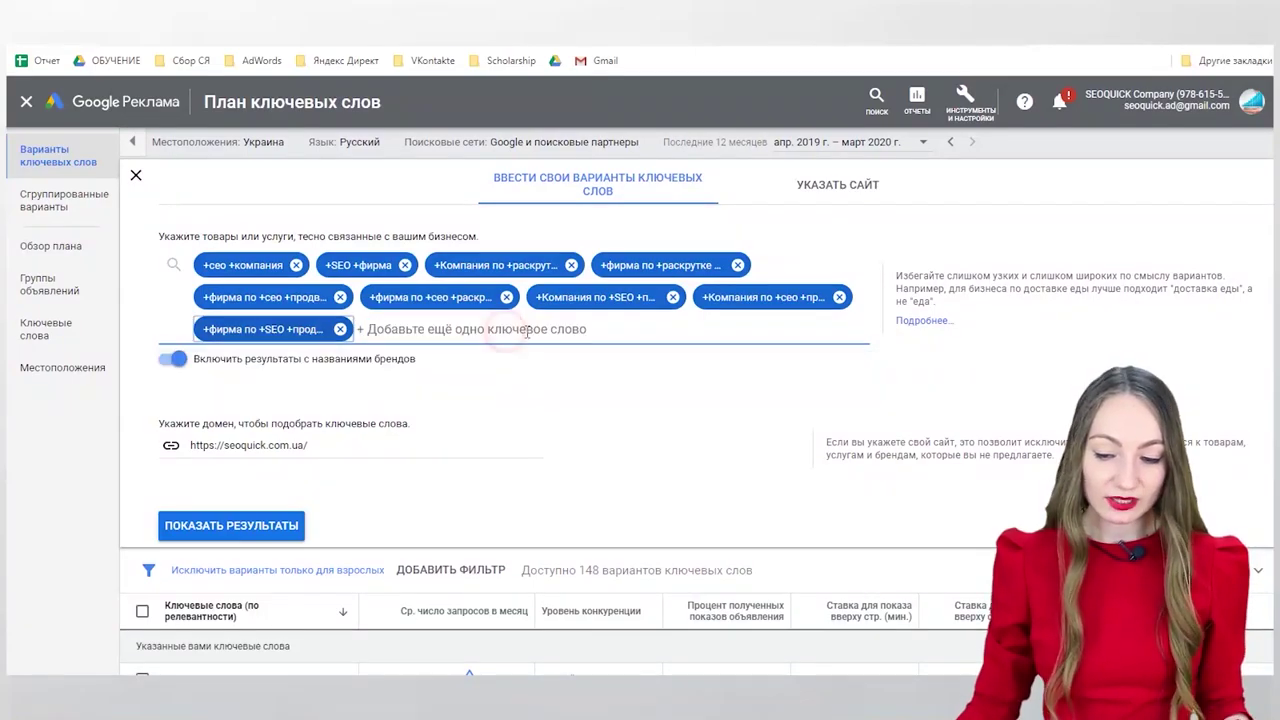
click(258, 526)
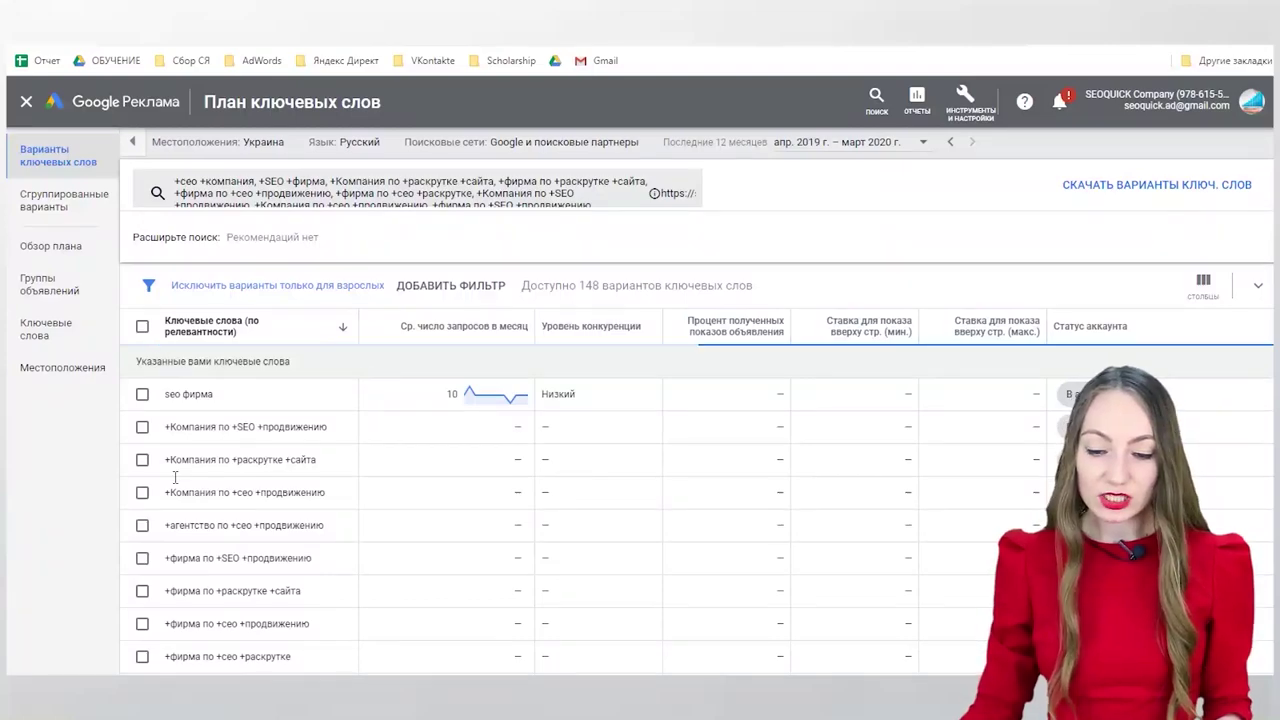
Step: Inspect the filter excluding adult-only variants and the list of filters that can be added to the keyword ideas
click(338, 292)
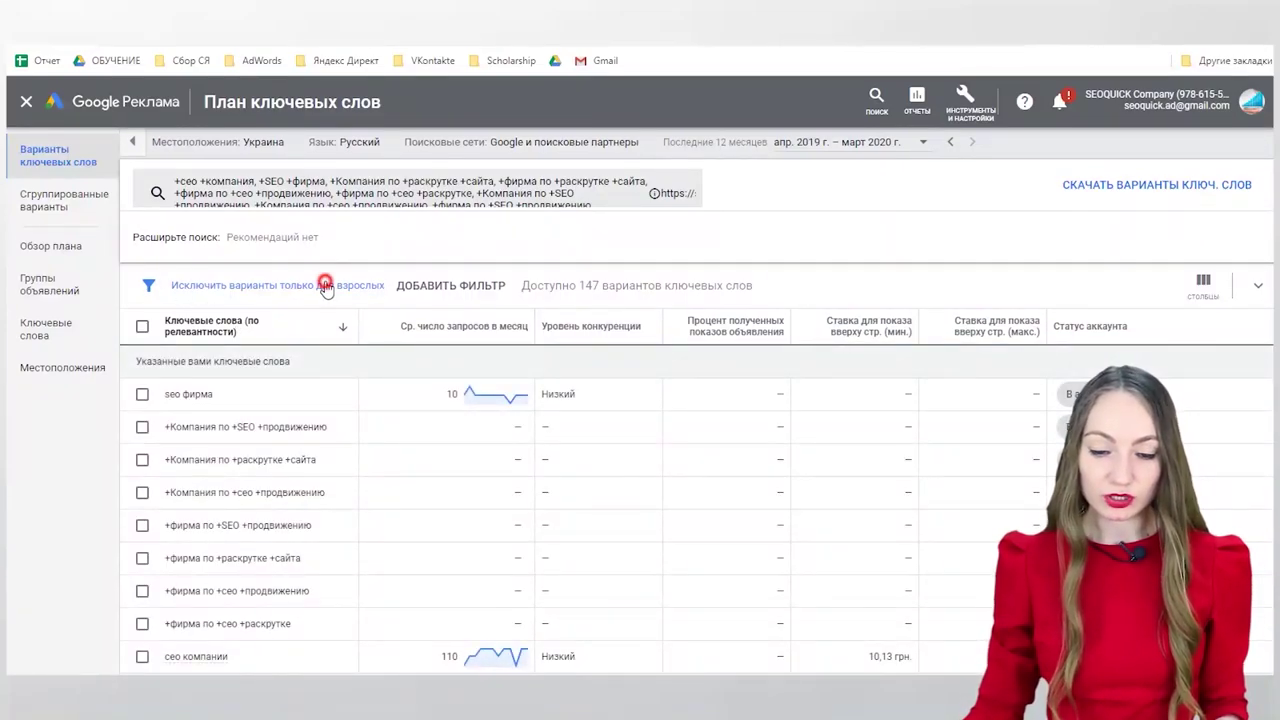
click(325, 285)
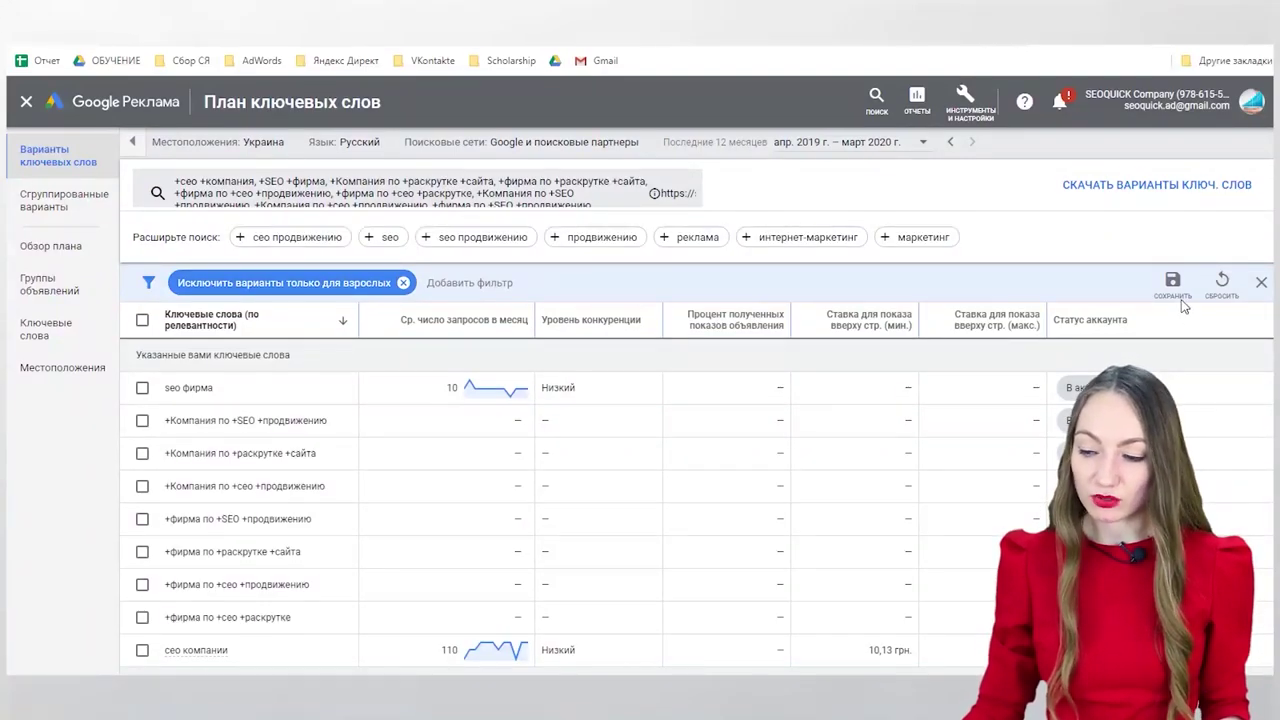
click(1261, 283)
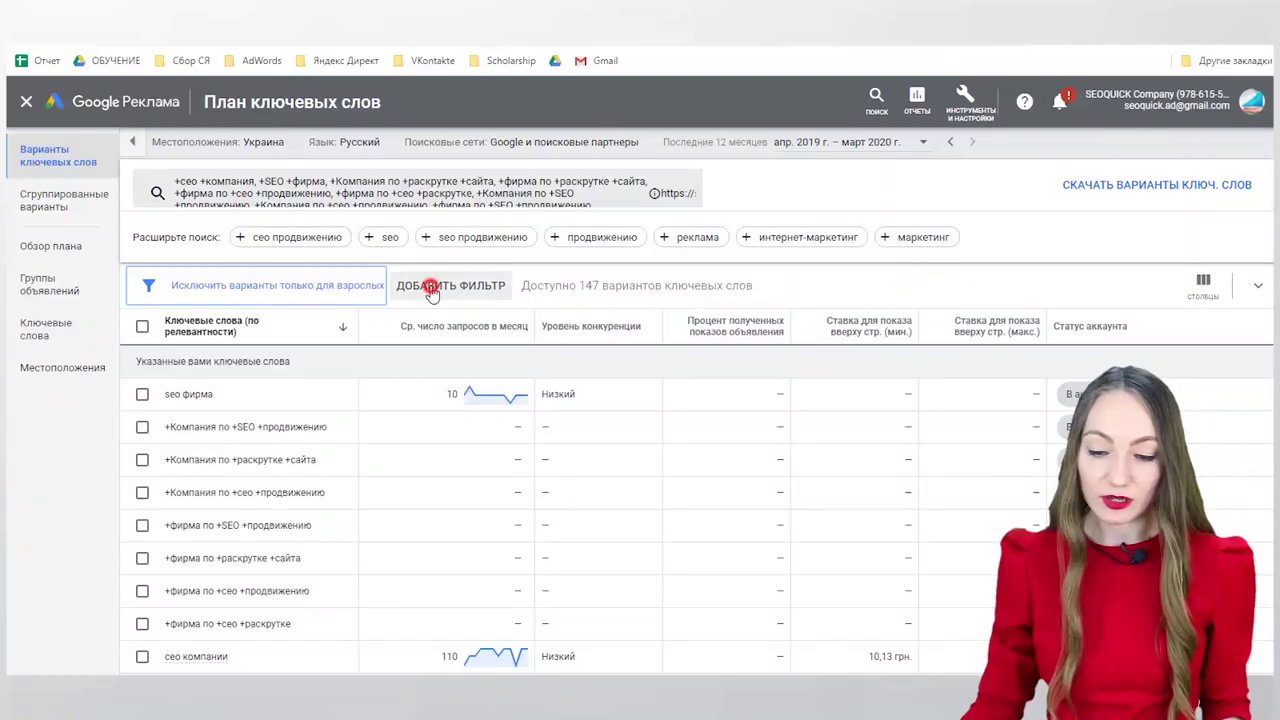
click(428, 284)
scroll(614, 420, down, 1)
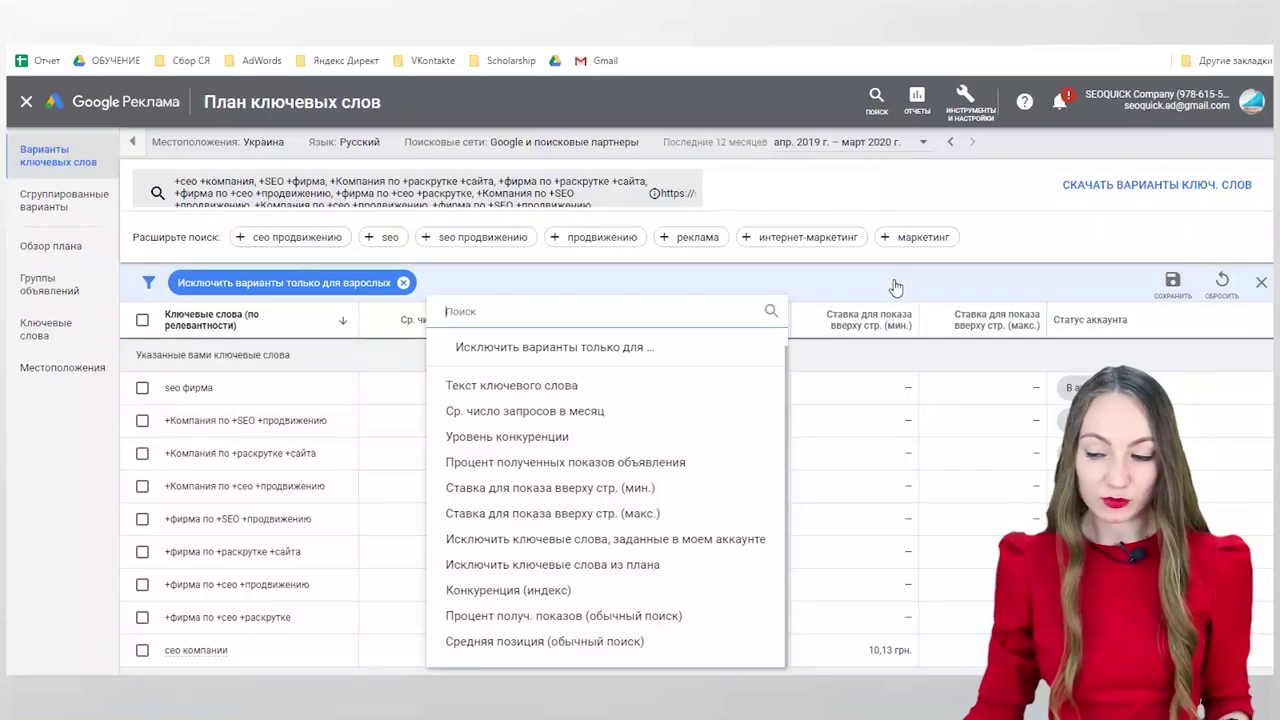
click(1261, 283)
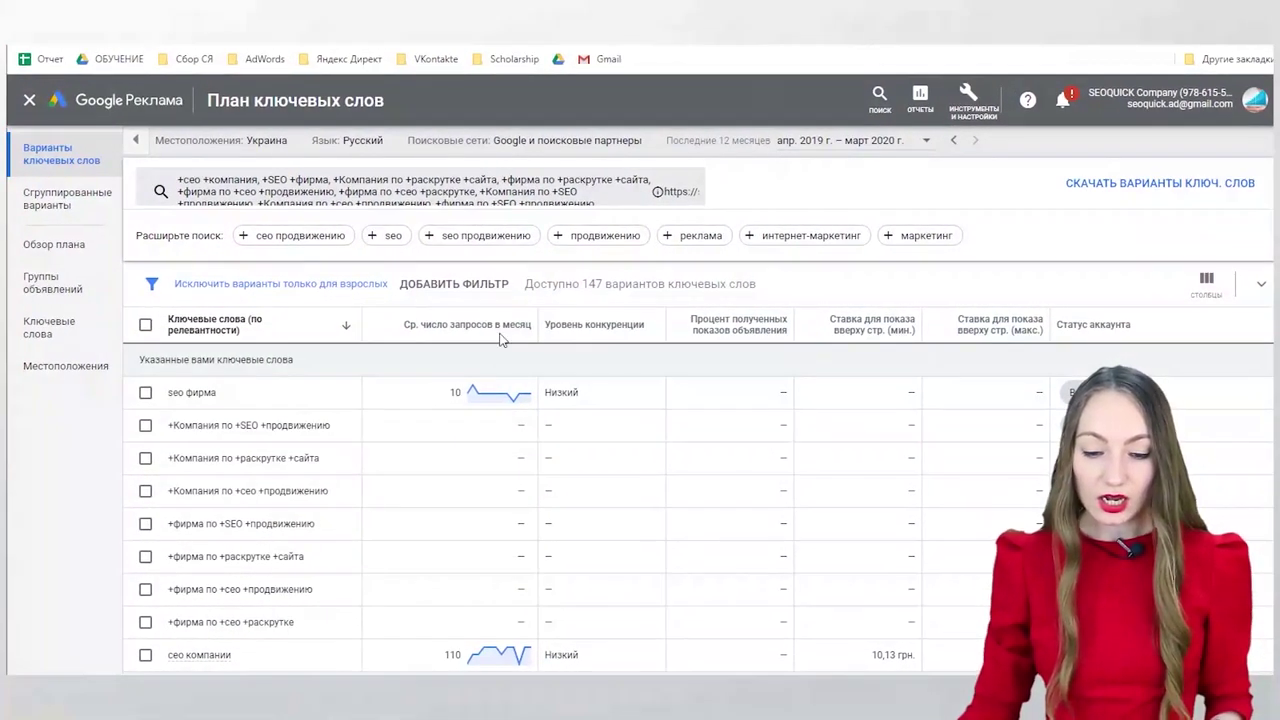
Step: Compare the entered keywords with the suggested variants (Варианты ключевых слов) in the results table
scroll(268, 410, down, 5)
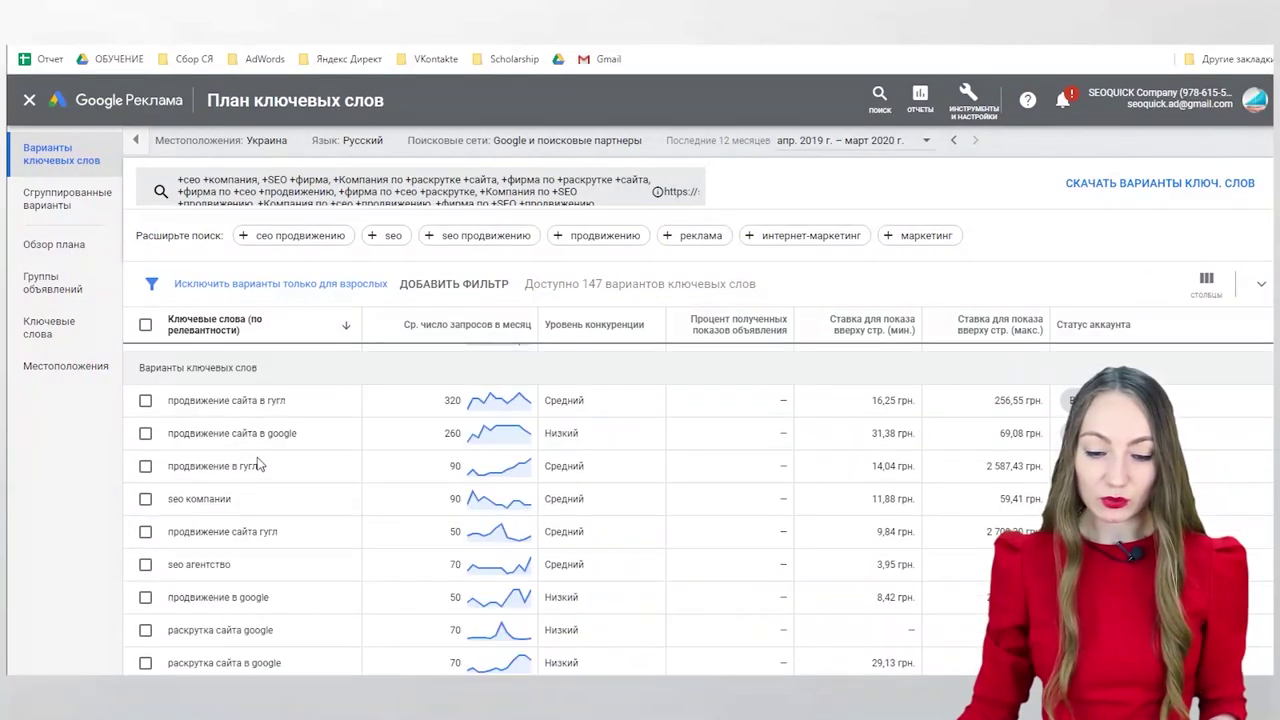
scroll(265, 450, up, 2)
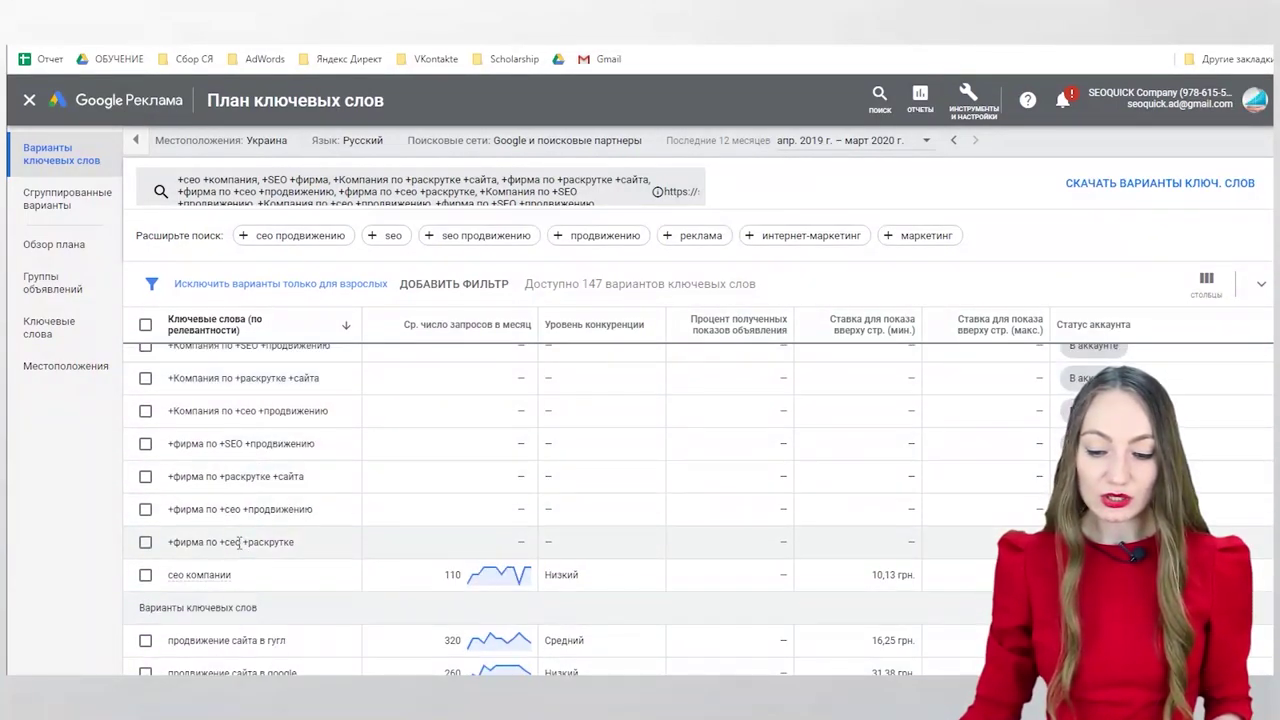
scroll(250, 500, down, 1)
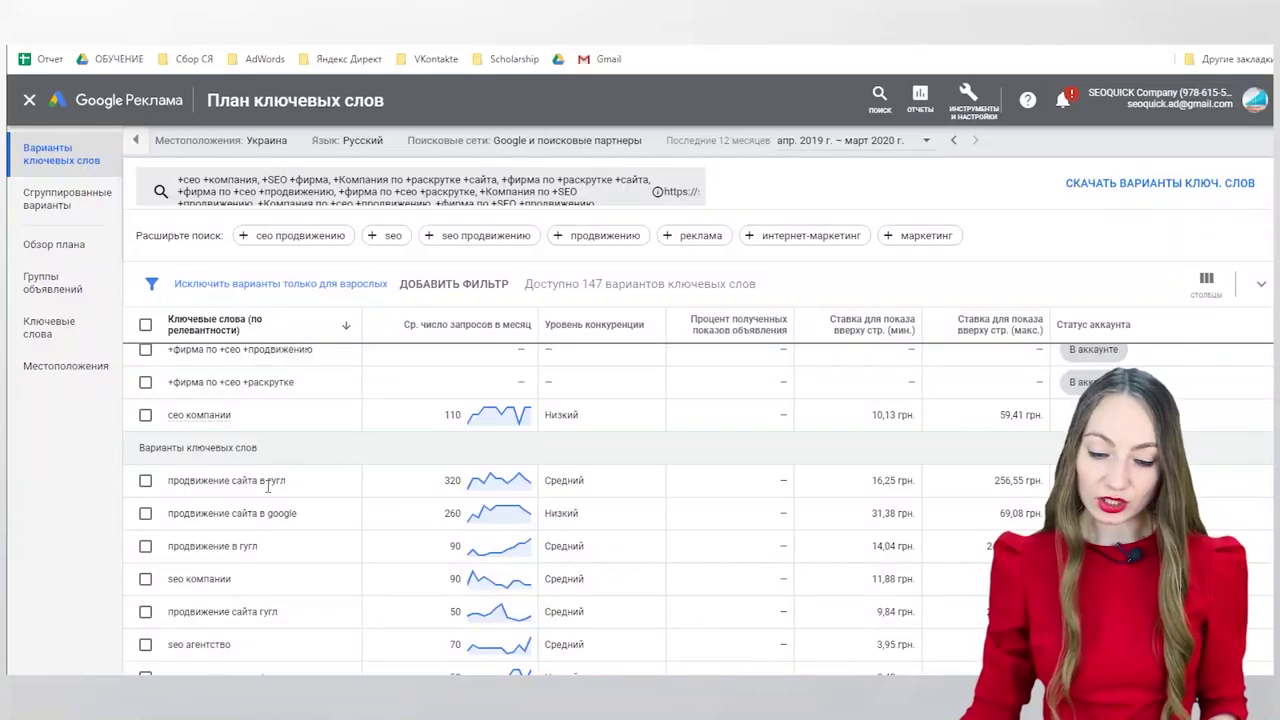
scroll(281, 568, down, 2)
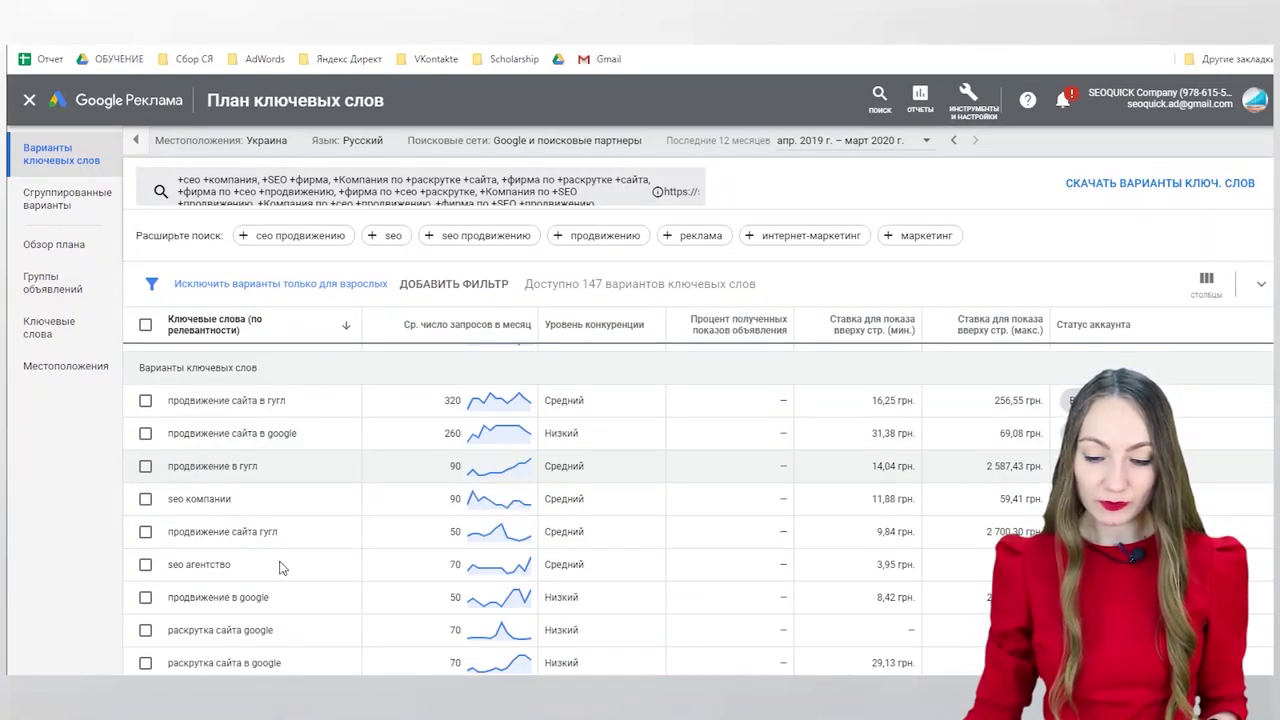
scroll(281, 568, up, 5)
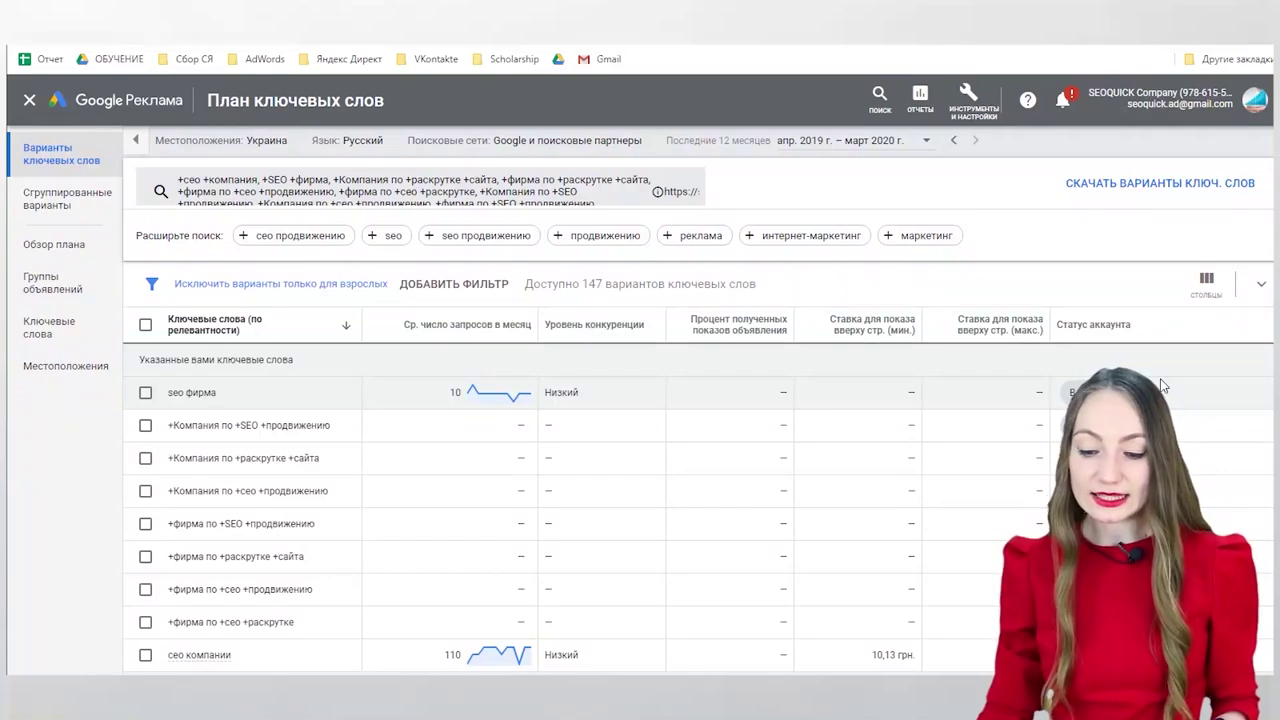
Step: View the included query variants and the monthly search volume chart for the keyword "сео компании"
mouse_move(218, 658)
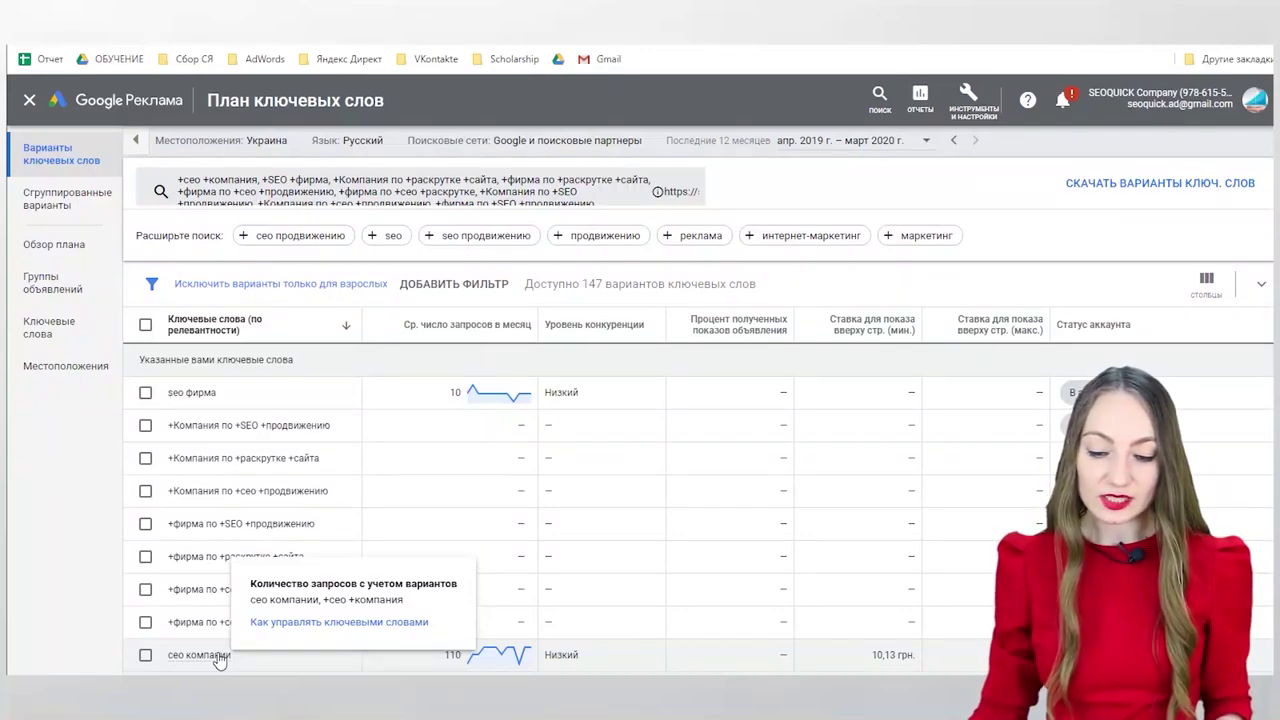
mouse_move(503, 664)
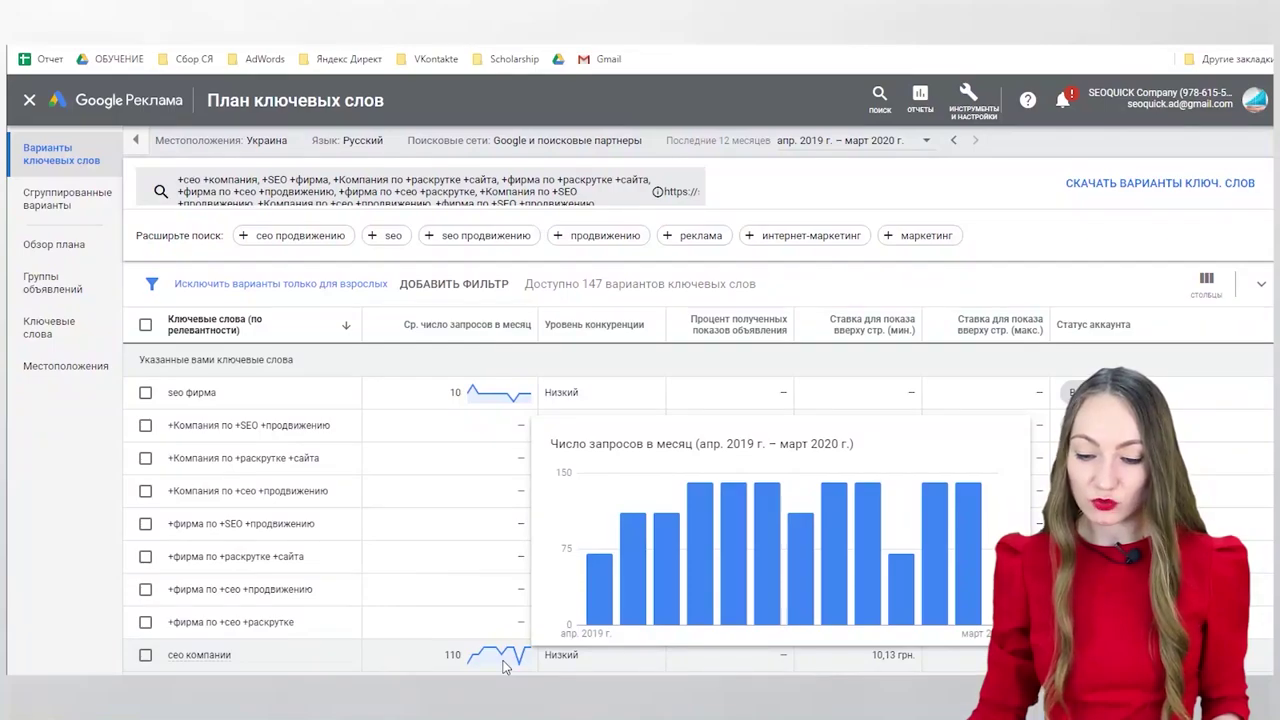
mouse_move(599, 596)
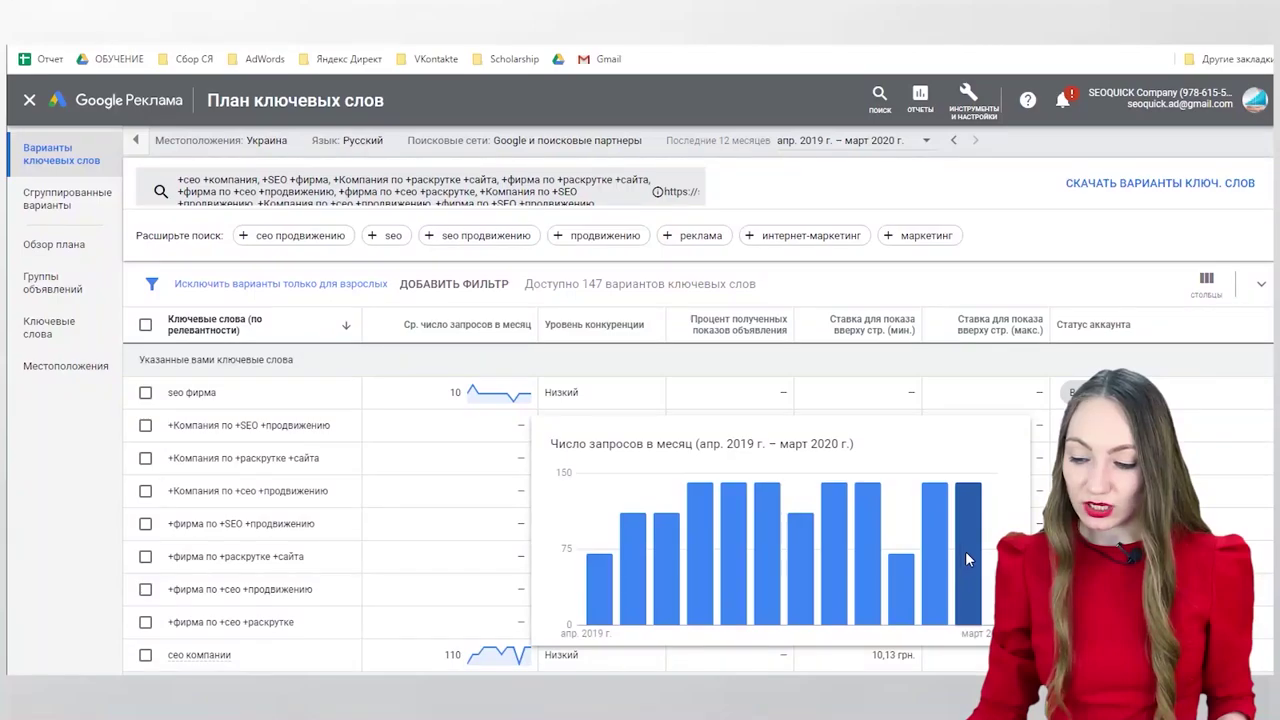
mouse_move(979, 563)
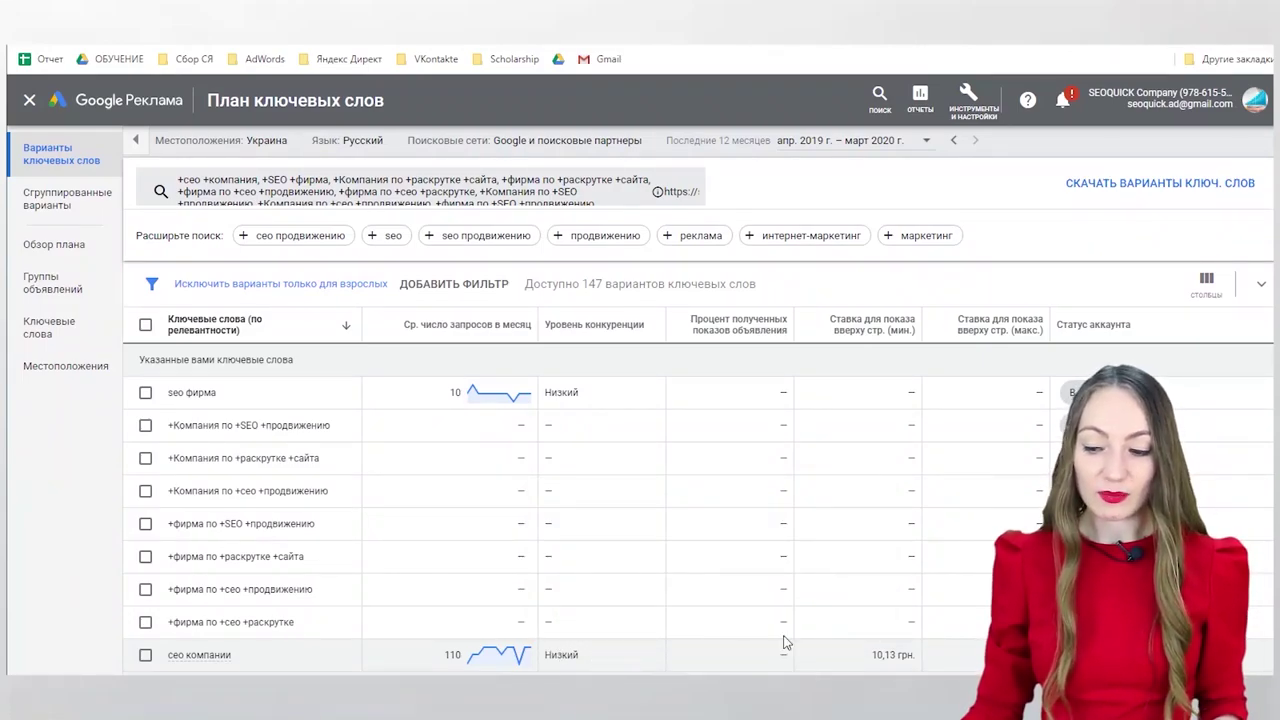
Step: Examine the competition, ad impression share and top-of-page bid columns for the suggested keyword variants
scroll(790, 635, down, 1)
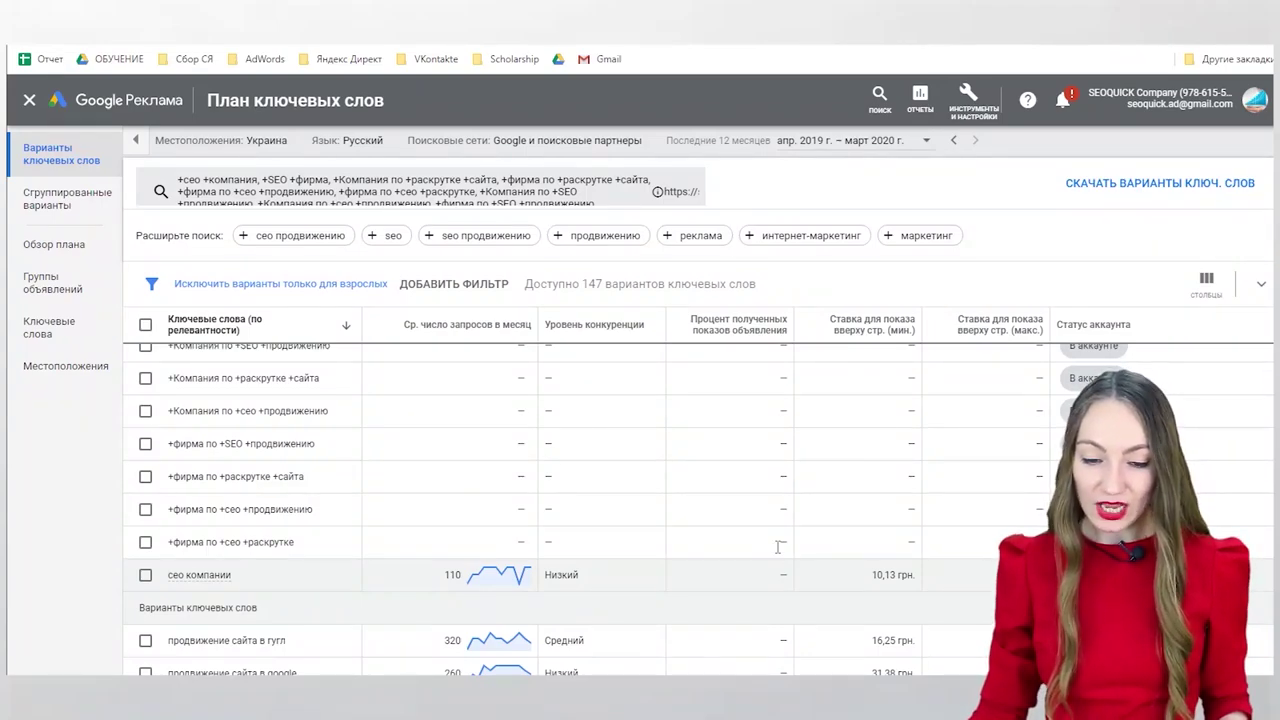
scroll(778, 547, down, 2)
scroll(550, 520, down, 1)
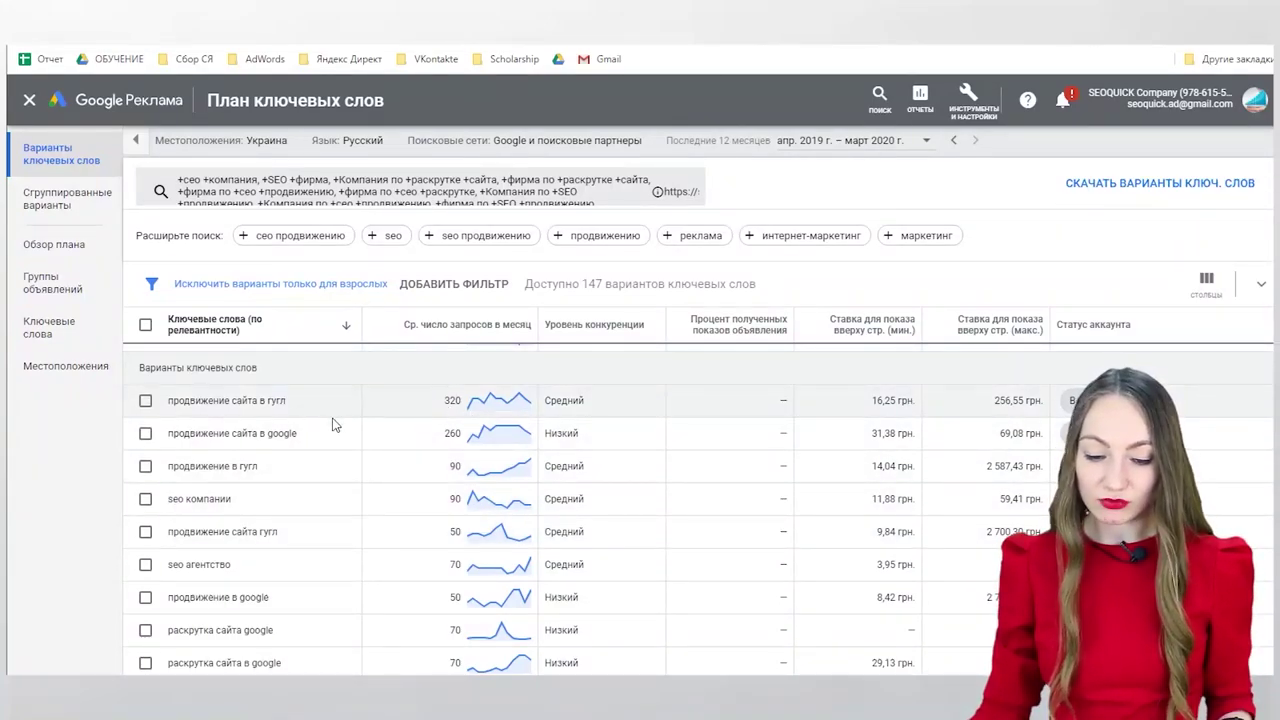
Step: Look through the remaining suggested keyword variants with their monthly query volumes, competition levels and bids
scroll(338, 509, down, 2)
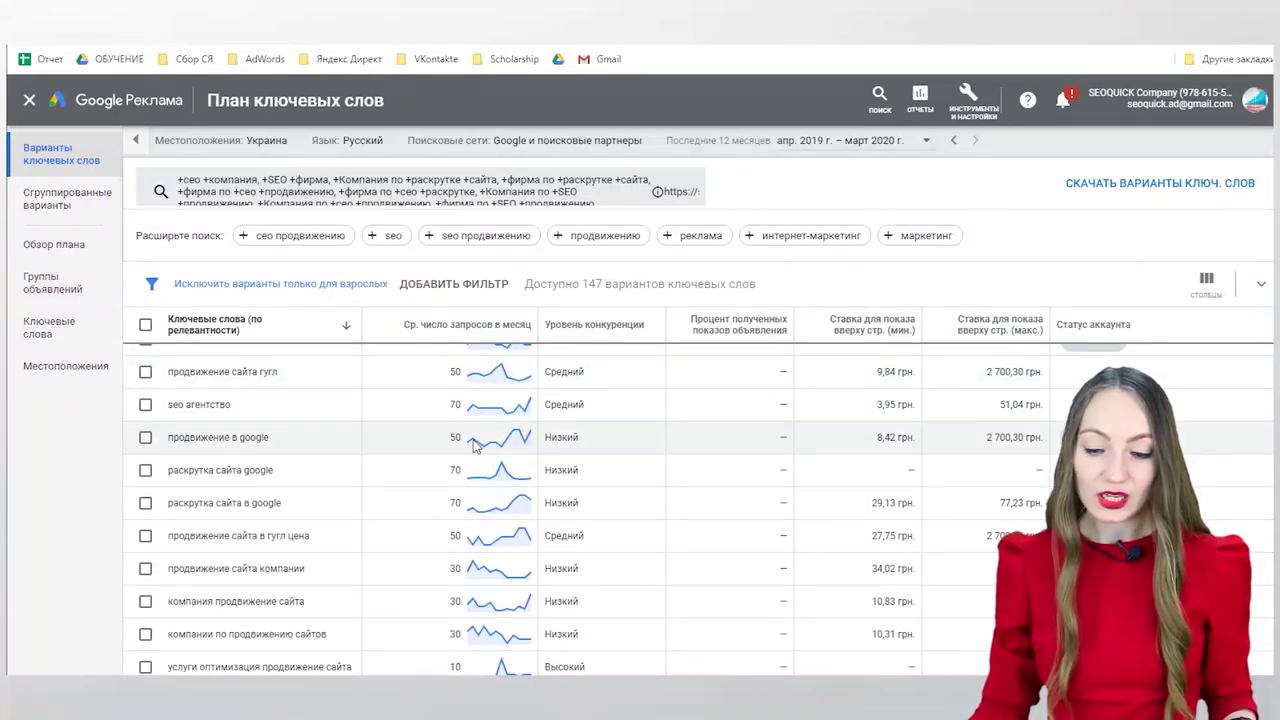
mouse_move(476, 445)
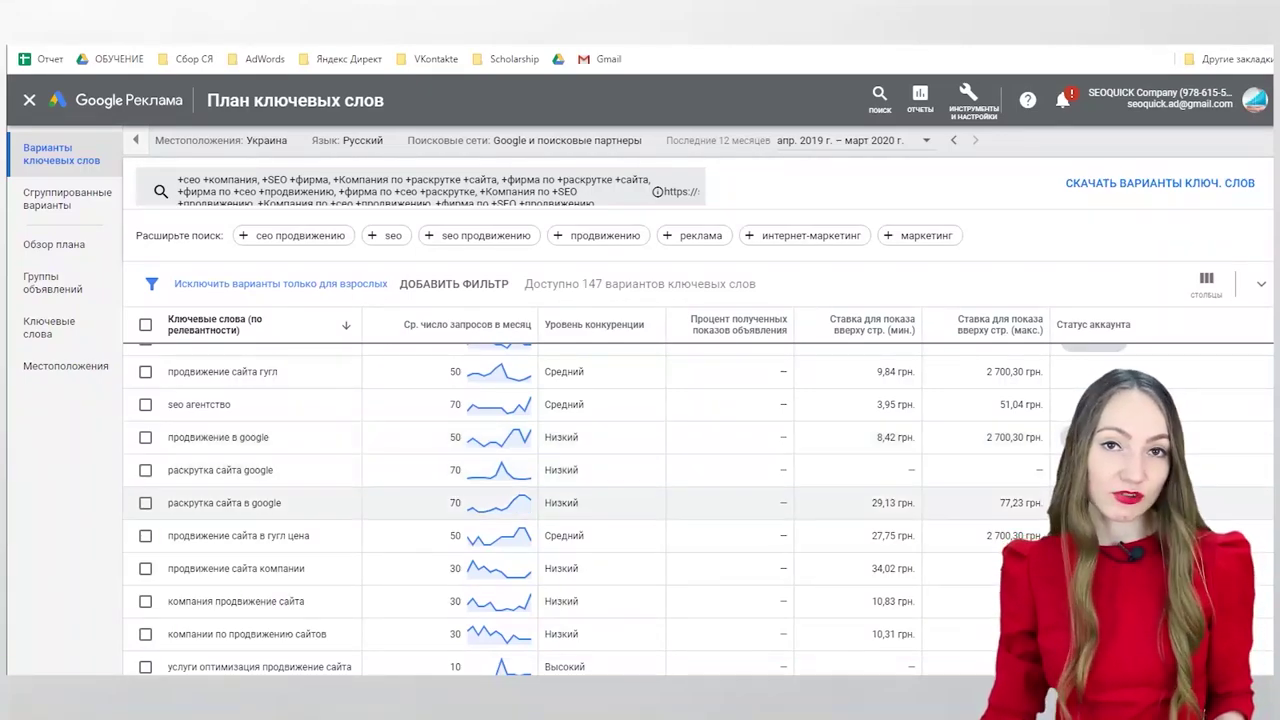
scroll(600, 500, down, 3)
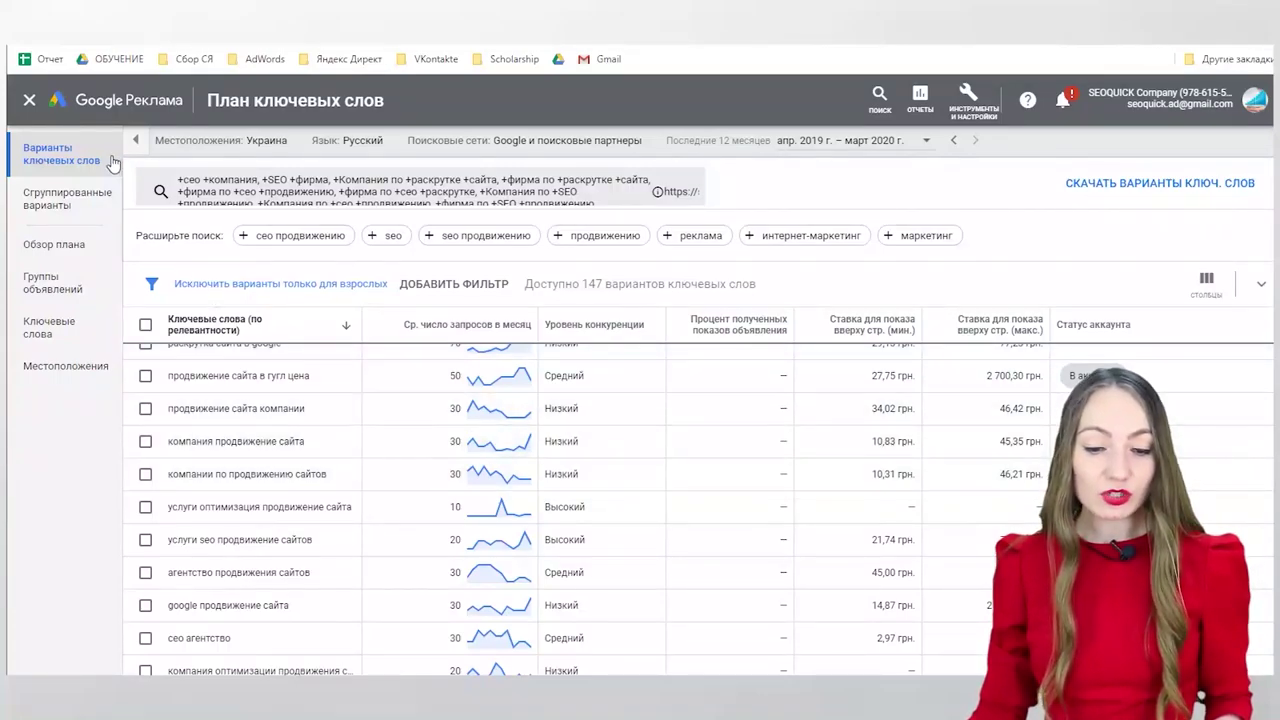
Step: Open the grouped variants (Сгруппированные варианты), remove the site domain from the keyword search and show the results
click(70, 199)
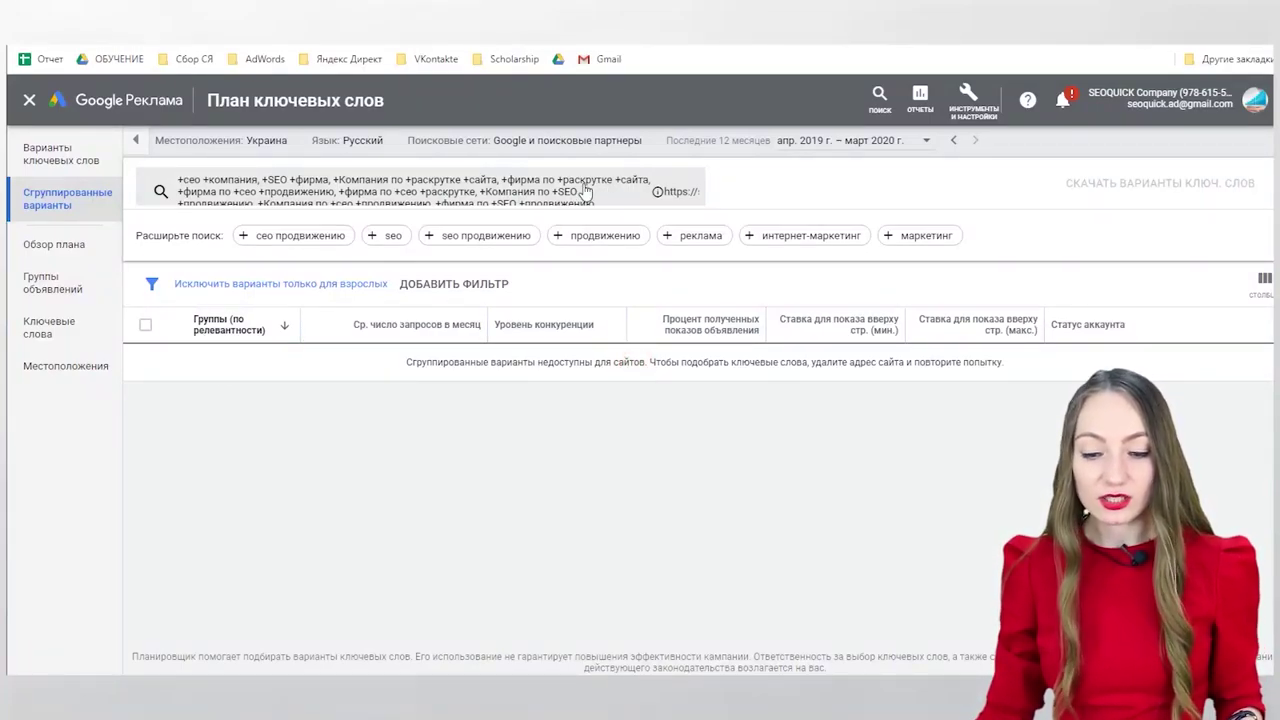
click(678, 198)
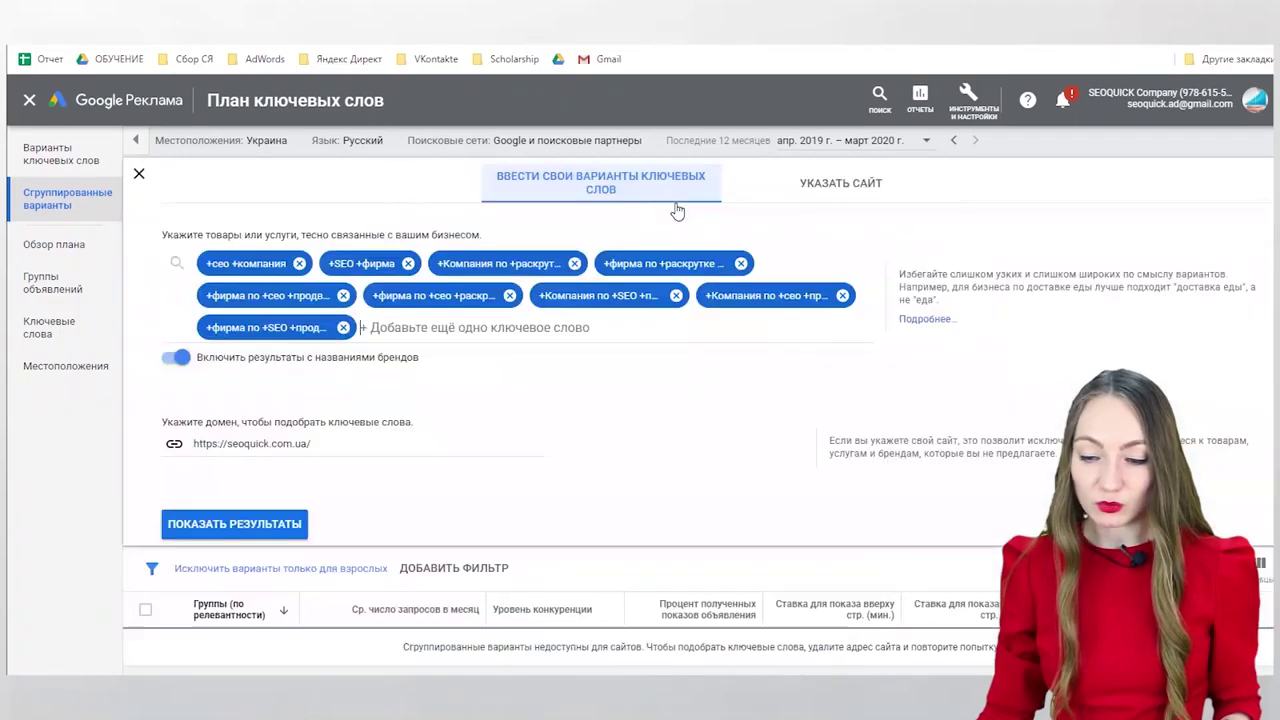
triple_click(250, 443)
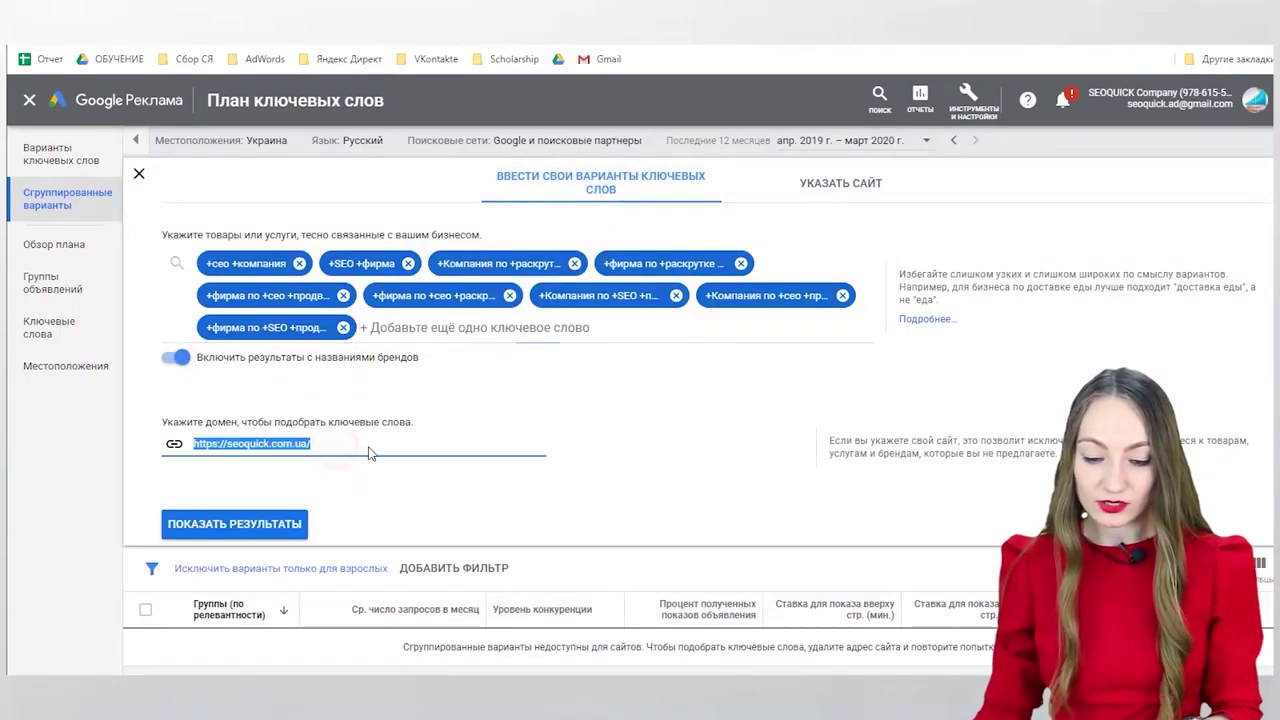
key(BackSpace)
click(284, 510)
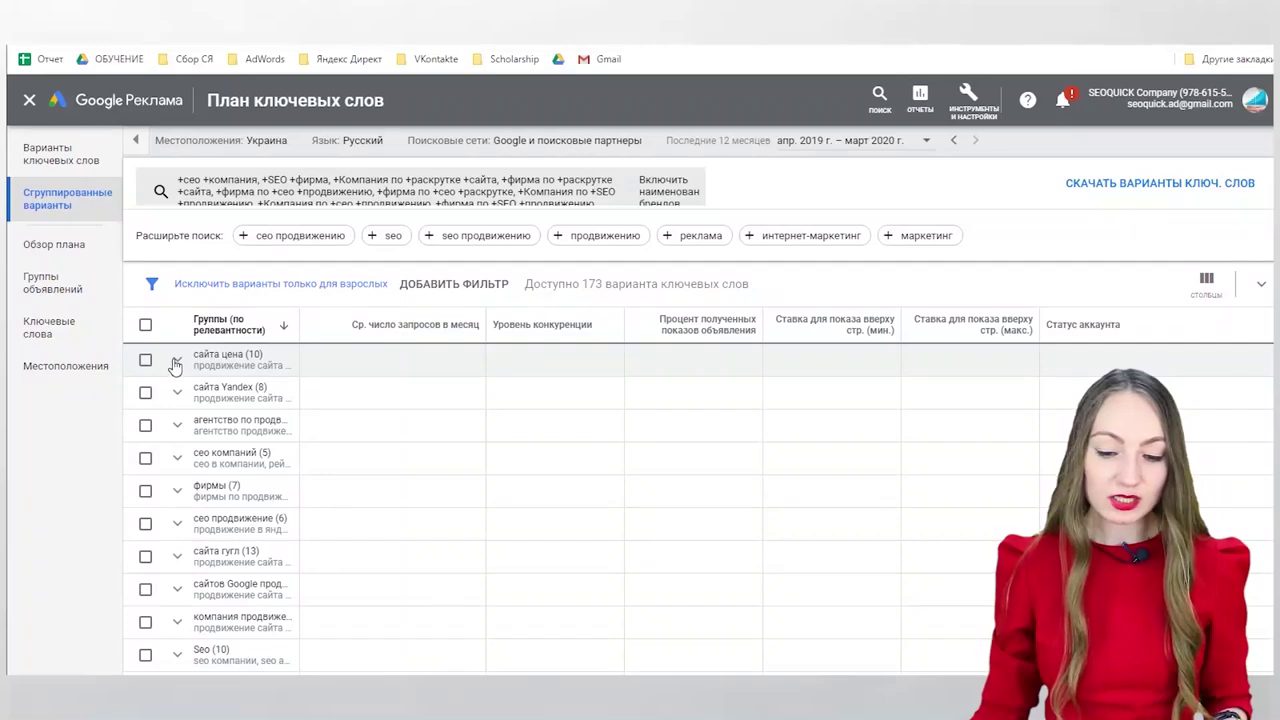
Step: Inspect the keywords inside the groups "сайта цена" and "сайта Yandex", widening the groups column to read them
click(176, 362)
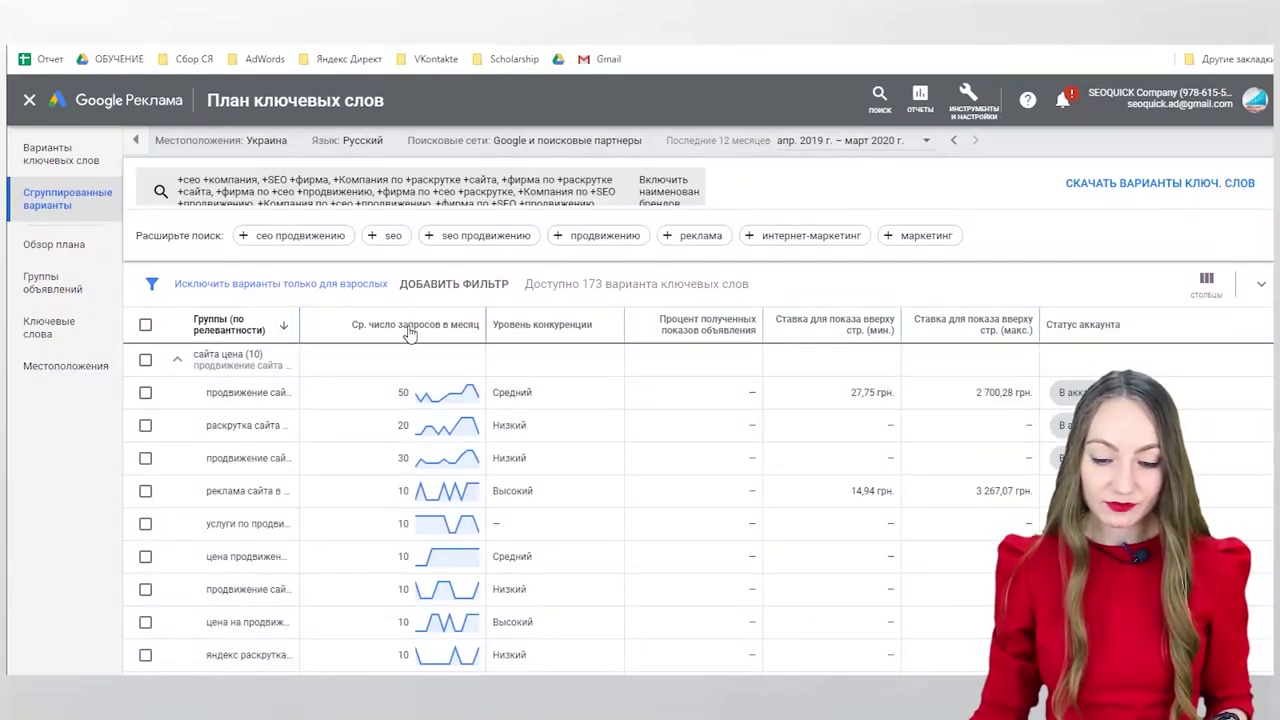
drag(297, 321, 372, 320)
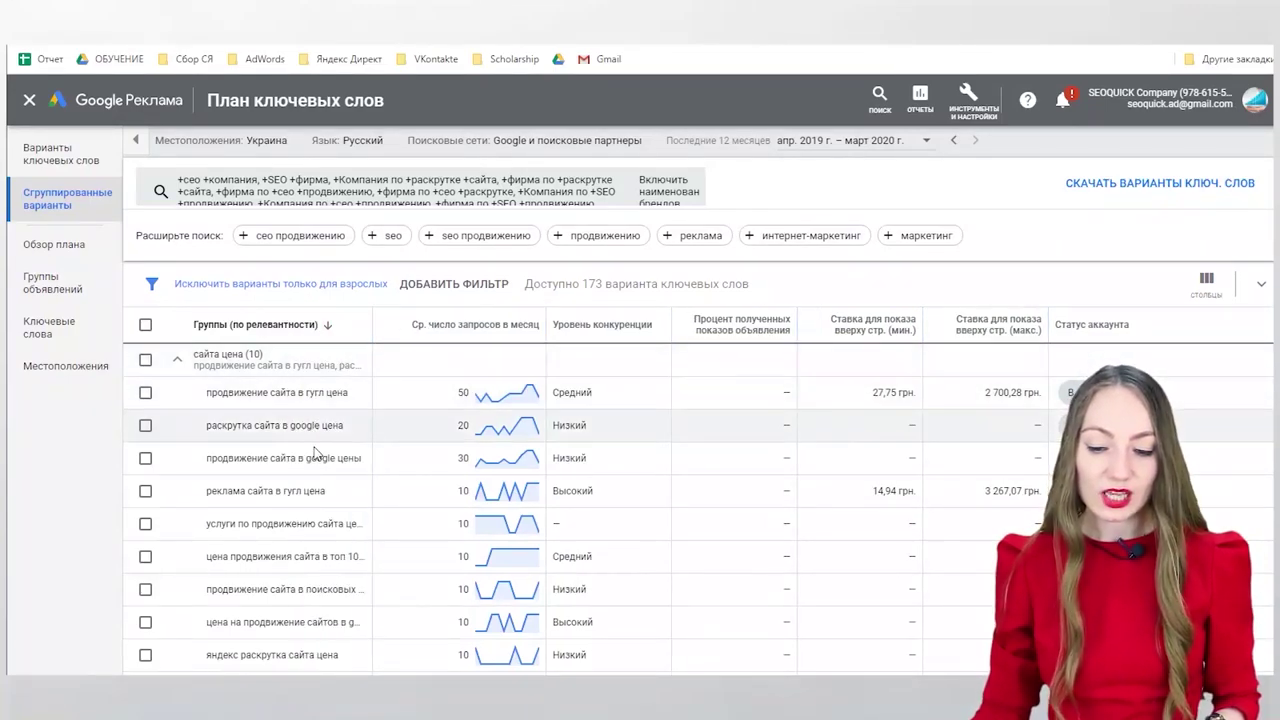
click(177, 359)
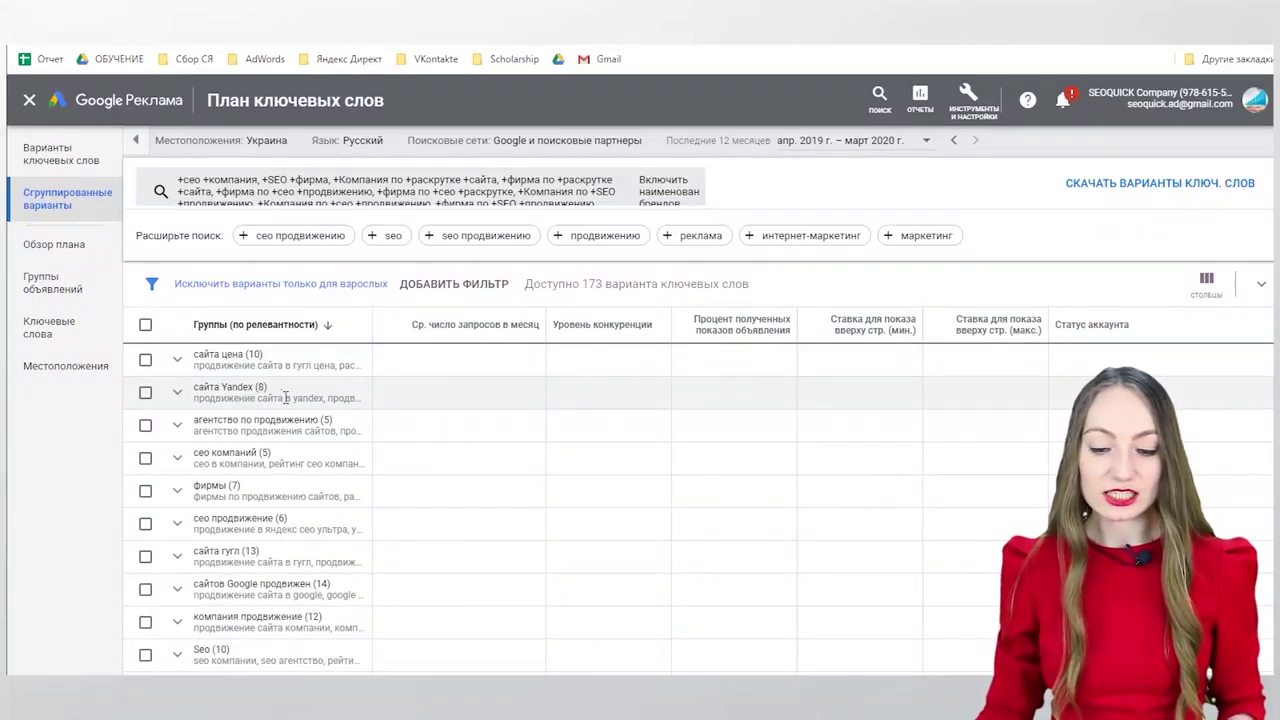
click(177, 393)
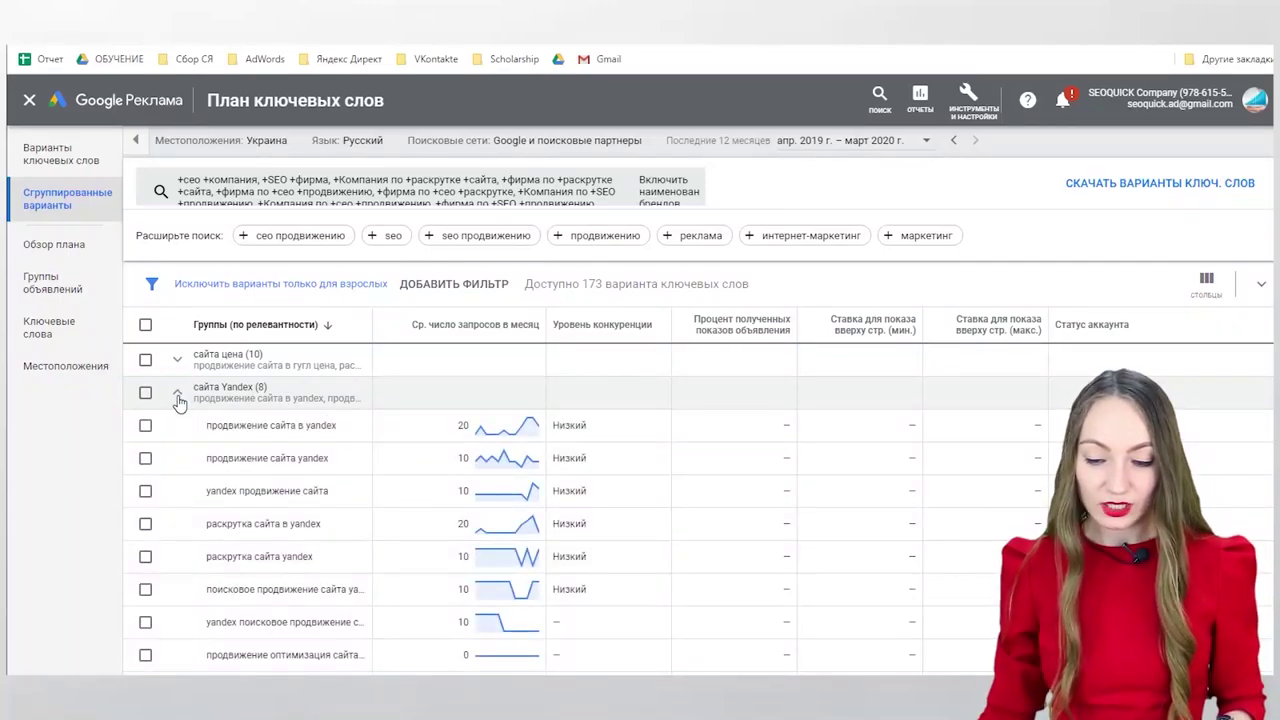
click(176, 397)
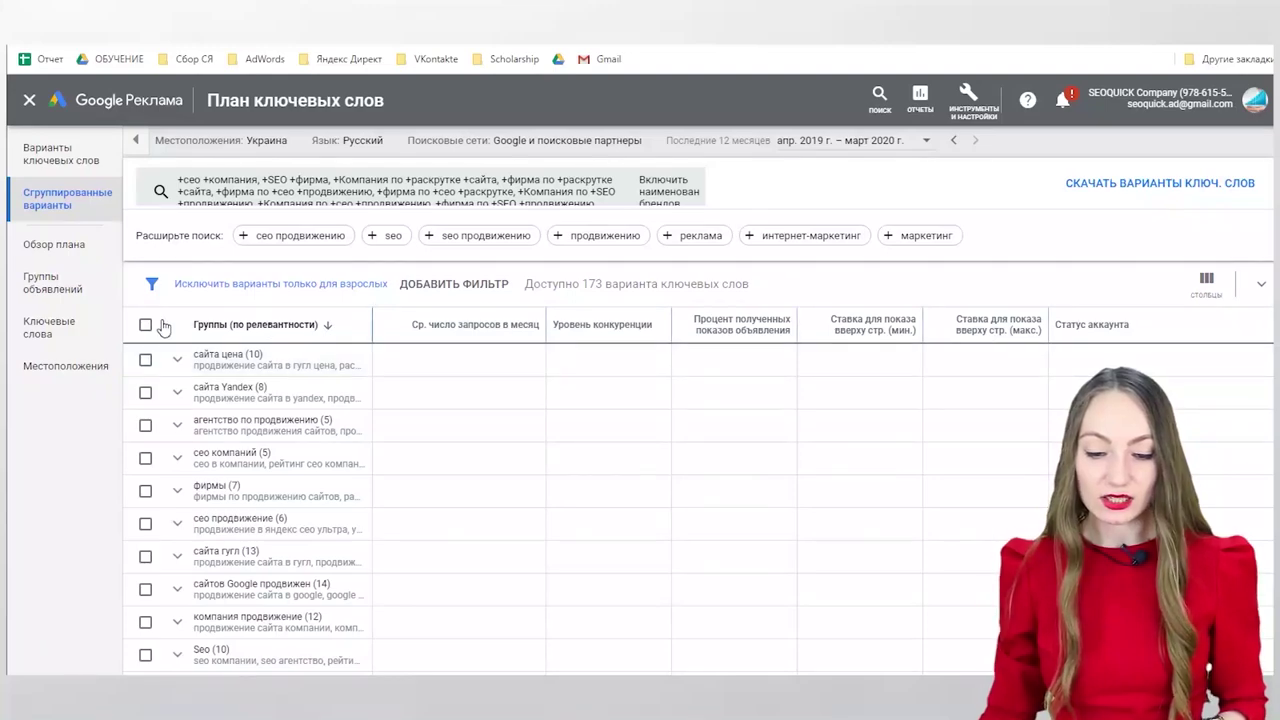
Step: Select all keyword groups, review the plan destination, match type and negative keyword options, and clear the selection
click(148, 327)
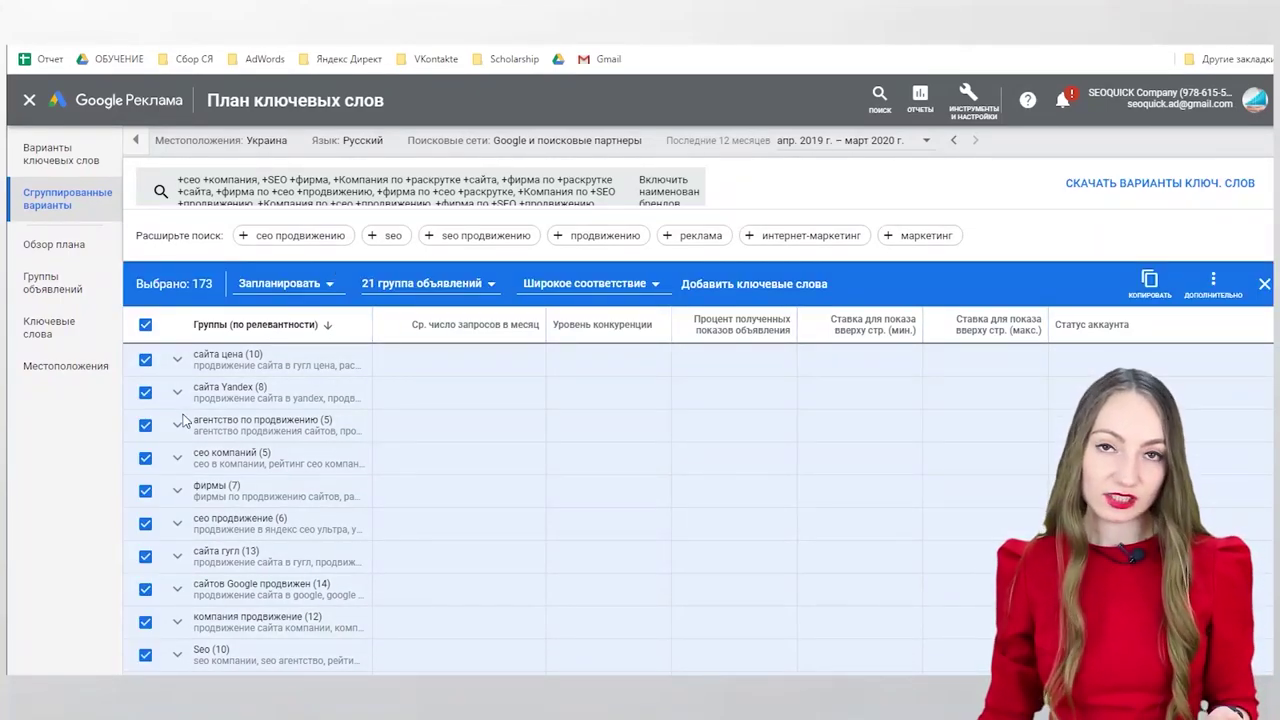
click(336, 287)
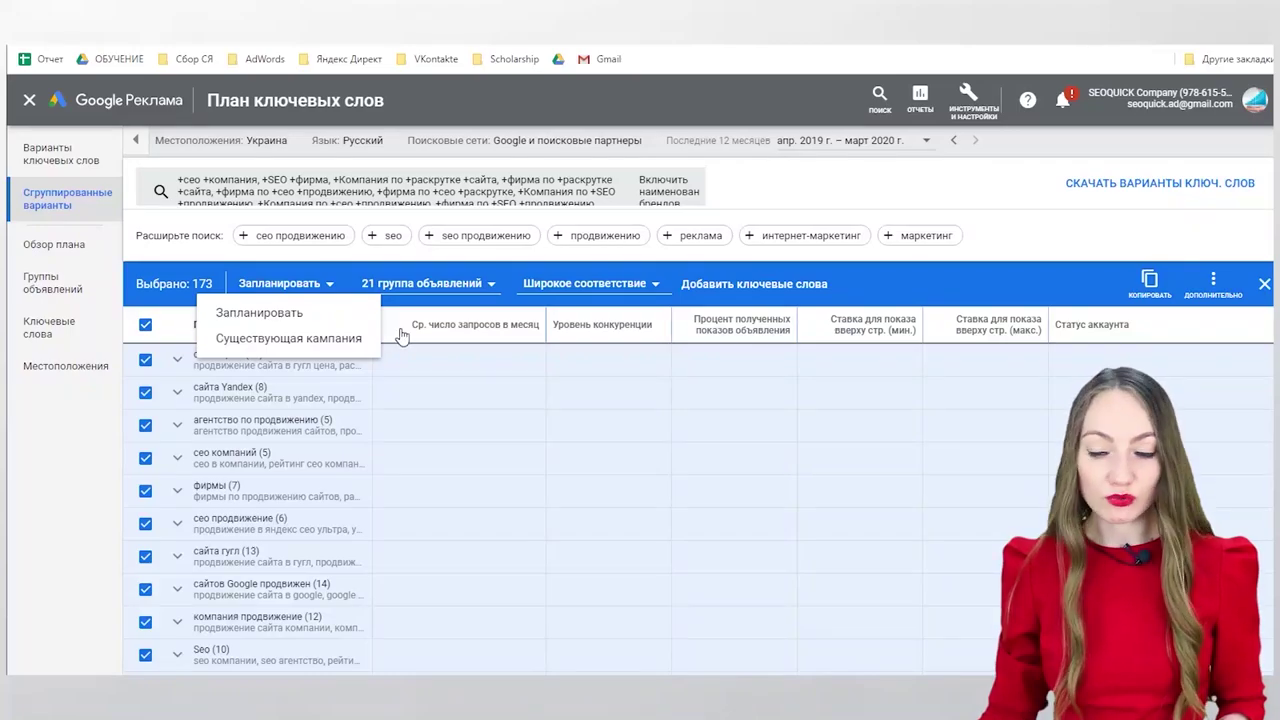
click(603, 286)
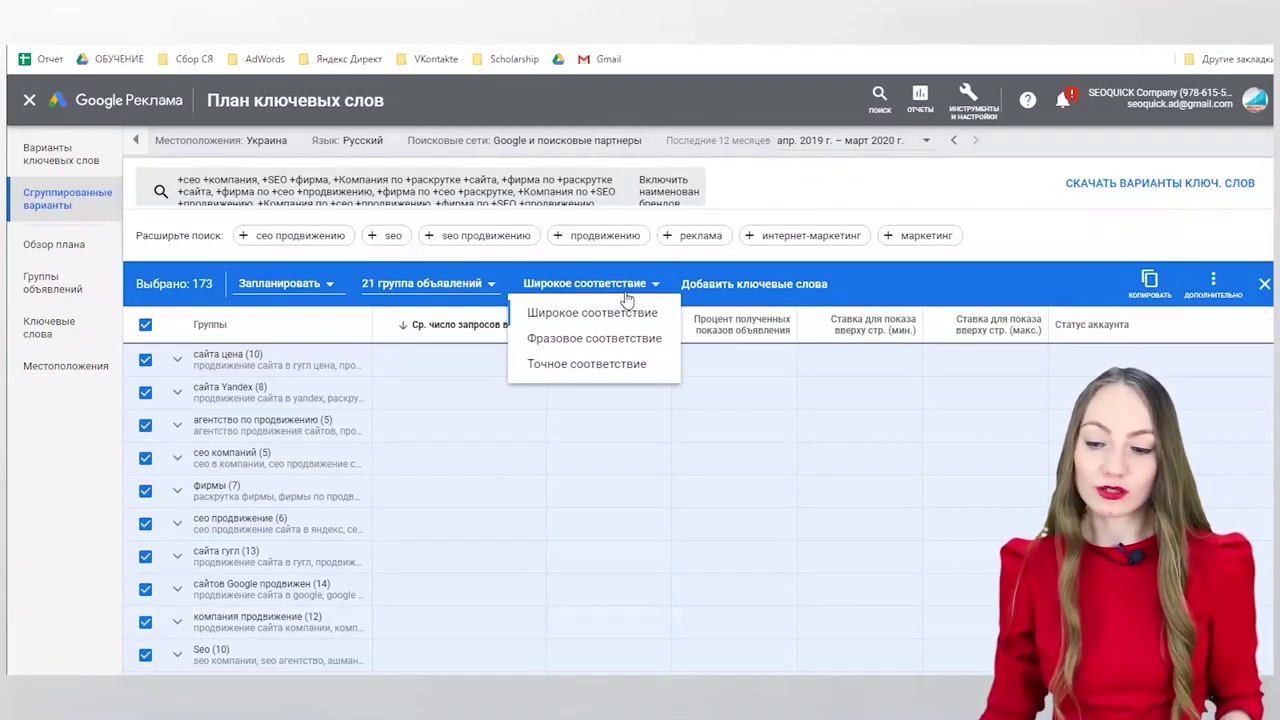
click(1219, 285)
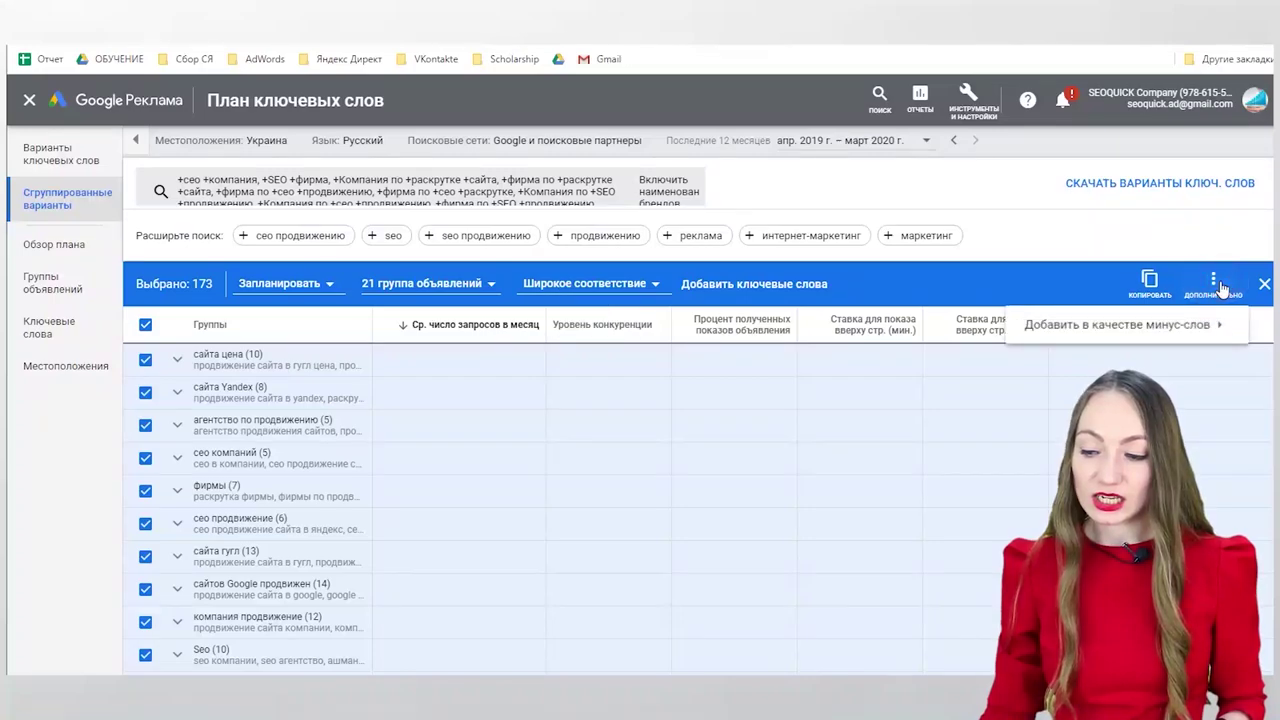
click(1193, 336)
click(909, 329)
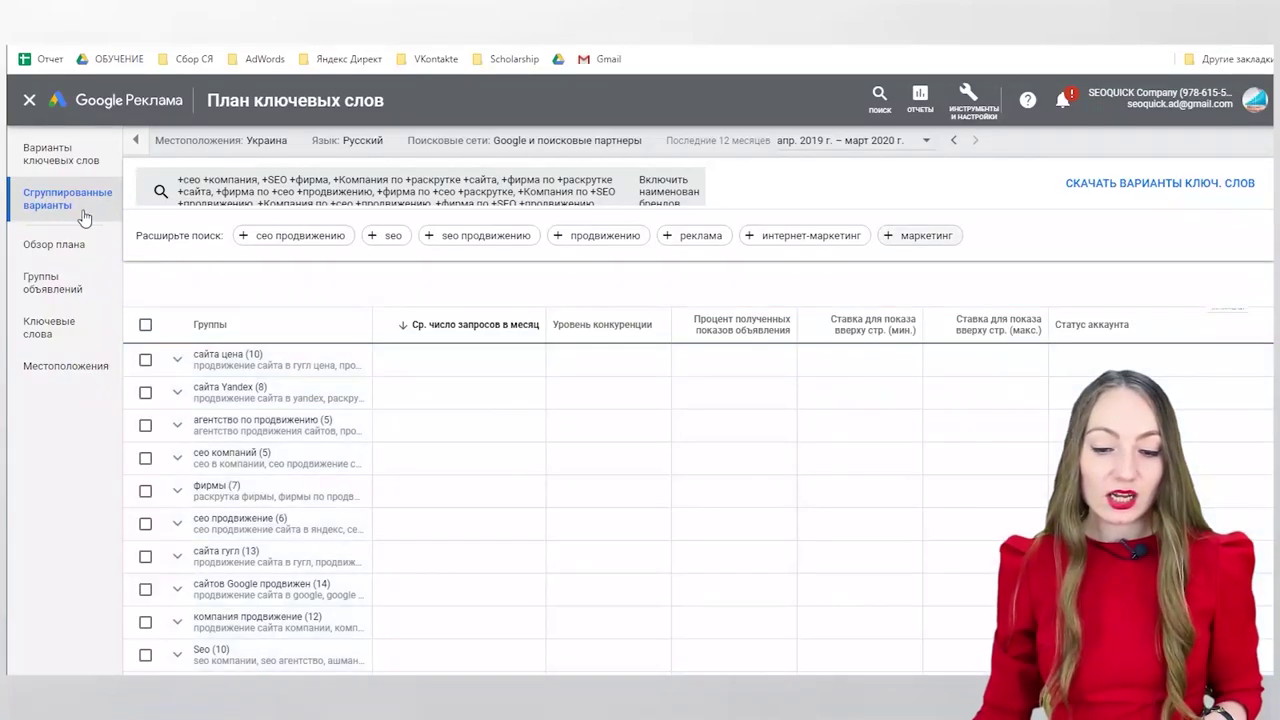
Step: Check the plan overview (Обзор плана) and return from it to the keyword ideas
click(83, 248)
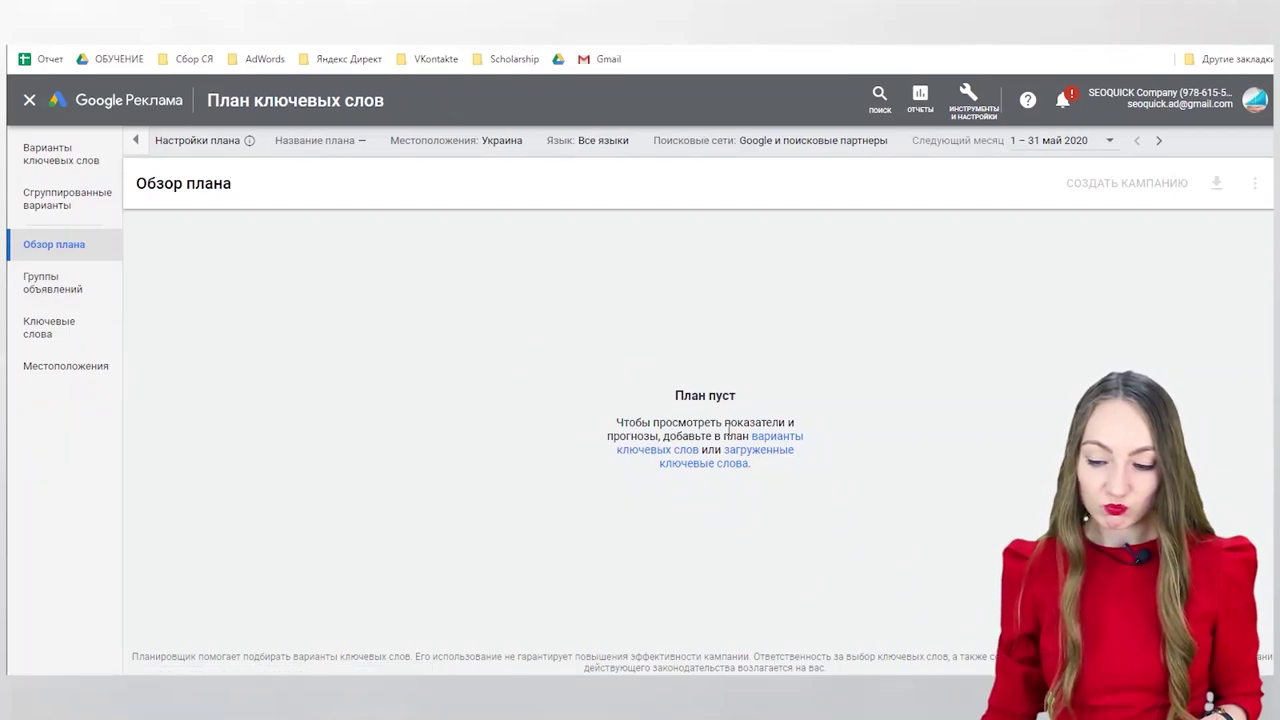
click(762, 440)
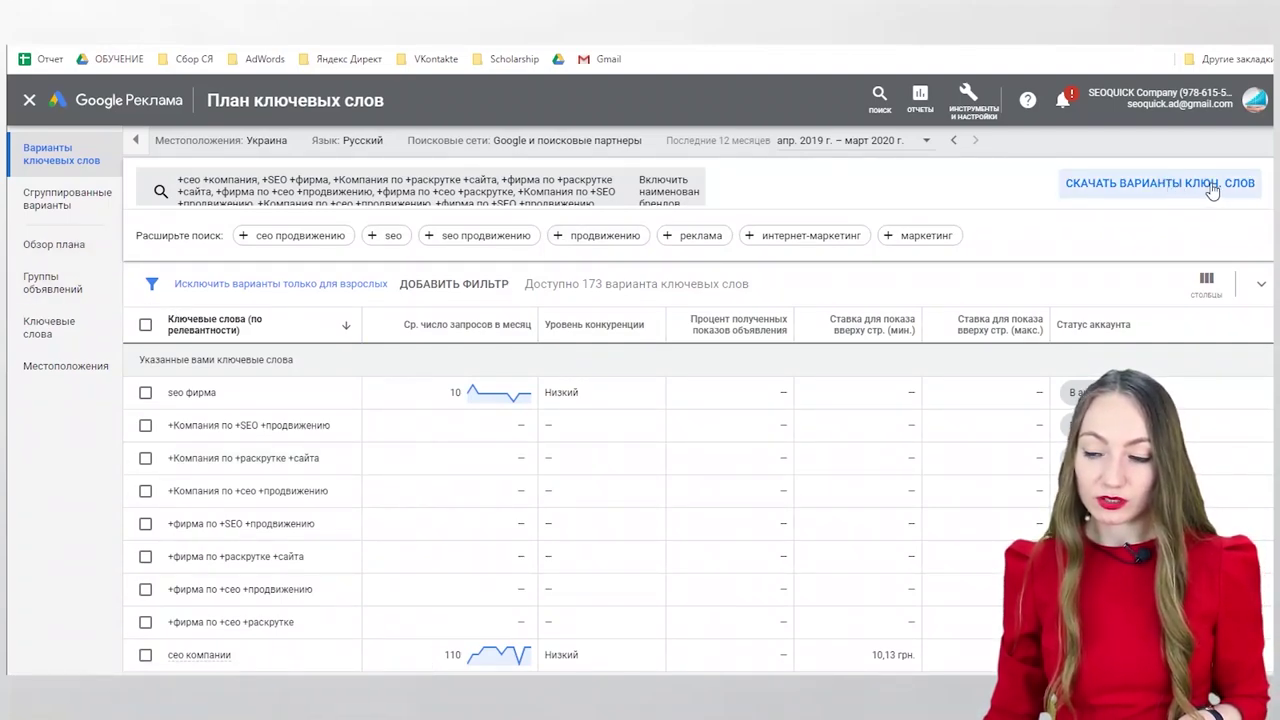
Step: Add the columns Средняя позиция (обычный поиск), Процент получ. показов (обычный поиск) and Конкуренция (индекс) to the keyword ideas table
click(1205, 280)
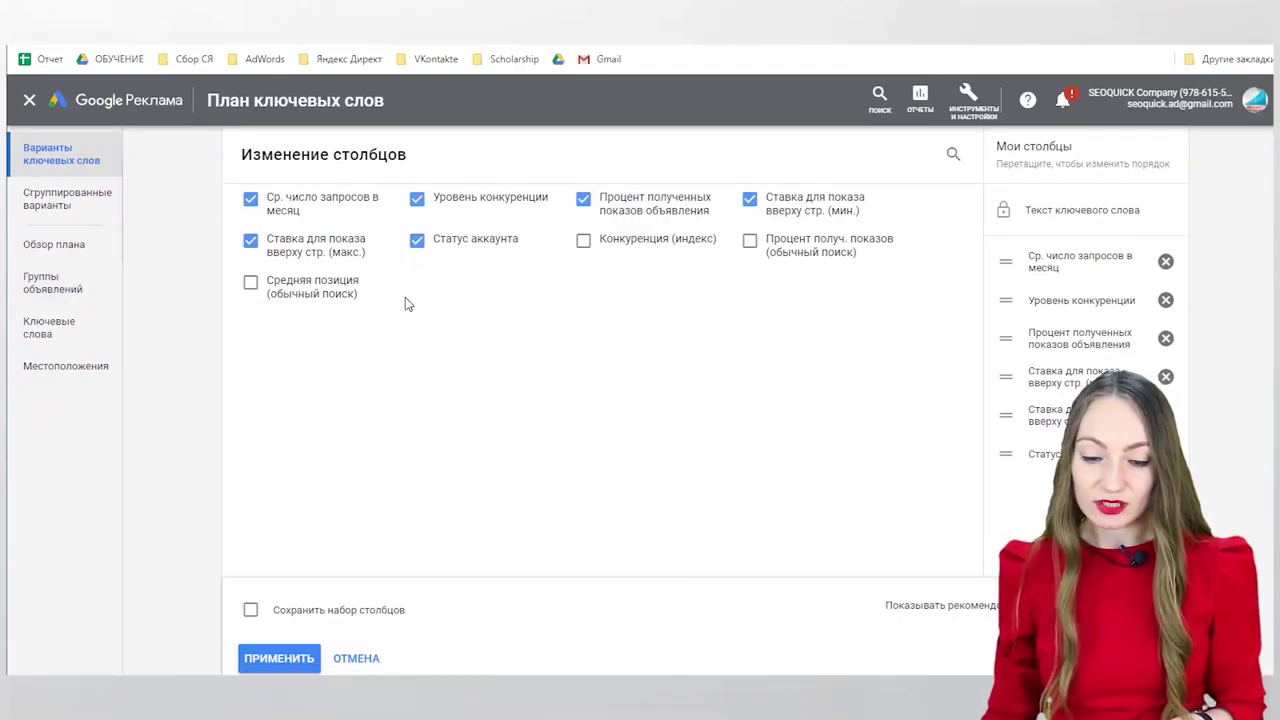
mouse_move(337, 206)
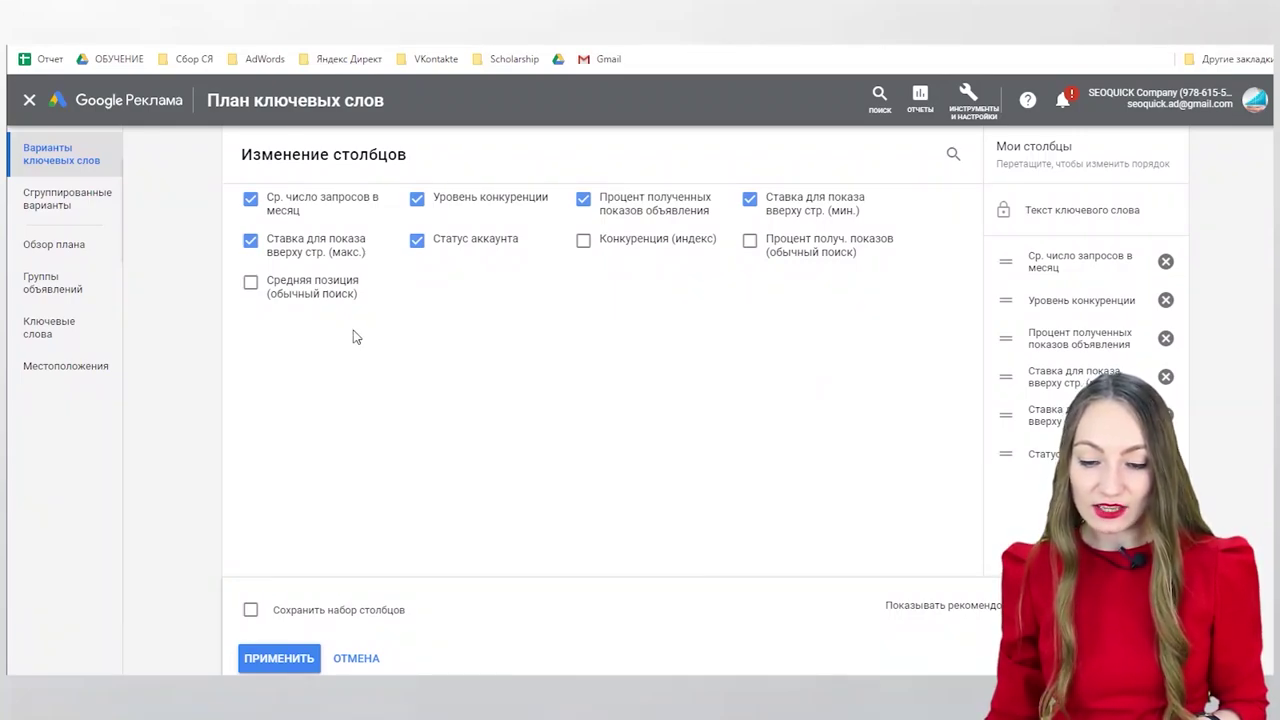
click(296, 300)
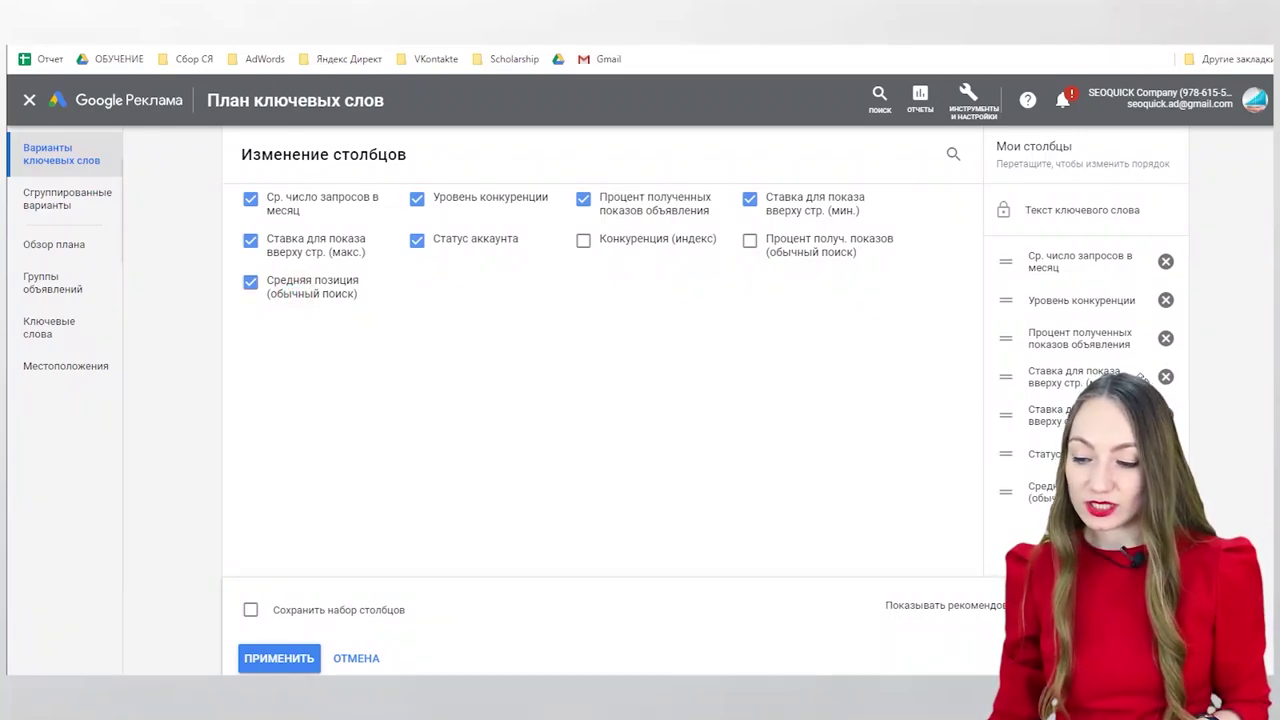
click(811, 248)
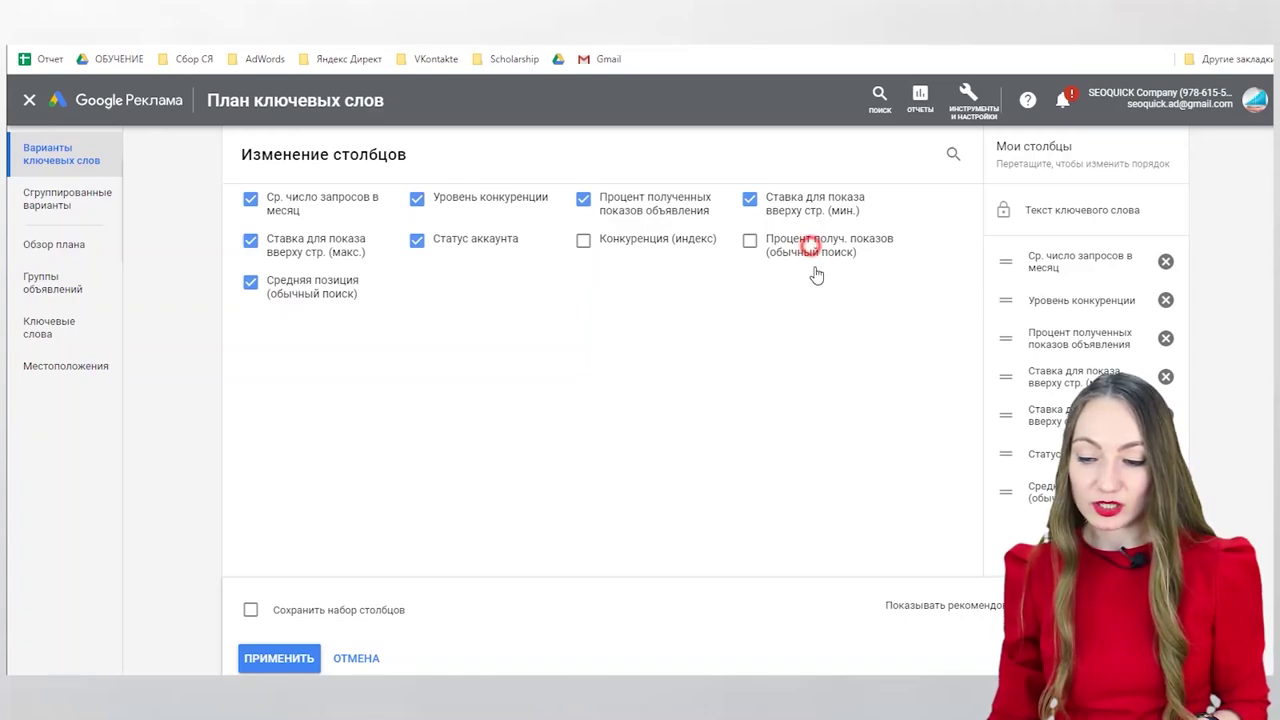
click(686, 240)
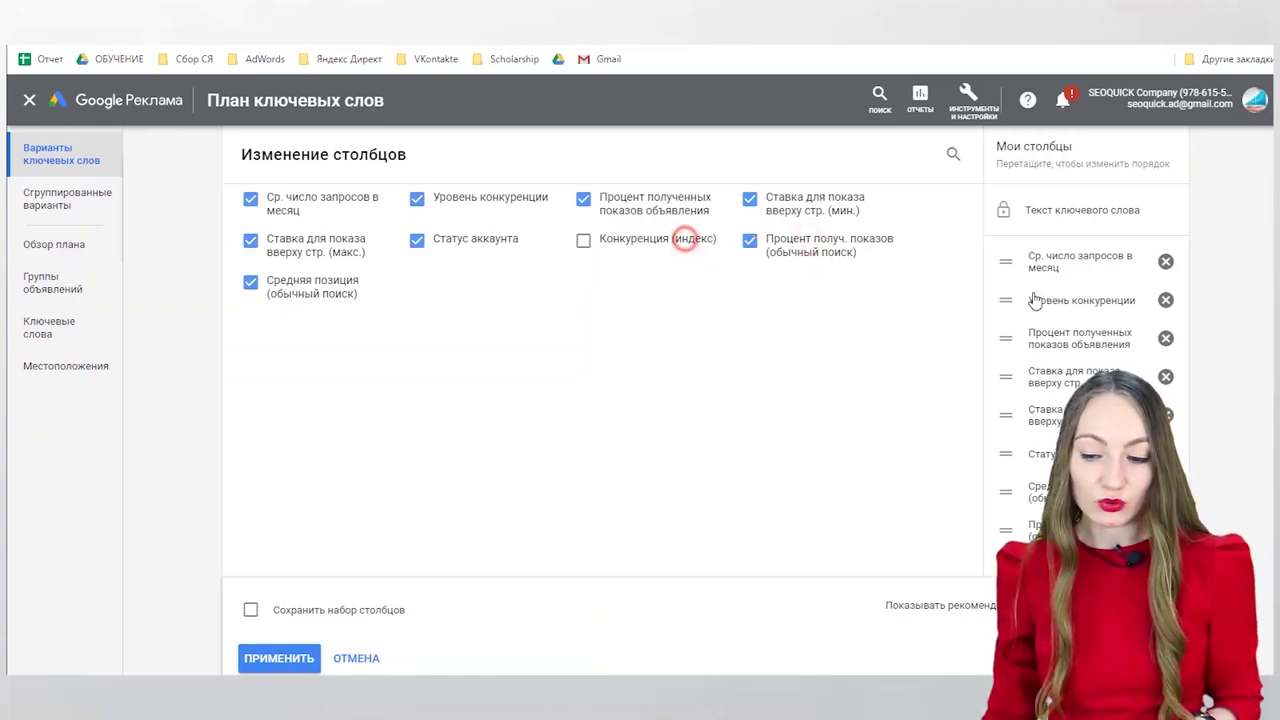
click(281, 658)
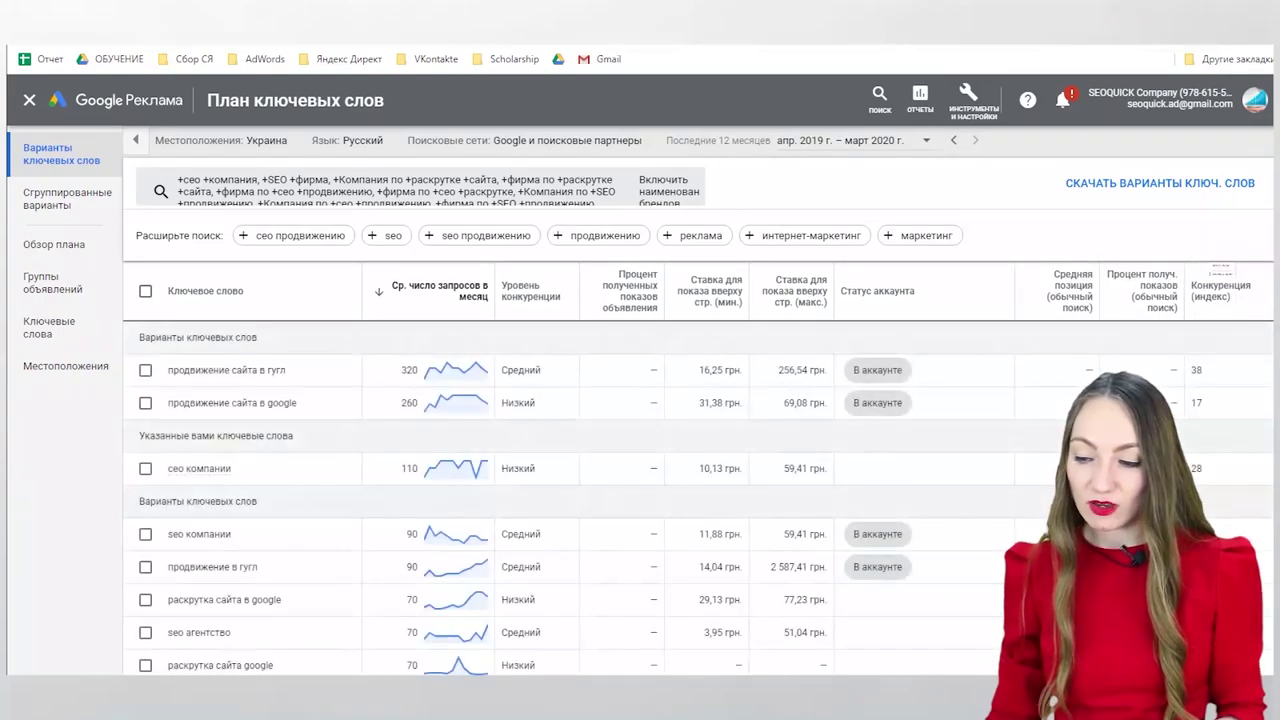
scroll(822, 350, down, 1)
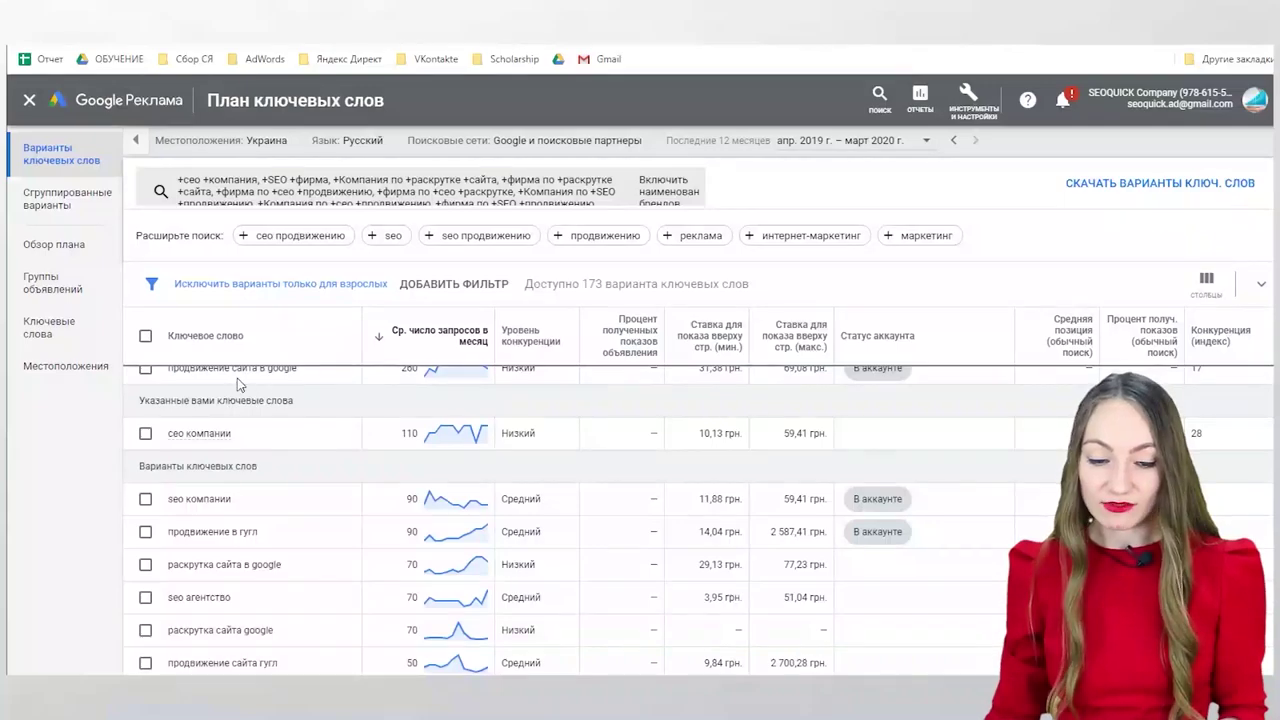
Step: Start adding keywords to the plan and create a new ad group named "Тест" for them
click(68, 331)
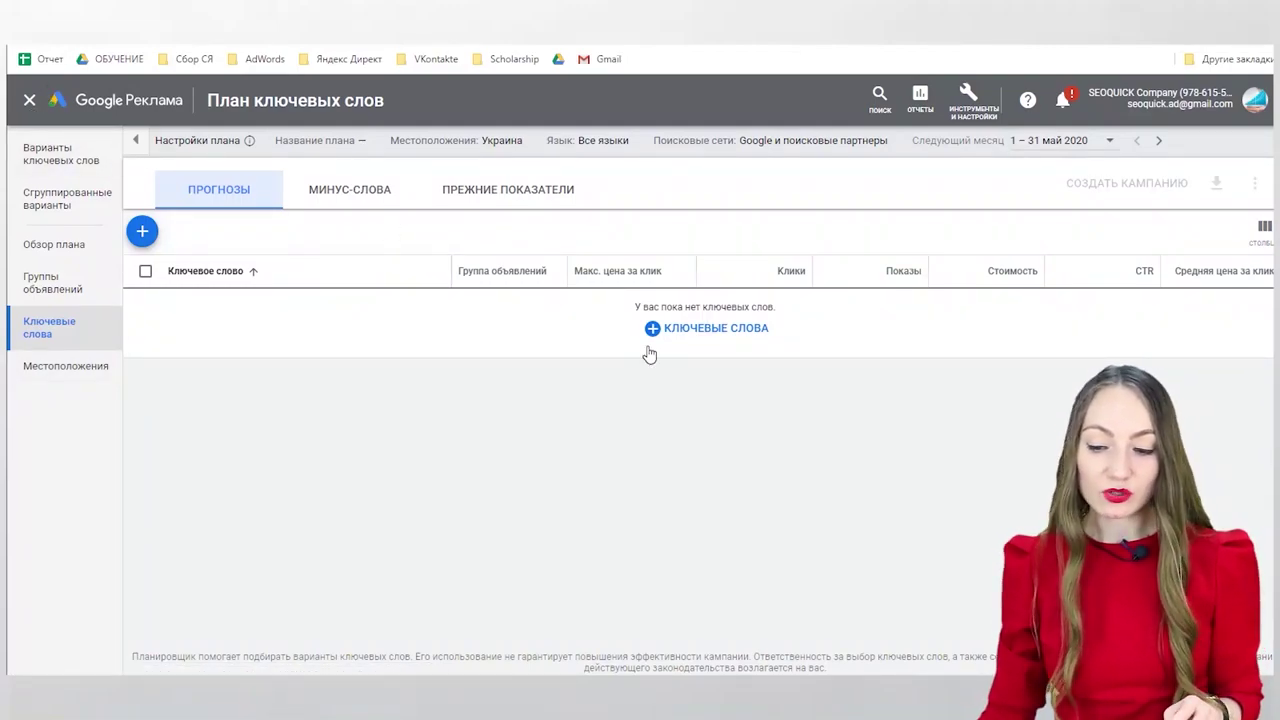
click(690, 330)
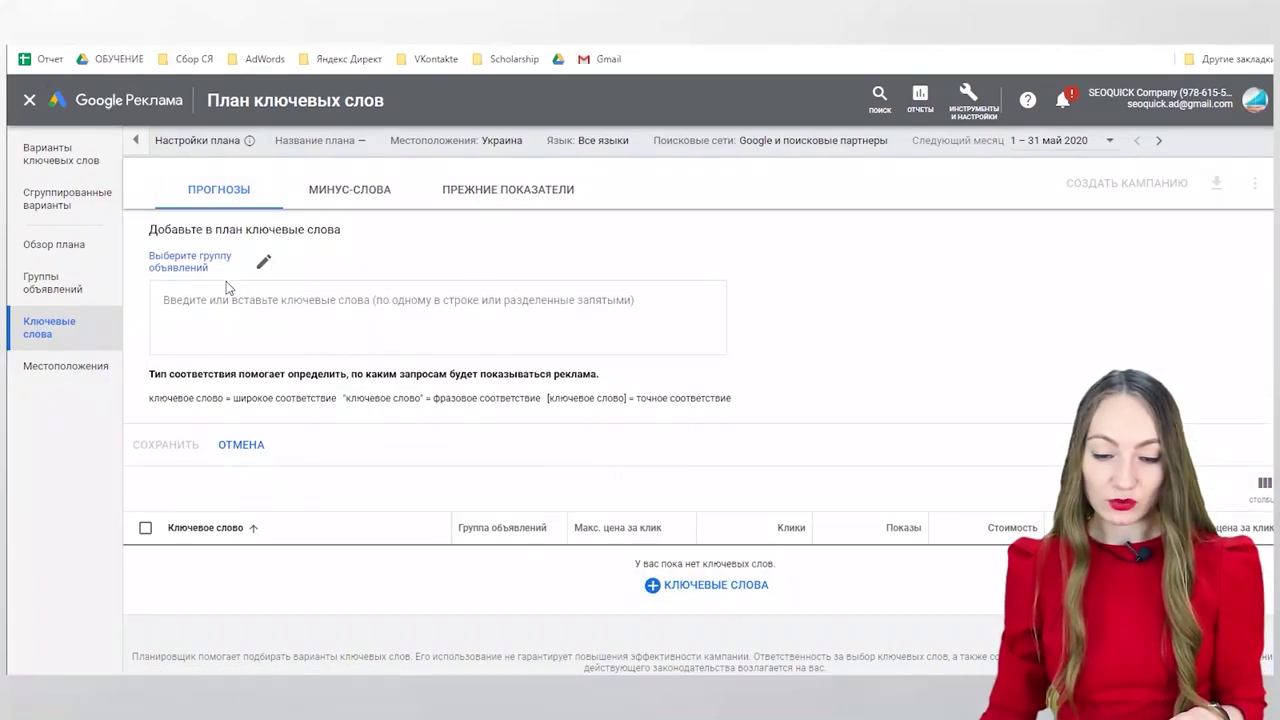
click(205, 262)
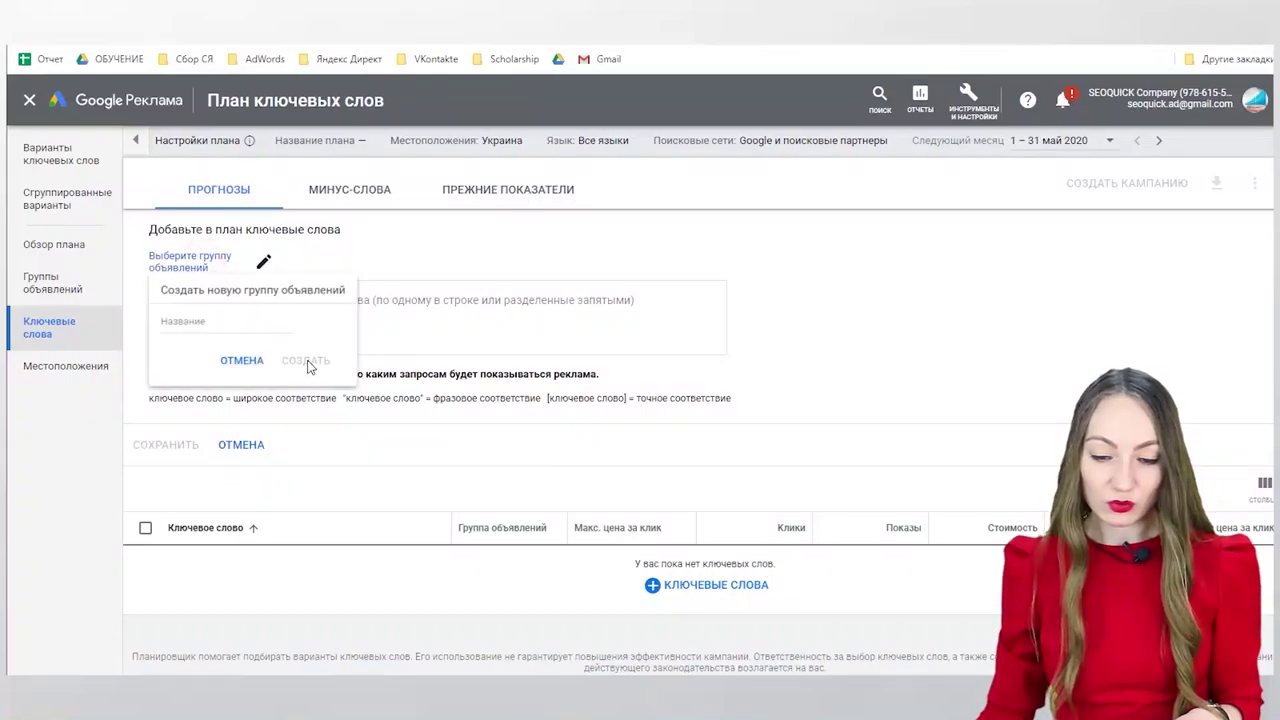
click(237, 325)
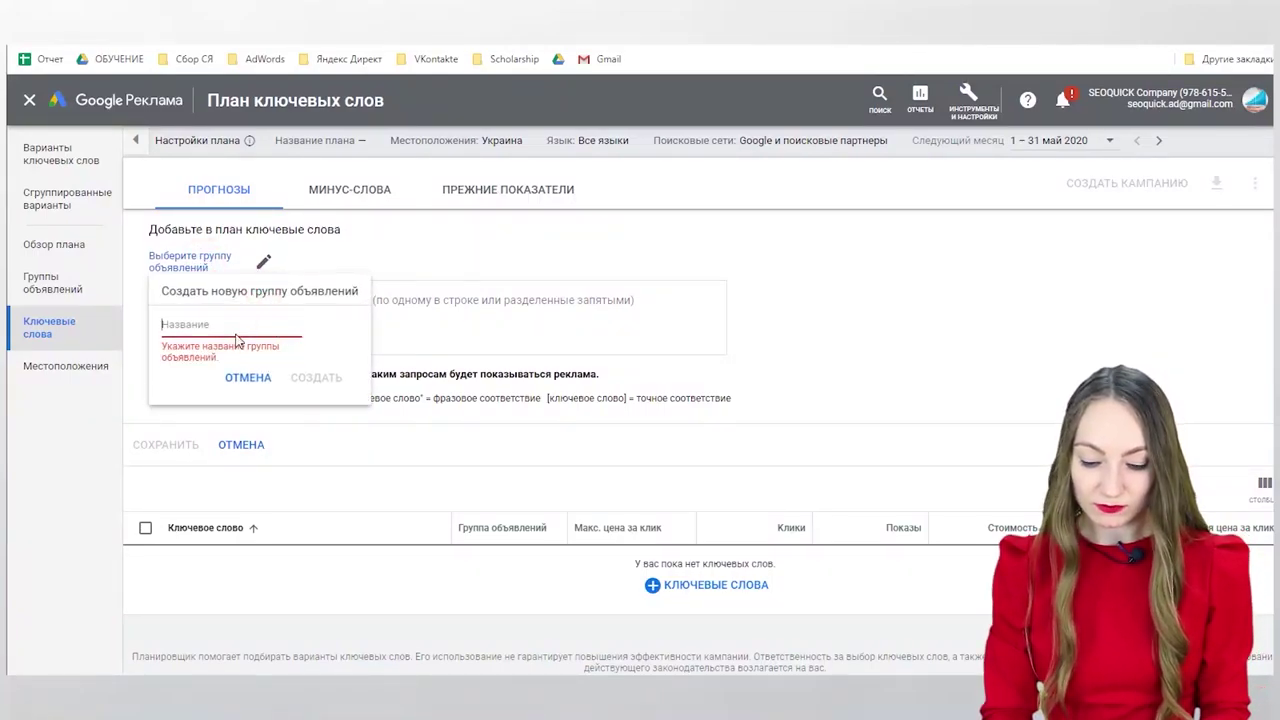
text(Тест)
click(316, 366)
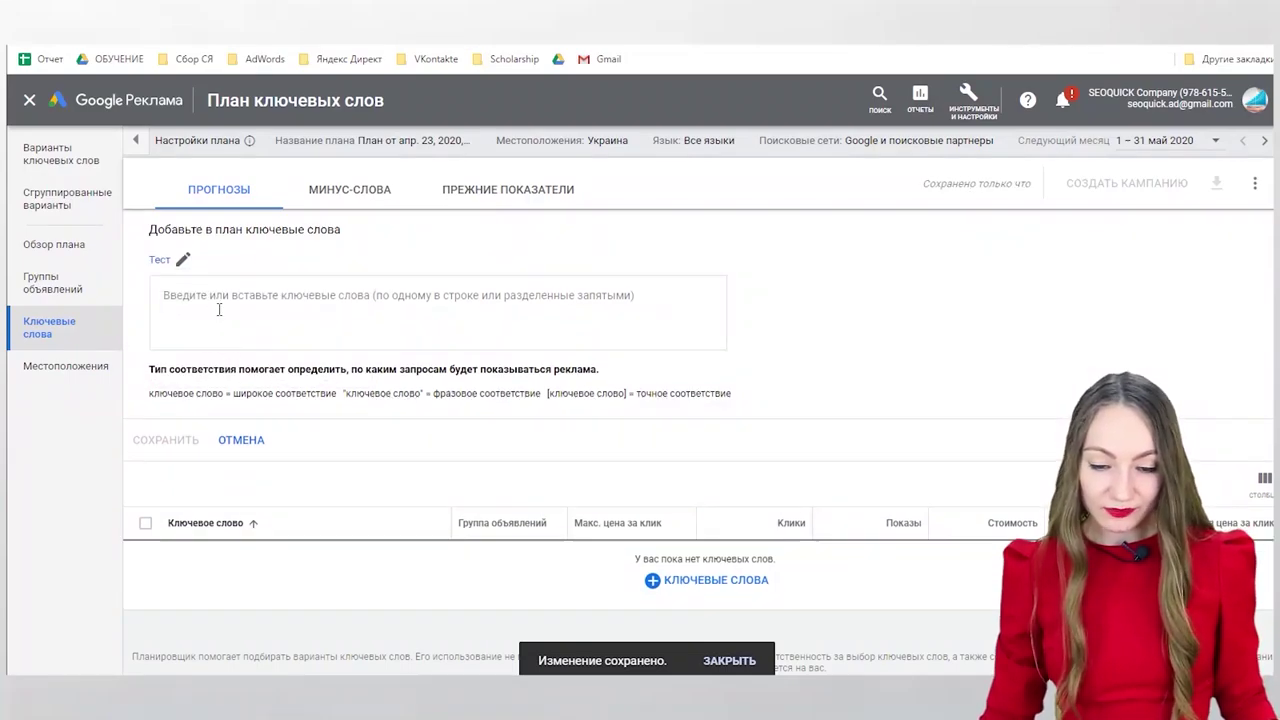
Step: Copy the keyword column B from the Excel keyword report, paste it into the ad group "Тест", and save the keywords to the plan
click(220, 306)
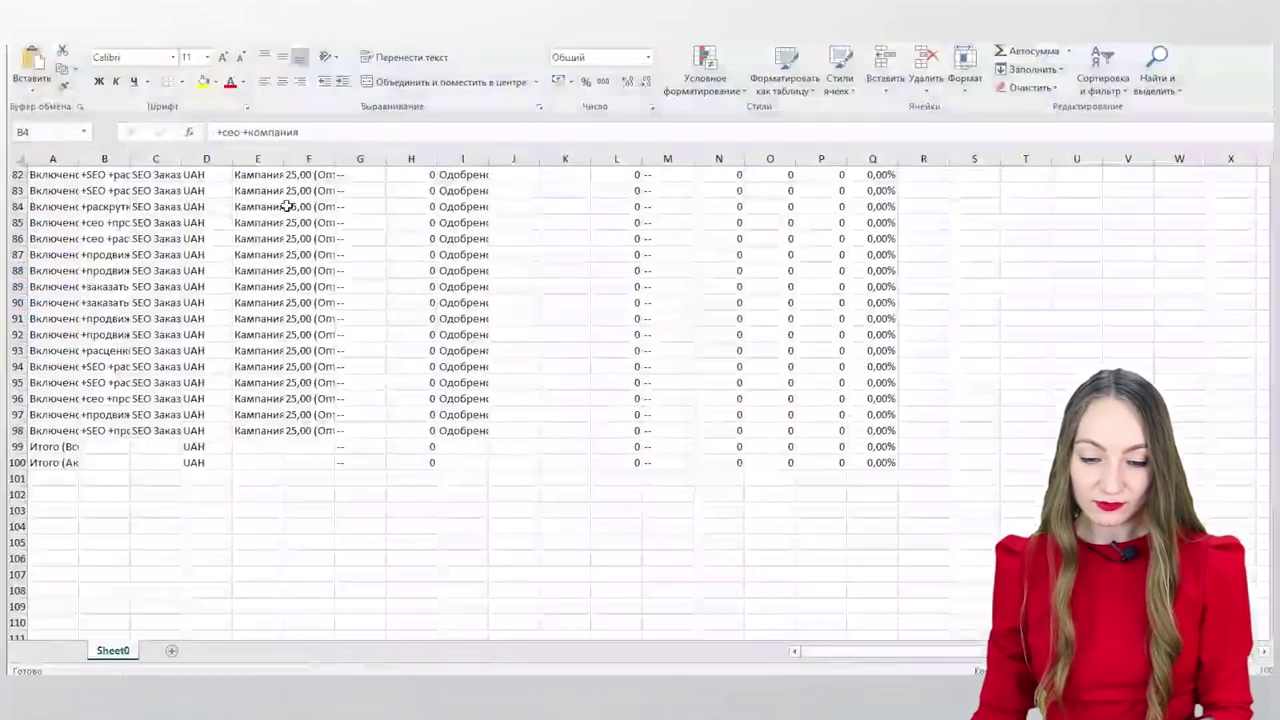
click(102, 430)
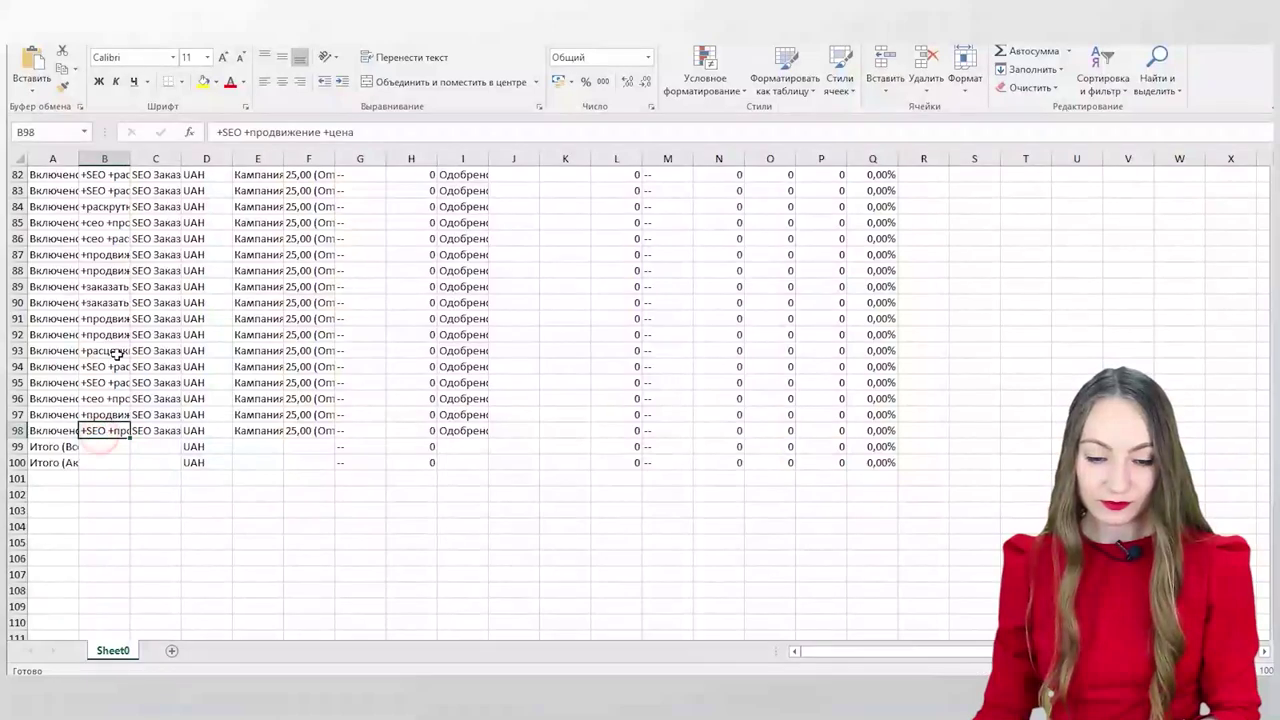
click(104, 159)
key(ctrl+c)
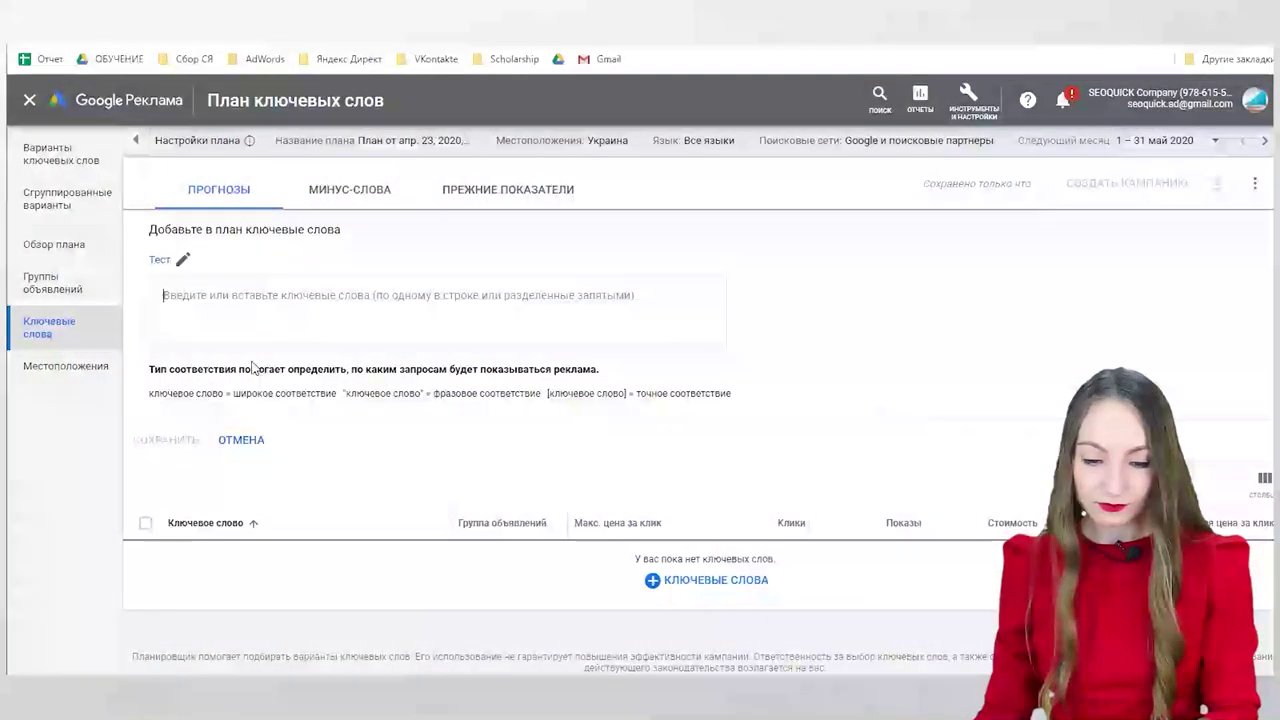
click(263, 314)
key(ctrl+v)
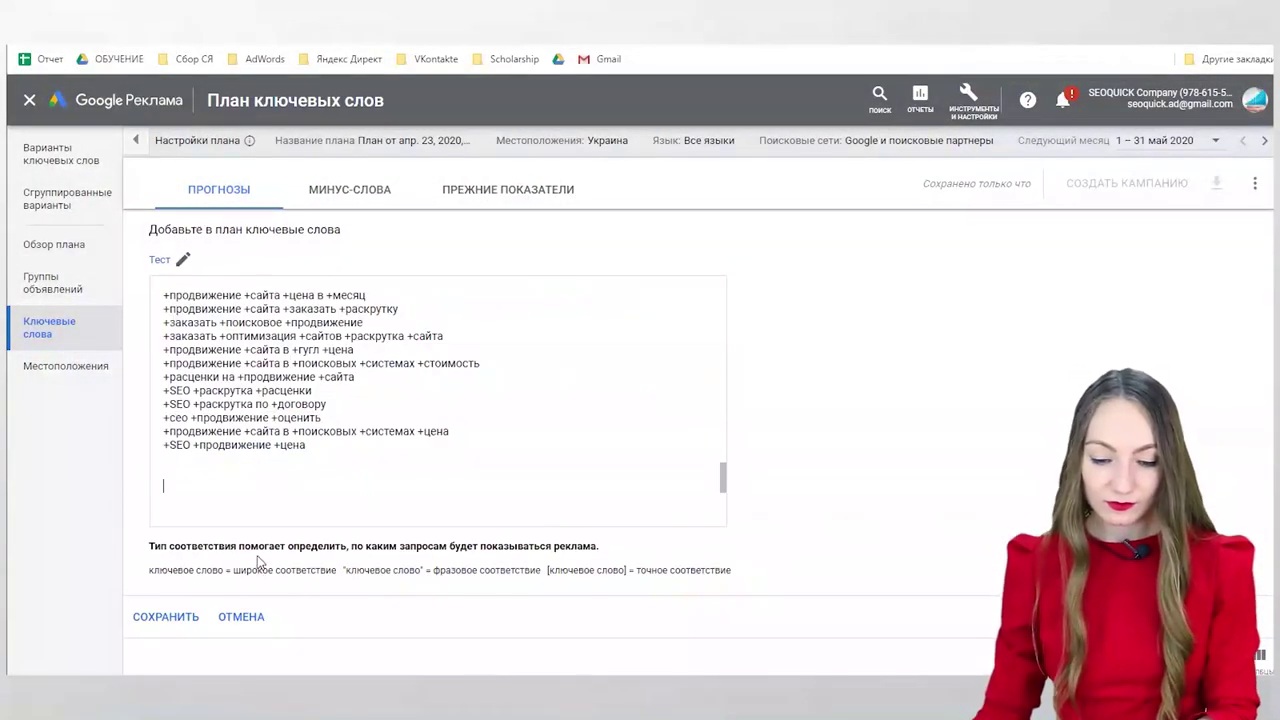
click(176, 614)
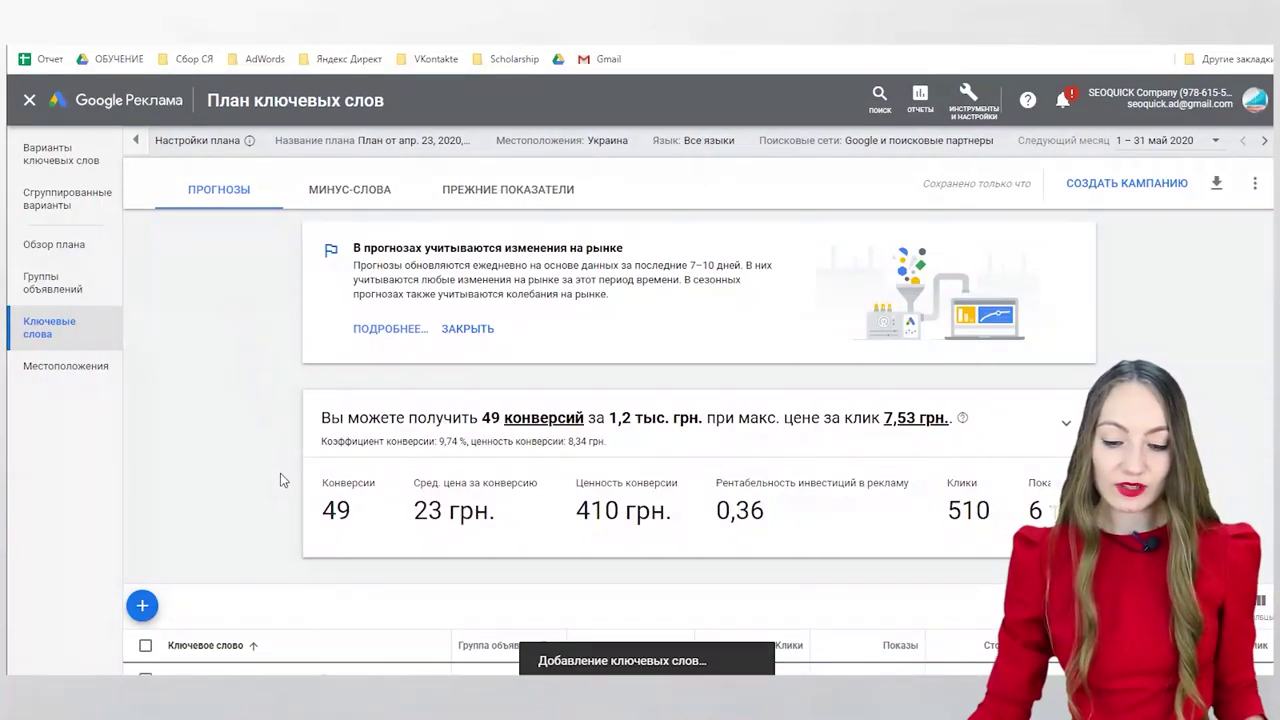
Step: Examine the plan's forecast summary and the per-keyword forecasts for clicks, impressions, cost and maximum cost per click
scroll(280, 480, down, 1)
scroll(280, 470, down, 1)
scroll(289, 411, up, 1)
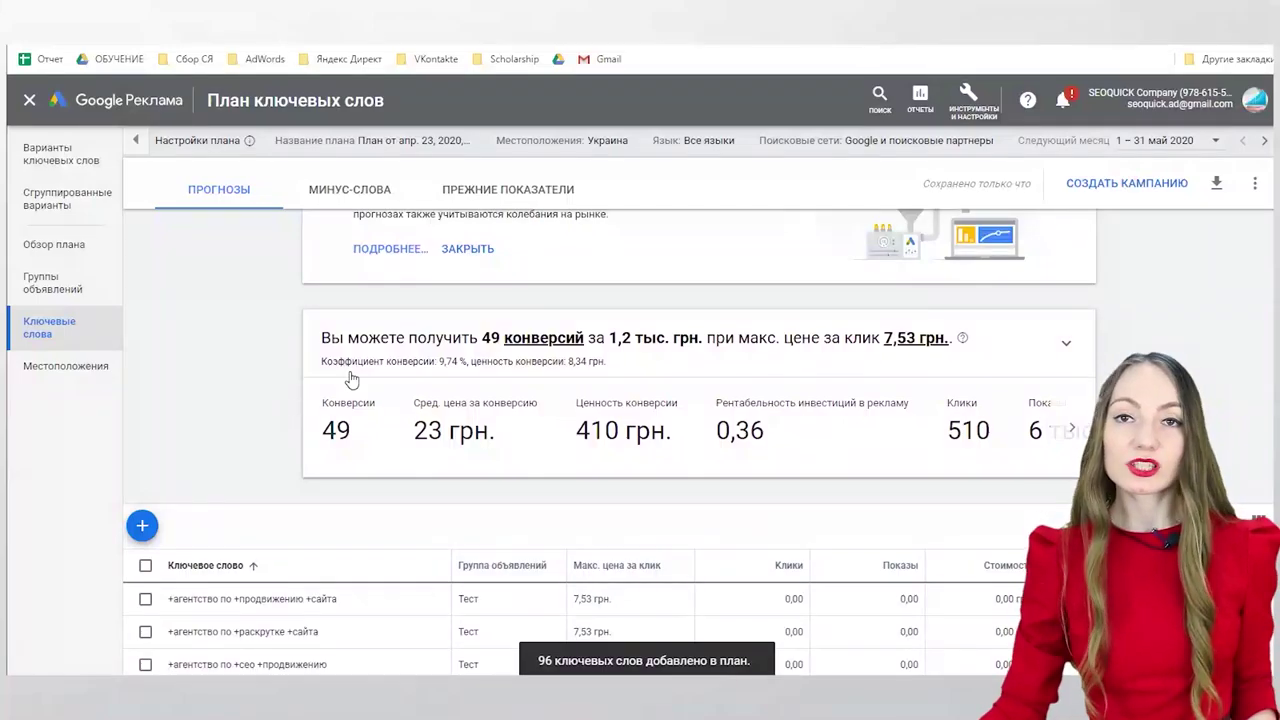
scroll(528, 298, up, 1)
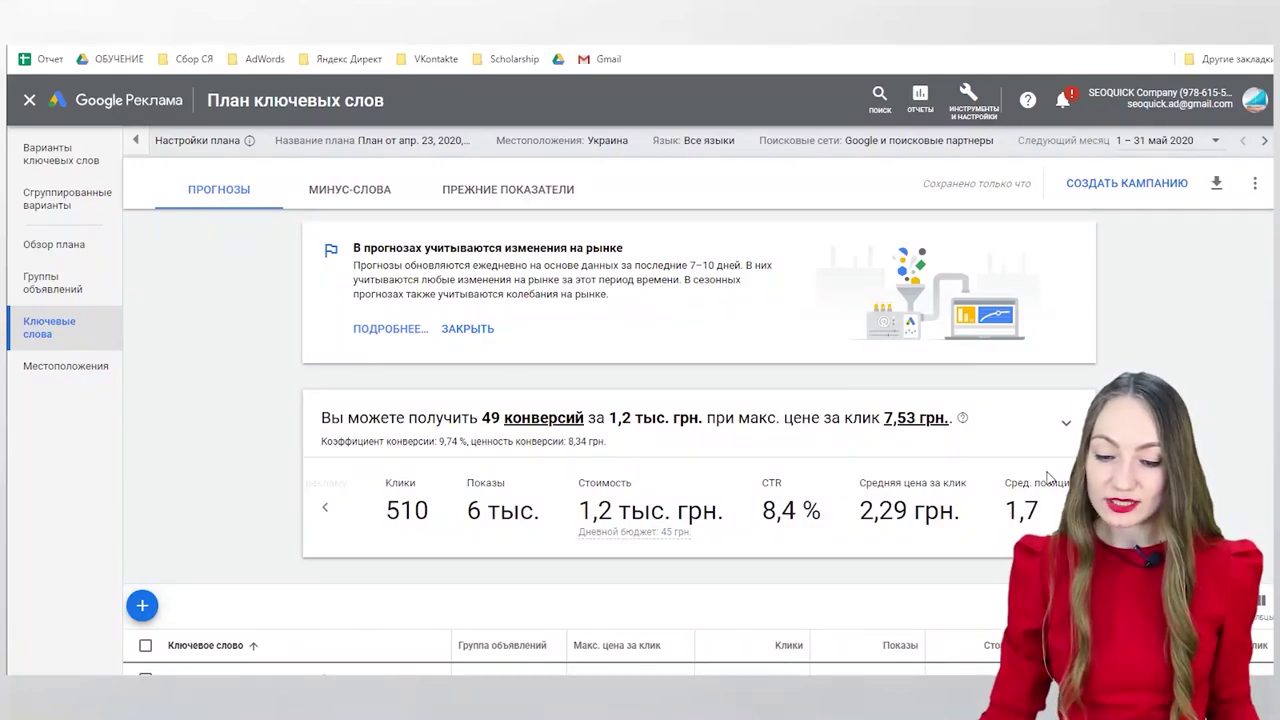
scroll(640, 450, down, 2)
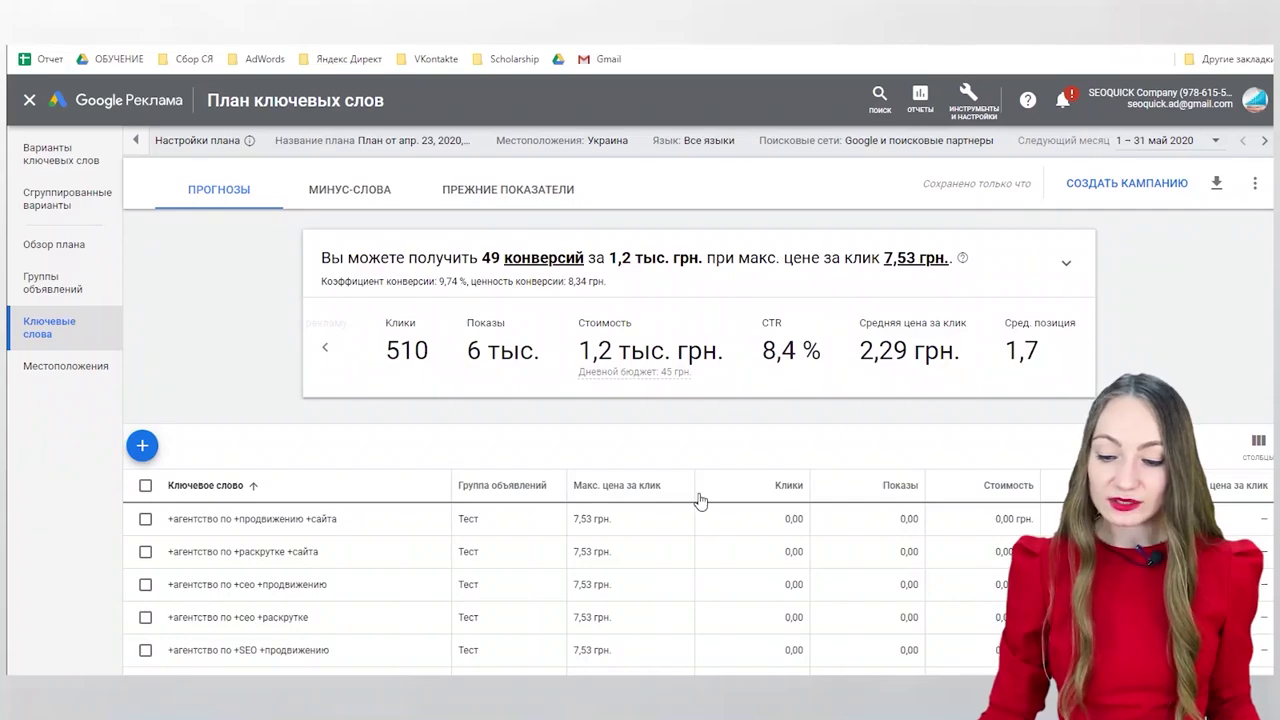
scroll(302, 492, down, 1)
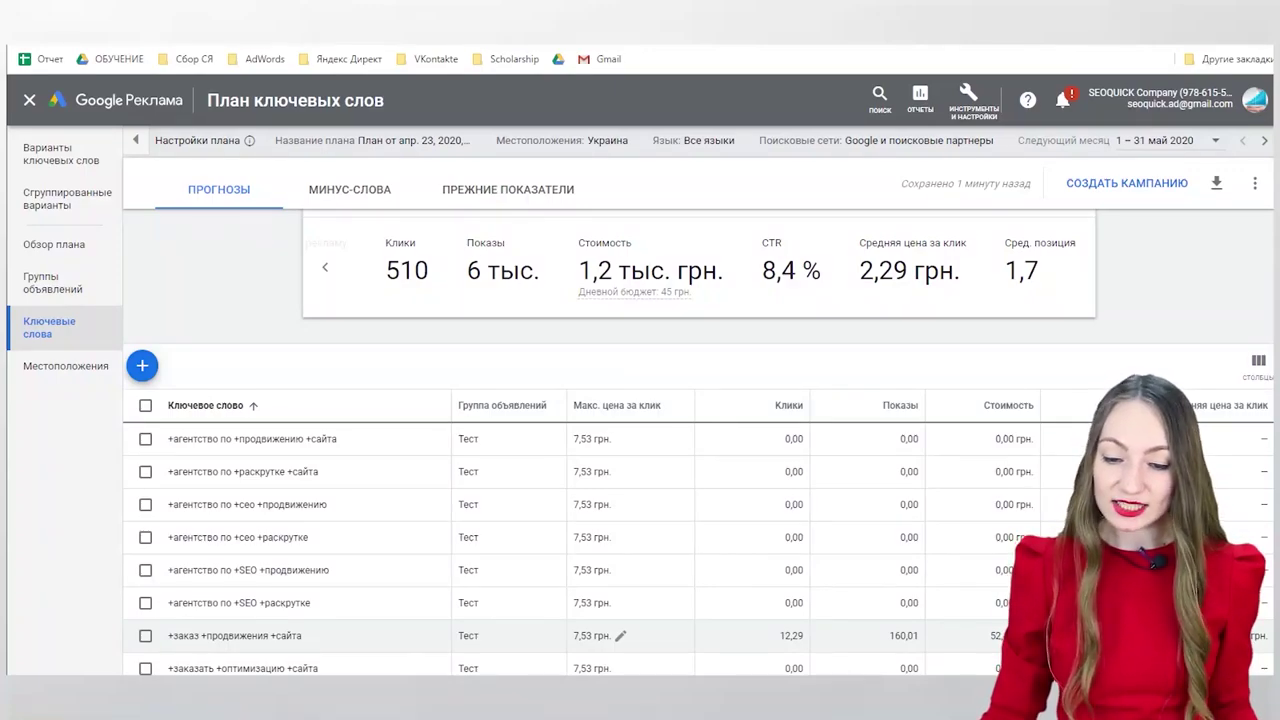
scroll(470, 450, down, 3)
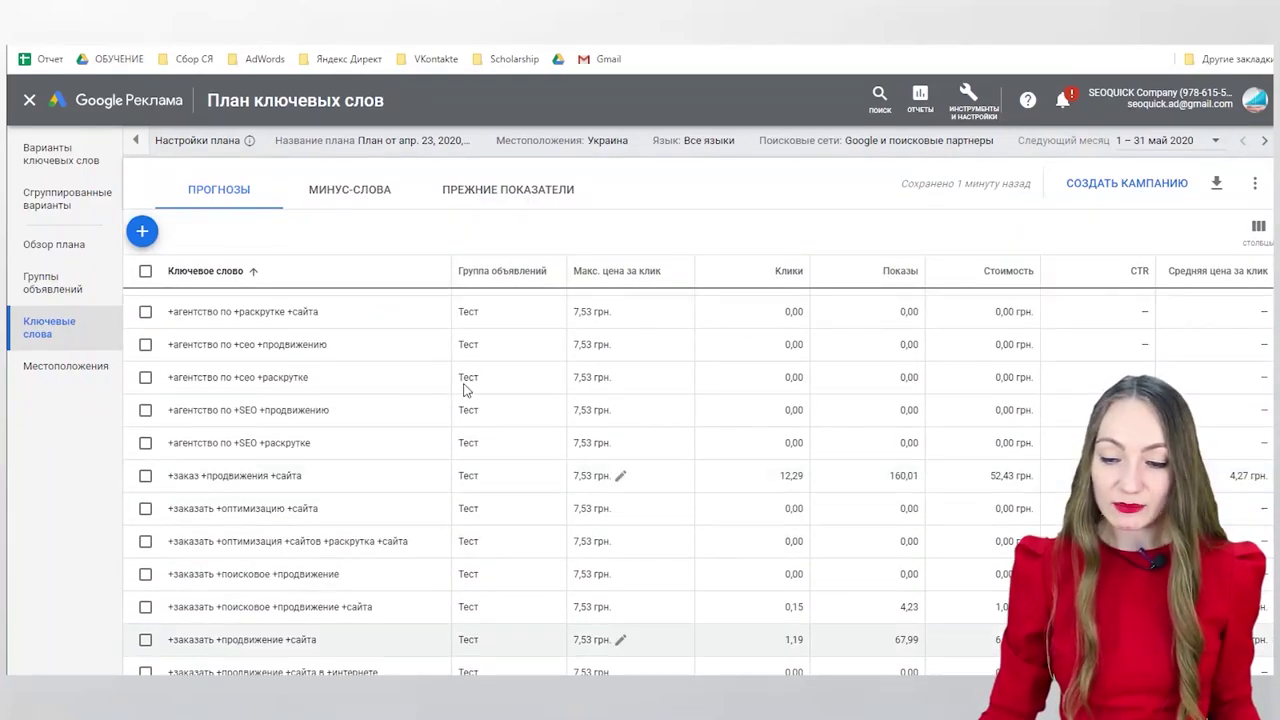
scroll(472, 477, up, 5)
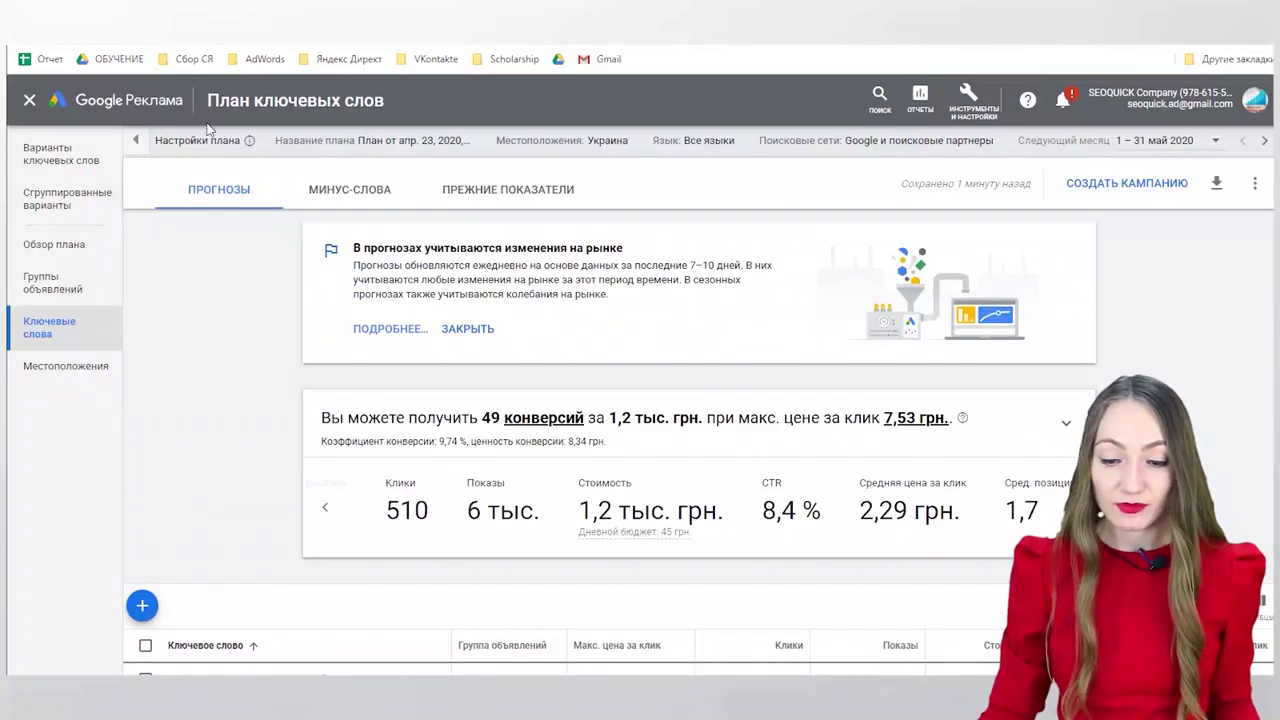
Step: Review the plan's negative keywords (Минус-слова) and the historical metrics (Прежние показатели) of its keywords
click(323, 199)
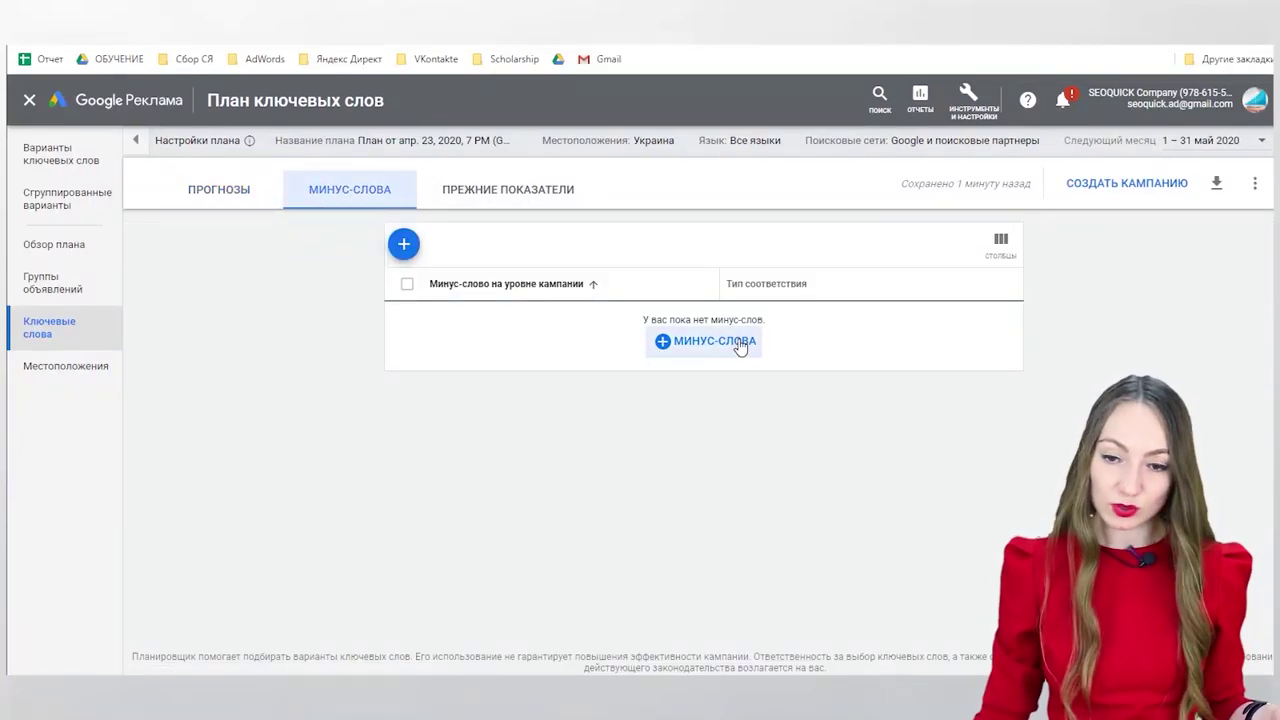
click(480, 199)
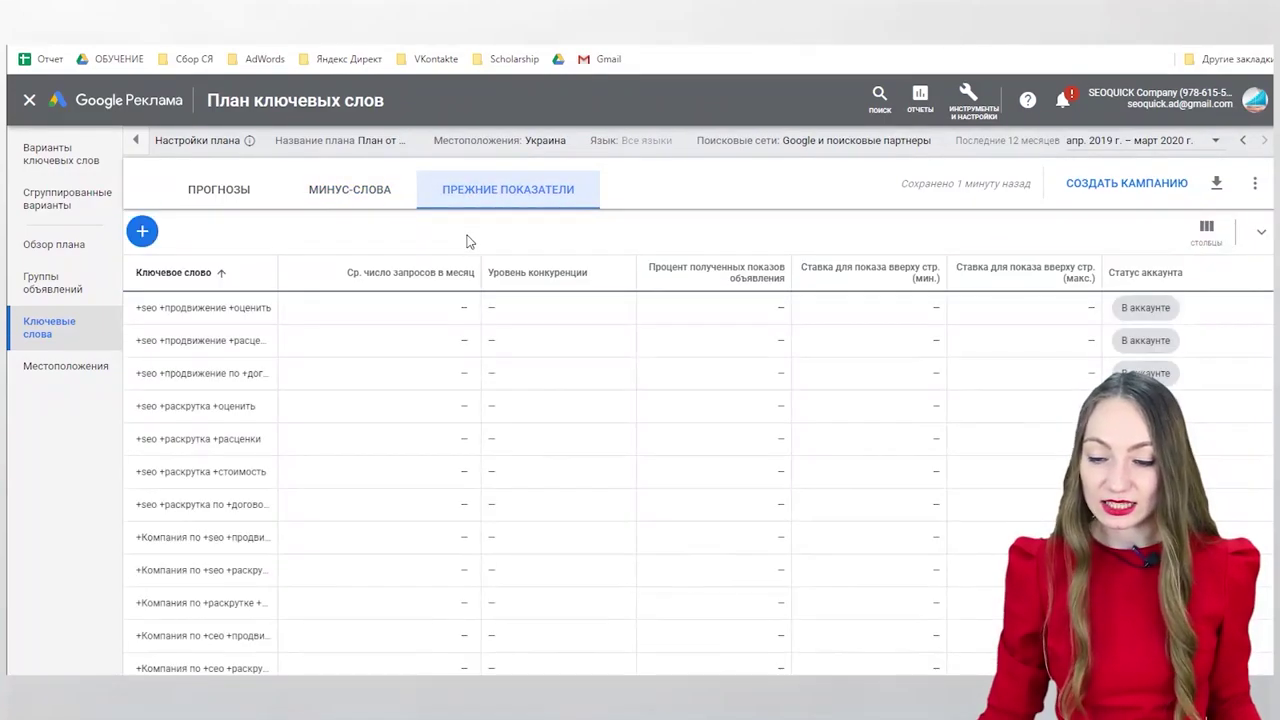
scroll(450, 285, down, 3)
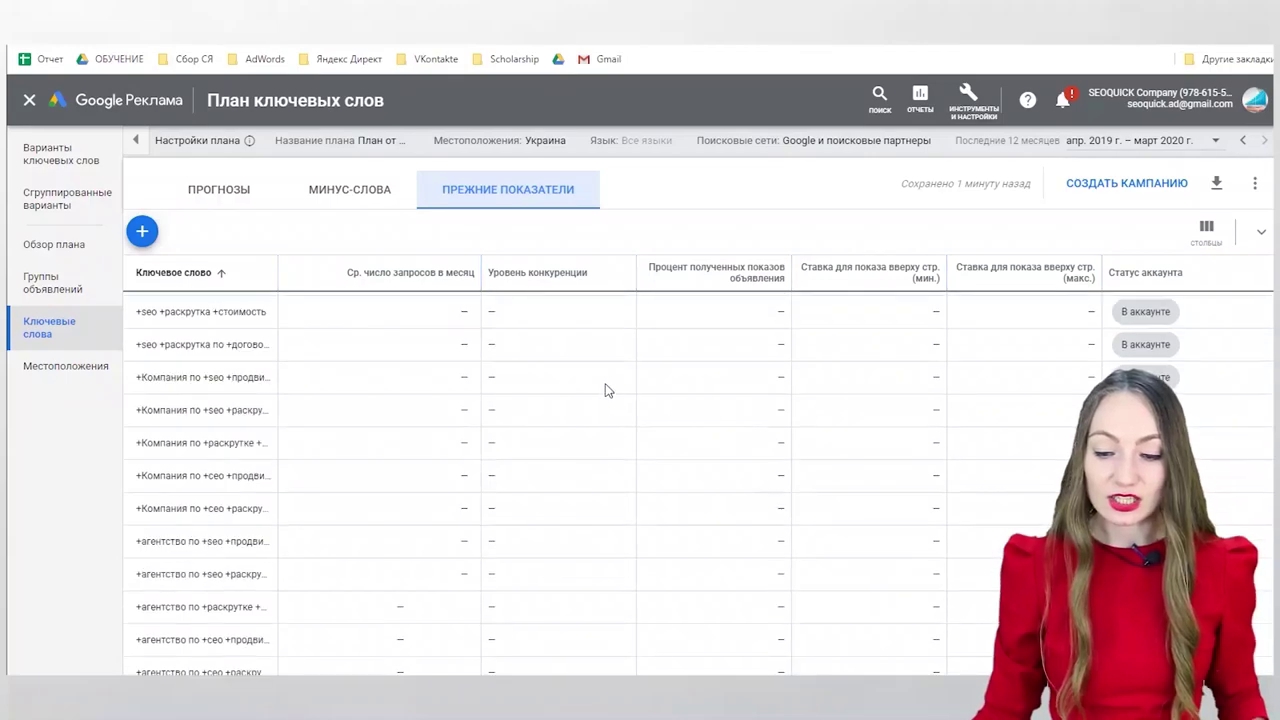
scroll(612, 350, down, 5)
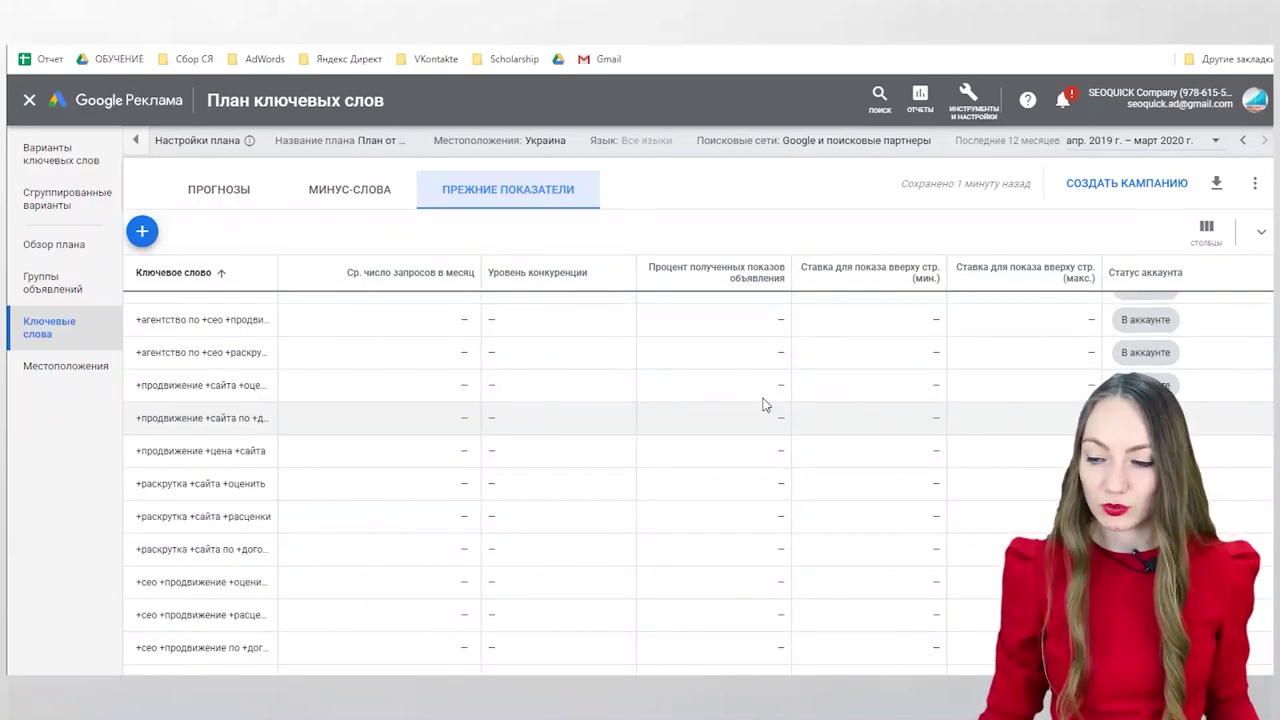
scroll(765, 370, up, 7)
scroll(765, 330, up, 2)
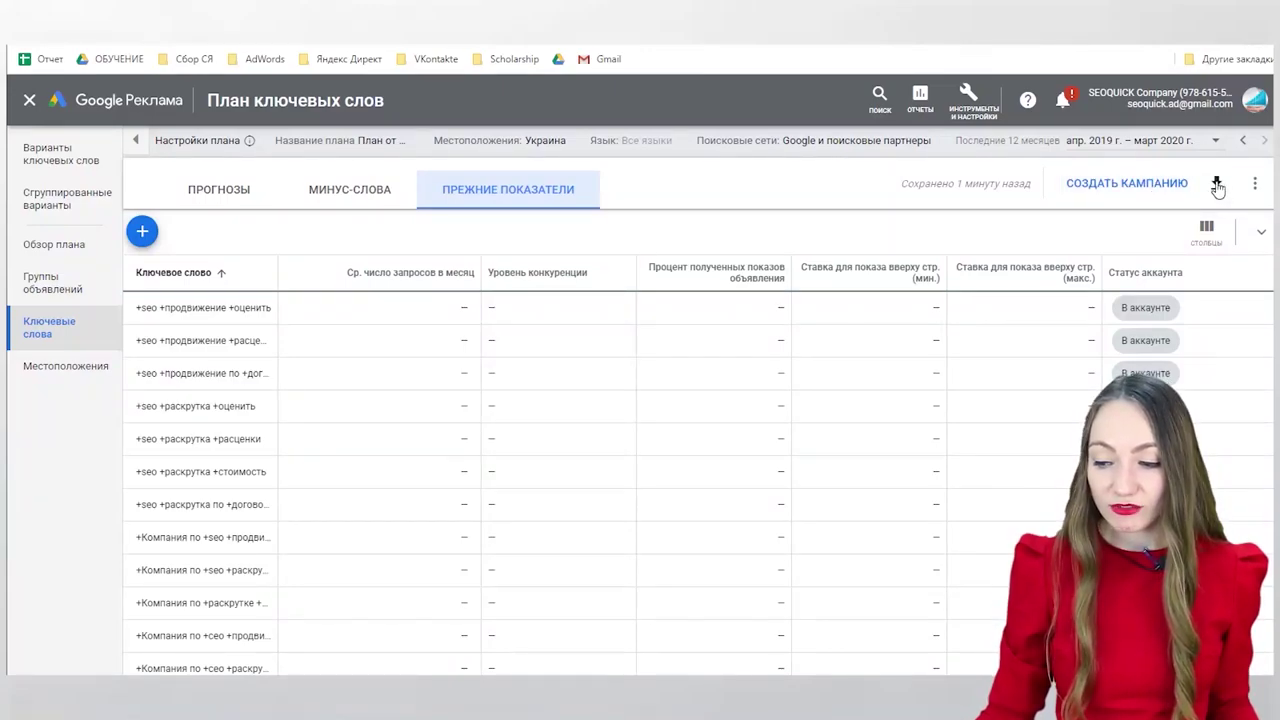
Step: Check the plan's additional actions and the campaign creation settings with the recommended daily budget, and cancel without creating a campaign
click(1255, 183)
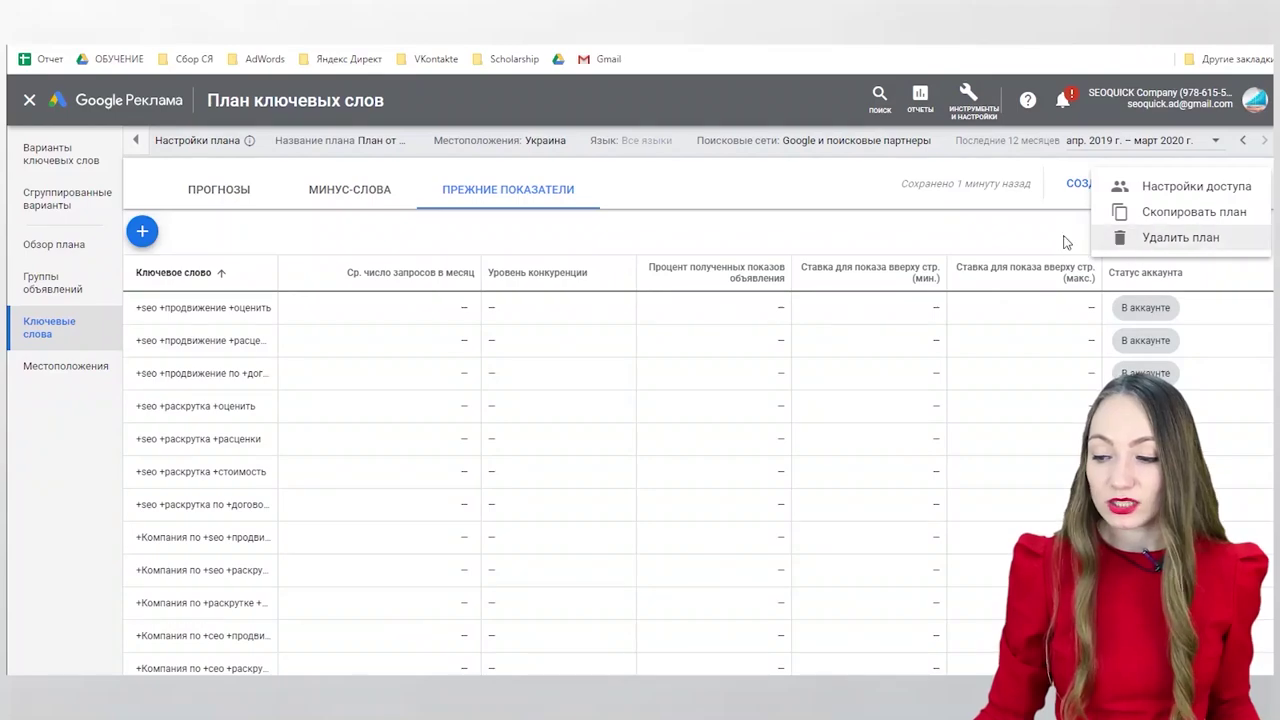
click(820, 187)
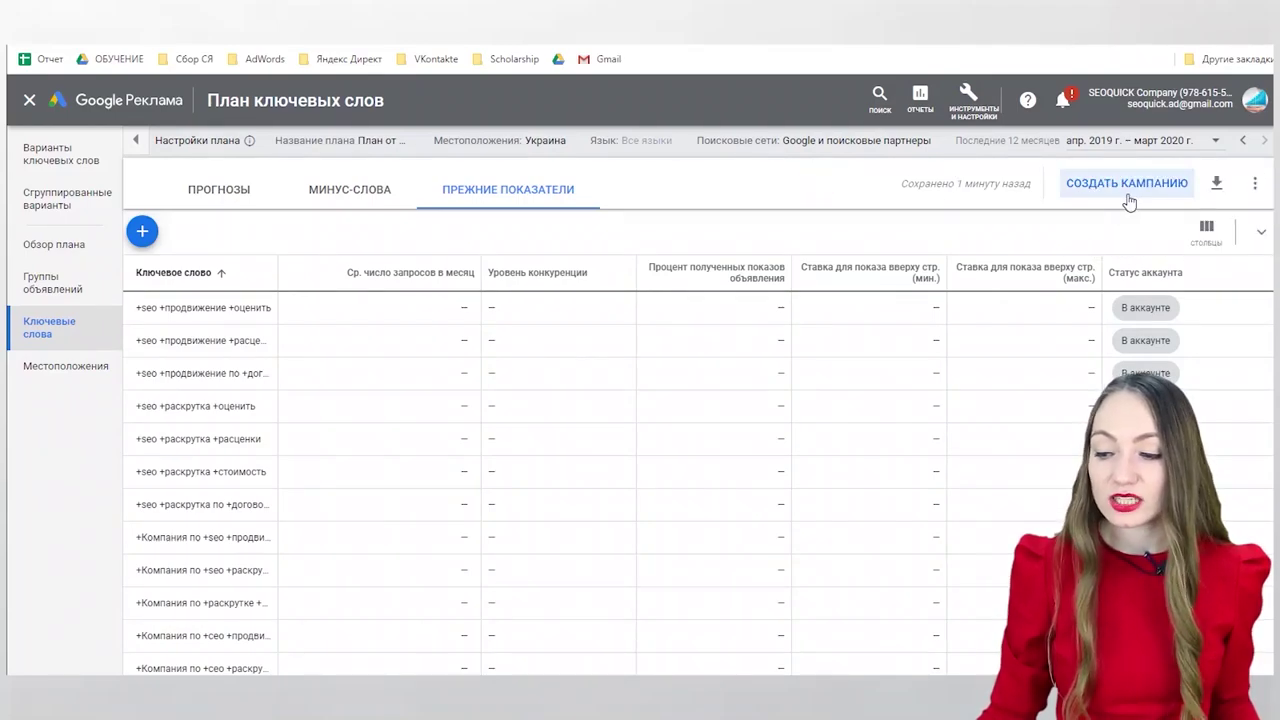
click(1125, 185)
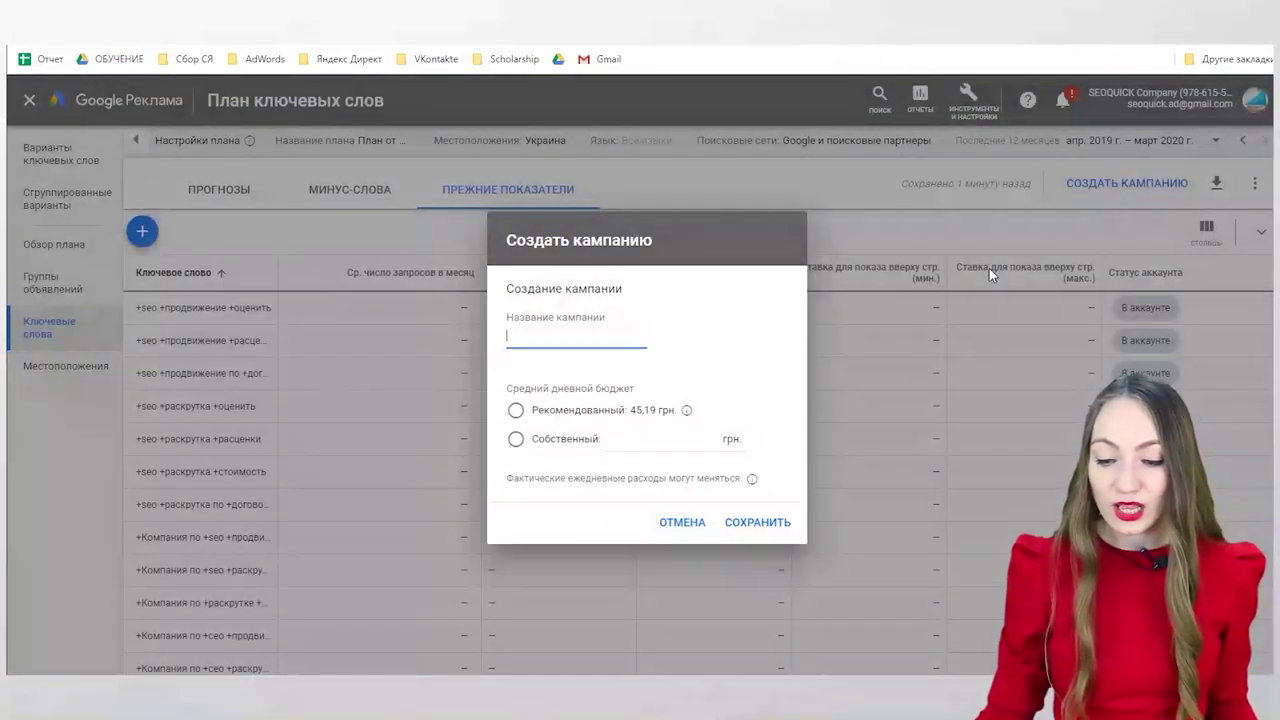
click(617, 415)
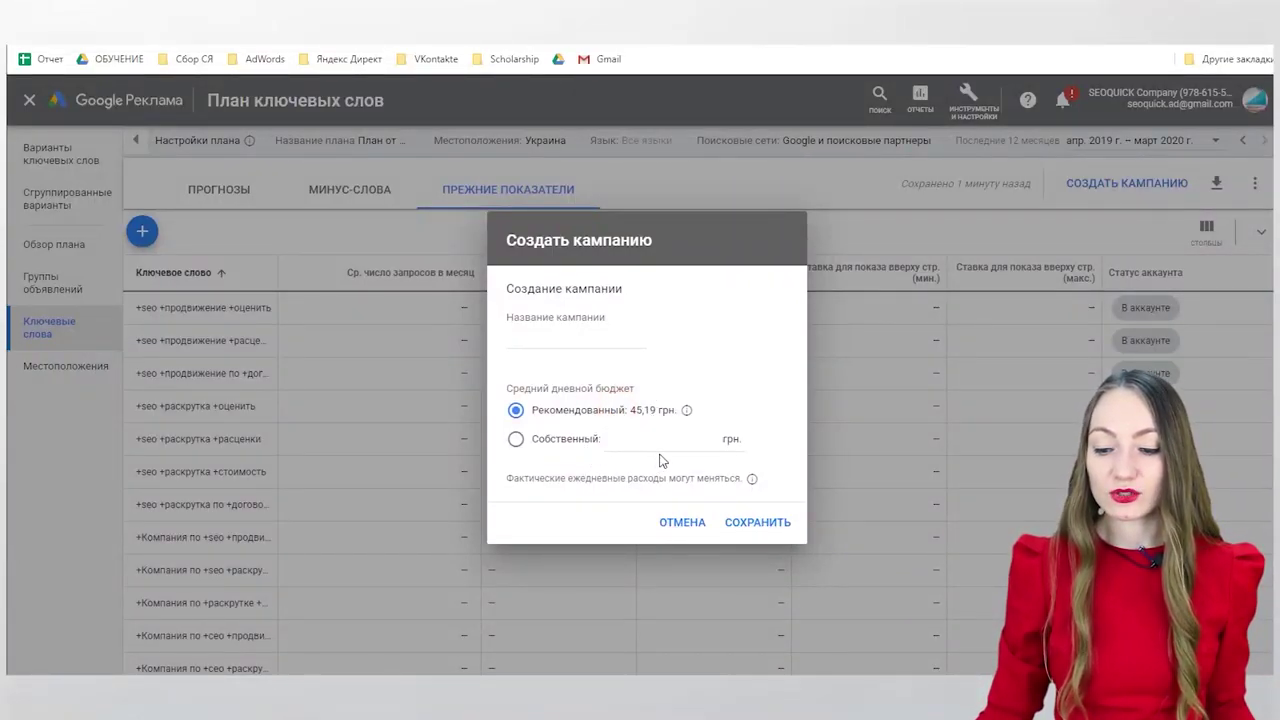
click(689, 523)
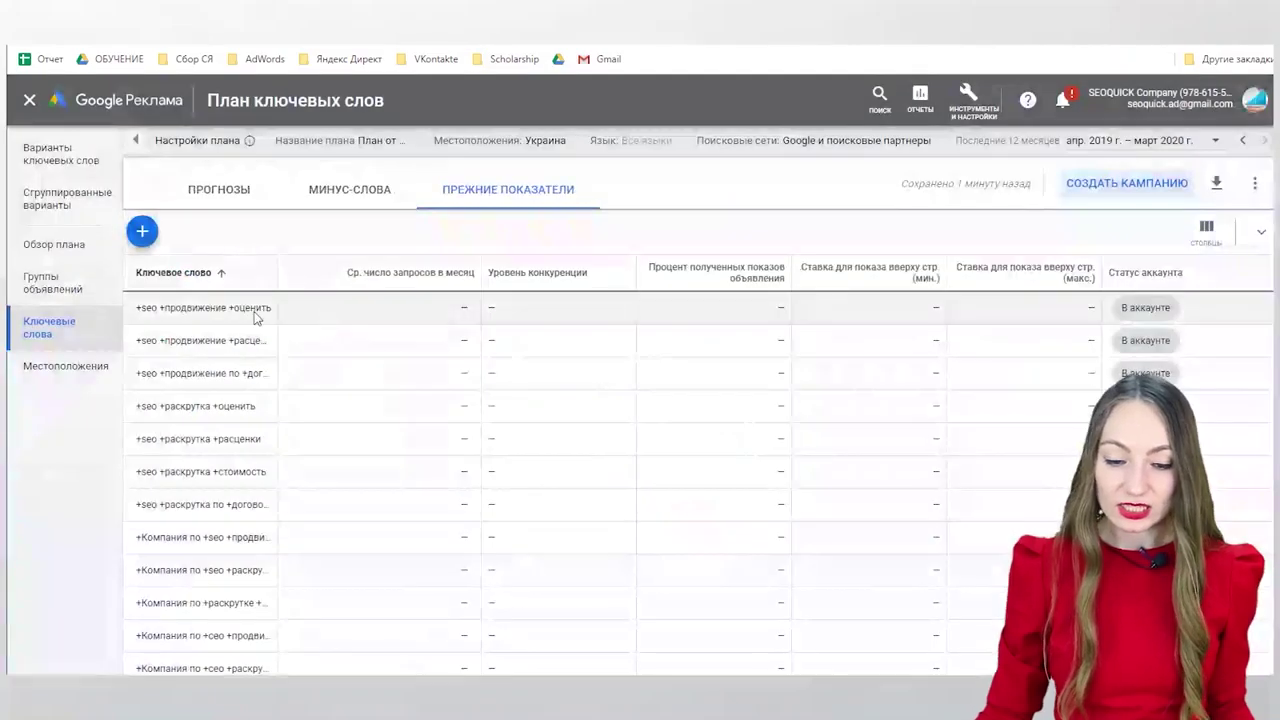
Step: Examine the plan's forecasts by location (Местоположения)
click(60, 381)
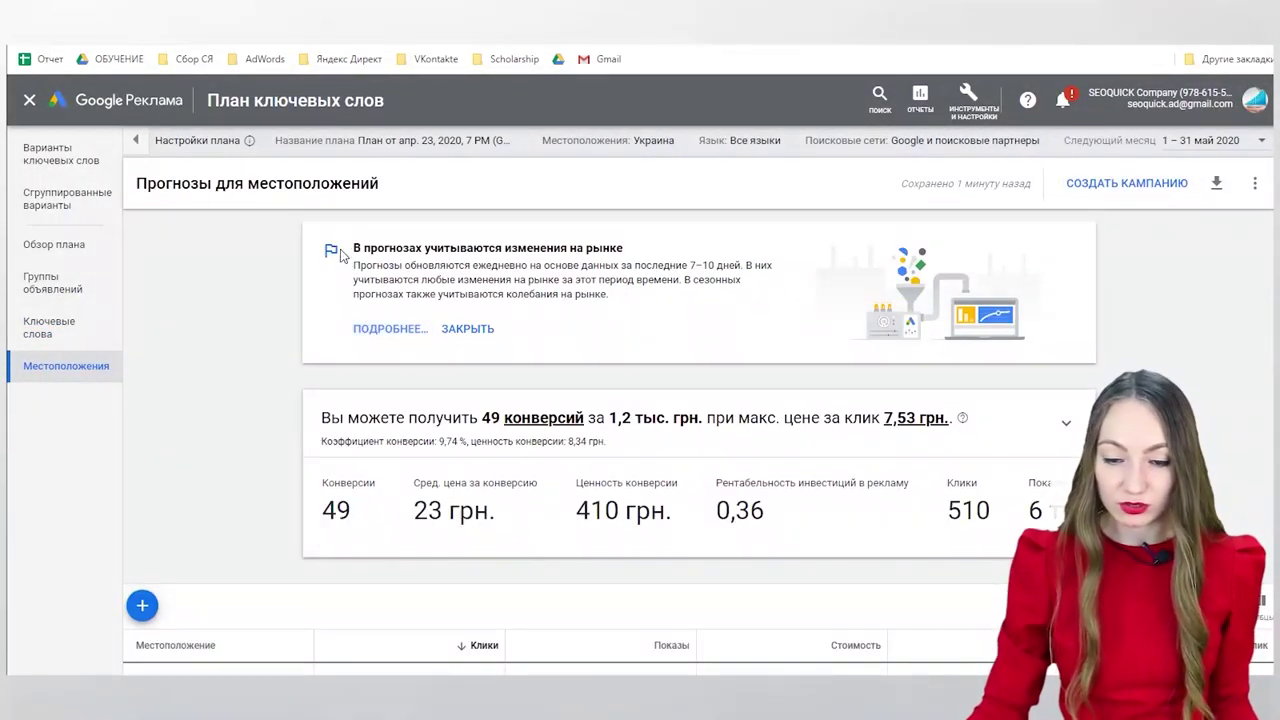
scroll(330, 360, down, 1)
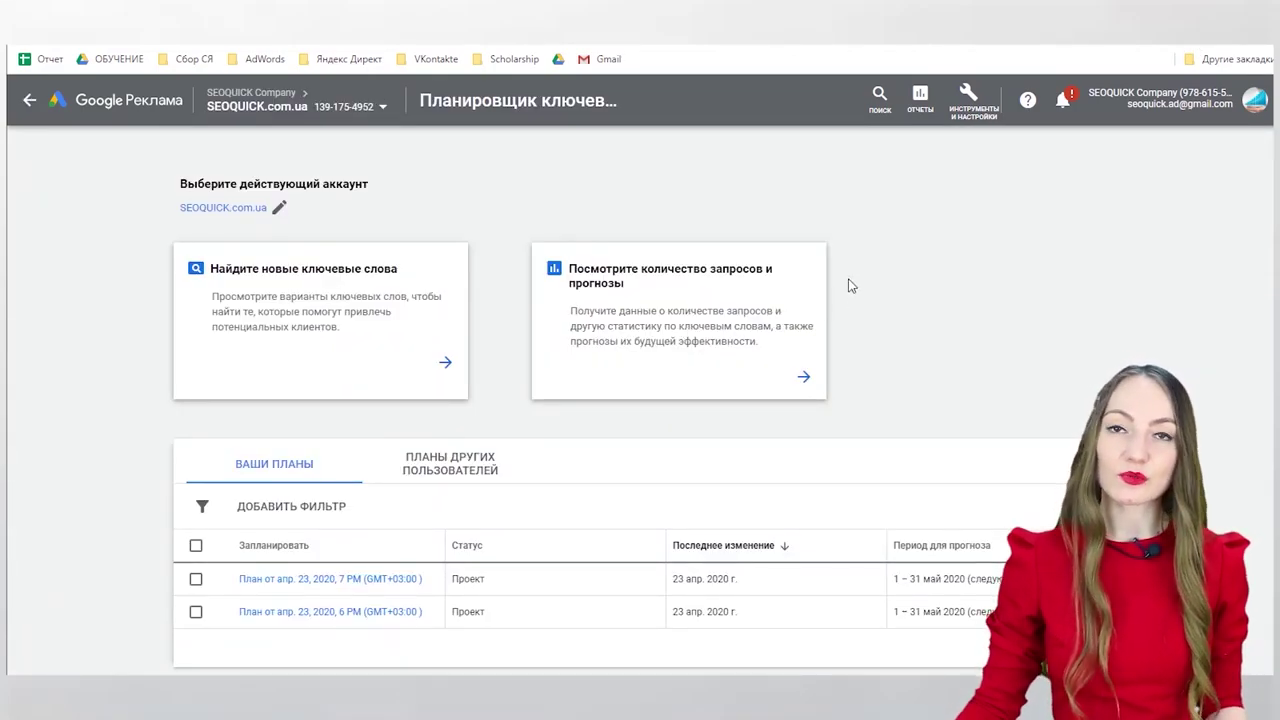
Step: Get search volumes and forecasts (Посмотрите количество запросов и прогнозы) for the keyword column copied from the Excel report
click(739, 378)
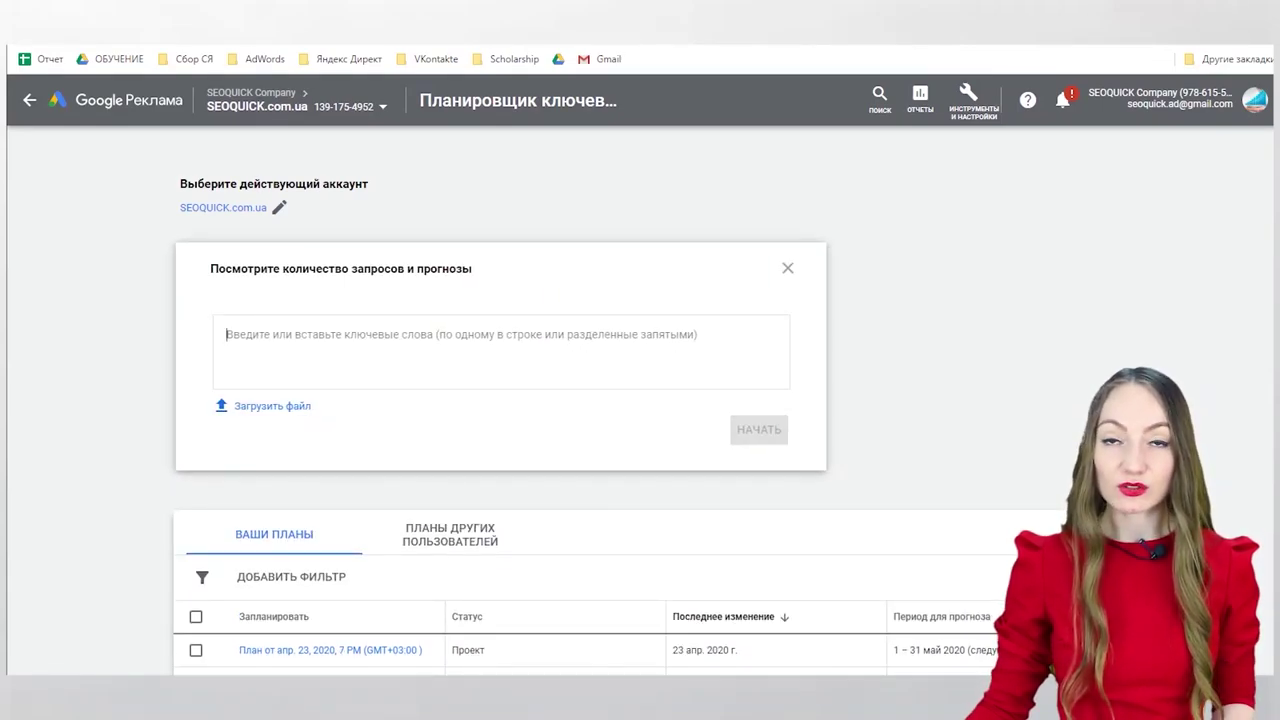
mouse_move(733, 698)
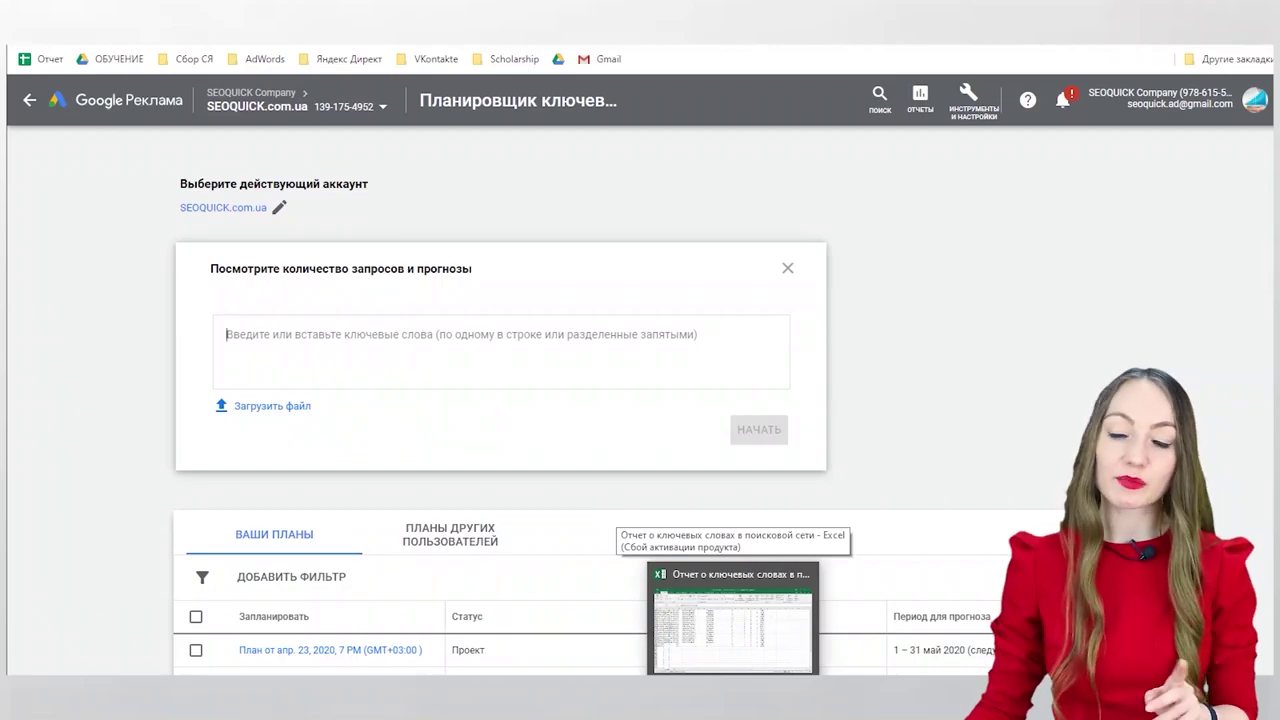
click(733, 615)
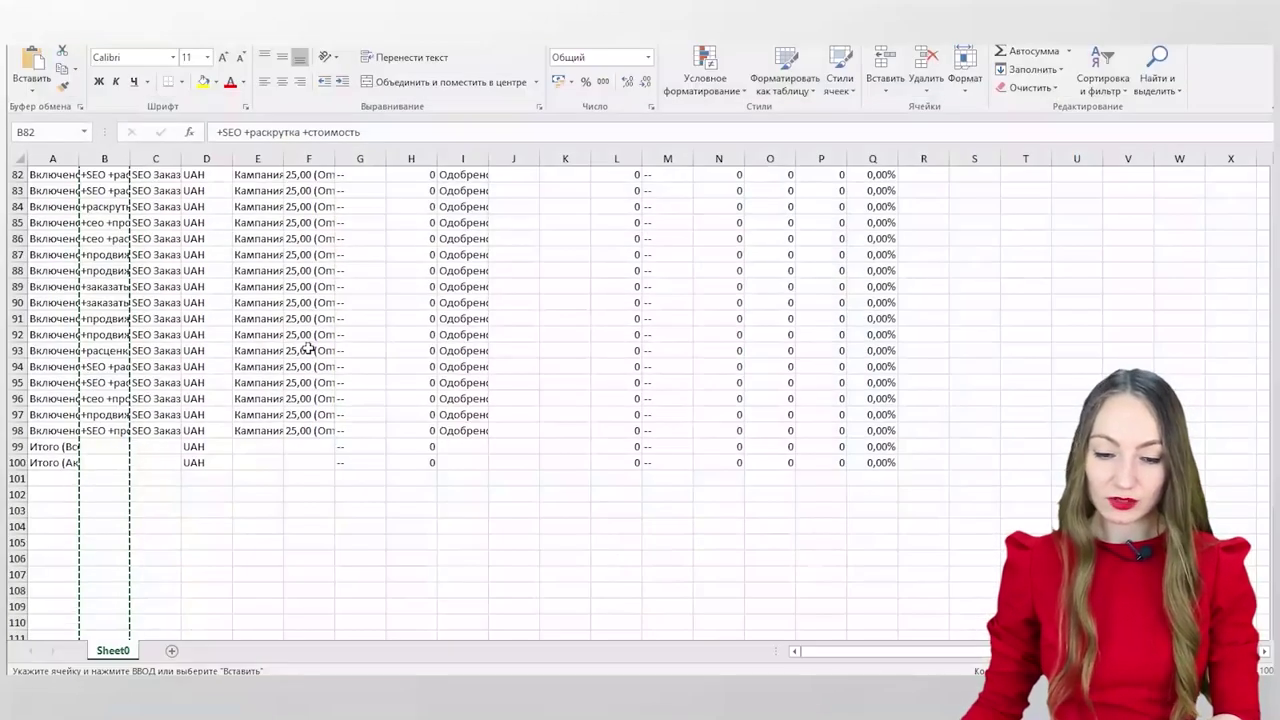
key(alt+Tab)
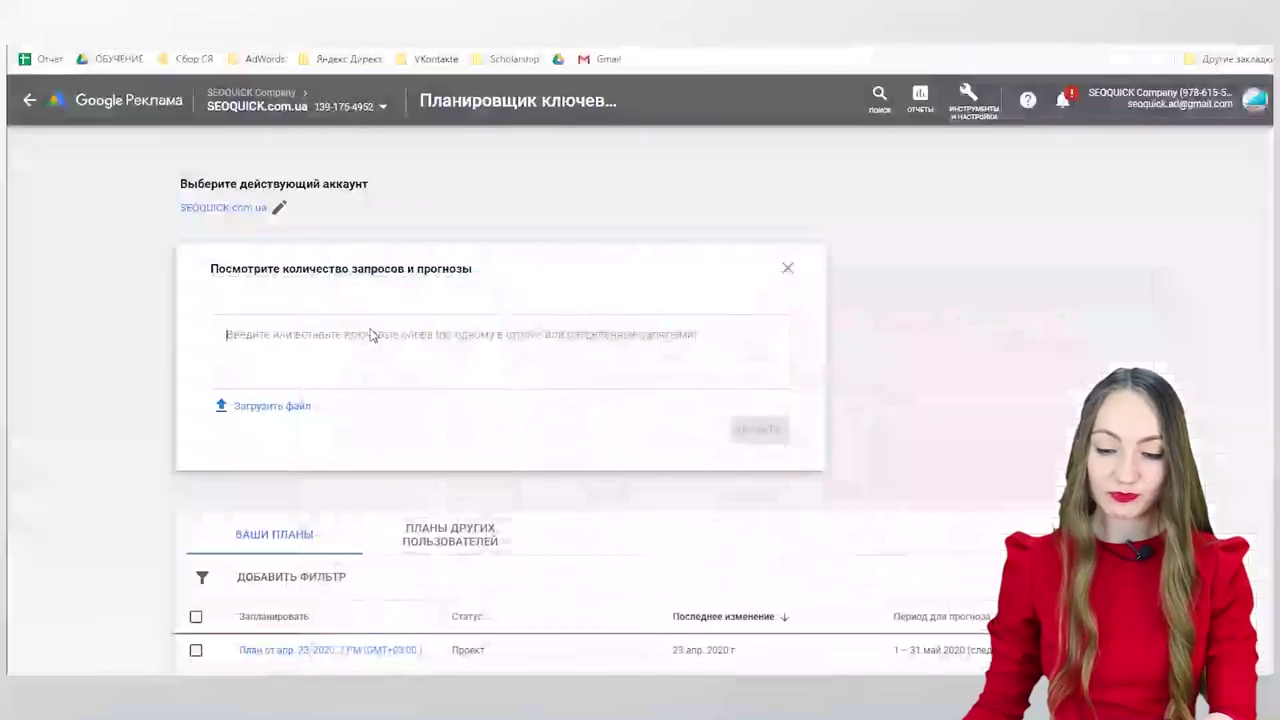
click(374, 334)
key(ctrl+v)
click(752, 610)
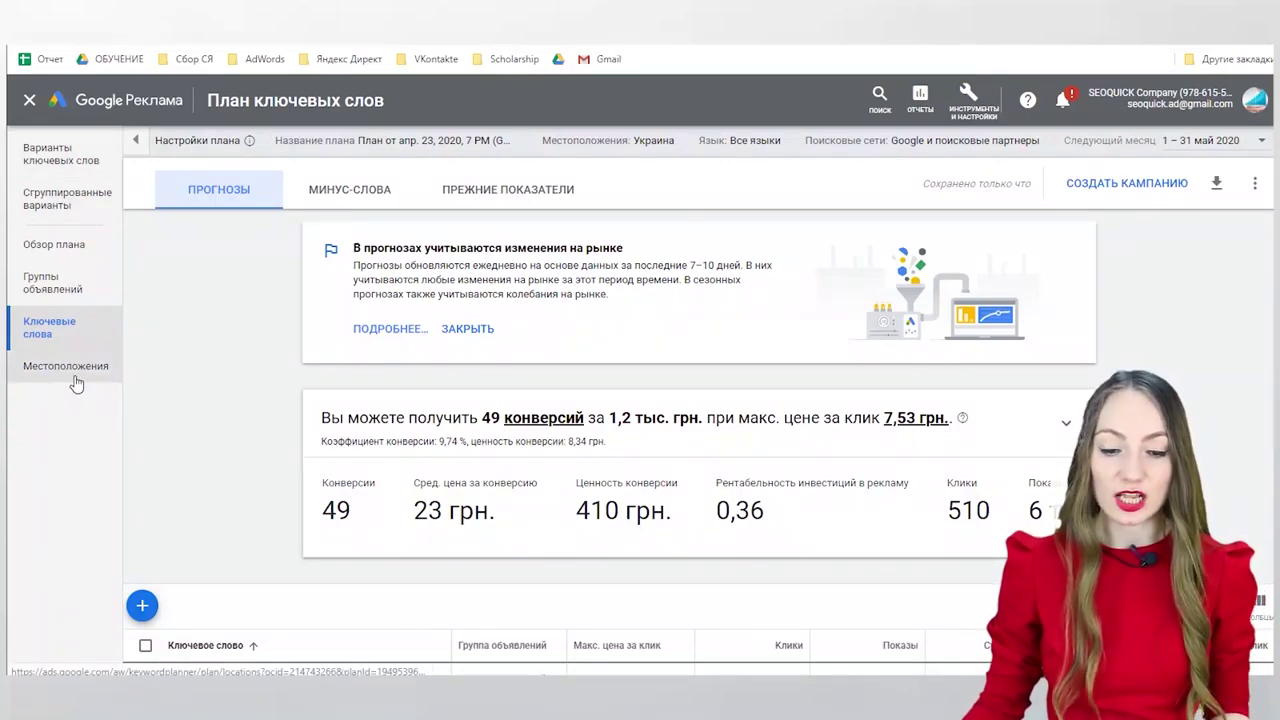
click(80, 163)
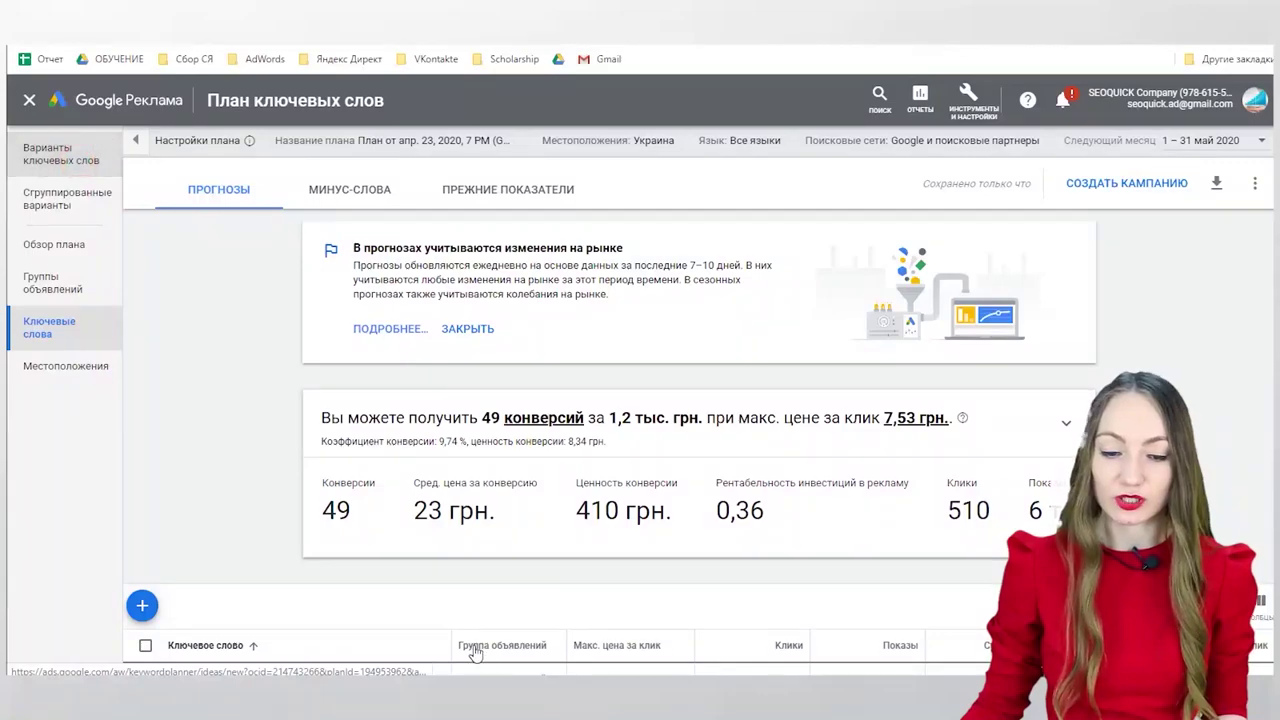
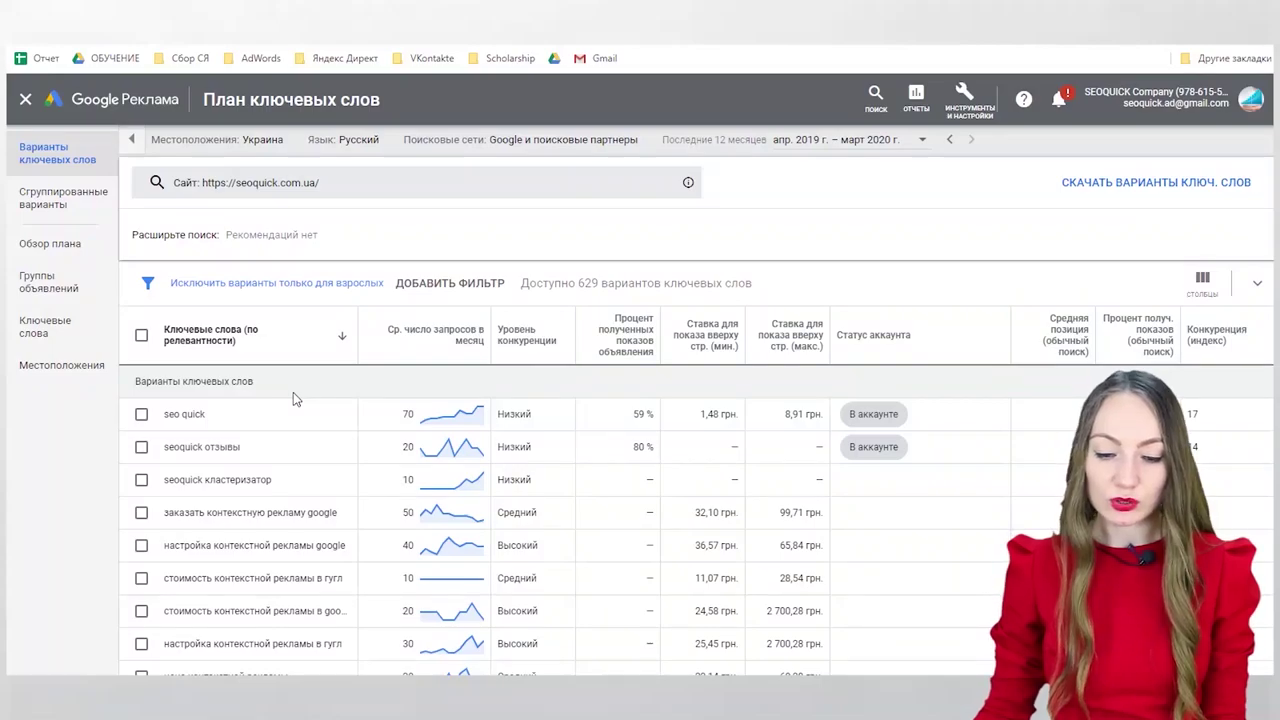
scroll(293, 392, down, 12)
scroll(293, 392, down, 3)
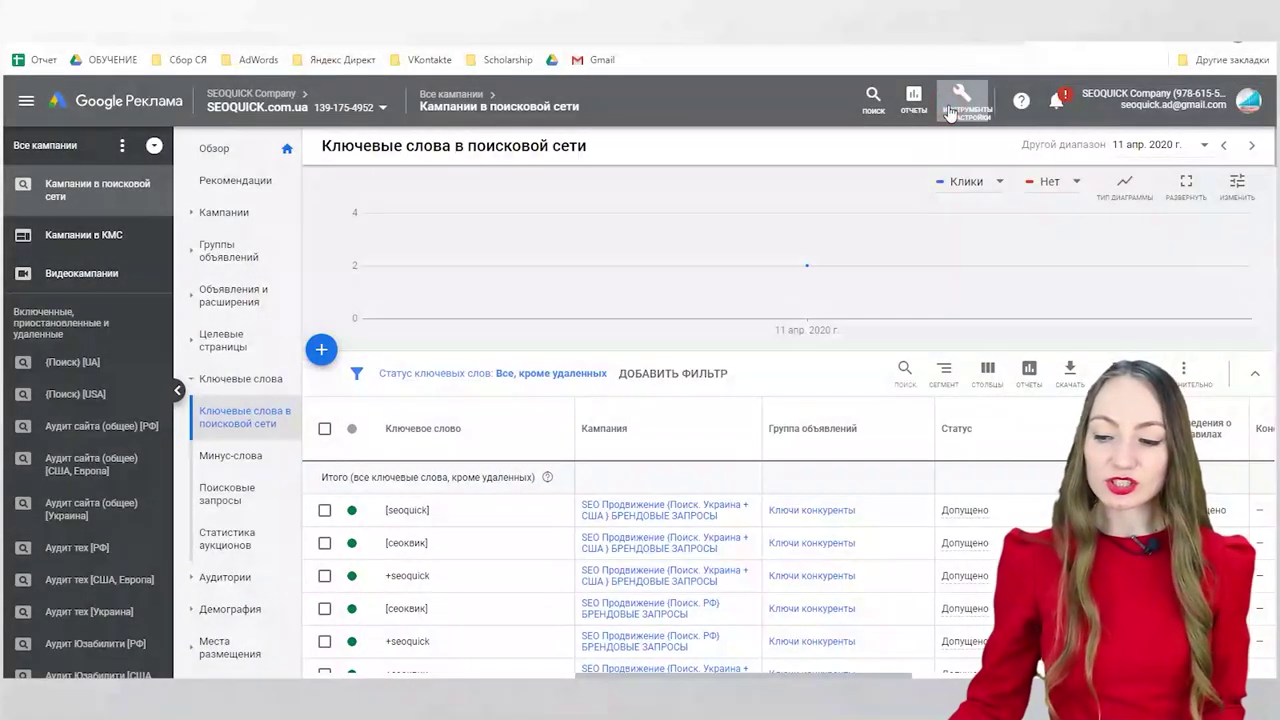
Step: Open the Reach Planner (Планировщик охвата) and read through its information page on how it works
click(943, 100)
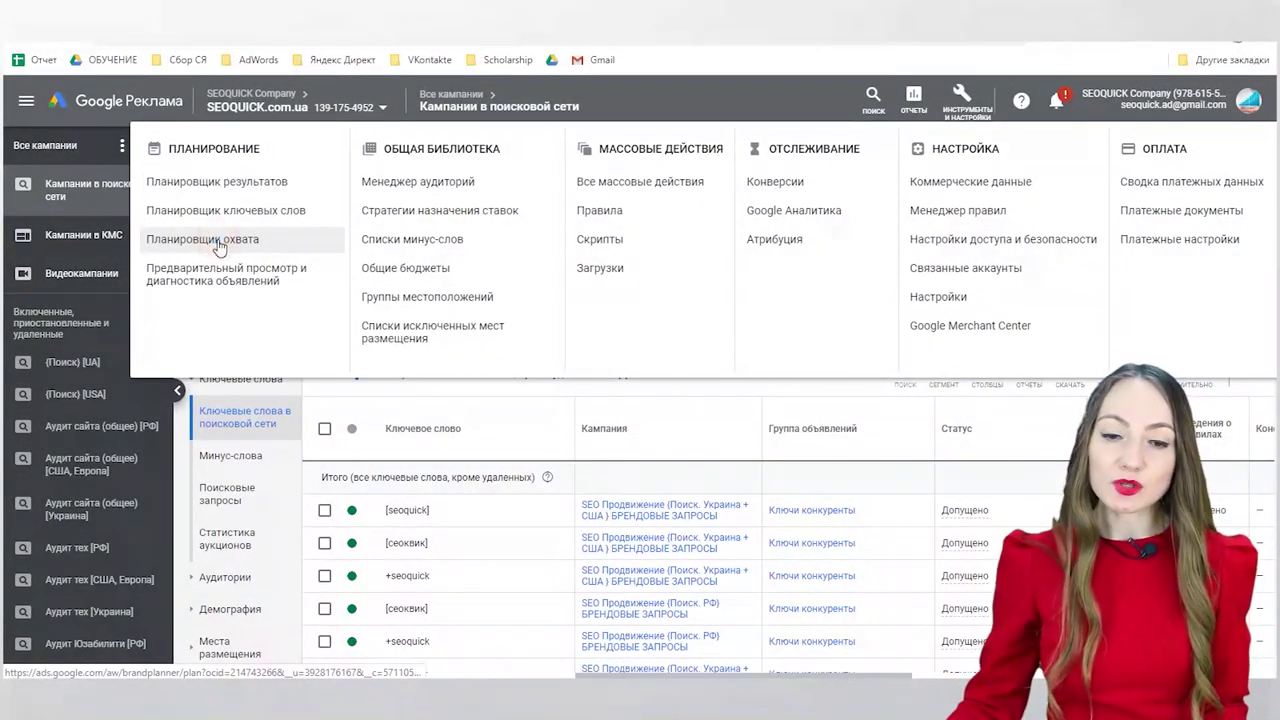
click(220, 245)
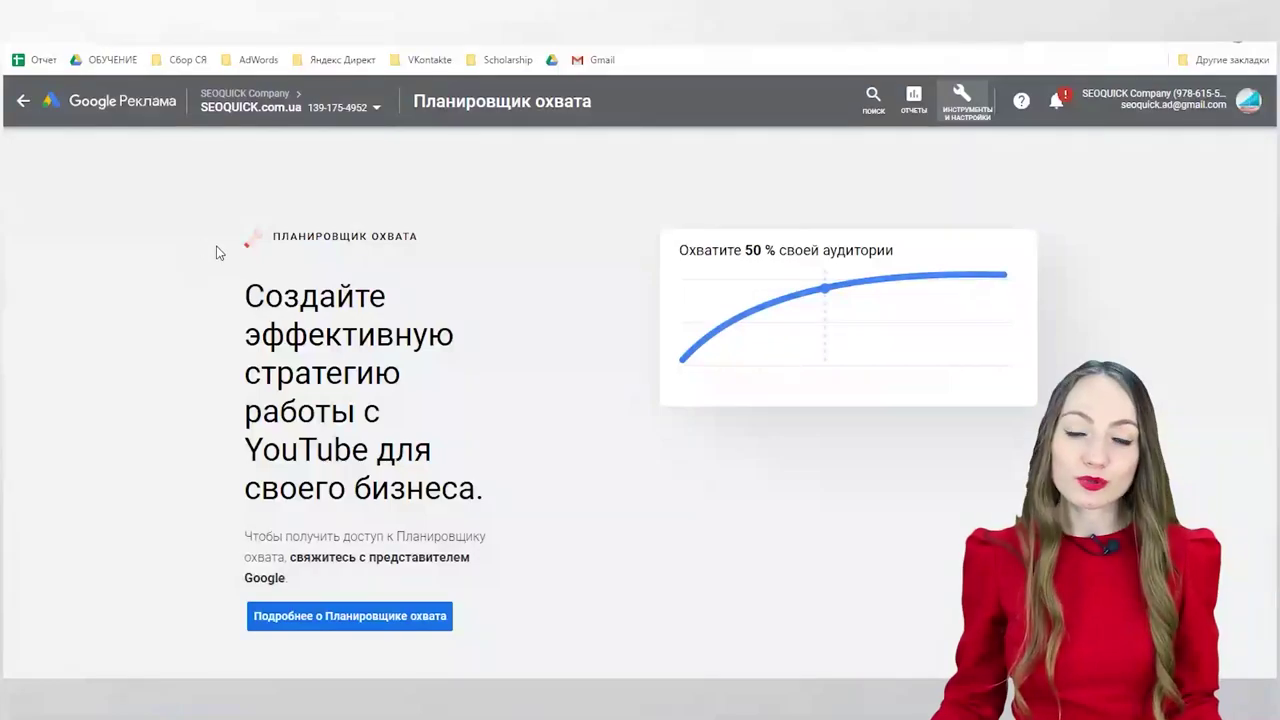
click(402, 624)
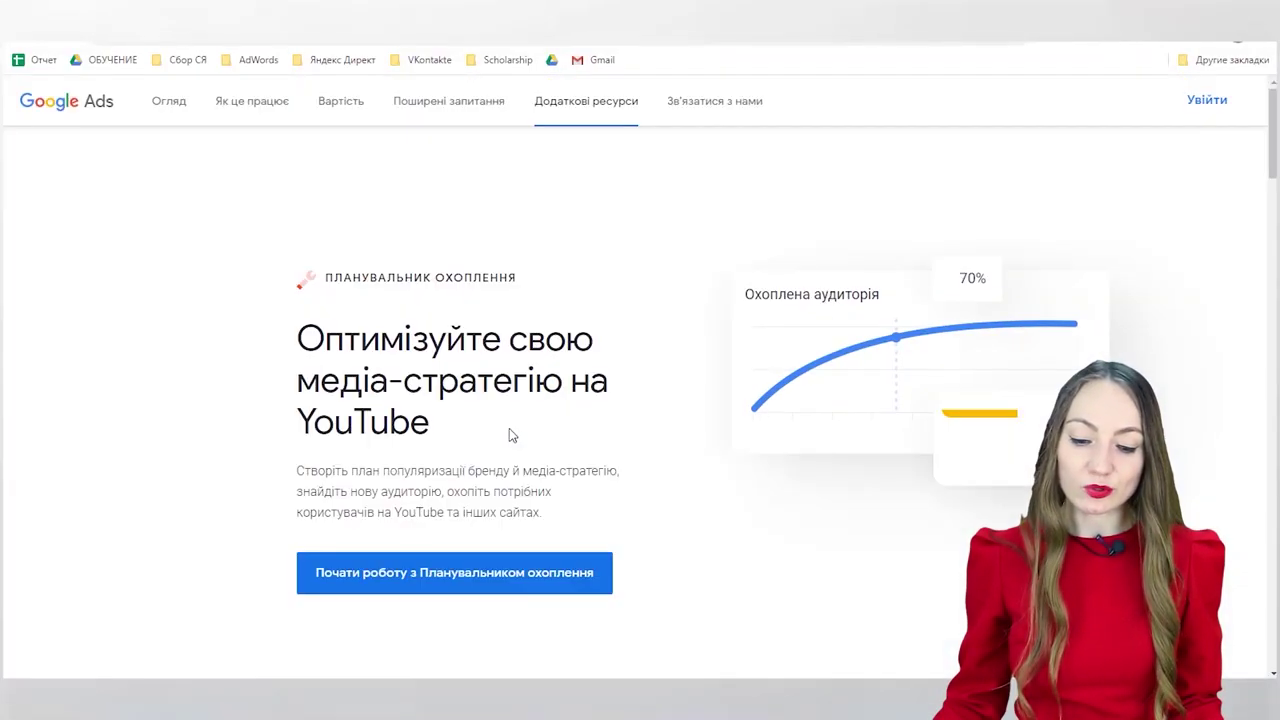
scroll(509, 428, down, 5)
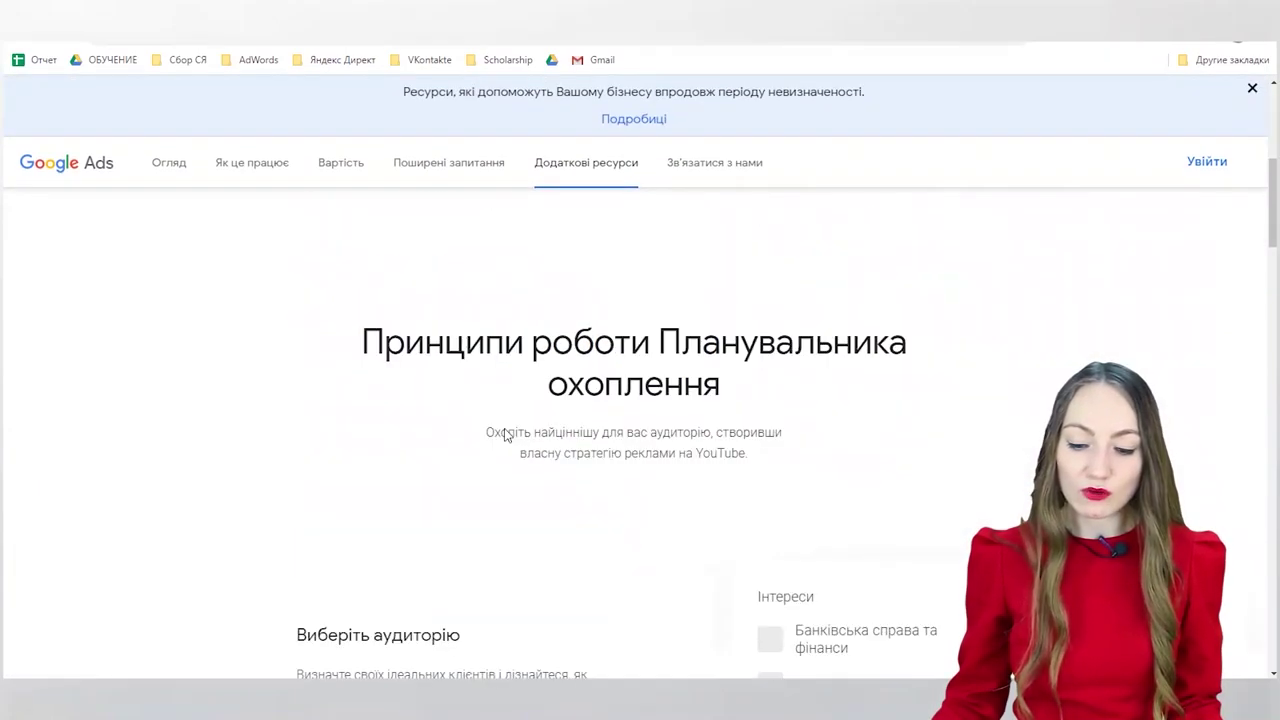
Step: Read the Reach Planner page's sections on choosing an audience and finding the right mix of marketing solutions
scroll(507, 429, down, 2)
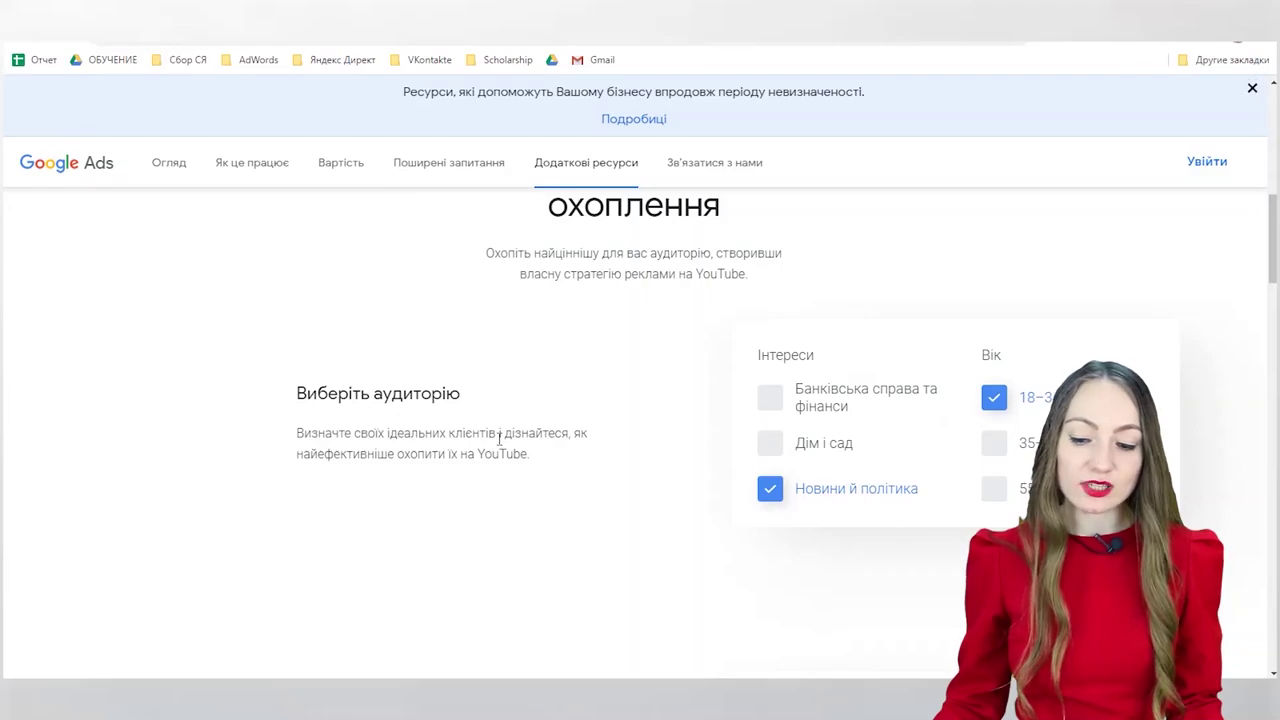
scroll(500, 440, down, 2)
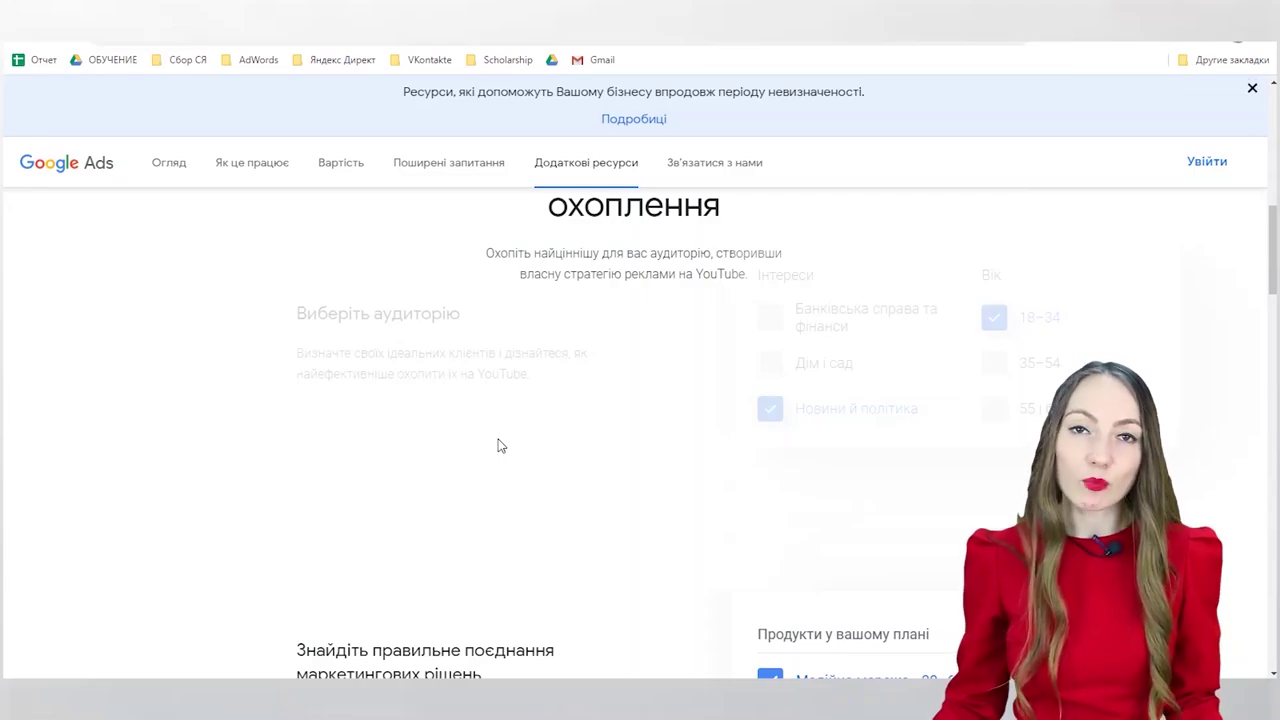
scroll(501, 445, down, 2)
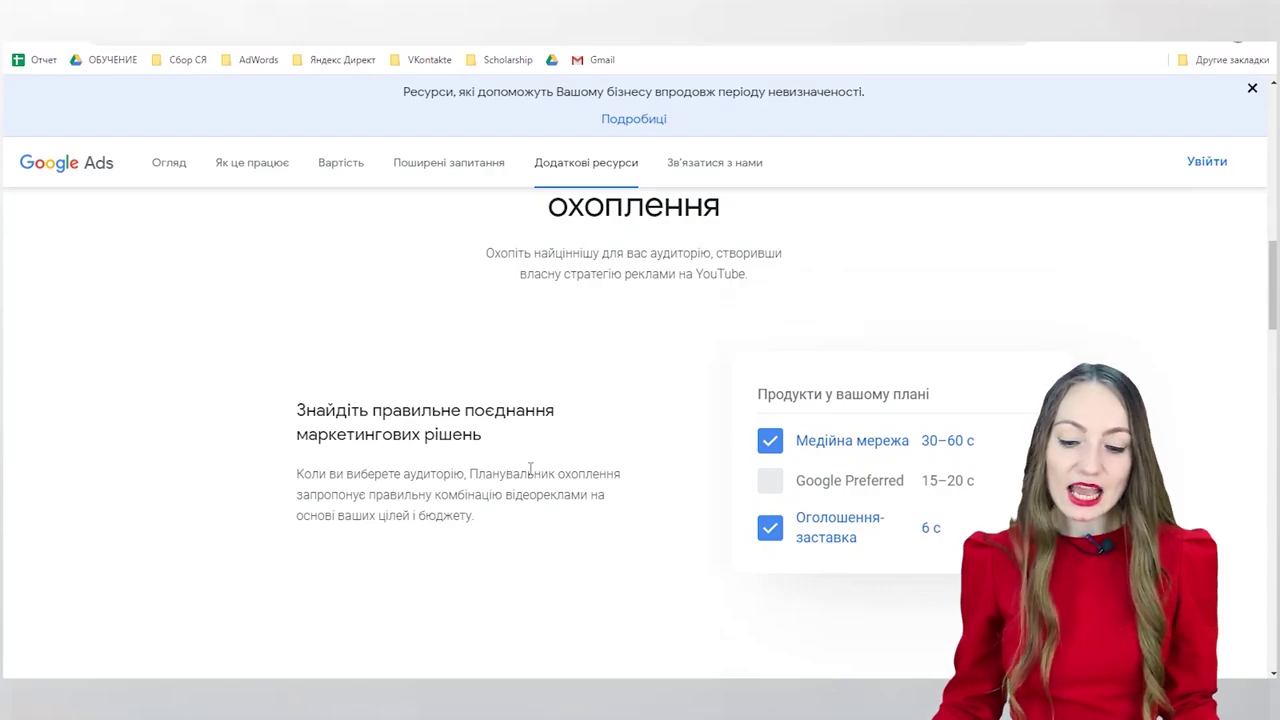
scroll(530, 468, down, 5)
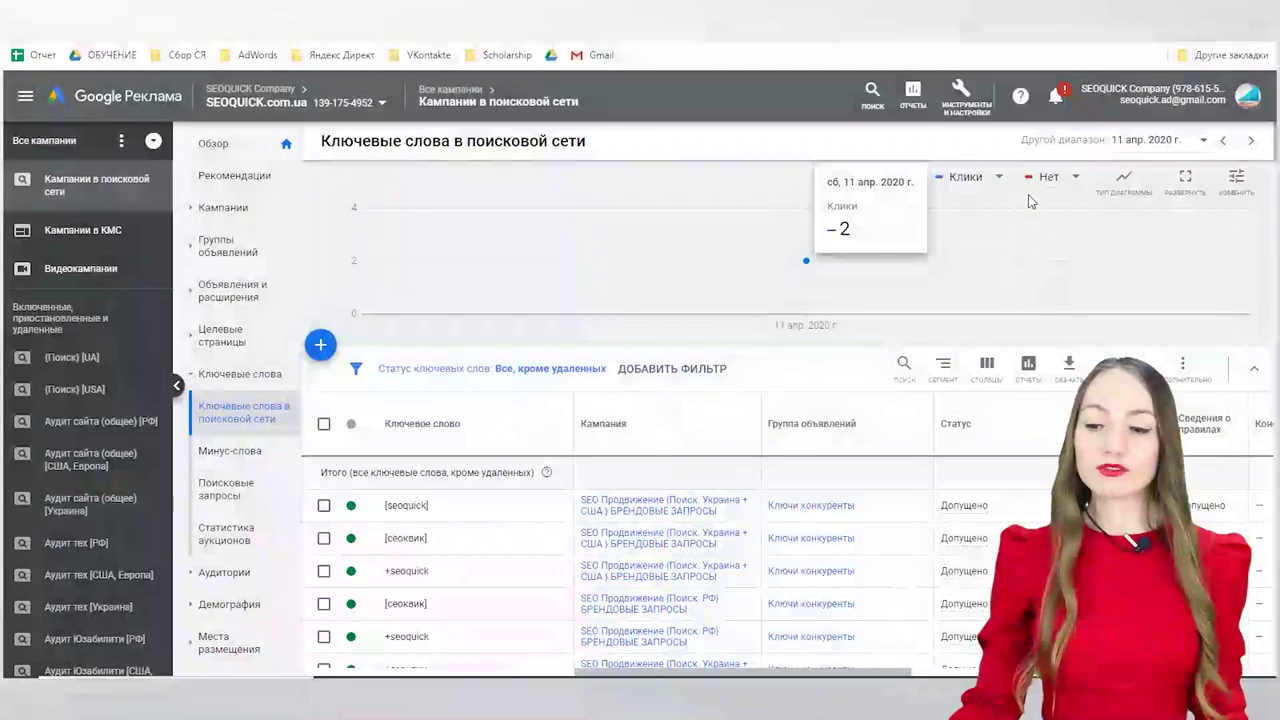
Step: Open the ad preview and diagnosis tool (Предварительный просмотр и диагностика объявлений) and check the query Seoquick
click(963, 115)
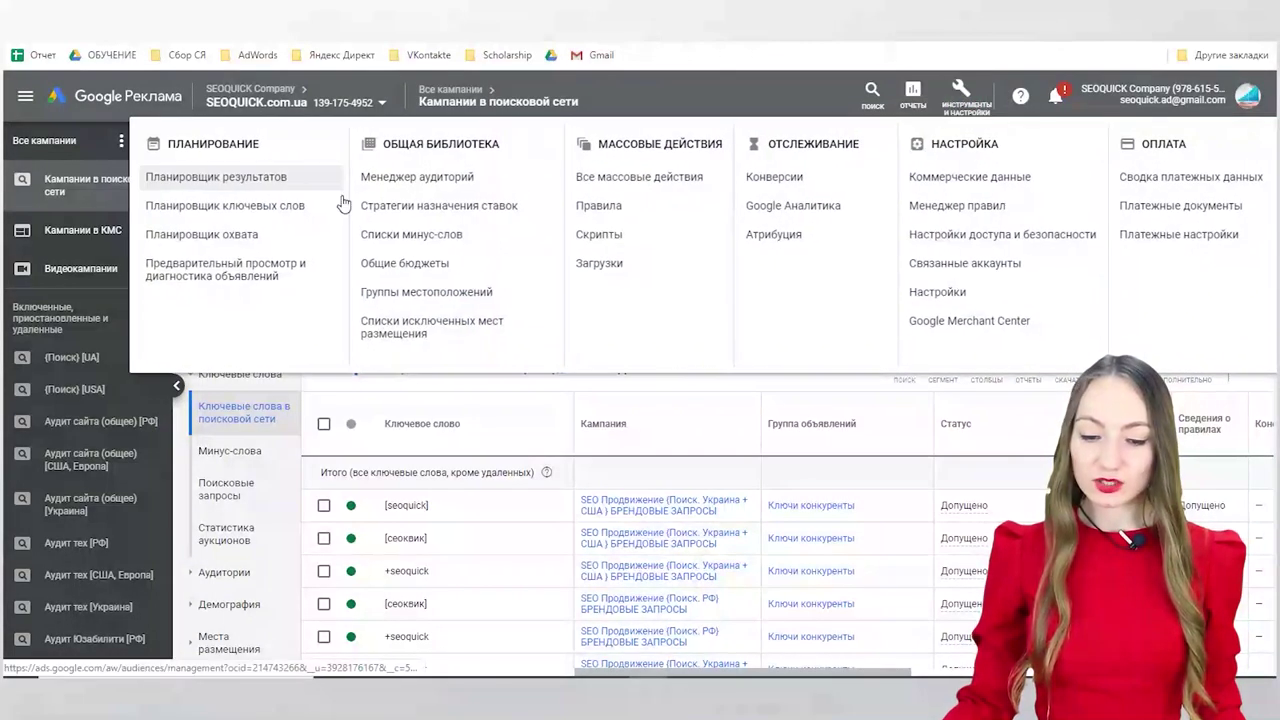
click(262, 276)
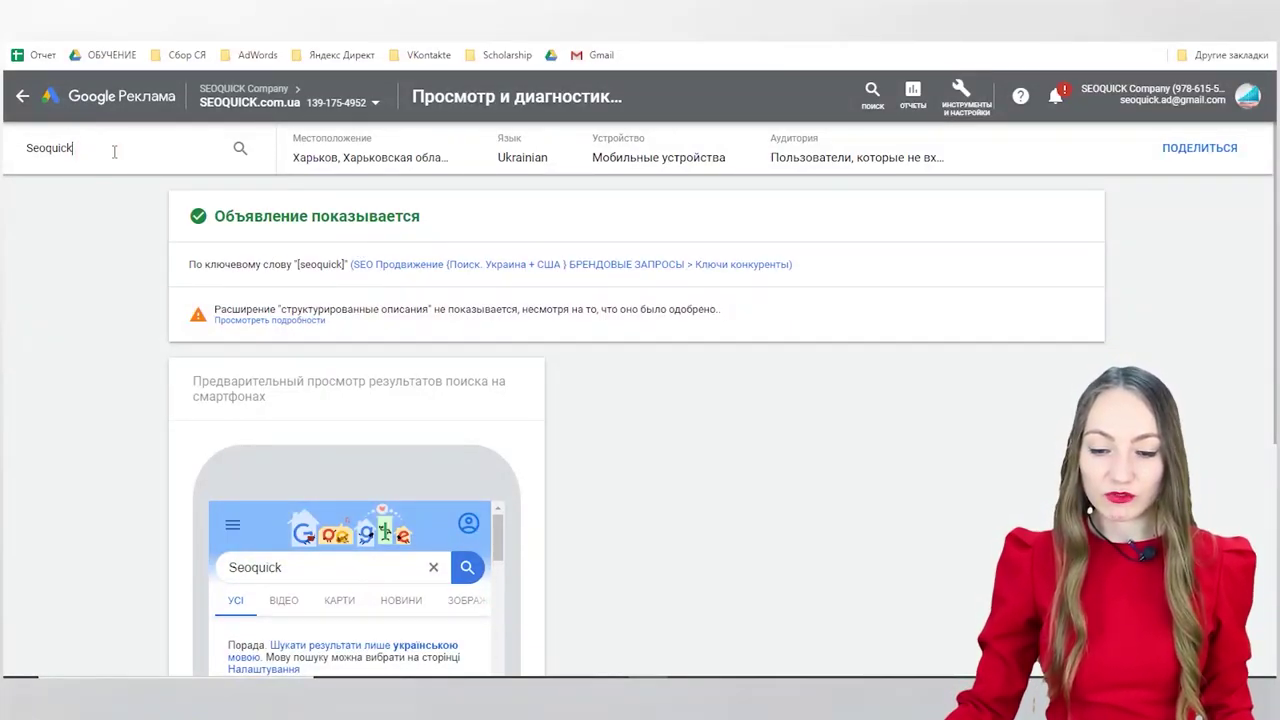
drag(113, 151, 4, 158)
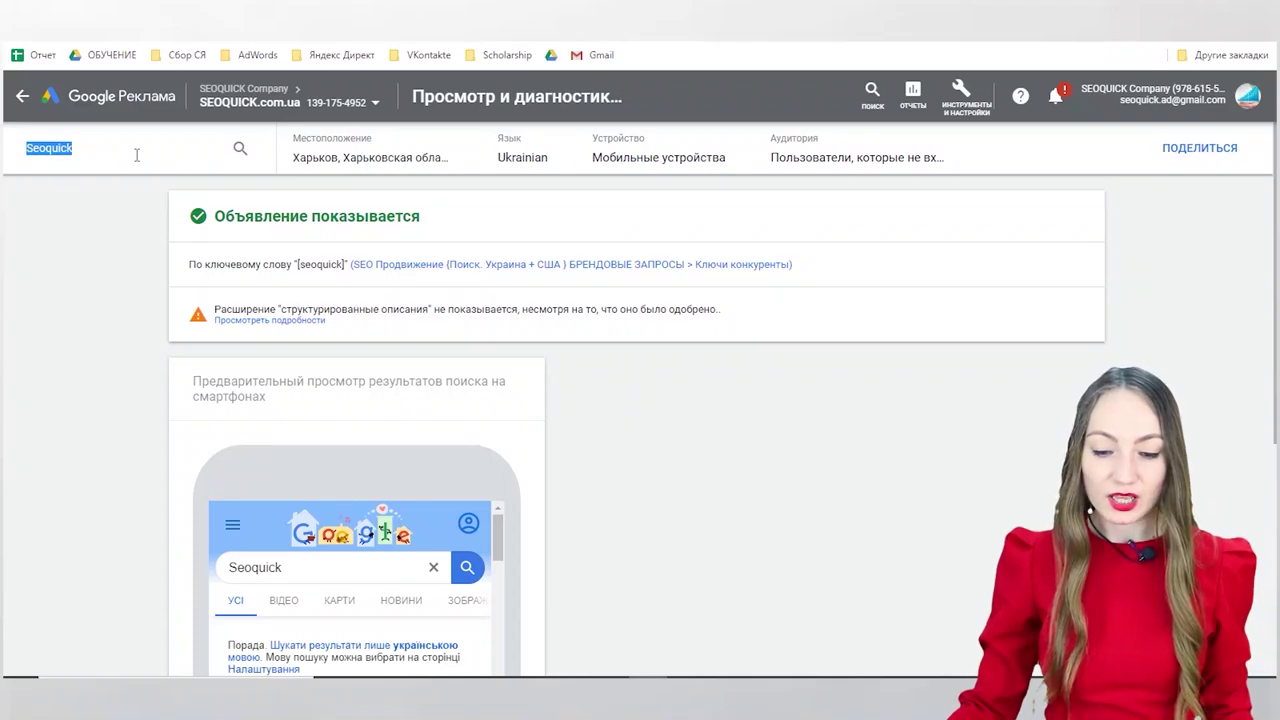
click(100, 150)
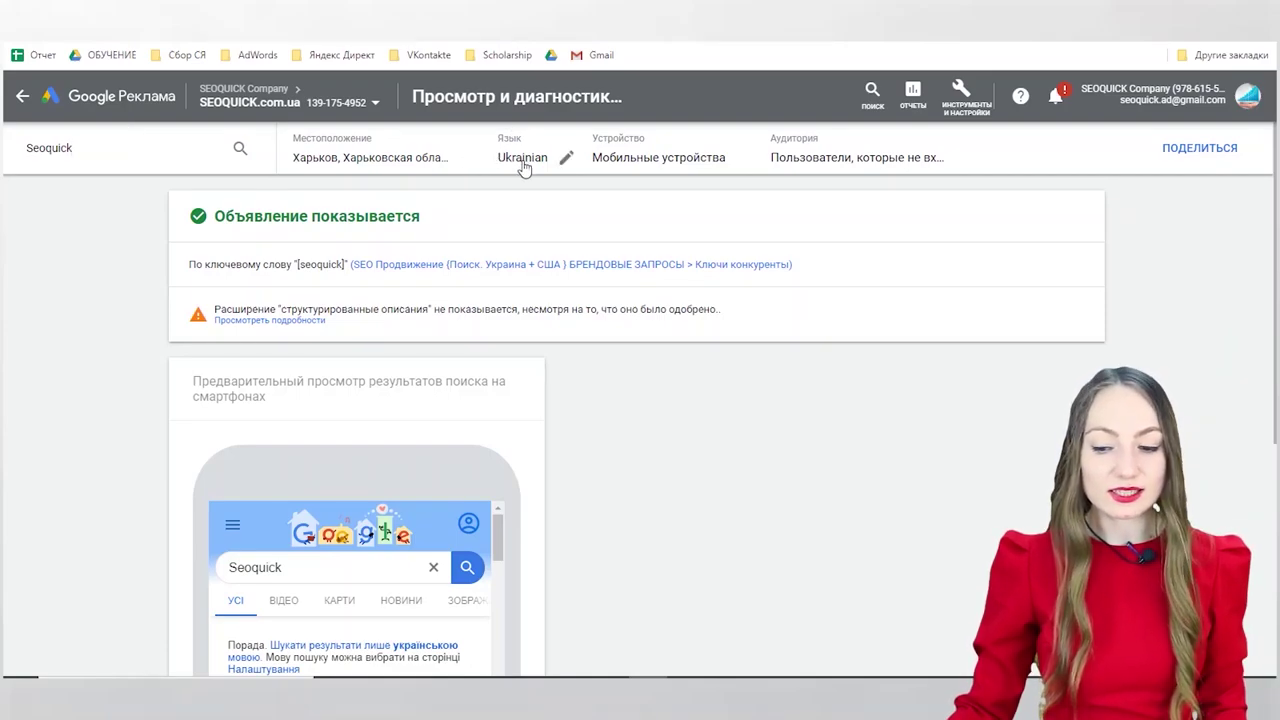
Step: Look through the device (Устройство) and audience (Аудитория) options for the ad preview, keeping the current selections
click(630, 160)
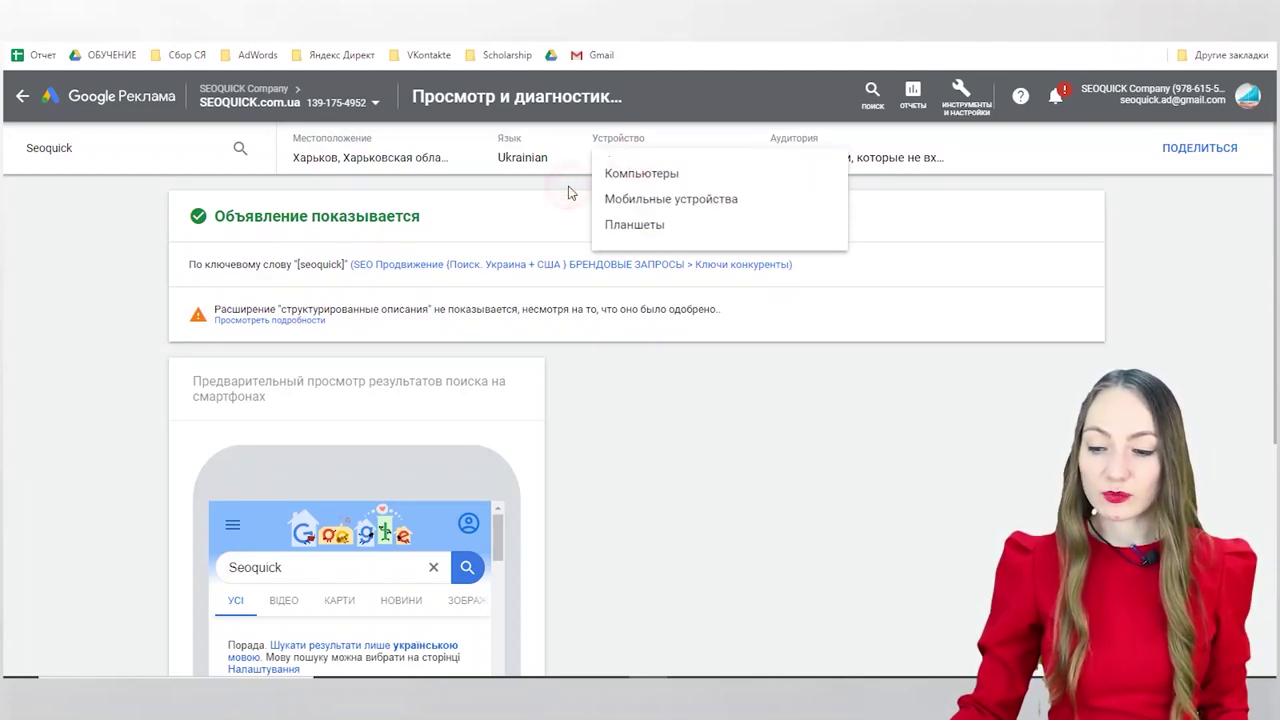
click(427, 162)
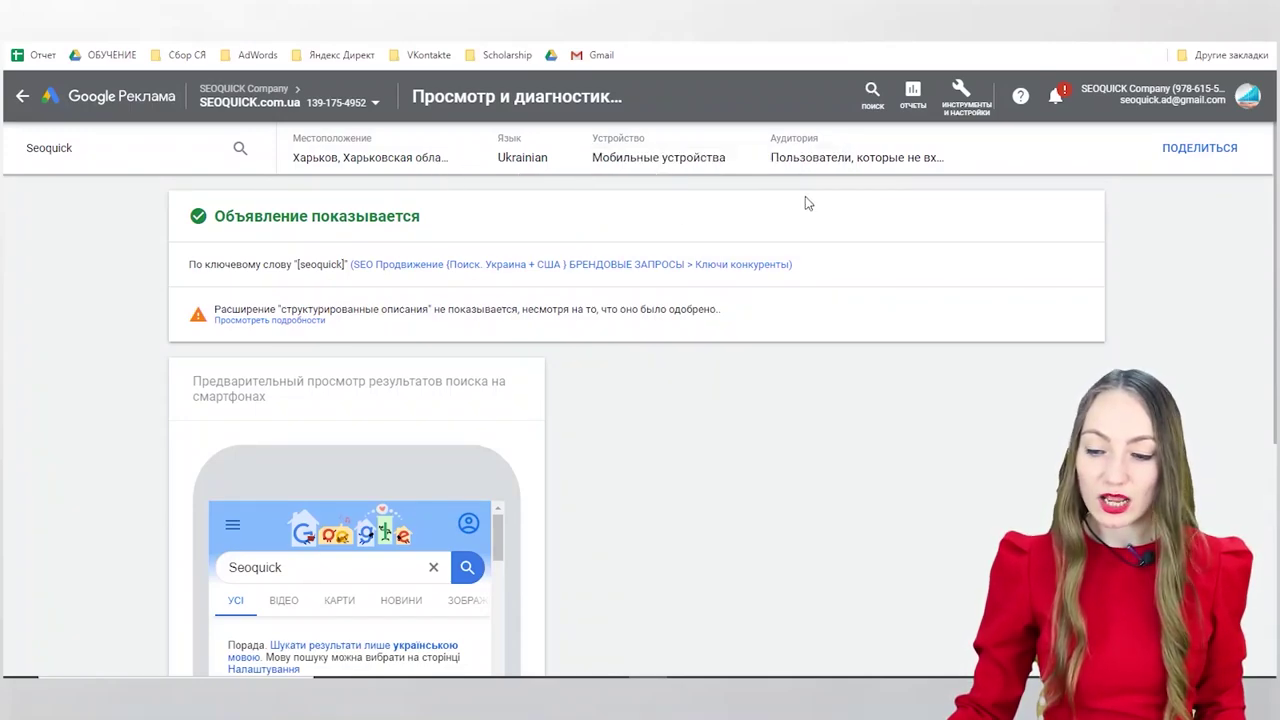
click(875, 160)
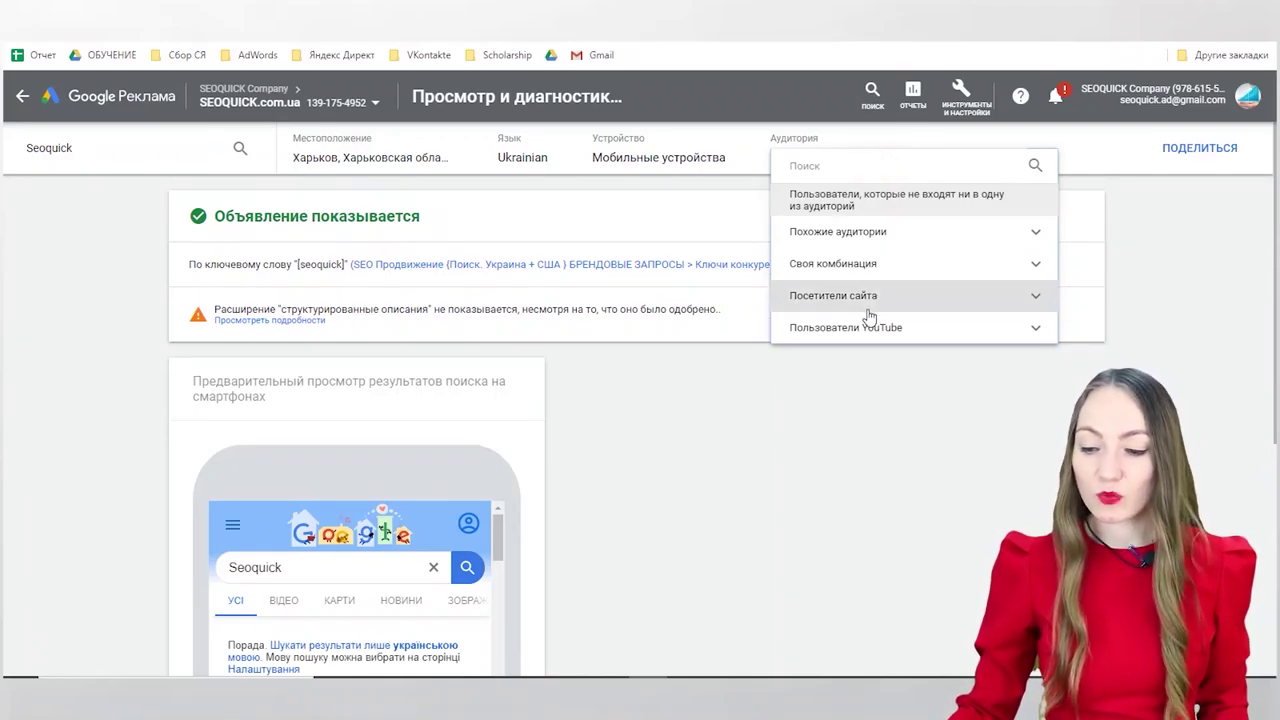
click(690, 193)
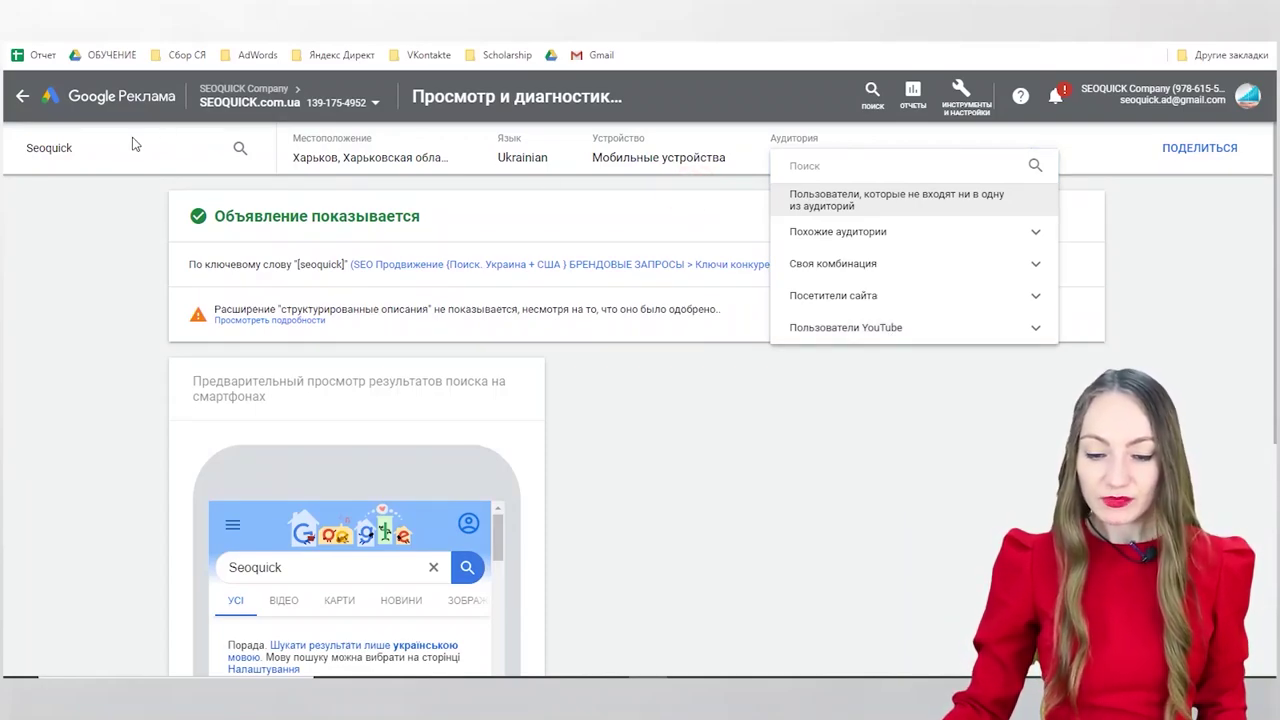
click(165, 276)
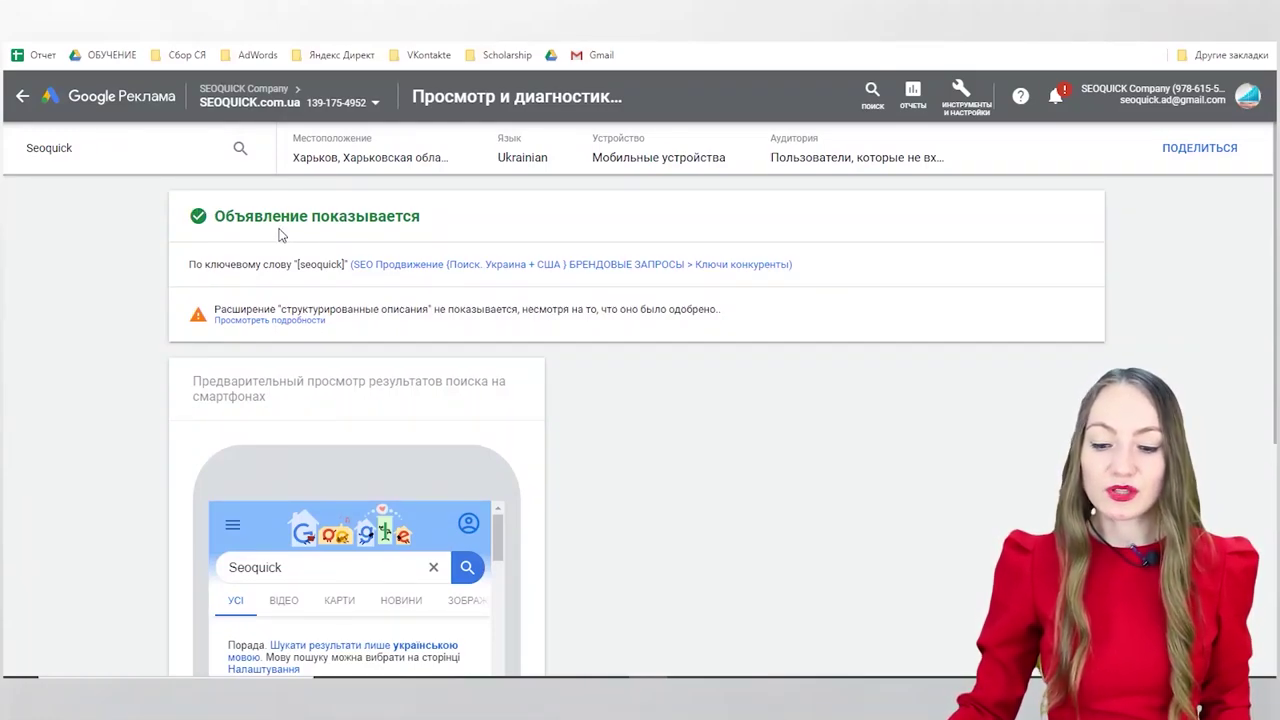
Step: Examine the smartphone search results preview for Seoquick, including the ad's sitelinks, call extension, competitor's ad and organic result
scroll(727, 386, down, 1)
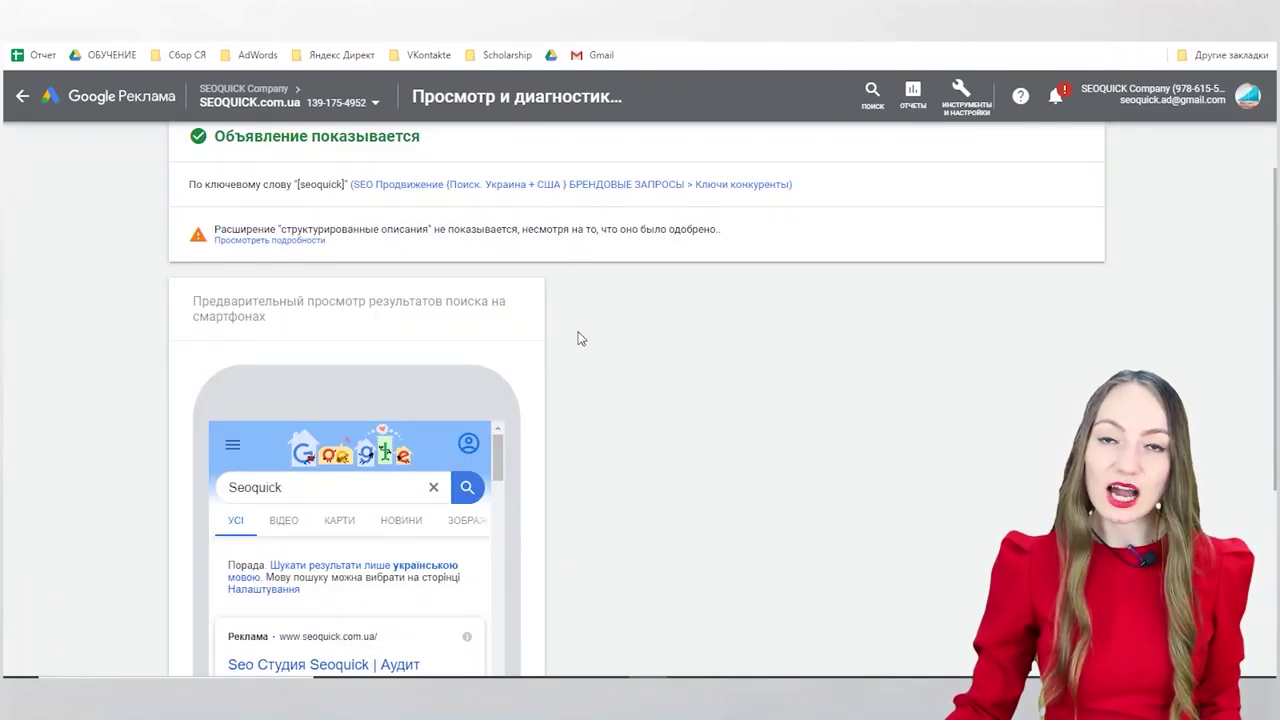
scroll(575, 340, down, 4)
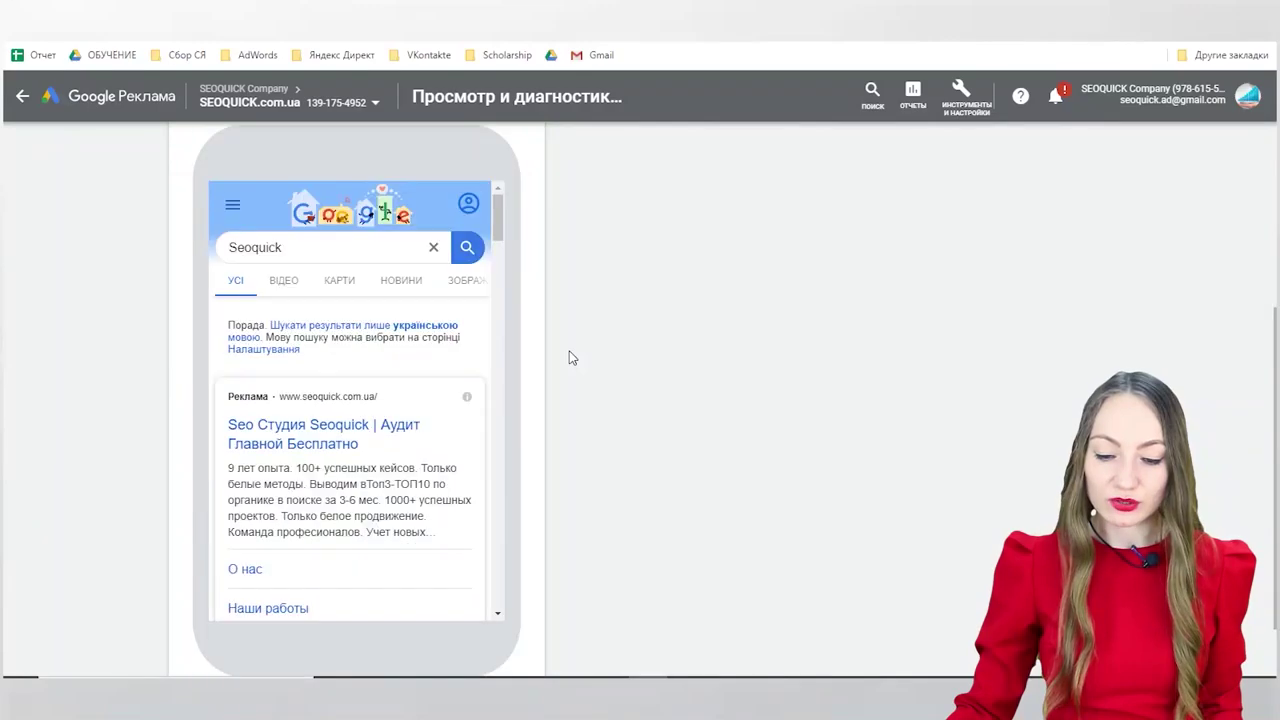
scroll(560, 359, up, 1)
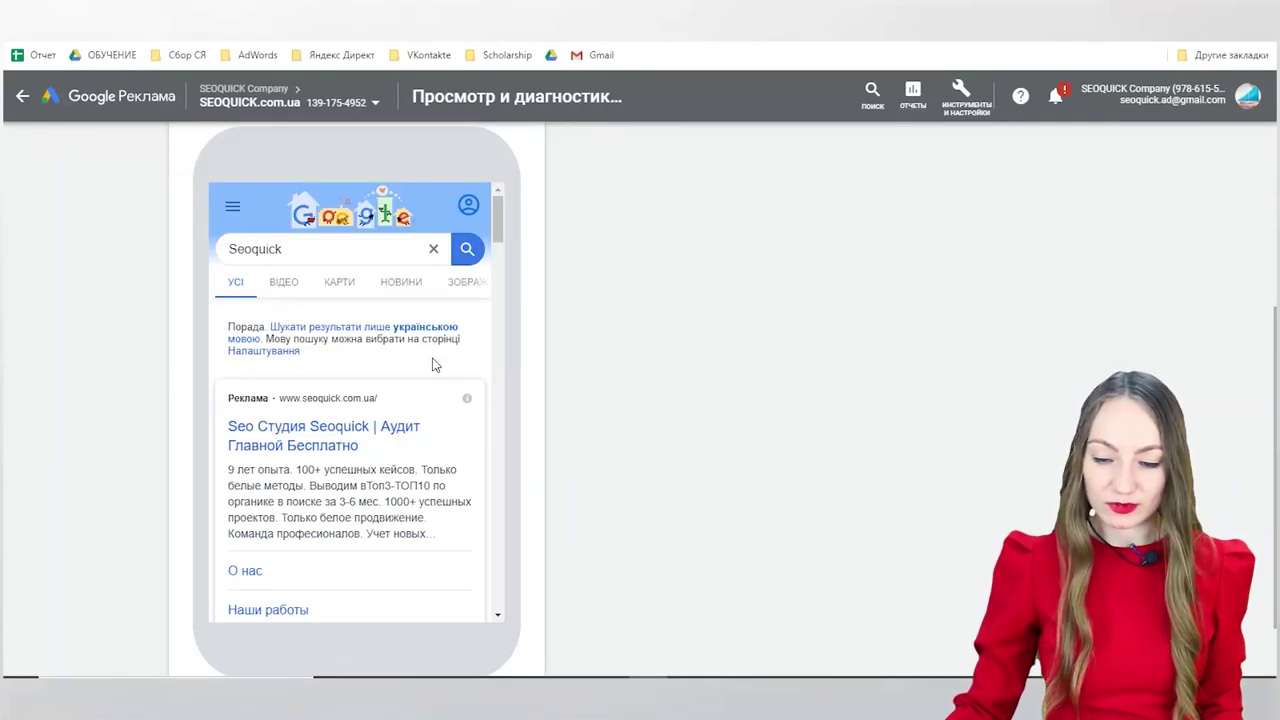
scroll(492, 228, down, 2)
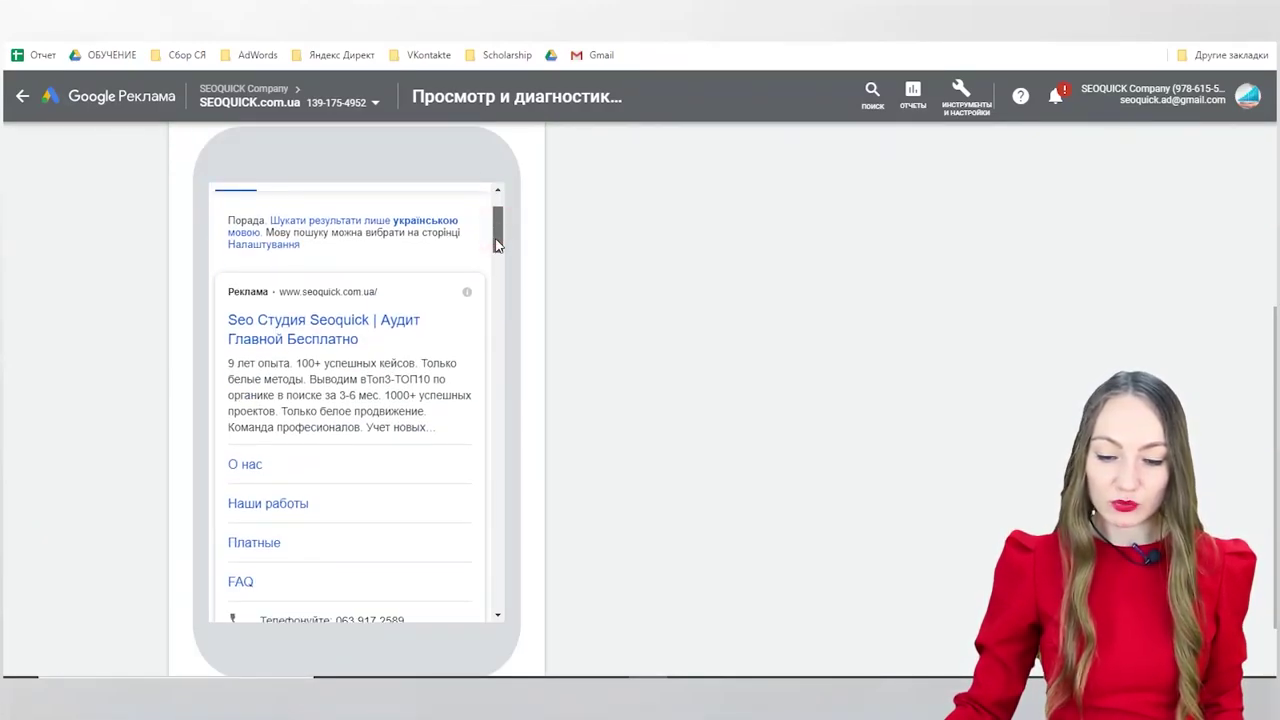
scroll(497, 250, up, 2)
scroll(497, 250, down, 2)
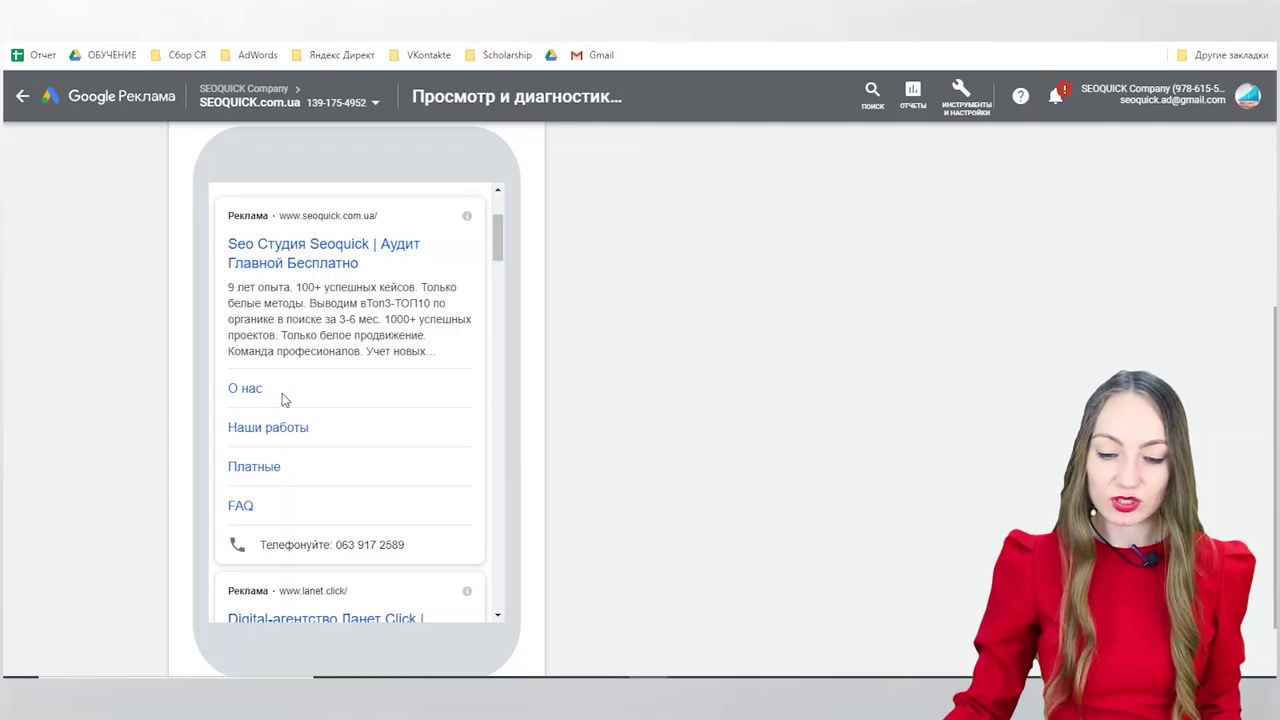
scroll(309, 426, down, 1)
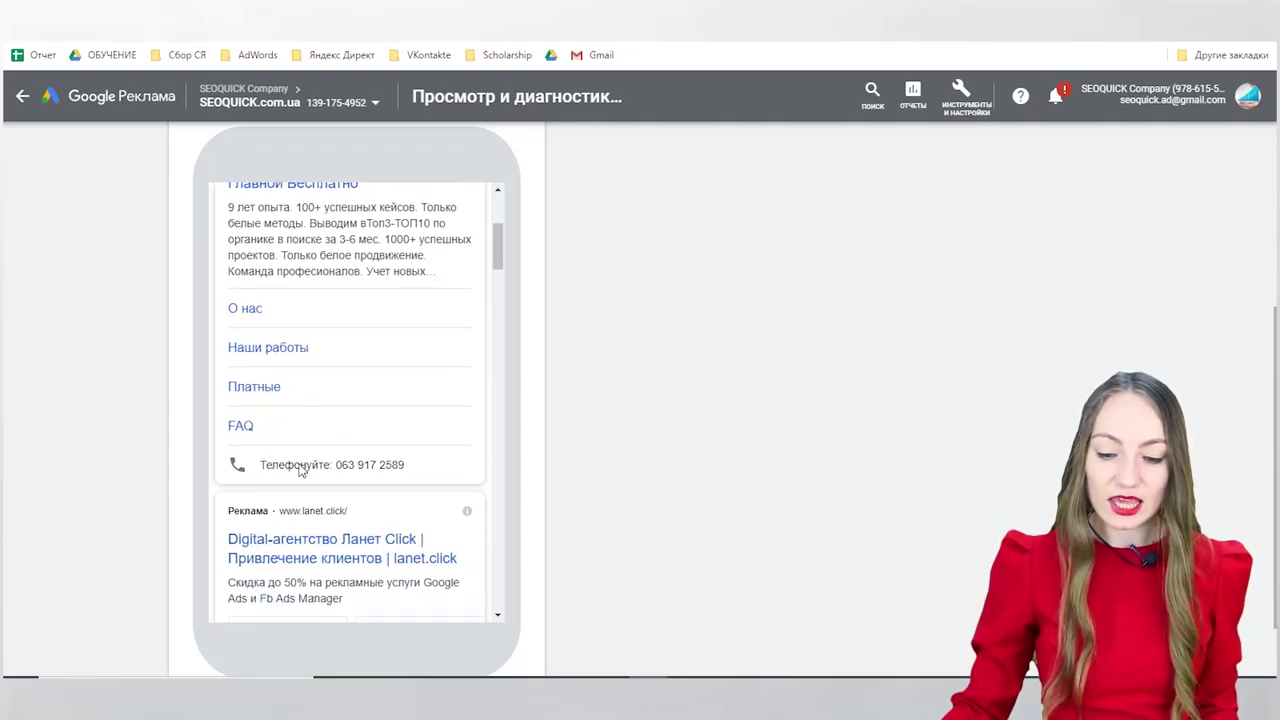
scroll(350, 458, down, 1)
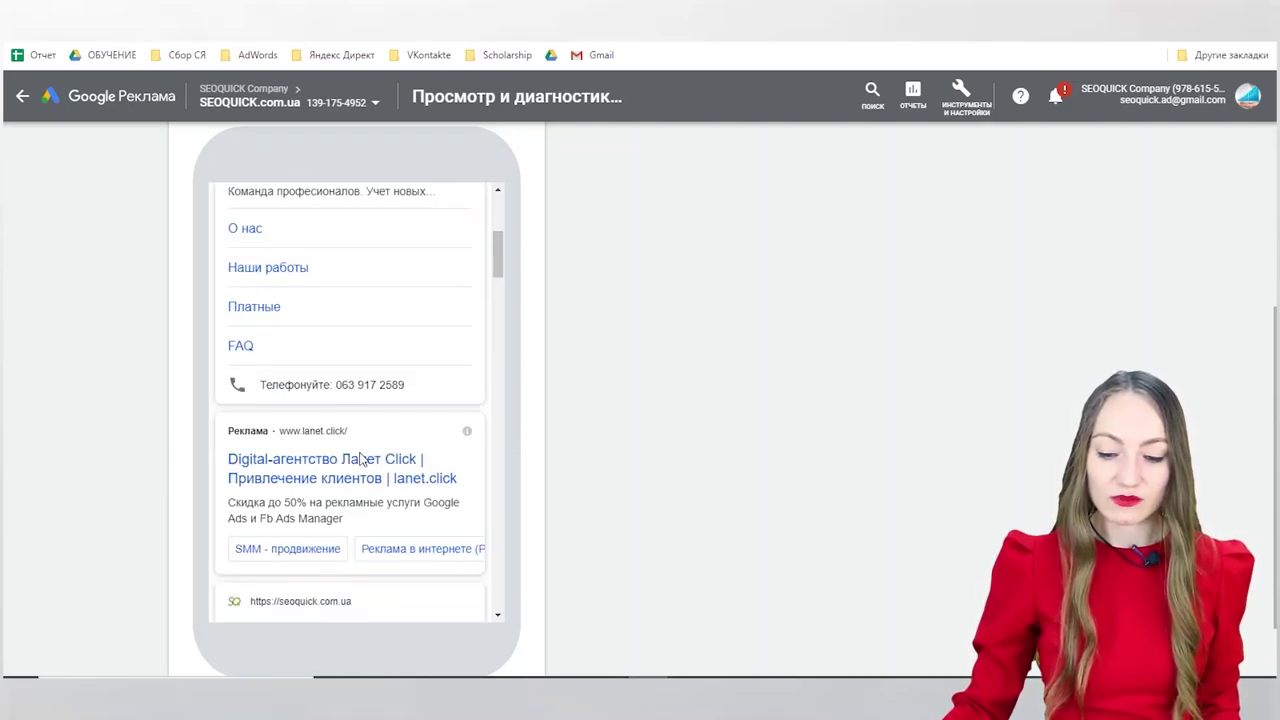
scroll(363, 457, up, 5)
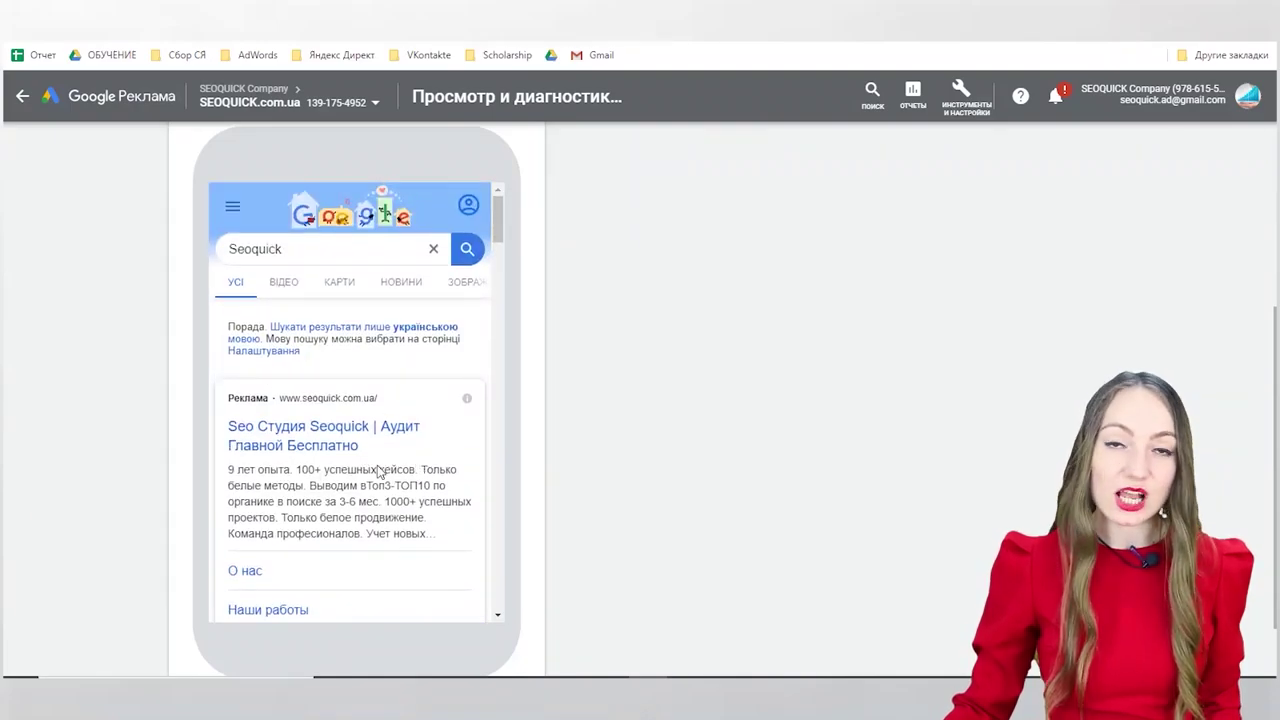
scroll(425, 488, down, 5)
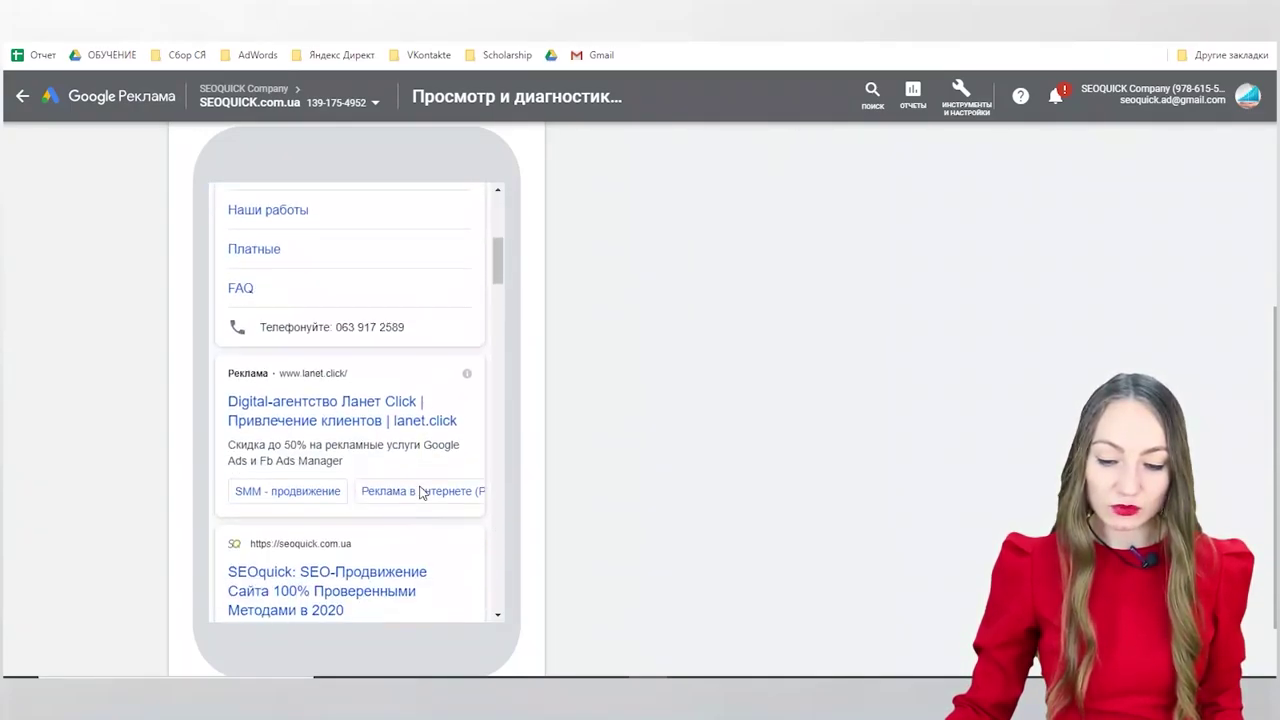
scroll(338, 467, down, 2)
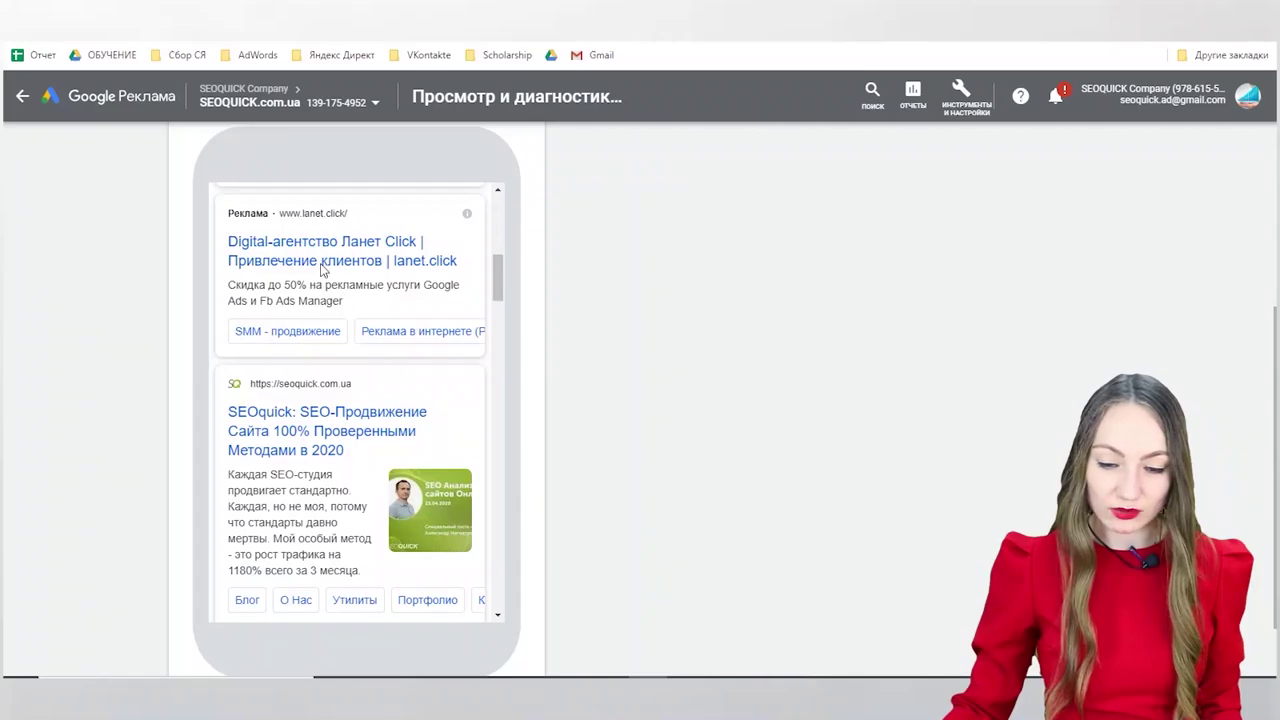
scroll(371, 284, down, 1)
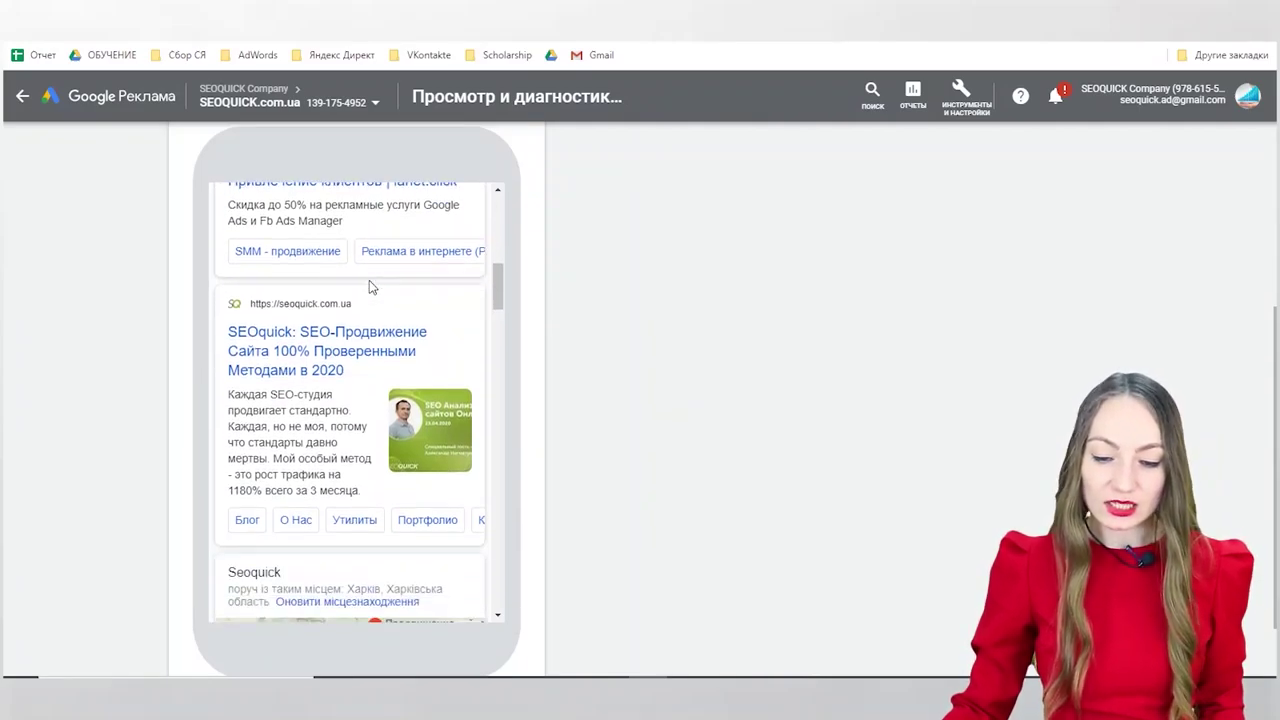
scroll(420, 305, up, 3)
scroll(548, 302, up, 4)
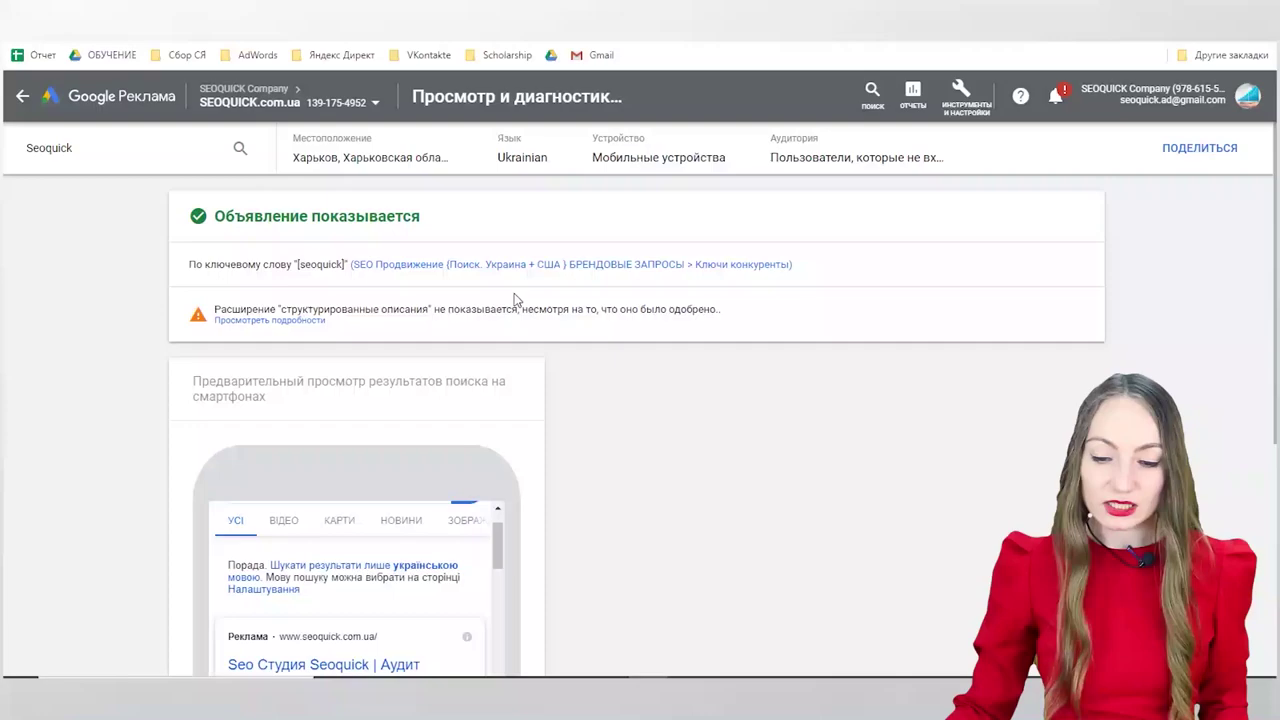
Step: Switch the preview device to computers (Компьютеры) and review the highlighted ad in the desktop search results
click(676, 160)
click(650, 173)
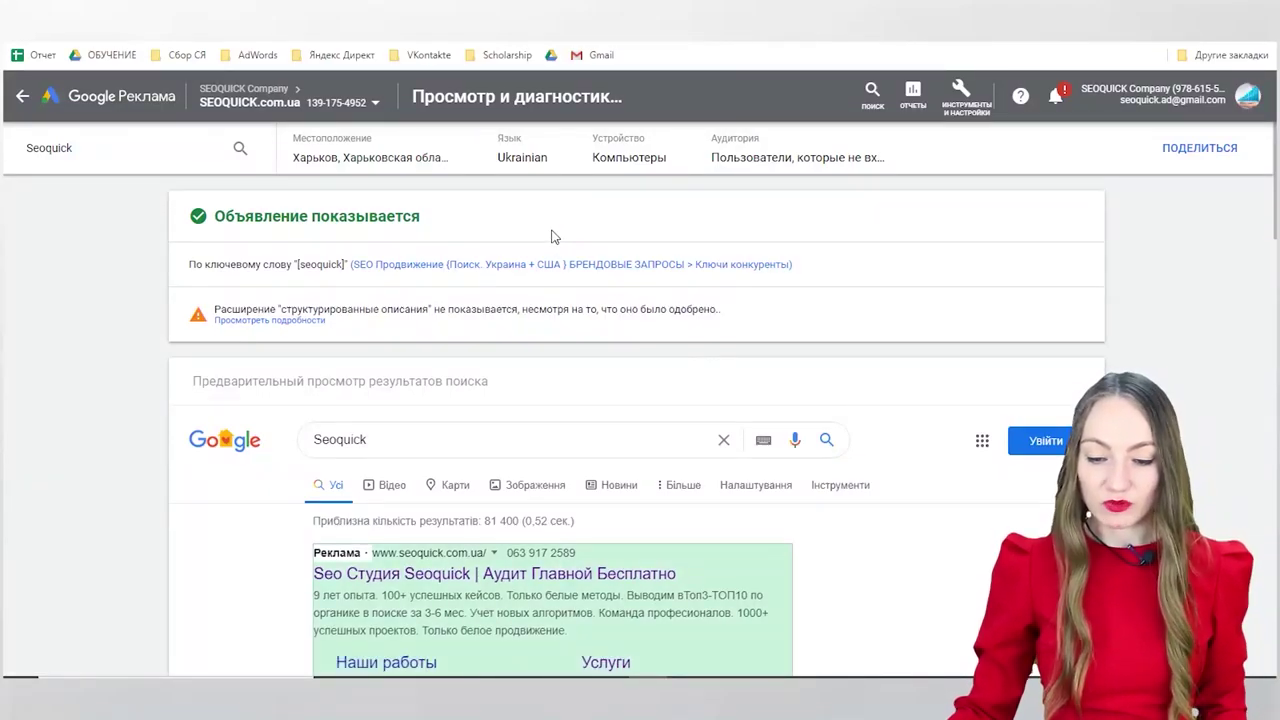
scroll(911, 357, down, 2)
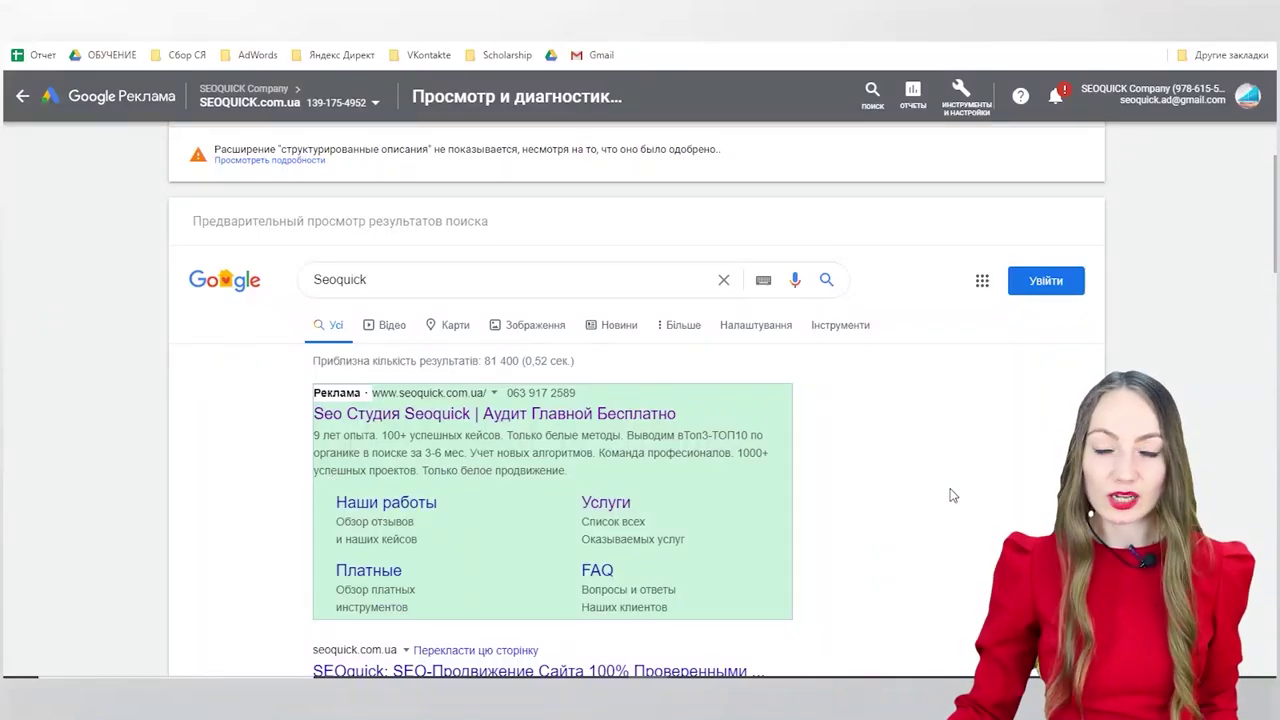
scroll(952, 495, down, 2)
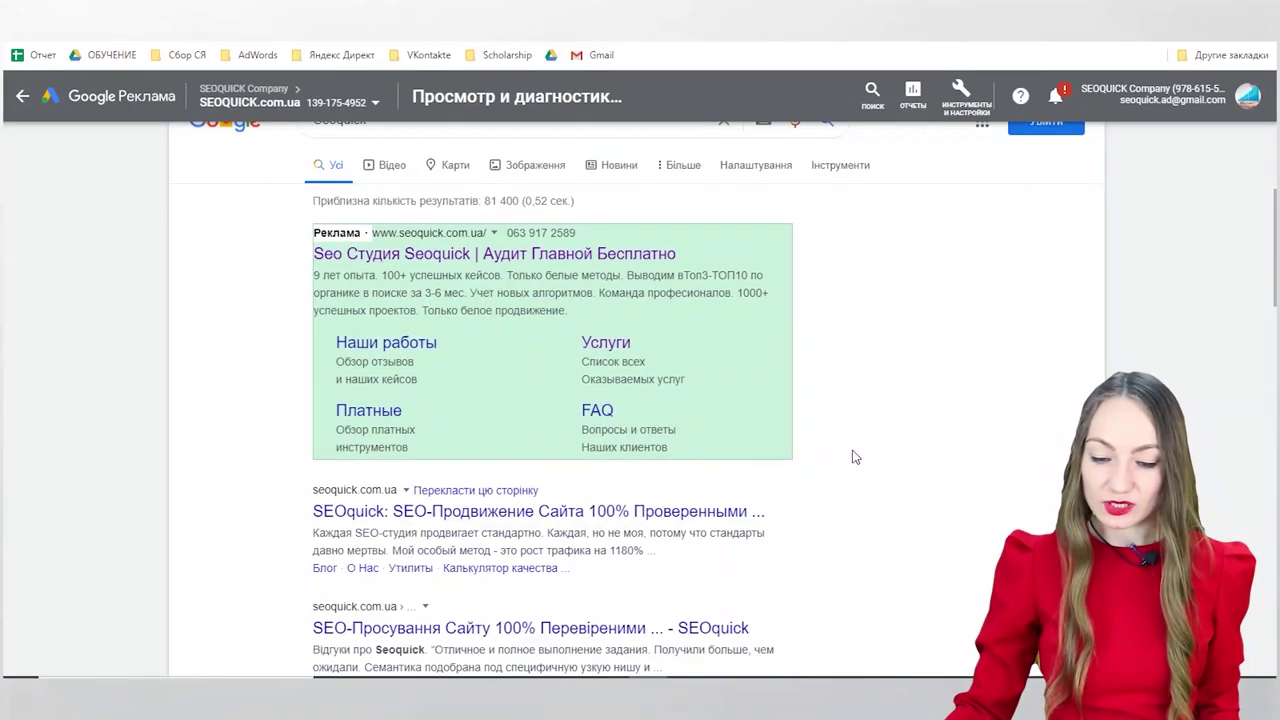
scroll(856, 455, up, 1)
scroll(948, 443, up, 3)
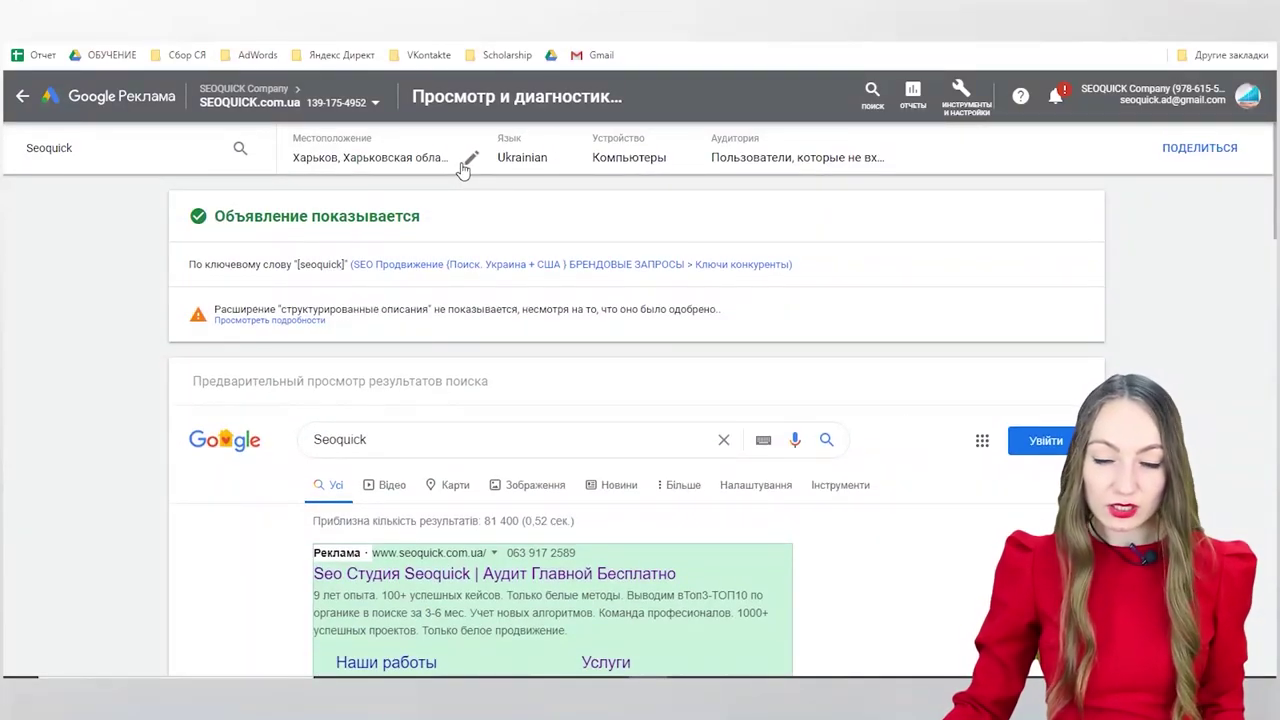
Step: Set the ad preview location to the city of Odessa (Одесса, Одесская область, Украина)
click(462, 165)
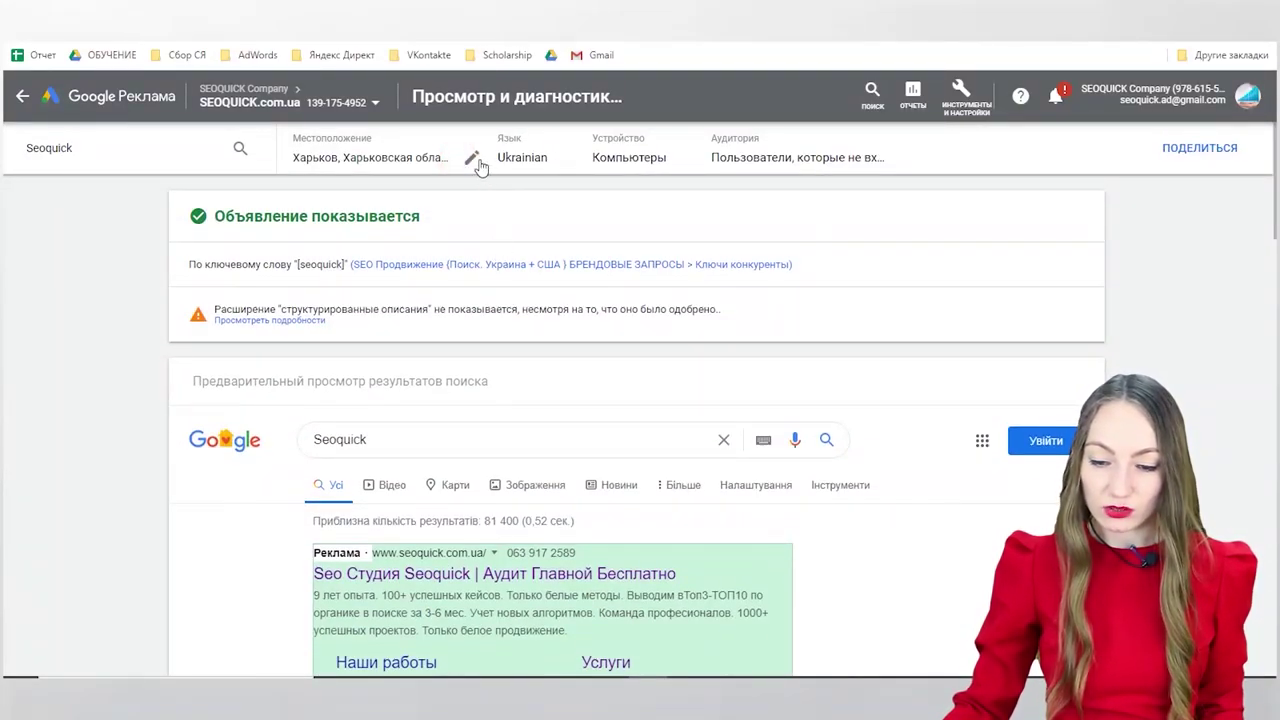
click(475, 160)
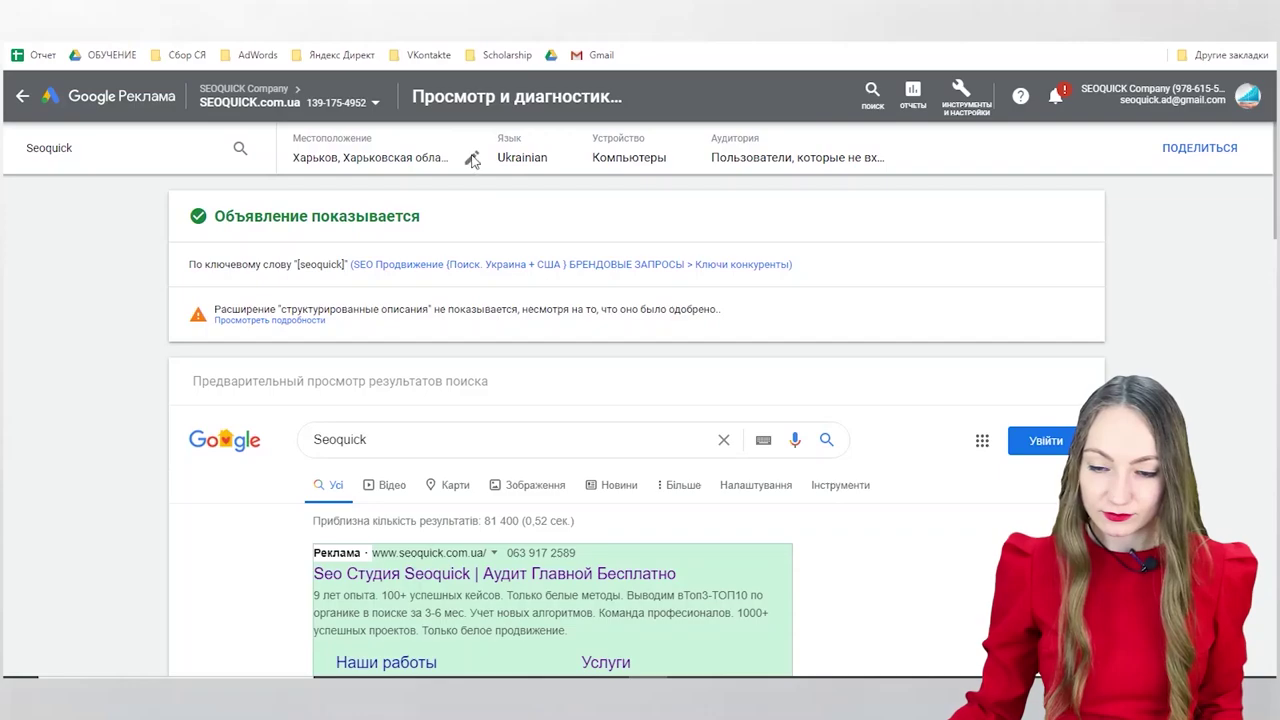
click(473, 161)
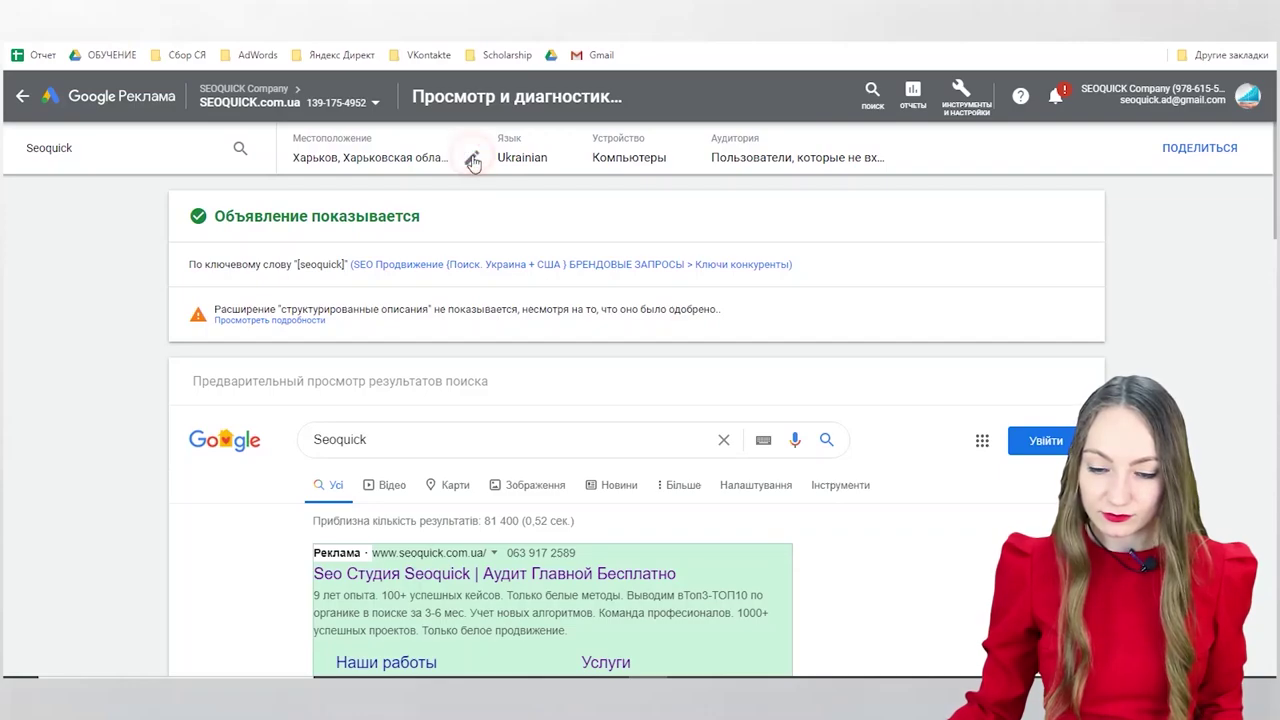
click(473, 161)
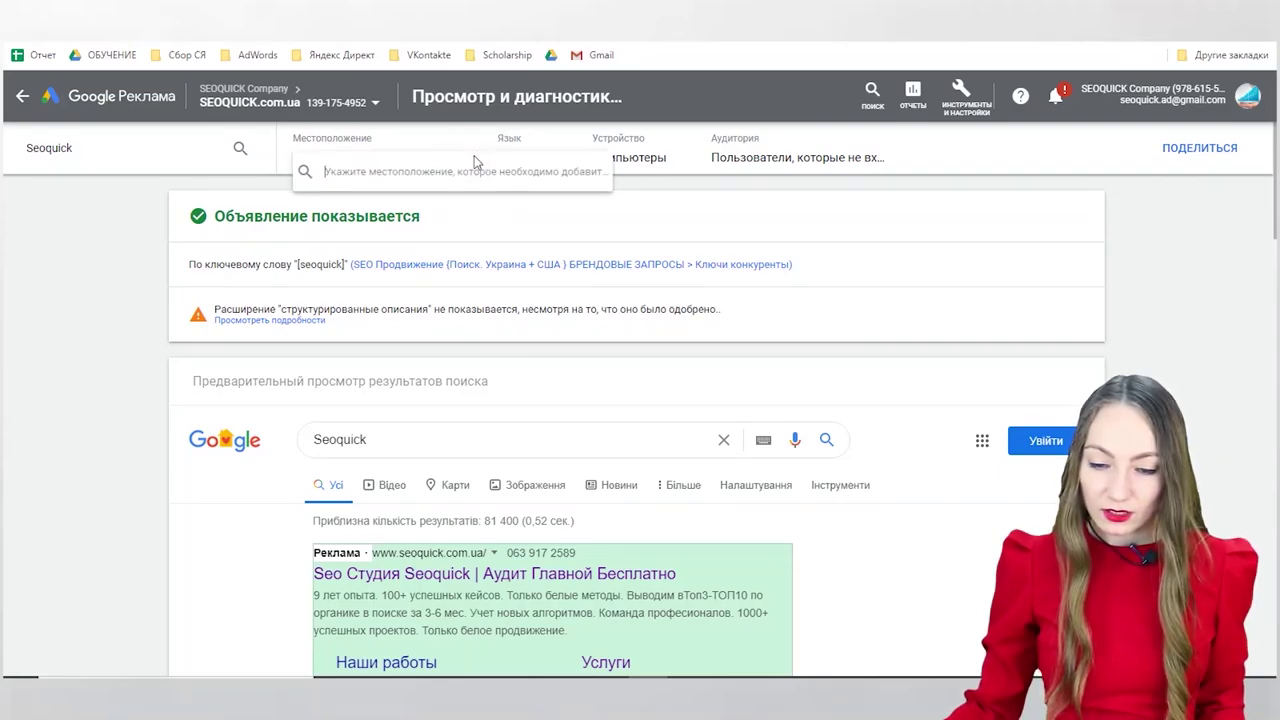
text(д)
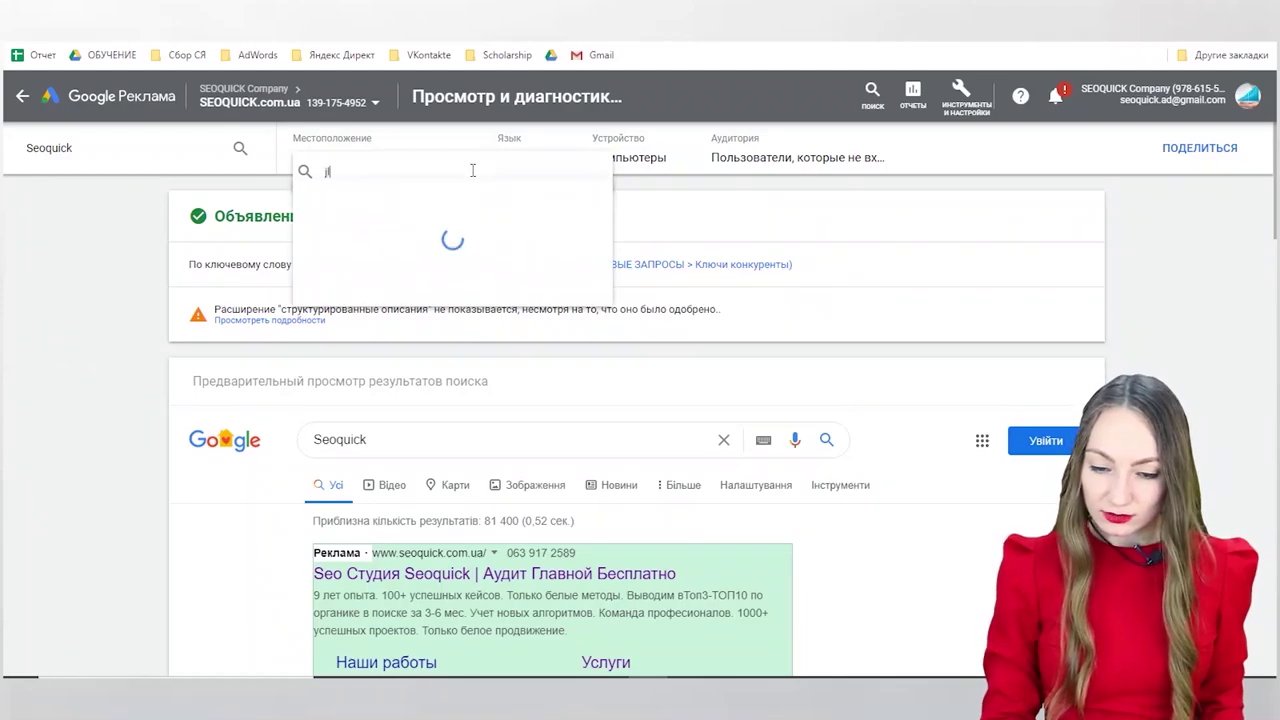
key(BackSpace)
text(оде)
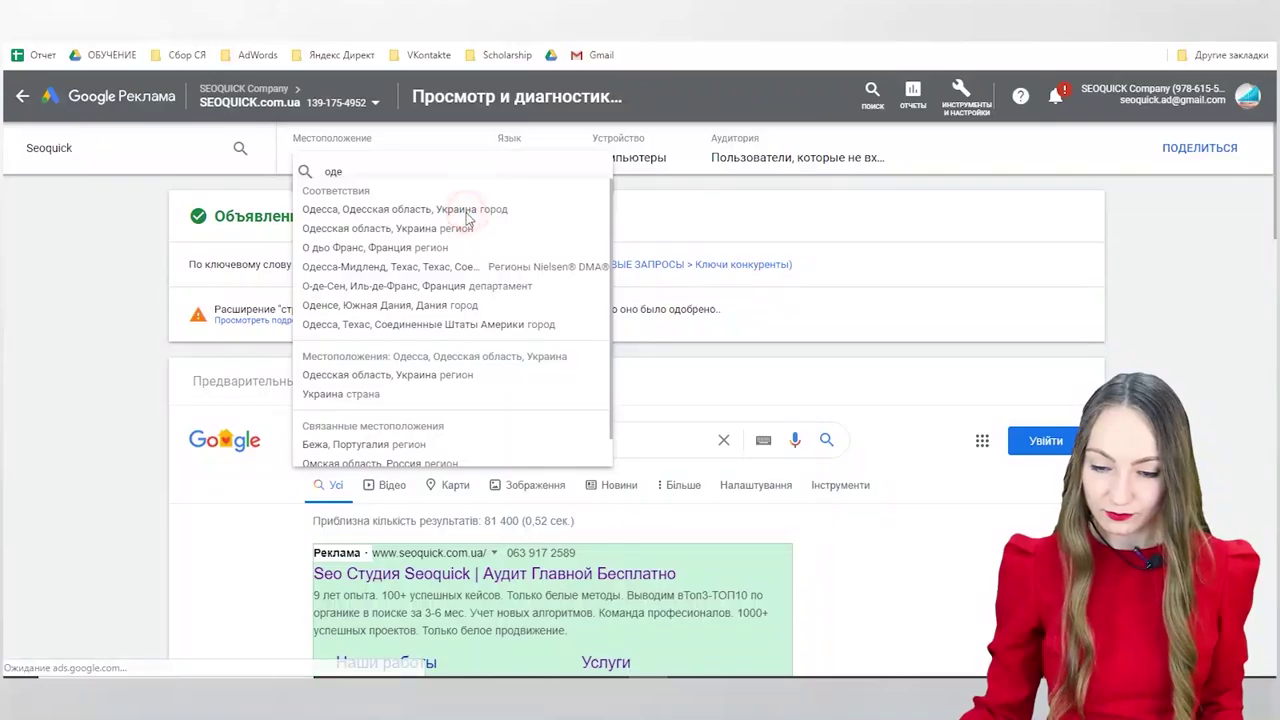
click(465, 211)
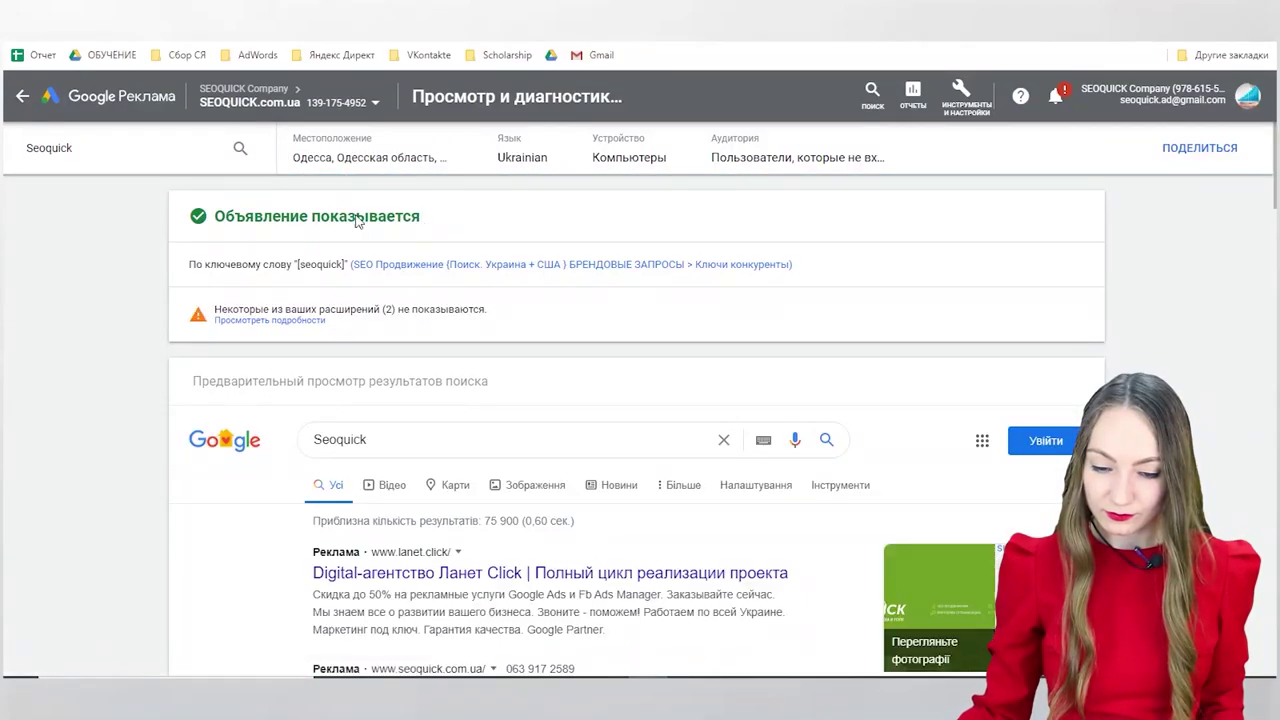
Step: Examine the desktop search results preview for Odessa, comparing the highlighted Seoquick ad with the competitor's ad, organic results and company card
scroll(688, 291, down, 3)
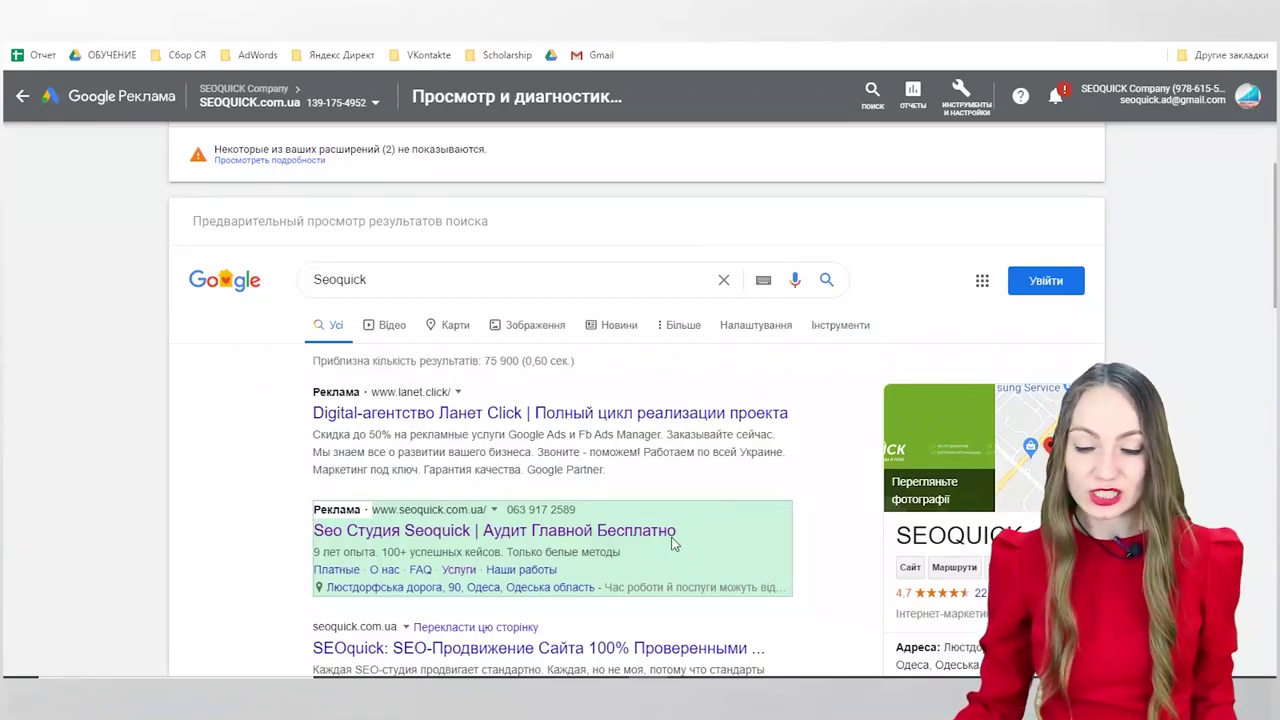
scroll(745, 555, down, 2)
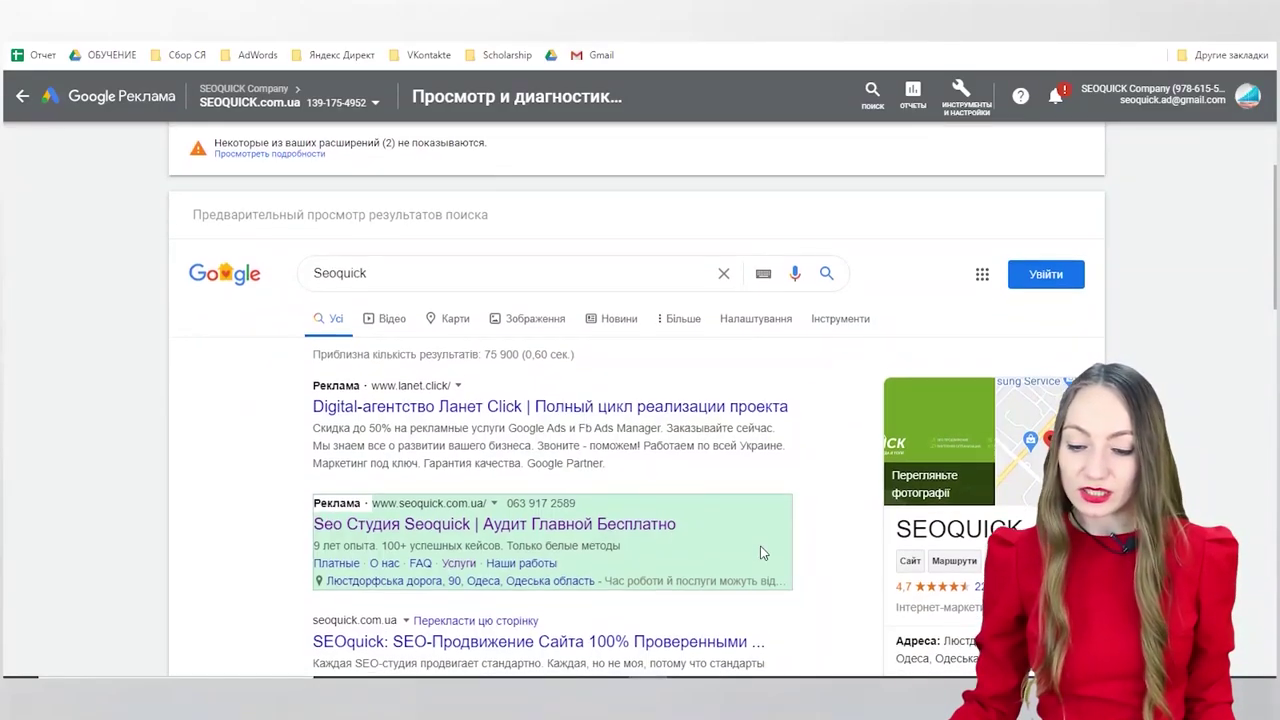
scroll(770, 550, up, 1)
scroll(770, 550, down, 1)
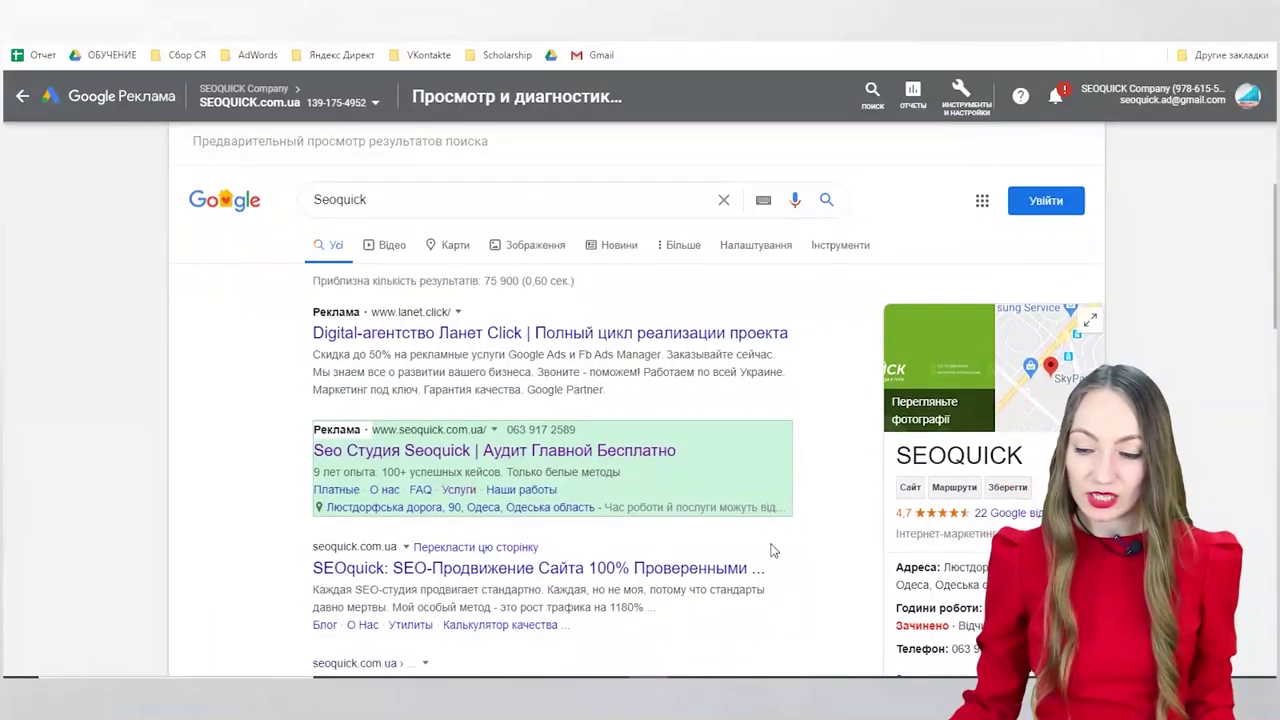
scroll(876, 475, down, 2)
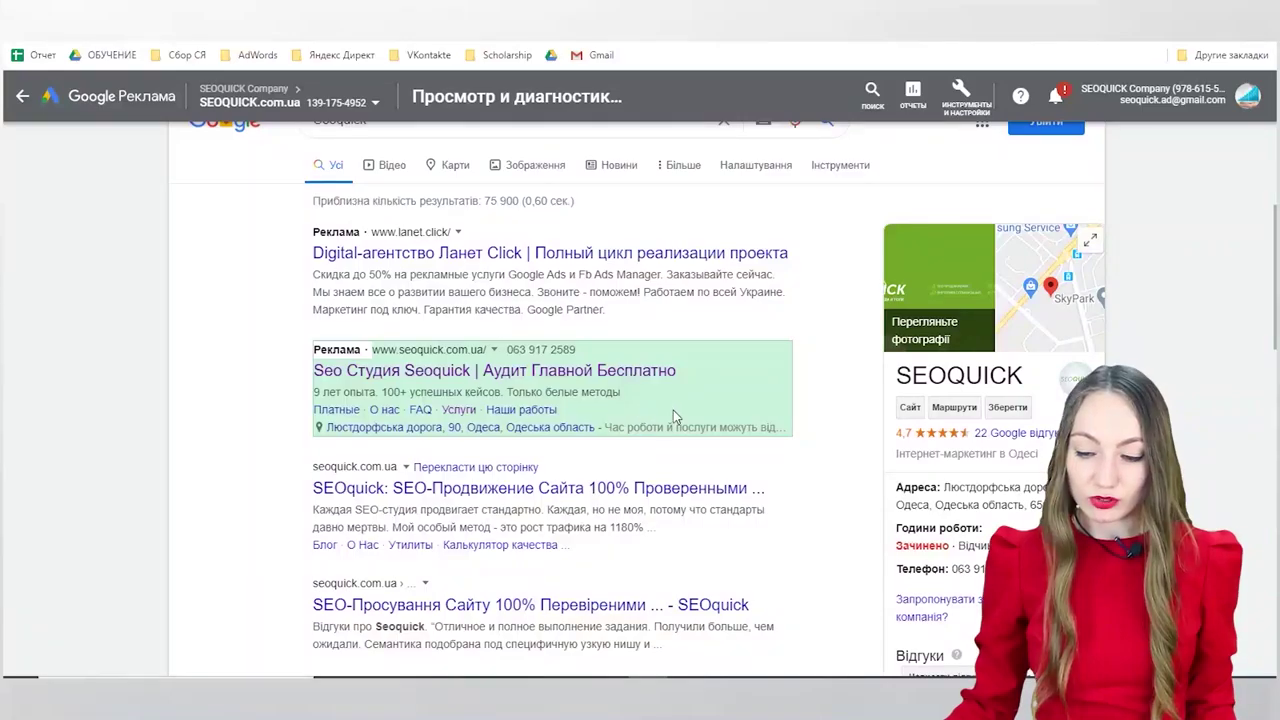
scroll(673, 410, up, 2)
scroll(673, 410, up, 4)
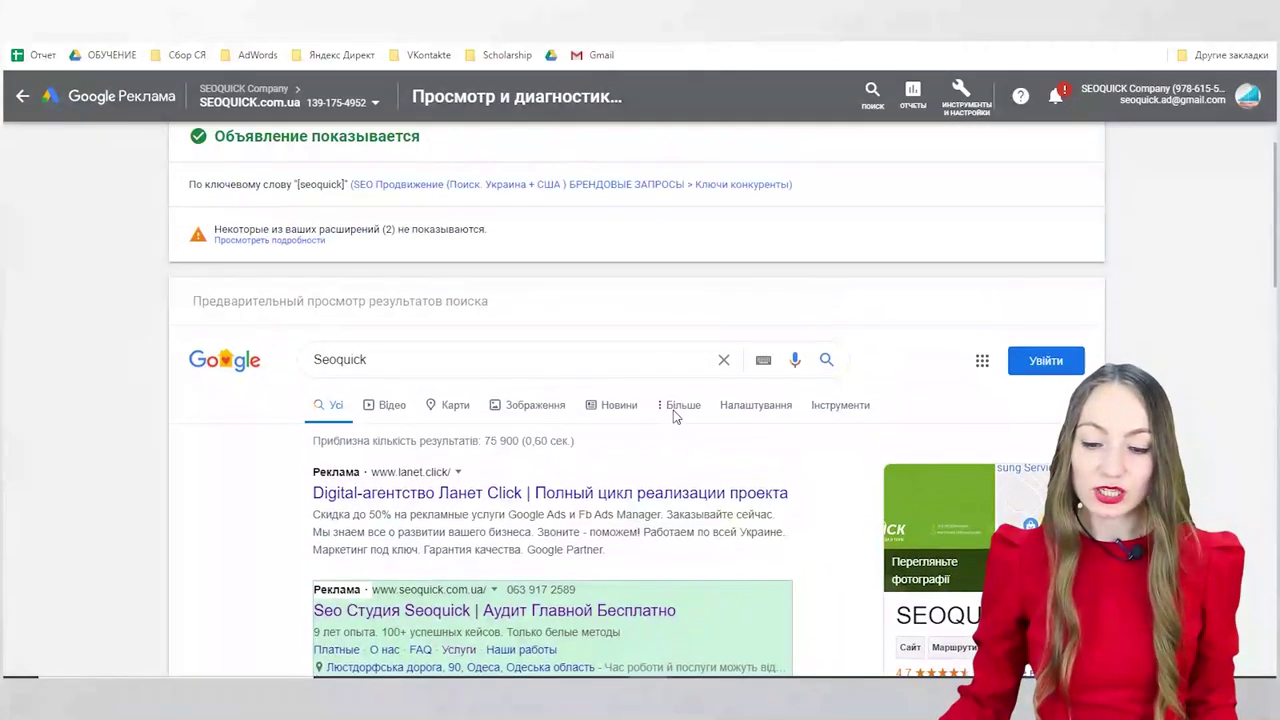
scroll(333, 275, up, 2)
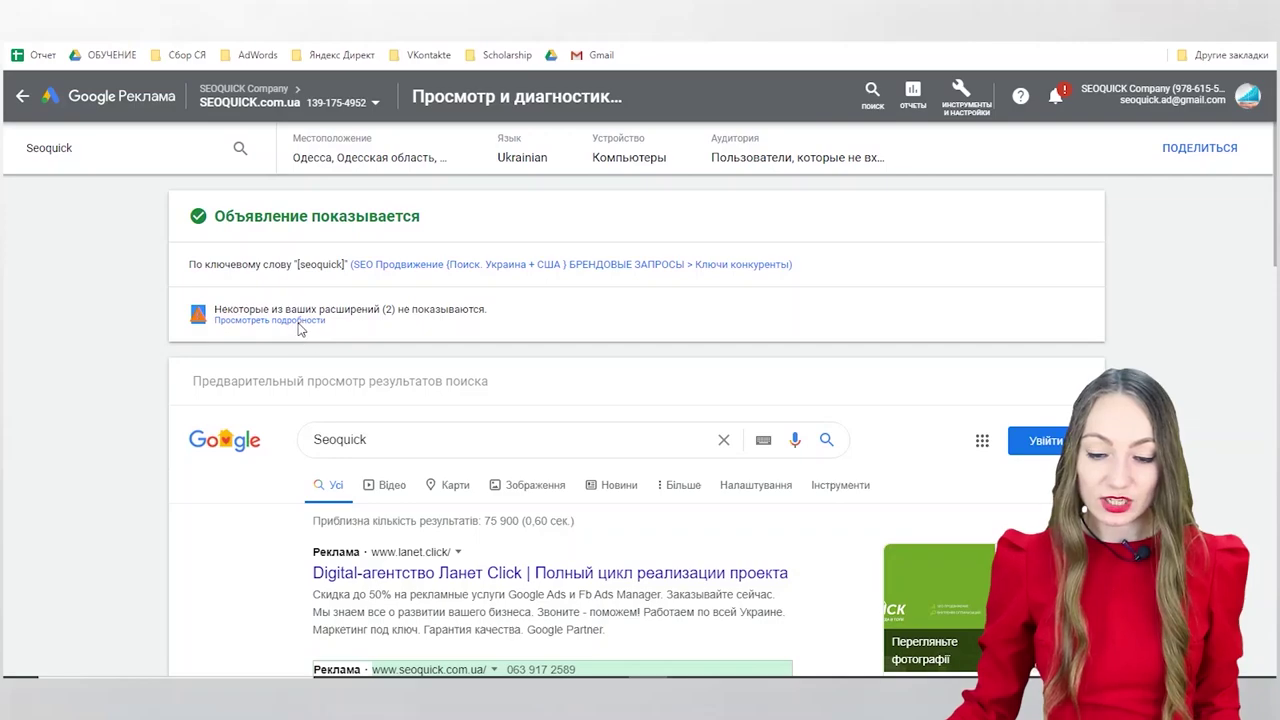
Step: Expand the details on extensions that are not showing and read the help article for callouts (Уточнения), closing it when done
click(299, 321)
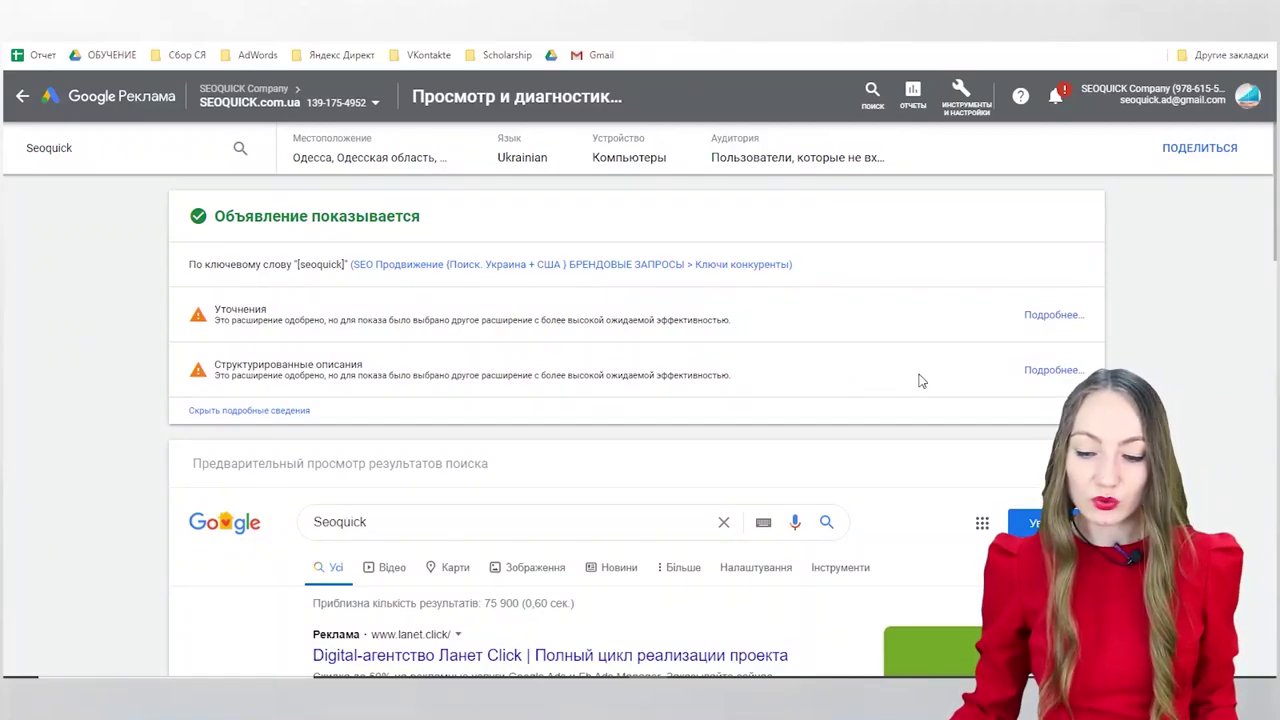
click(1058, 317)
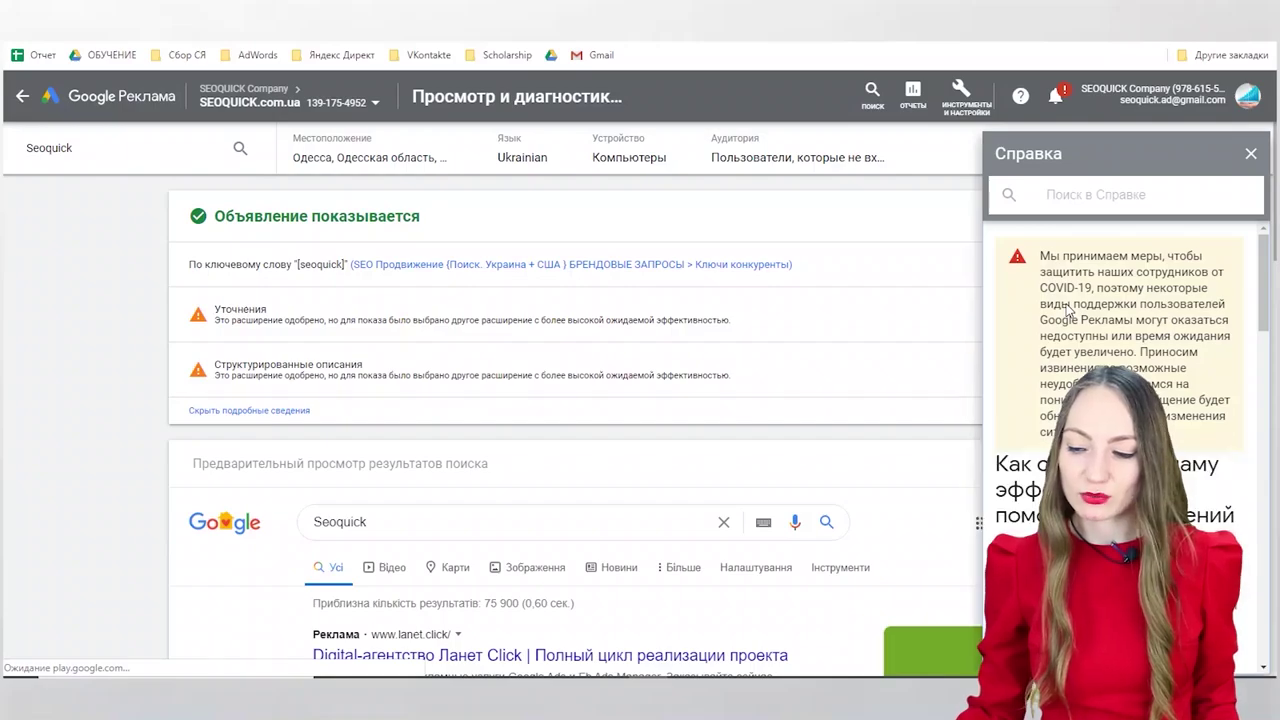
scroll(1222, 428, down, 3)
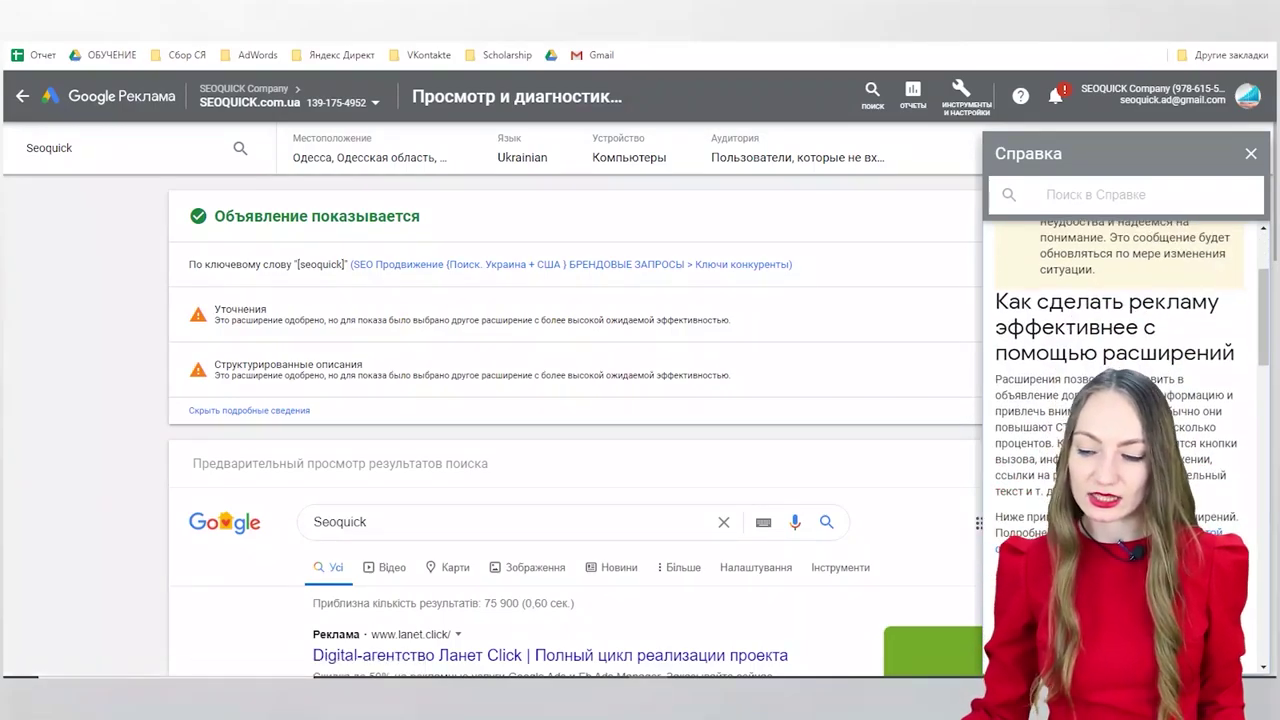
scroll(1222, 428, down, 3)
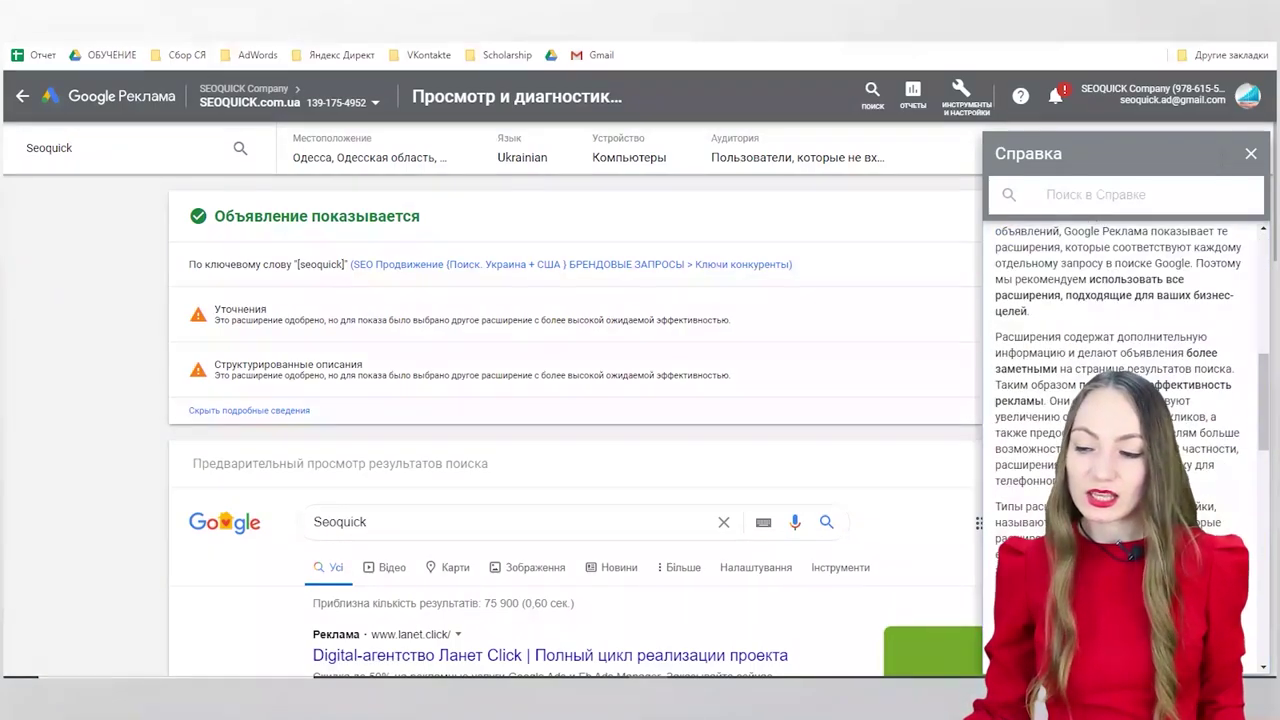
click(1250, 156)
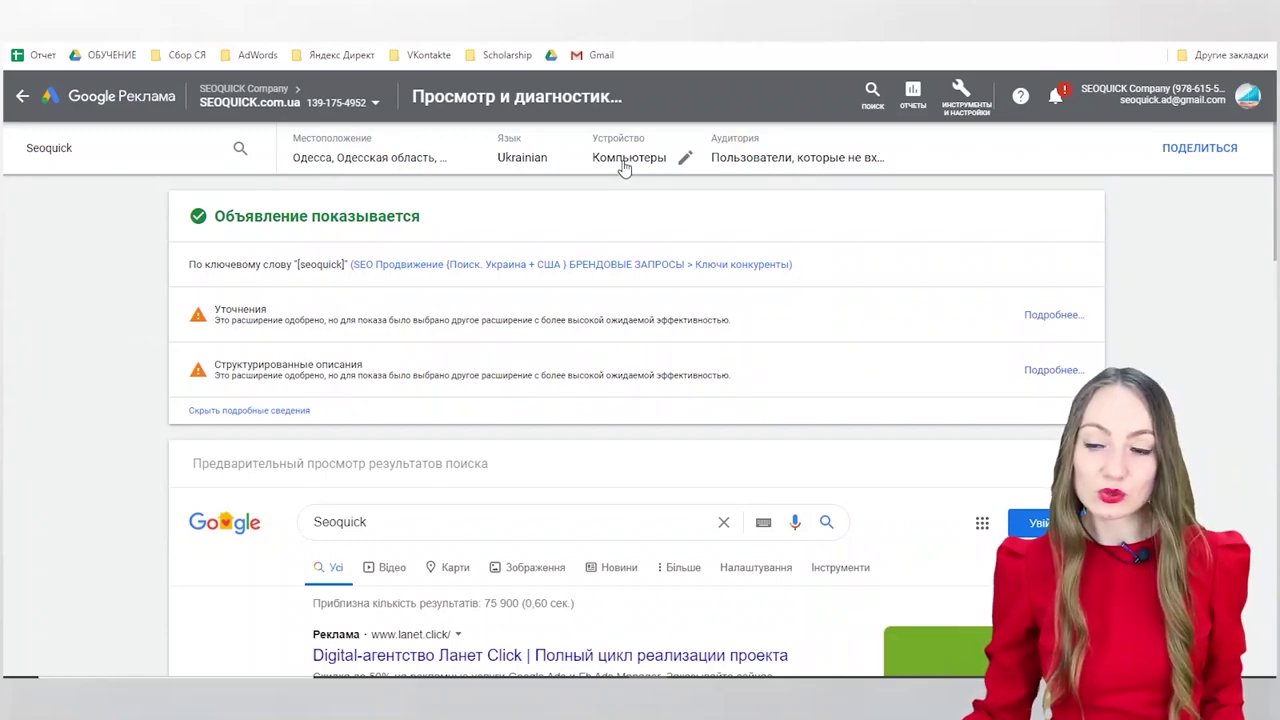
click(780, 162)
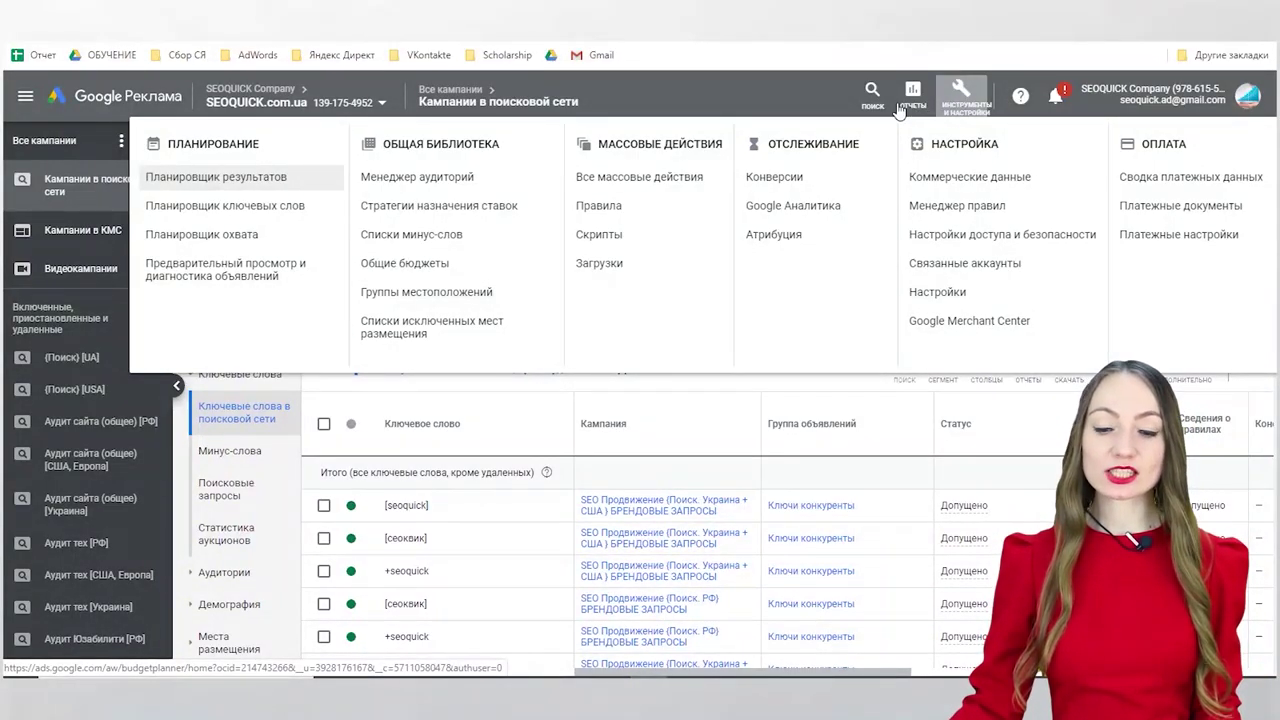
Step: Open the Audience manager (Менеджер аудиторий) and review the remarketing lists' size columns for Search, YouTube, Display (КМС) and Gmail
click(469, 177)
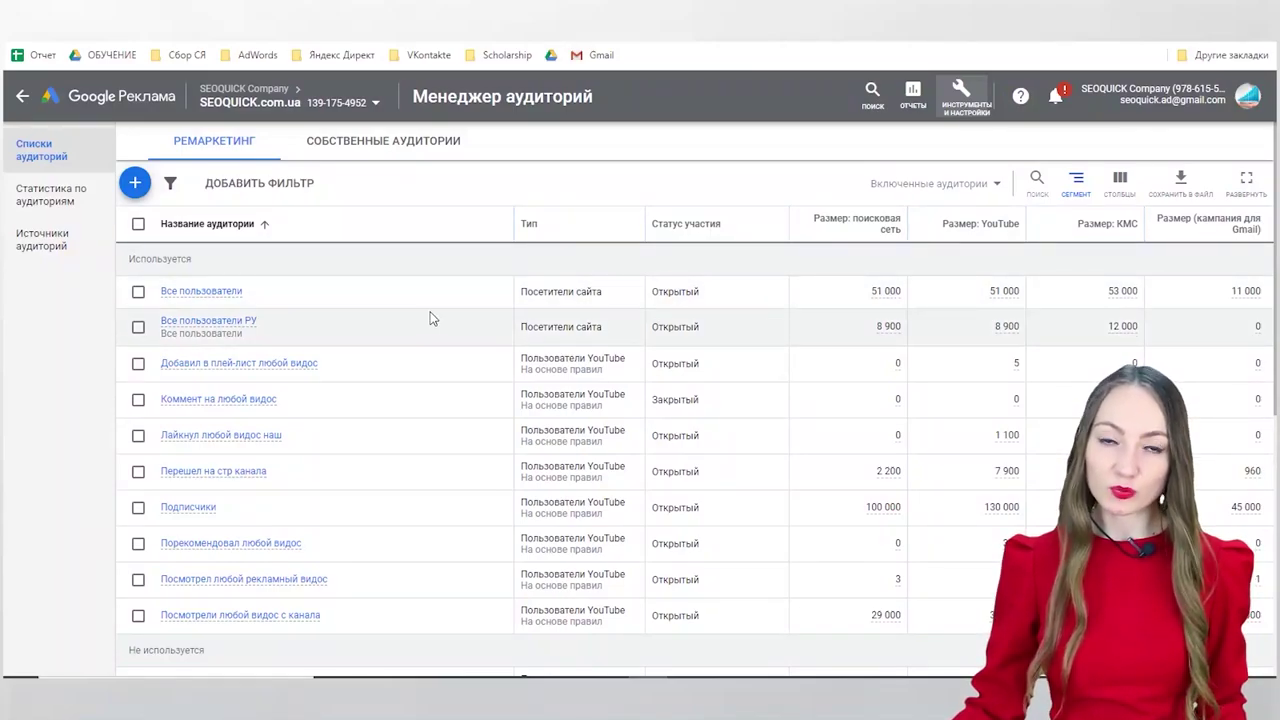
scroll(430, 318, down, 2)
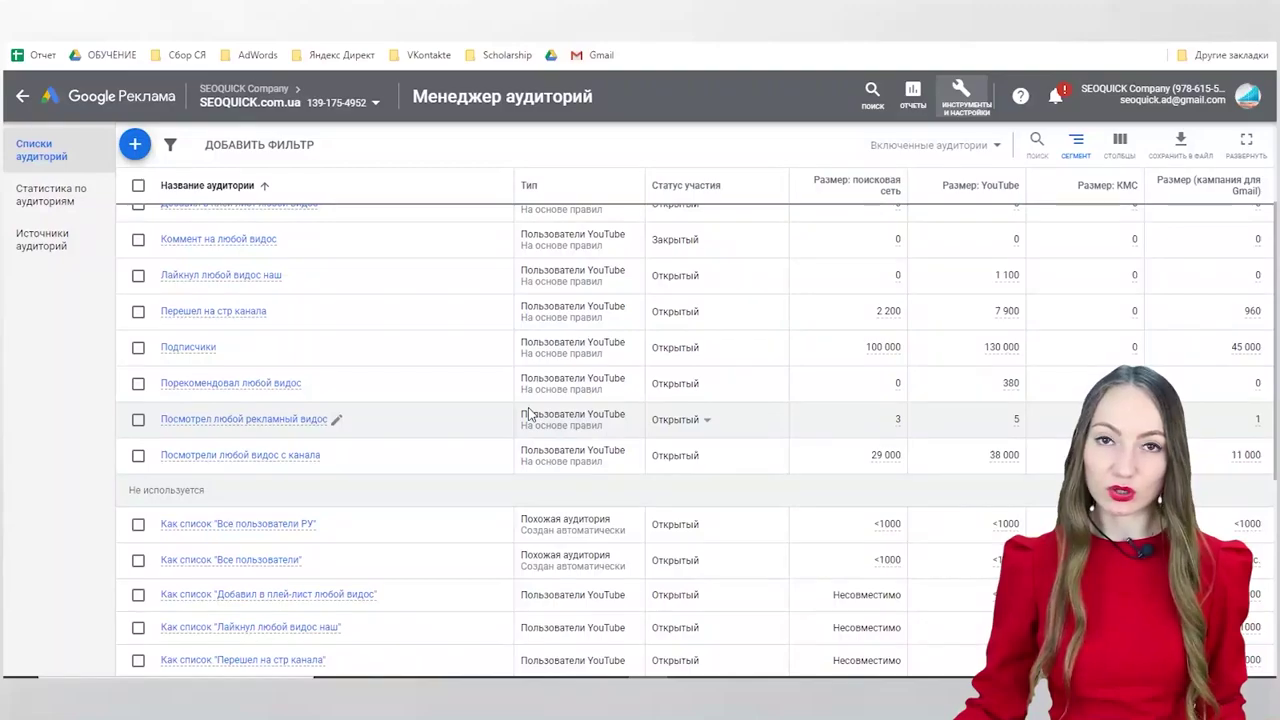
scroll(530, 415, up, 3)
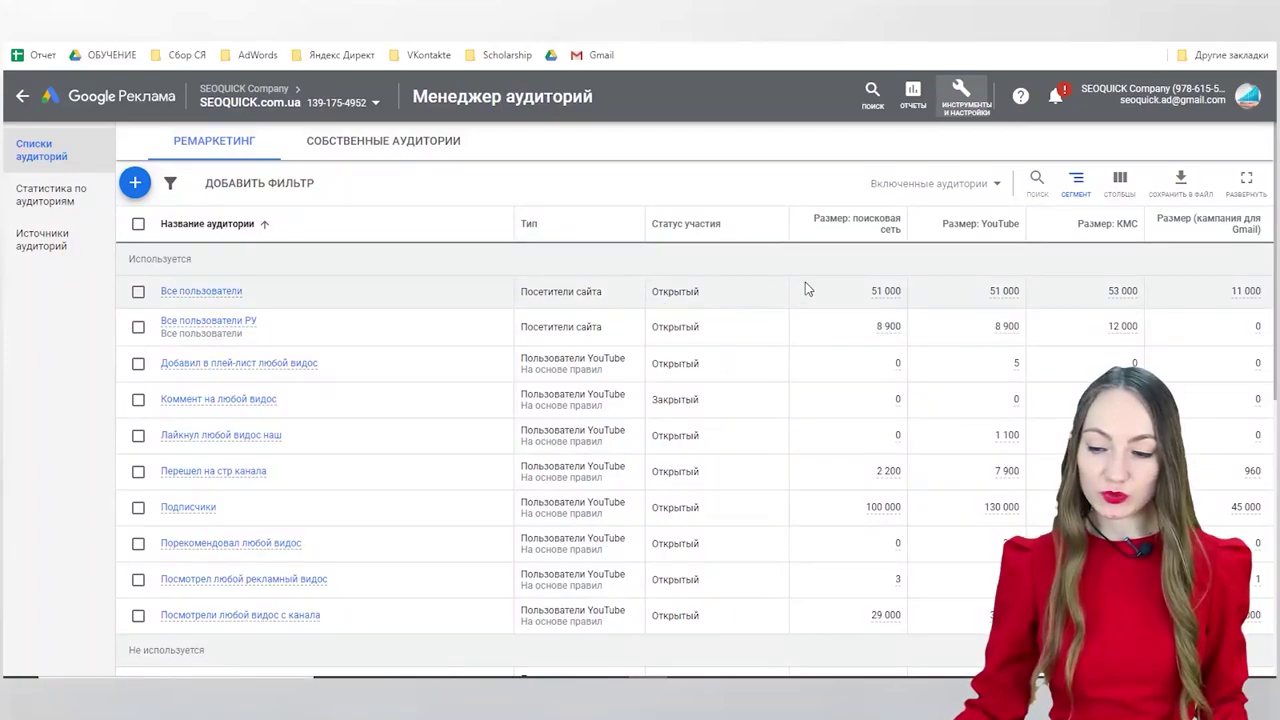
mouse_move(863, 233)
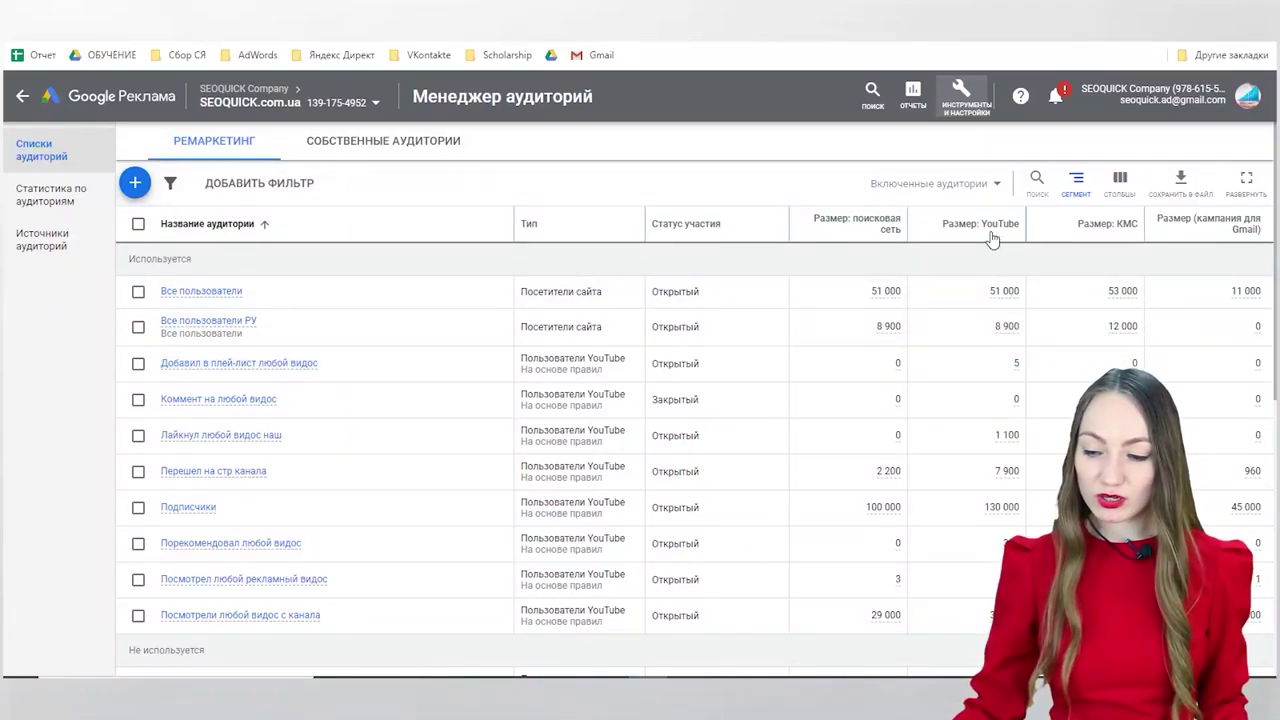
mouse_move(991, 234)
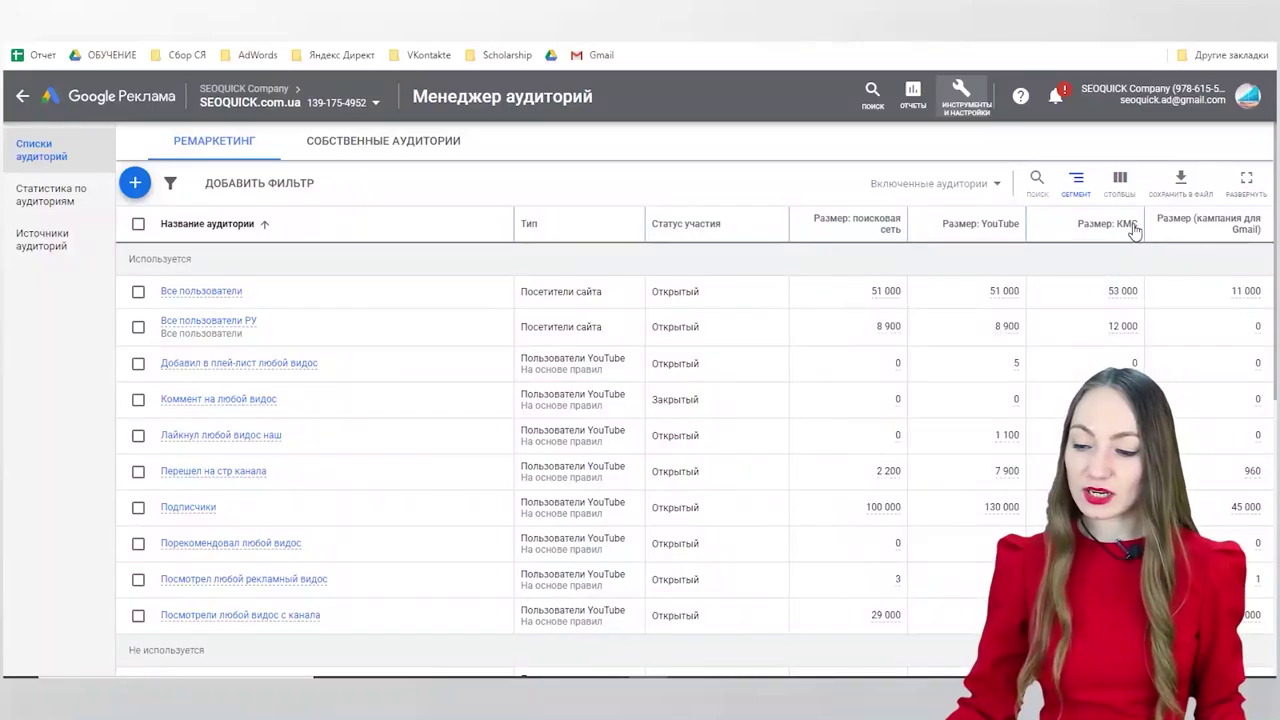
mouse_move(1108, 234)
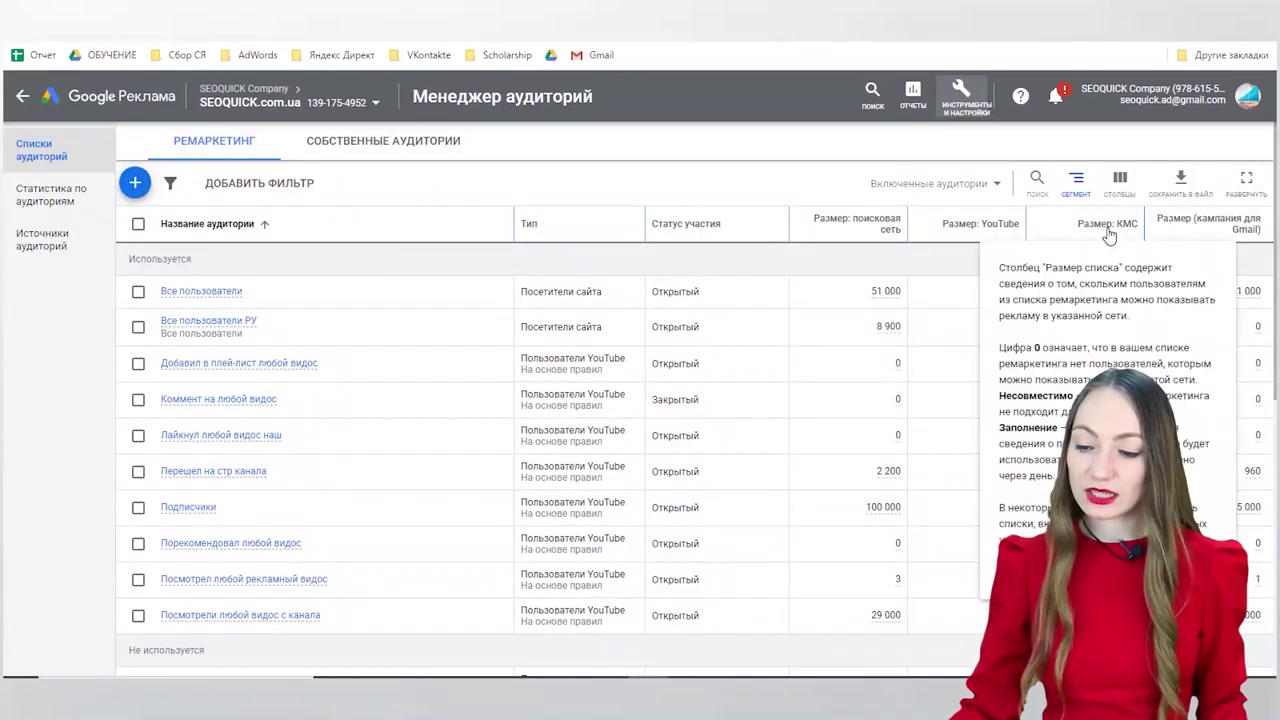
mouse_move(1232, 234)
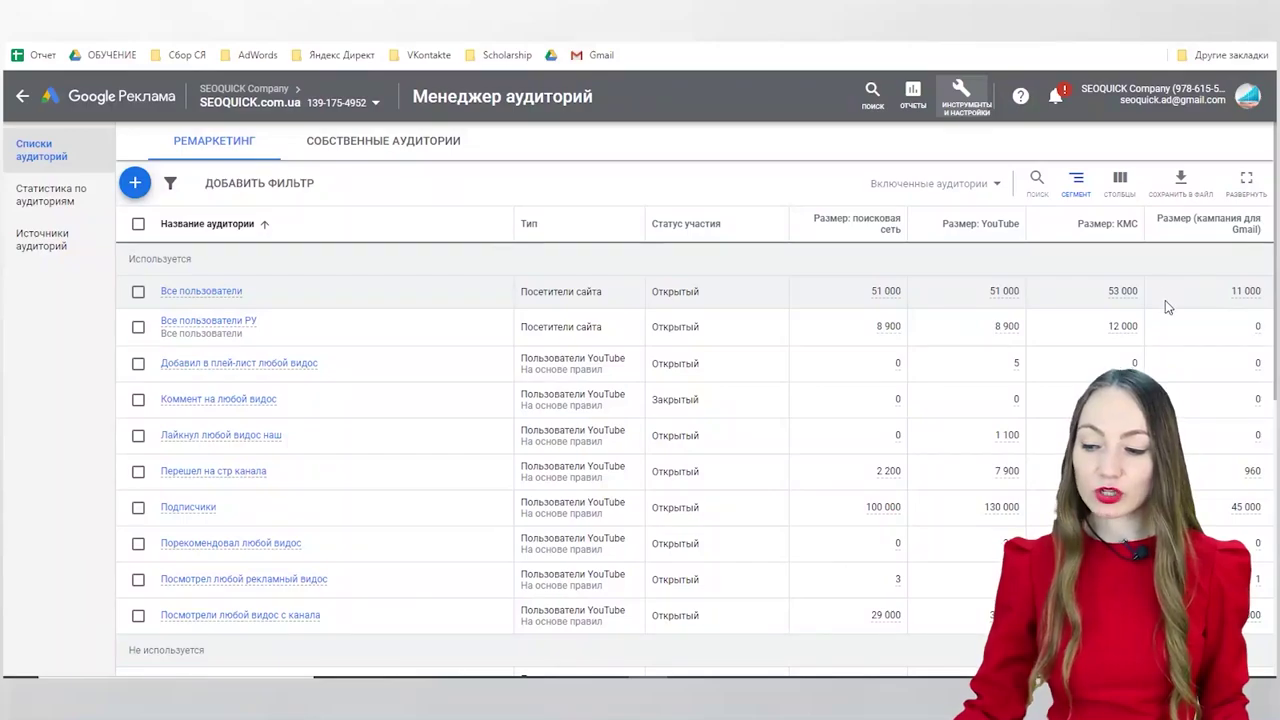
Step: Look through the used and unused remarketing audiences, including similar audiences, the customer list (КЛИЕНТЫ) and AdWords optimized list
scroll(1165, 300, down, 5)
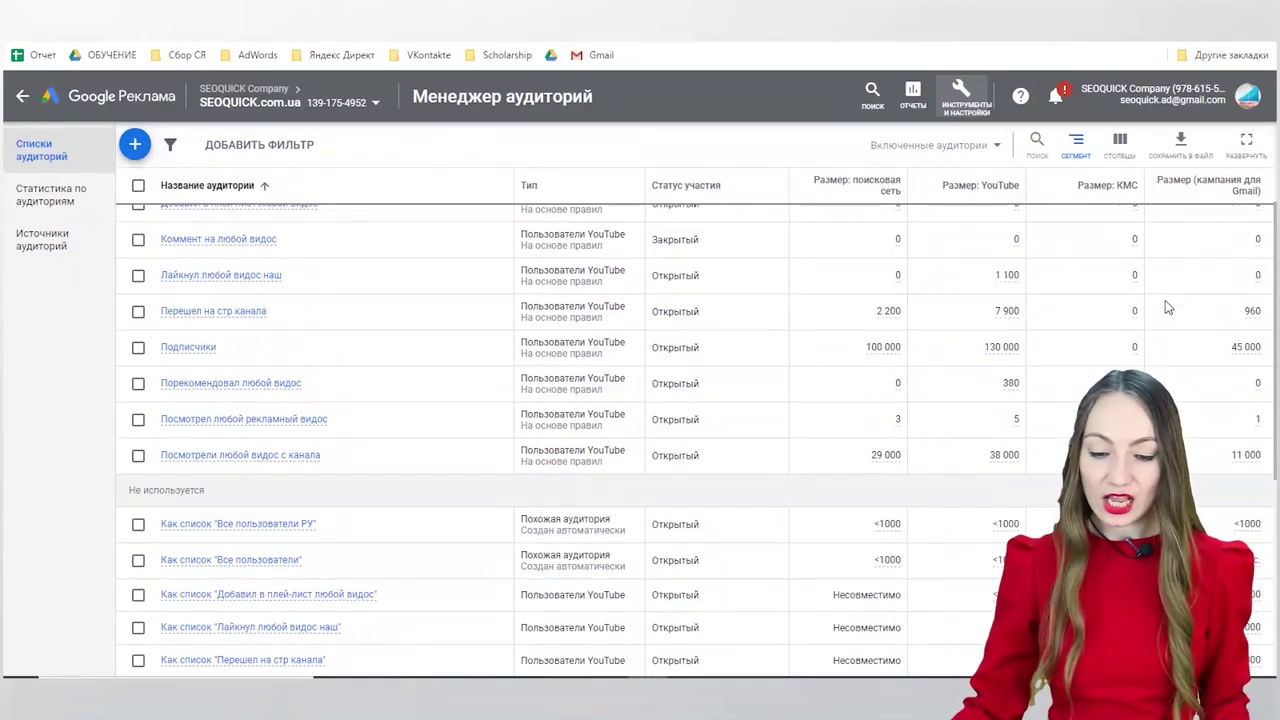
scroll(492, 403, down, 1)
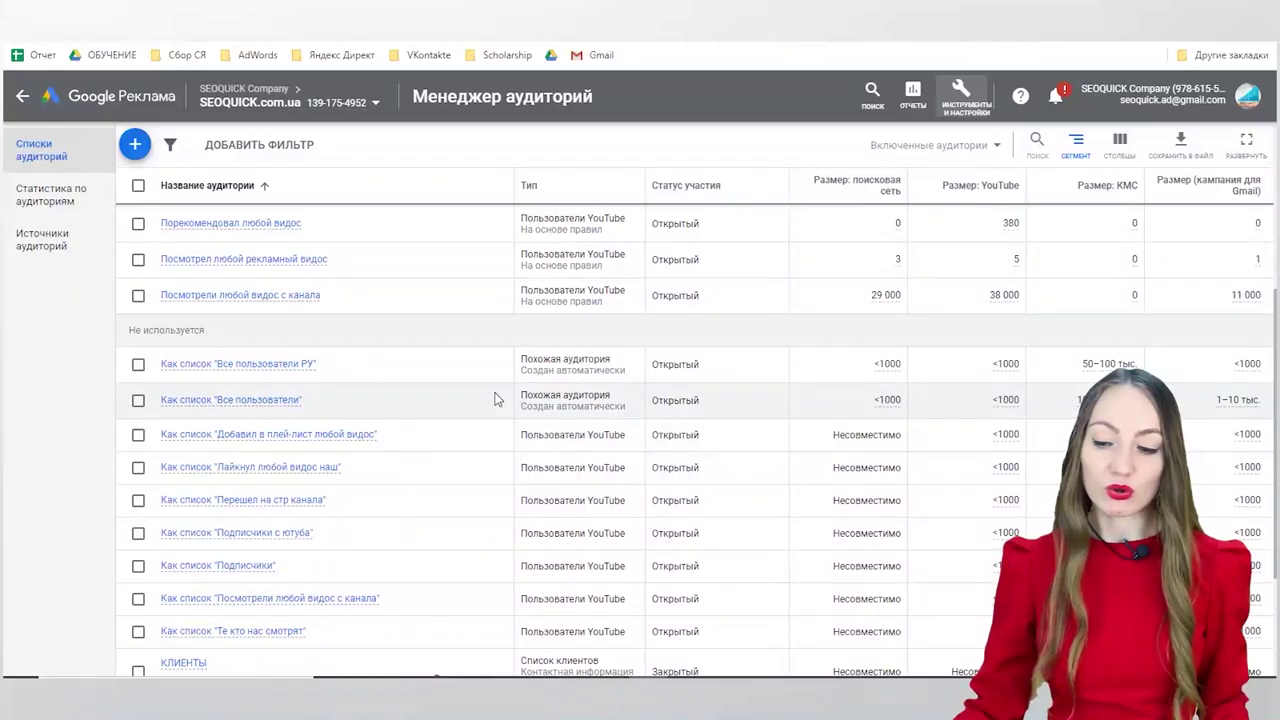
scroll(545, 393, down, 3)
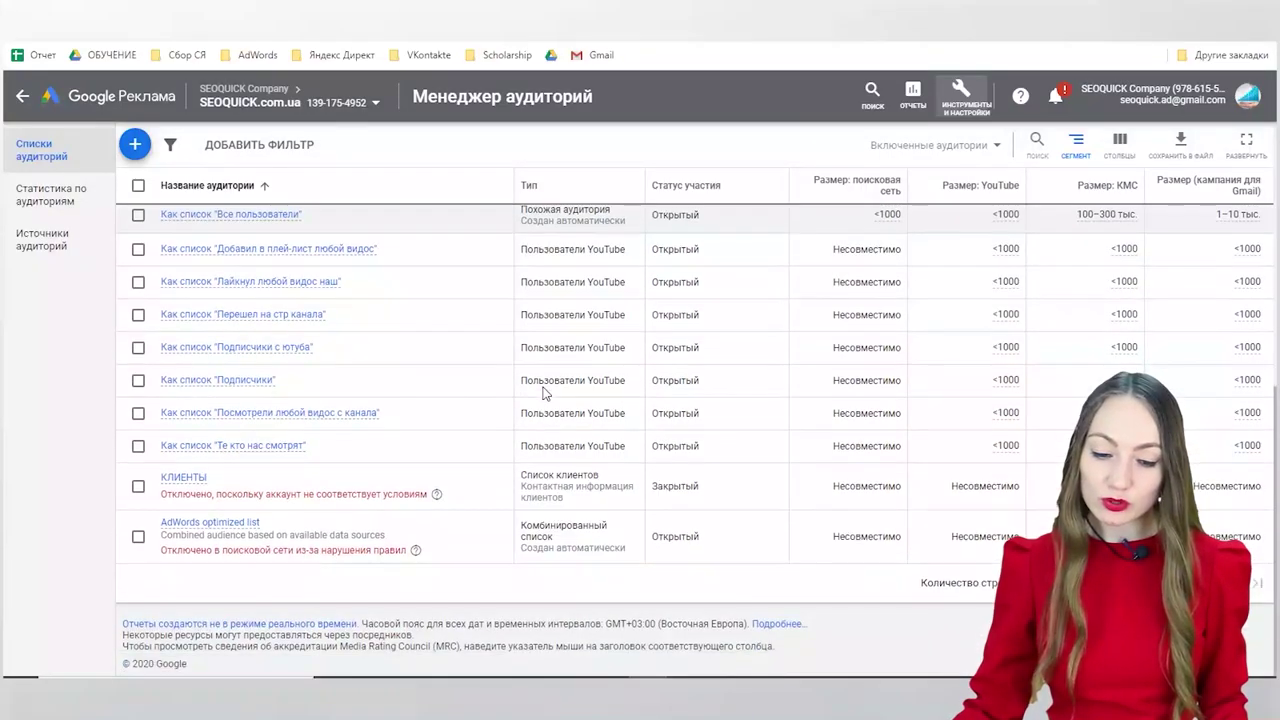
scroll(545, 393, up, 5)
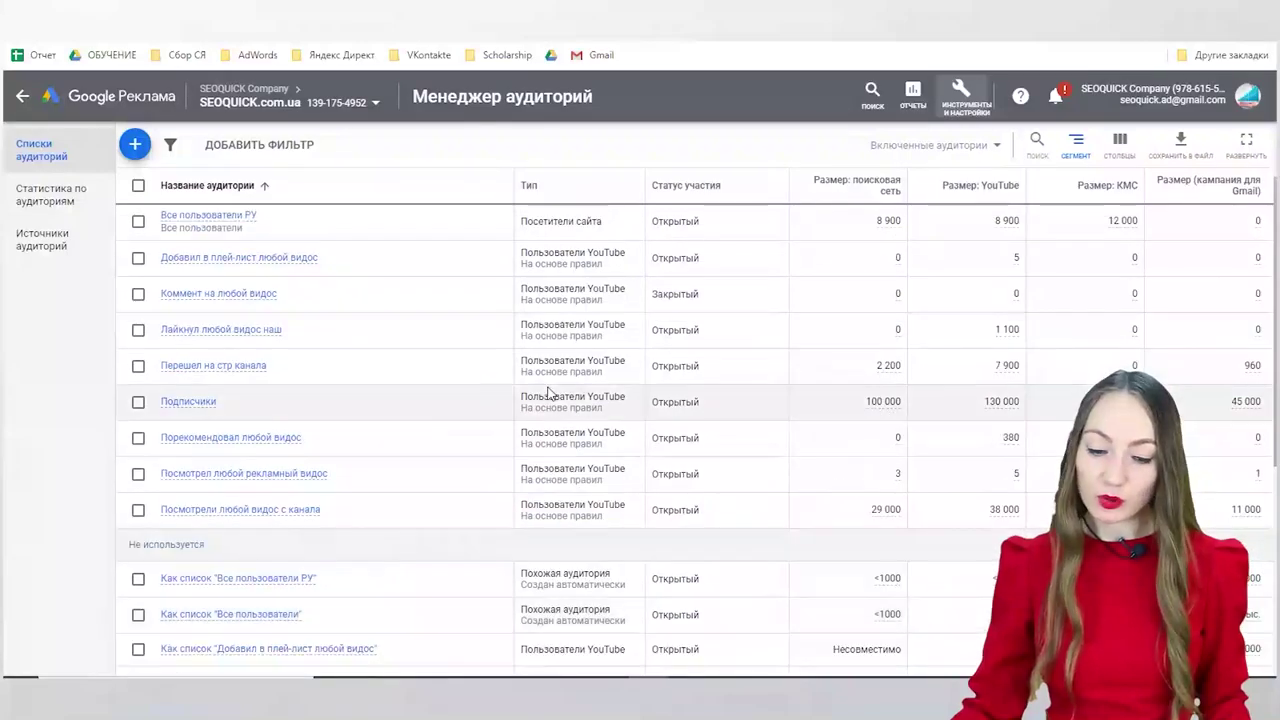
scroll(468, 370, down, 5)
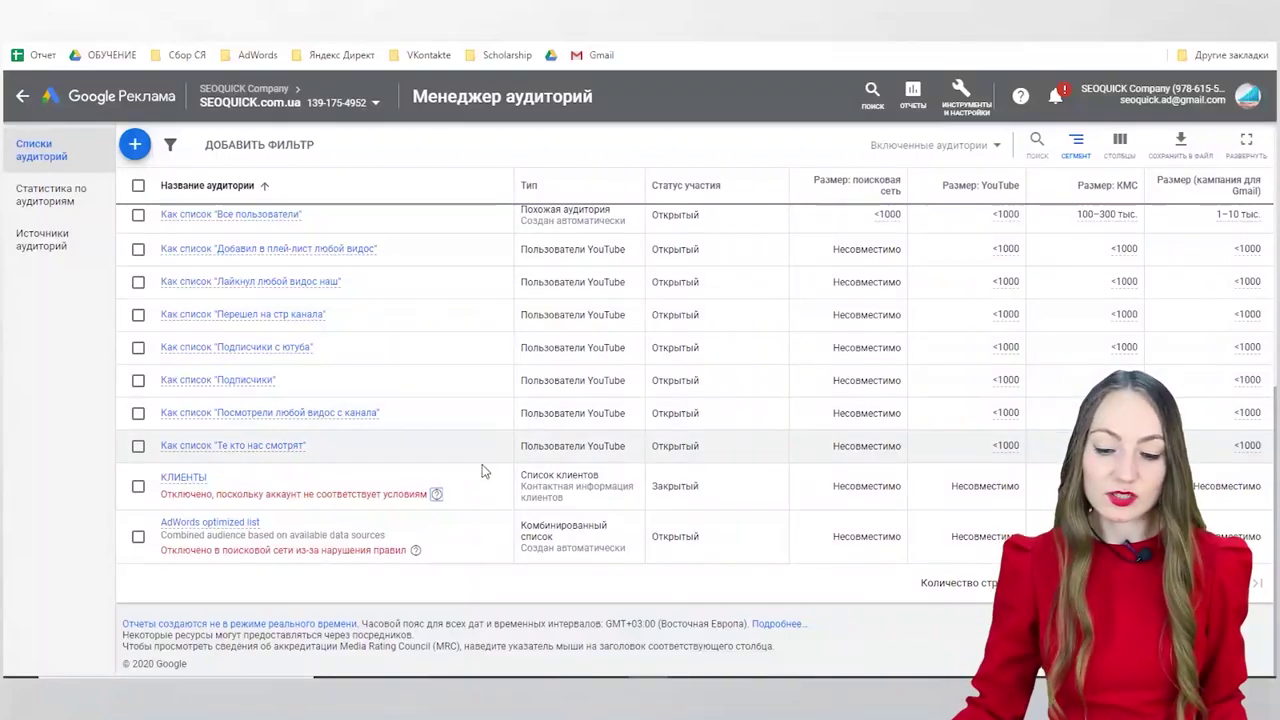
scroll(481, 470, up, 10)
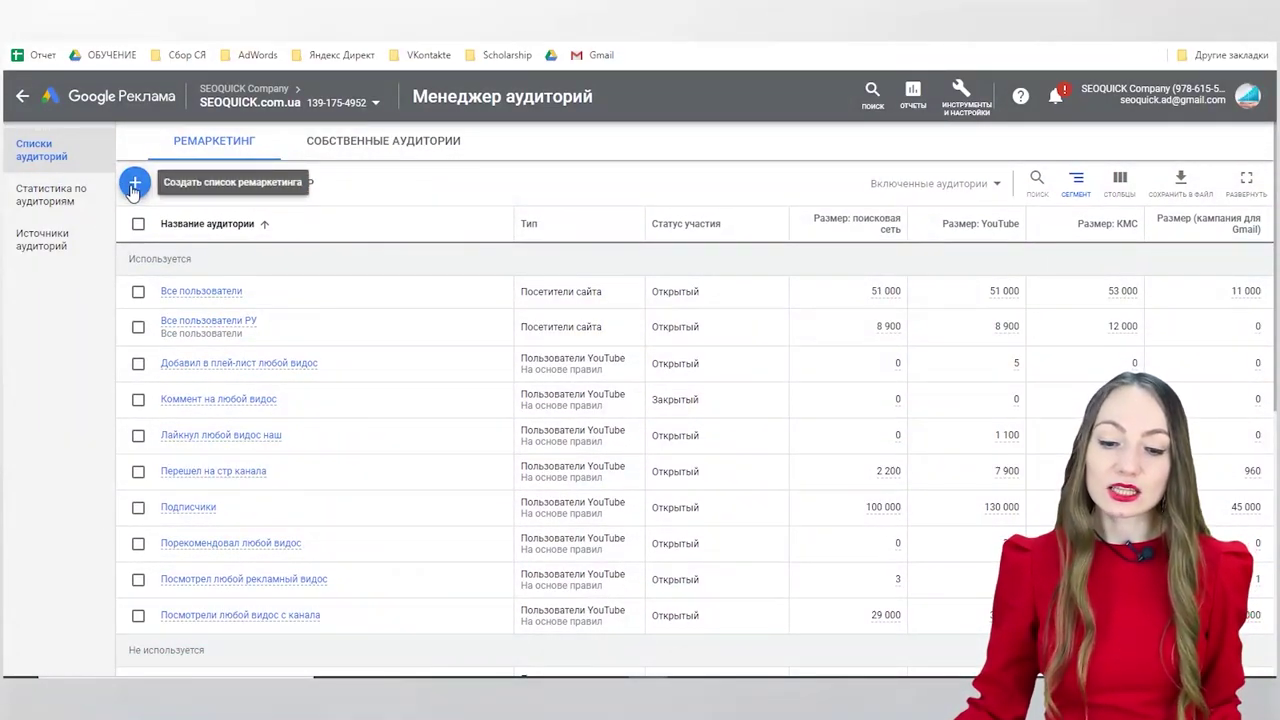
Step: Start a new remarketing list for website visitors (Посетители сайта) and name it "Тест. Посетители сайта"
click(135, 186)
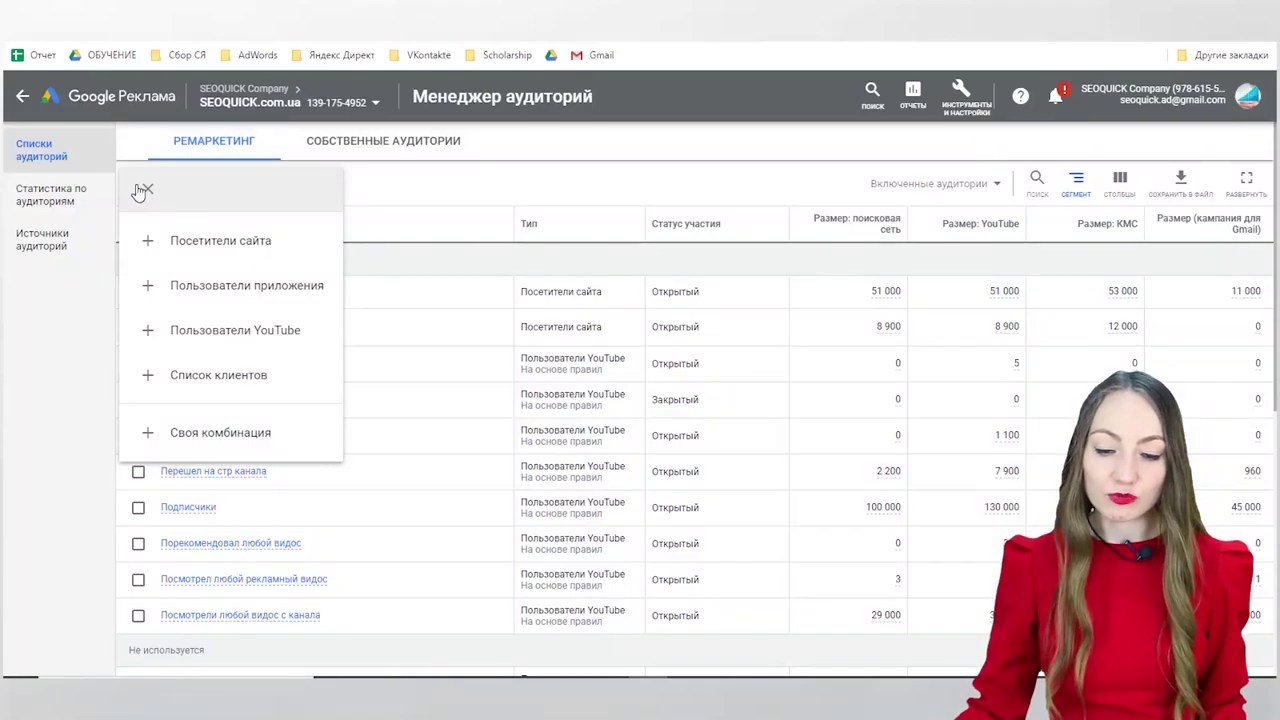
click(250, 245)
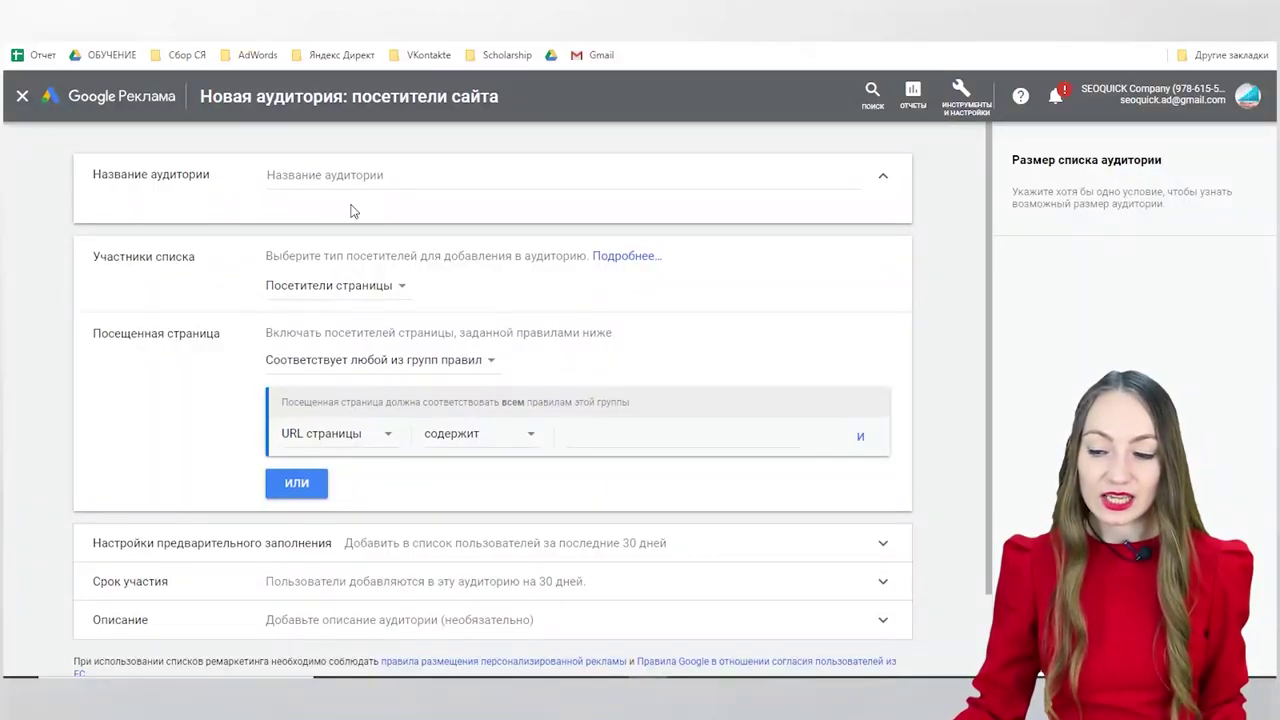
click(362, 177)
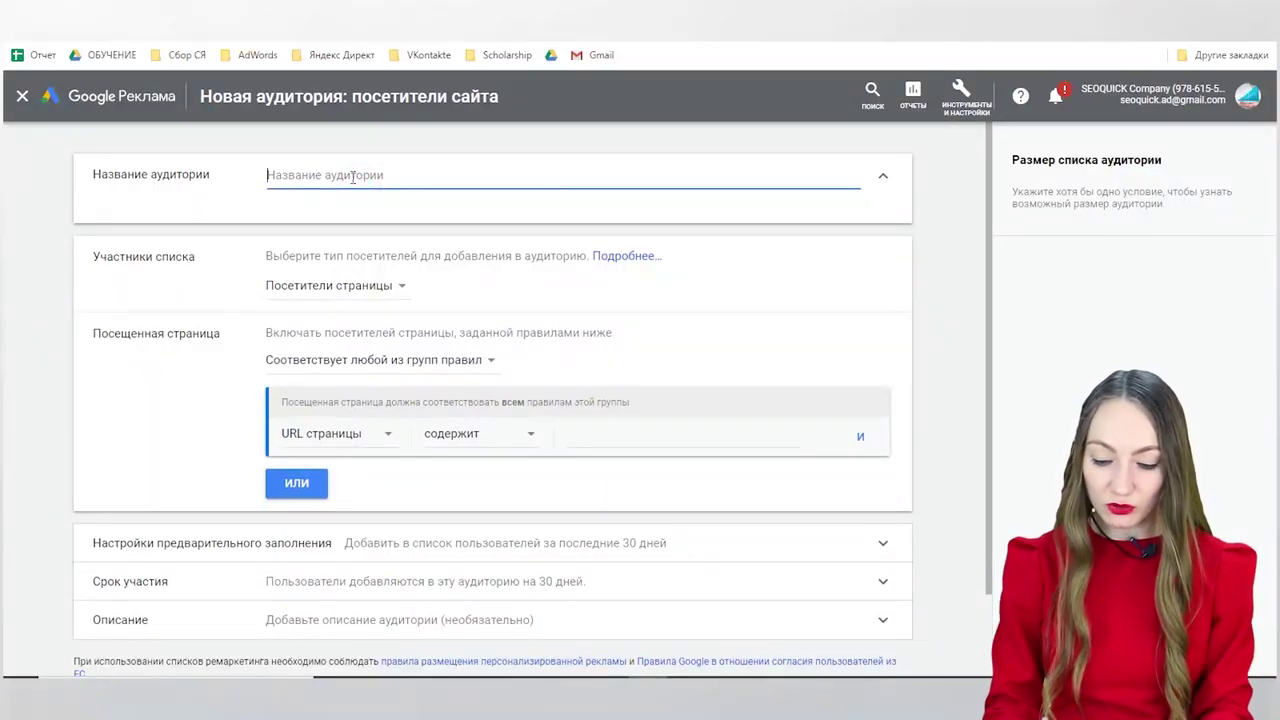
text(Тест. Посетители сайта)
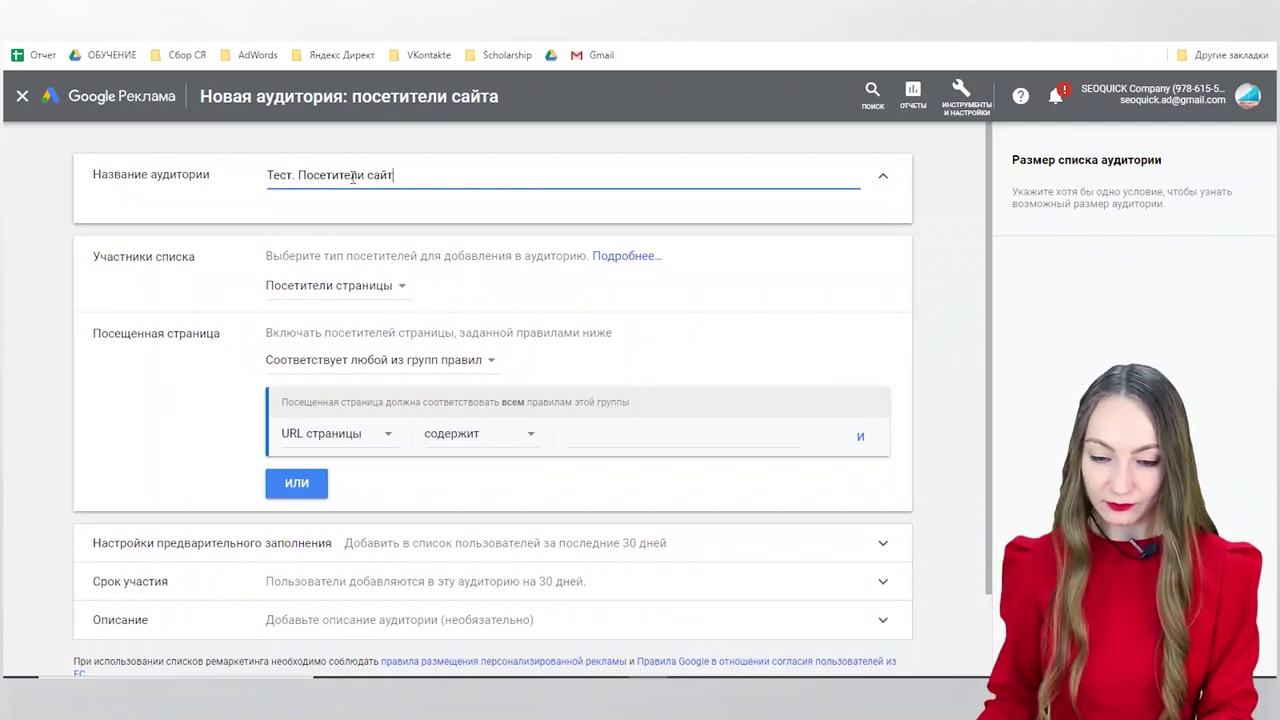
Step: Review the available list member types (Участники списка) and the rule-group matching options for the visited page without changing them
click(341, 288)
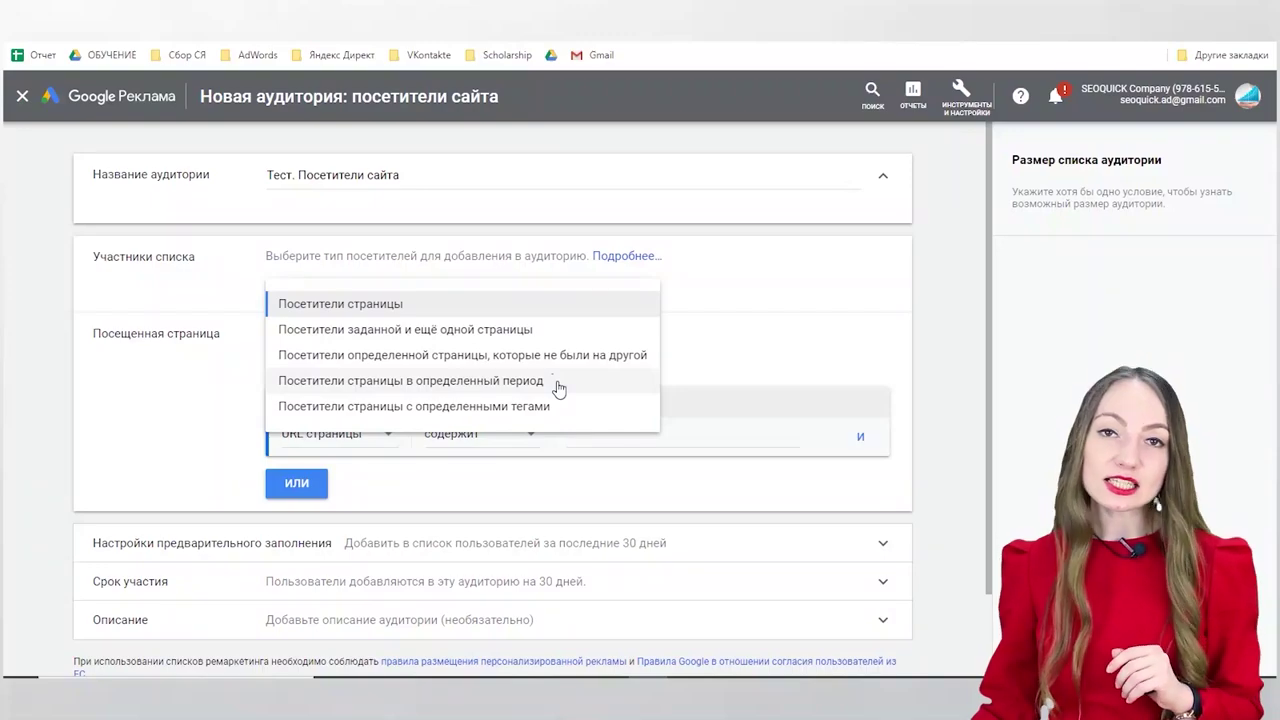
click(714, 303)
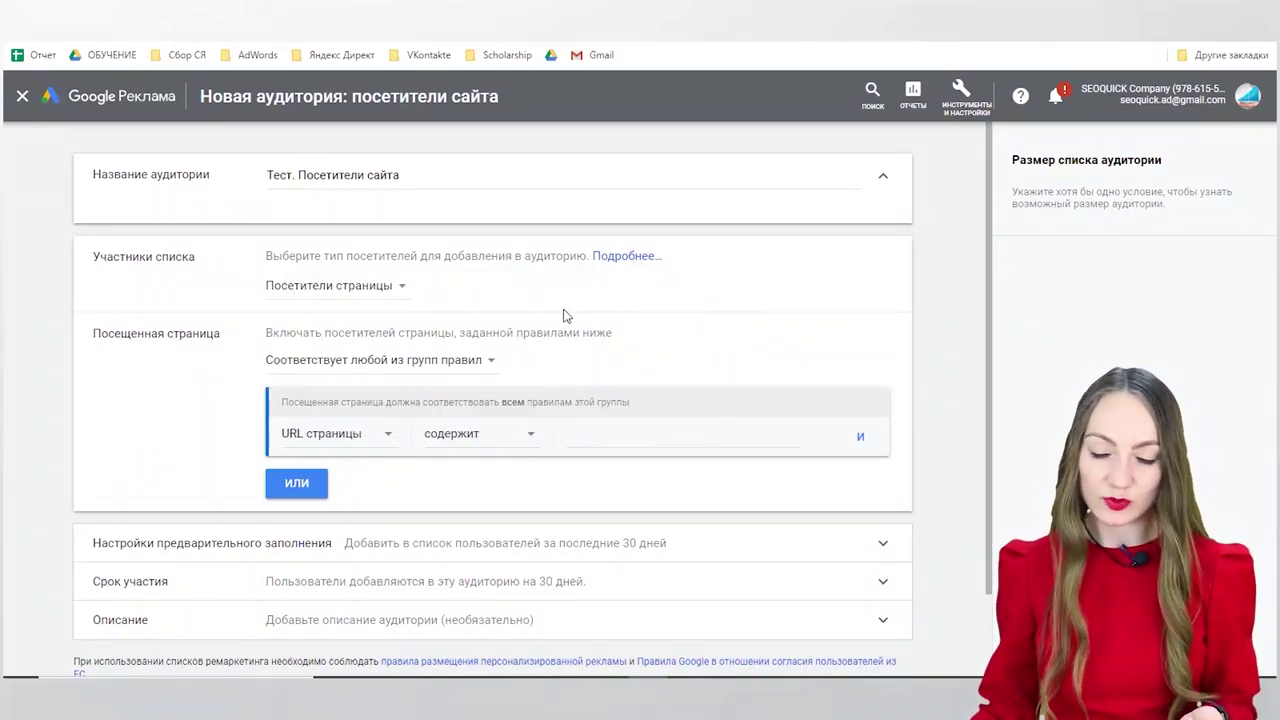
click(487, 362)
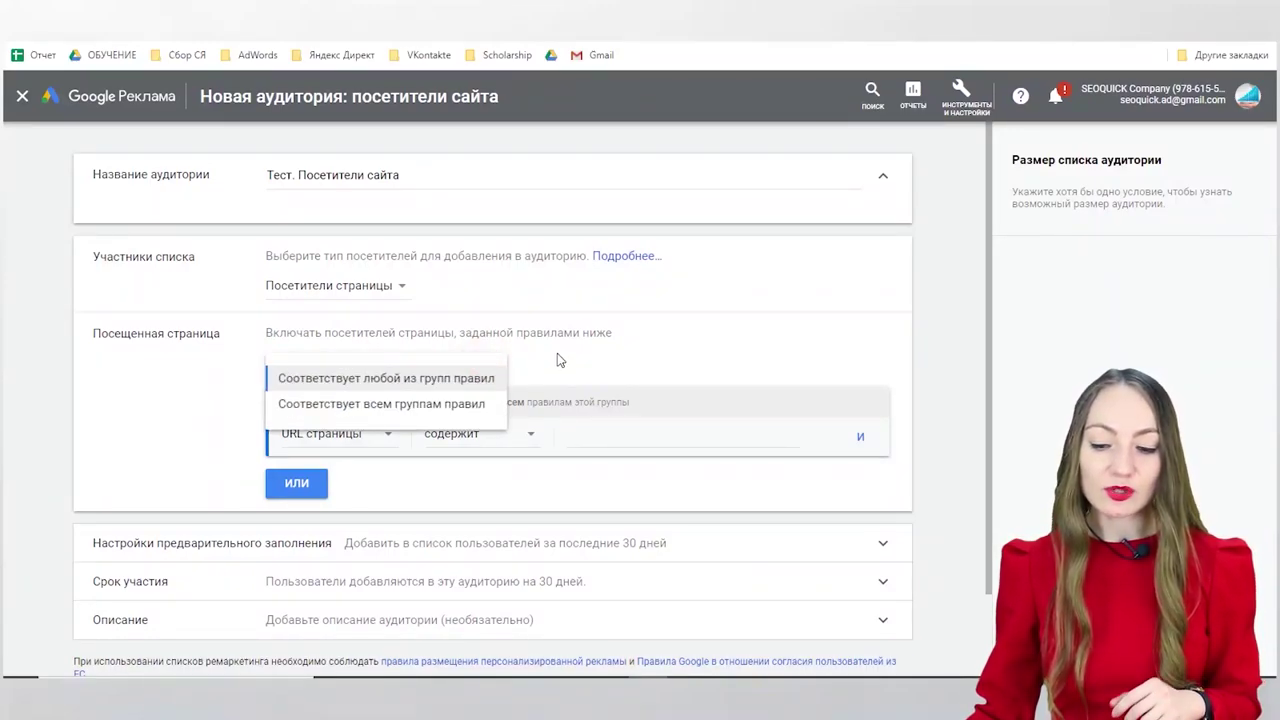
click(620, 350)
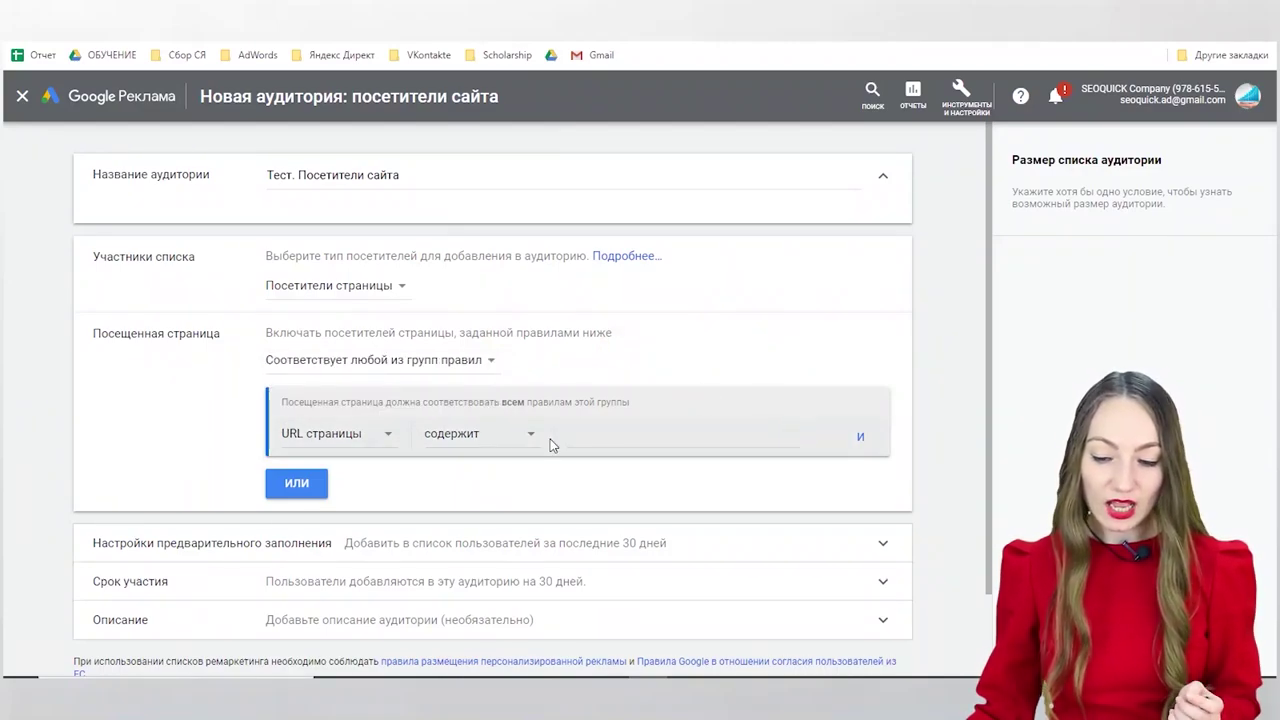
click(372, 441)
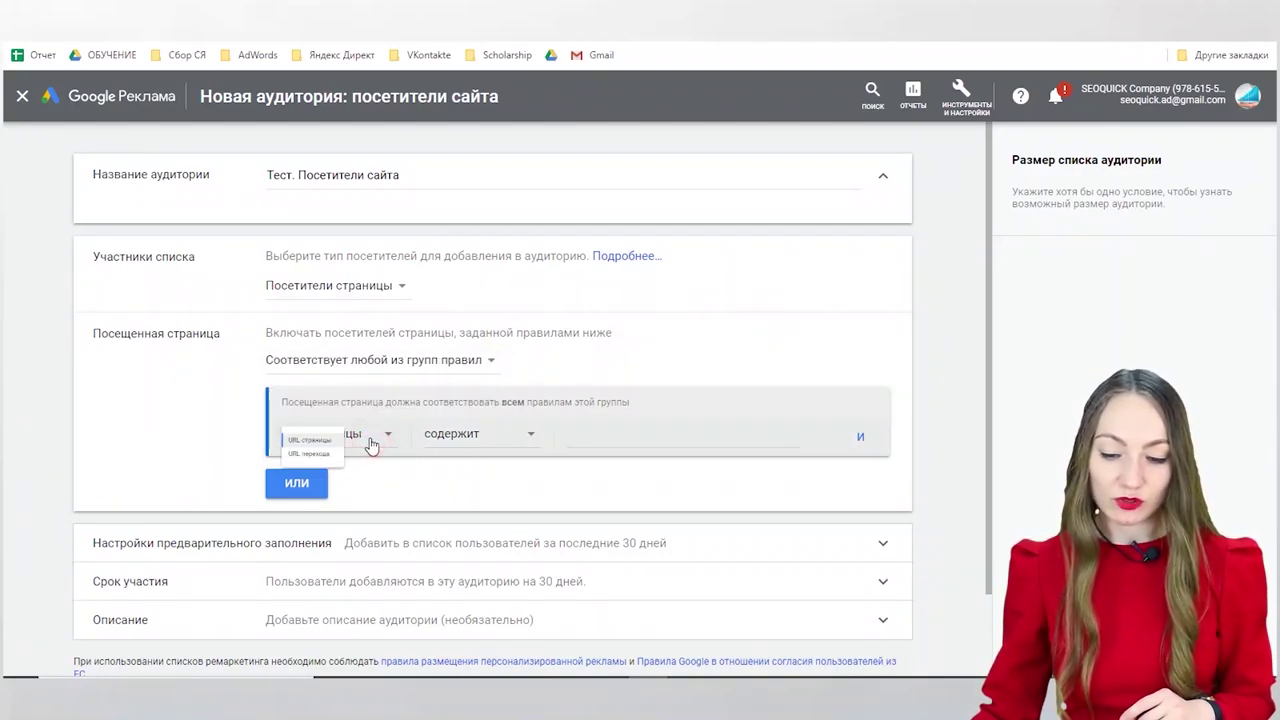
click(372, 450)
click(490, 438)
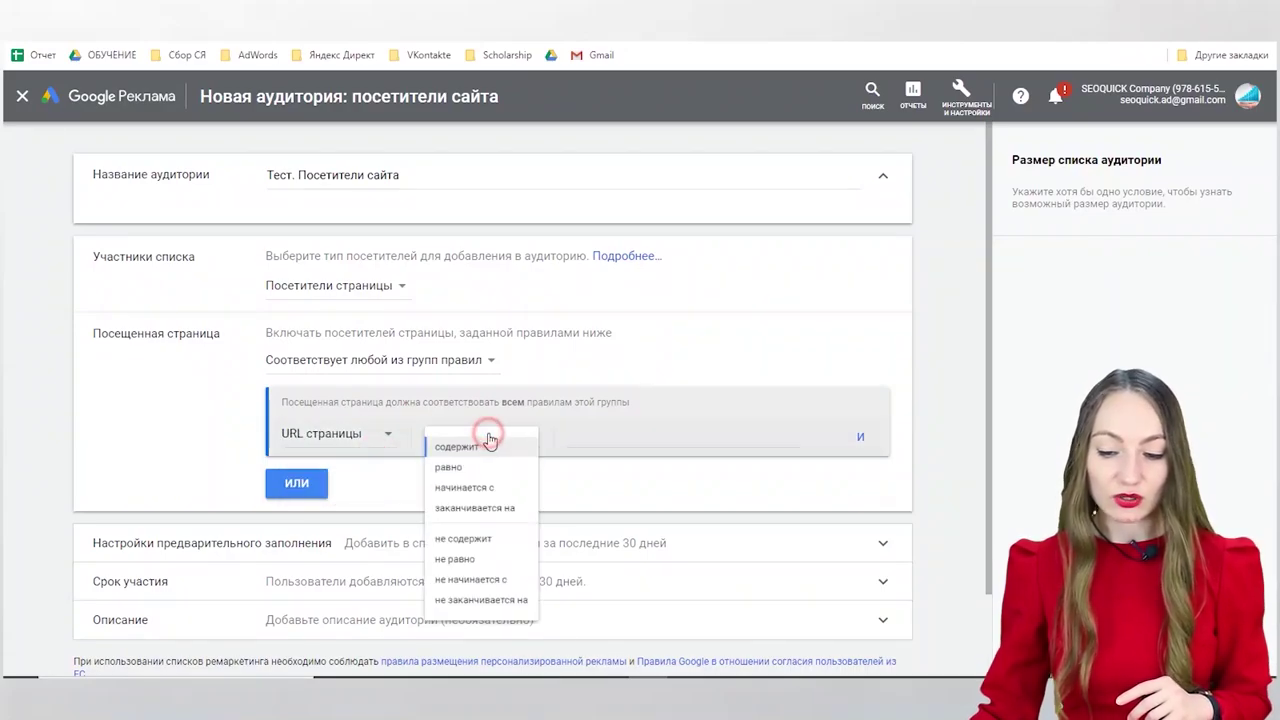
click(637, 440)
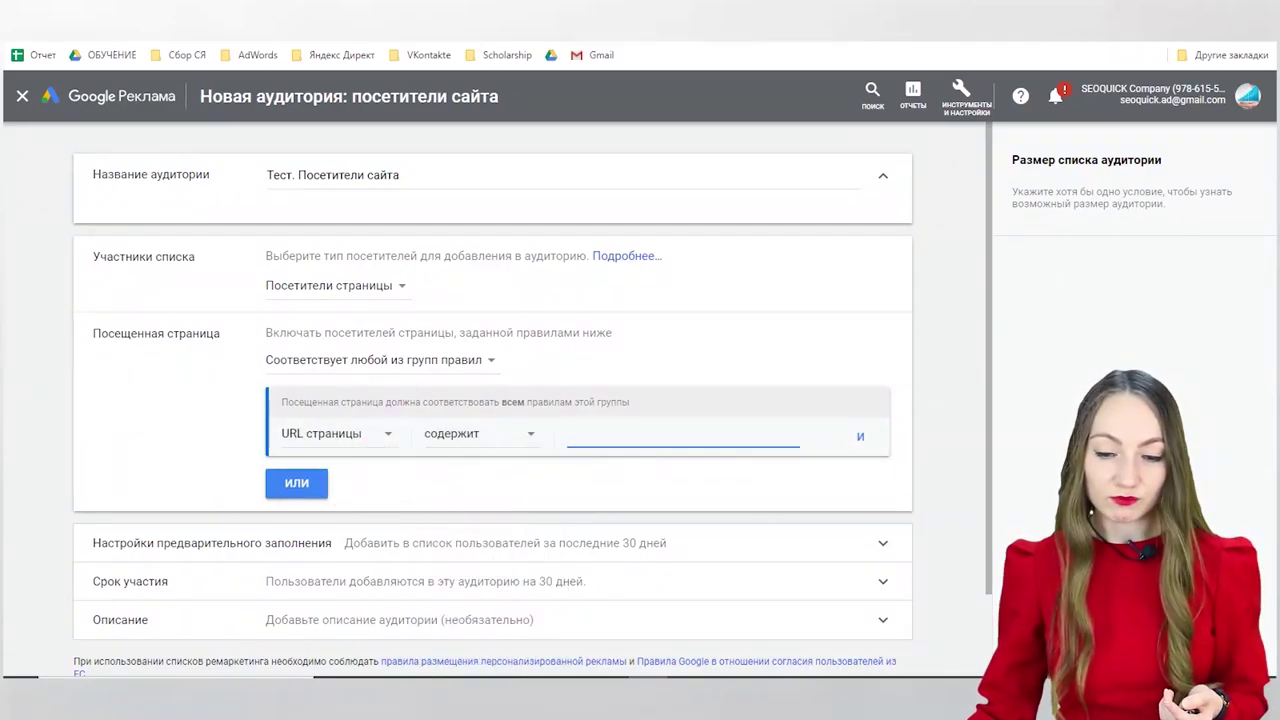
key(ctrl+Tab)
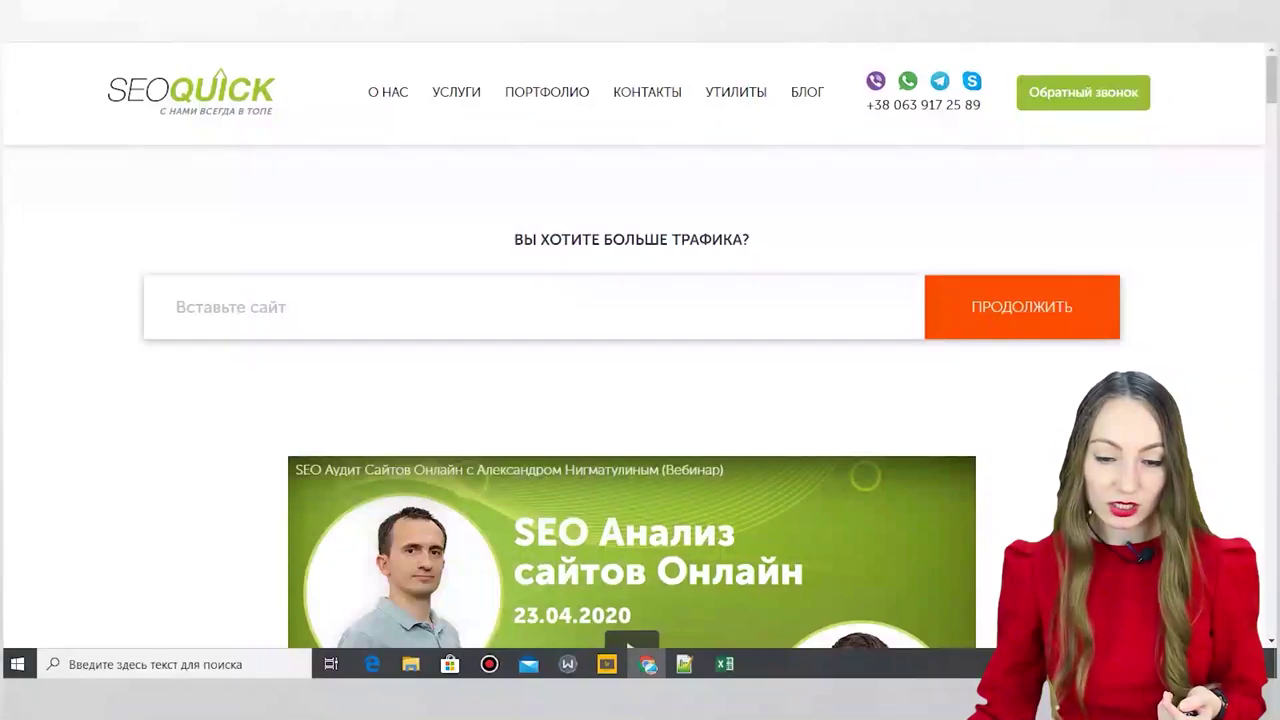
right_click(175, 5)
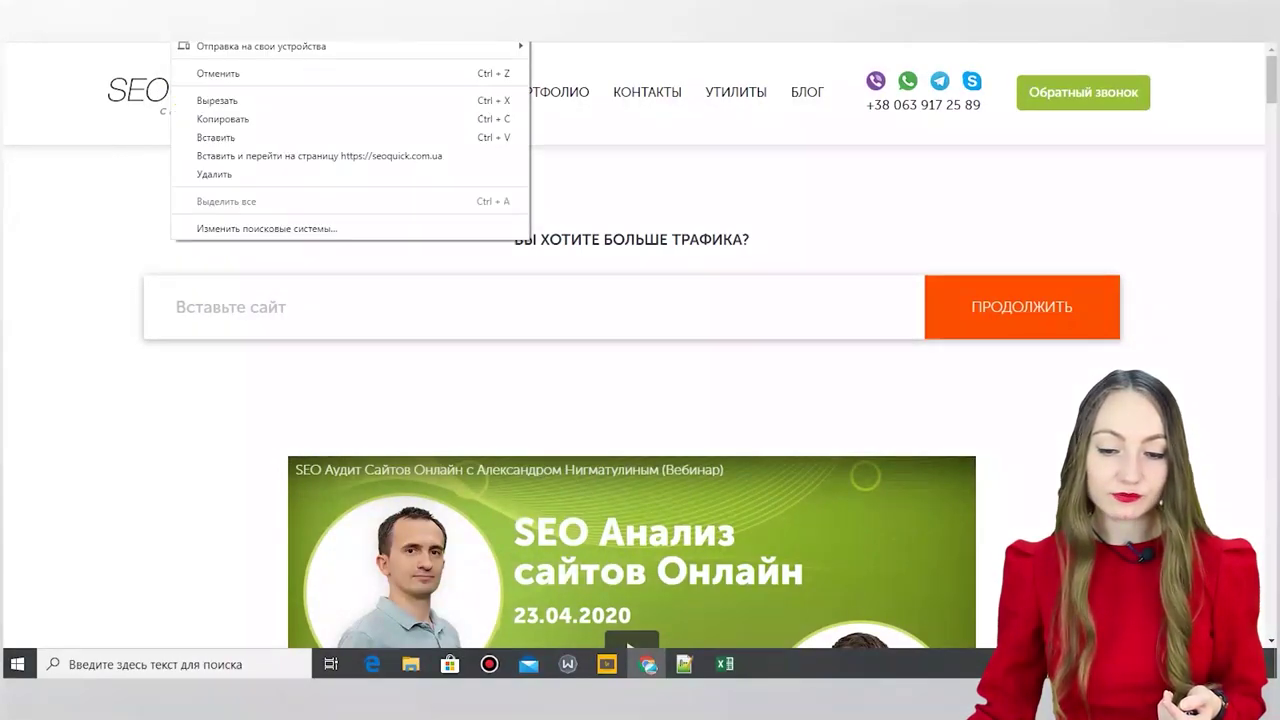
click(223, 119)
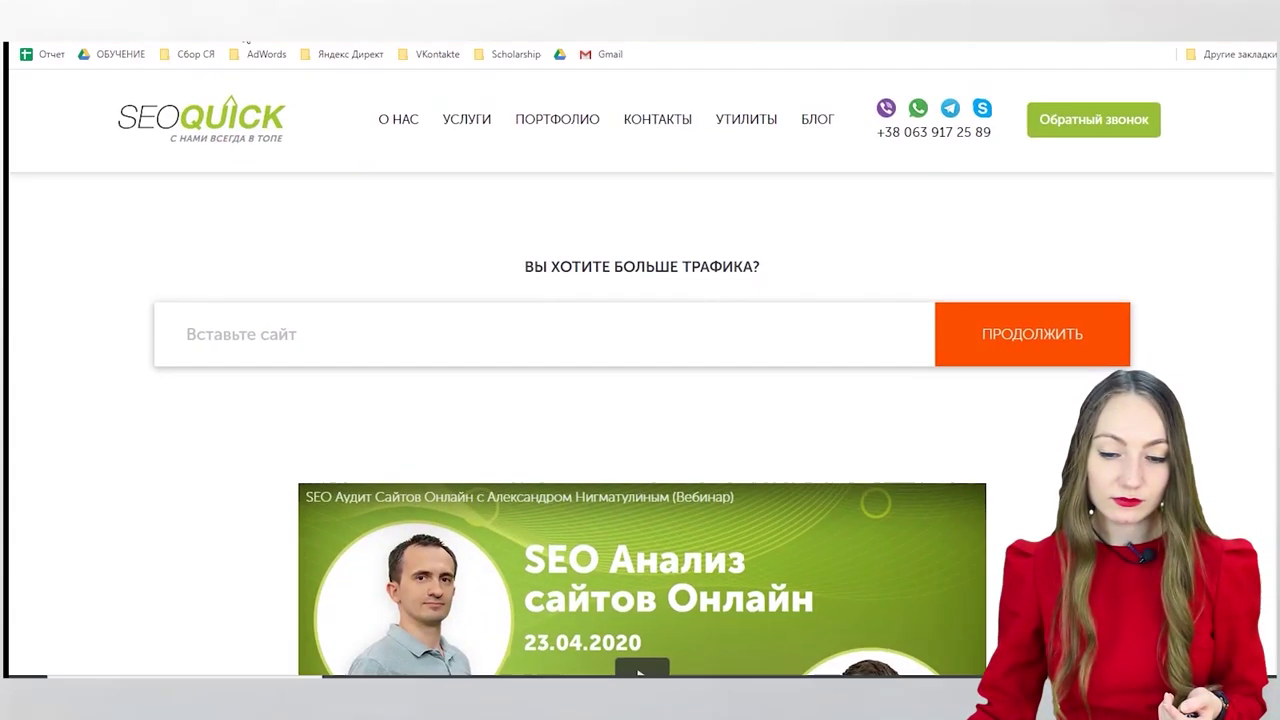
key(ctrl+Tab)
right_click(607, 440)
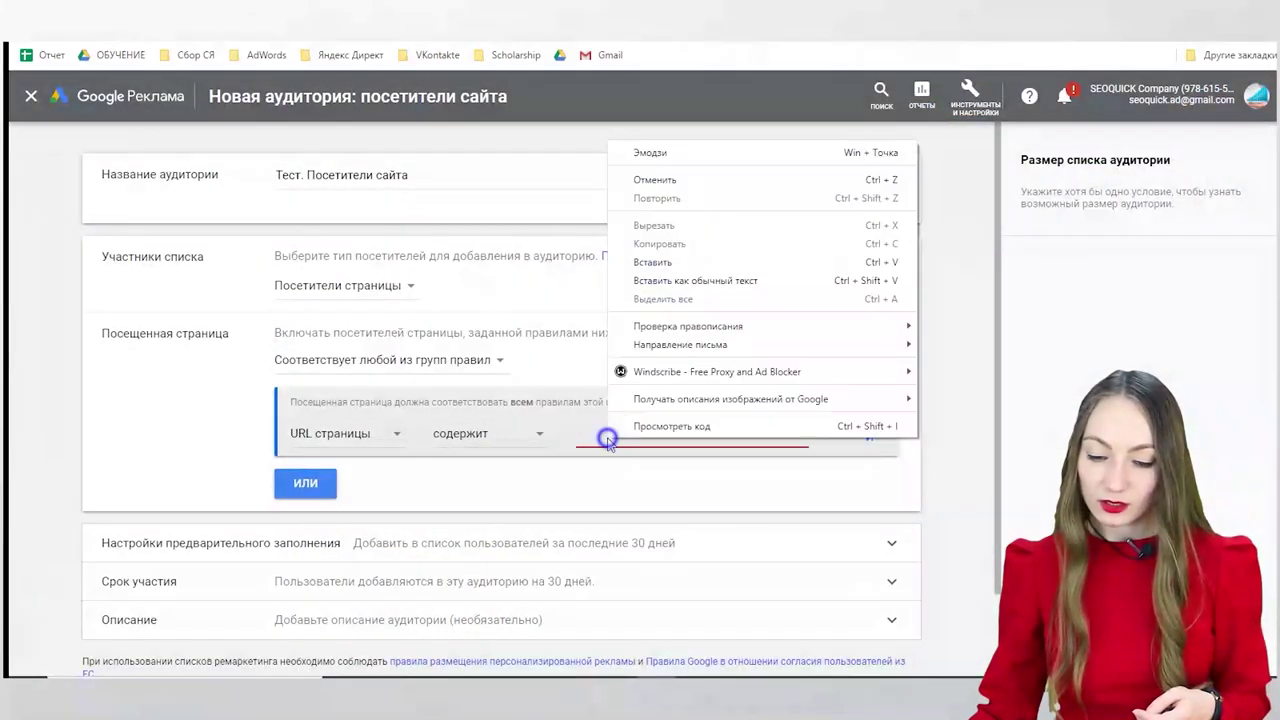
click(652, 262)
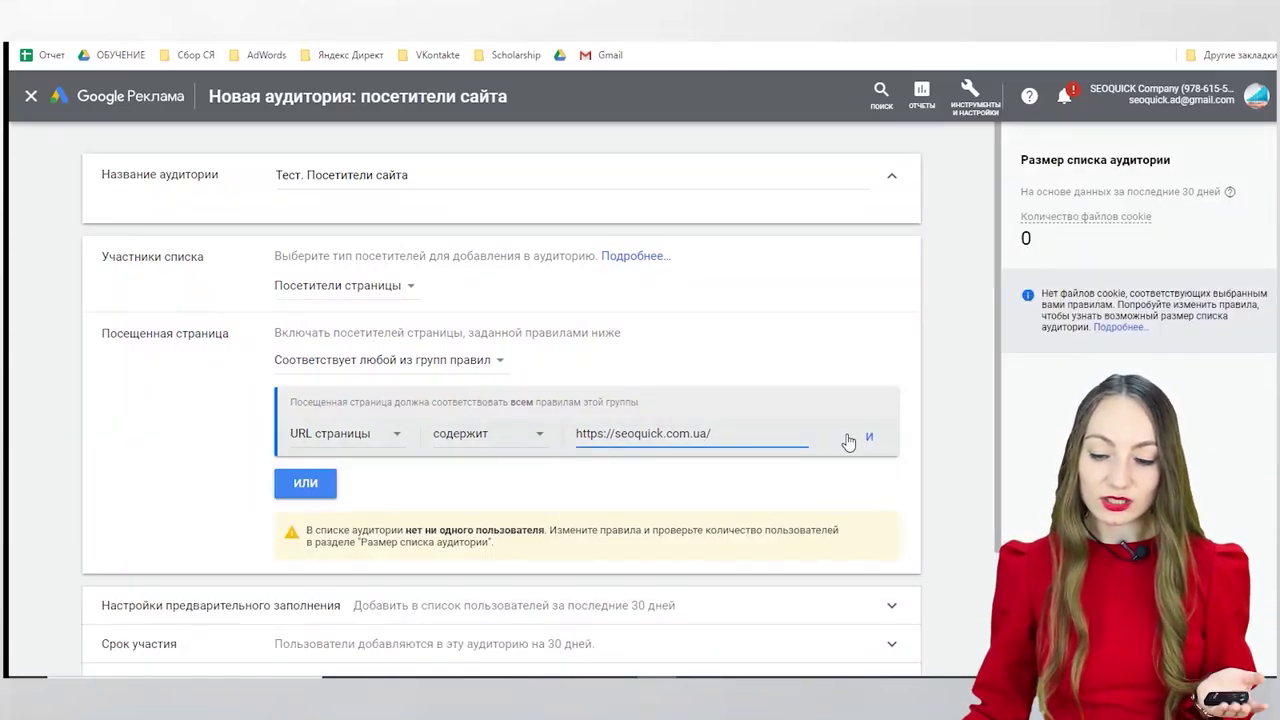
click(867, 437)
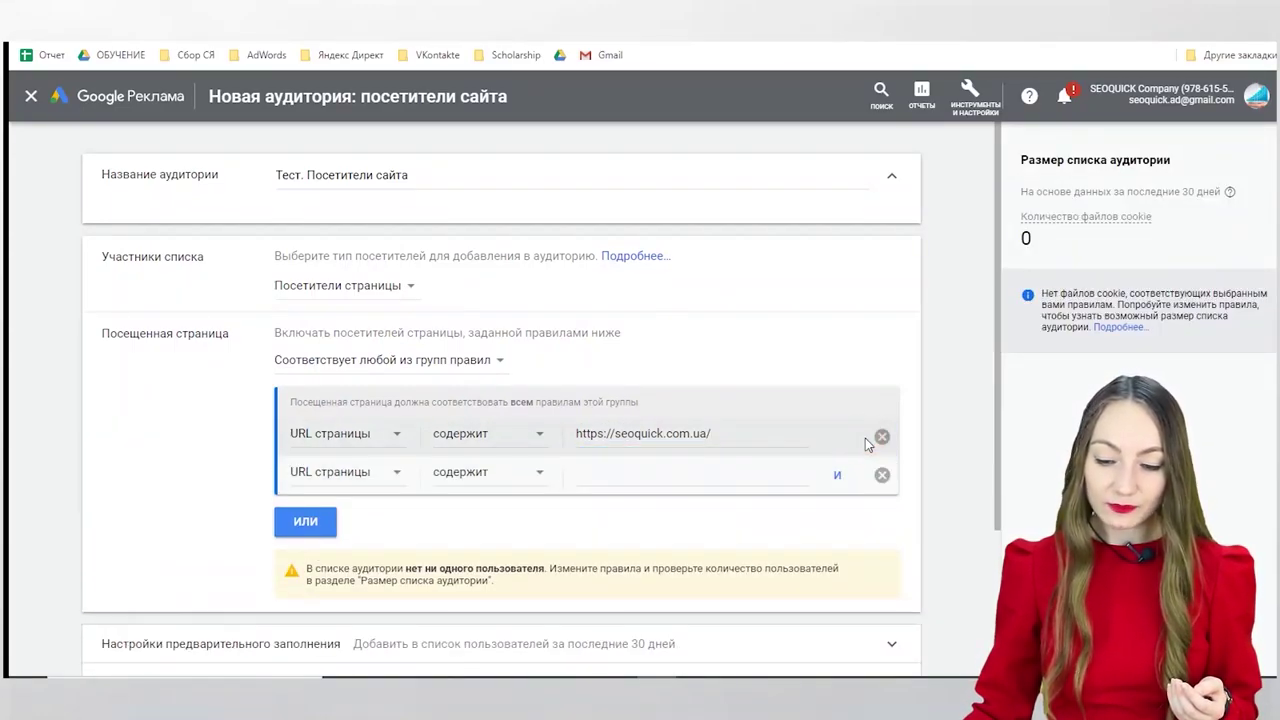
click(511, 480)
click(398, 472)
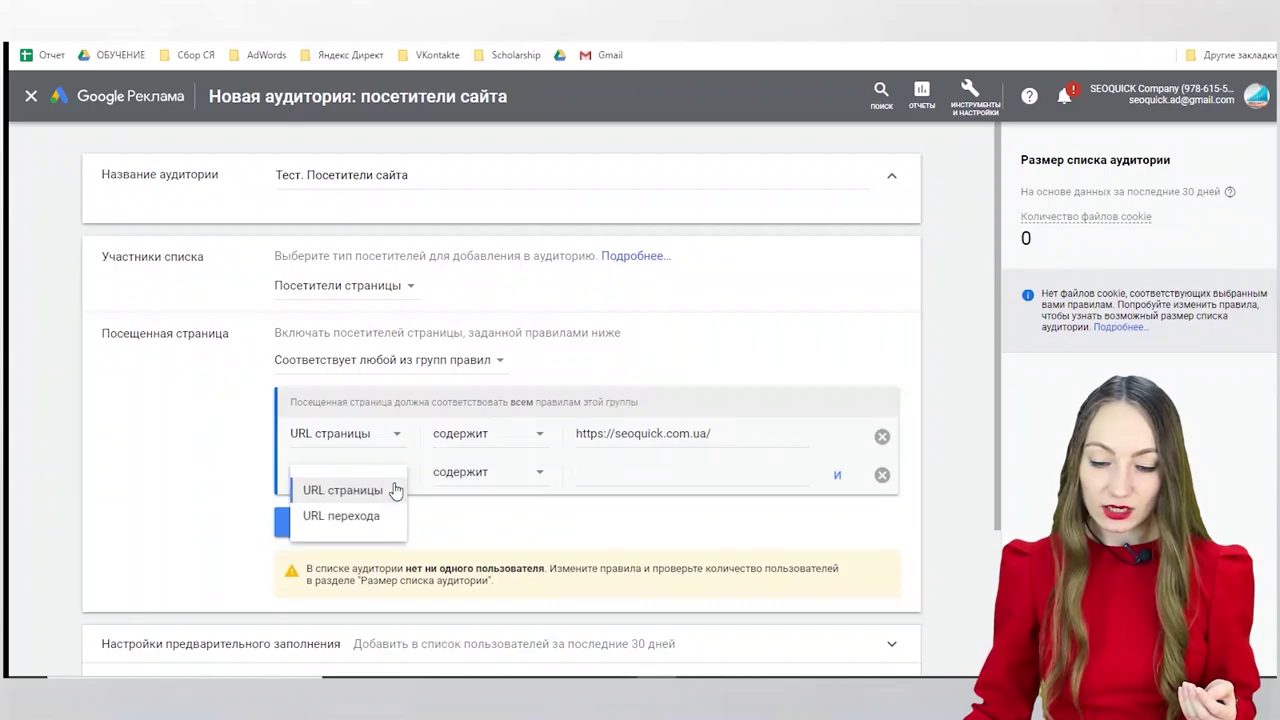
click(484, 476)
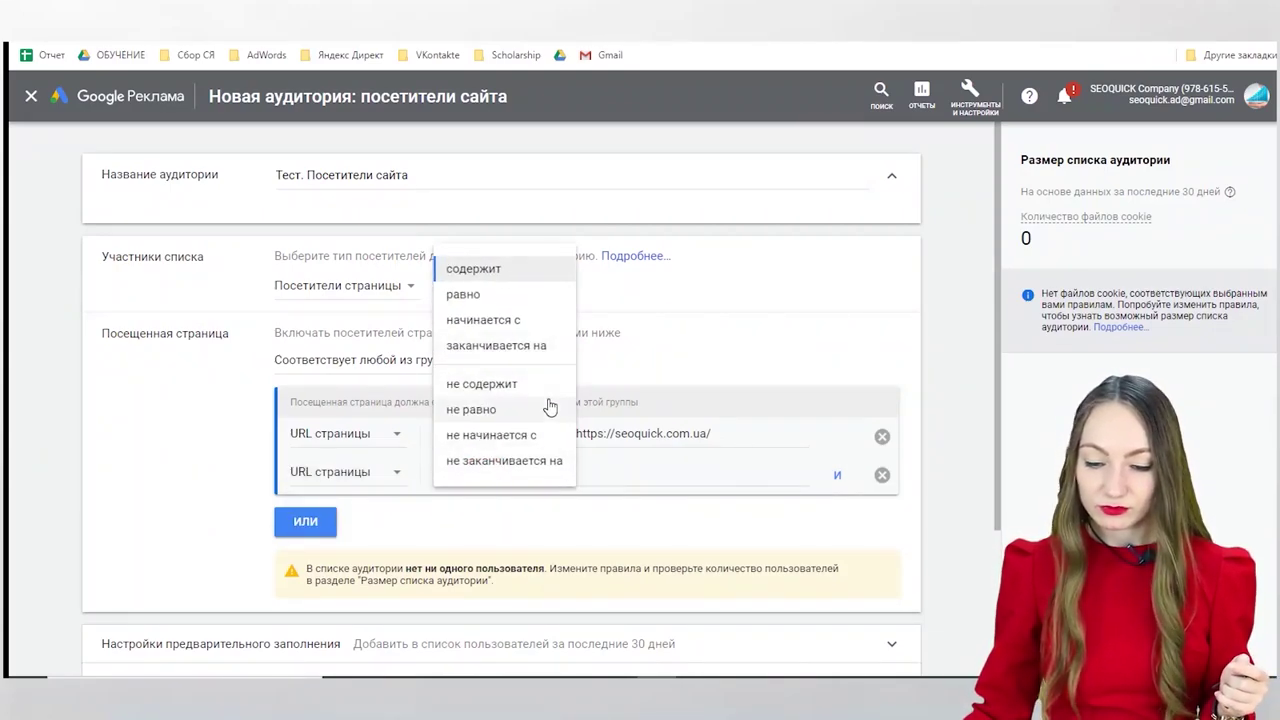
click(500, 294)
click(668, 474)
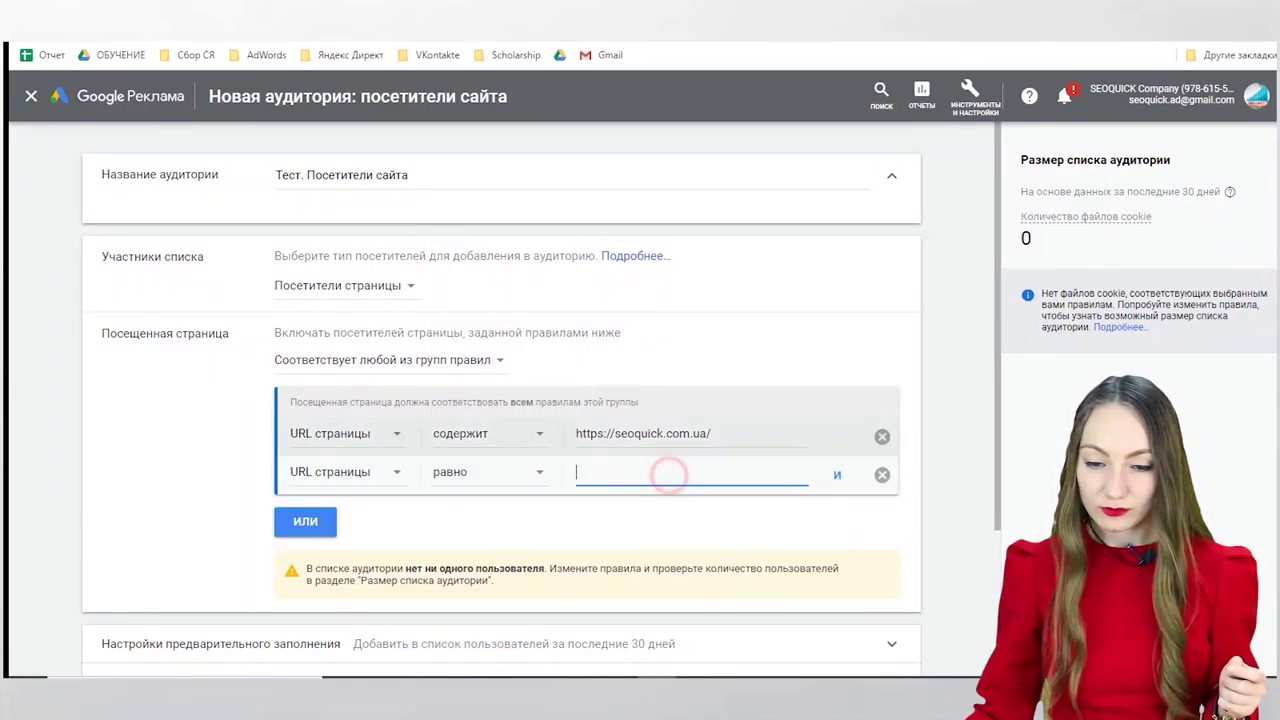
key(ctrl+Tab)
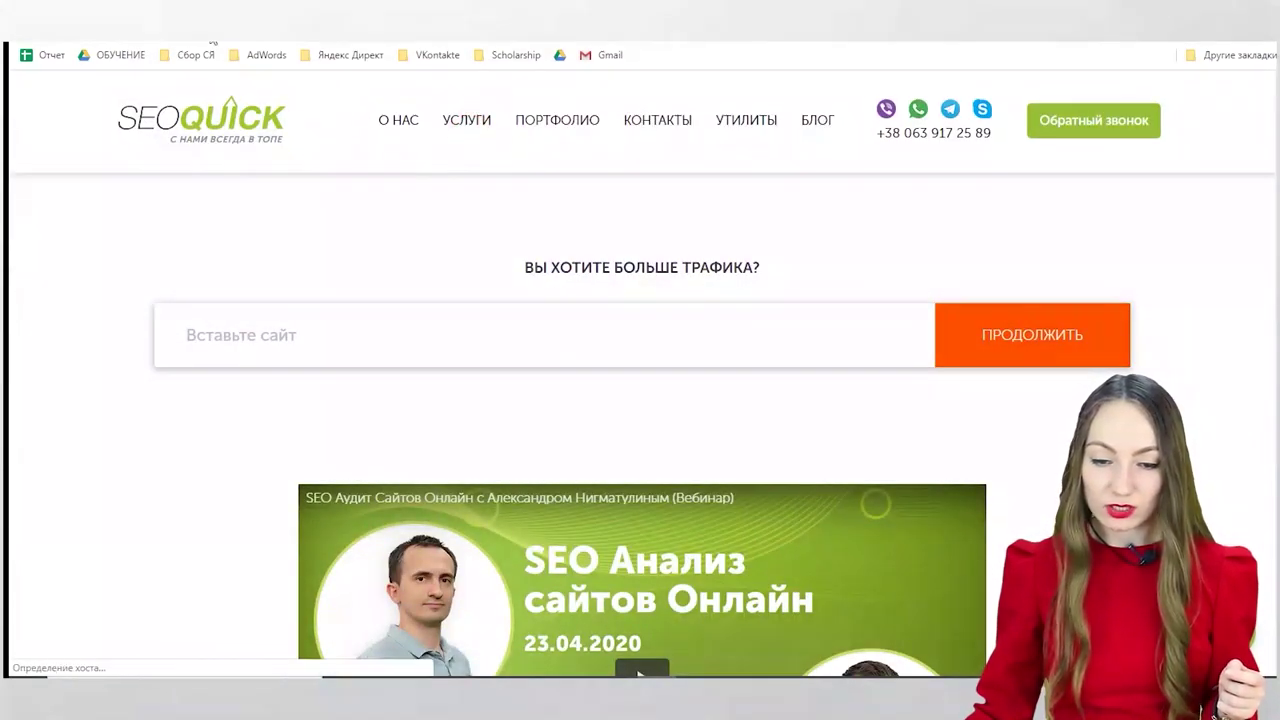
right_click(212, 40)
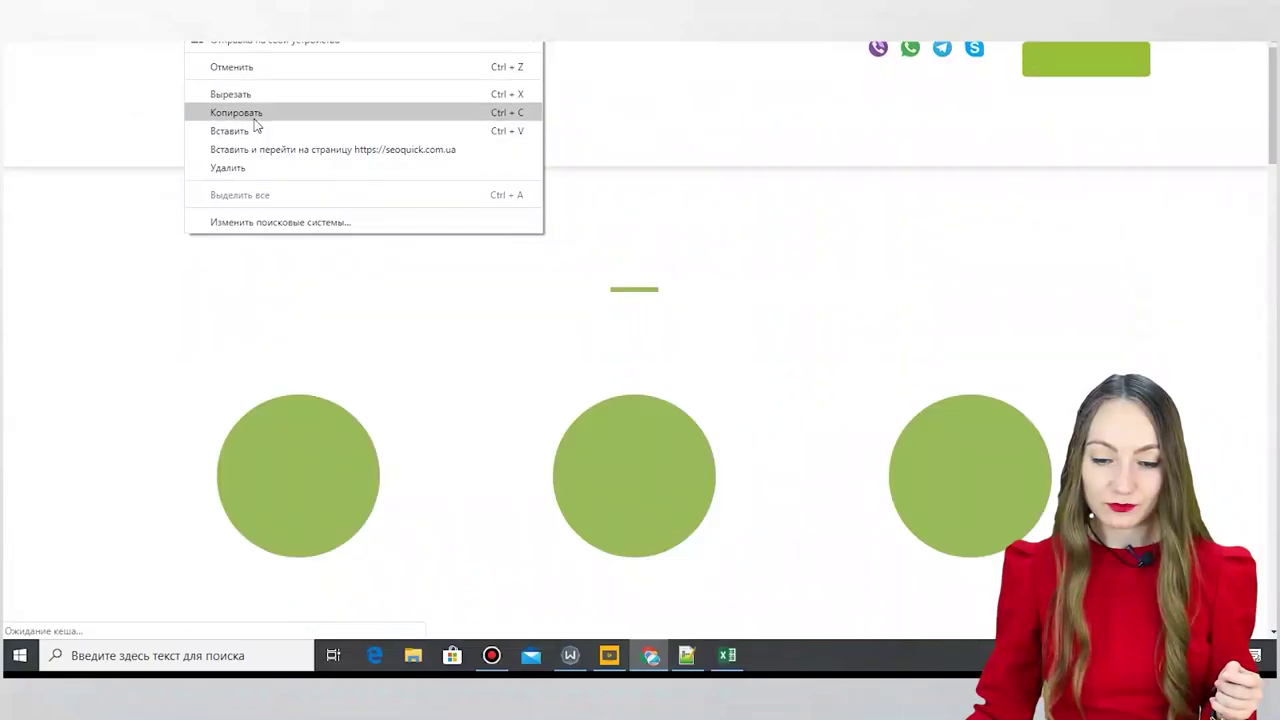
click(254, 117)
key(ctrl+shift+Tab)
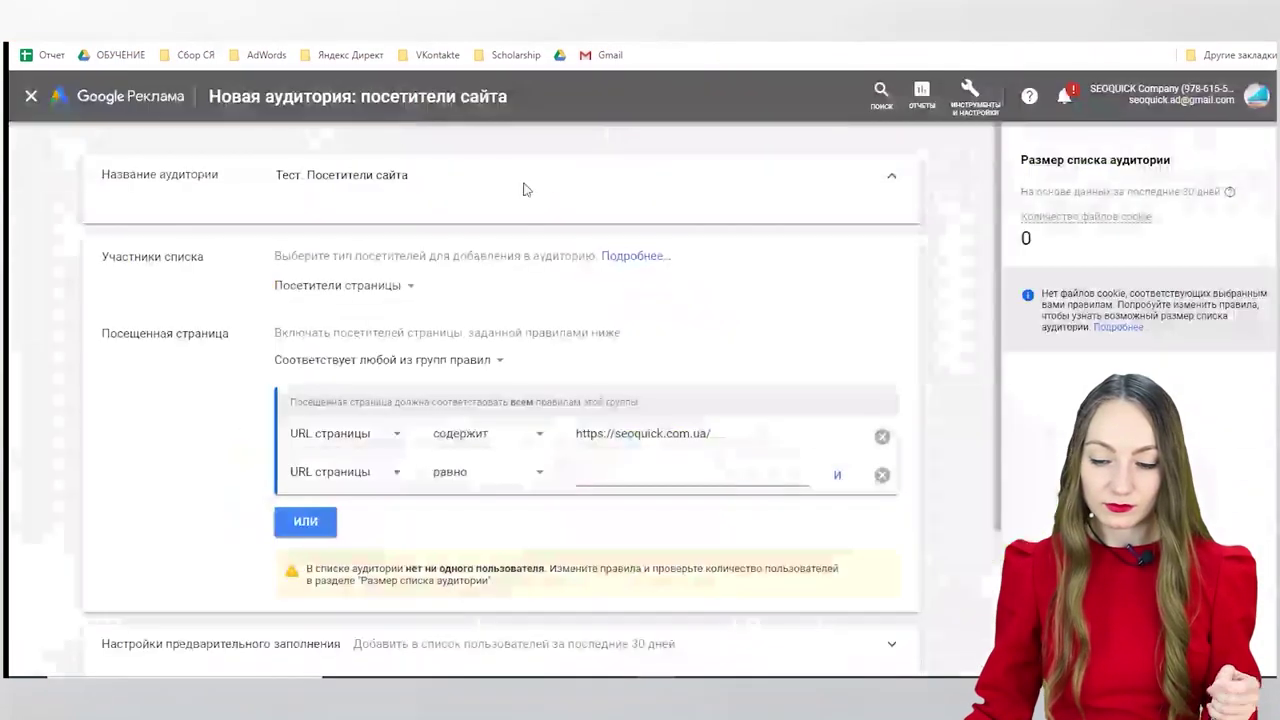
click(632, 478)
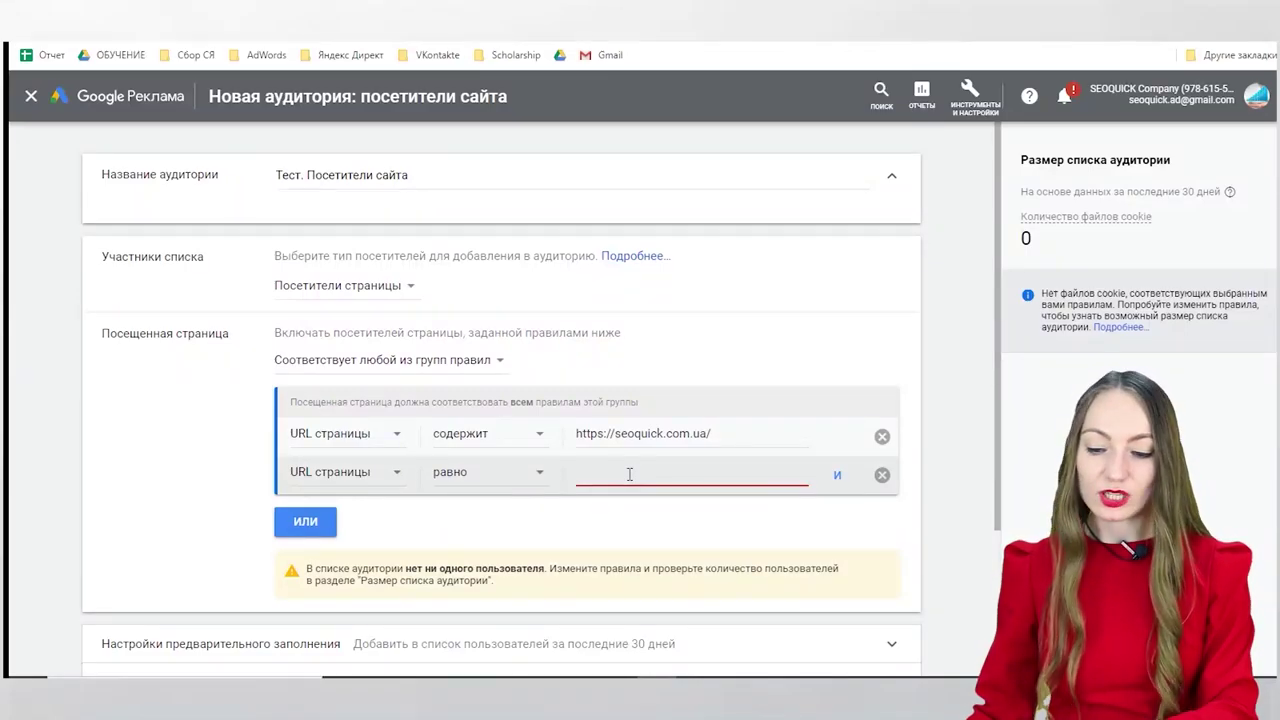
text(https://seoquick.com.ua/uslugi/)
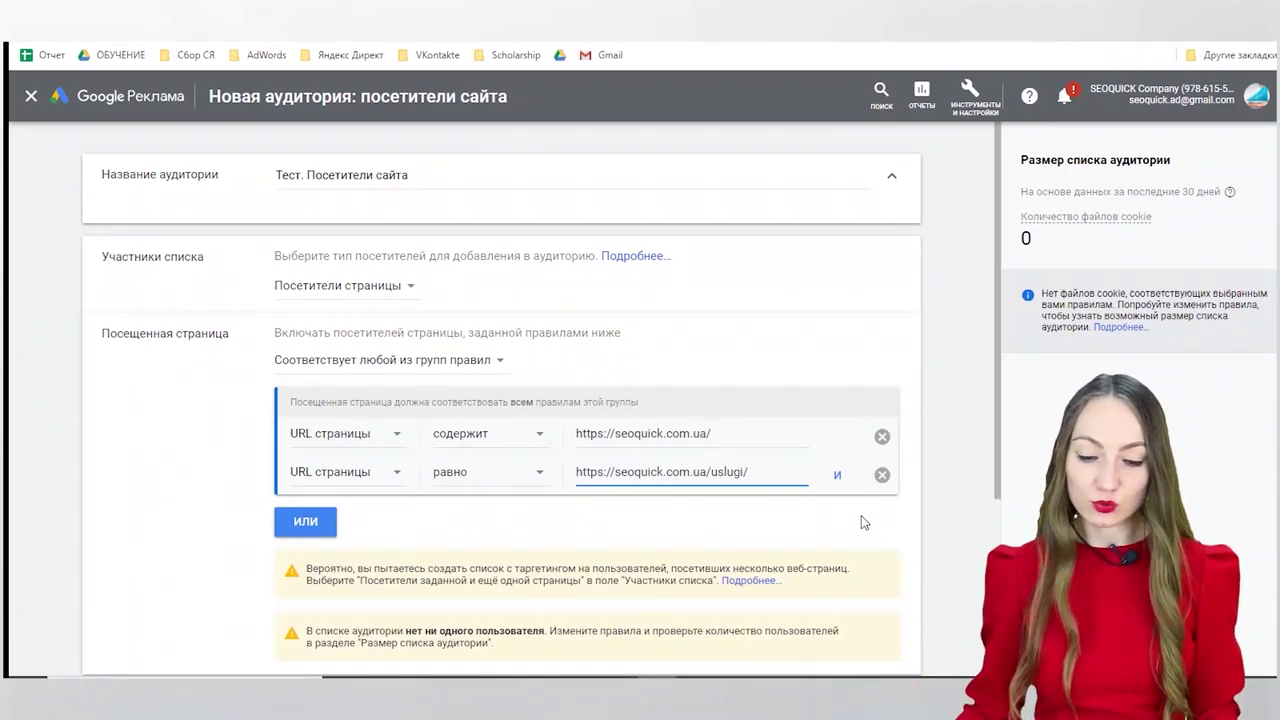
click(305, 521)
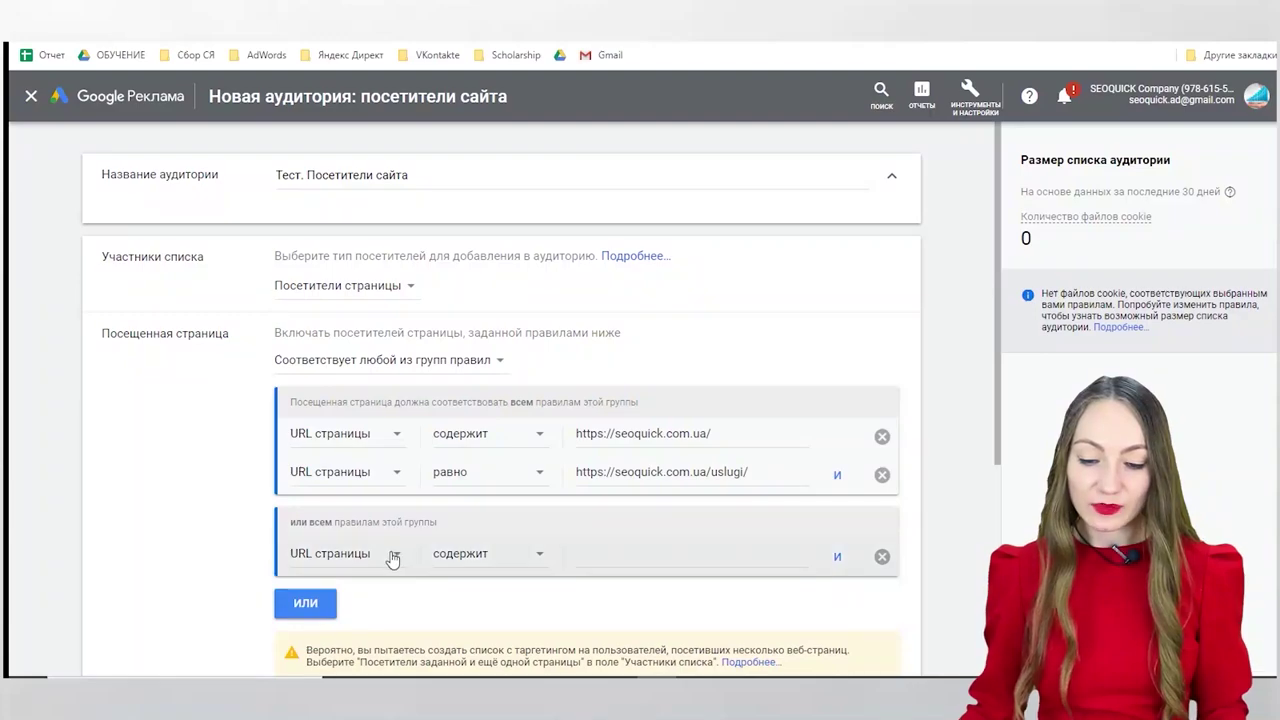
Step: Try the empty-list start option in the prefill settings, and return to adding users who matched the rules in the last 30 days
scroll(498, 541, down, 3)
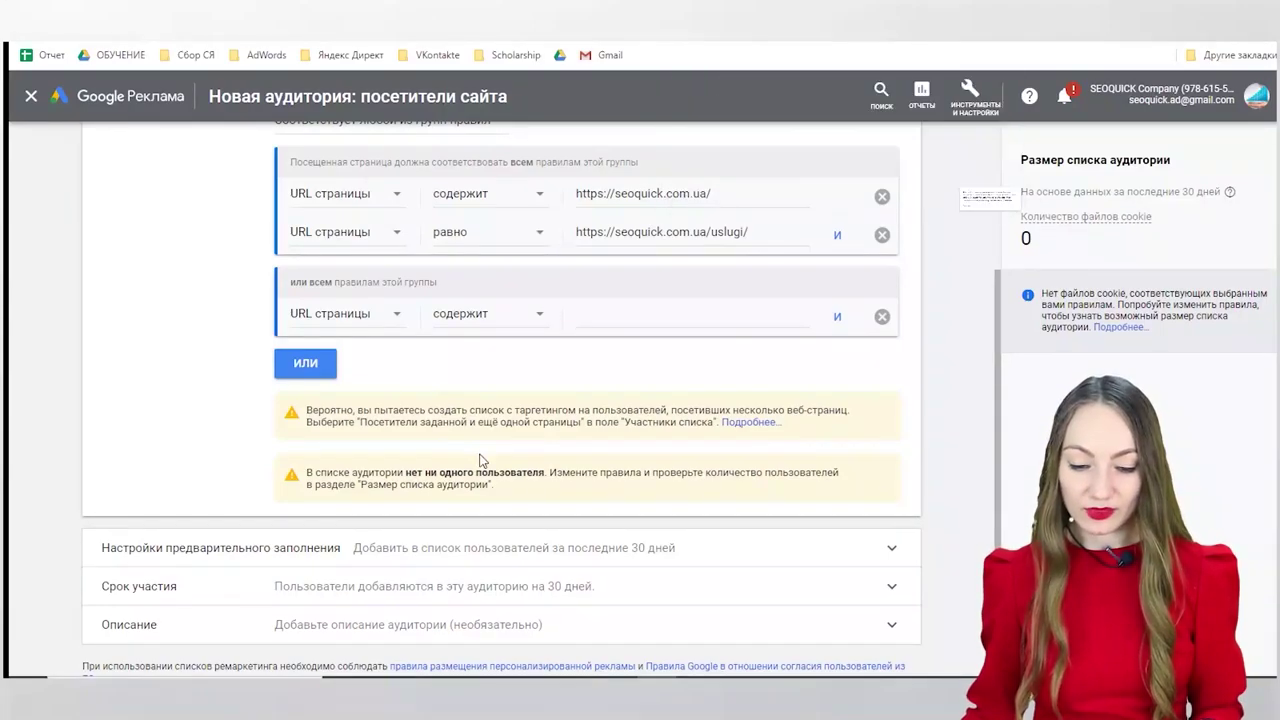
scroll(481, 458, down, 1)
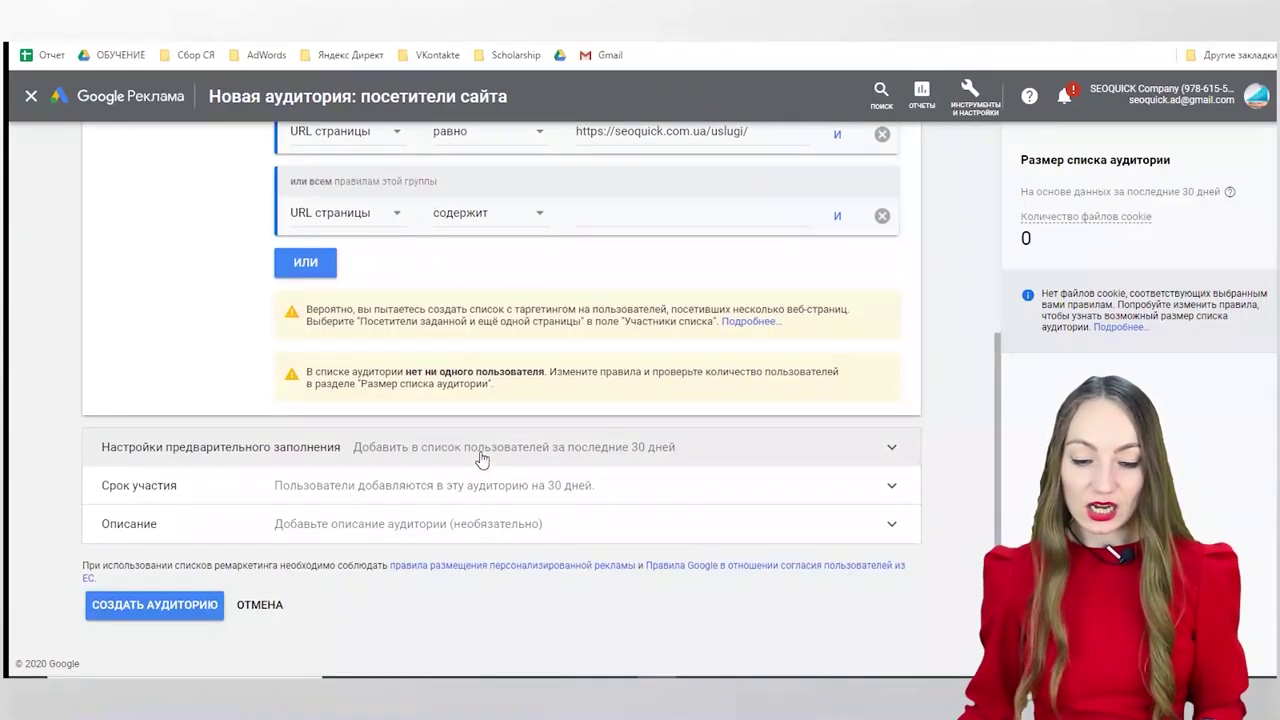
click(584, 457)
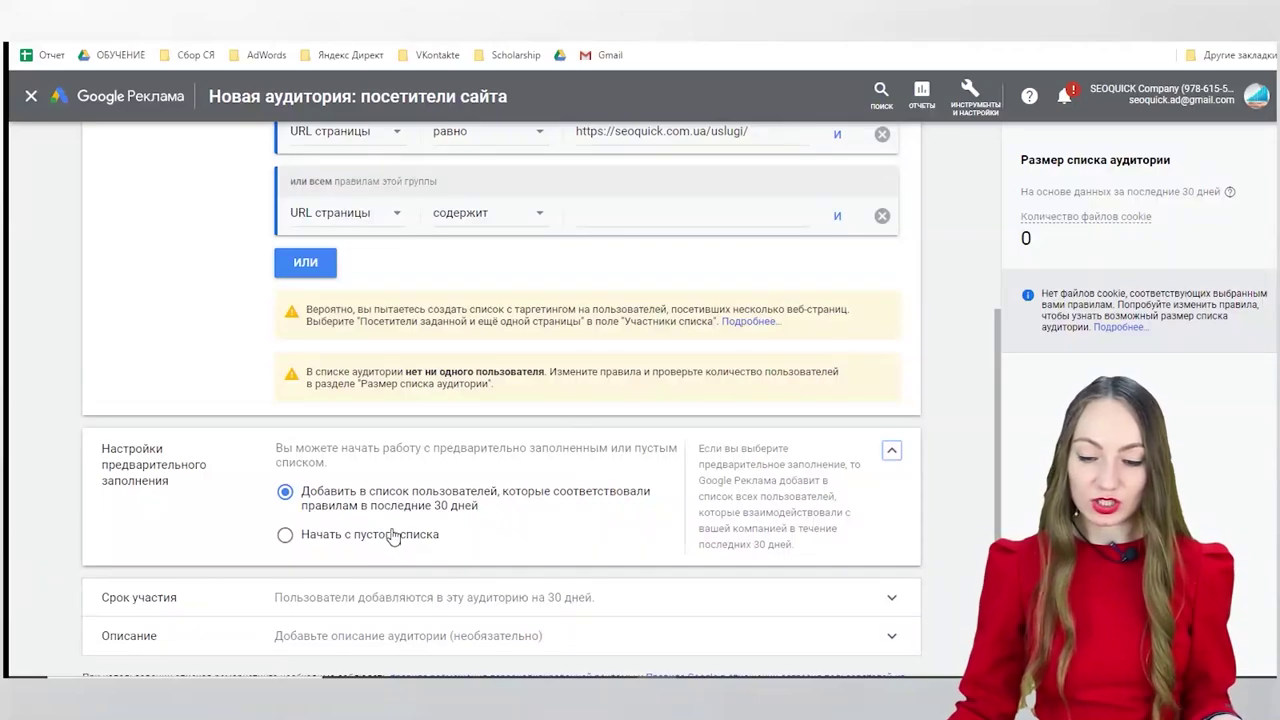
click(391, 532)
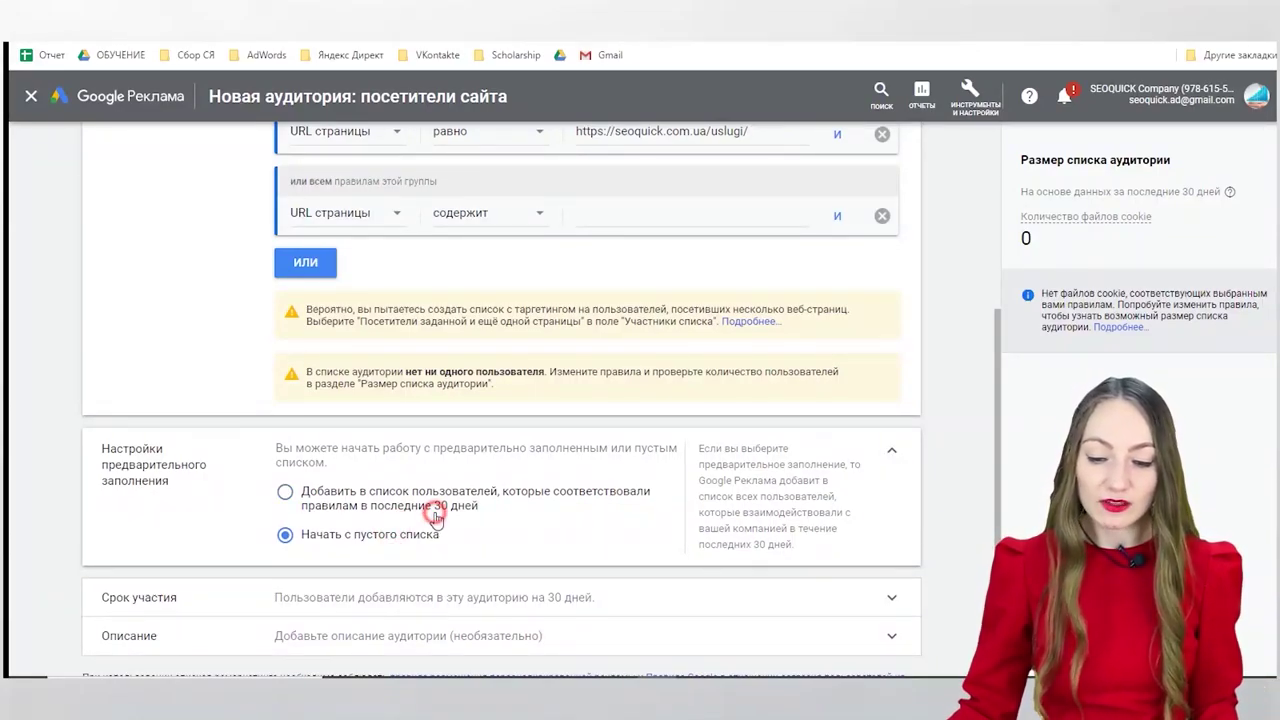
click(436, 507)
Step: Examine the membership duration (Срок участия) and description settings, and close the new audience form without creating the list
scroll(437, 518, down, 2)
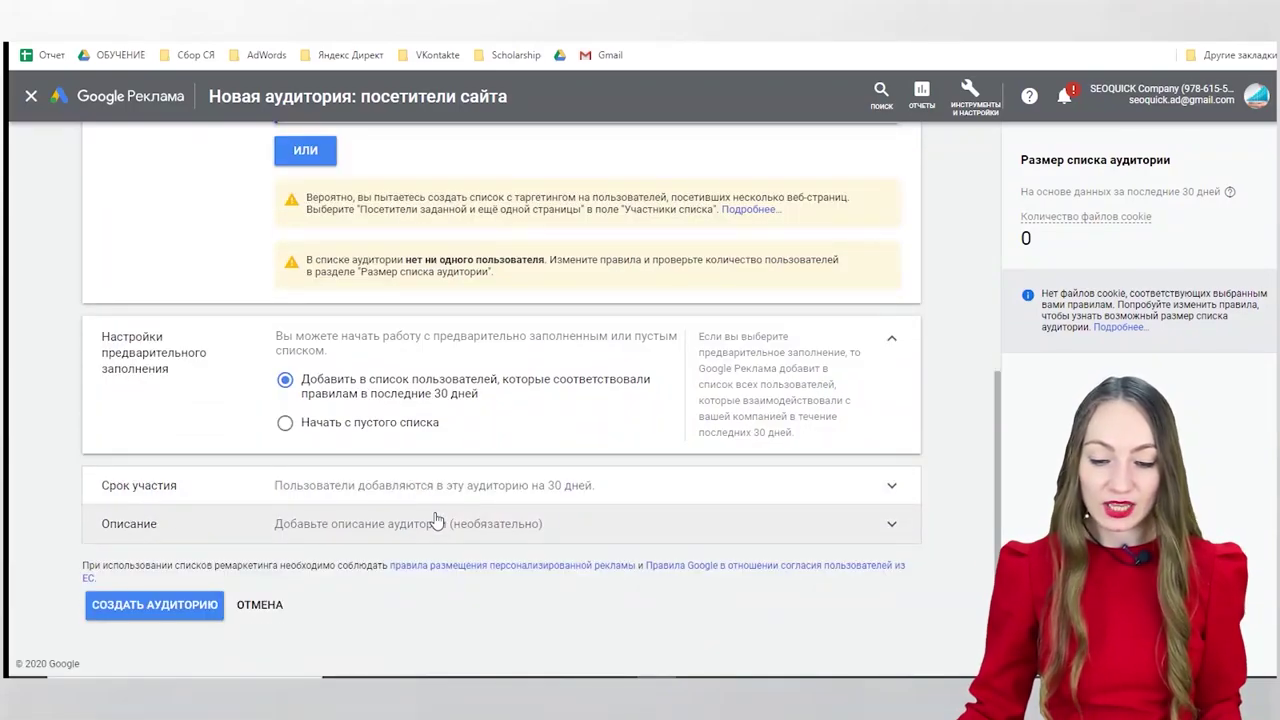
click(500, 488)
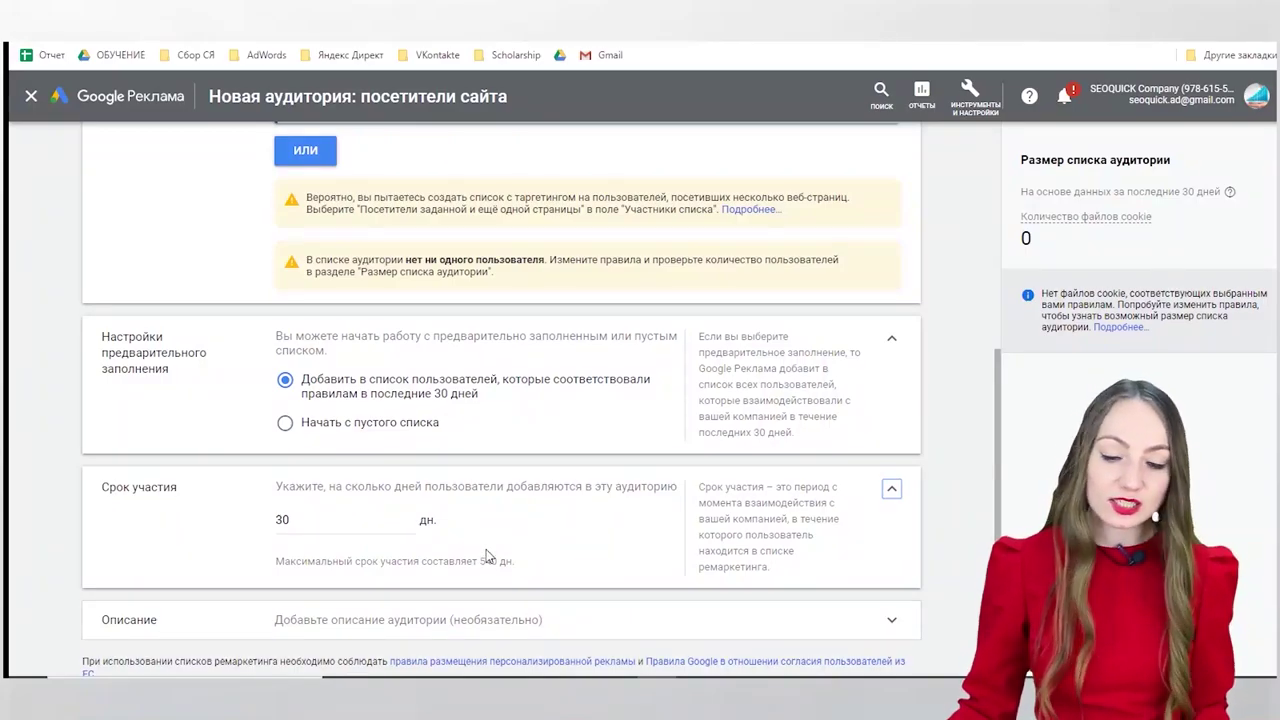
scroll(487, 556, down, 2)
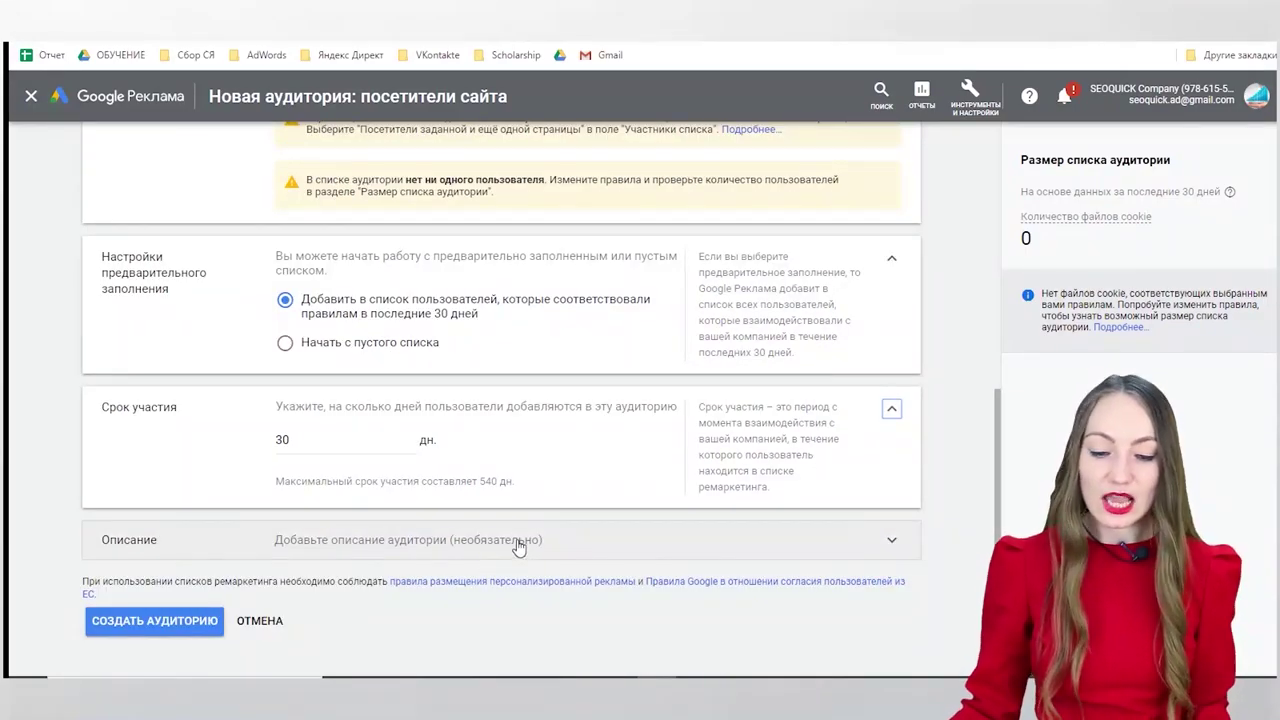
click(516, 541)
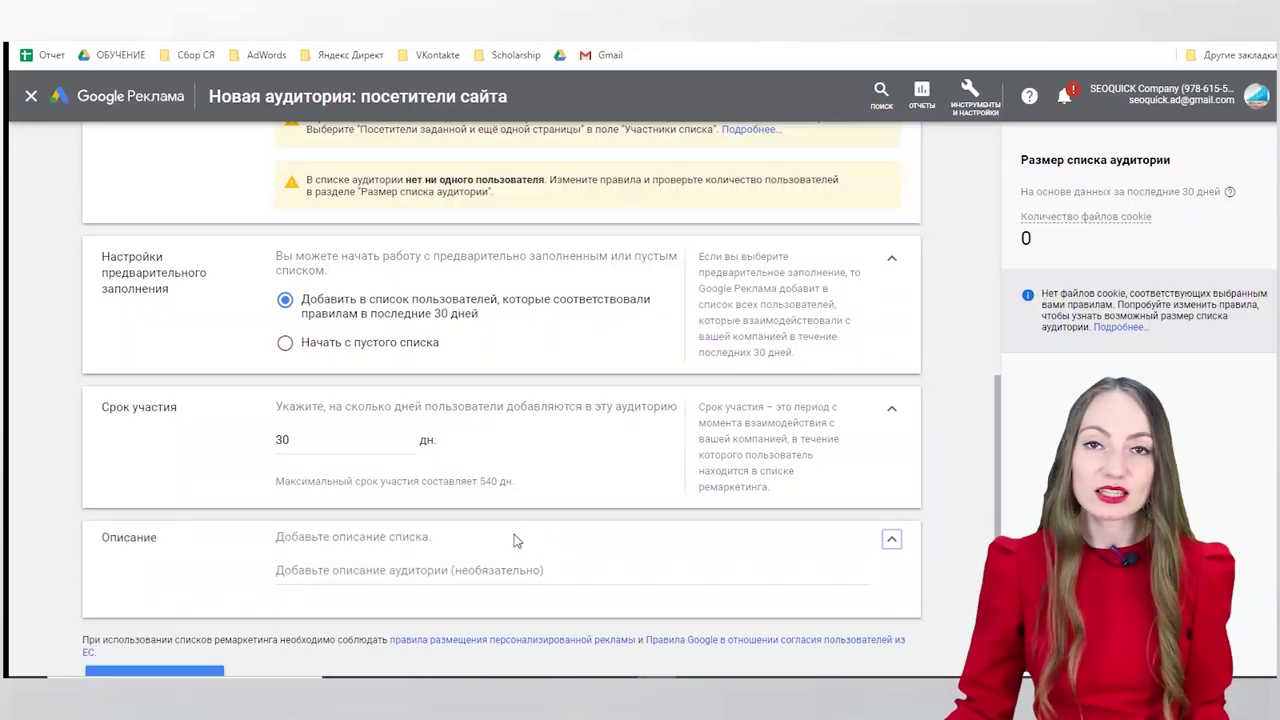
click(32, 97)
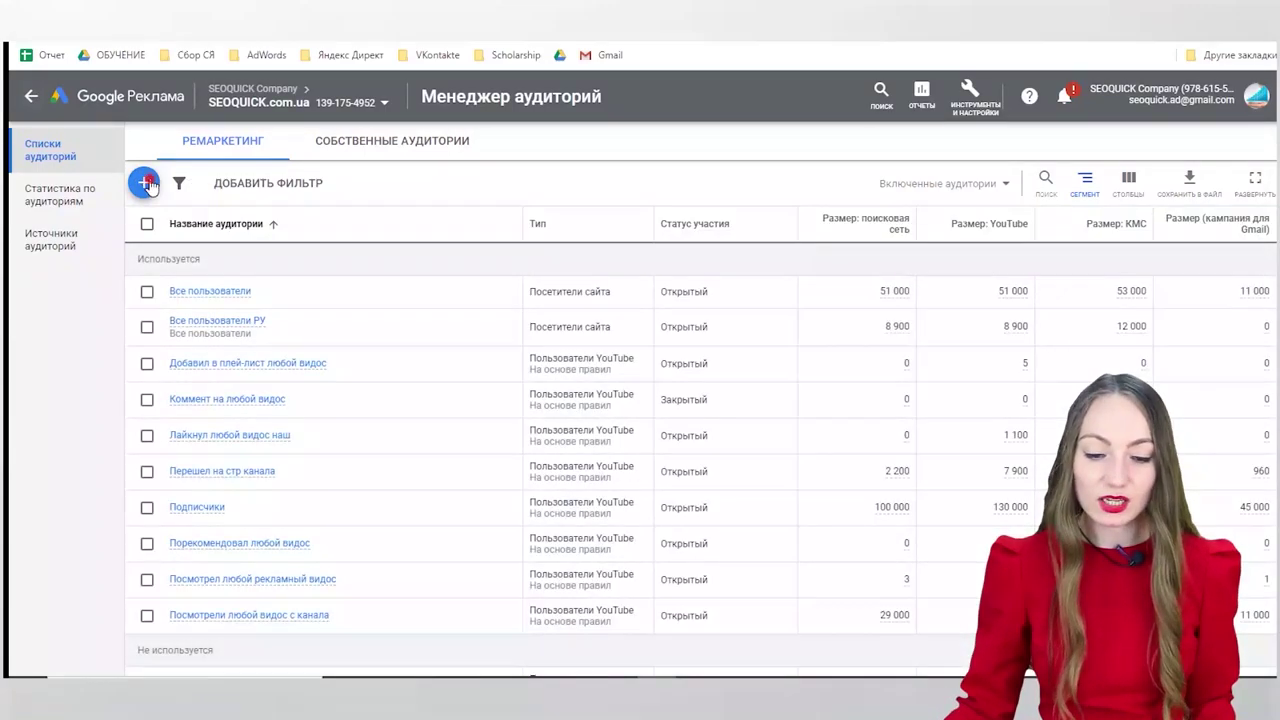
Step: Start a new remarketing audience of YouTube users (Пользователи YouTube) and name it Тест, Ютуб
click(145, 181)
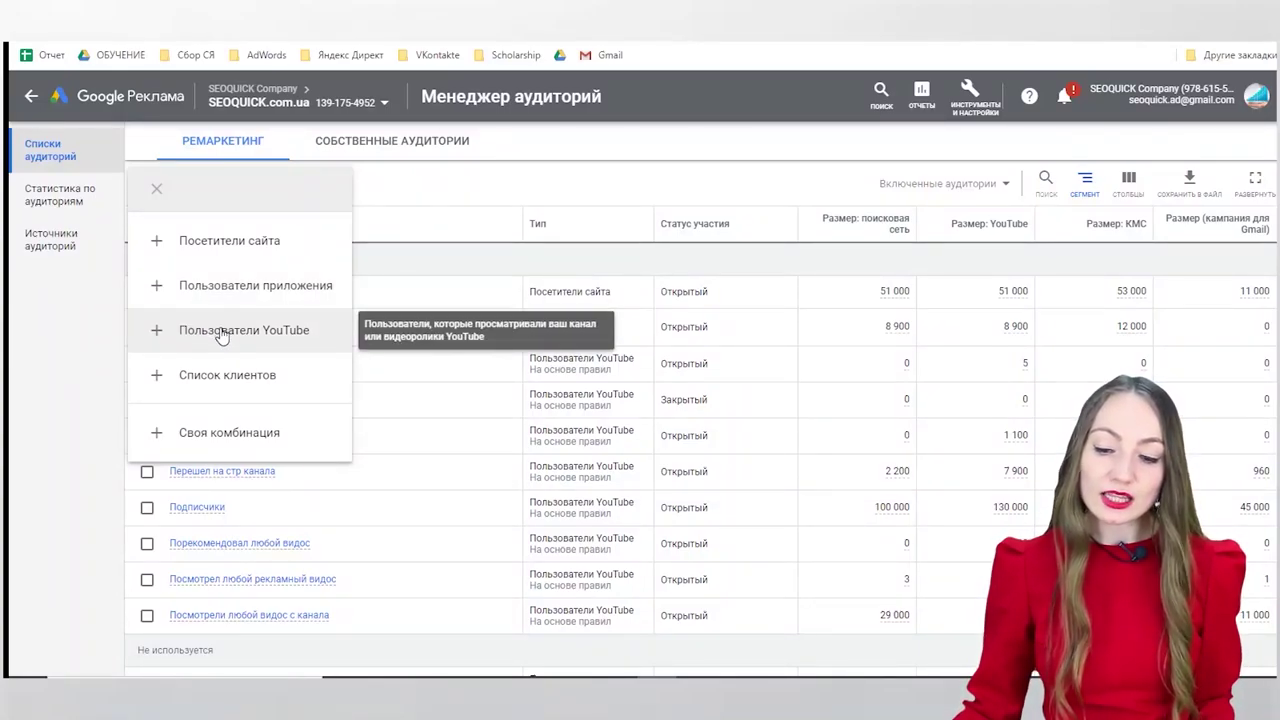
click(218, 330)
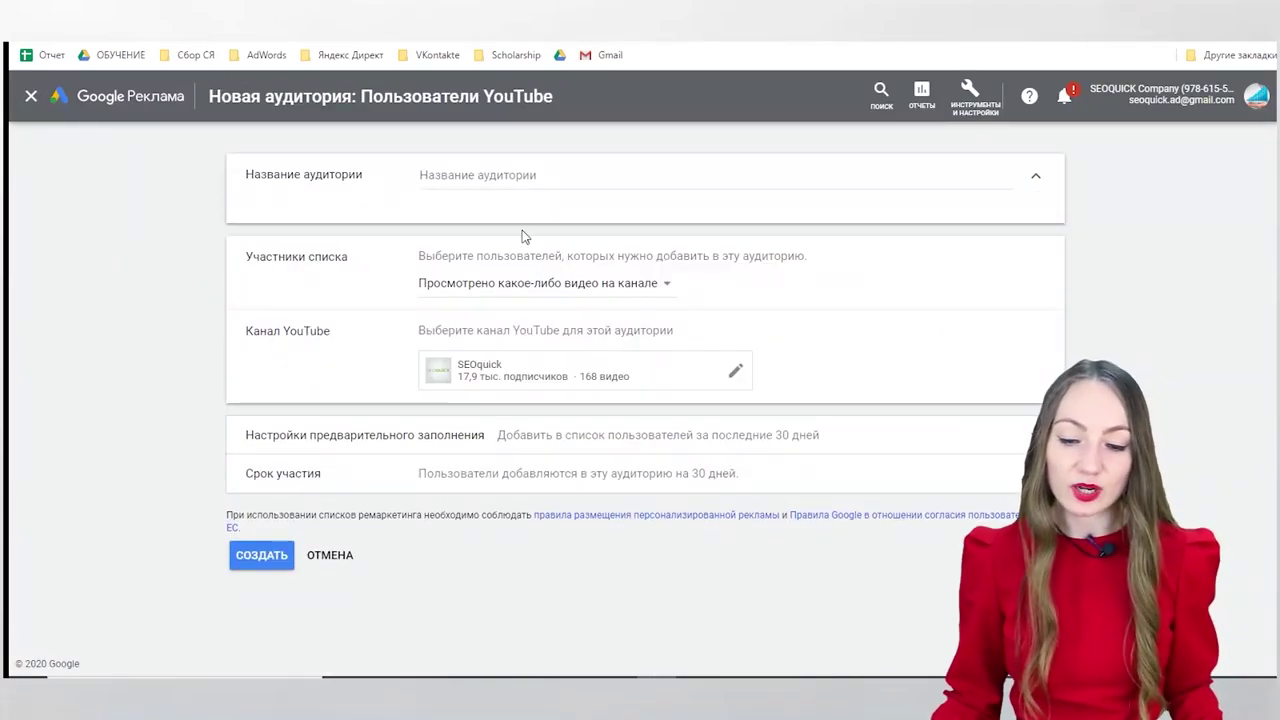
click(518, 178)
text(Te)
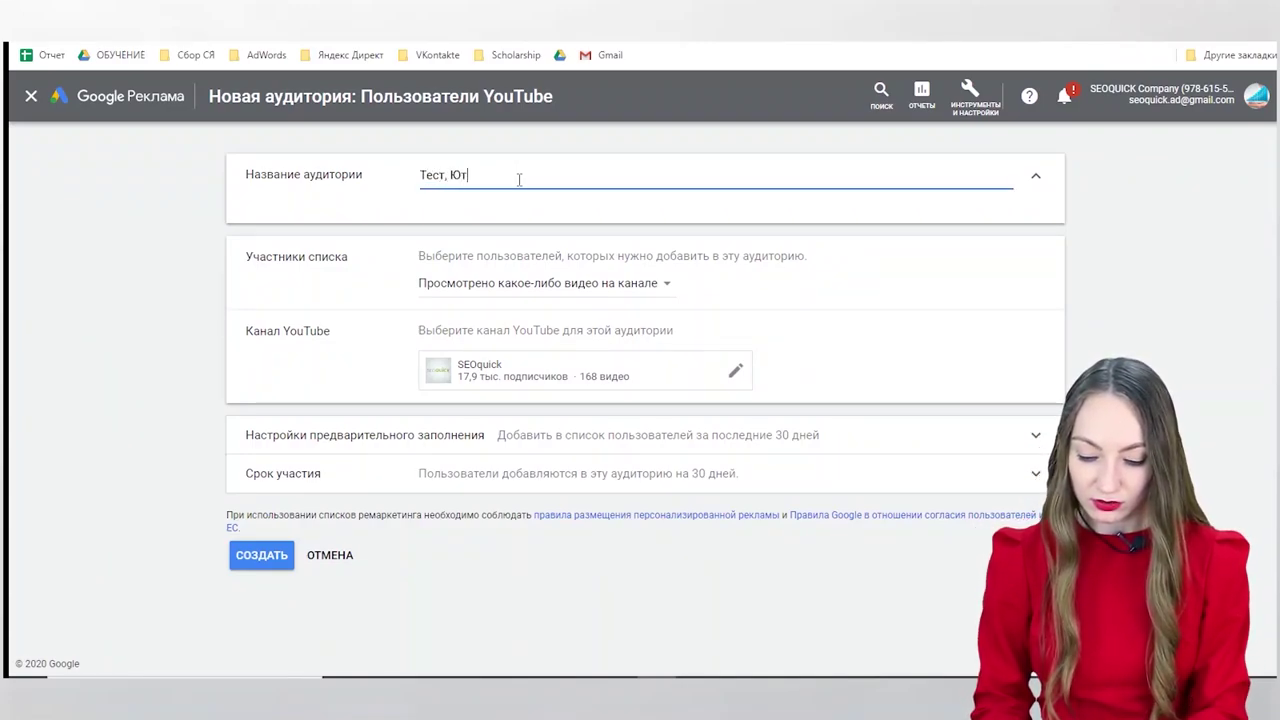
Step: Examine the available list-member criteria and YouTube channels, keeping Просмотрено какое-либо видео на канале and the SEOquick channel
click(560, 284)
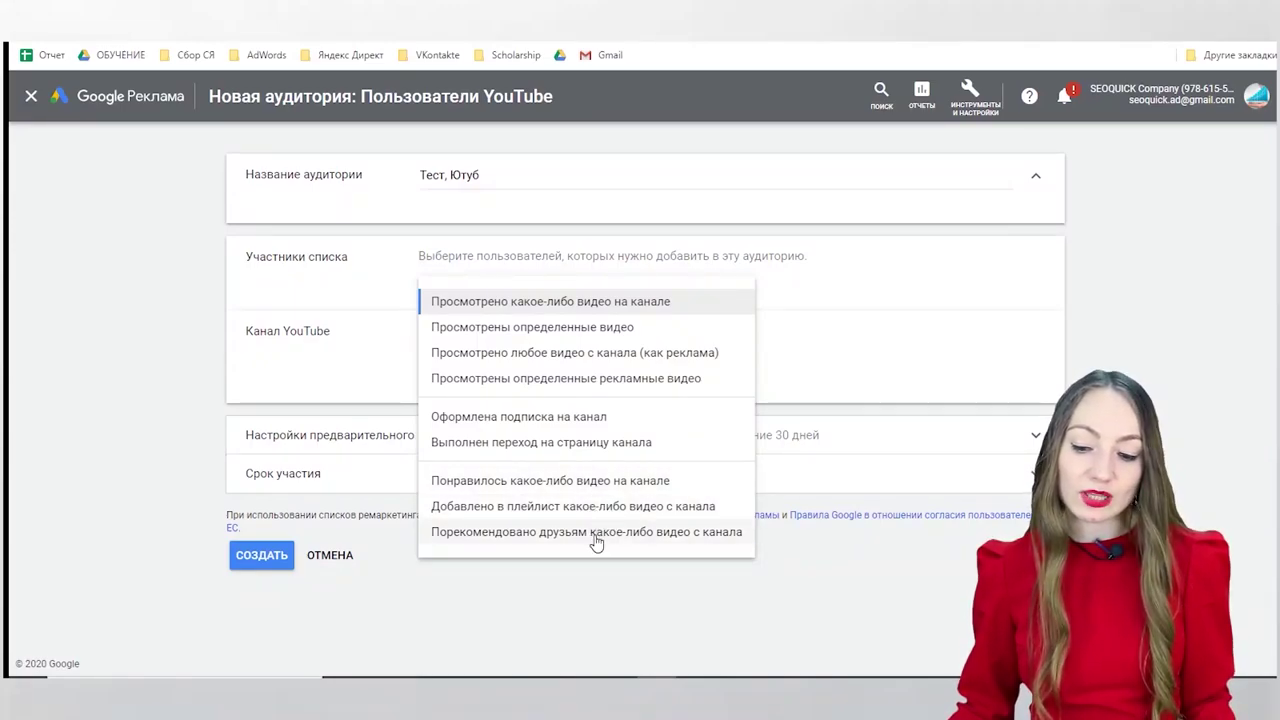
click(1129, 374)
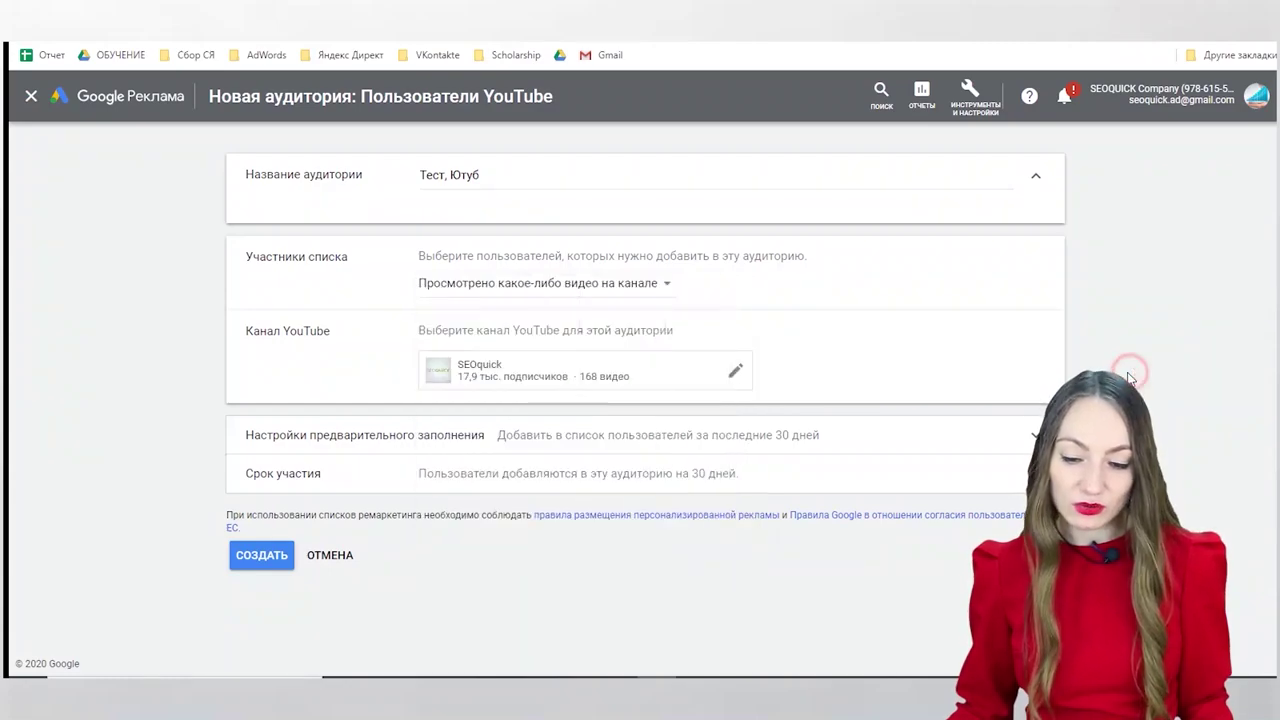
click(731, 372)
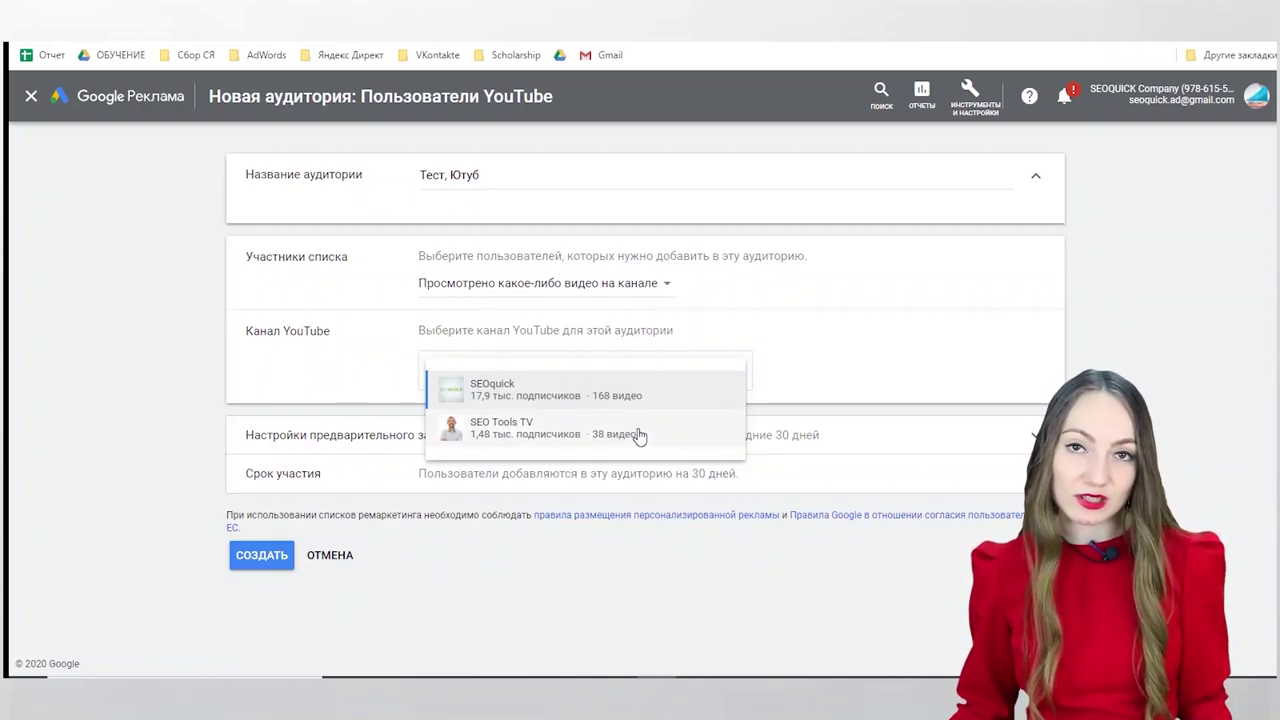
click(702, 391)
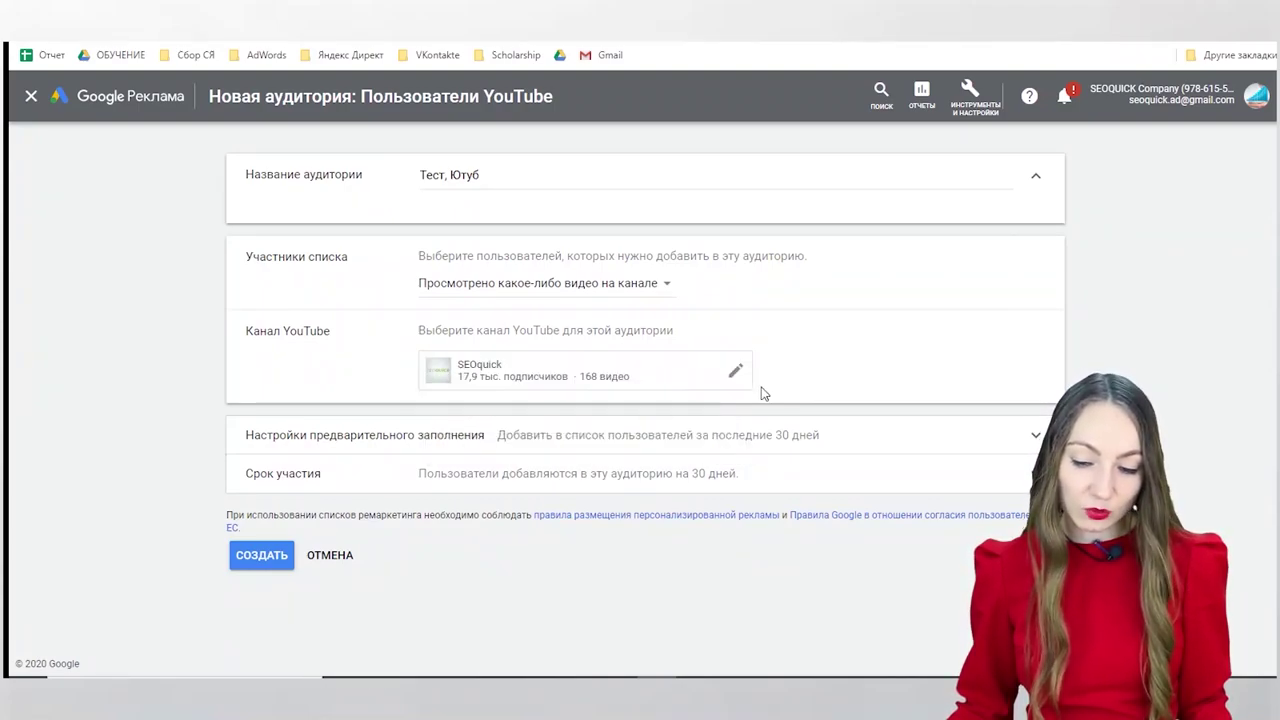
Step: Examine the prefill and membership duration settings of the YouTube audience, and cancel the form without creating the list
click(845, 448)
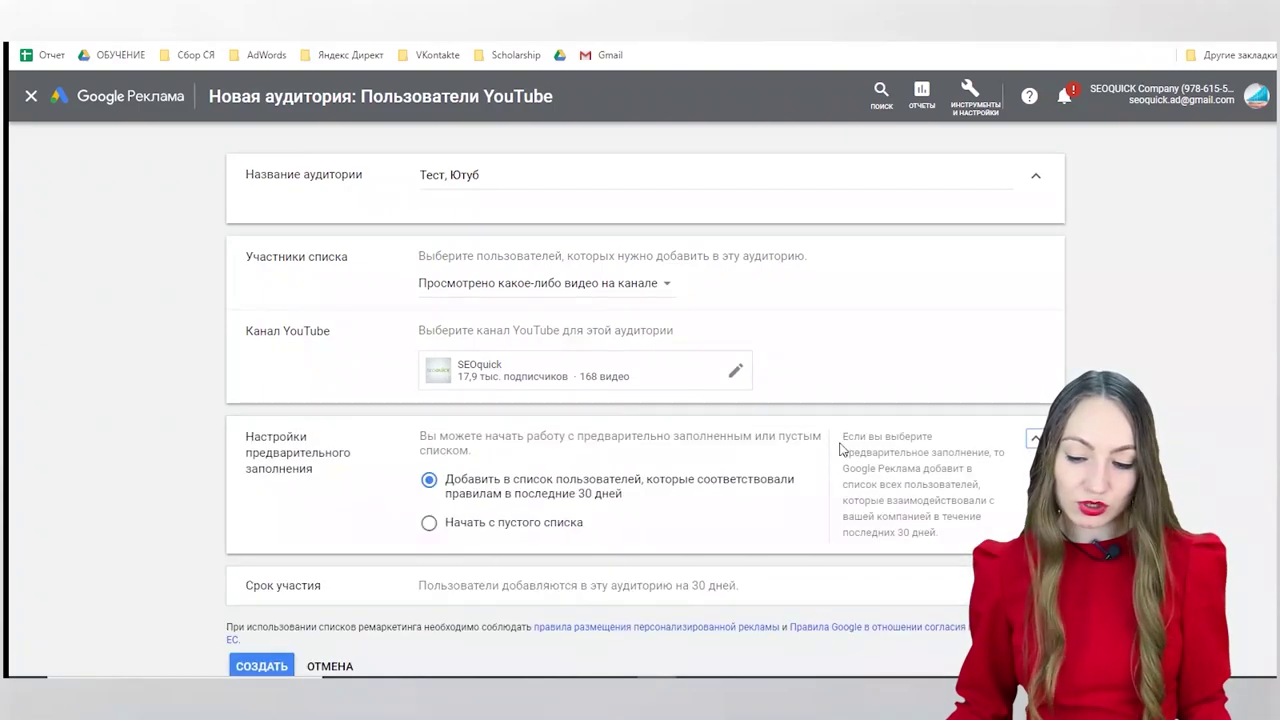
scroll(673, 510, down, 2)
click(673, 526)
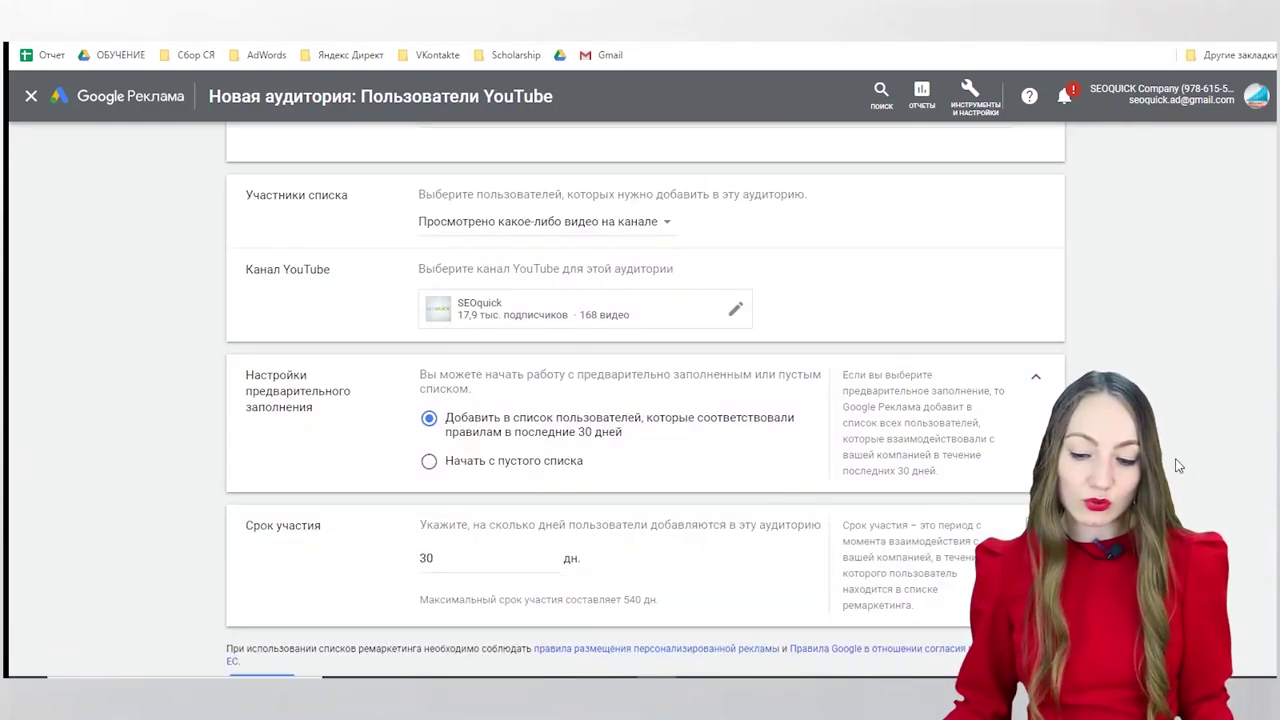
scroll(907, 450, down, 2)
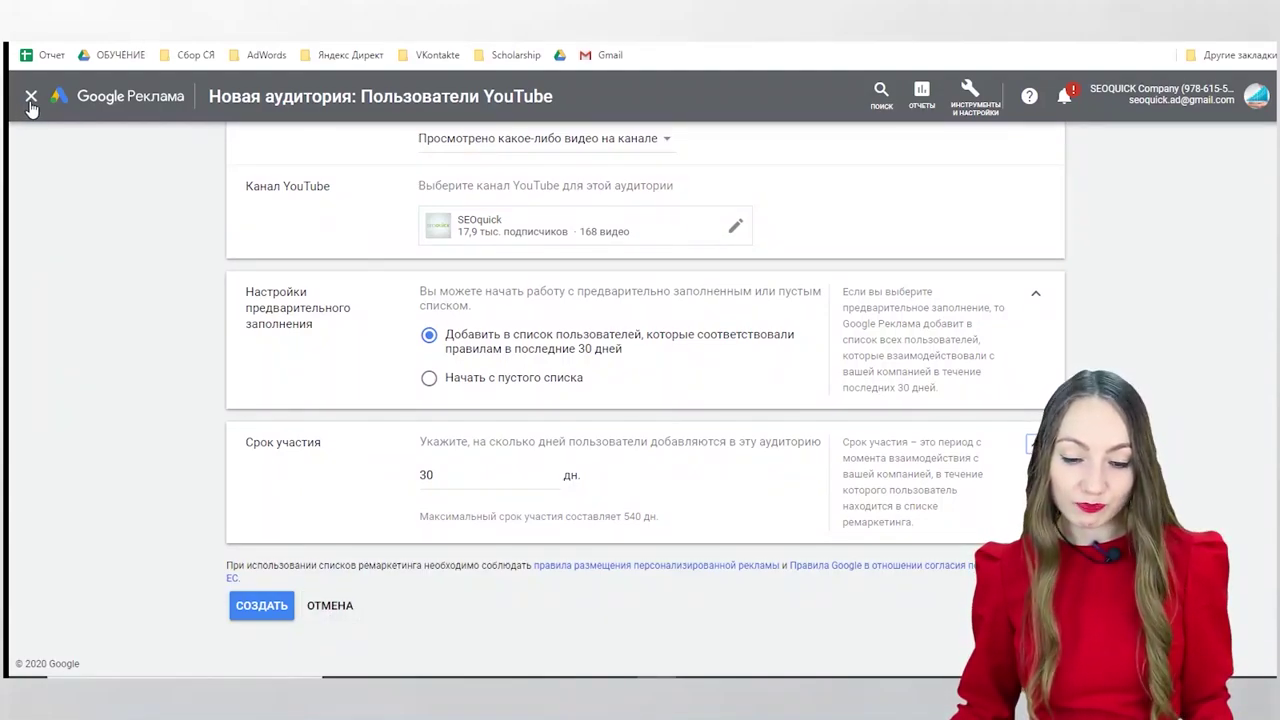
click(350, 606)
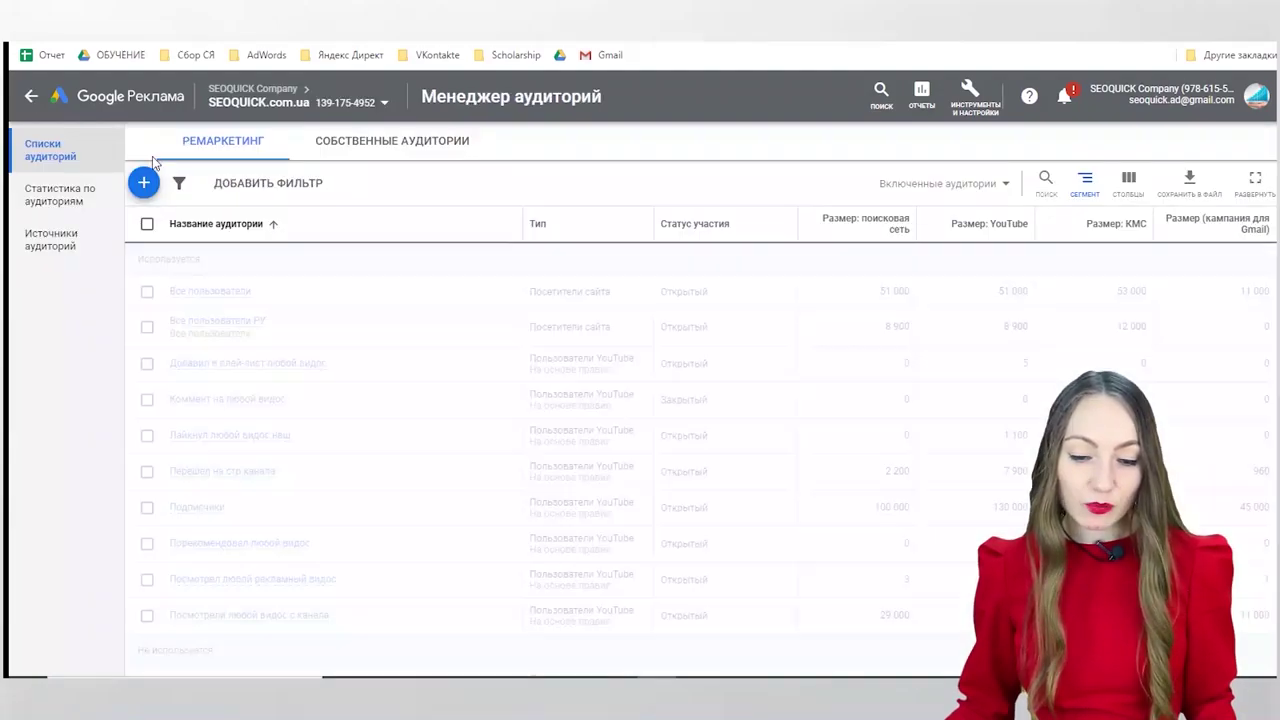
Step: Try to start a customer list audience (Список клиентов), and dismiss the dialog that opens
click(153, 196)
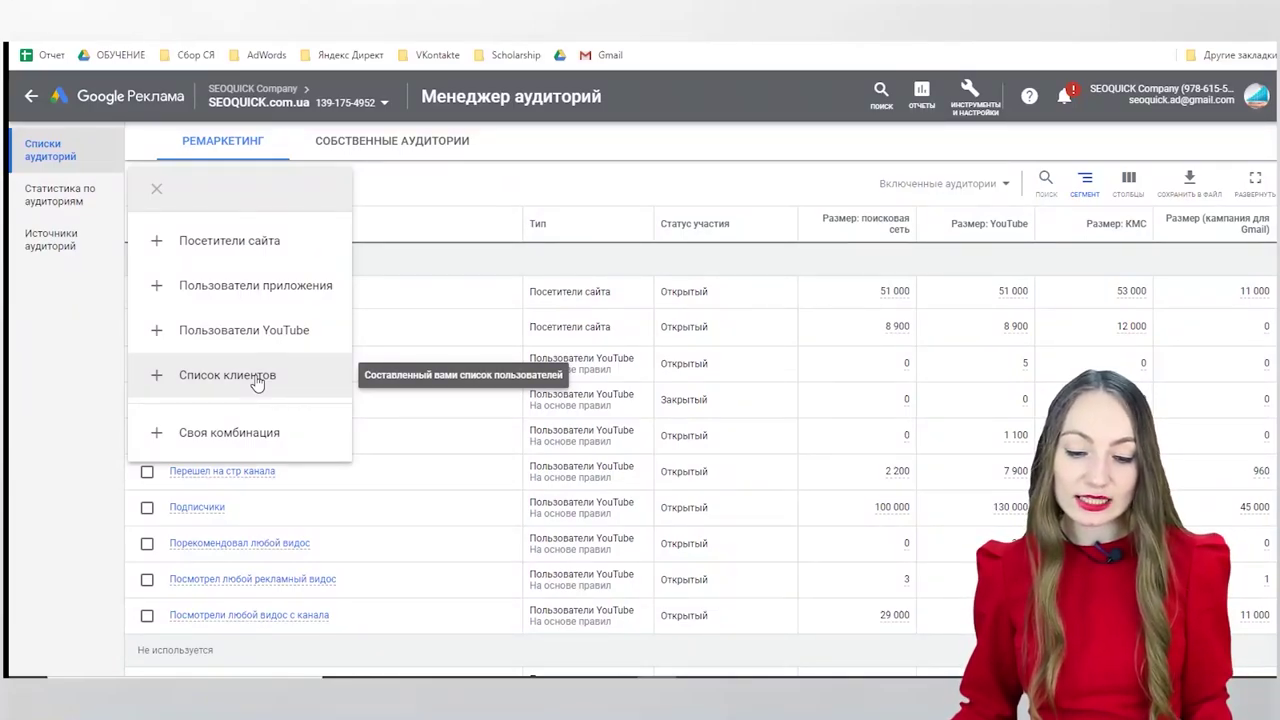
click(257, 378)
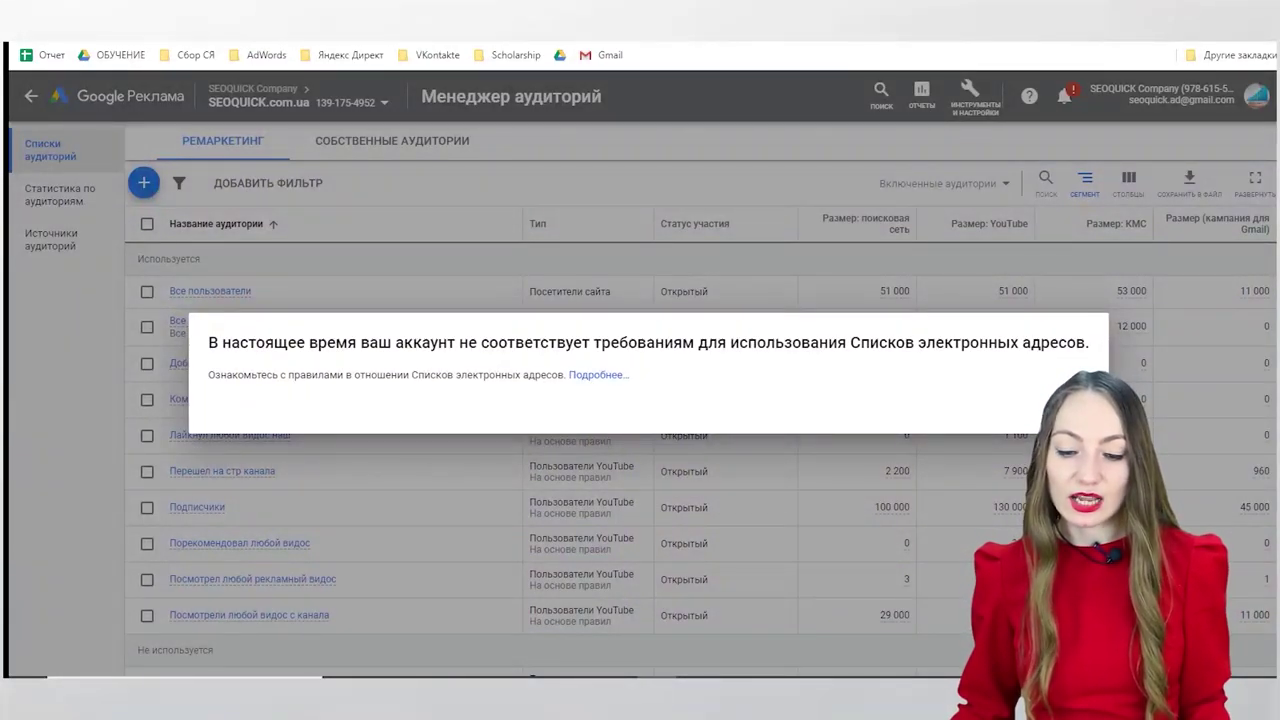
key(Escape)
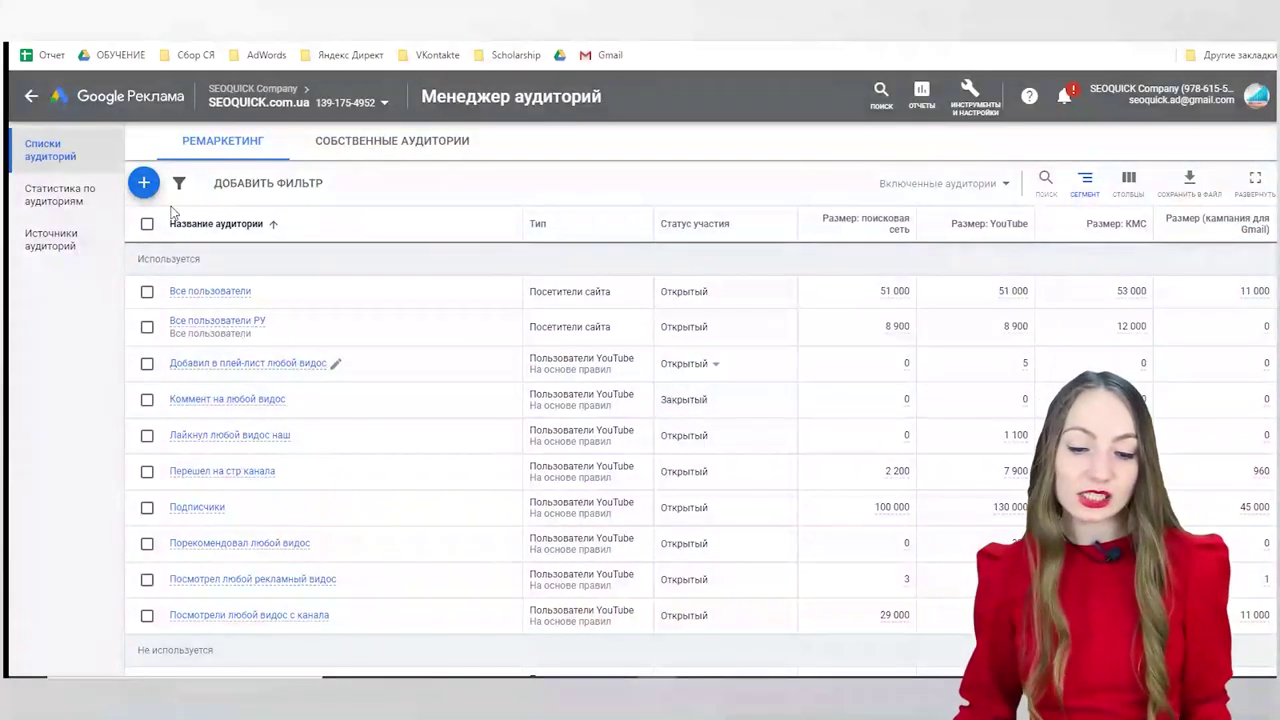
Step: Start a custom combination audience and include Все пользователи or the YouTube audience Подписчики in its first group
click(150, 190)
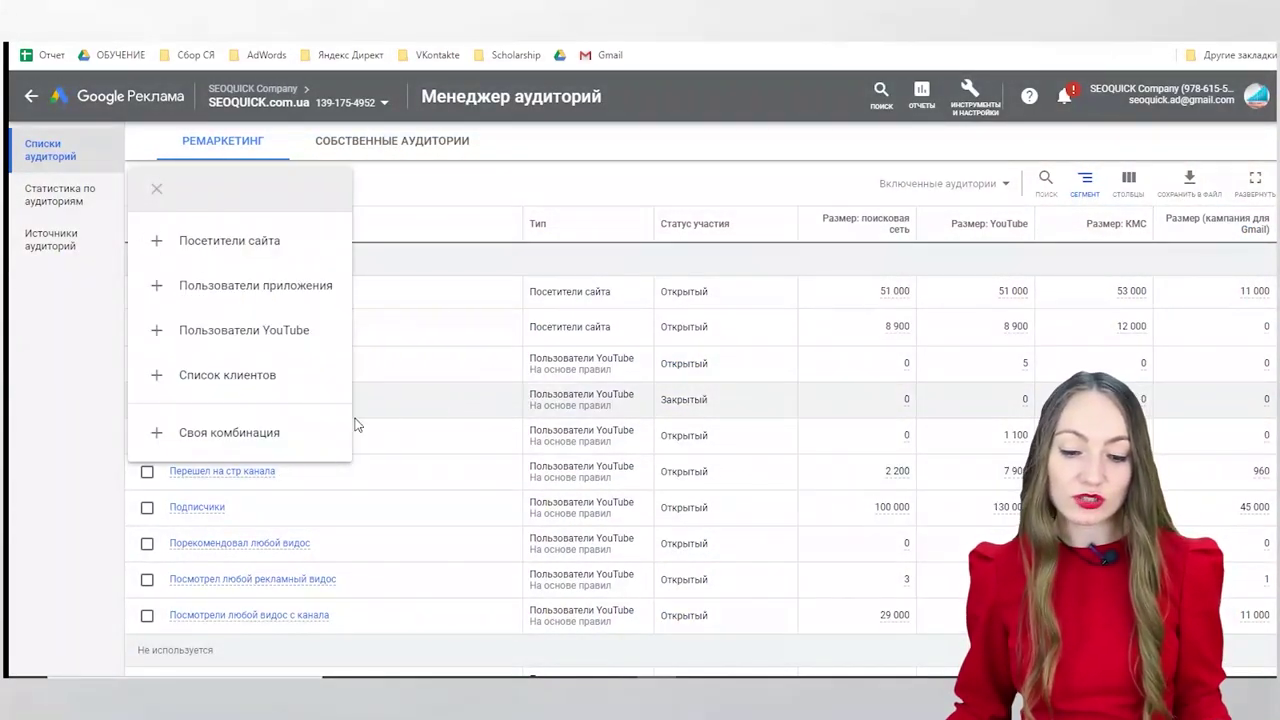
click(268, 440)
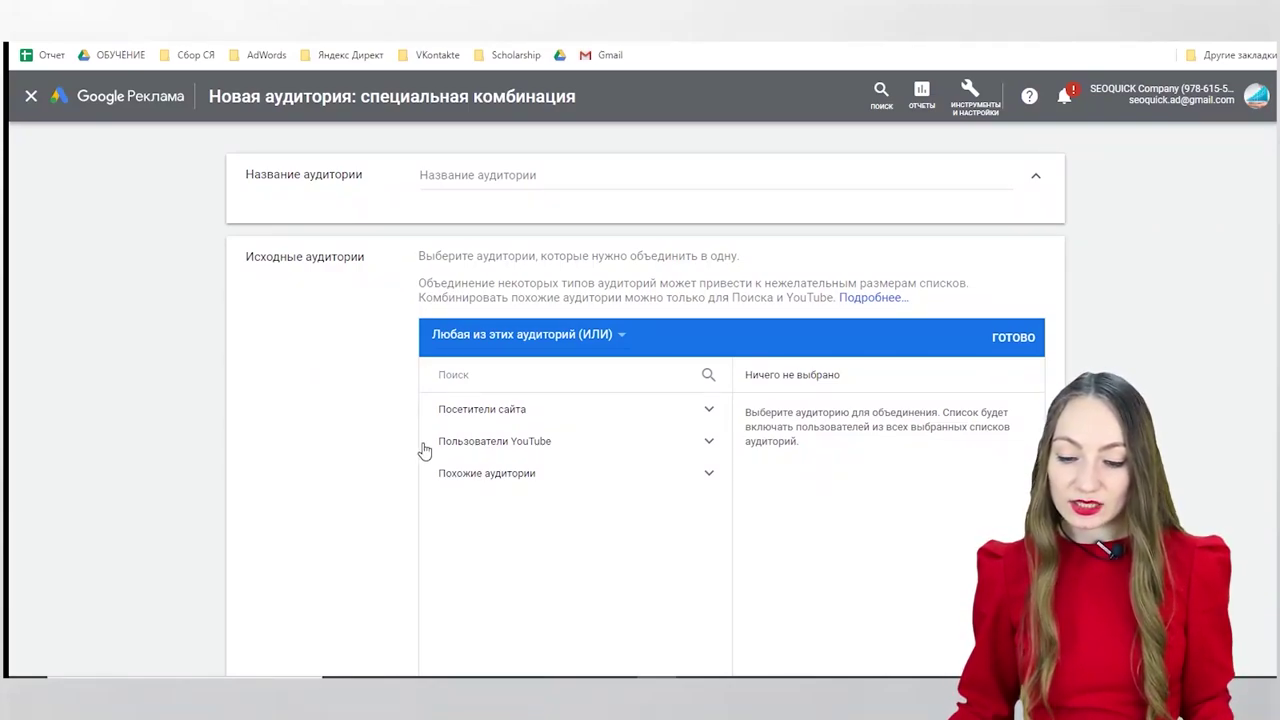
click(517, 409)
click(517, 452)
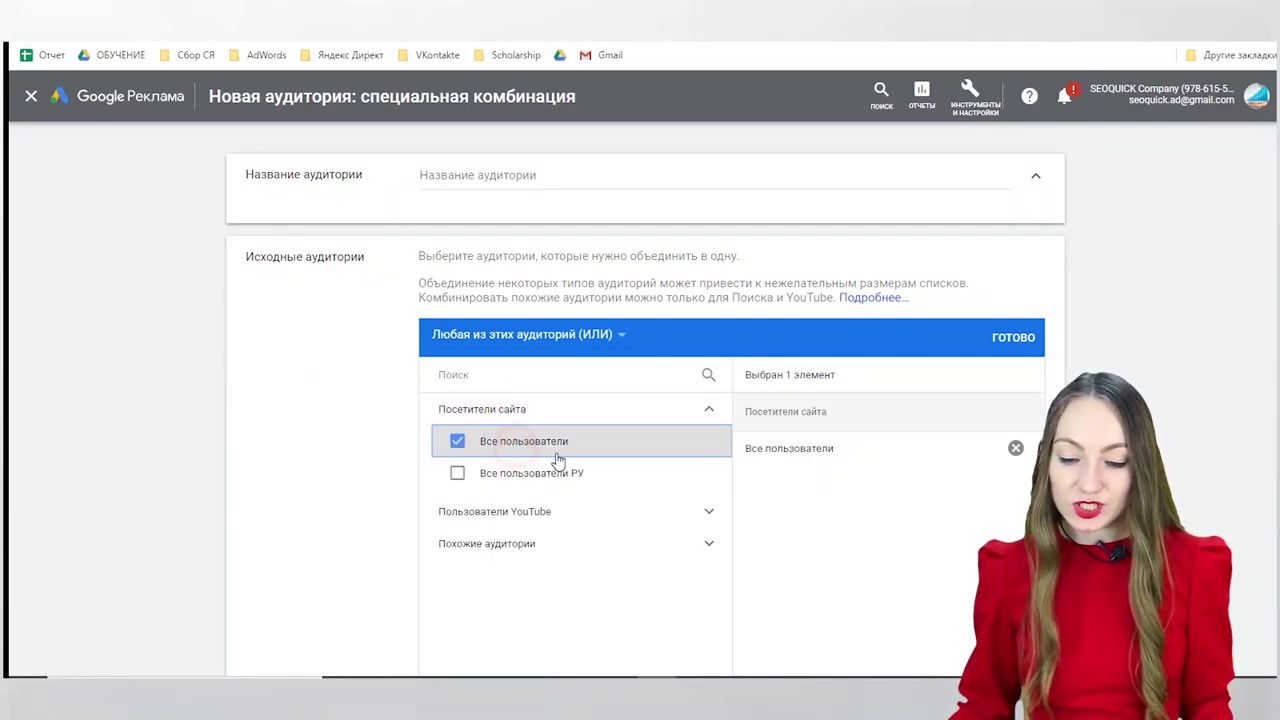
scroll(557, 459, down, 1)
click(548, 432)
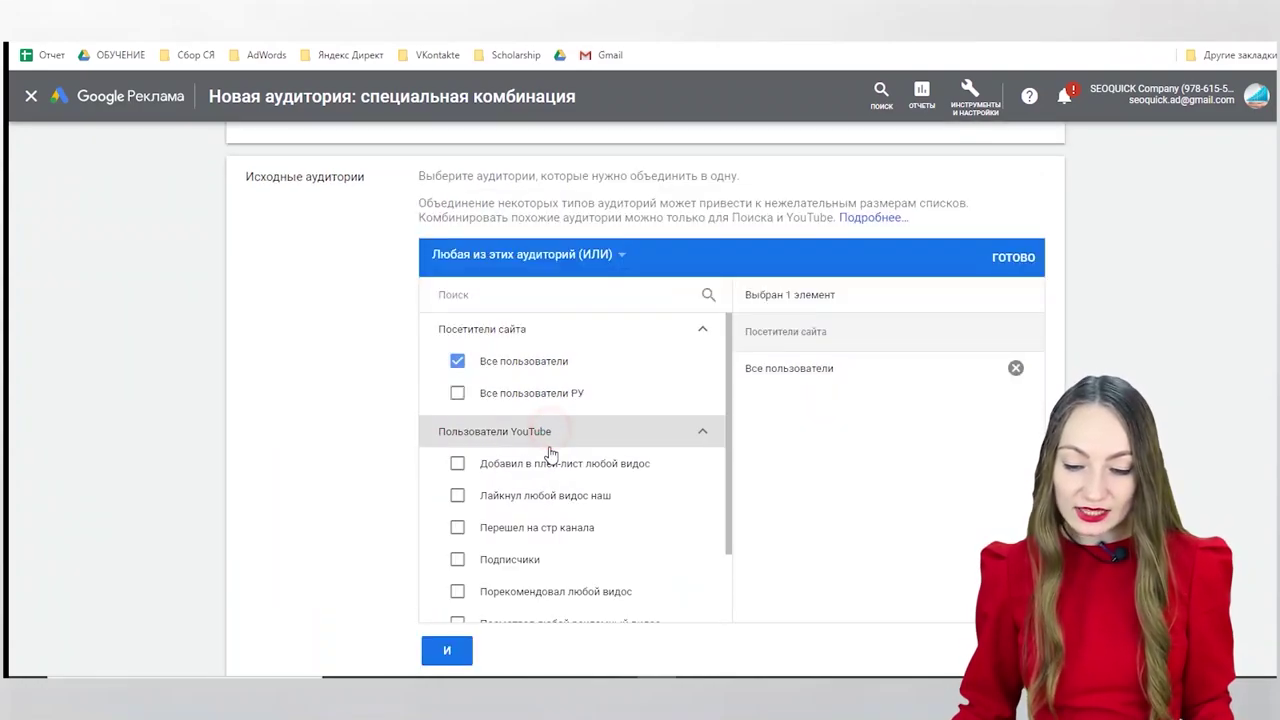
scroll(549, 454, down, 1)
click(530, 487)
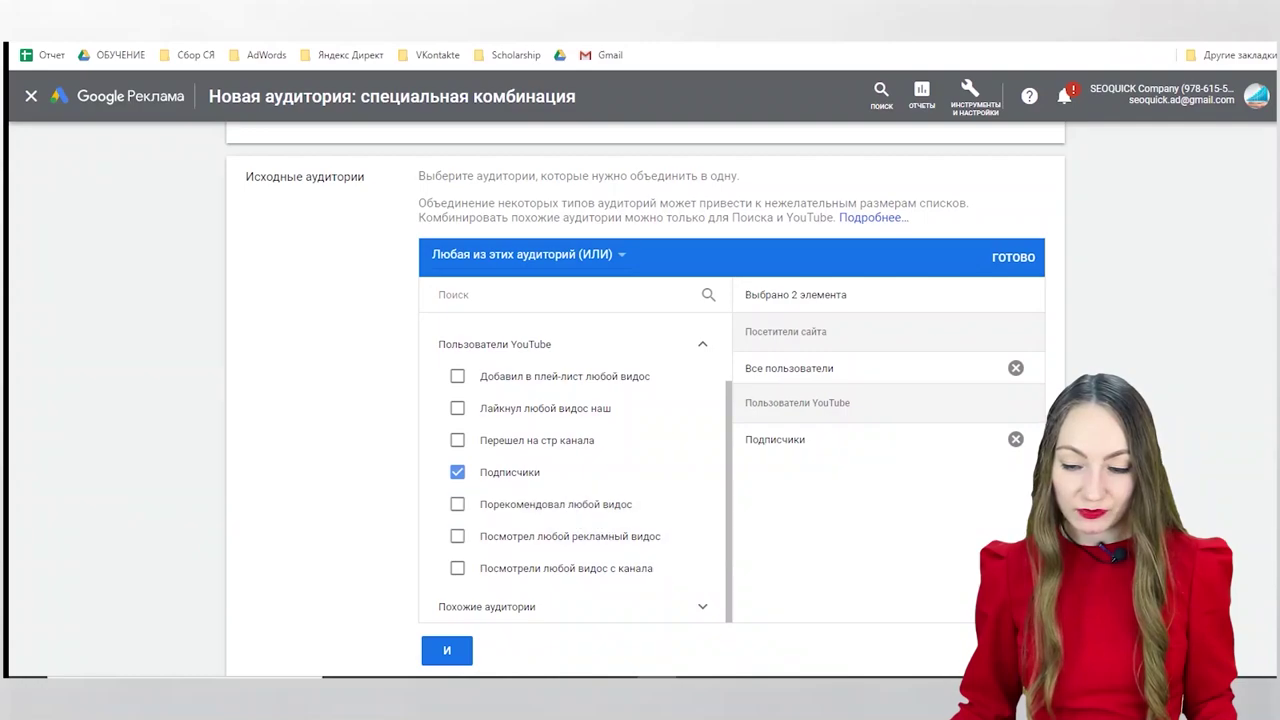
Step: Add a second group joined by И to the combination, containing the YouTube audience Порекомендовал любой видос
scroll(920, 402, down, 2)
click(440, 494)
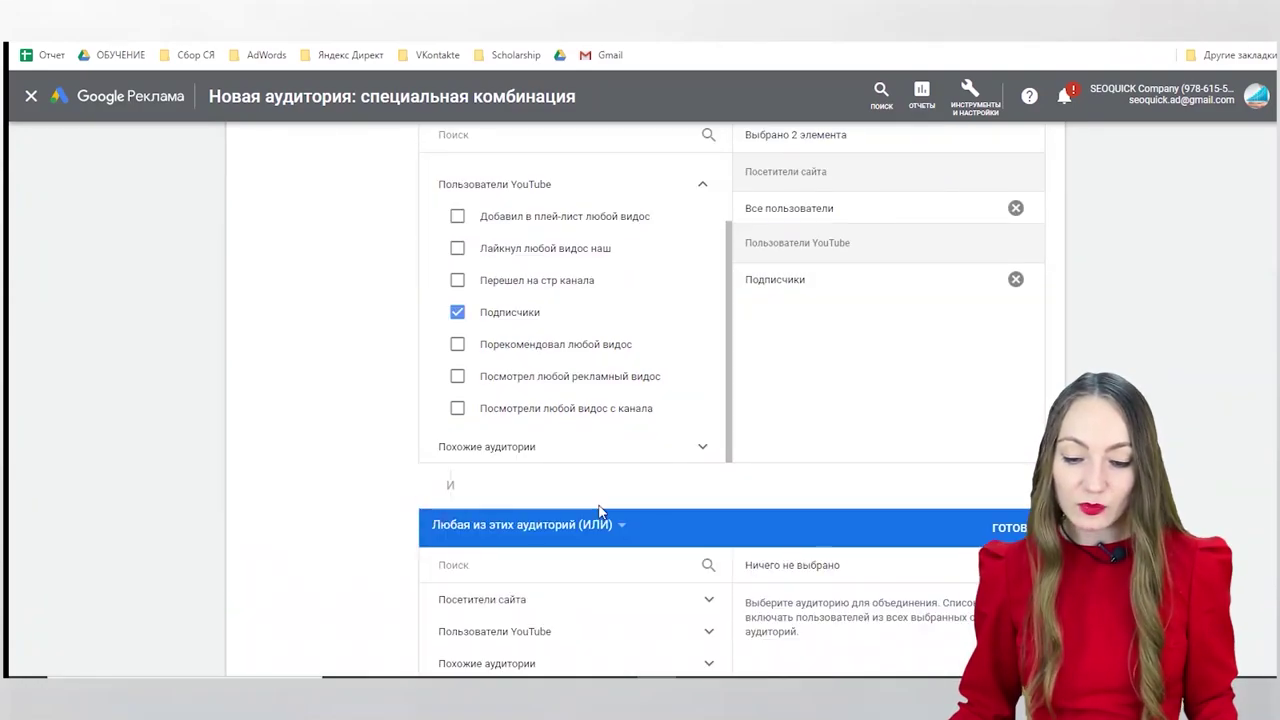
scroll(600, 514, down, 2)
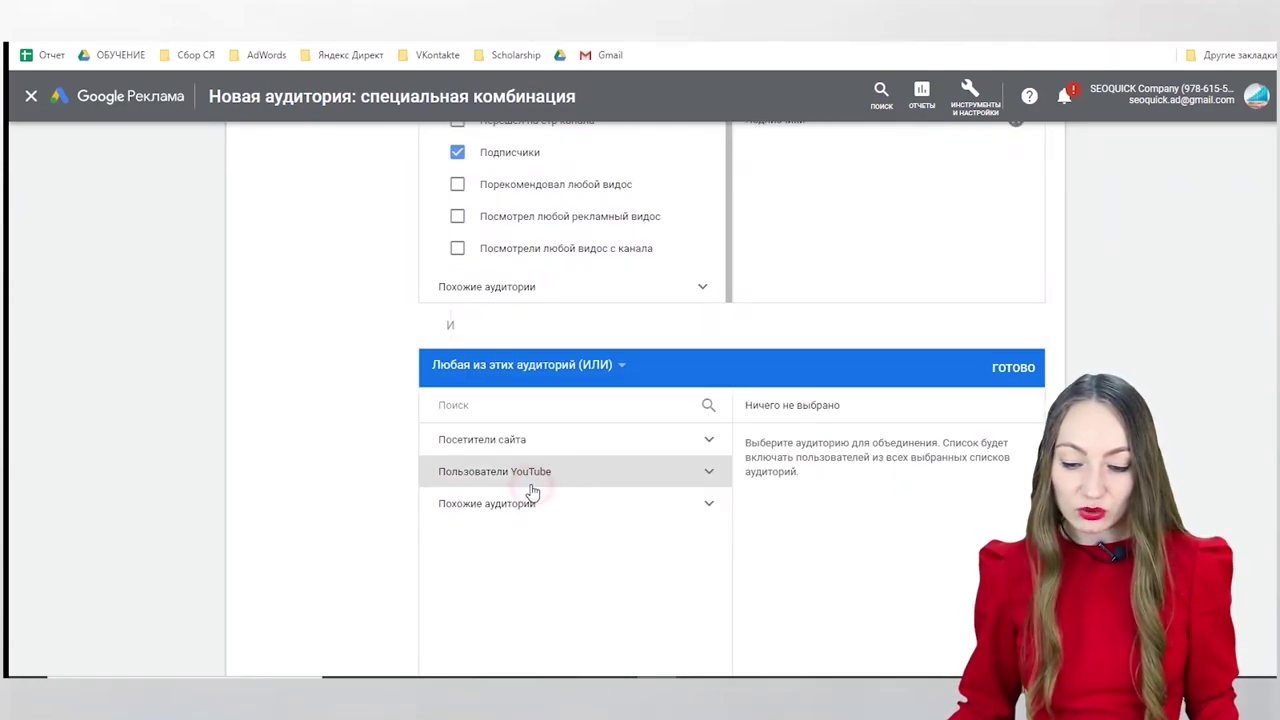
click(681, 469)
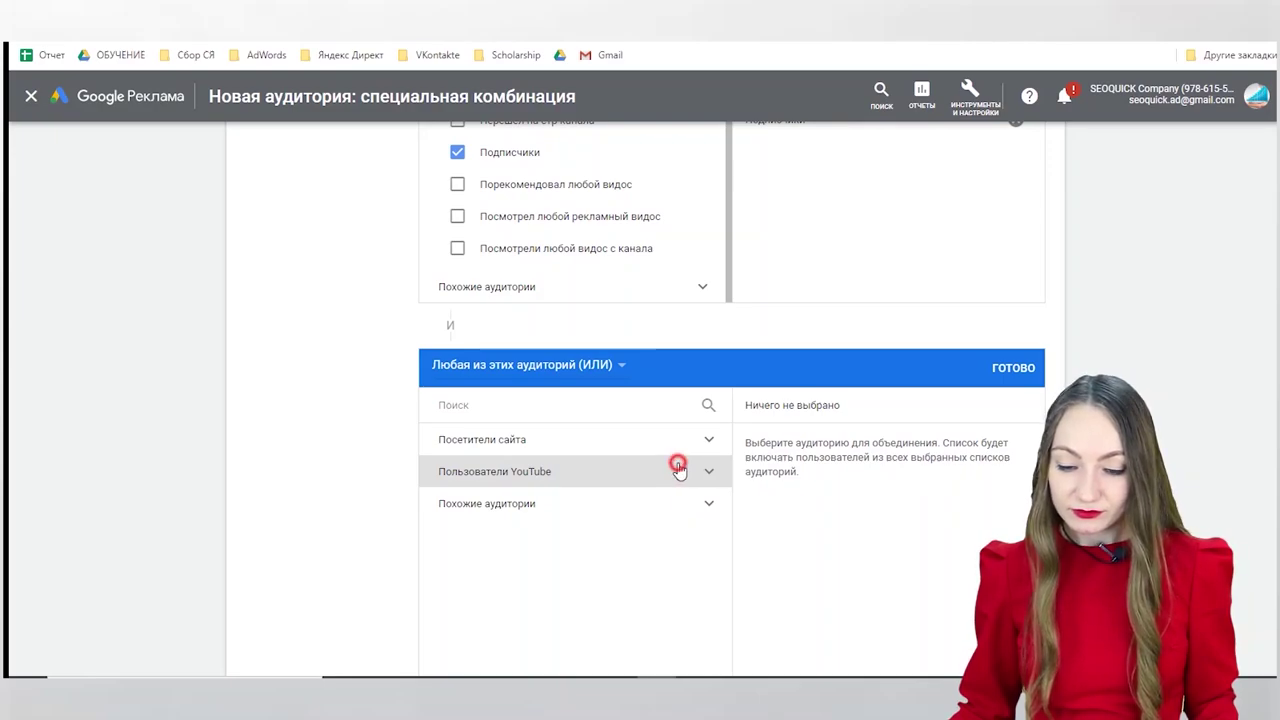
scroll(560, 590, down, 1)
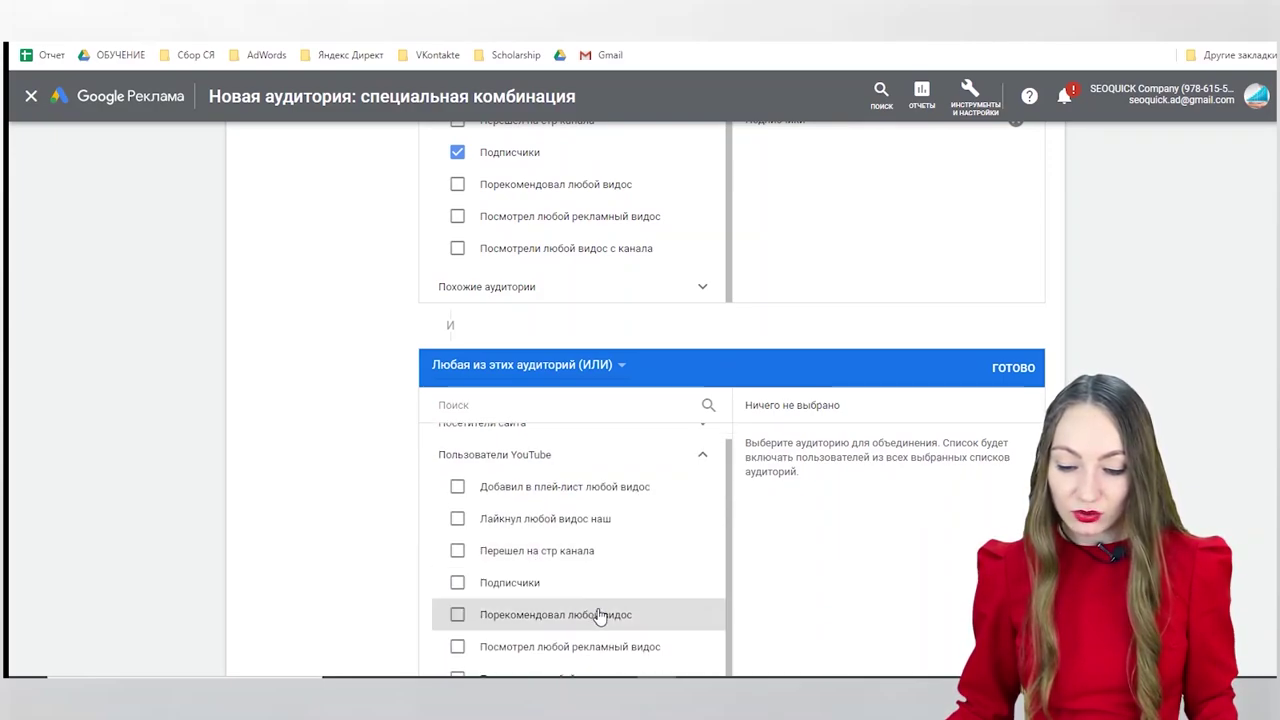
click(595, 622)
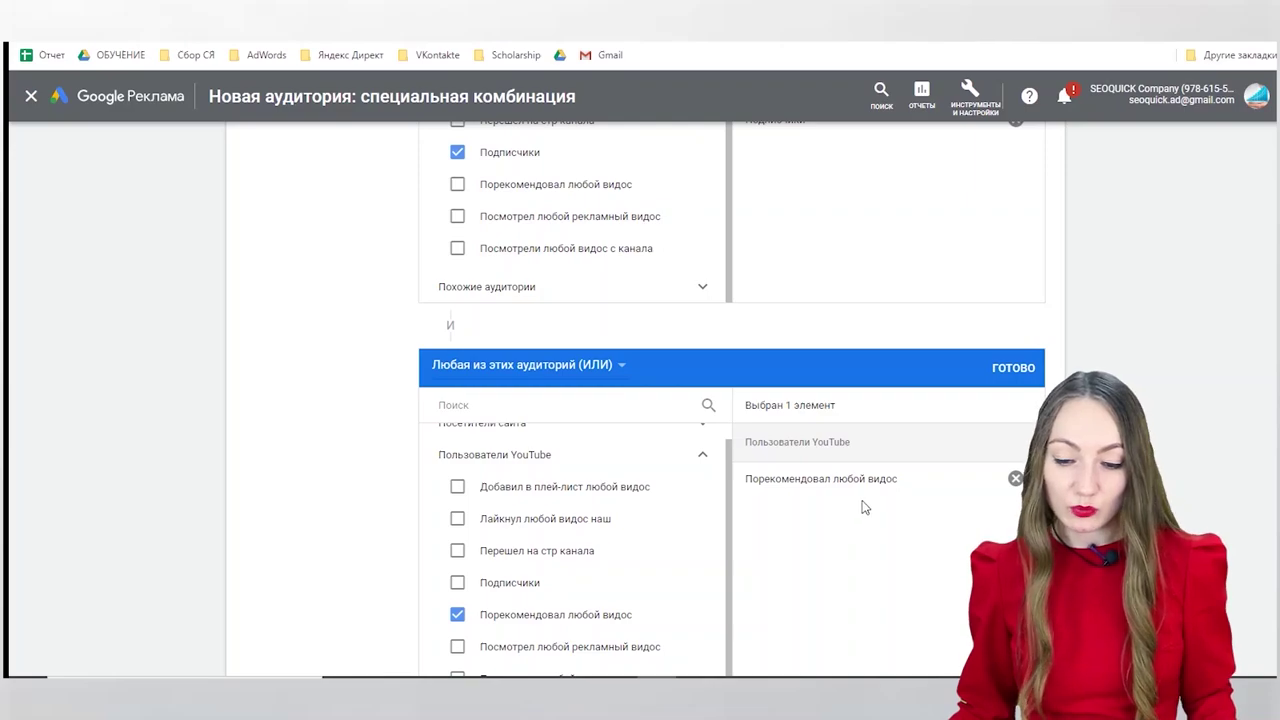
Step: Review both source audience groups of the combination, and cancel the form without creating the audience
scroll(864, 507, up, 2)
scroll(864, 507, up, 2)
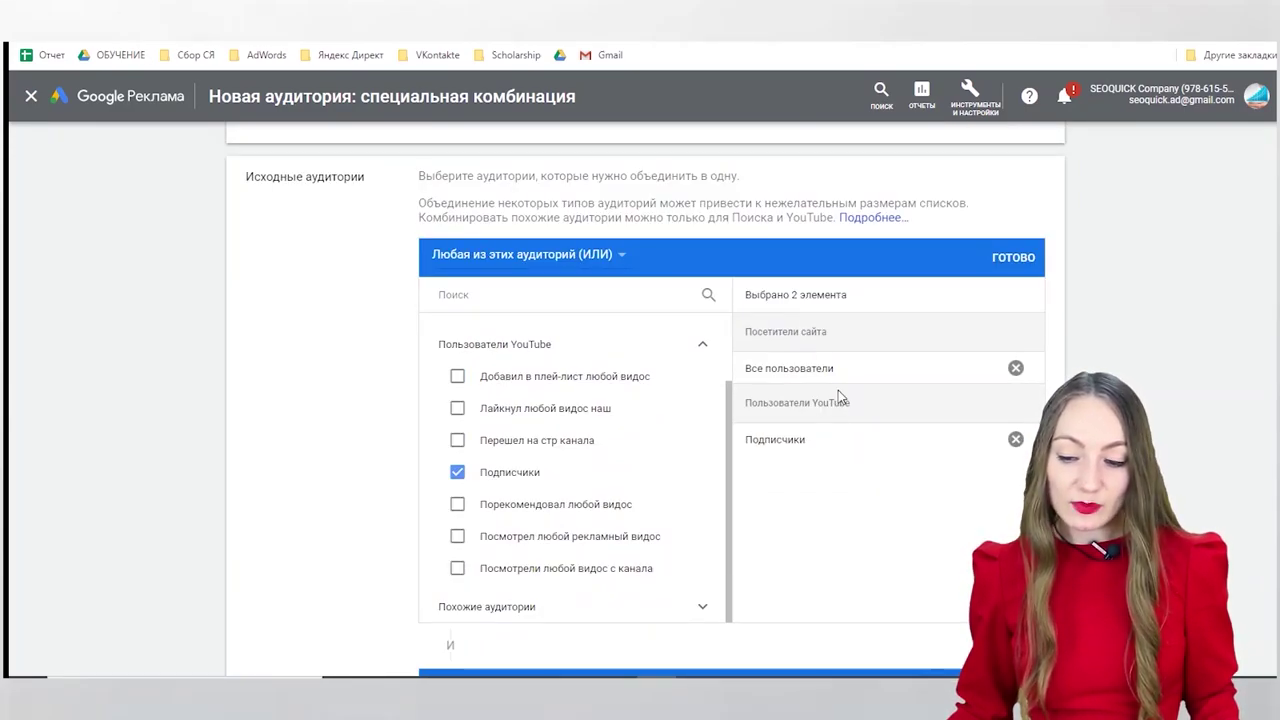
scroll(870, 410, down, 2)
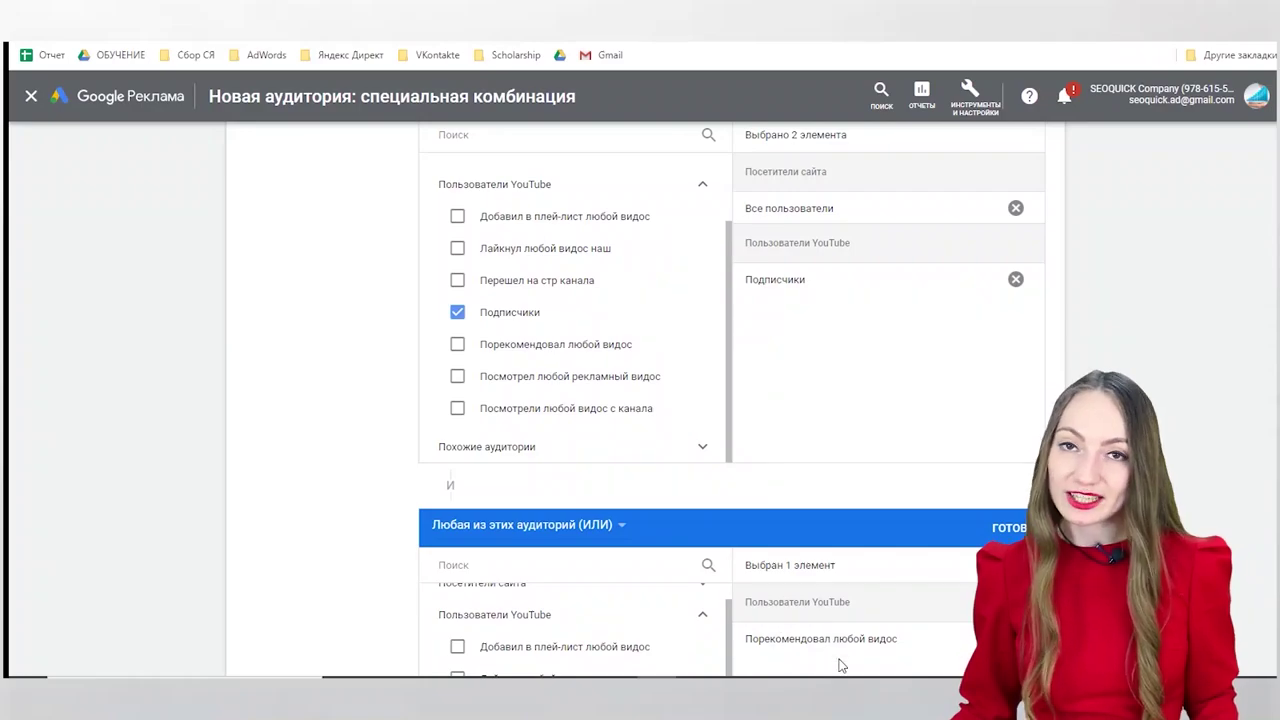
scroll(906, 580, up, 3)
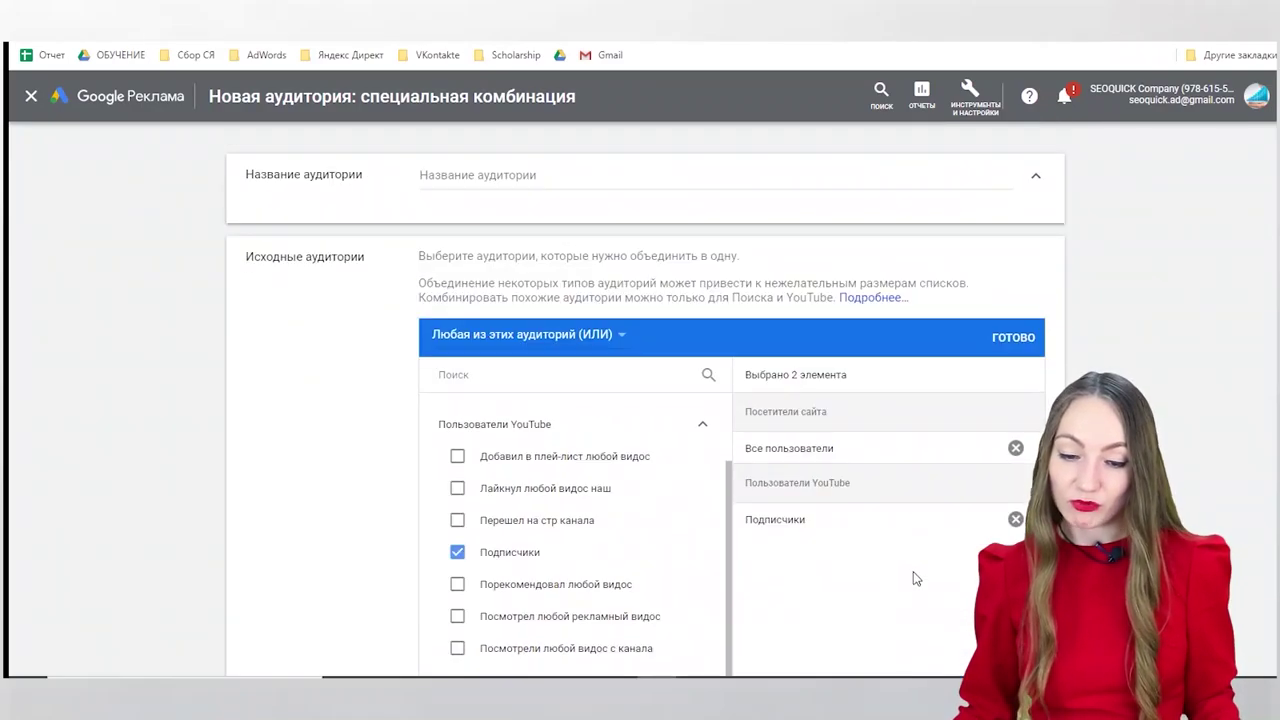
scroll(913, 577, down, 7)
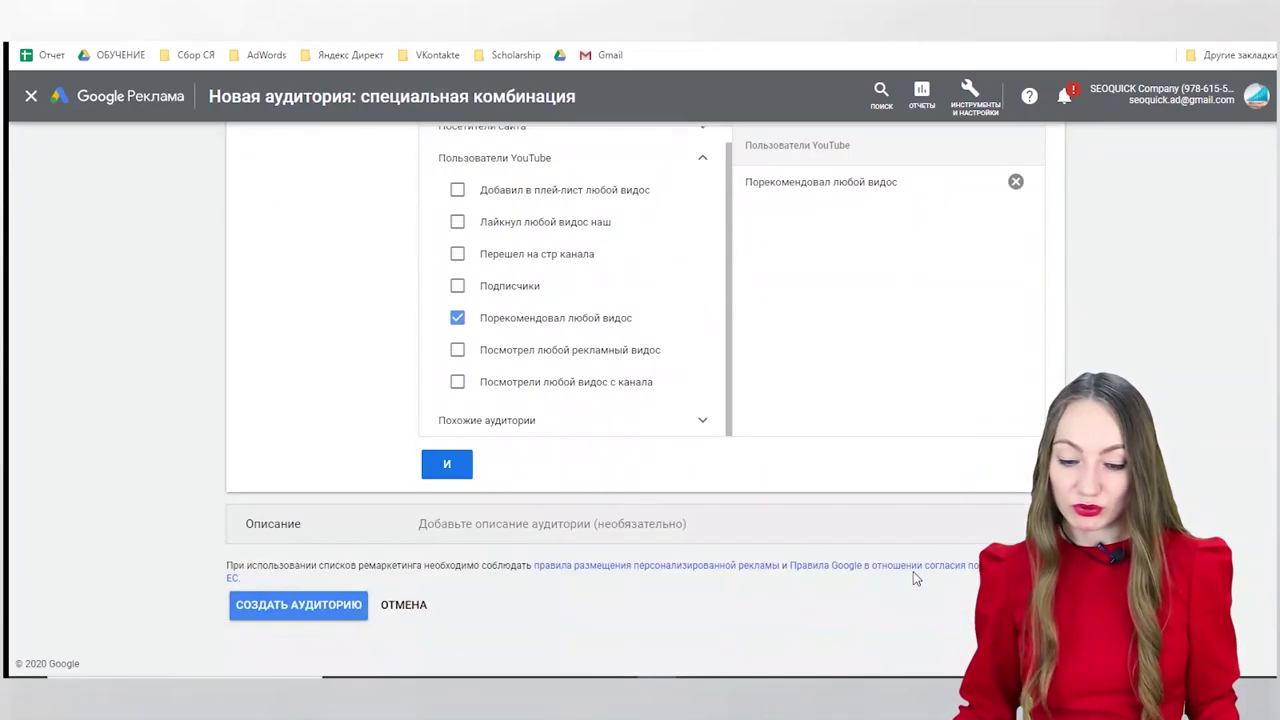
click(406, 604)
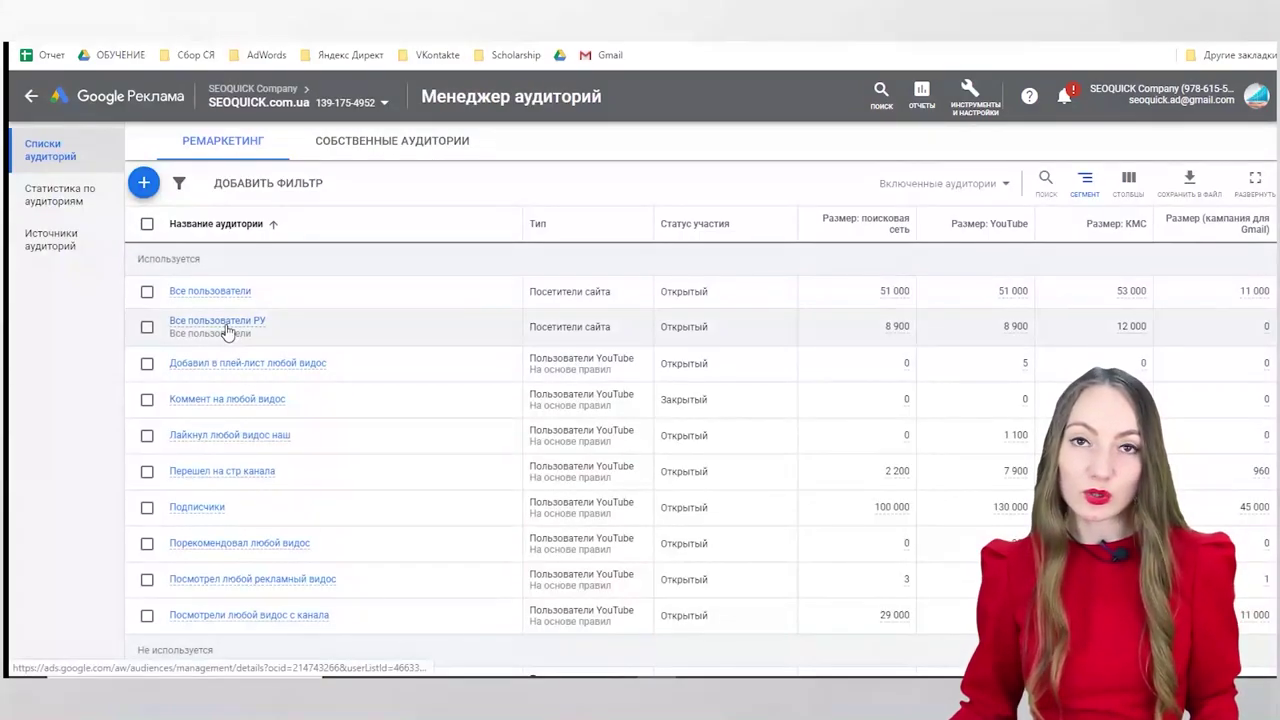
Step: Start a custom interest audience (Особые интересы) among the own audiences, name it Тест, and keep Категория интересов as the targeting type
mouse_move(228, 332)
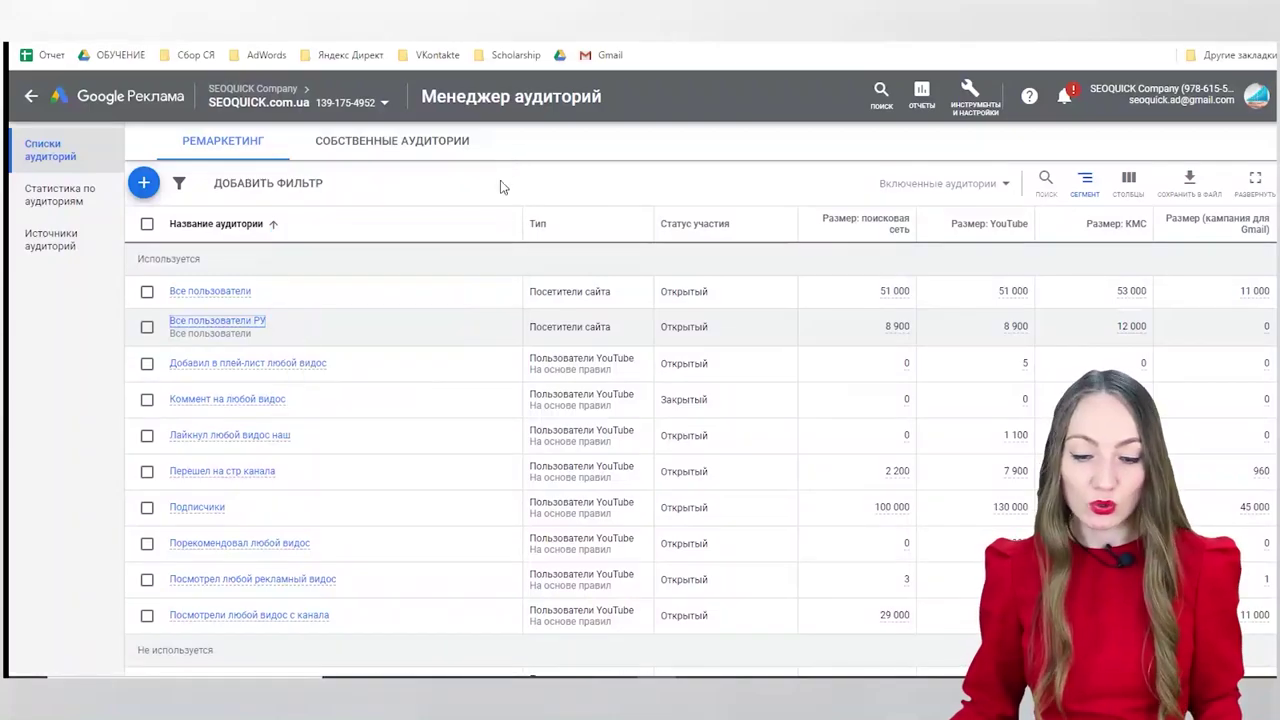
click(455, 140)
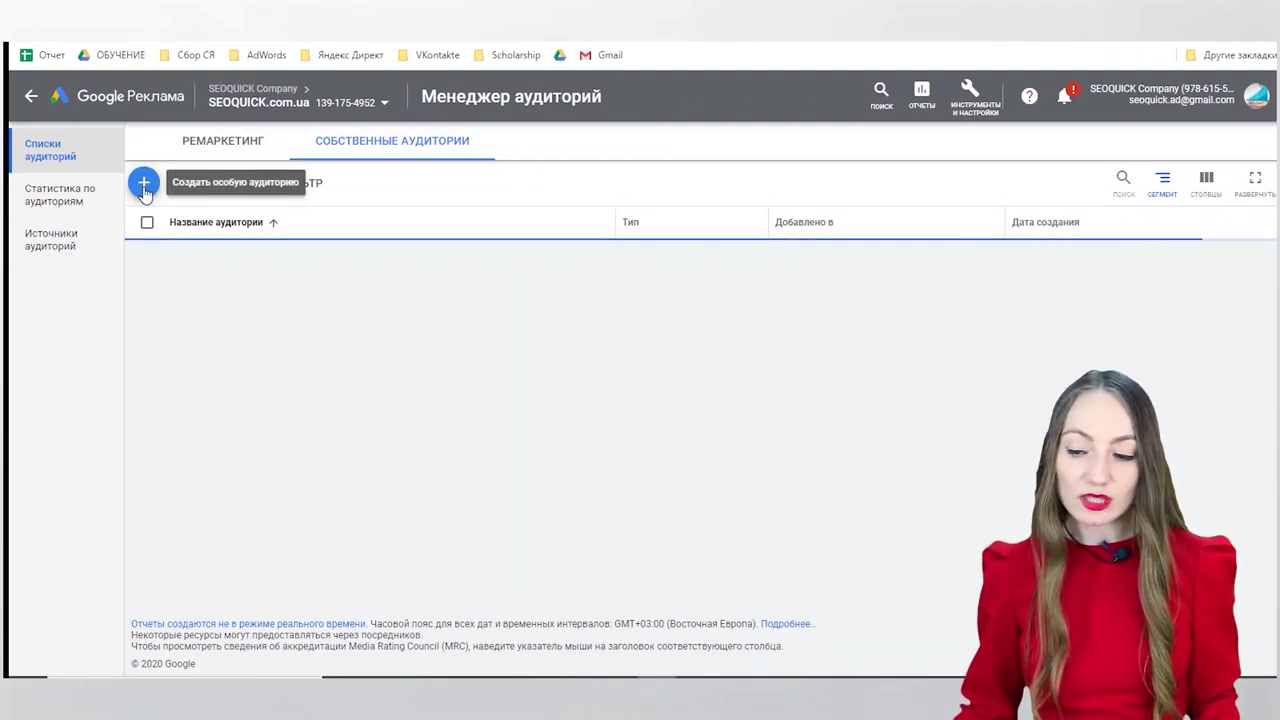
click(144, 189)
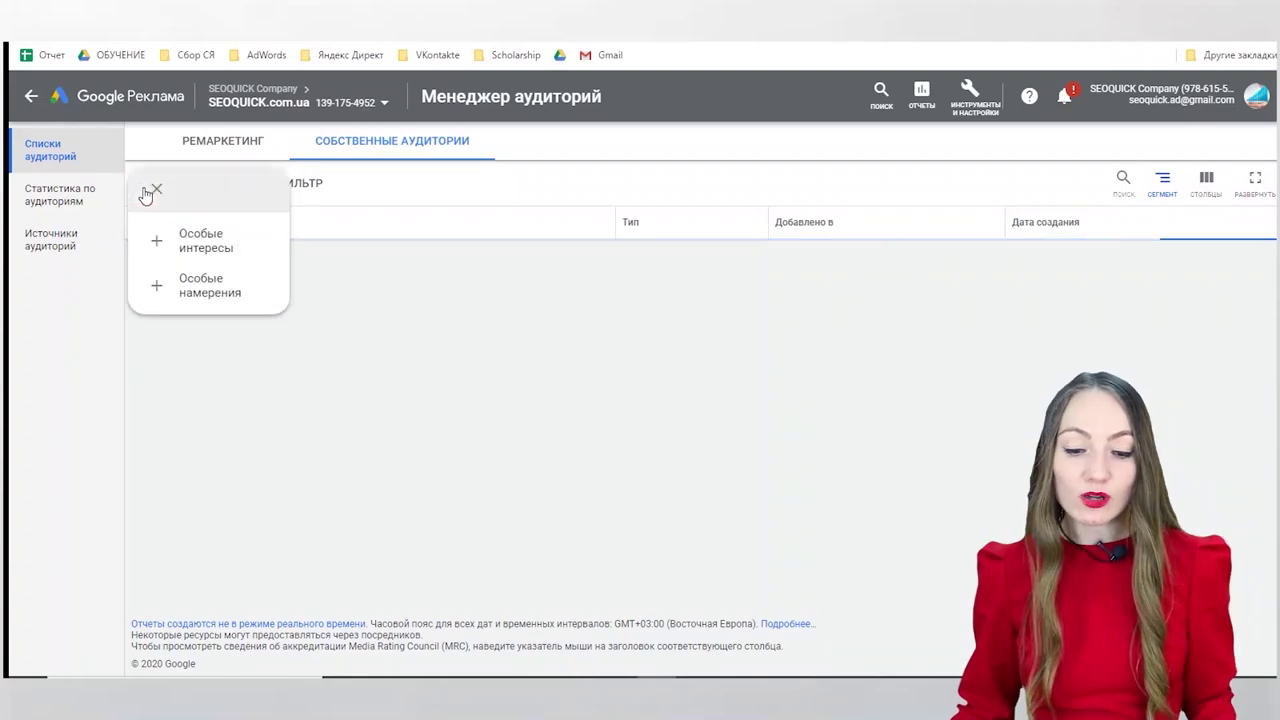
click(182, 244)
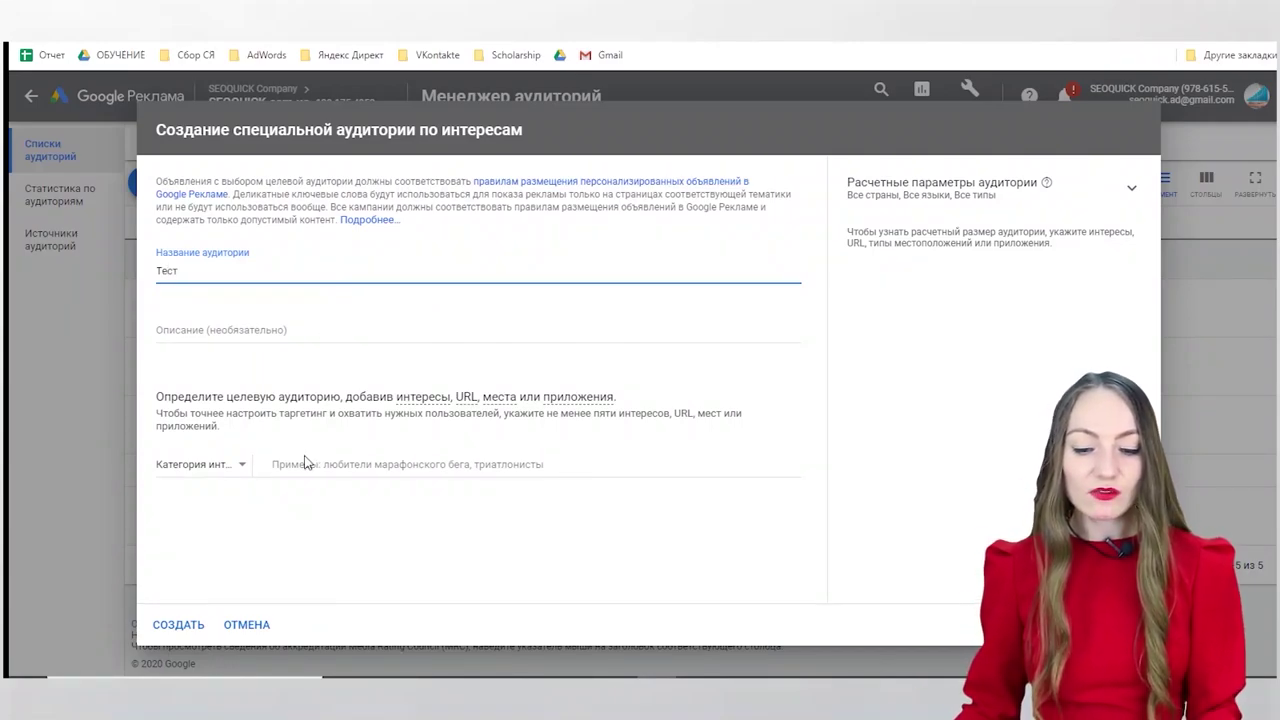
click(240, 466)
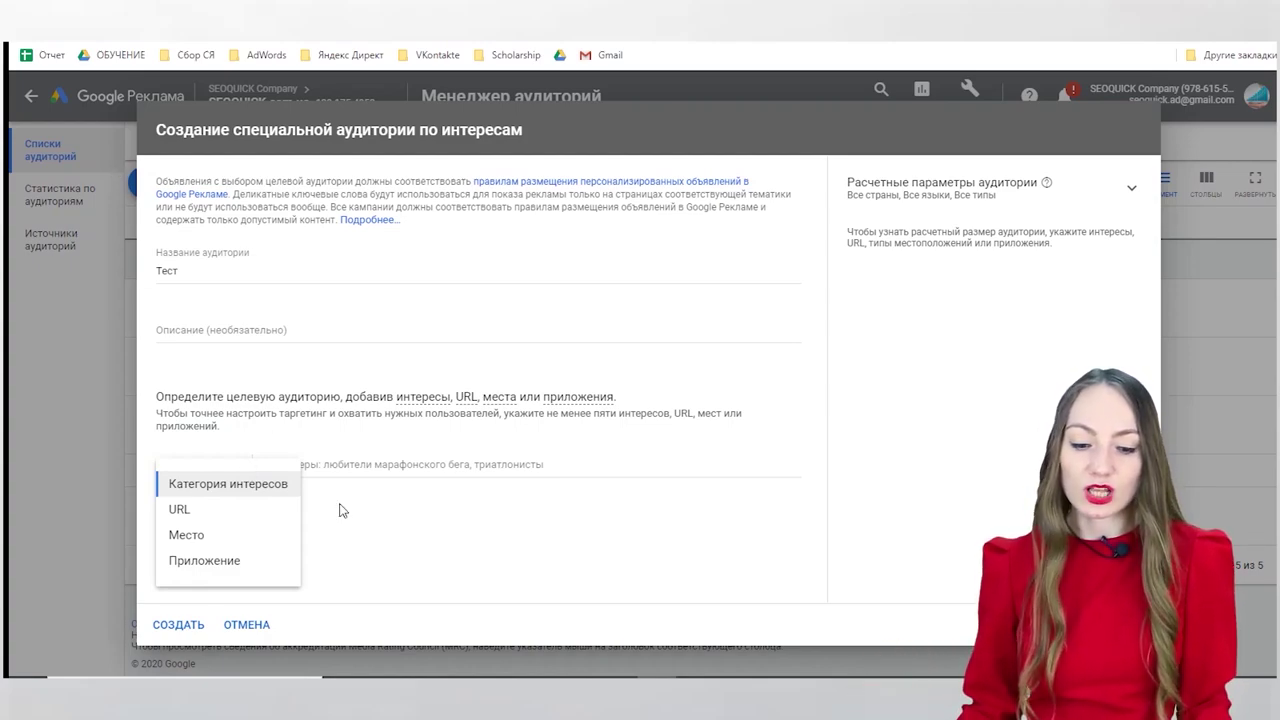
click(287, 485)
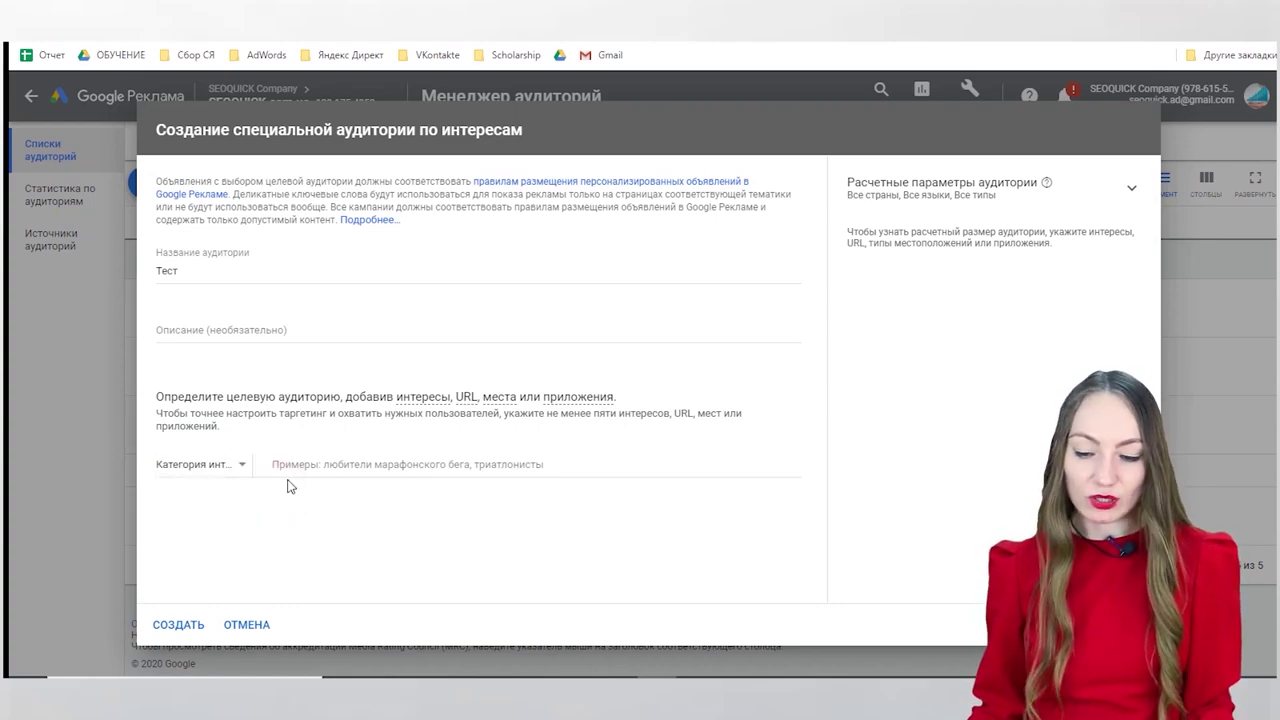
Step: Add женские сумки as an interest of the audience and request its size estimate
click(318, 468)
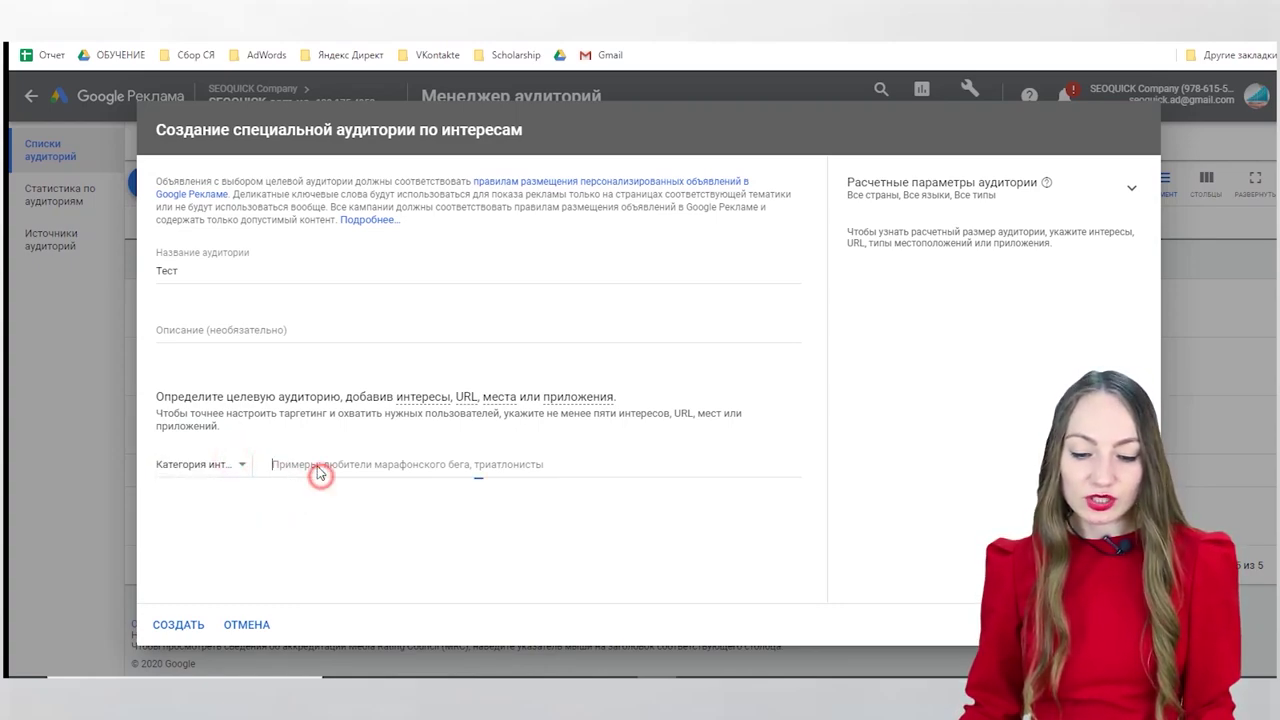
text(женс)
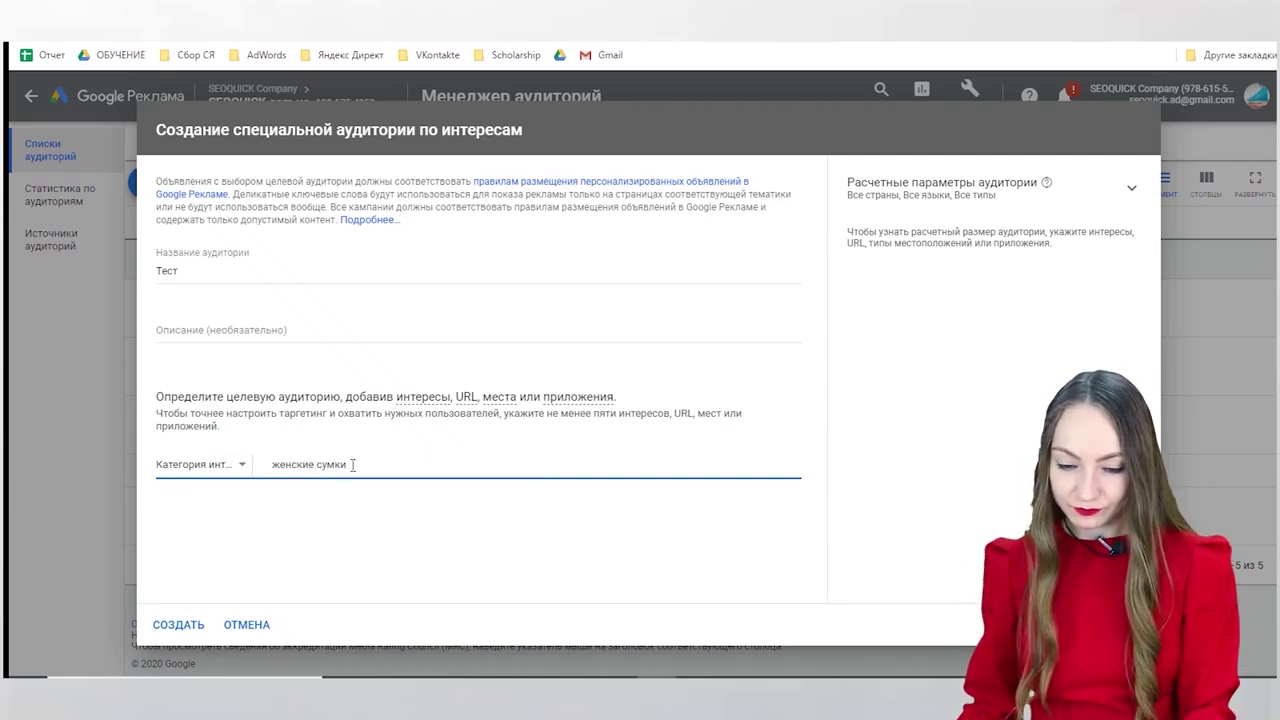
text(кие сумки)
key(Return)
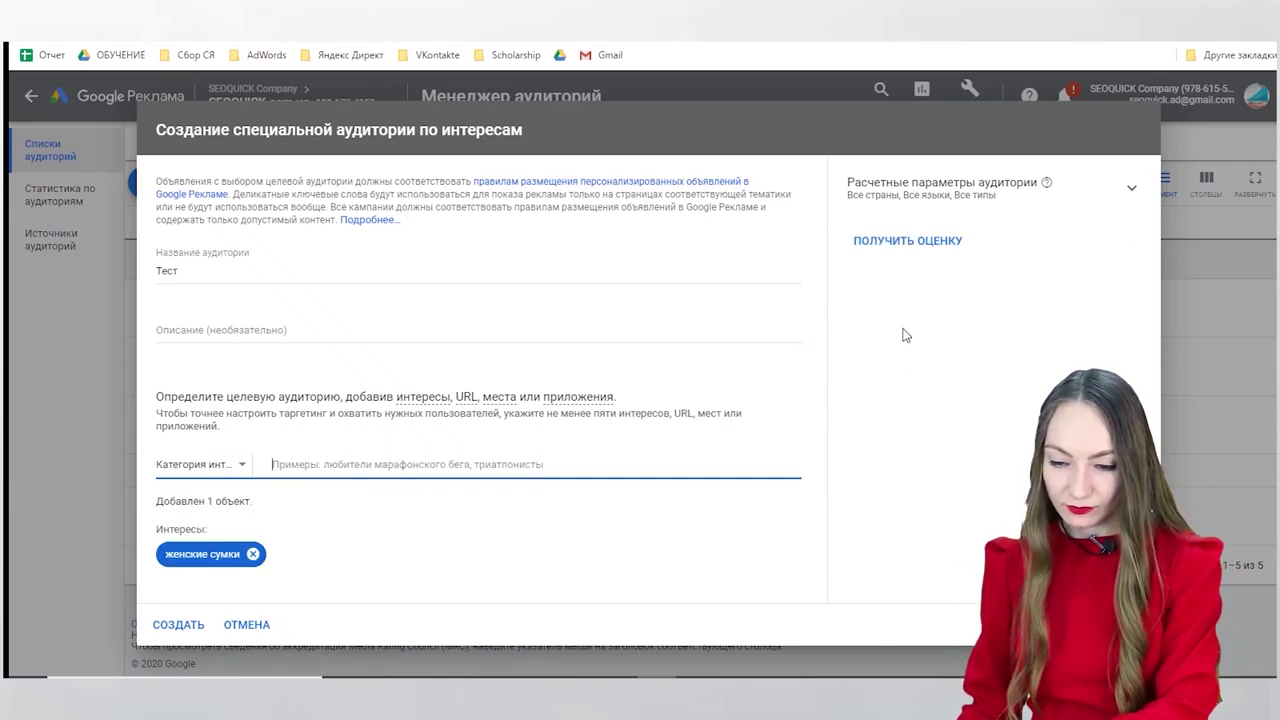
click(912, 241)
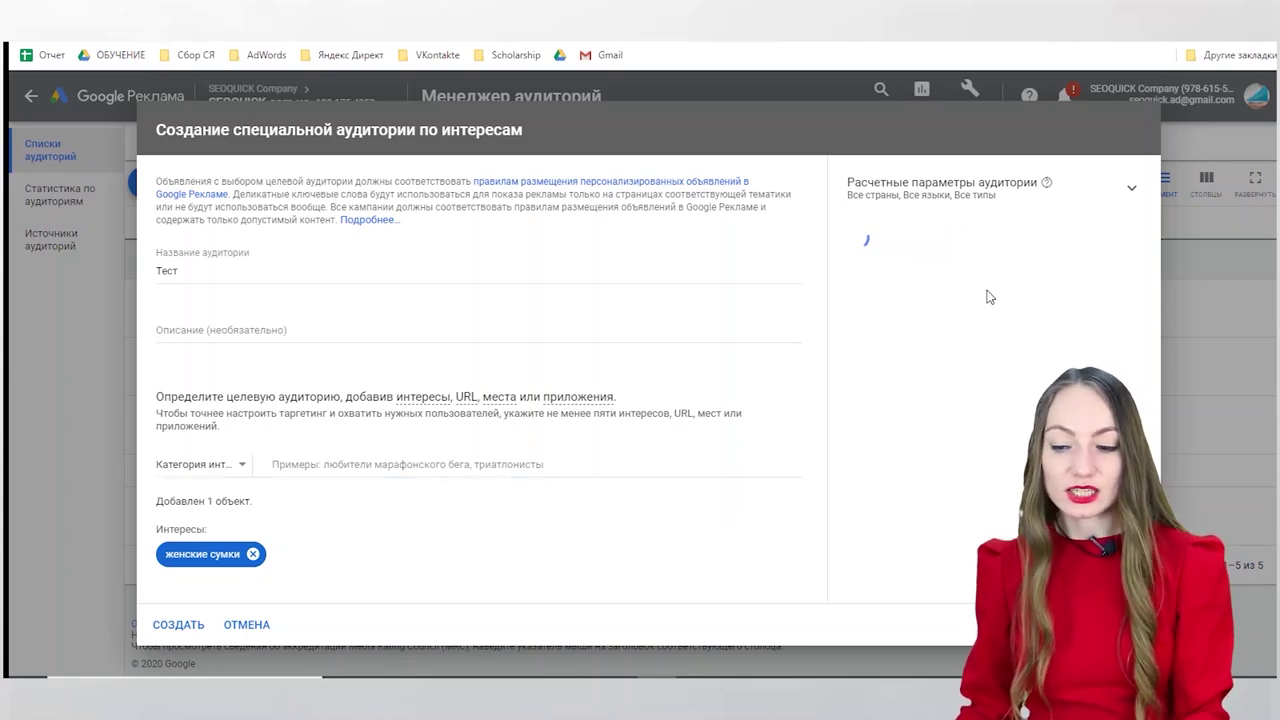
Step: Expand the audience estimate parameters and set the country to Украина
click(1129, 191)
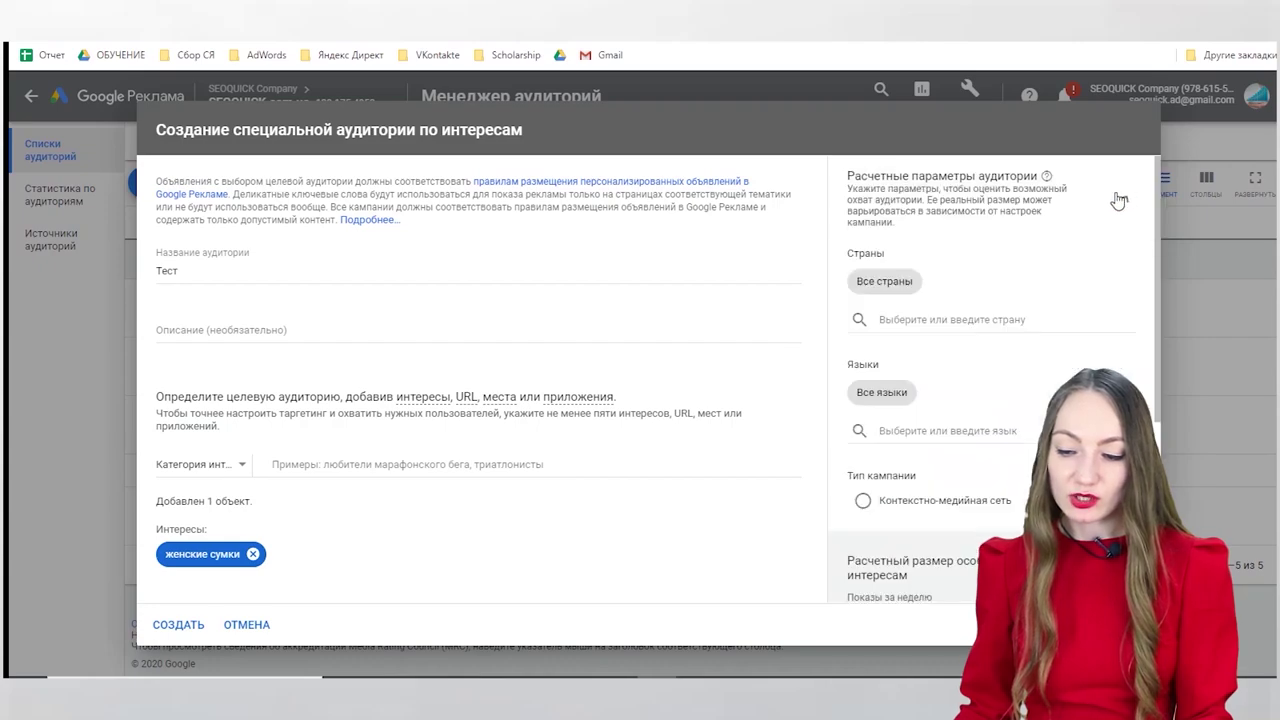
click(888, 282)
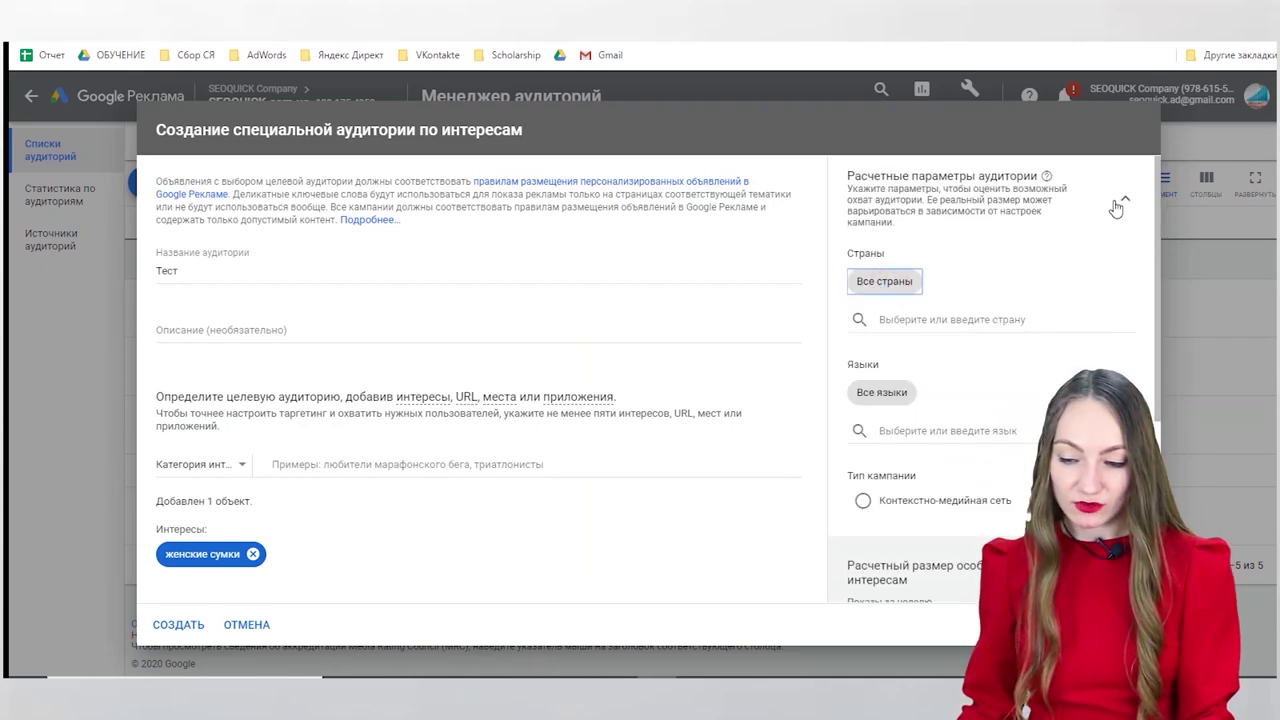
click(915, 318)
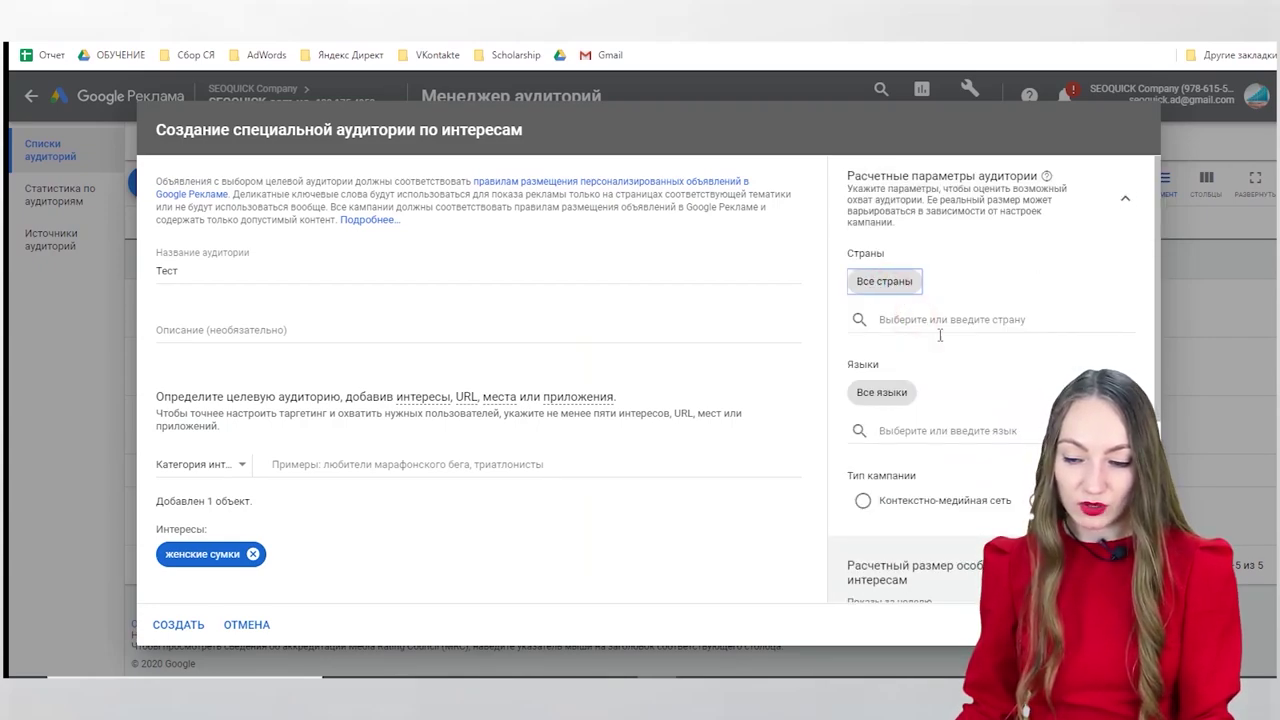
click(941, 320)
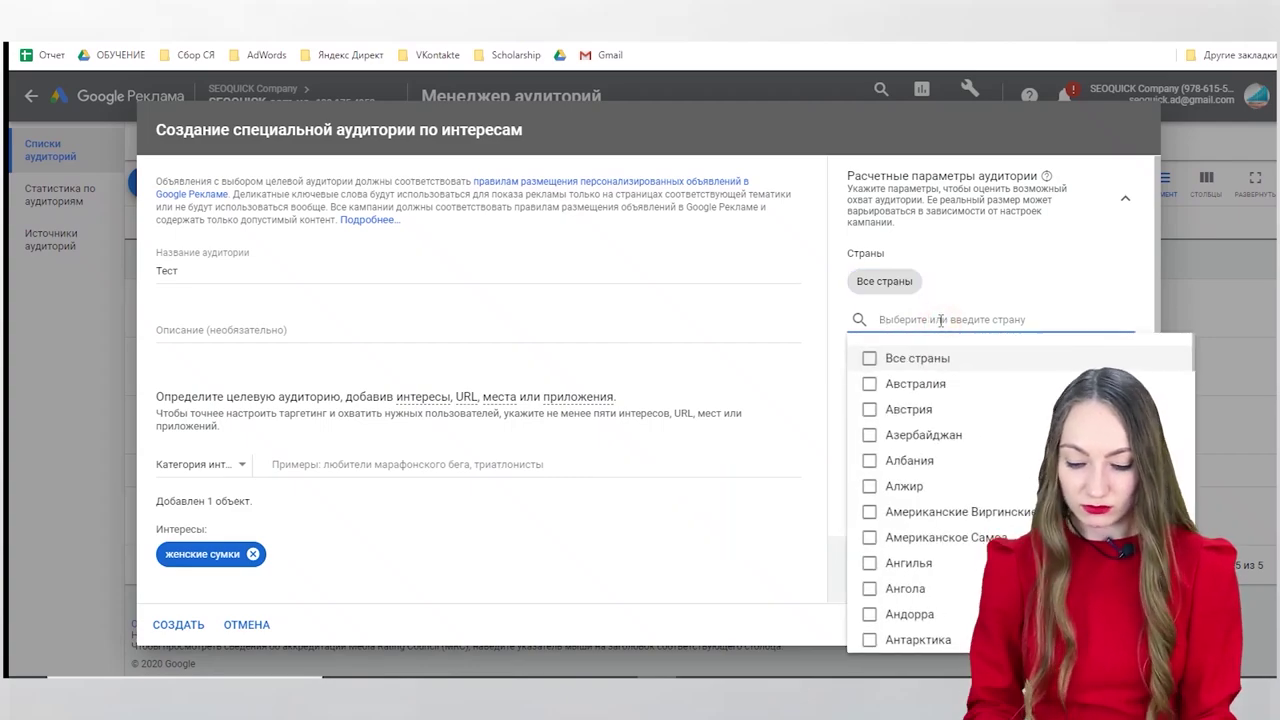
text(украин)
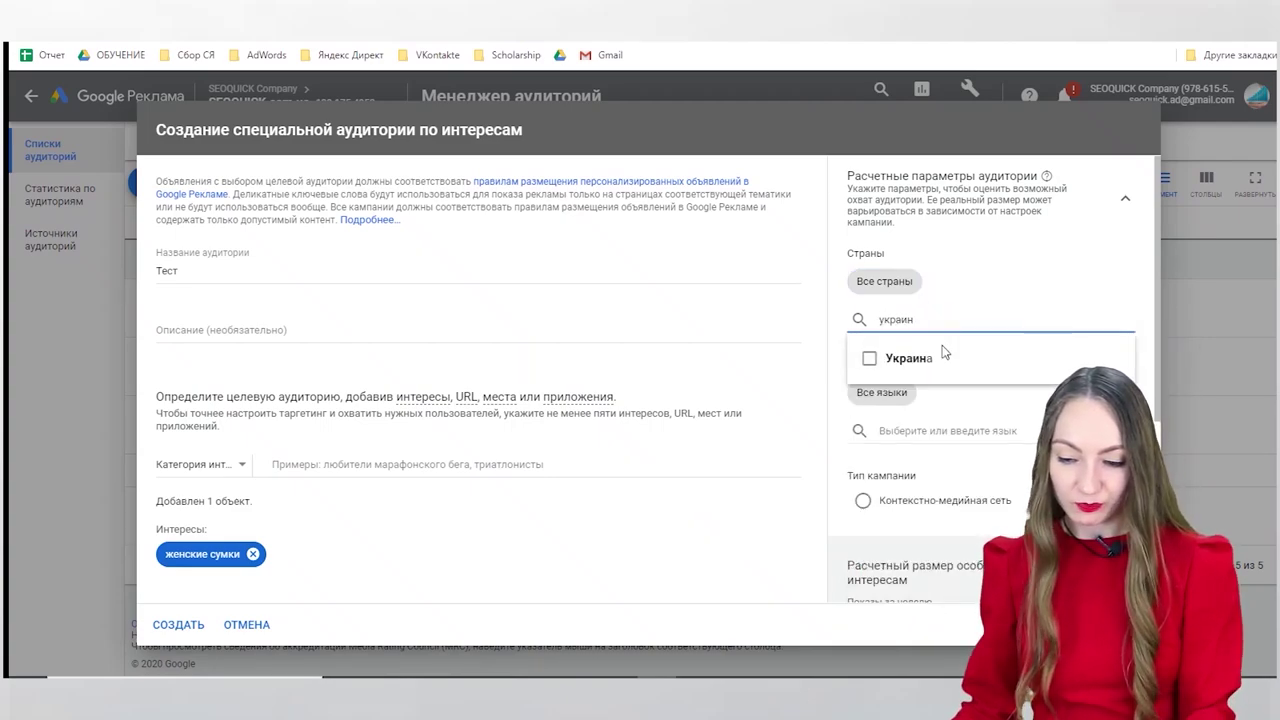
click(922, 357)
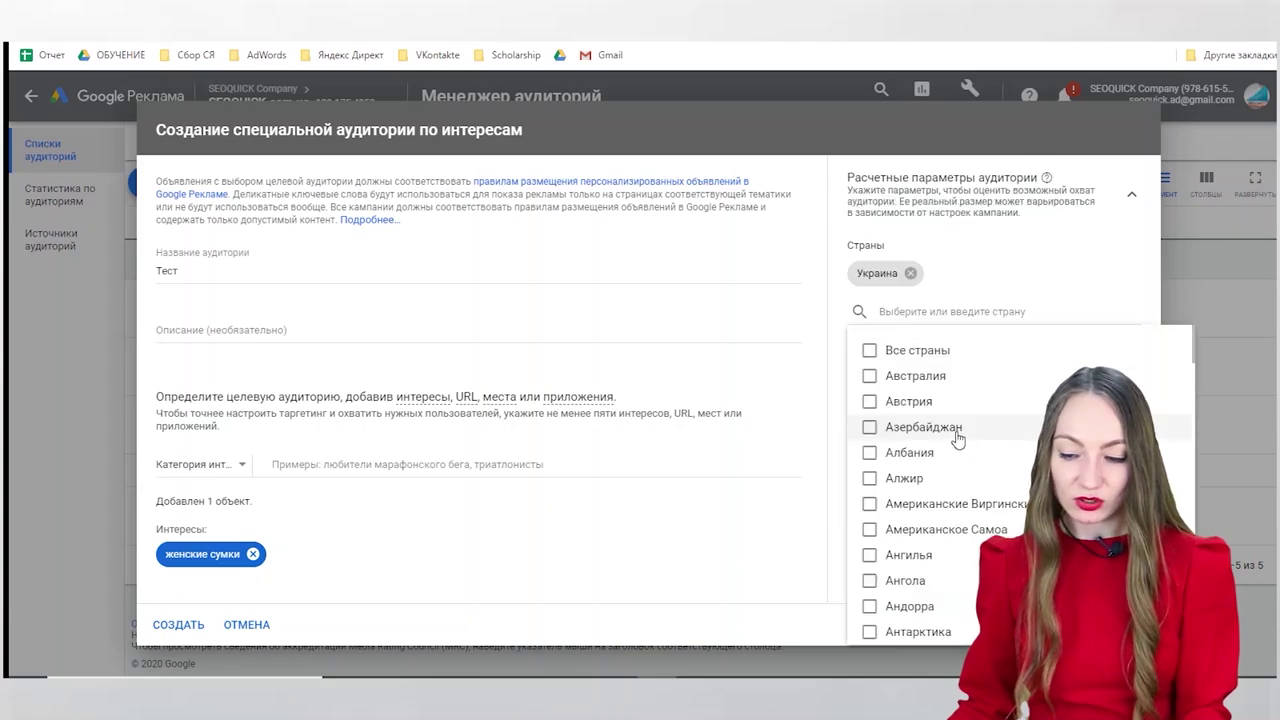
click(1017, 260)
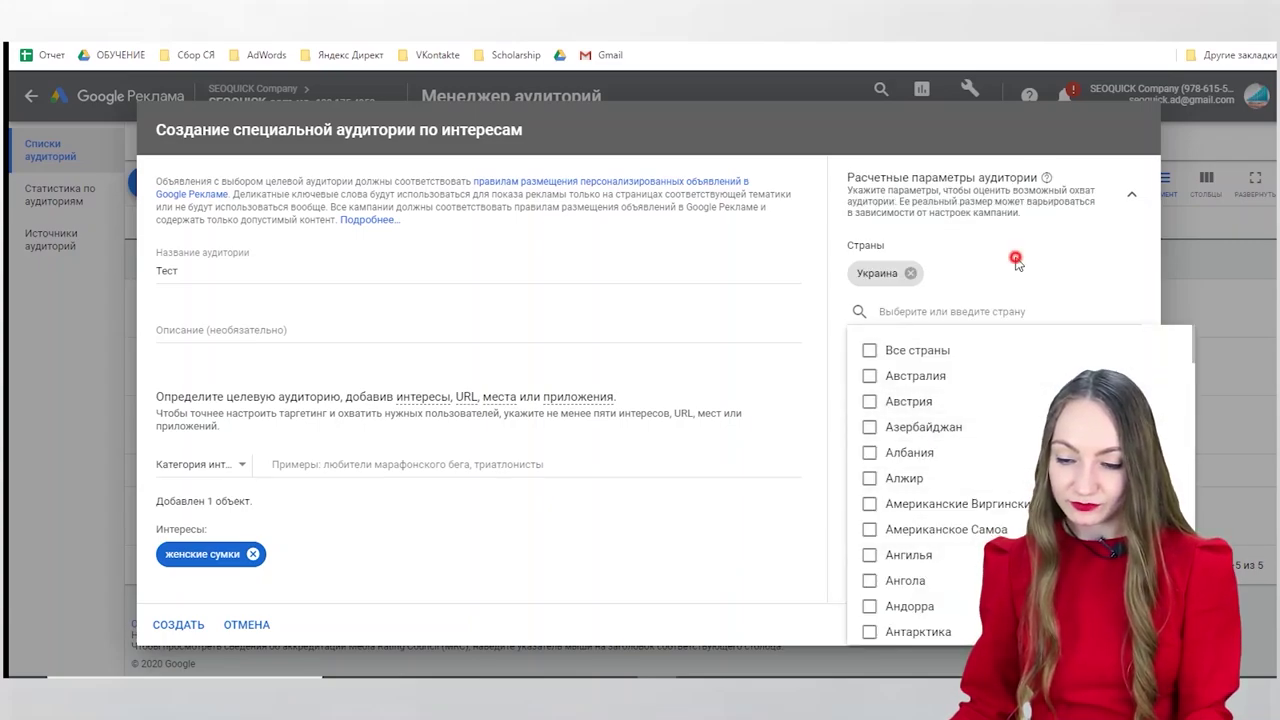
Step: Set the estimate's language to Русский and campaign type to Контекстно-медийная сеть, and refresh the estimate
click(932, 424)
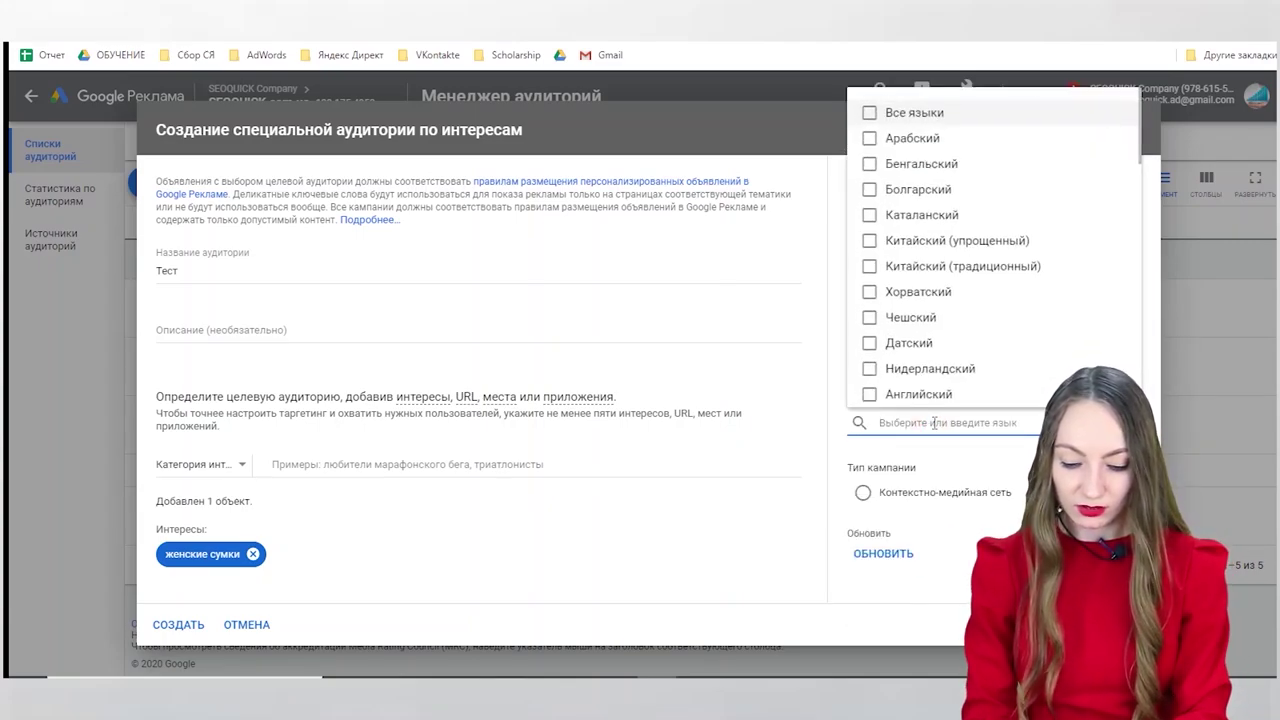
text(русск)
click(917, 466)
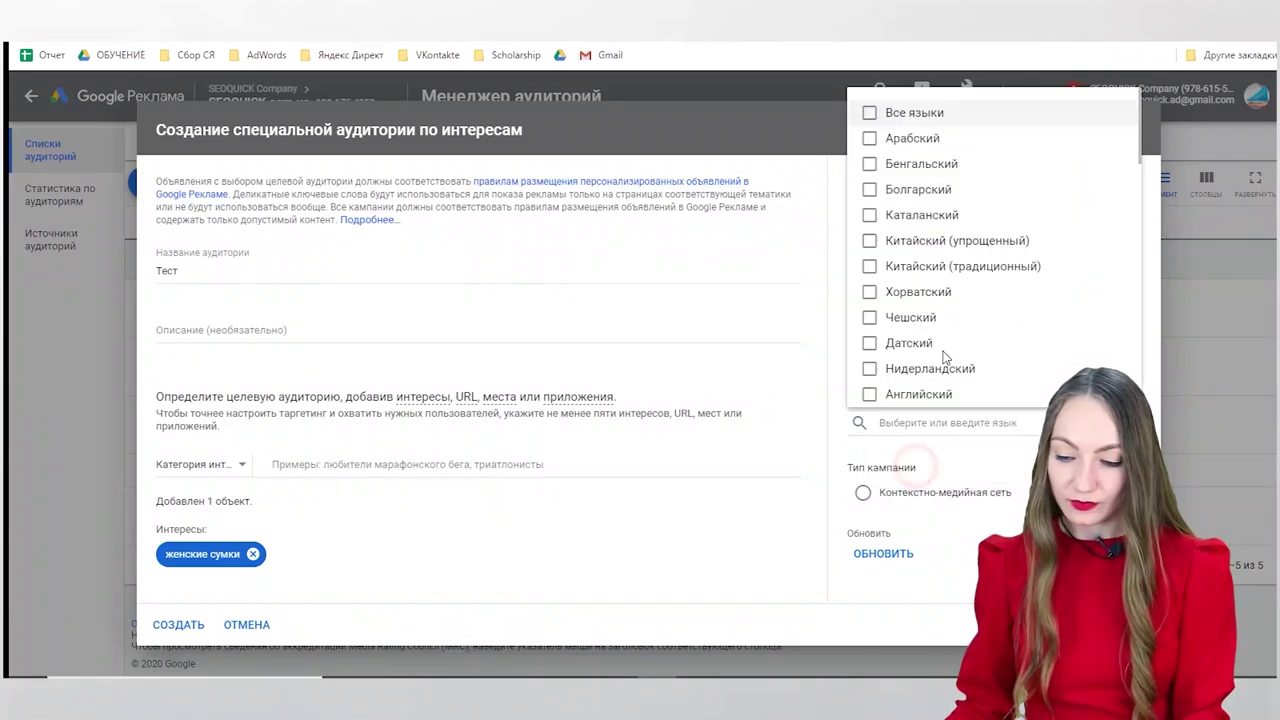
click(965, 462)
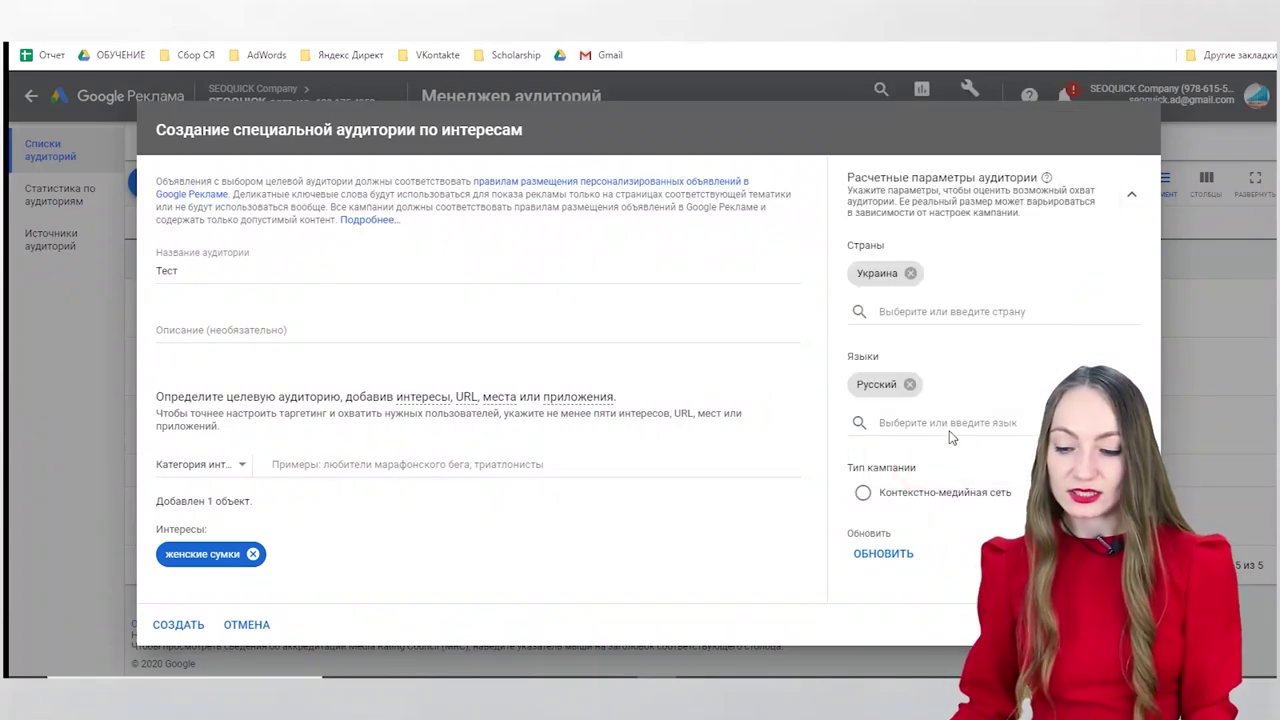
click(976, 491)
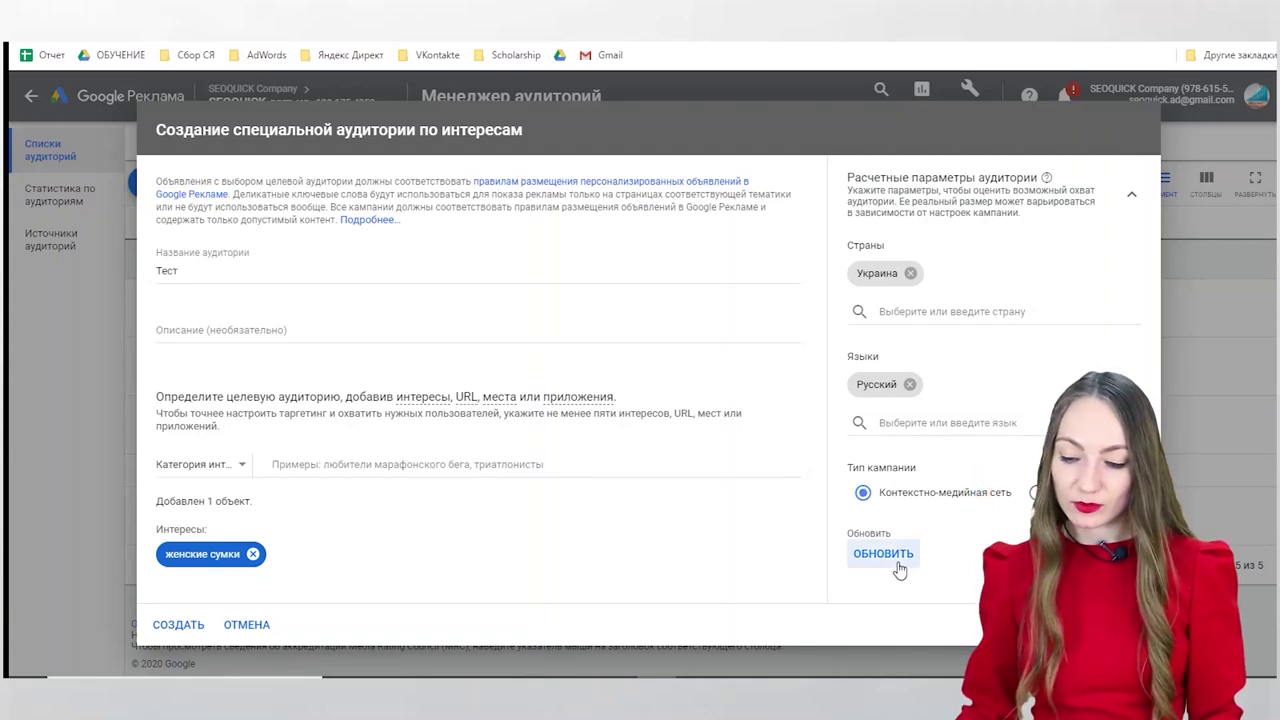
click(890, 558)
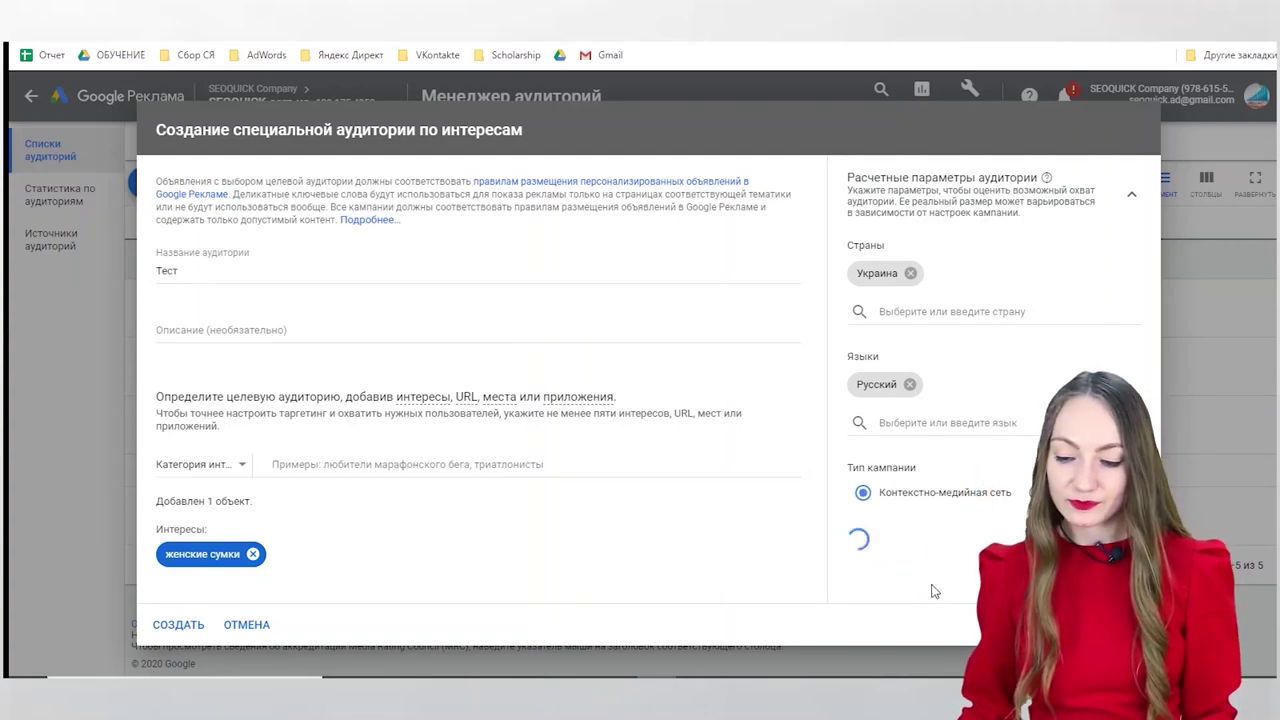
Step: Examine the estimated weekly impressions, popular website topics, and age, gender and parental status charts for the interest audience
scroll(928, 570, down, 2)
scroll(924, 558, down, 1)
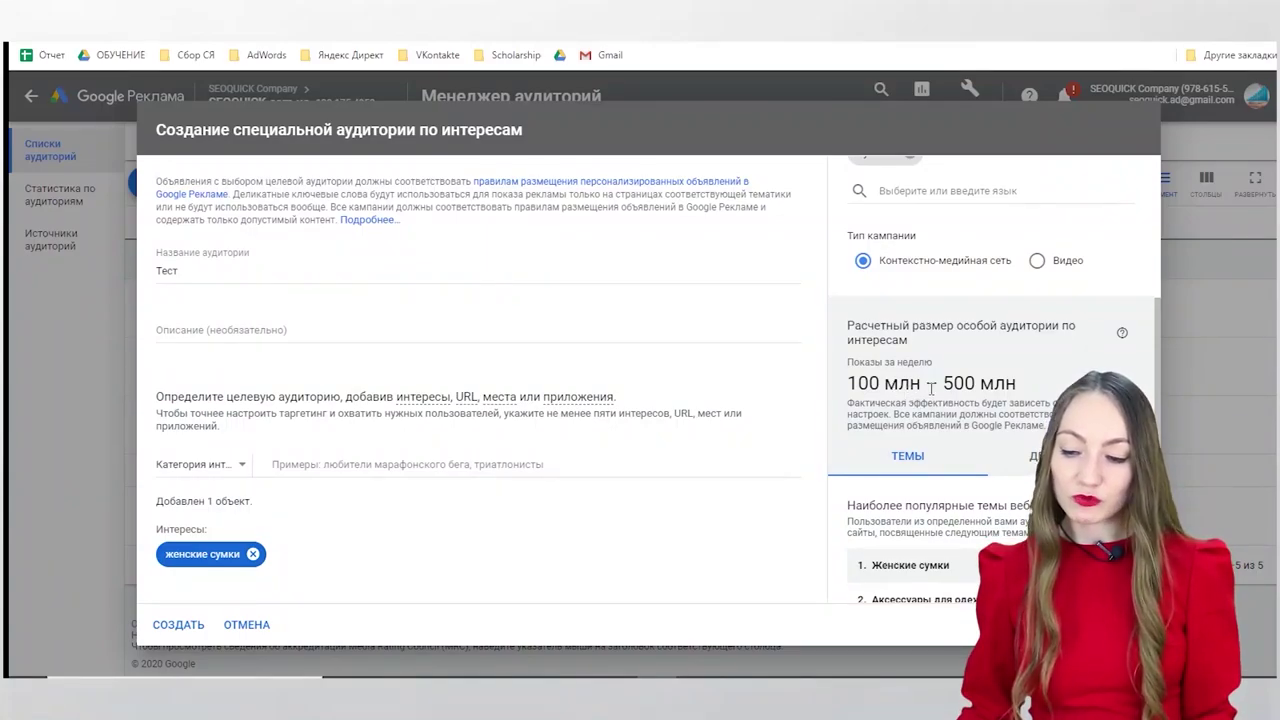
scroll(931, 376, down, 1)
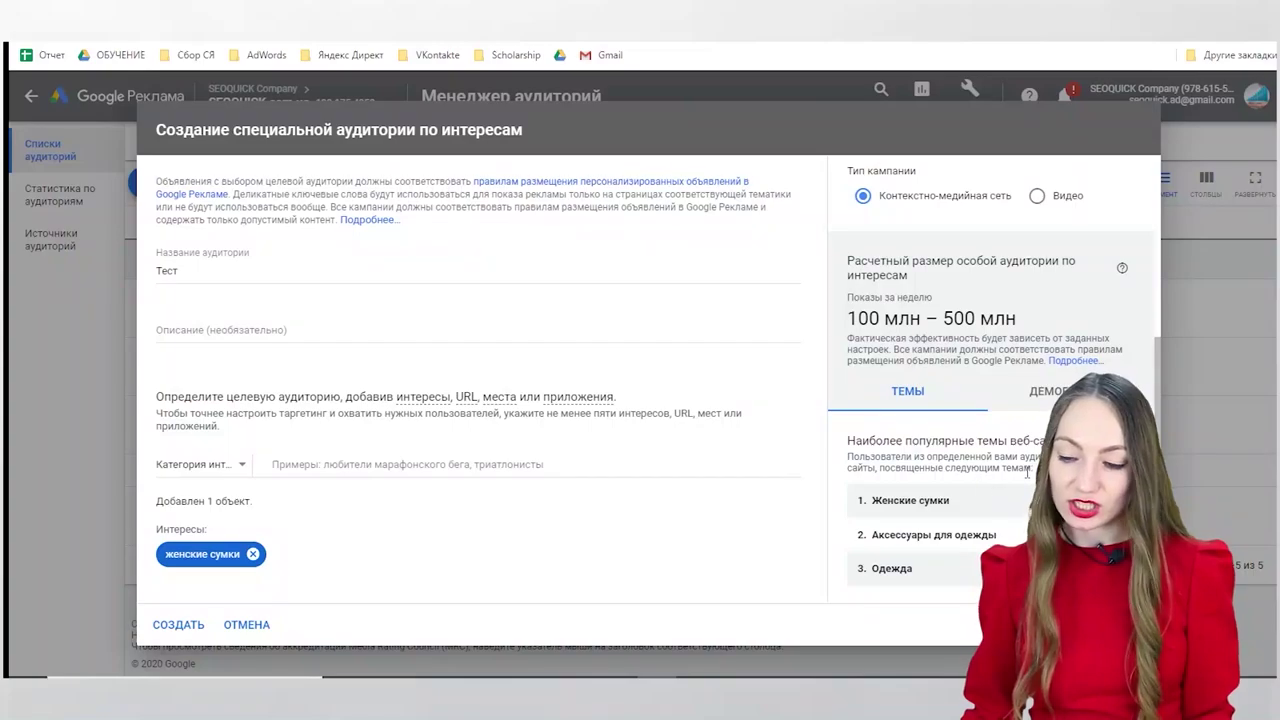
scroll(990, 400, up, 2)
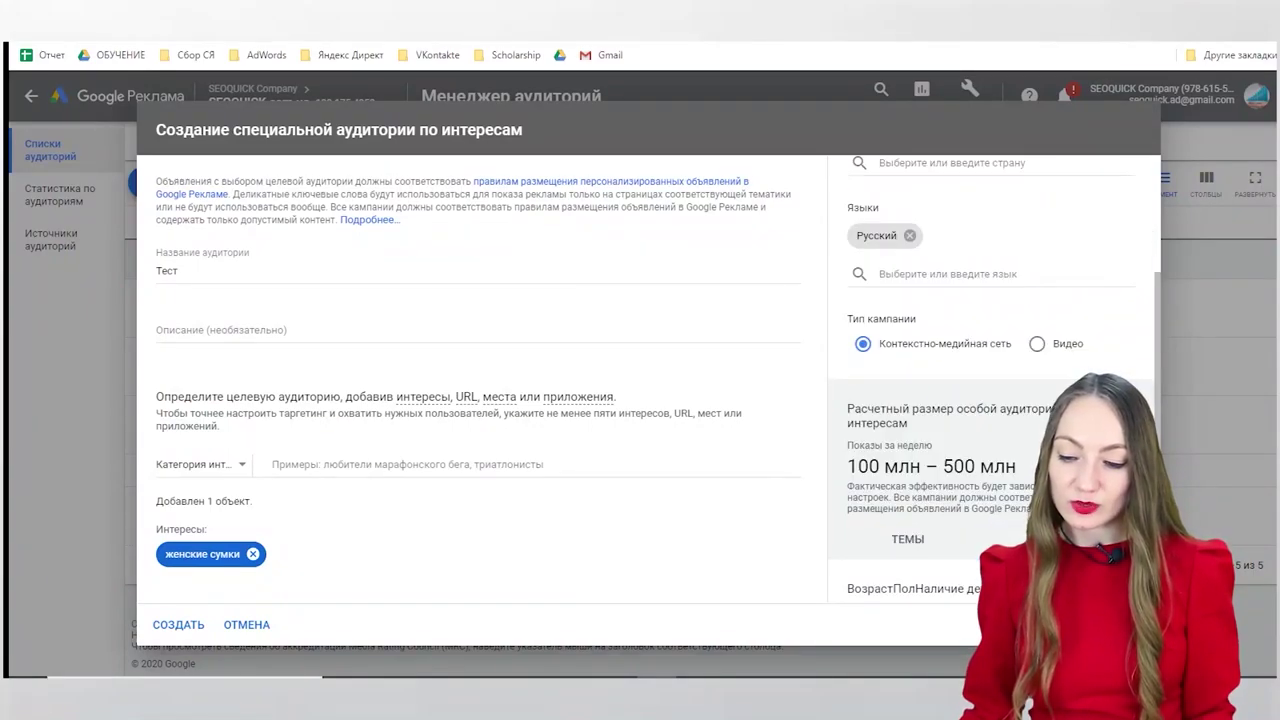
scroll(995, 380, down, 5)
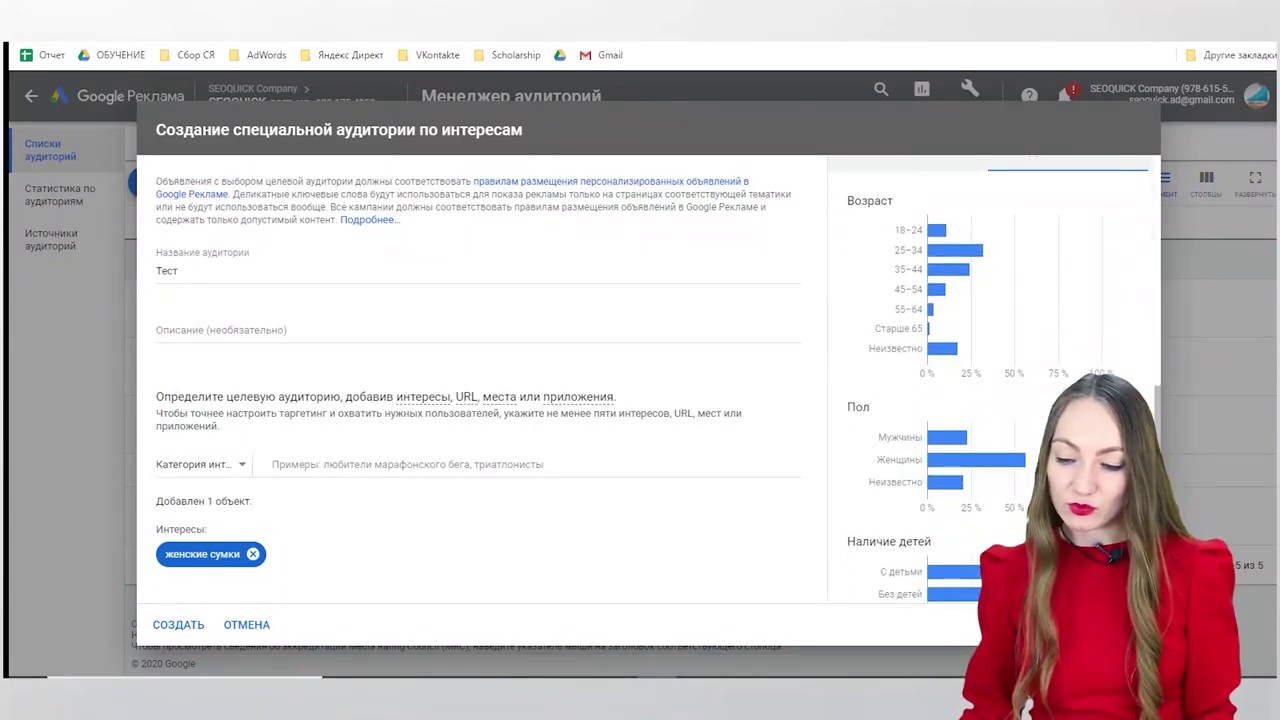
scroll(990, 380, up, 2)
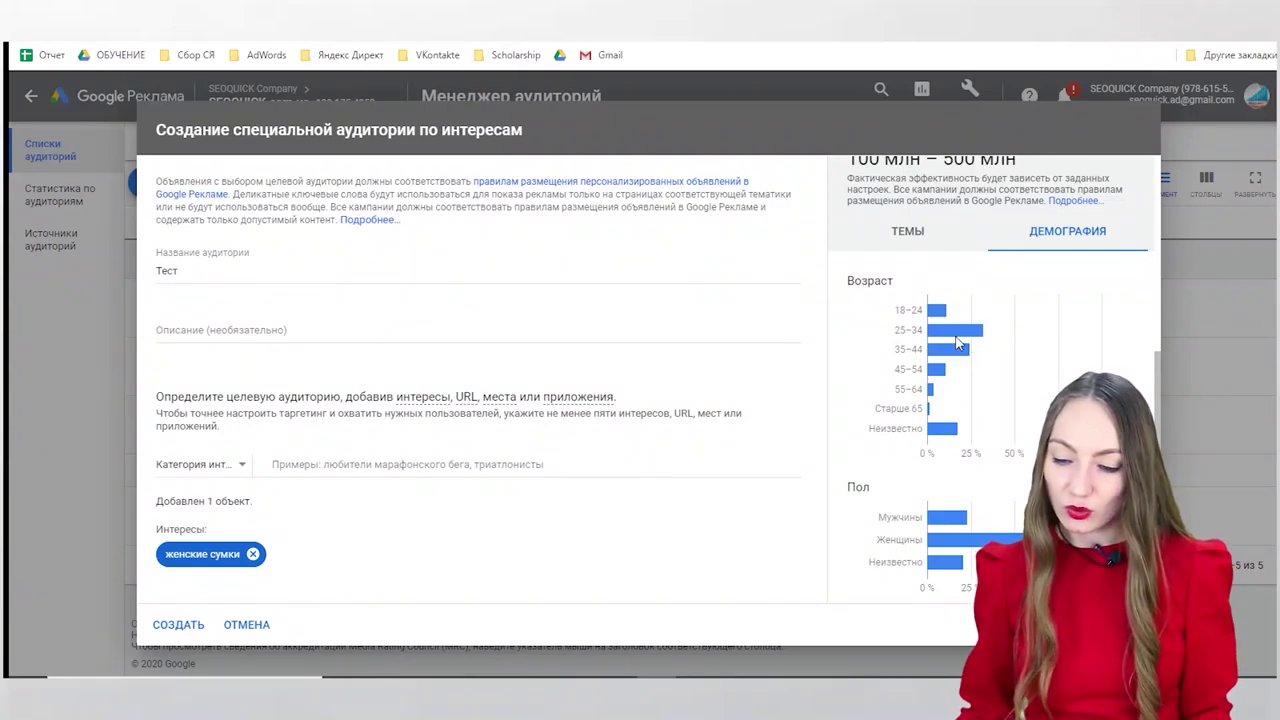
scroll(962, 350, down, 2)
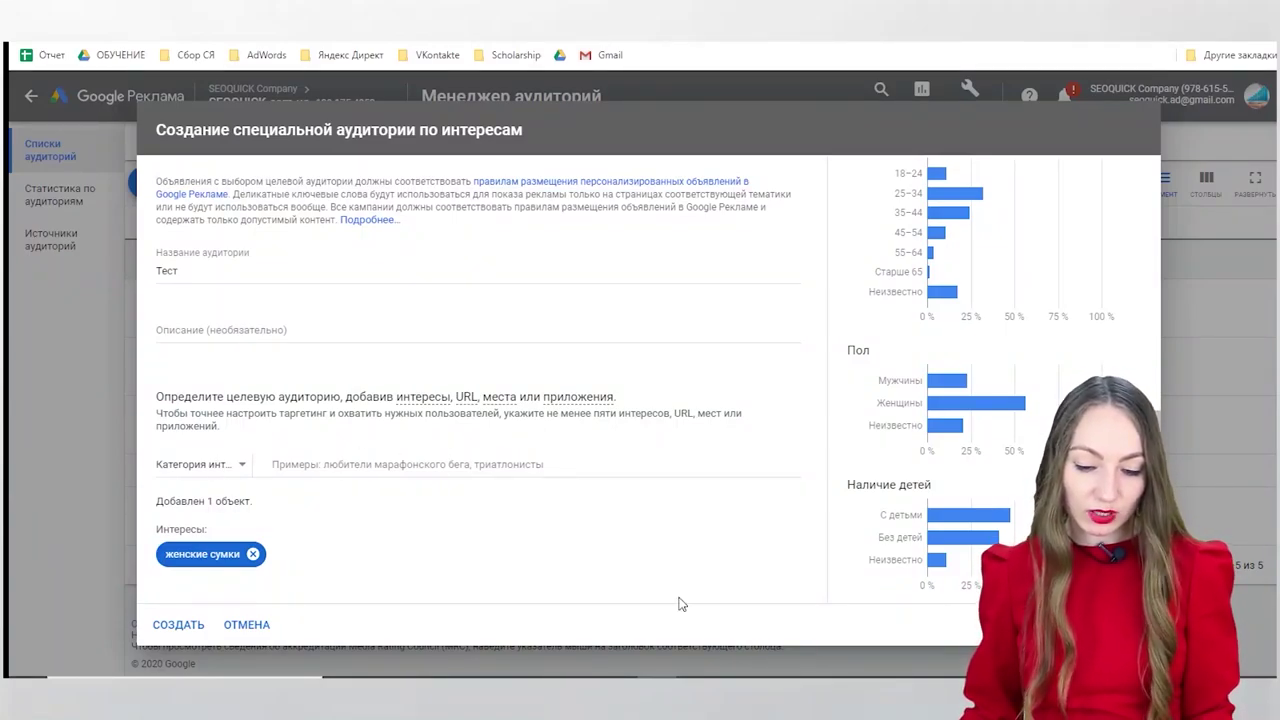
click(253, 554)
click(214, 464)
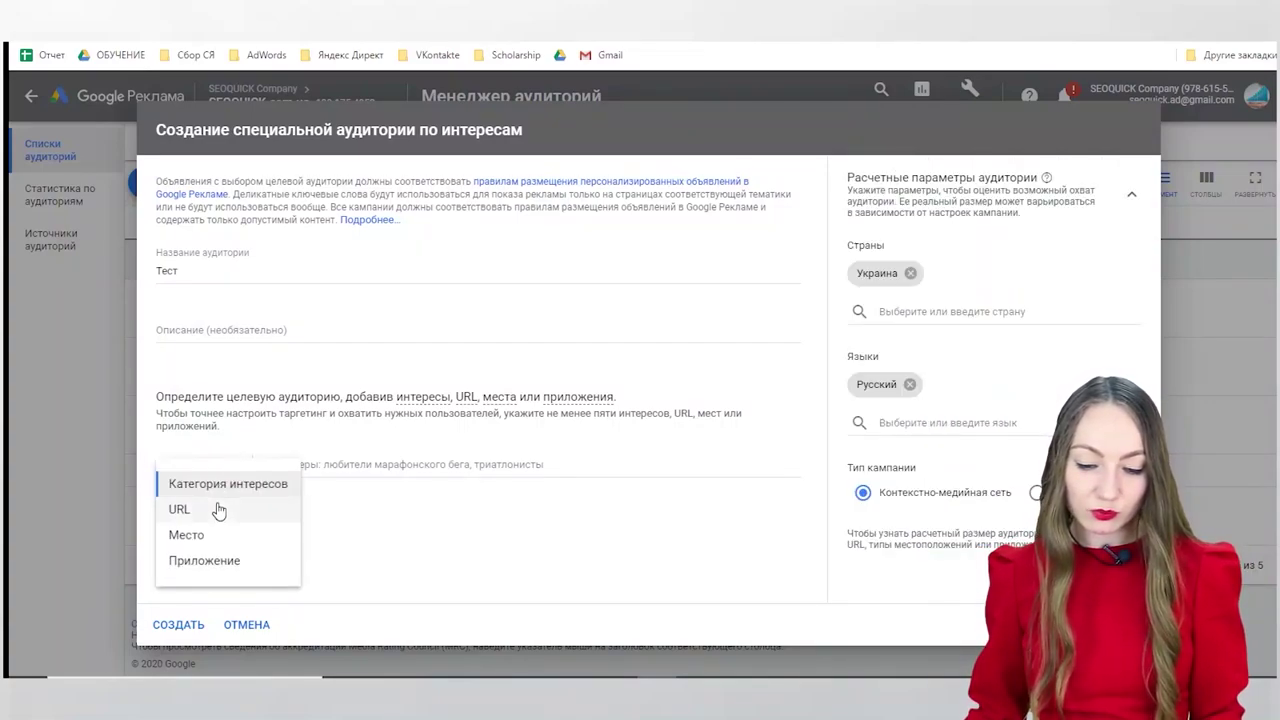
click(208, 510)
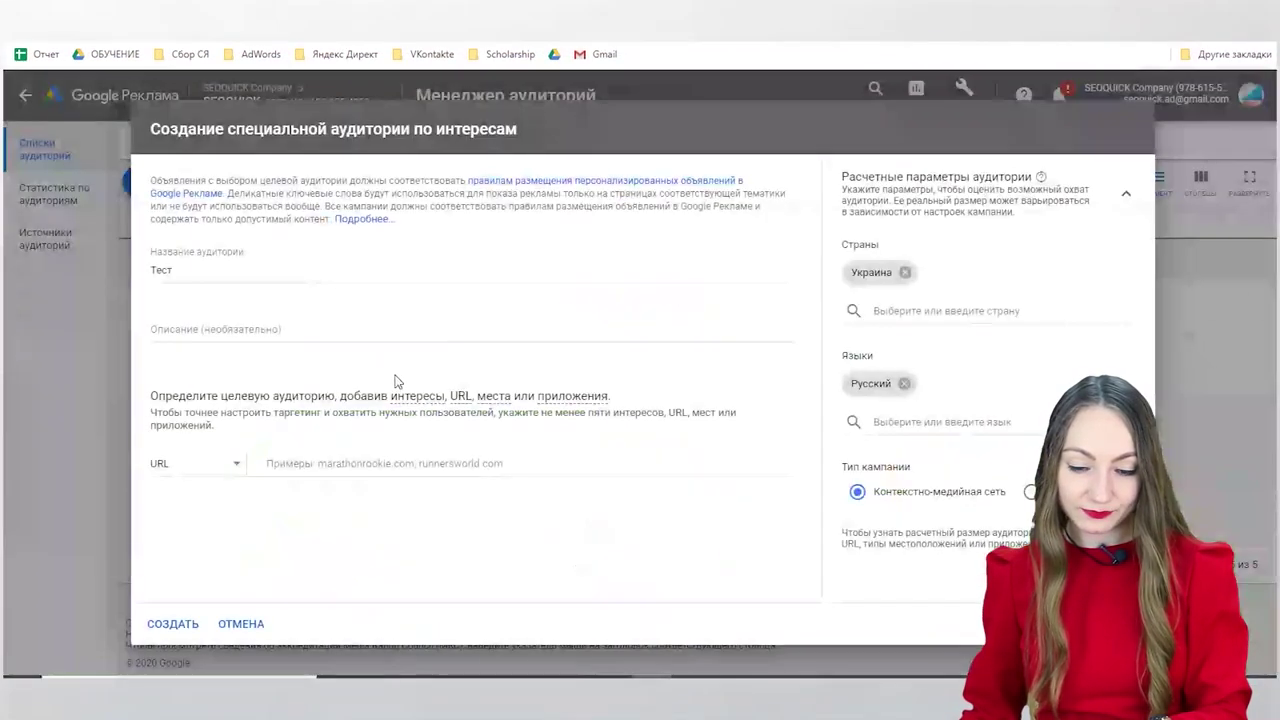
click(372, 460)
text(https://seoquick.com.ua/uslugi/)
drag(383, 463, 534, 500)
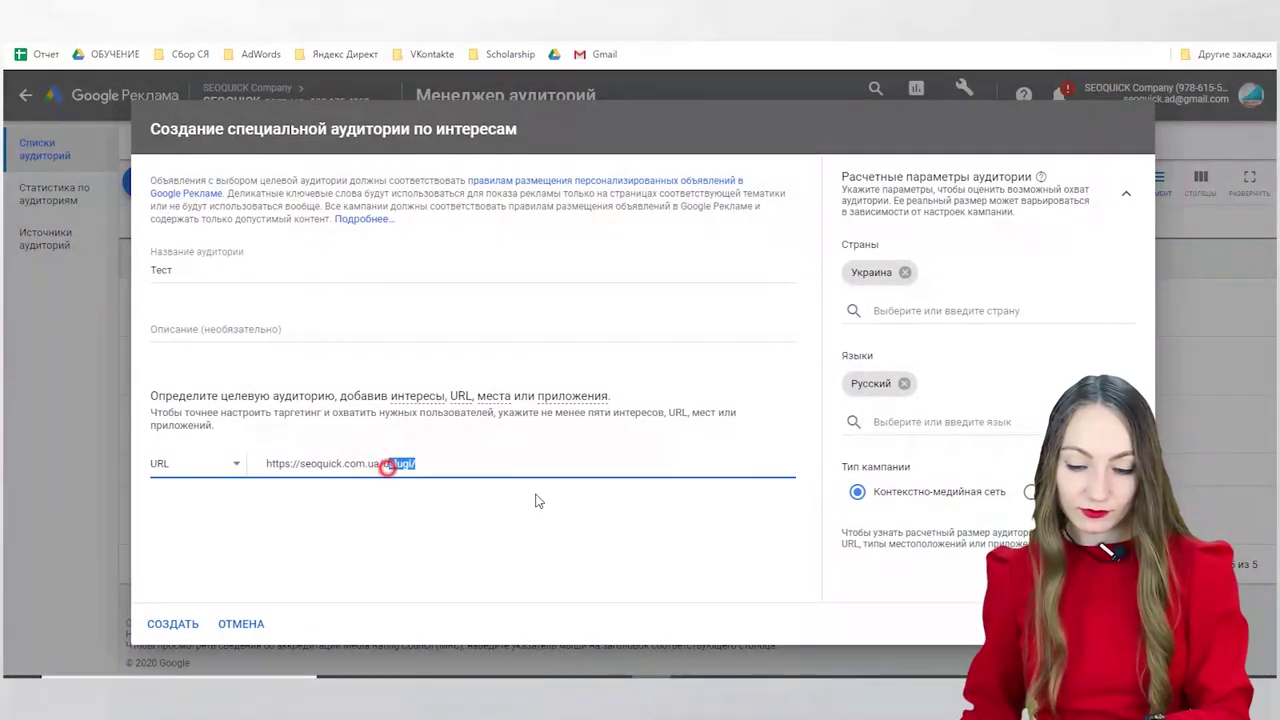
key(BackSpace)
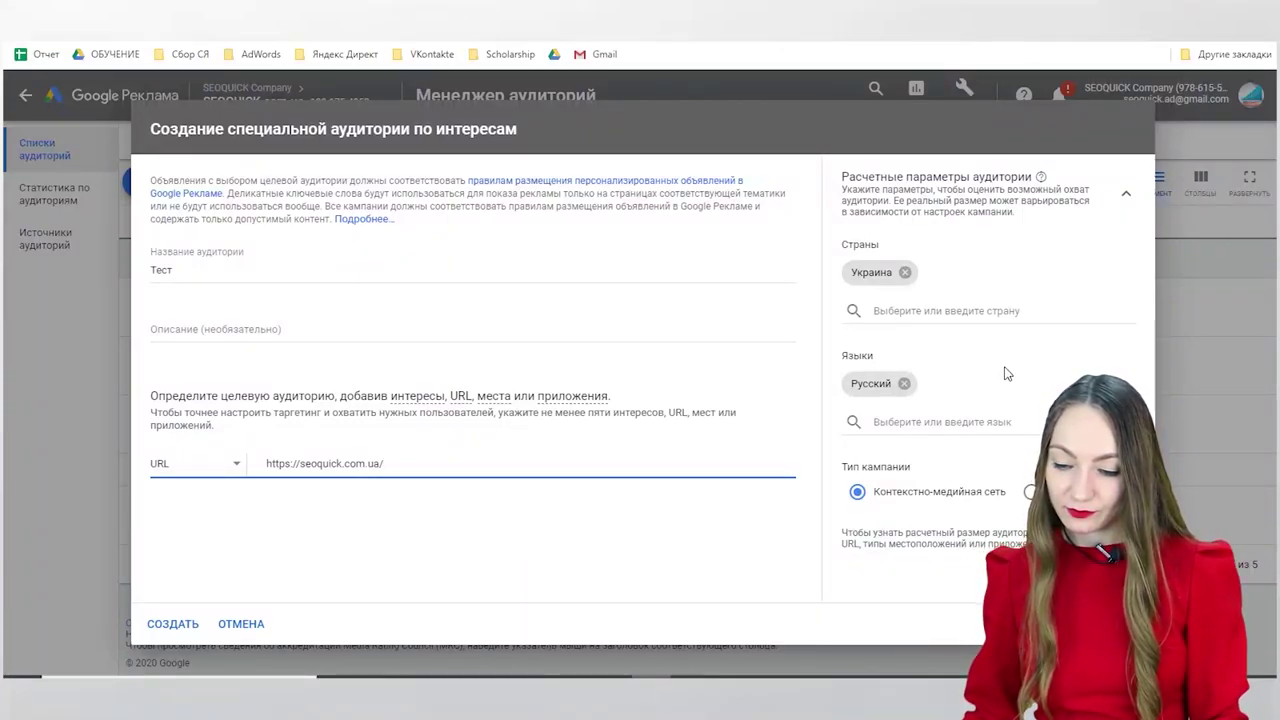
click(1125, 196)
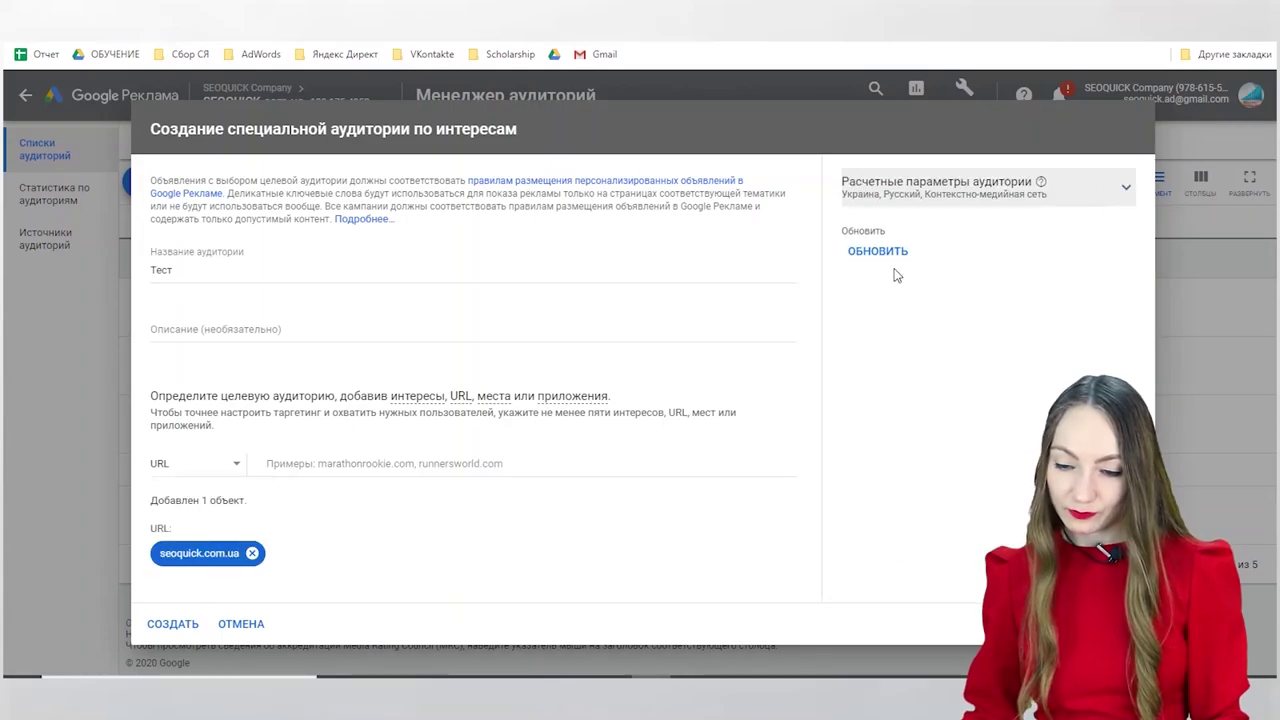
Step: Refresh the estimate for the URL-based audience and examine its weekly impressions and age, gender and parental status charts
click(877, 253)
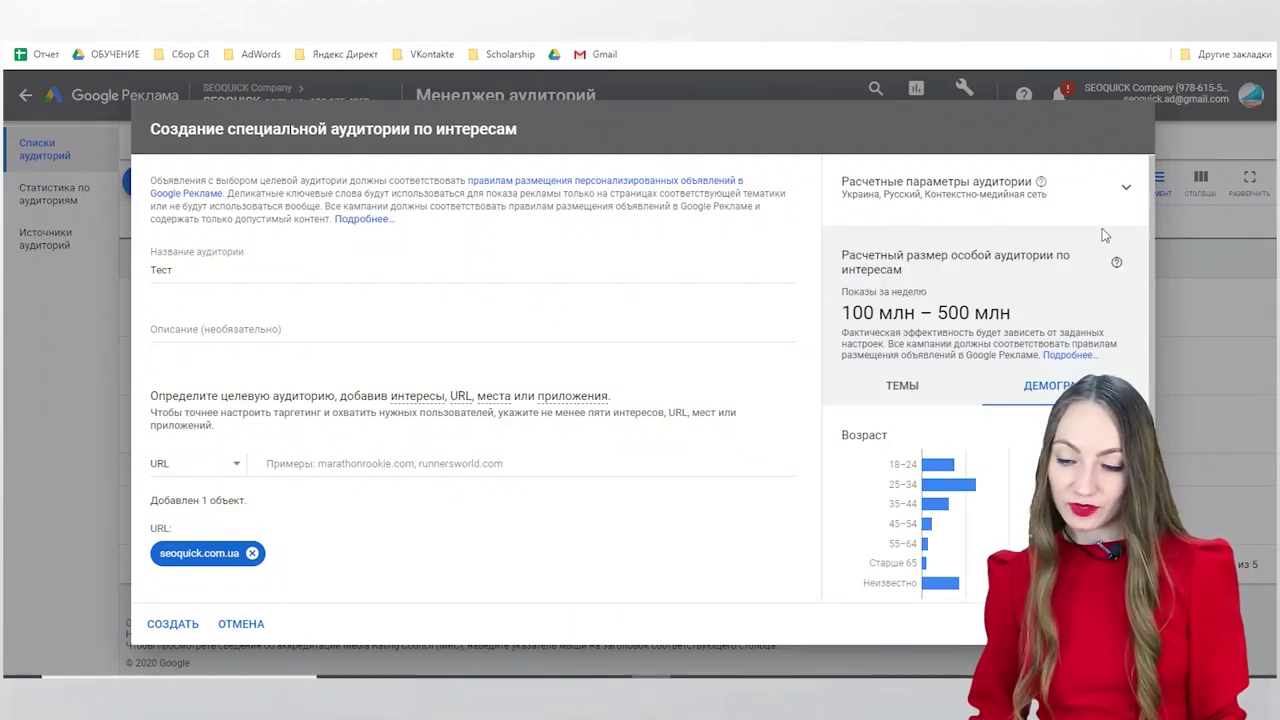
scroll(1093, 265, down, 3)
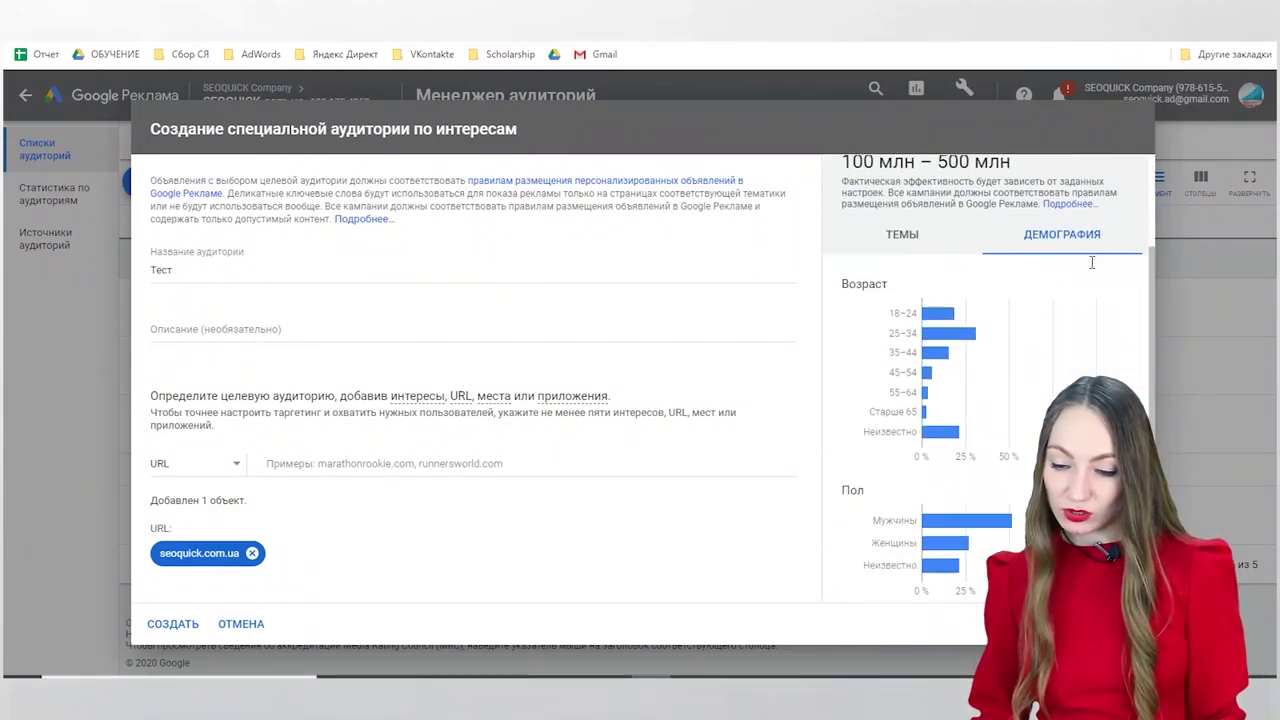
scroll(1093, 268, up, 3)
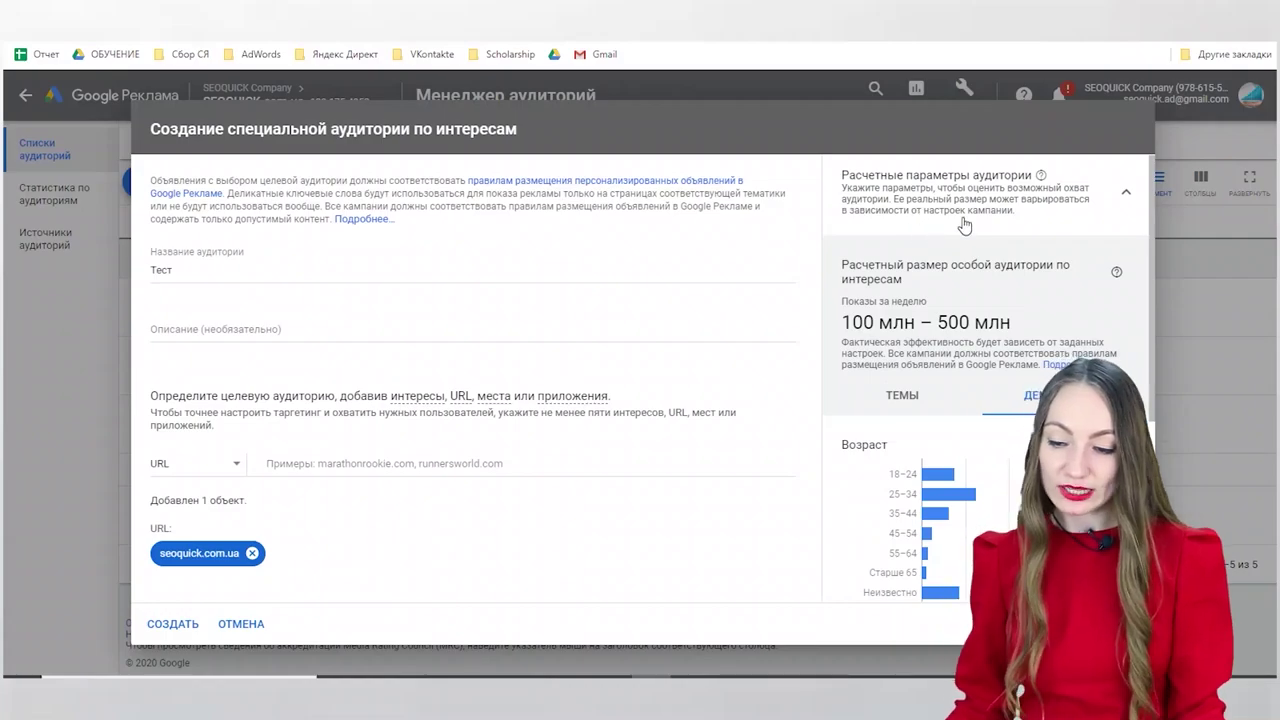
click(914, 210)
scroll(1064, 279, down, 5)
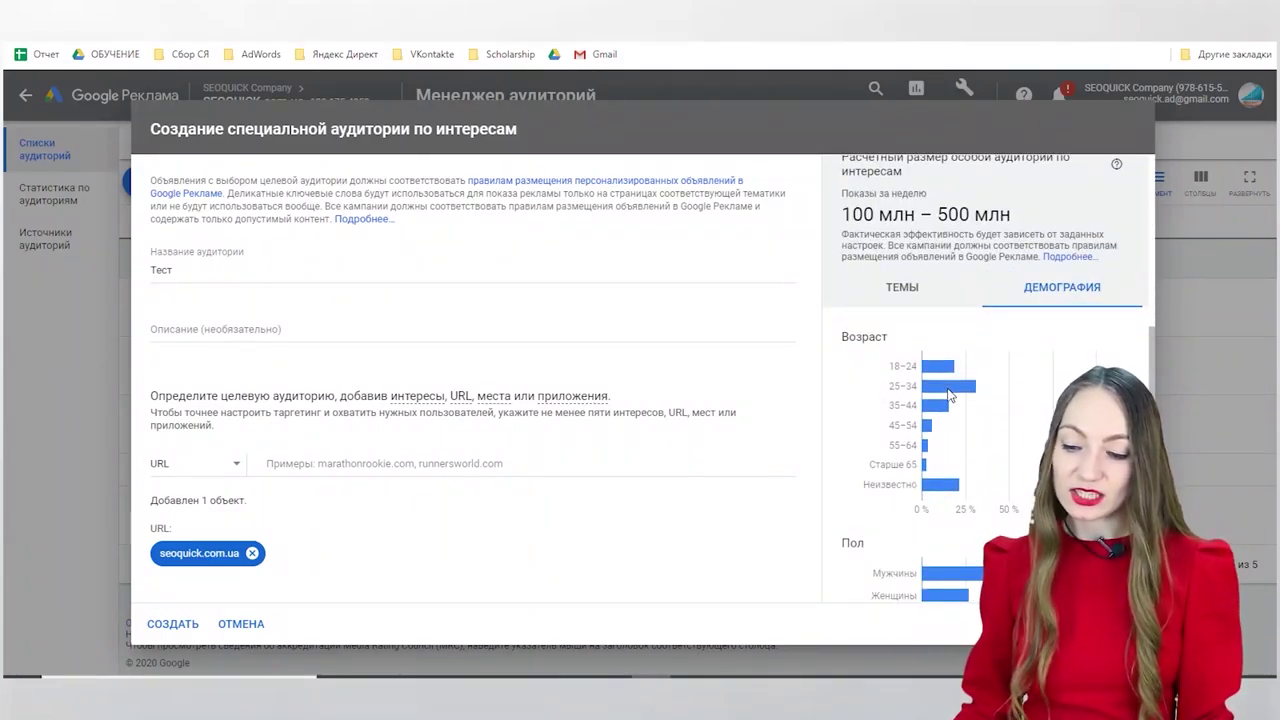
scroll(1032, 386, down, 1)
scroll(1032, 386, down, 1)
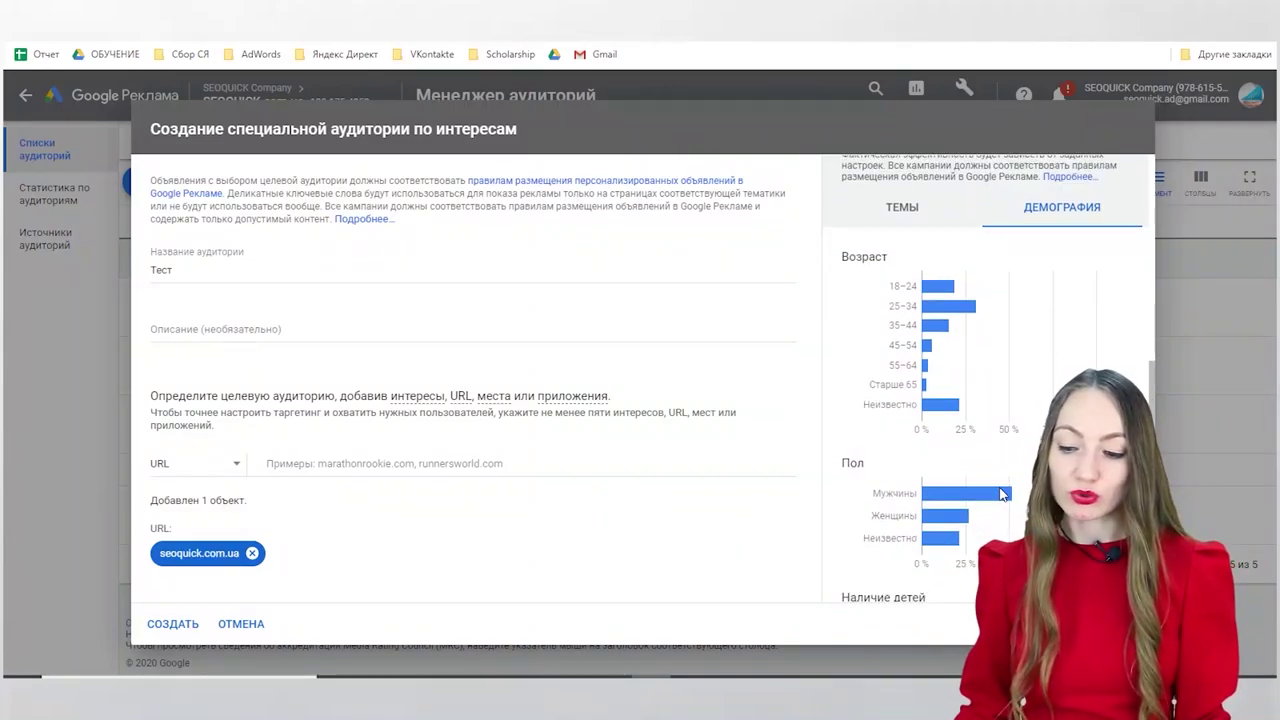
scroll(1005, 500, down, 2)
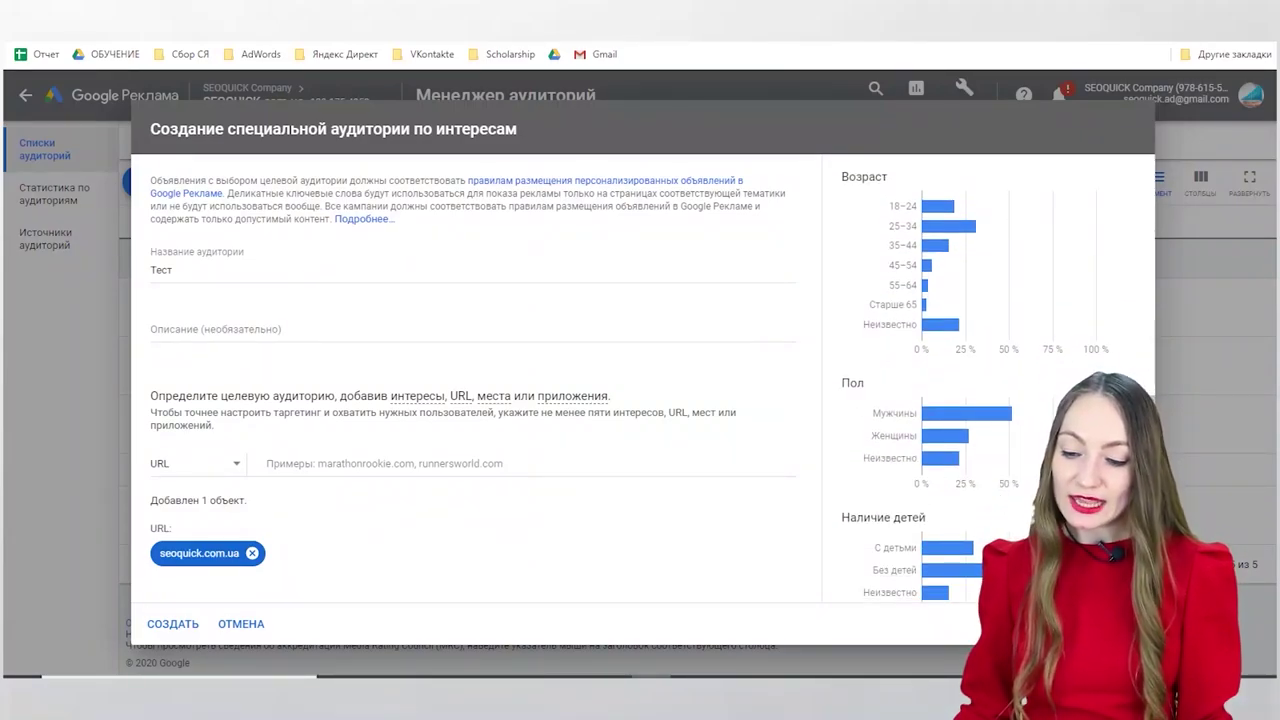
scroll(1005, 500, down, 1)
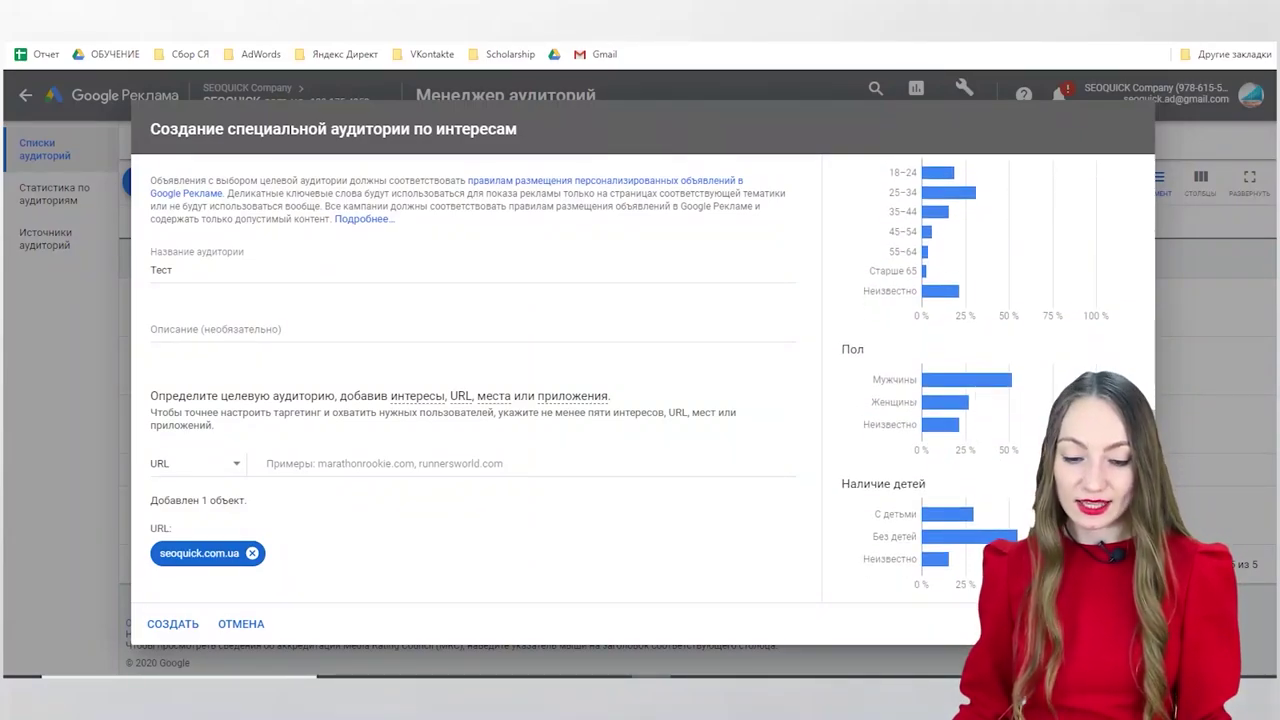
Step: Replace the seoquick.com.ua URL with the place category Спортивные залы и фитнес-центры and collapse the estimate parameters
click(163, 472)
click(210, 540)
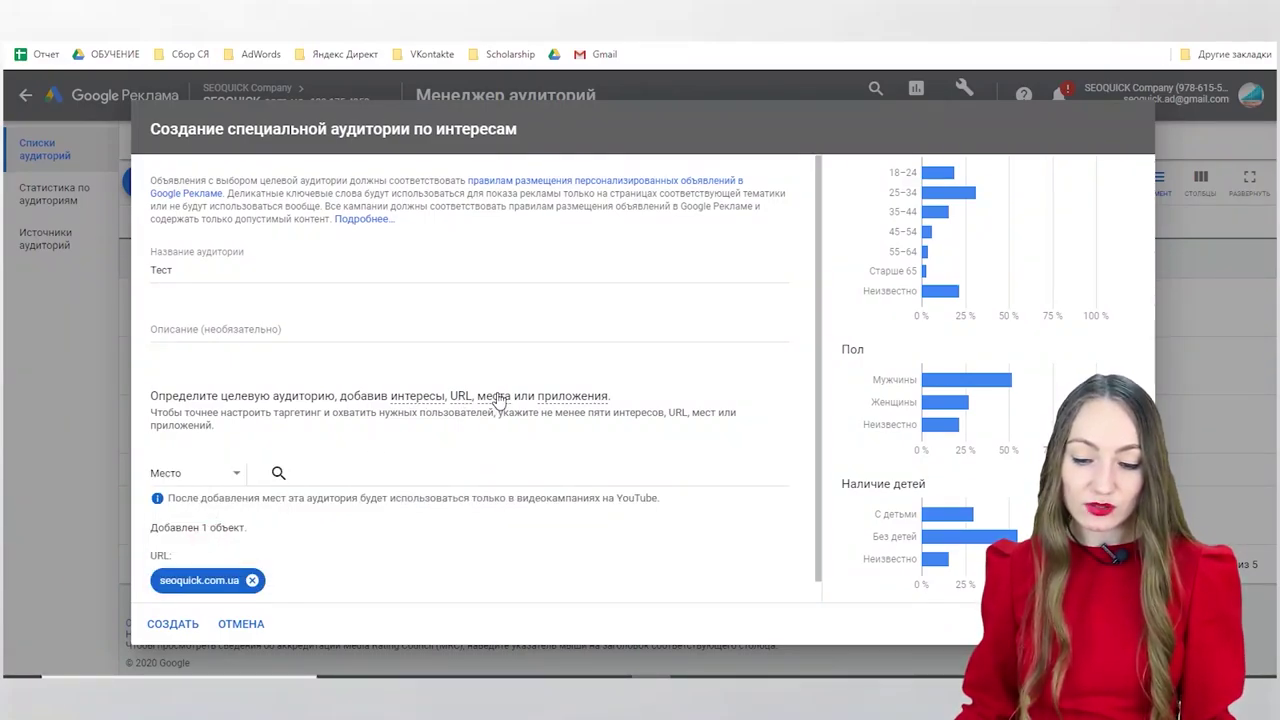
mouse_move(500, 401)
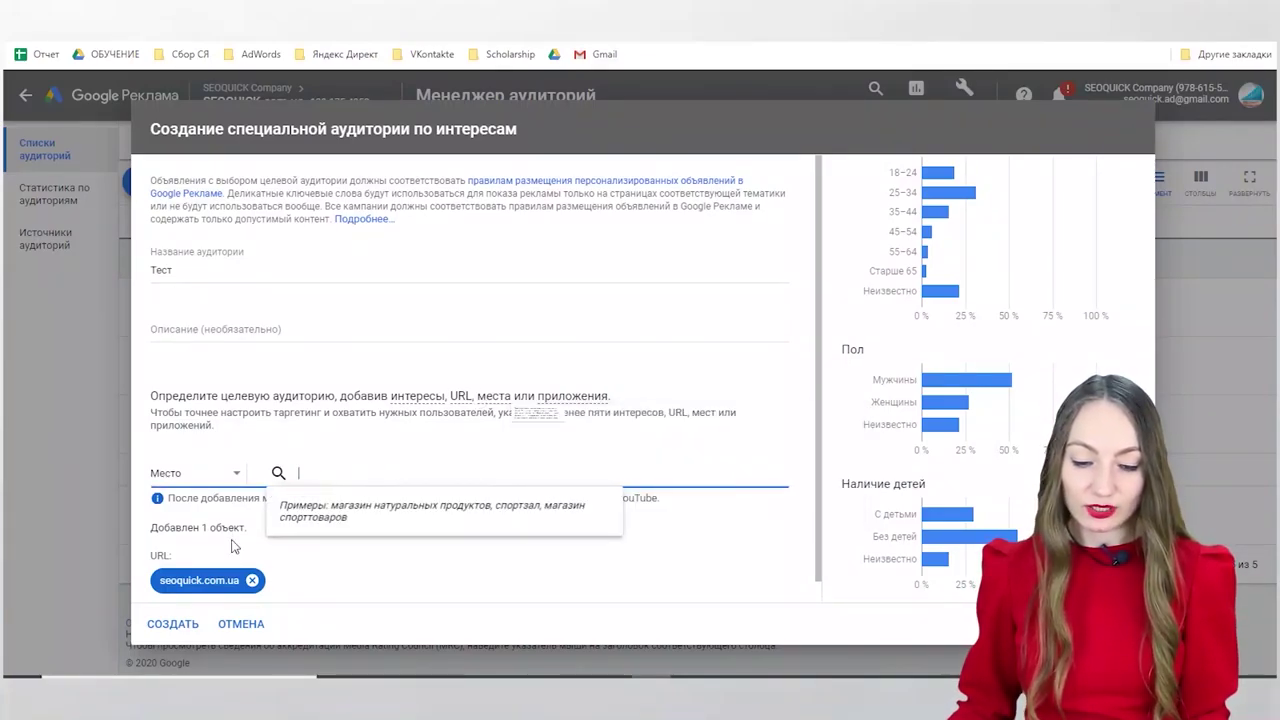
click(252, 580)
click(320, 473)
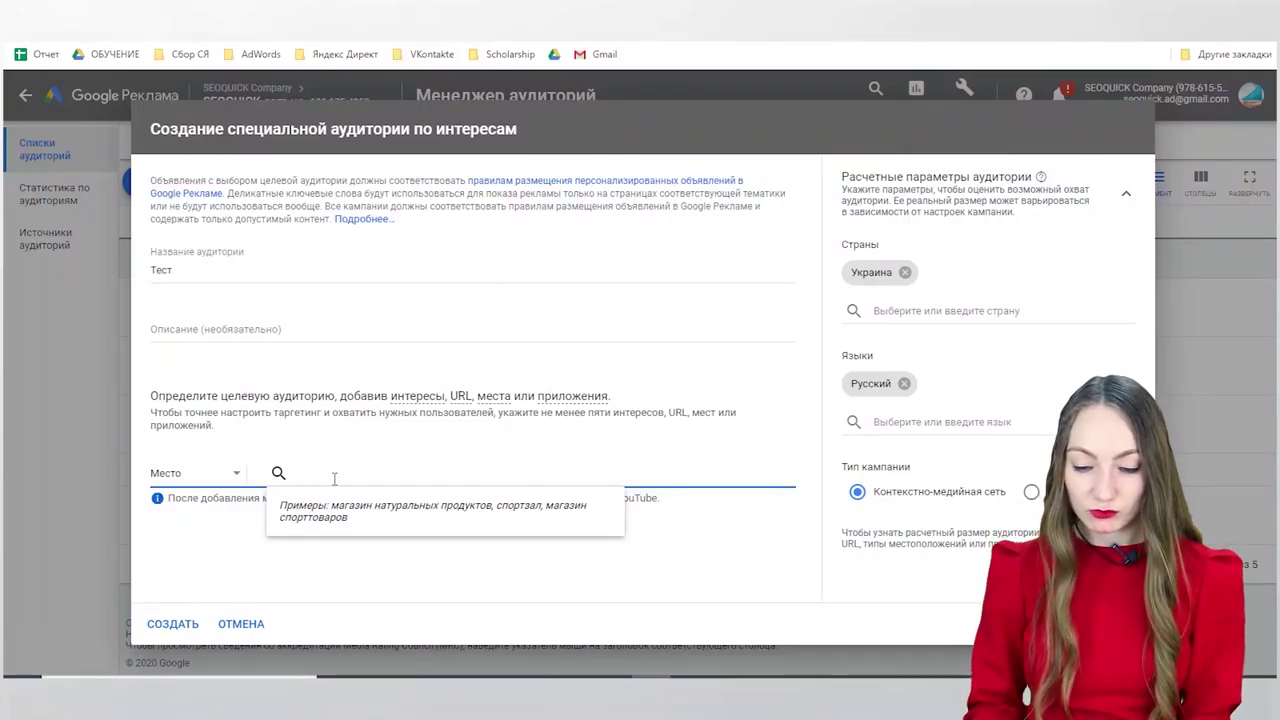
text(спортза)
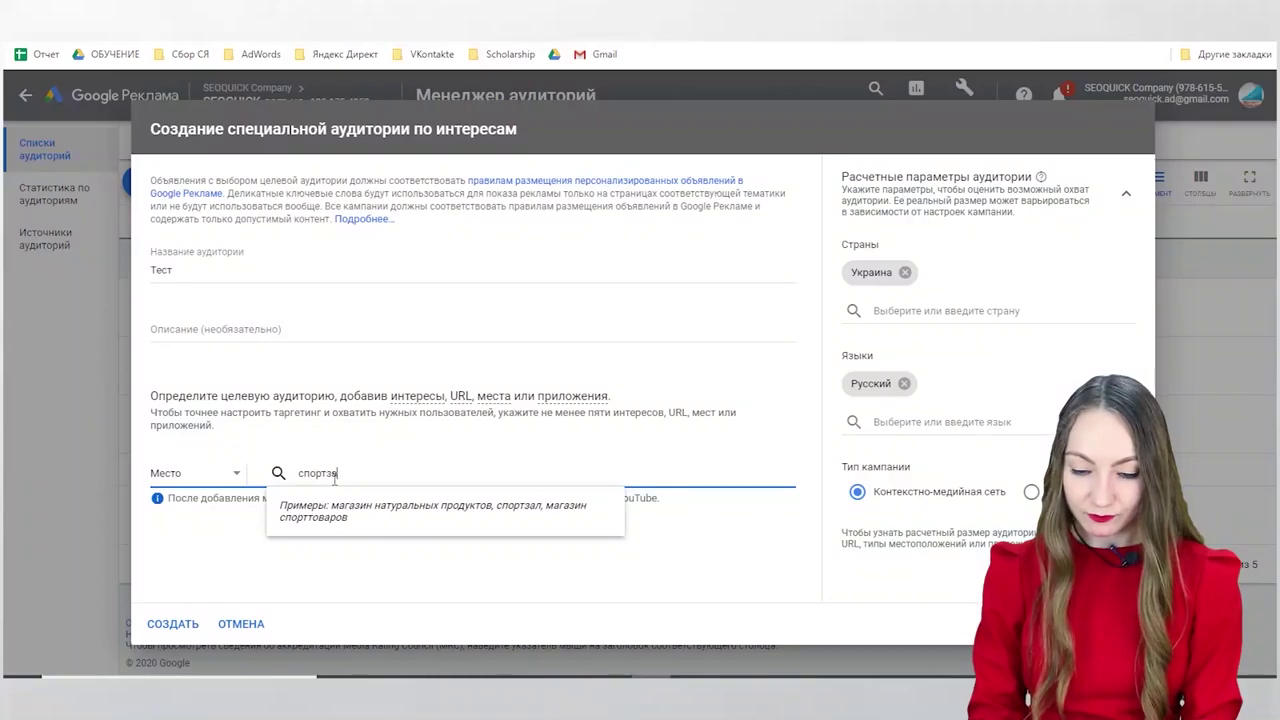
text(л)
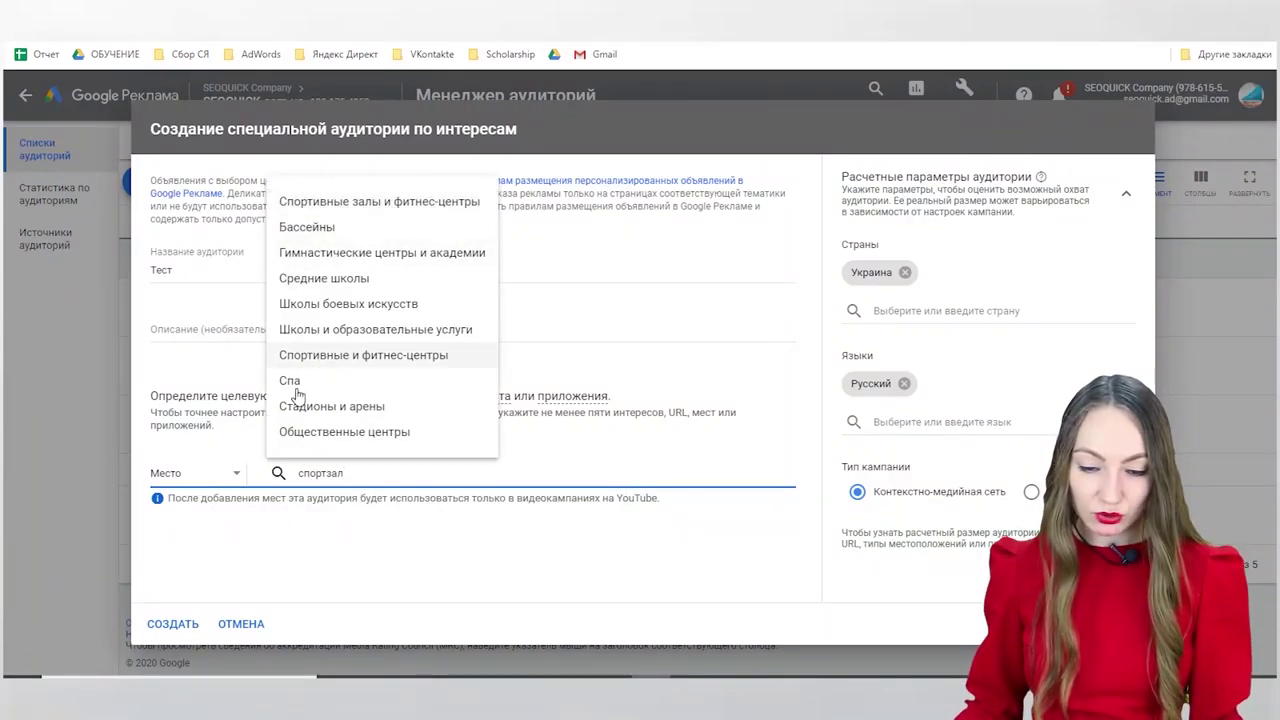
click(374, 202)
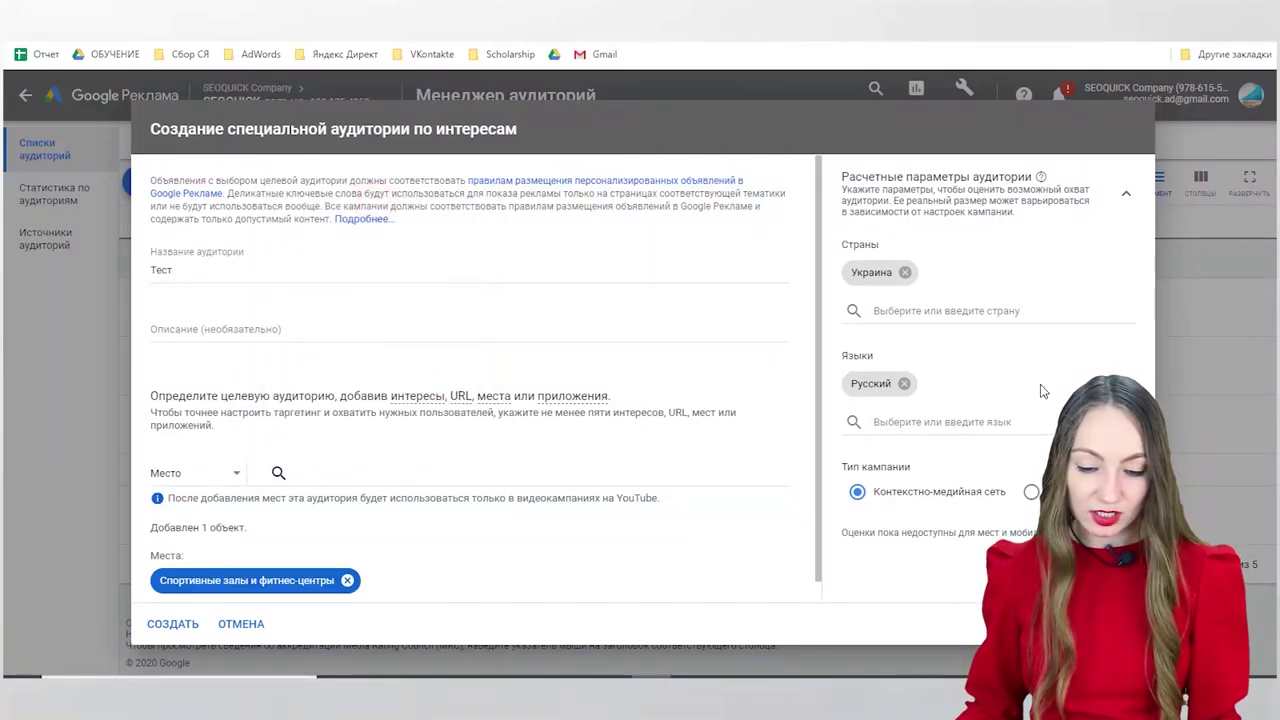
click(1130, 196)
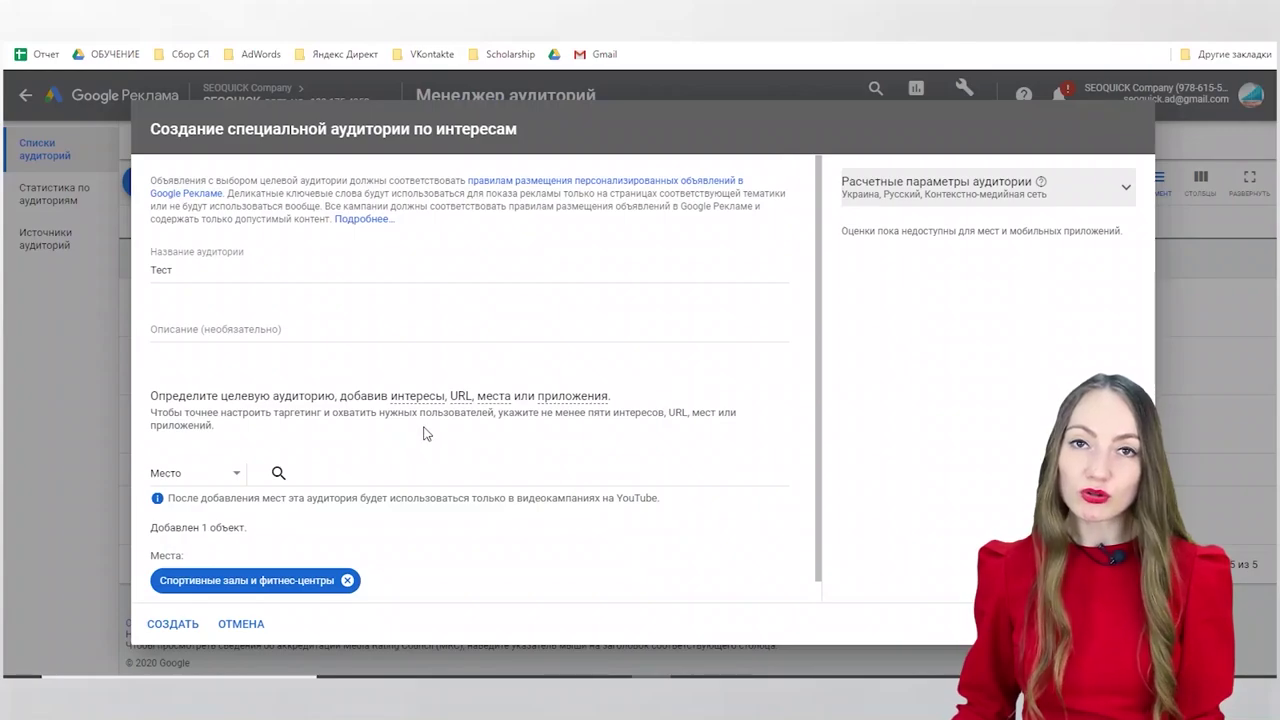
Step: Switch the audience definition to Приложение, read the hint about apps, and discard the interest audience
click(228, 472)
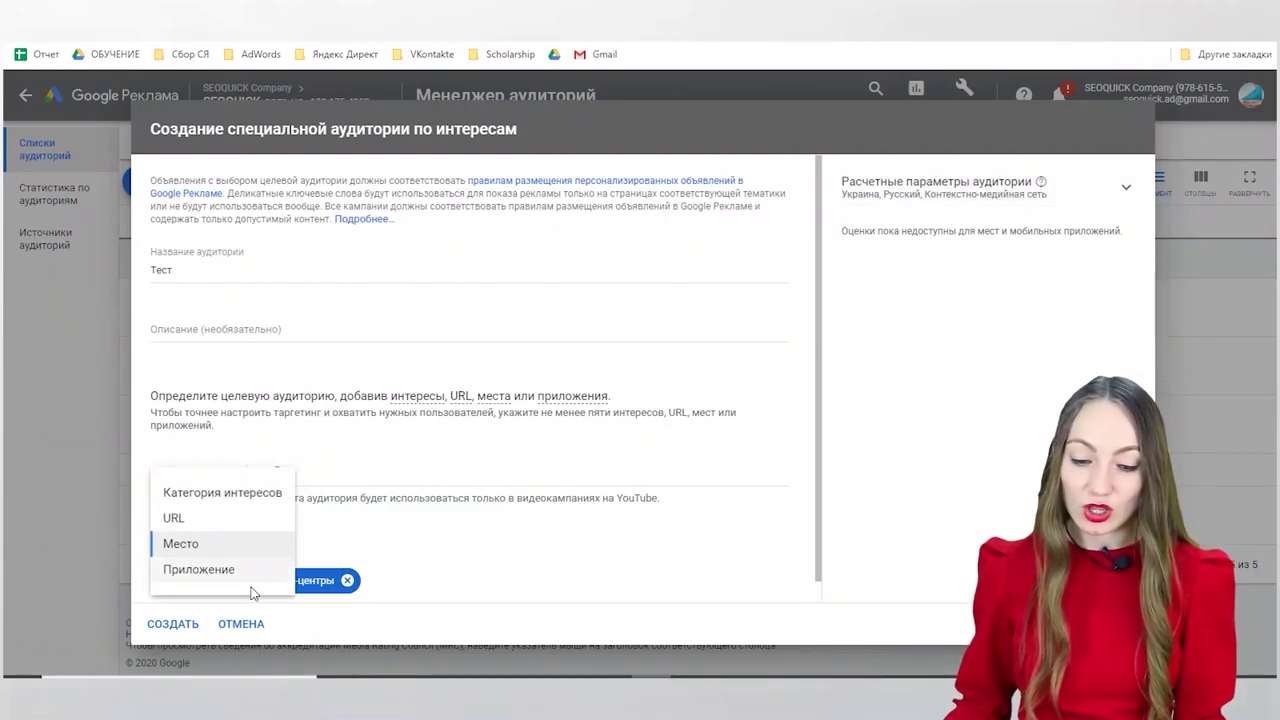
click(200, 569)
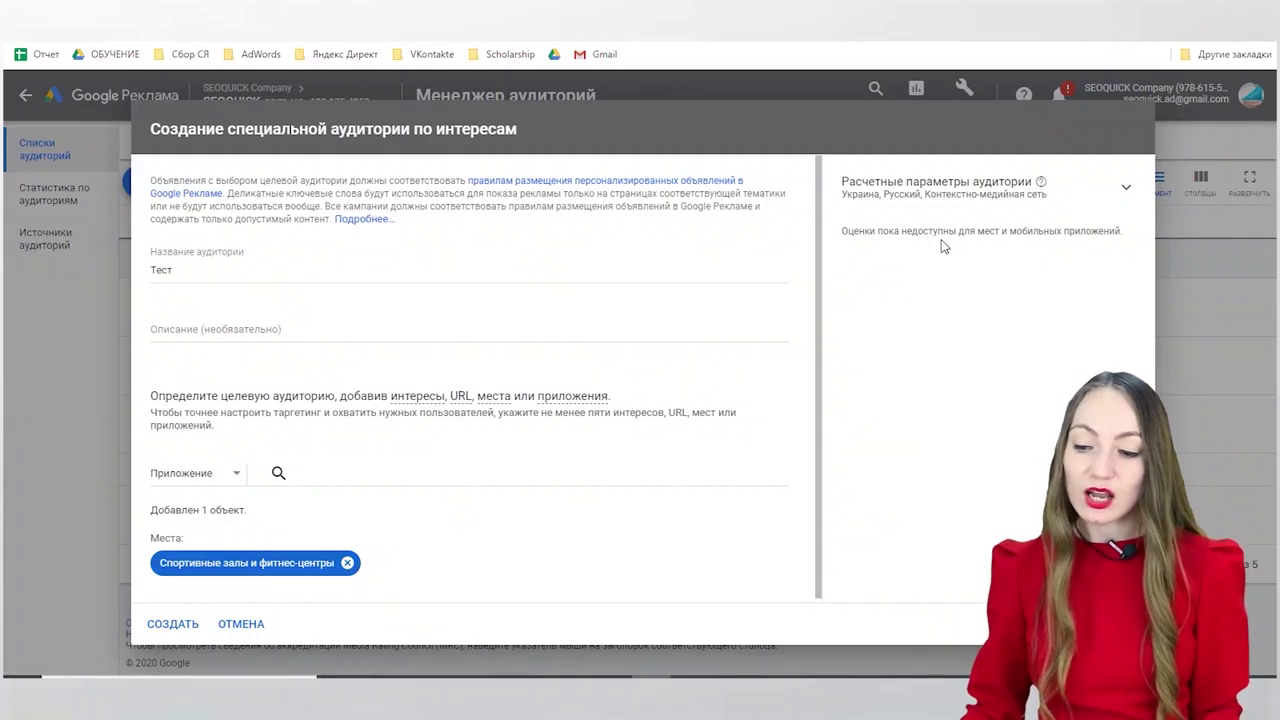
click(300, 472)
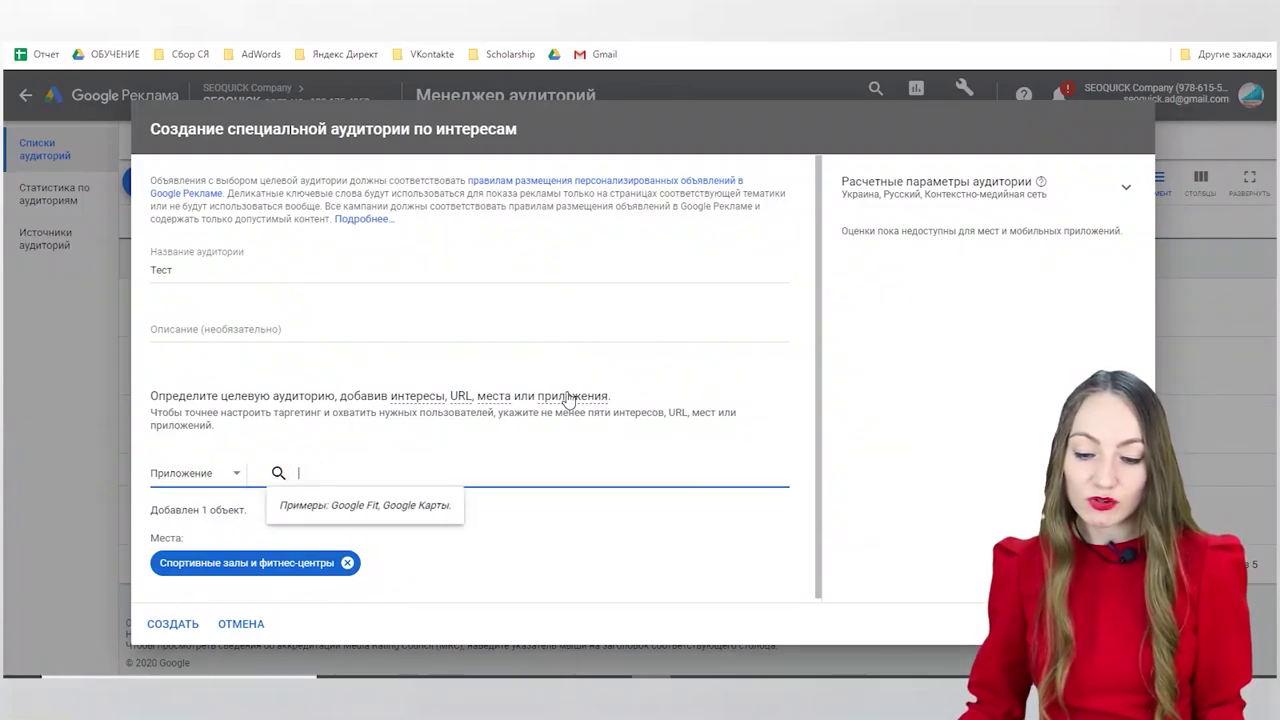
mouse_move(568, 398)
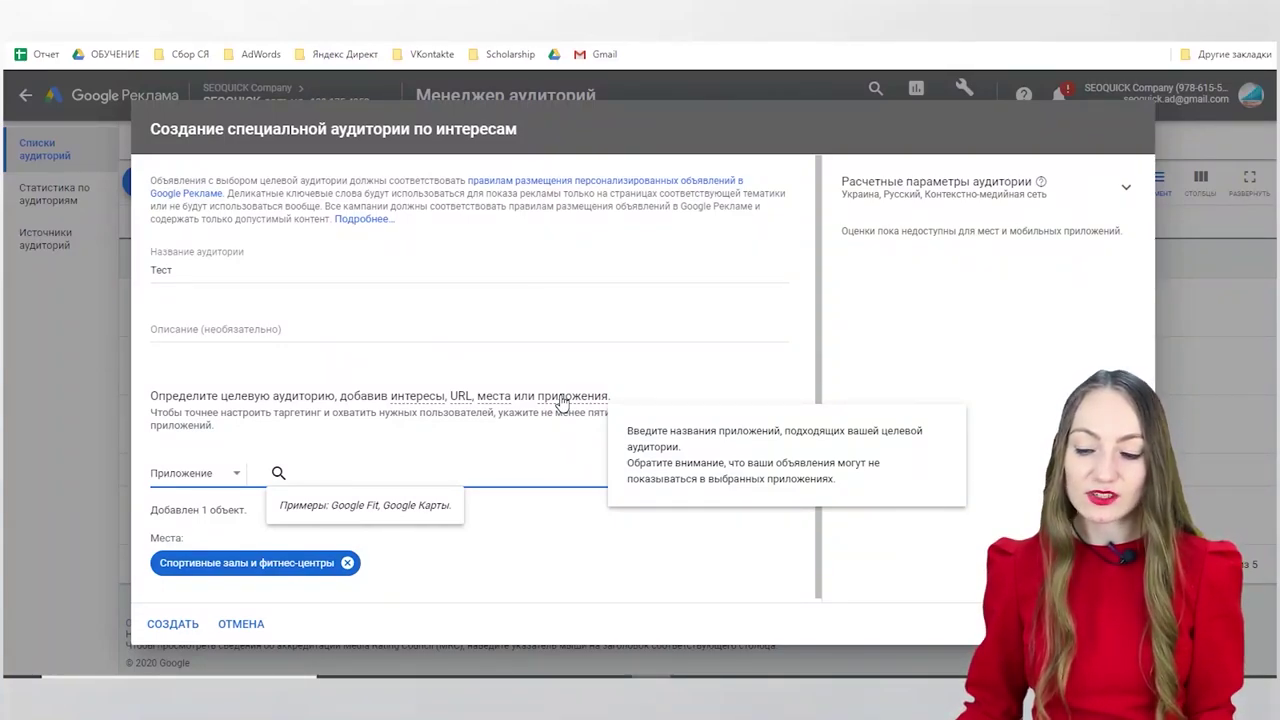
click(397, 484)
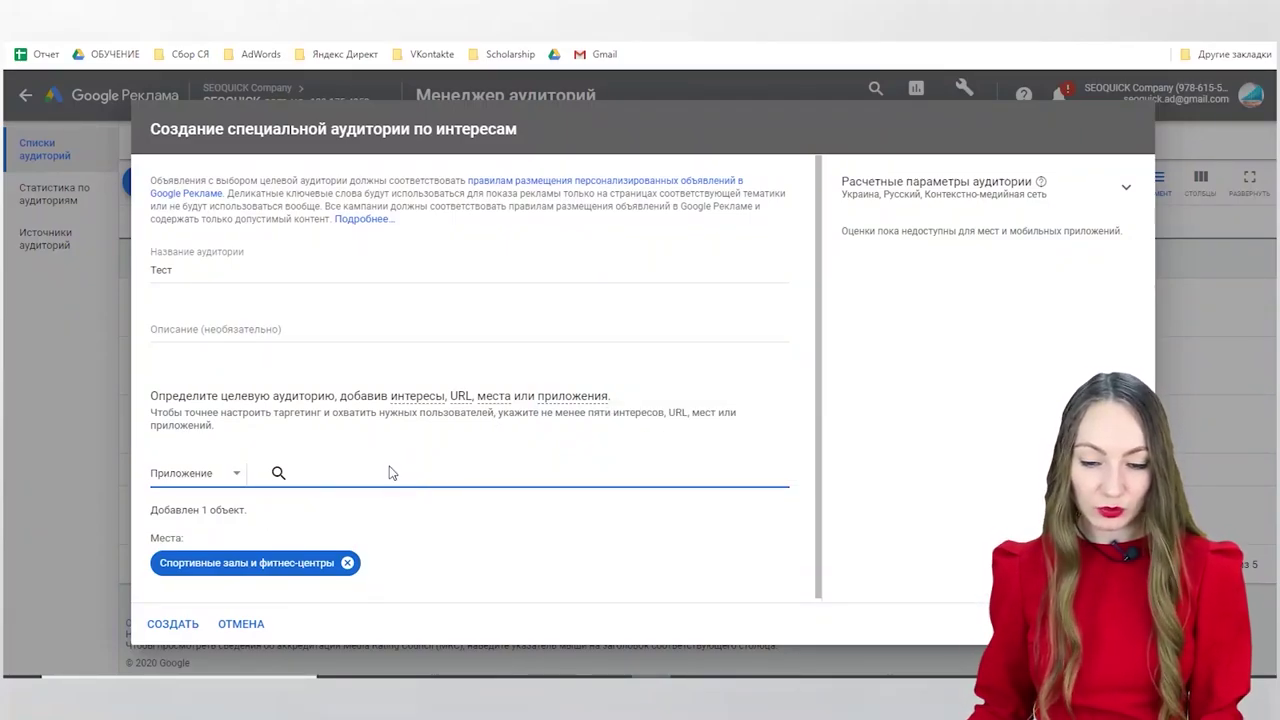
click(240, 624)
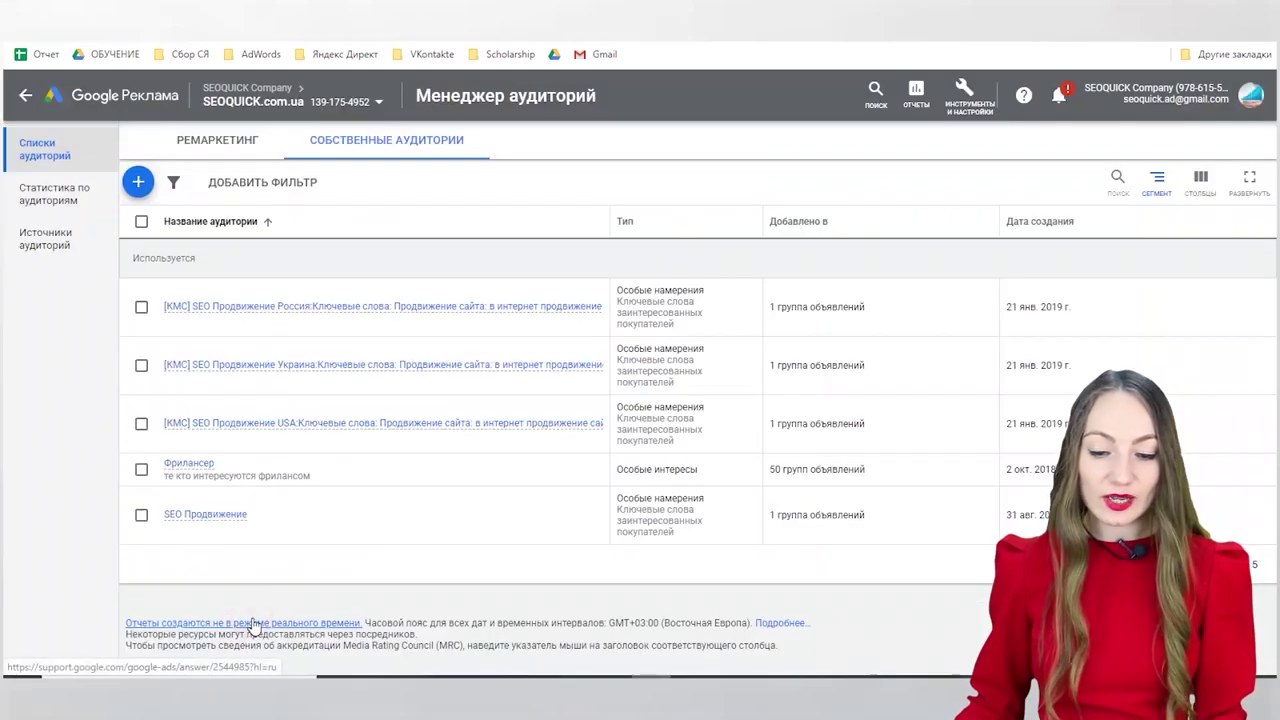
Step: Start an Особые намерения audience named Тест, keeping Ключевые слова заинтересованных покупателей as its criterion
click(136, 182)
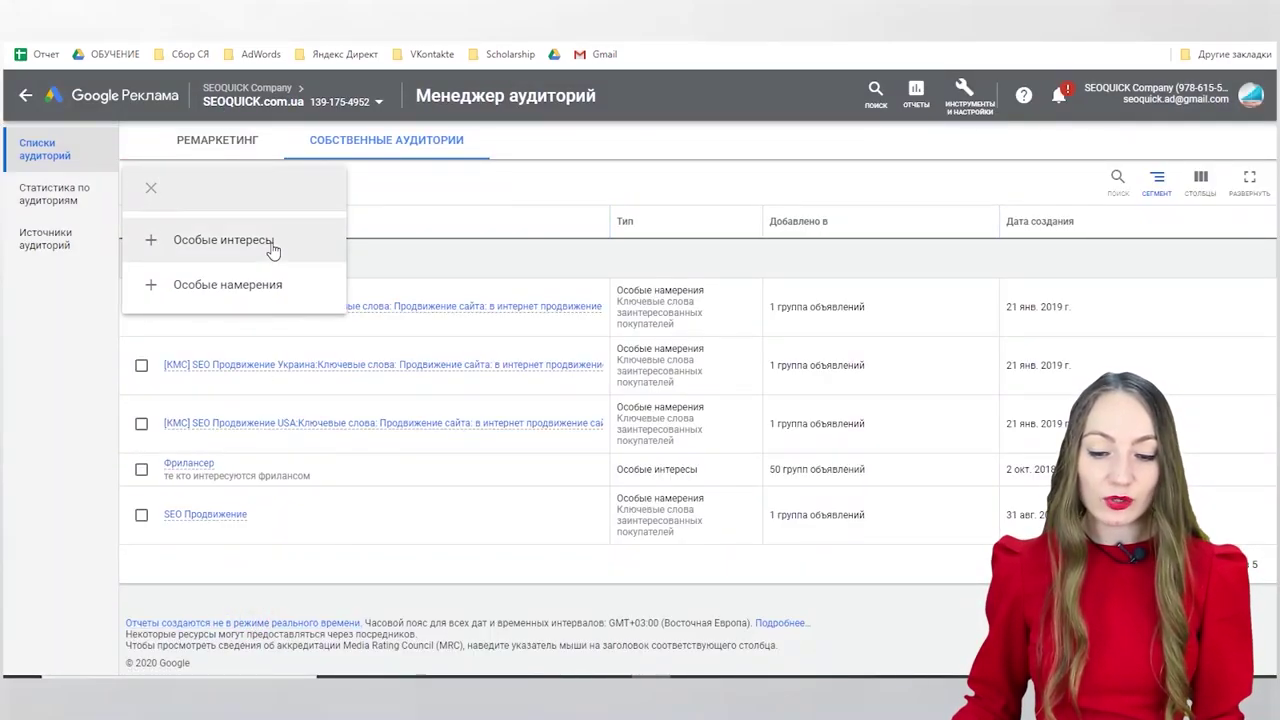
click(240, 303)
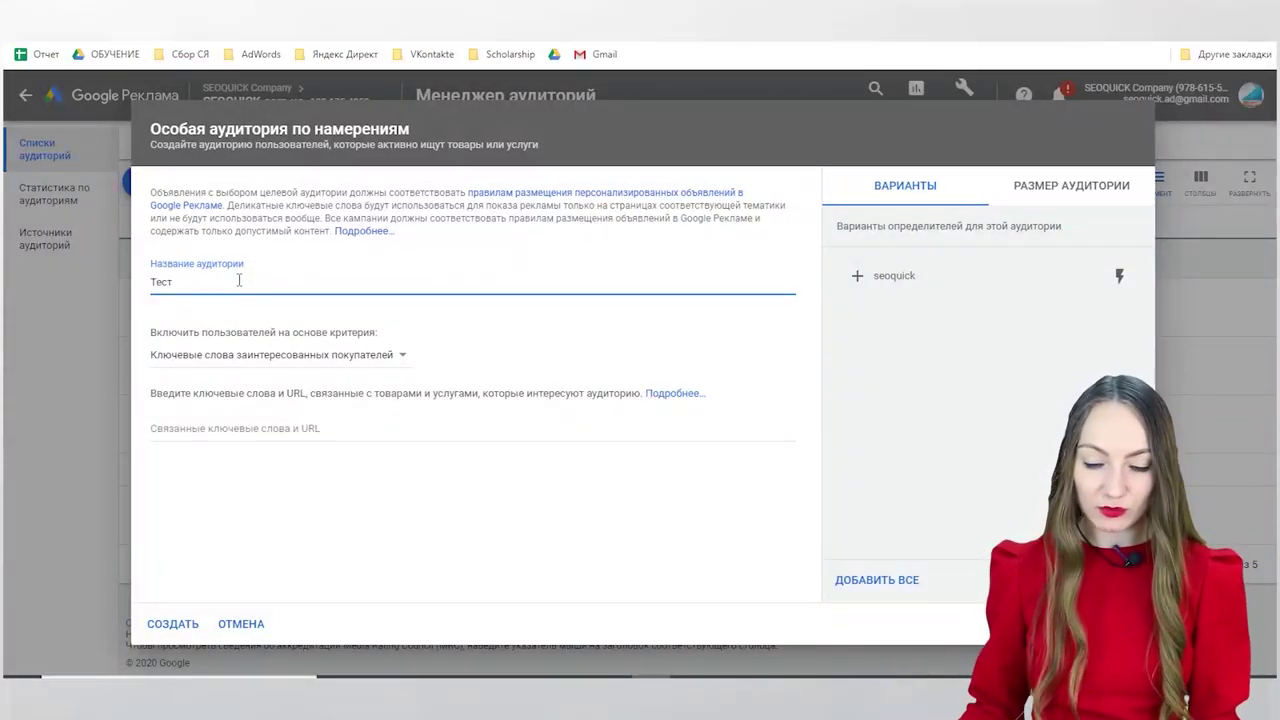
click(333, 358)
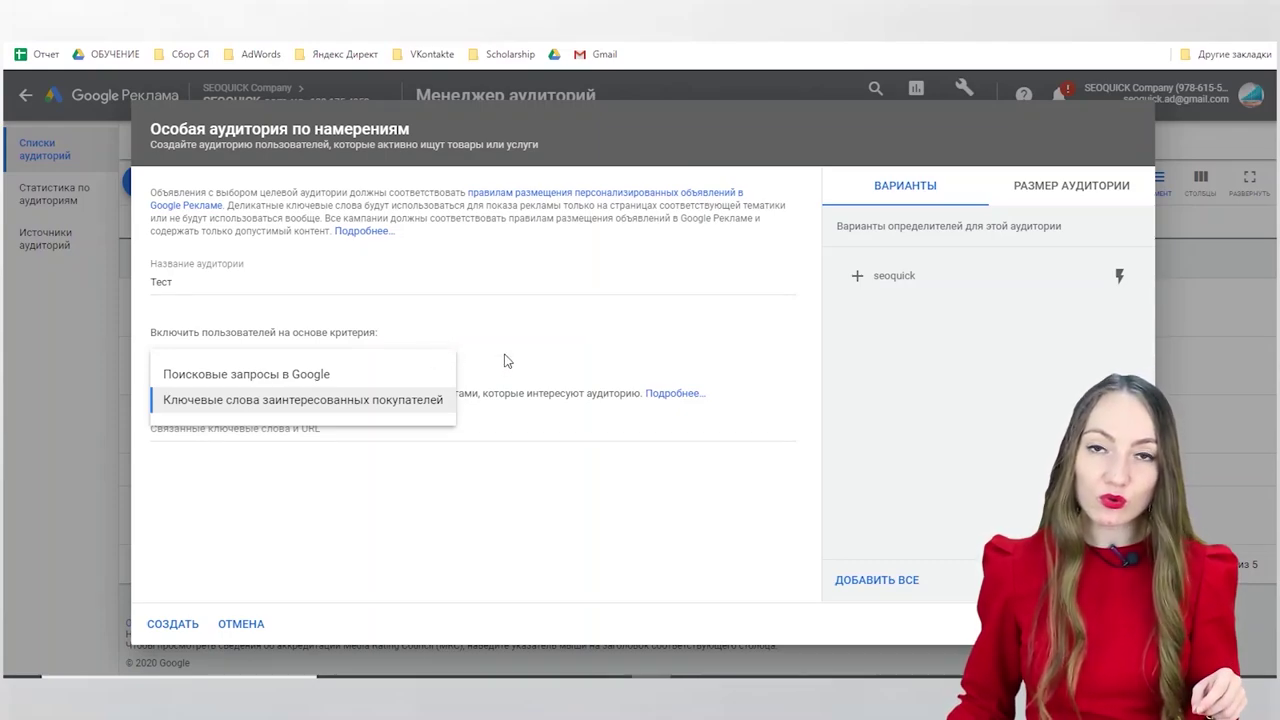
click(651, 335)
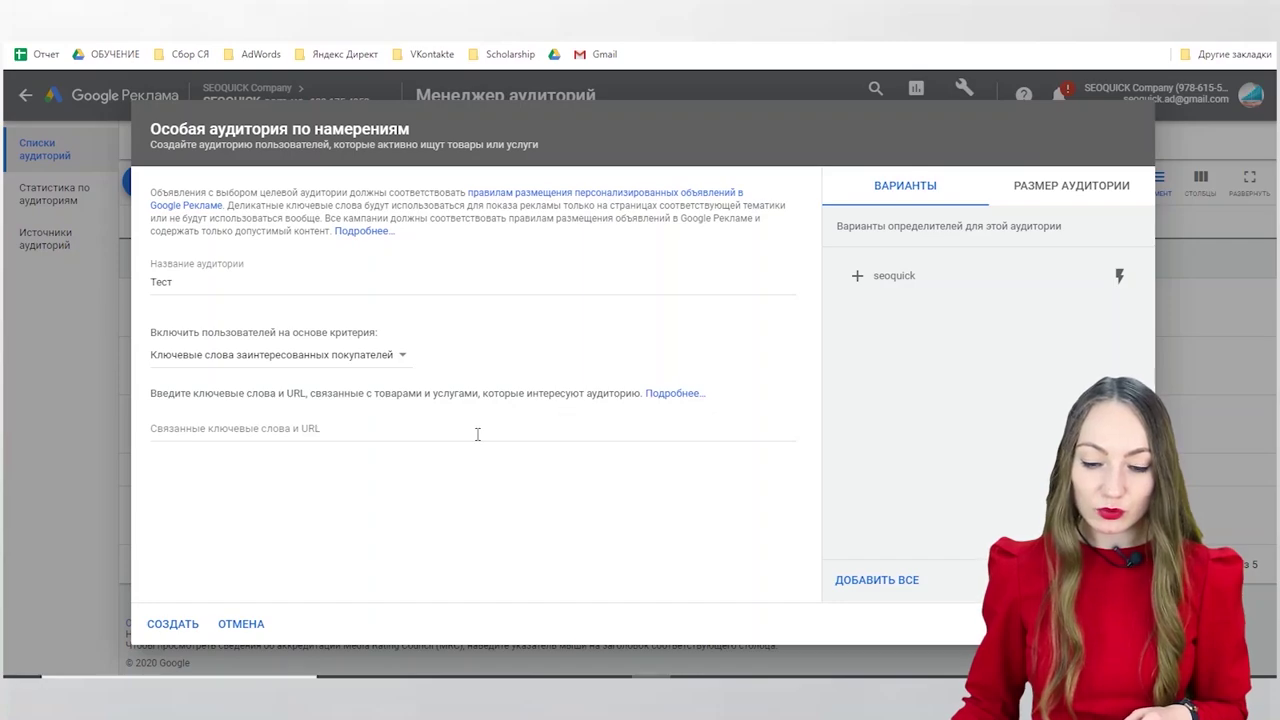
Step: Add the suggested keyword seoquick to the intent audience and remove it again
click(477, 434)
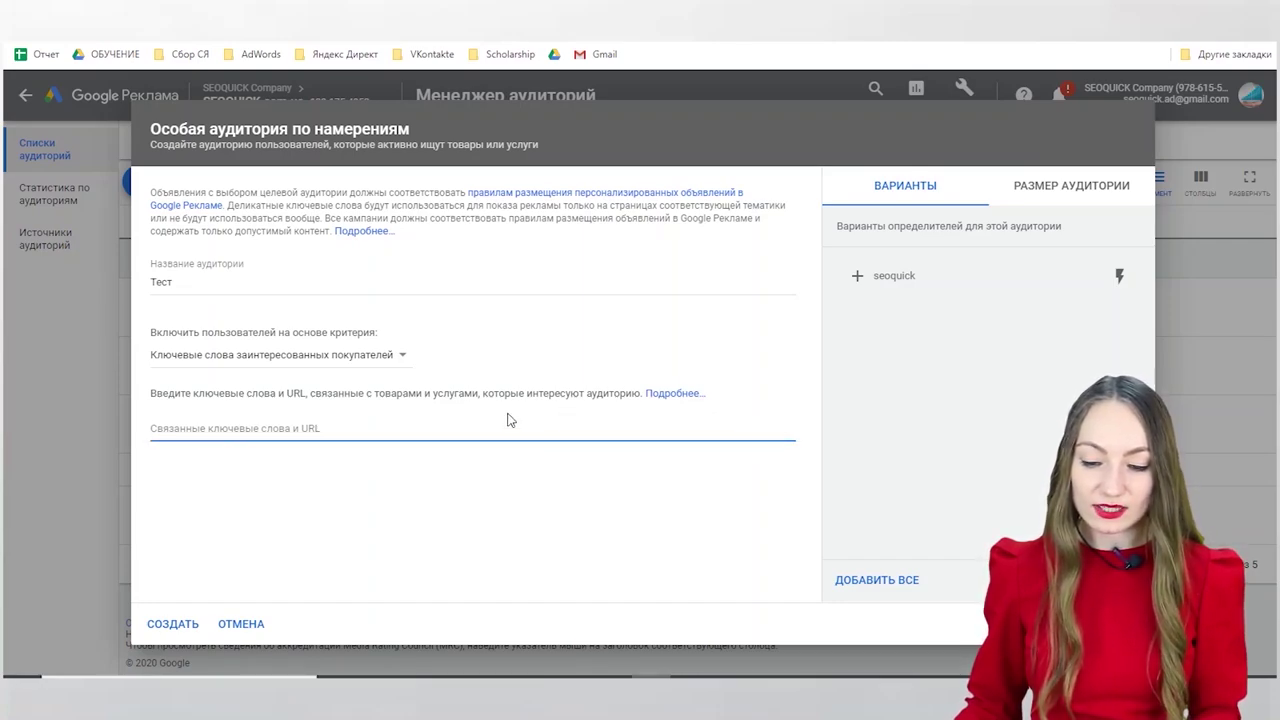
click(1119, 278)
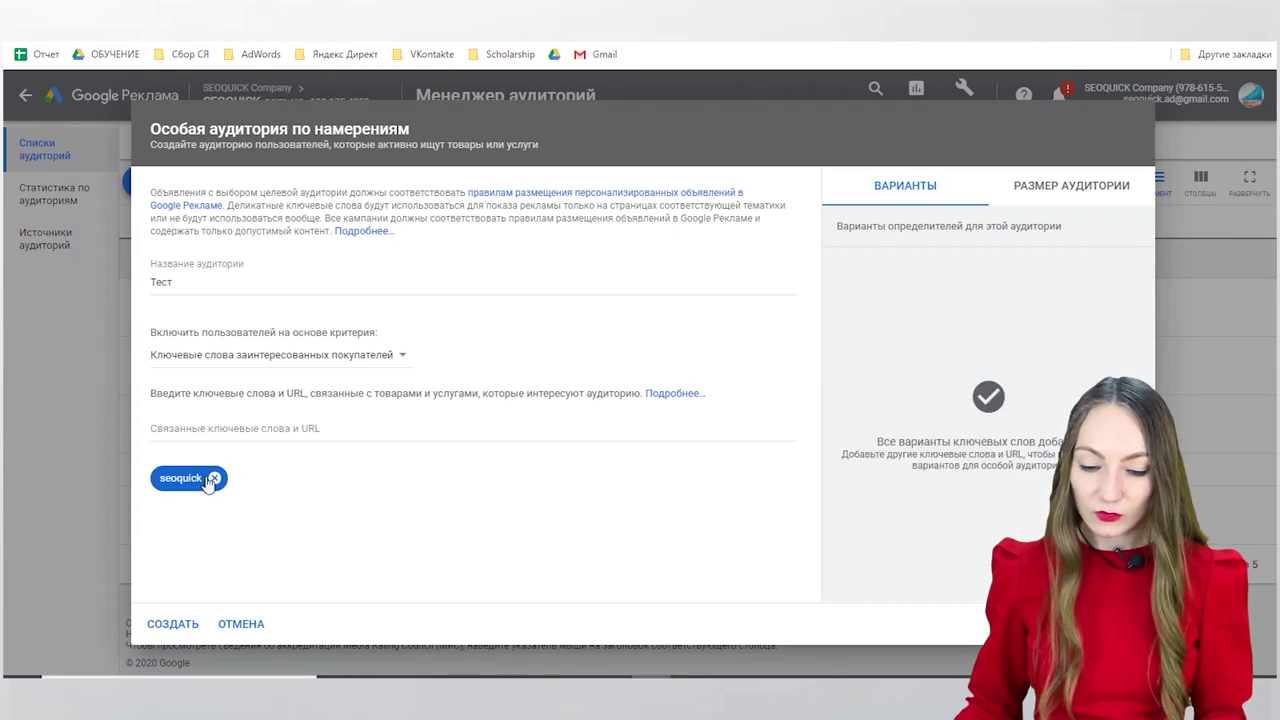
click(213, 479)
Step: Add the keyword реклама в сети to the intent audience
click(242, 425)
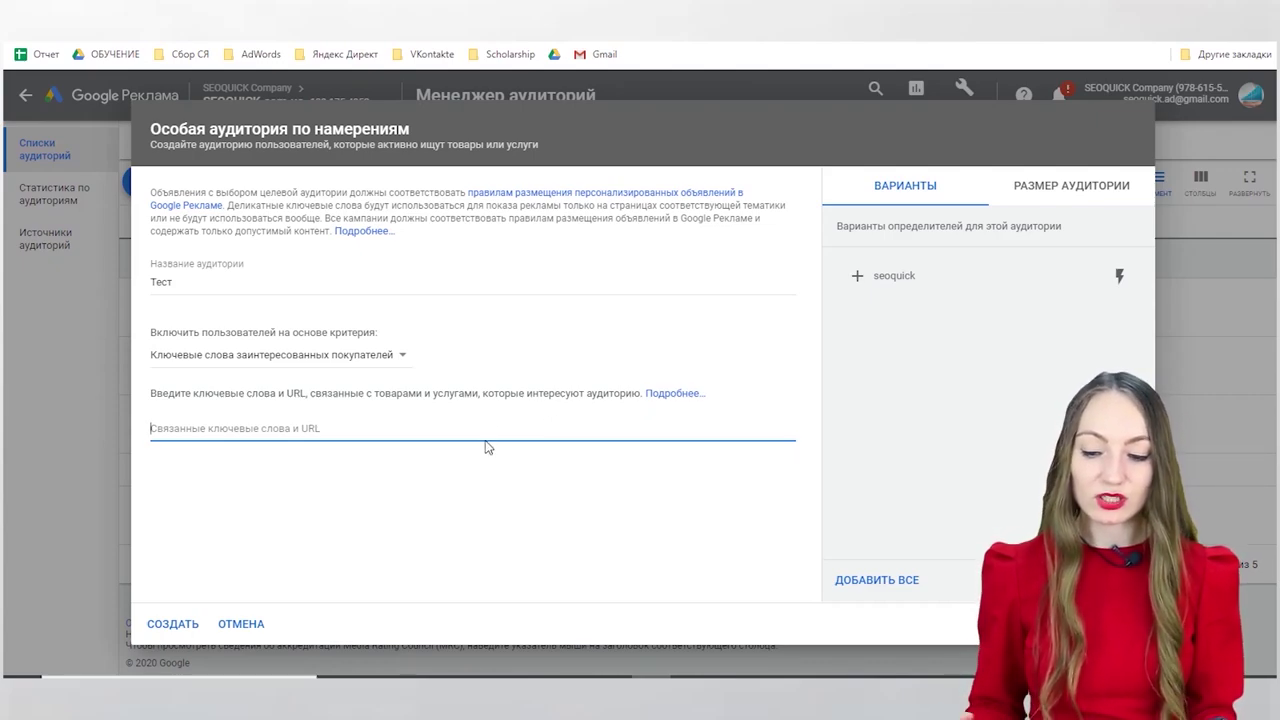
text(ре)
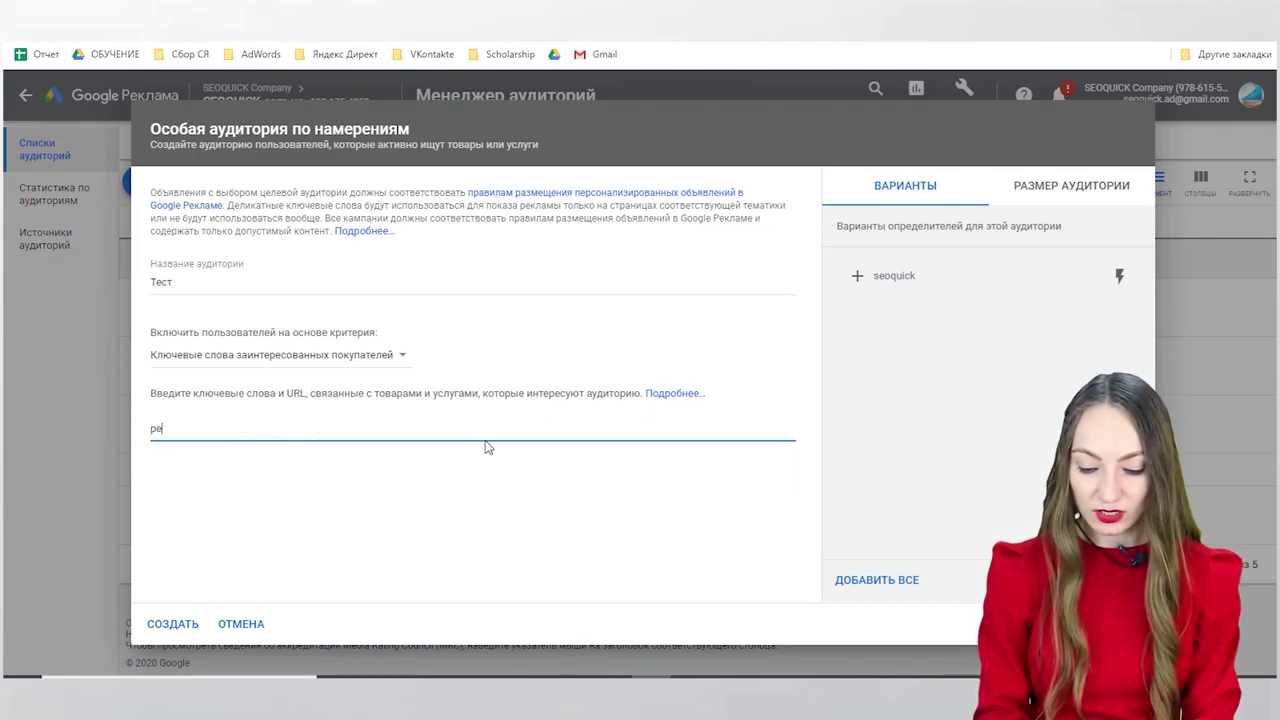
text(клама в с)
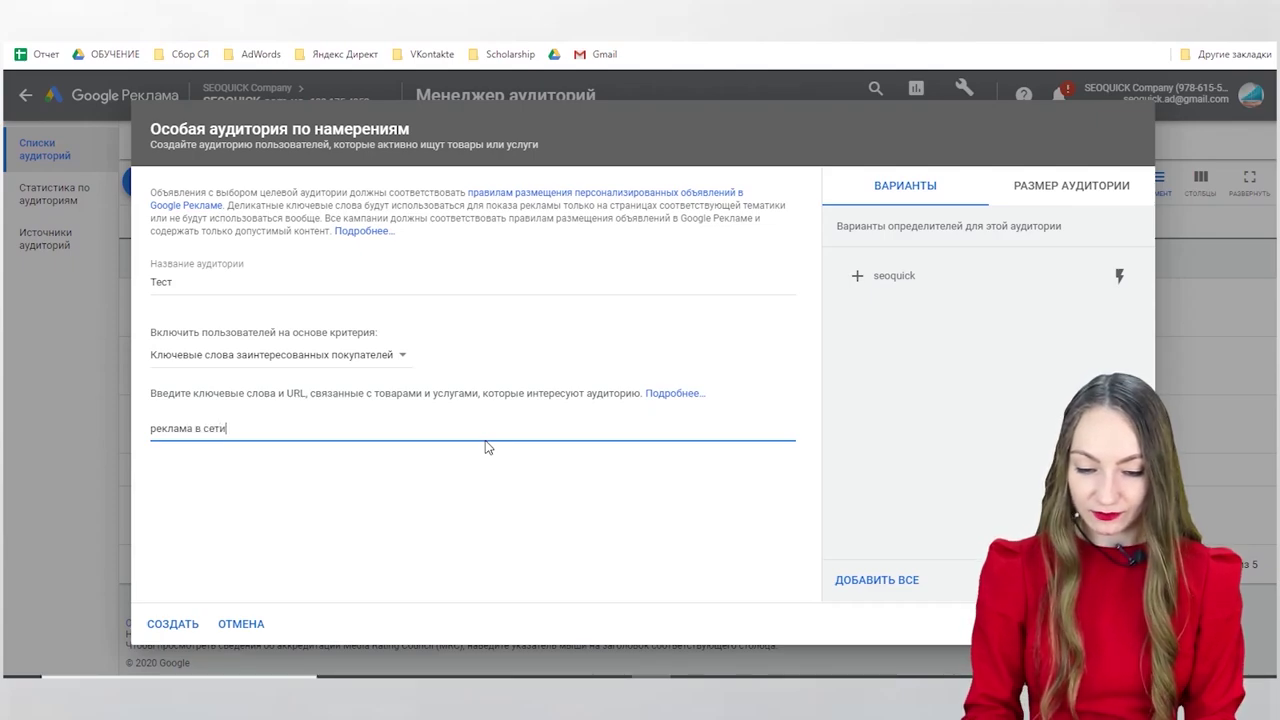
text(ети)
key(Return)
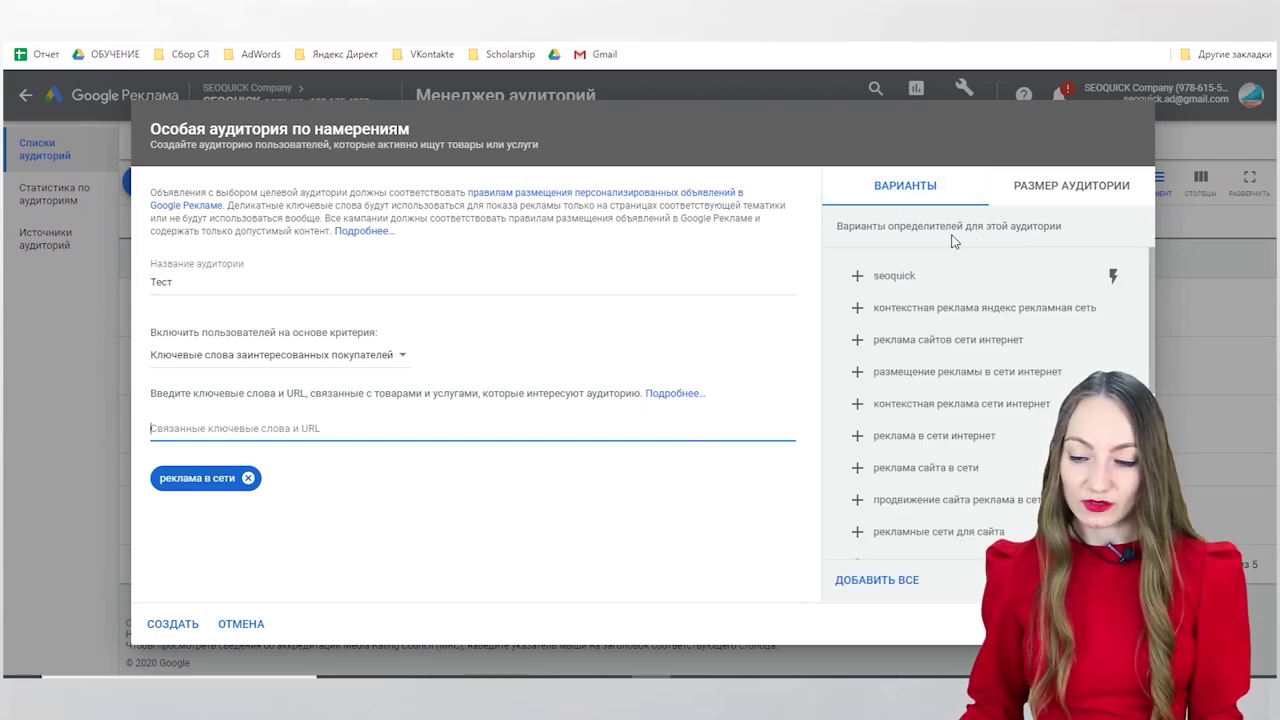
Step: Add the suggested keywords реклама сайта в сети, реклама в сети интернет and разработка сайта контекстная реклама
scroll(980, 277, down, 5)
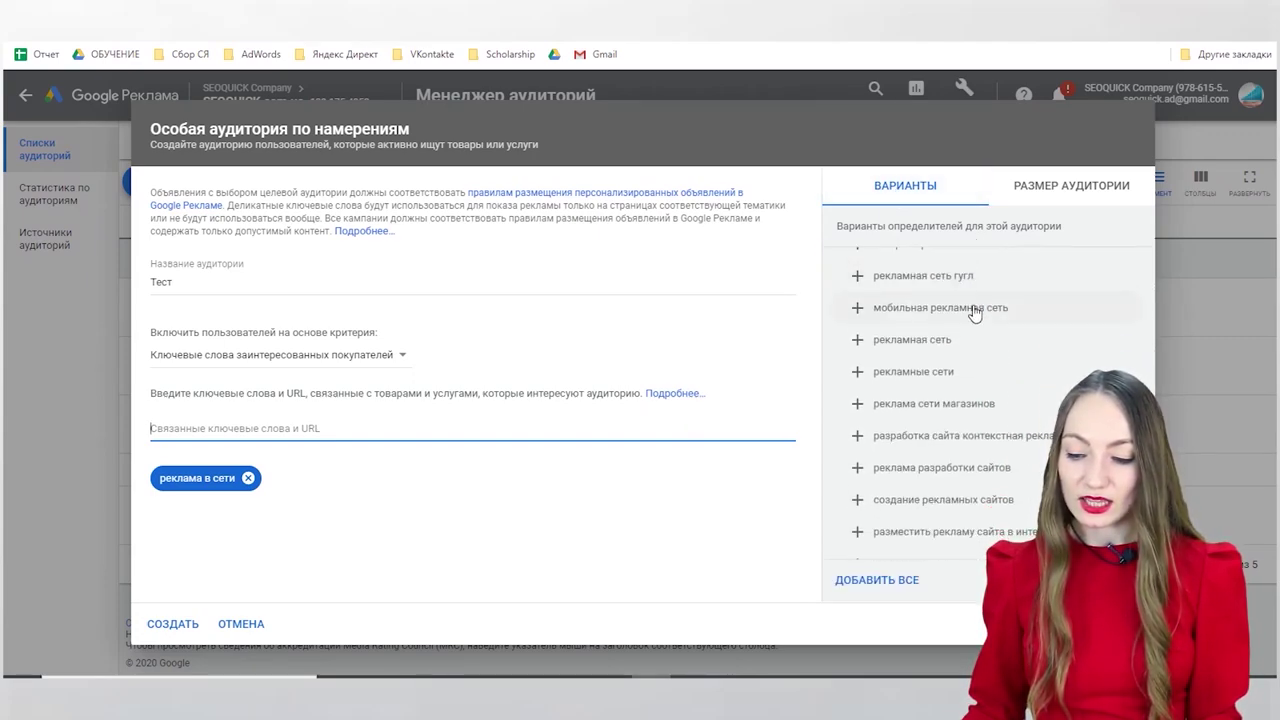
scroll(948, 466, up, 3)
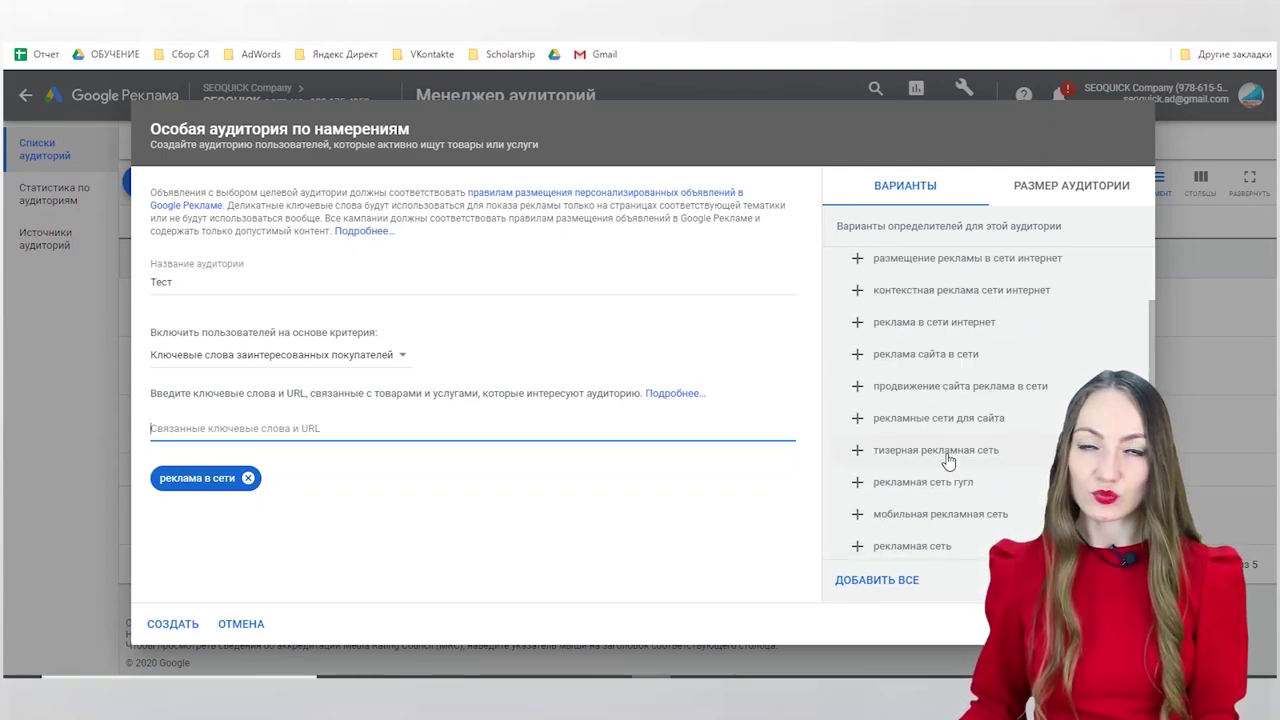
scroll(944, 457, up, 3)
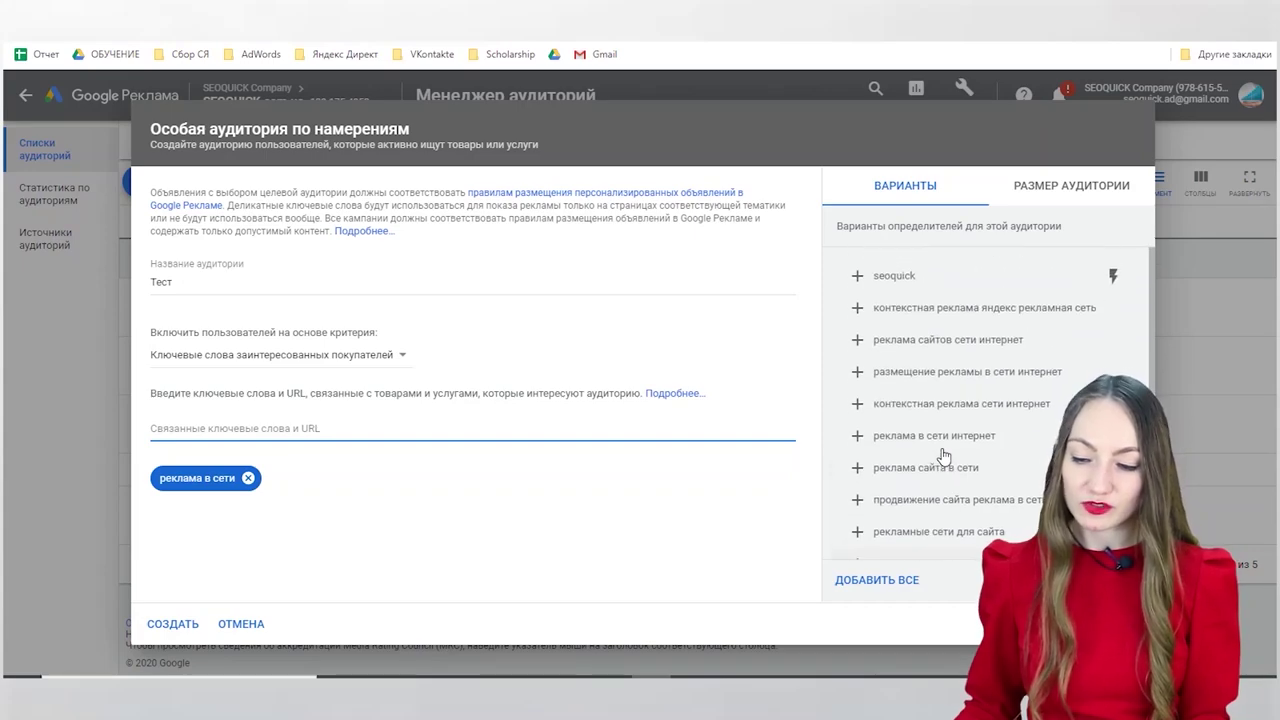
click(857, 467)
click(857, 435)
scroll(880, 490, down, 4)
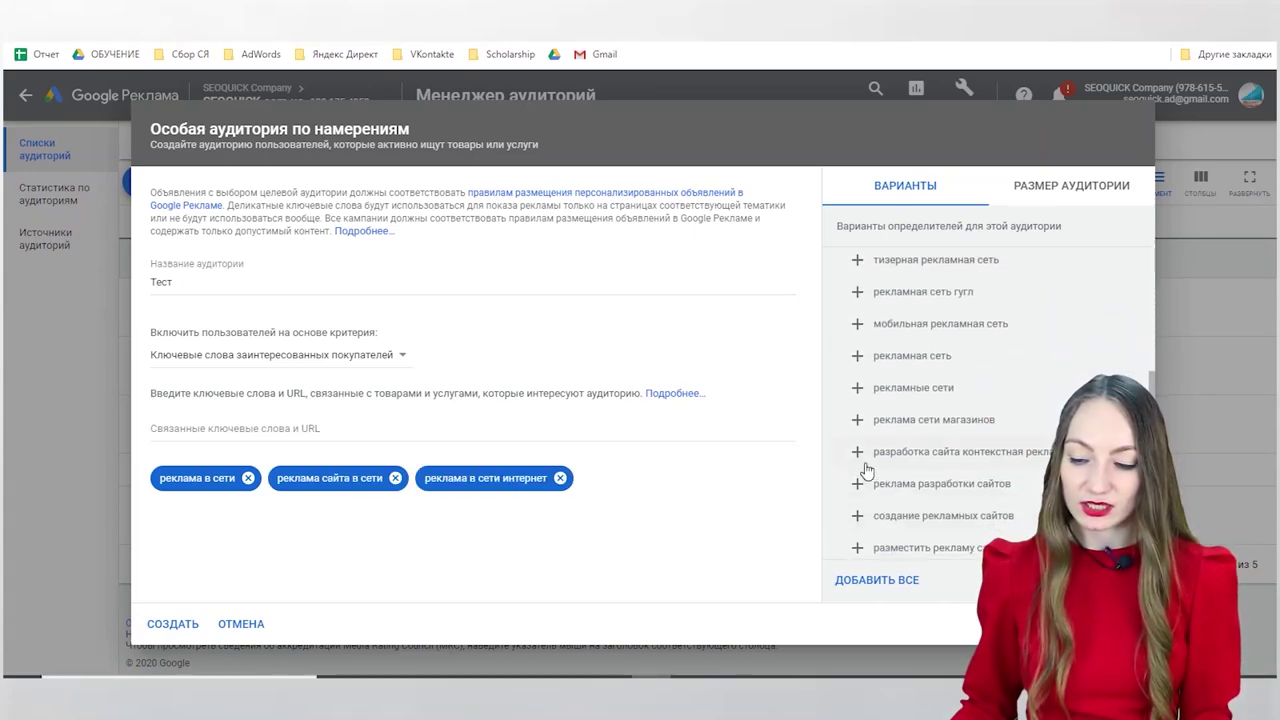
click(857, 451)
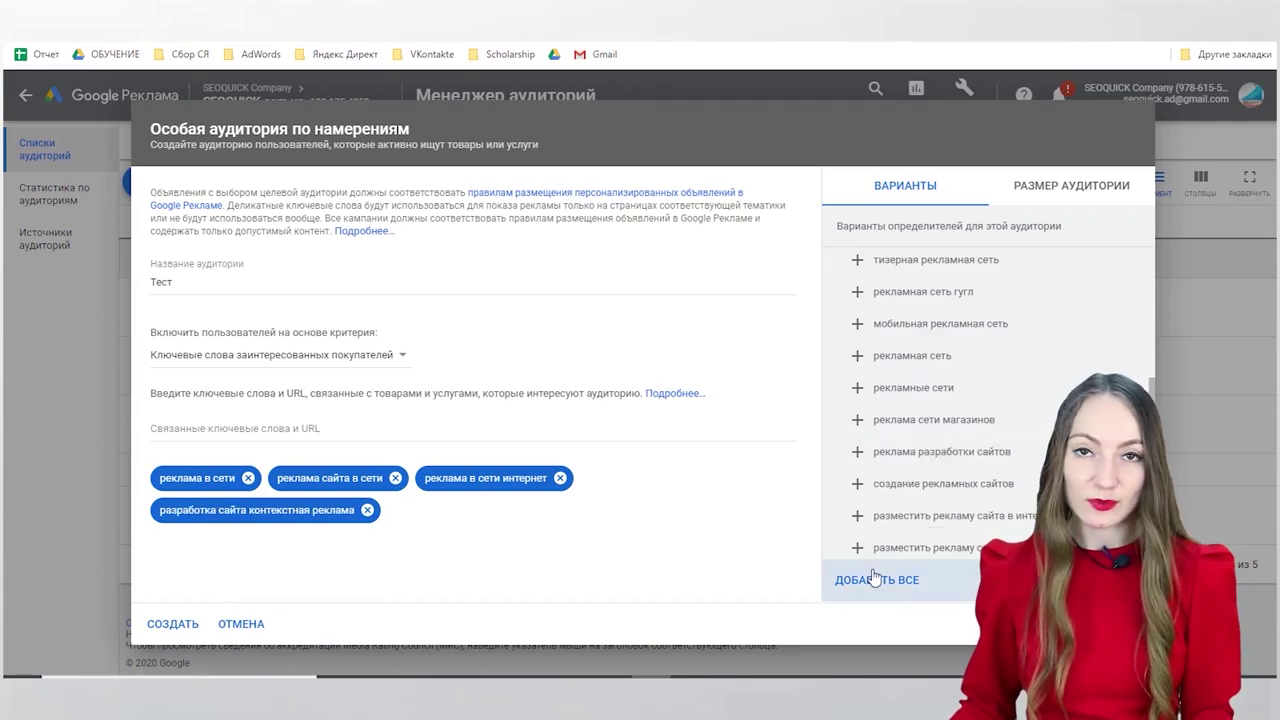
Step: Show the intent audience's size estimate and limit its countries to Украина
click(1066, 182)
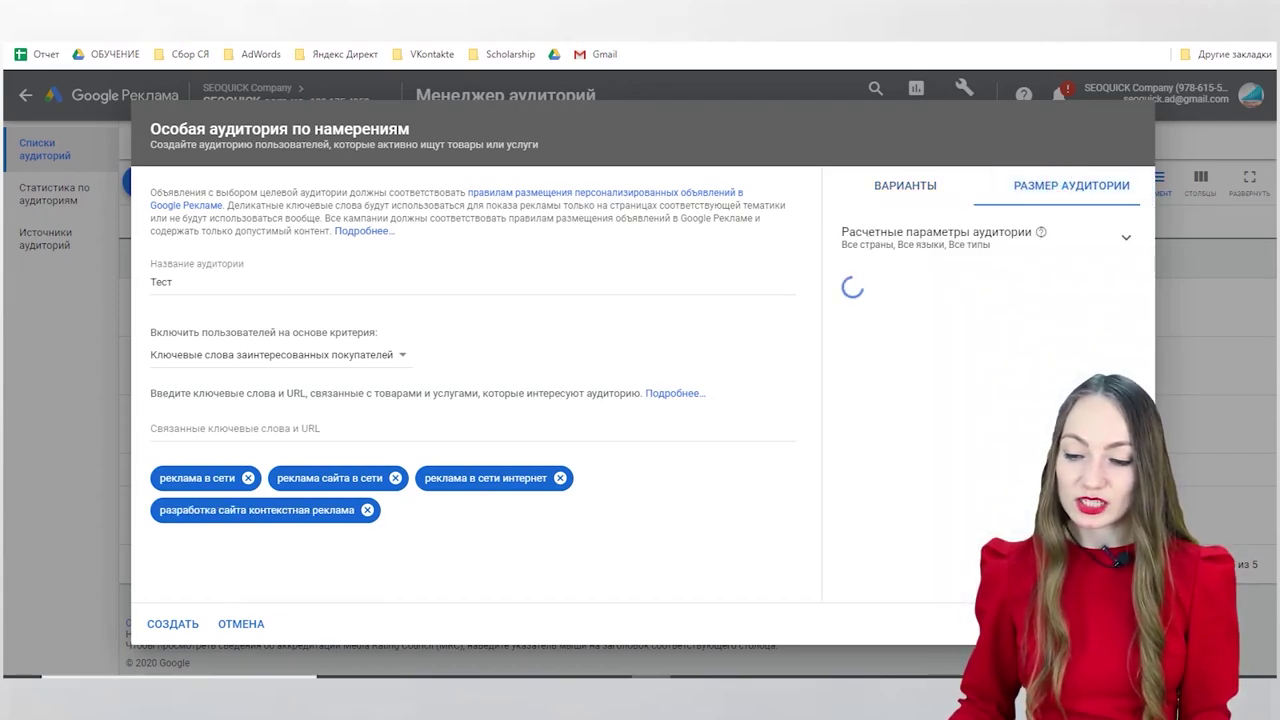
click(1126, 237)
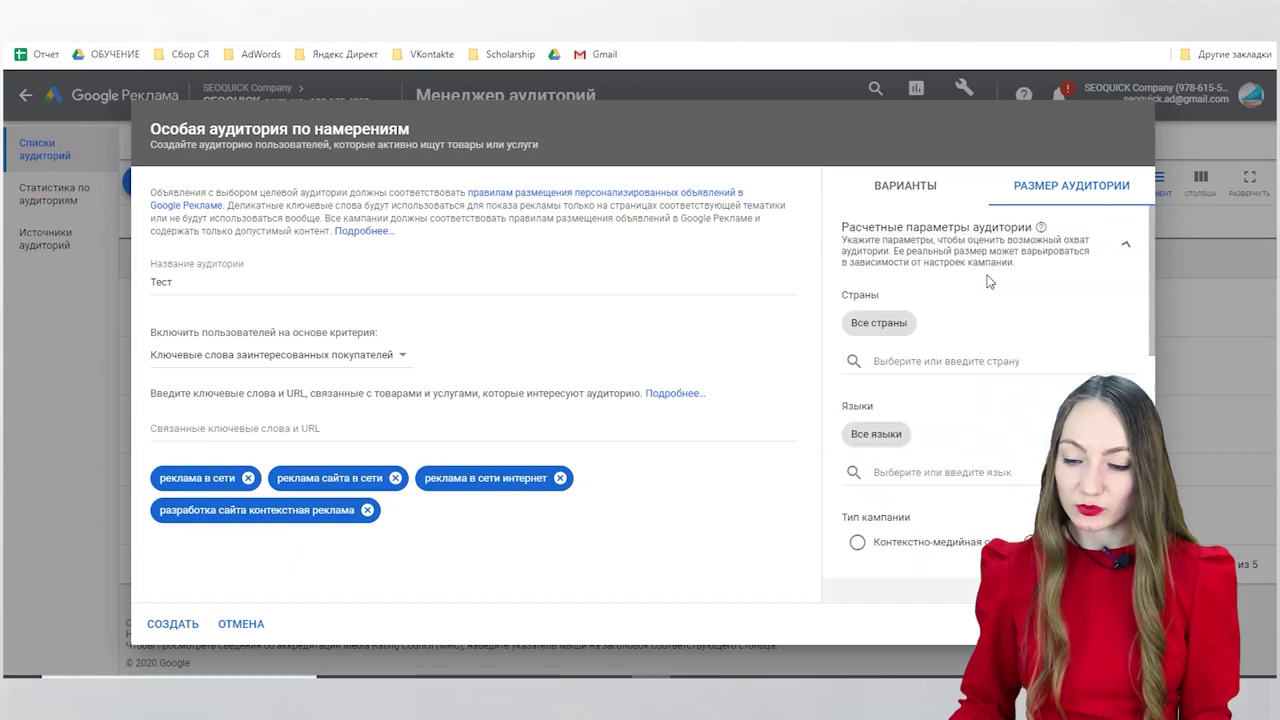
click(927, 368)
text(украин)
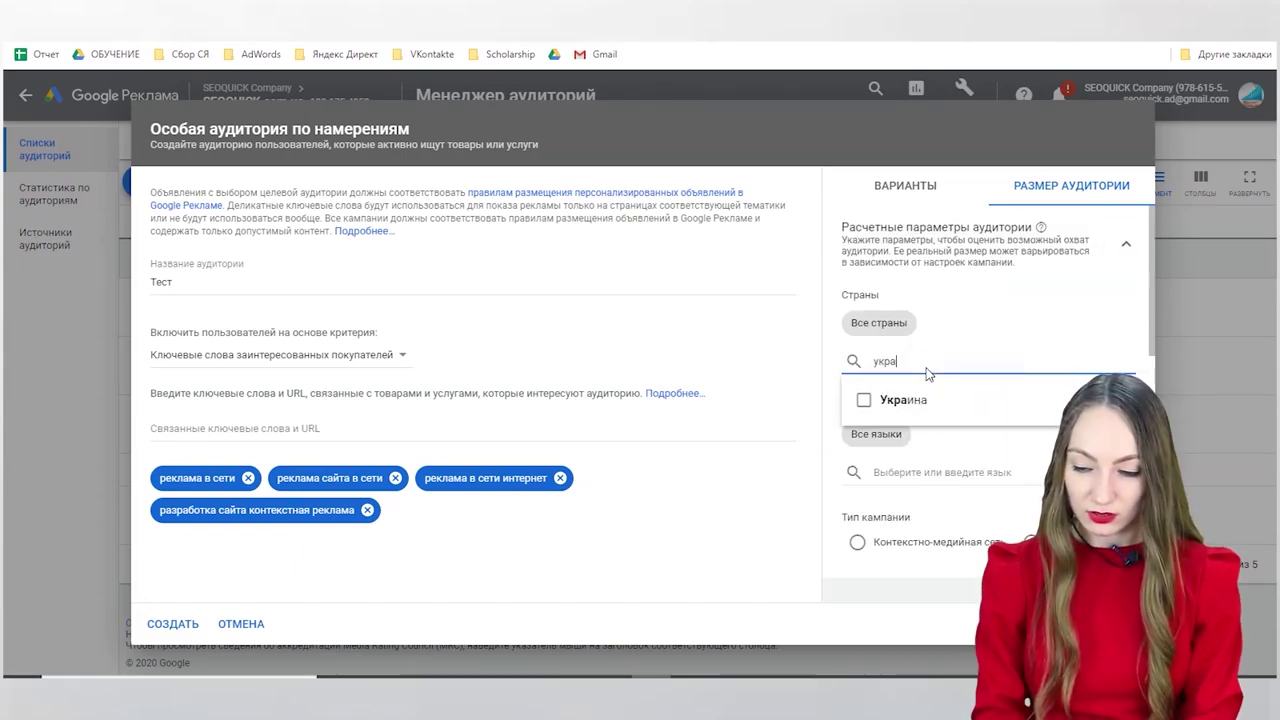
click(890, 400)
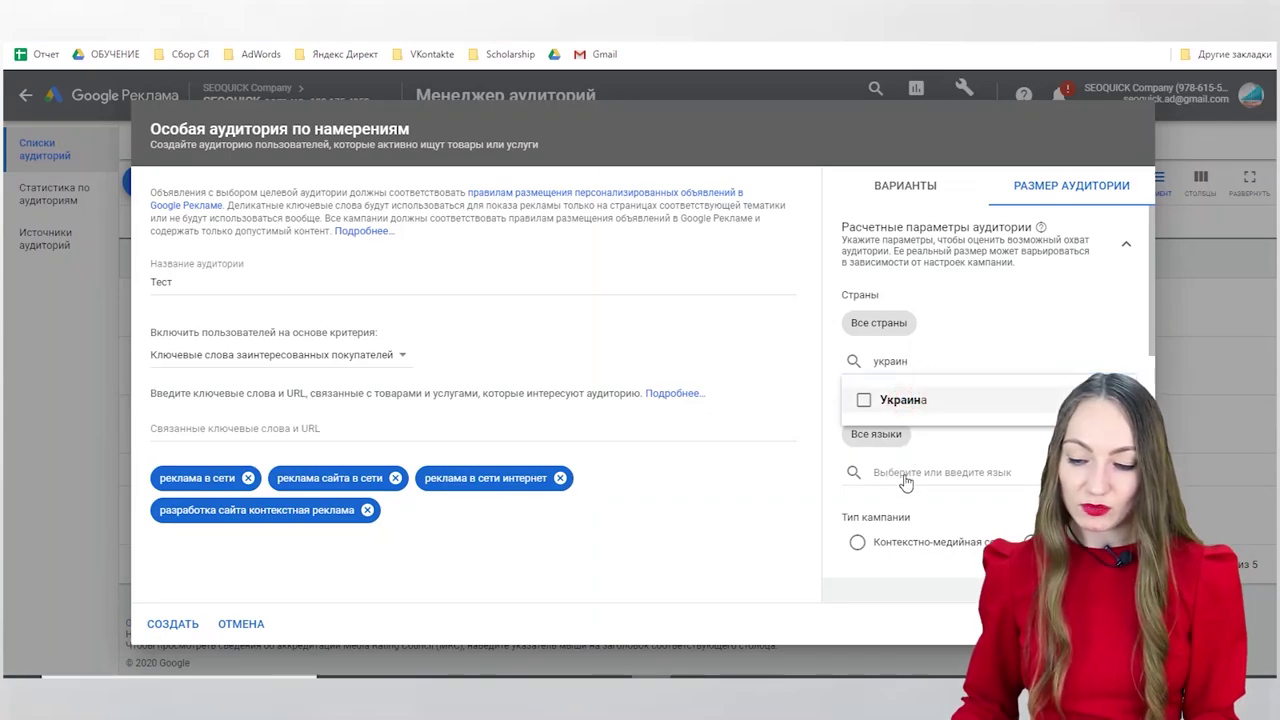
click(903, 465)
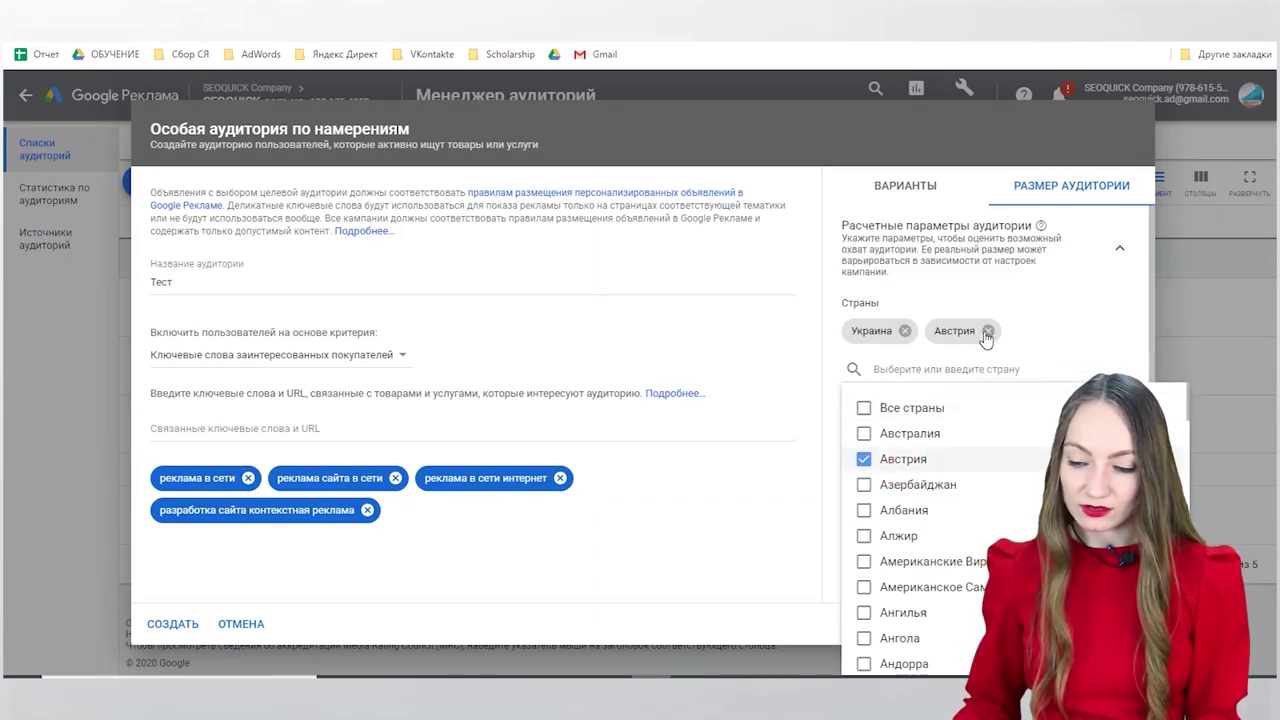
click(987, 331)
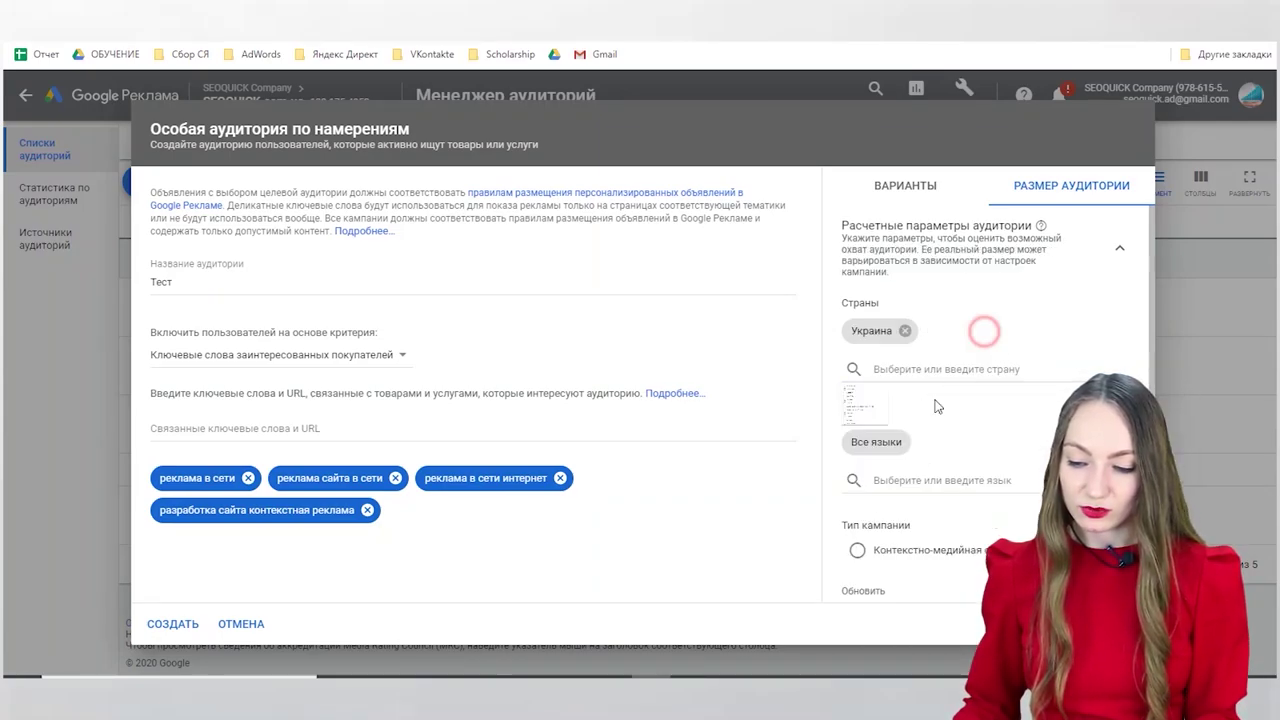
Step: Set the estimate's language to Русский and campaign type to Контекстно-медийная сеть, and refresh the intent audience's size estimate
click(922, 482)
text(русс)
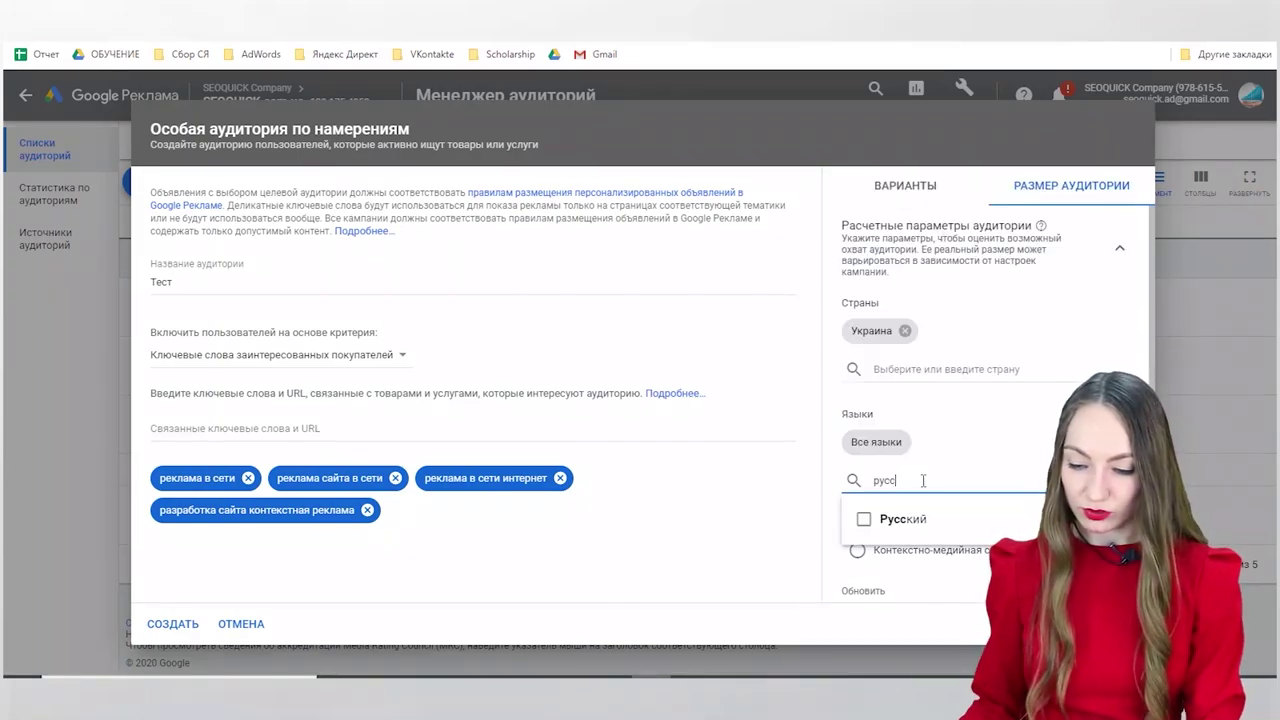
click(912, 520)
click(952, 550)
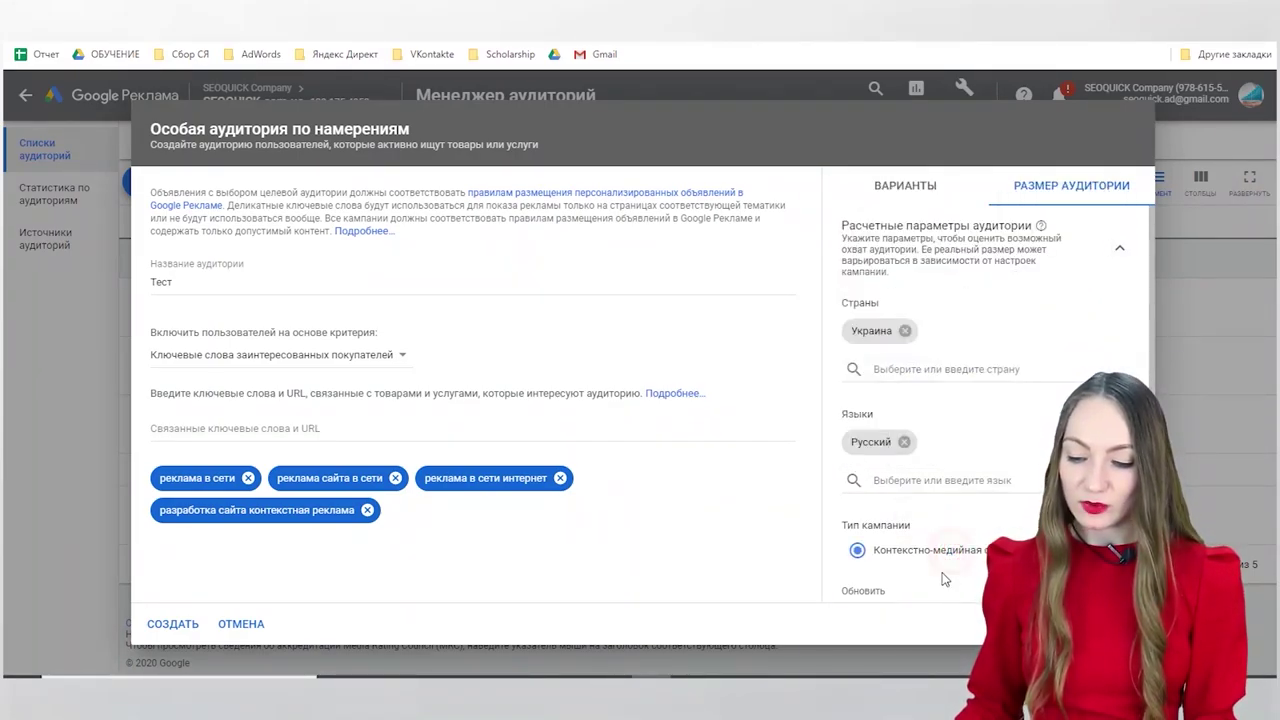
scroll(944, 579, down, 1)
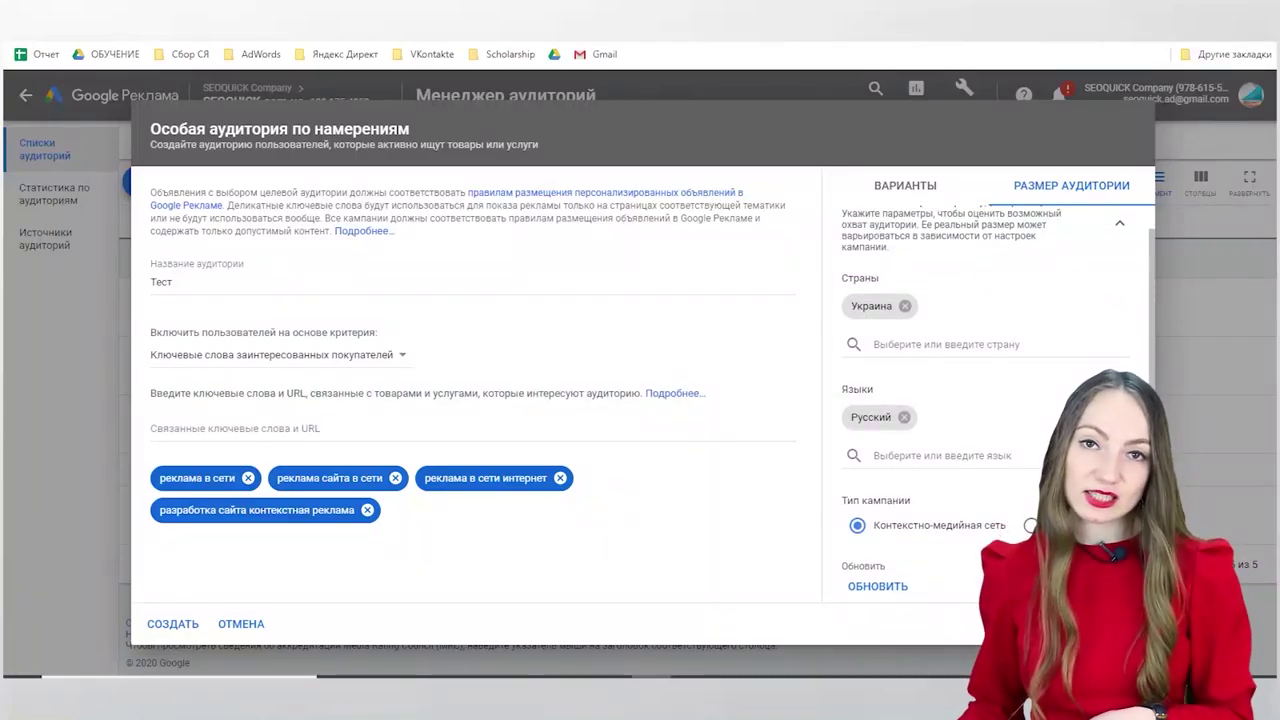
click(879, 586)
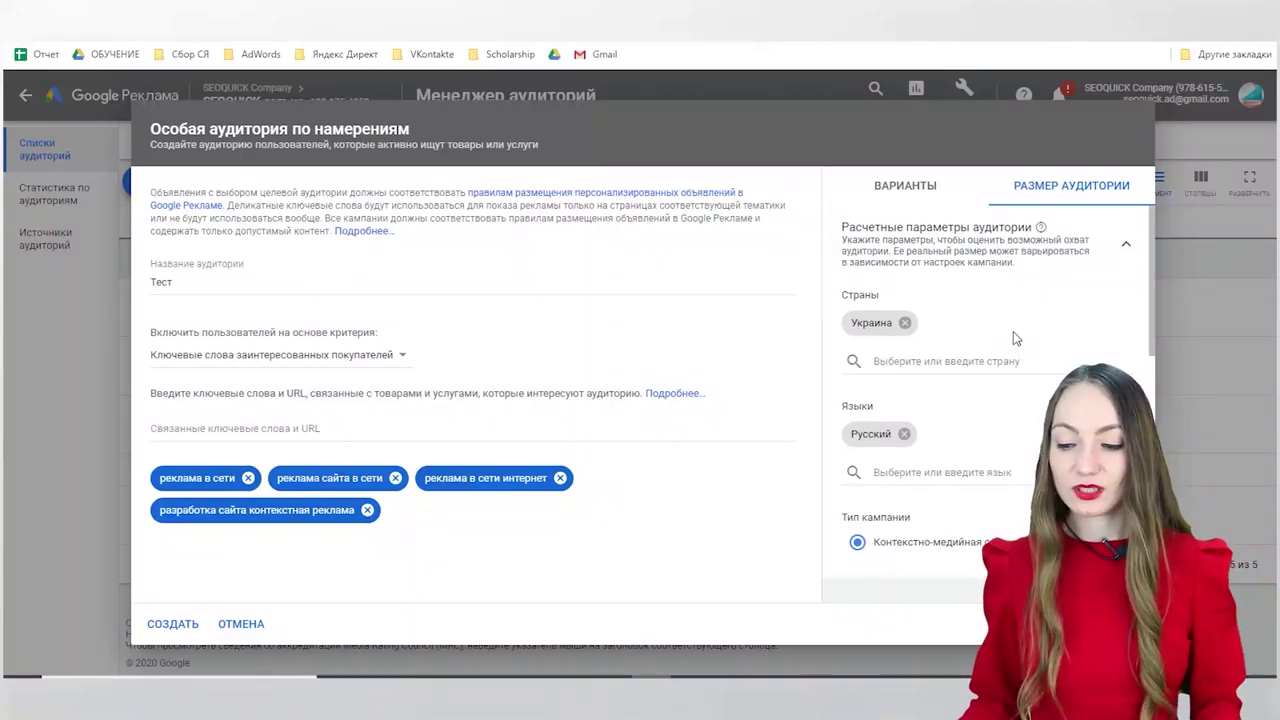
Step: Review the intent audience's estimated weekly impressions and its demographic breakdown by age, gender and parental status
scroll(1015, 338, down, 3)
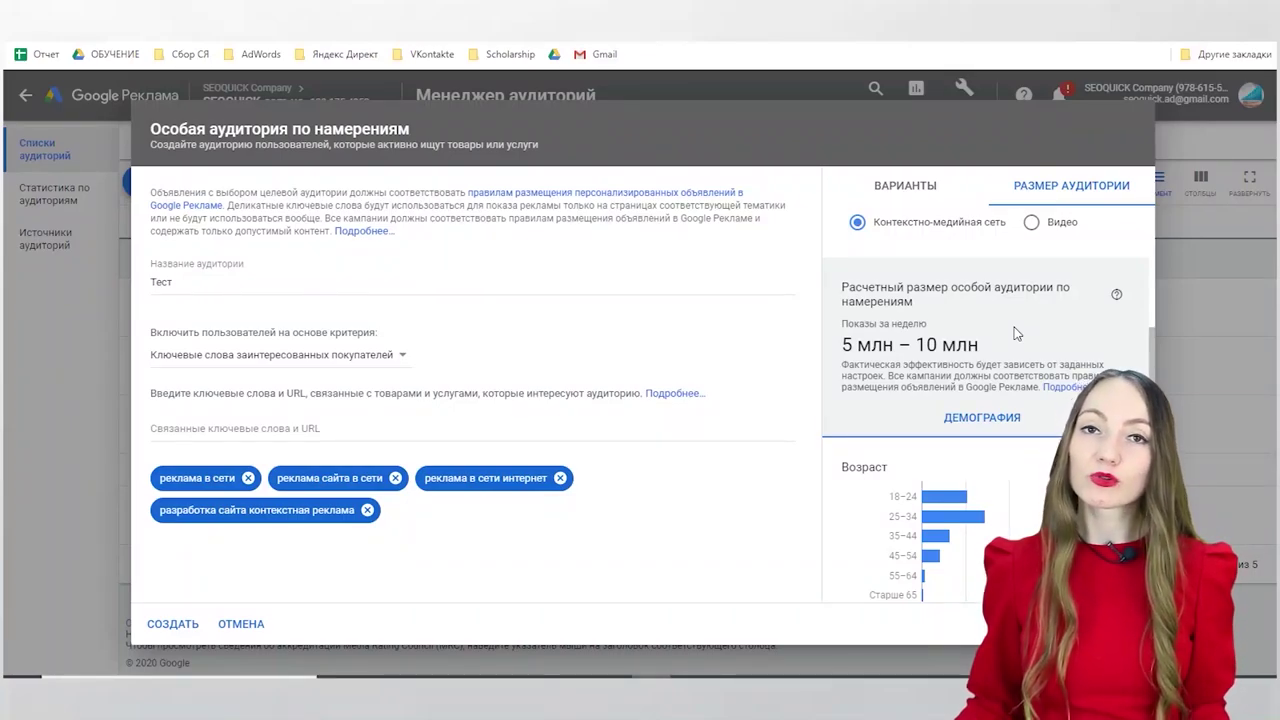
scroll(1014, 326, down, 2)
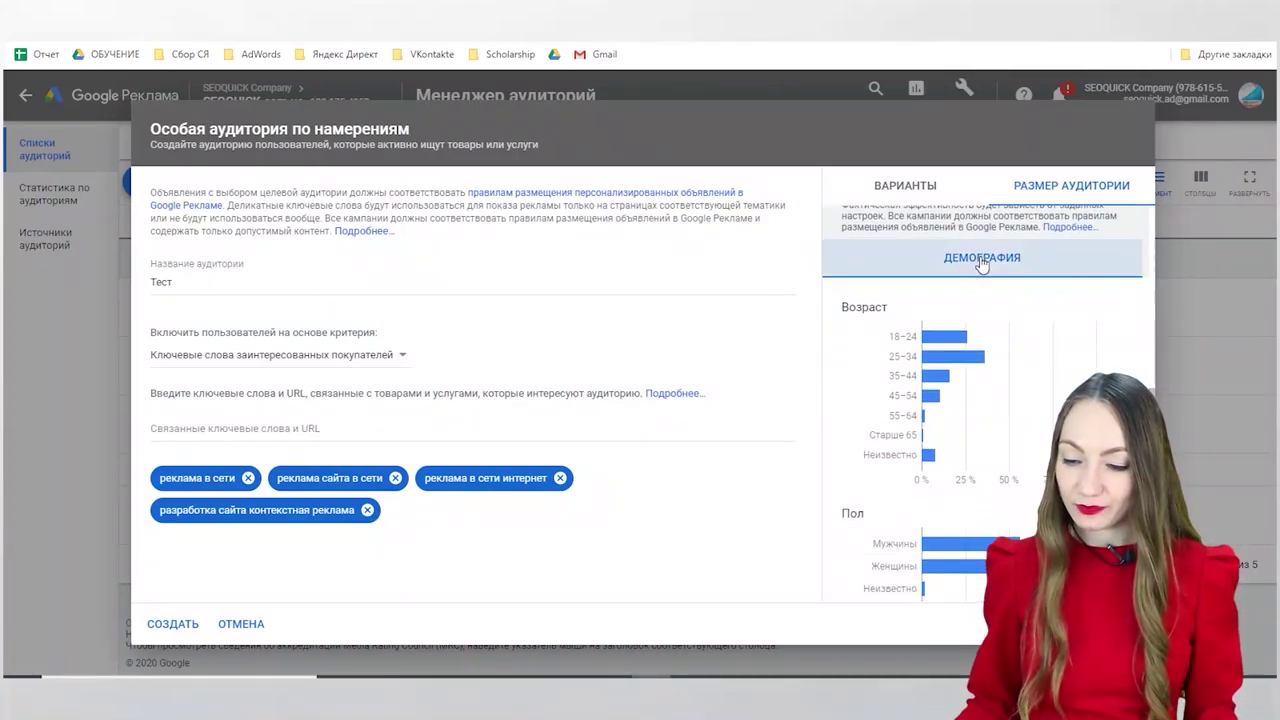
click(984, 266)
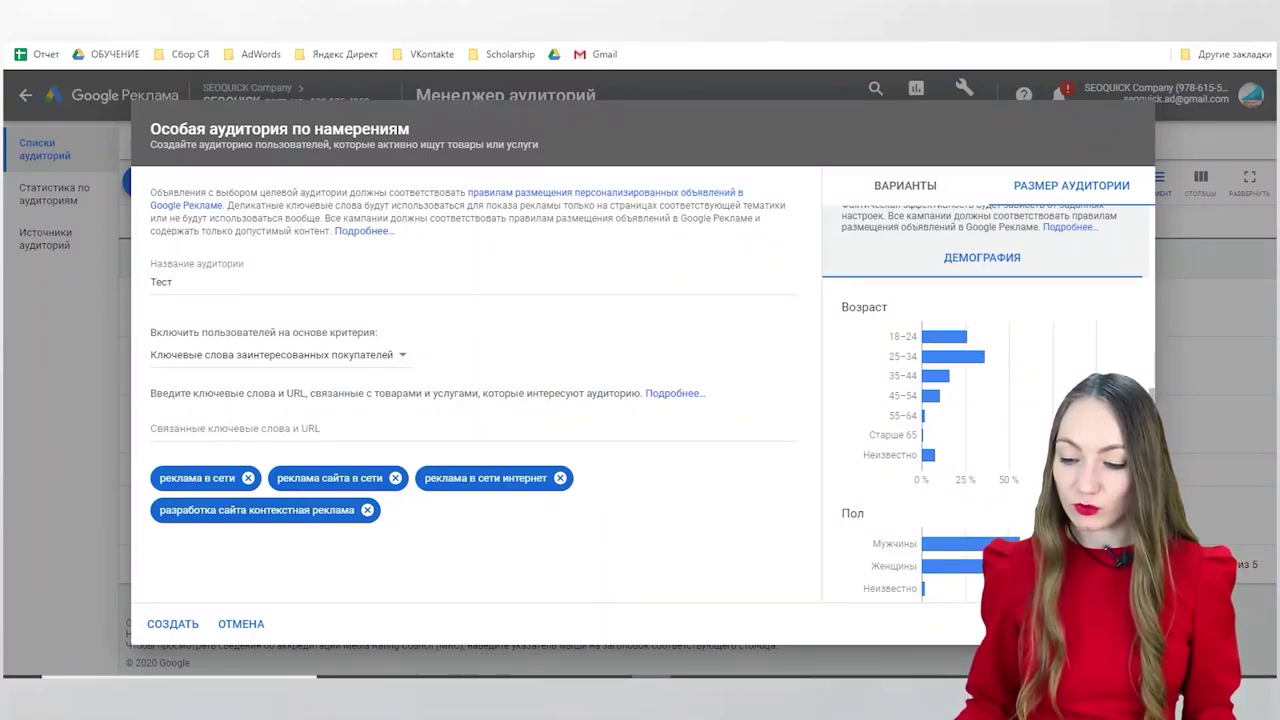
scroll(968, 472, down, 1)
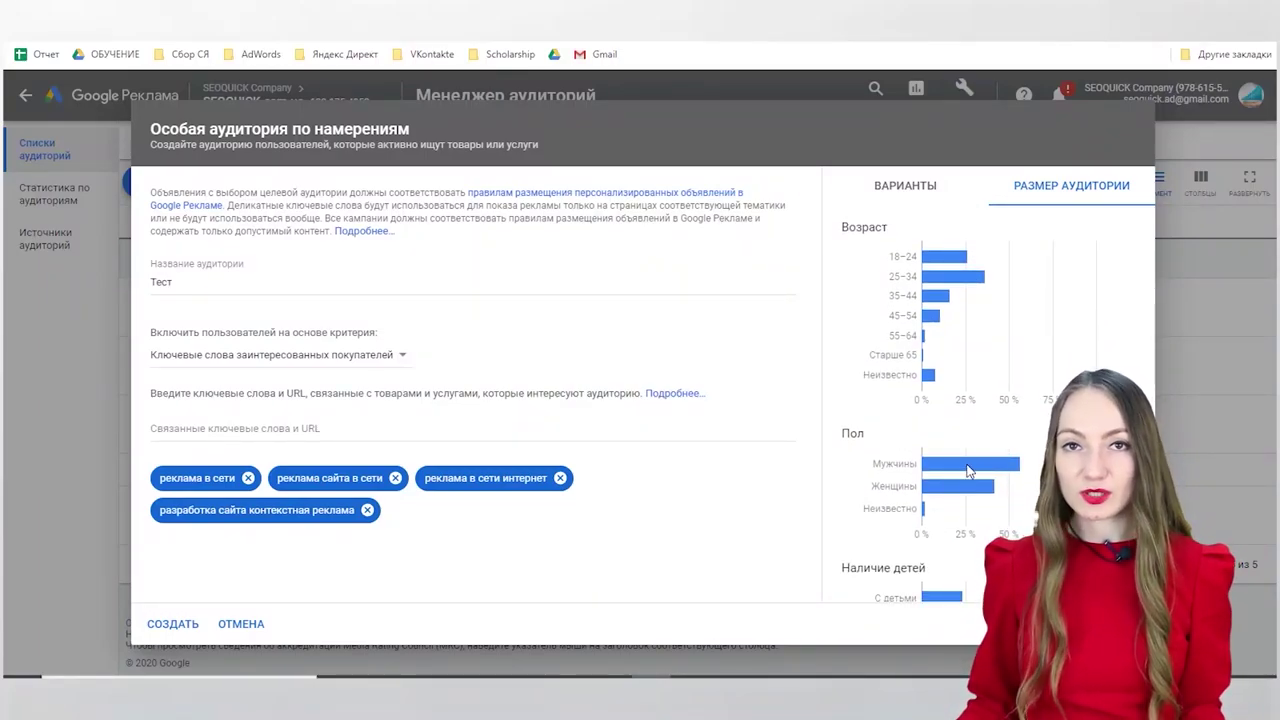
scroll(966, 468, down, 1)
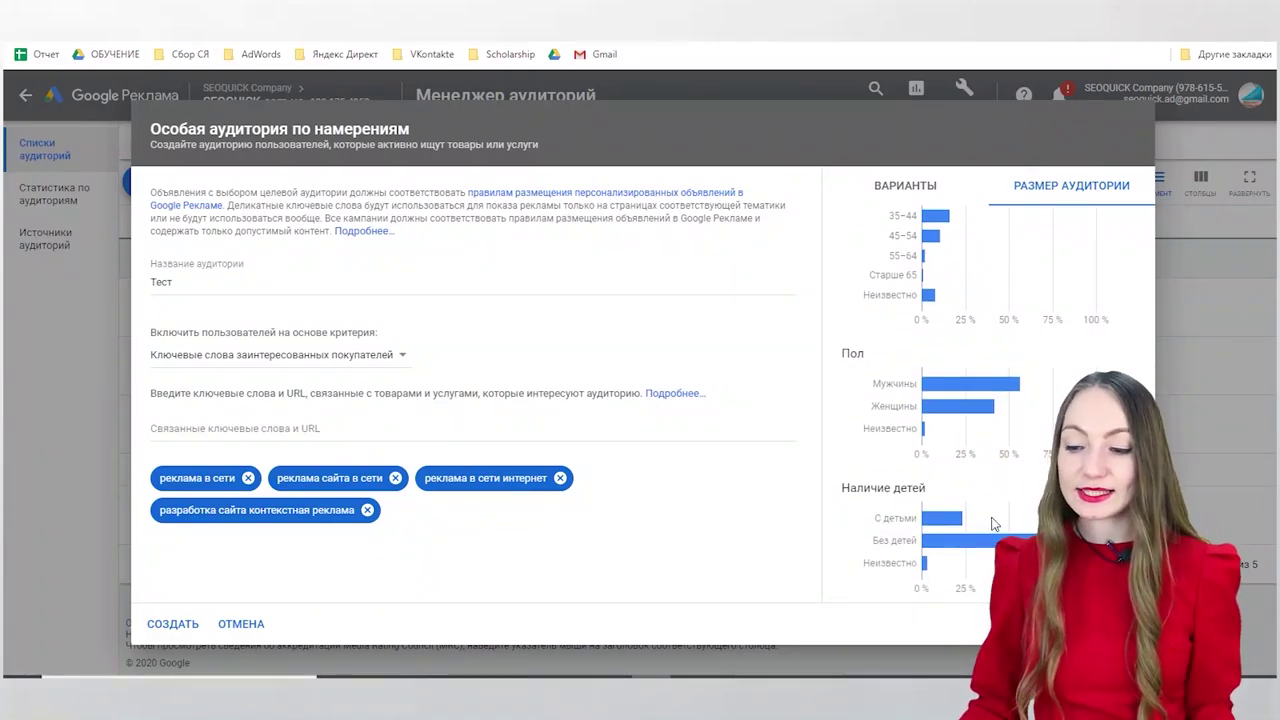
Step: Switch the audience criterion to Поисковые запросы в Google and remove all four existing keywords
click(325, 363)
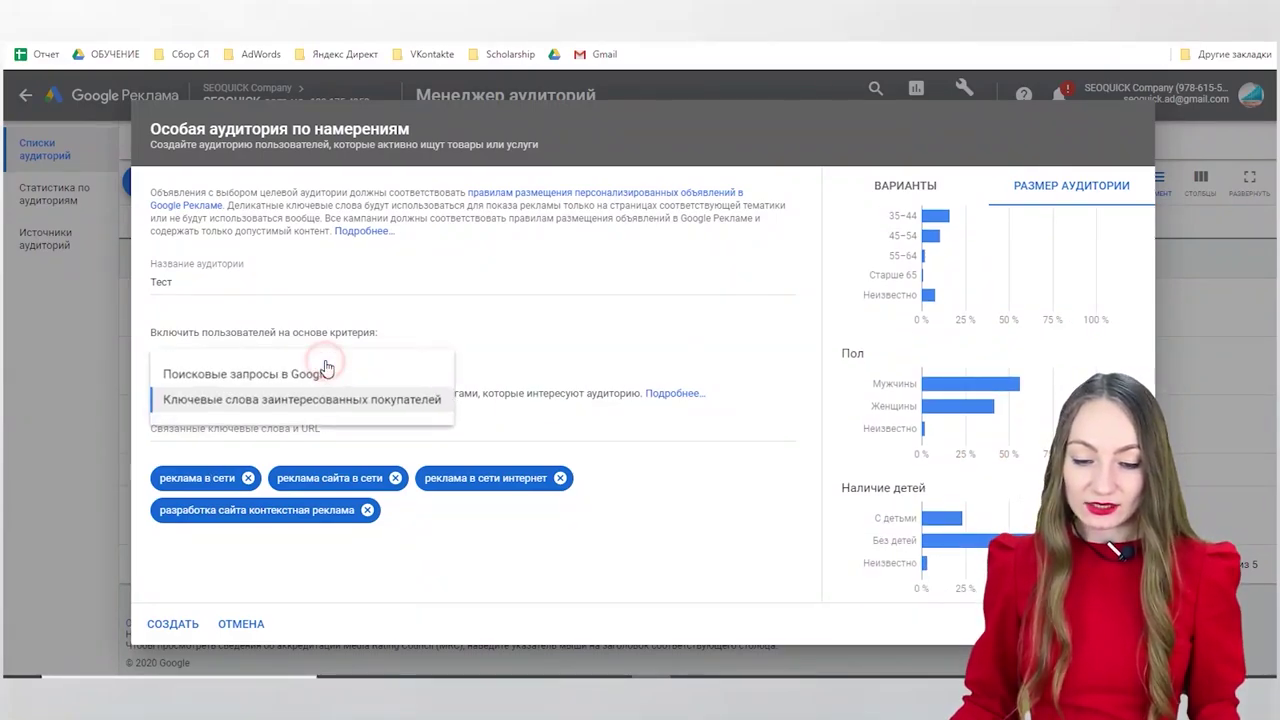
click(320, 373)
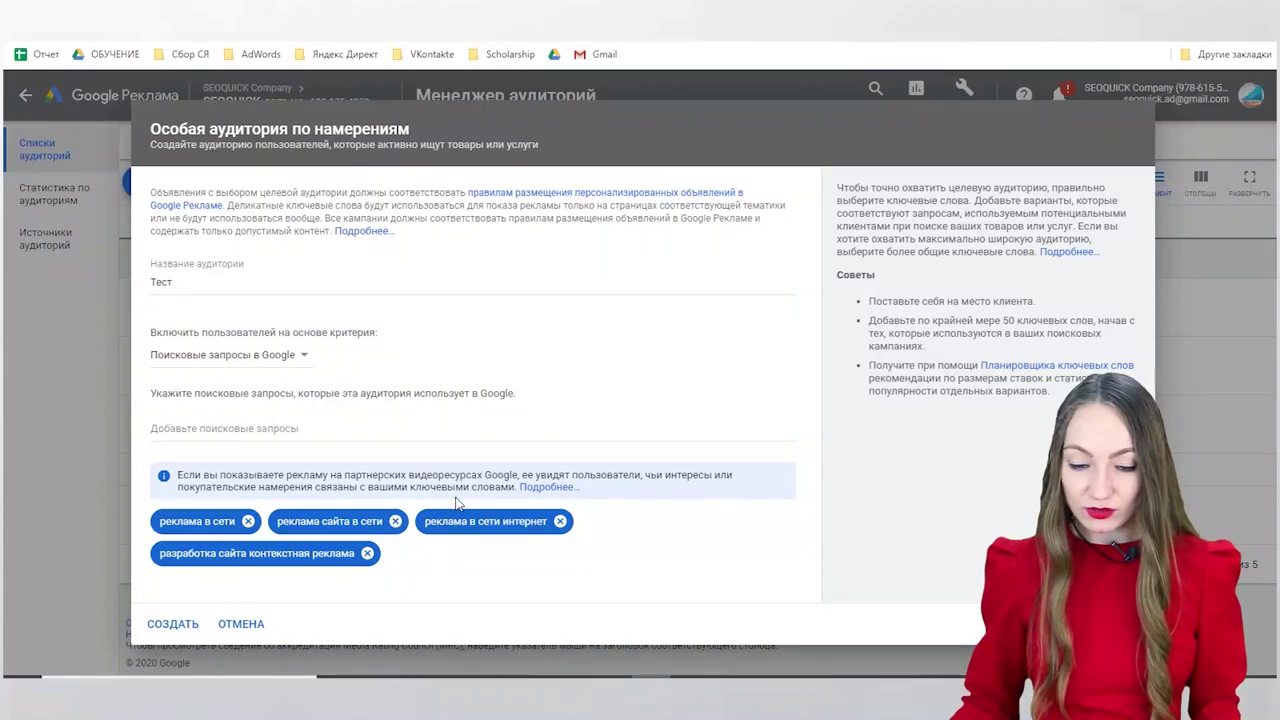
click(306, 426)
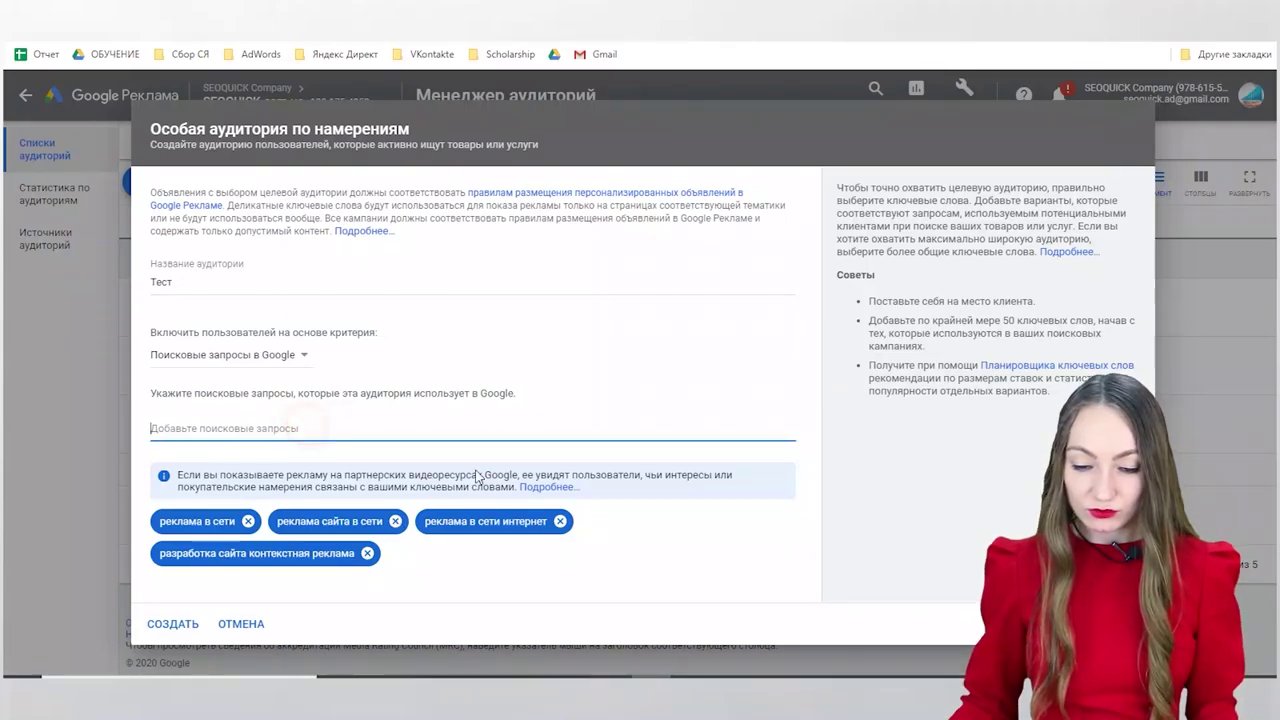
click(559, 521)
click(395, 521)
click(248, 521)
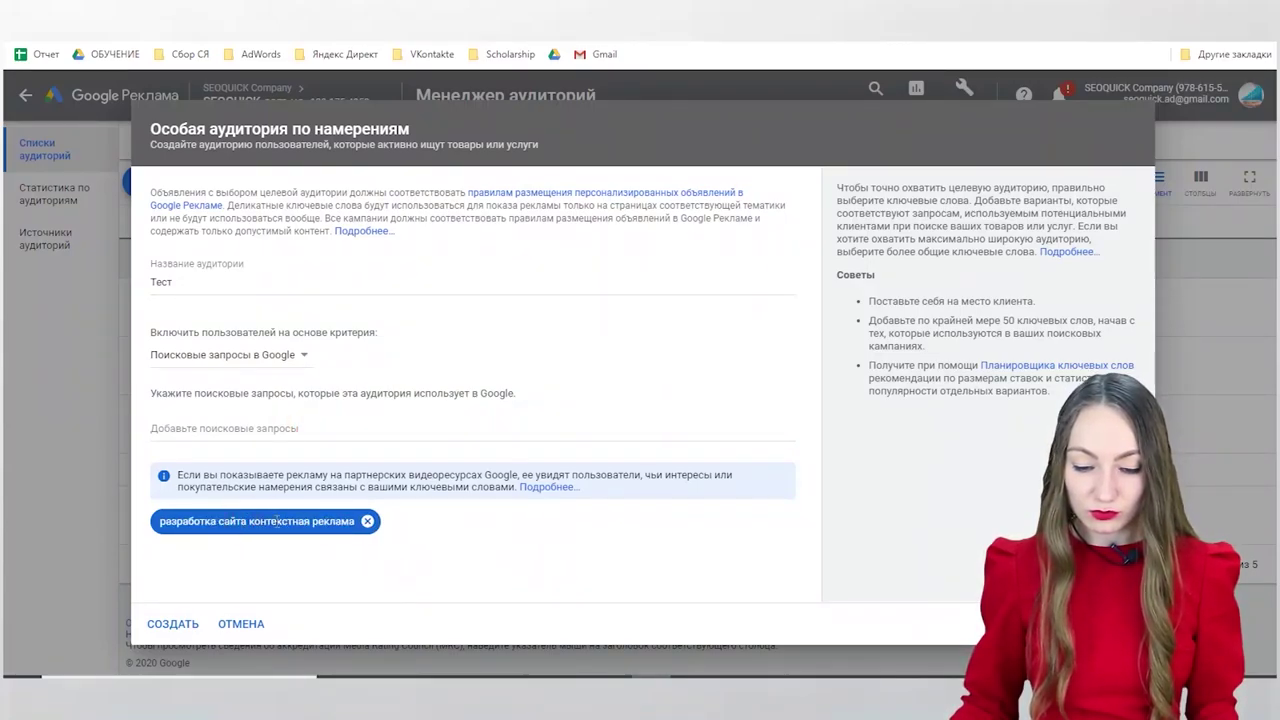
click(367, 521)
Step: Add the search query продвижение сайта украина to the intent audience
click(314, 426)
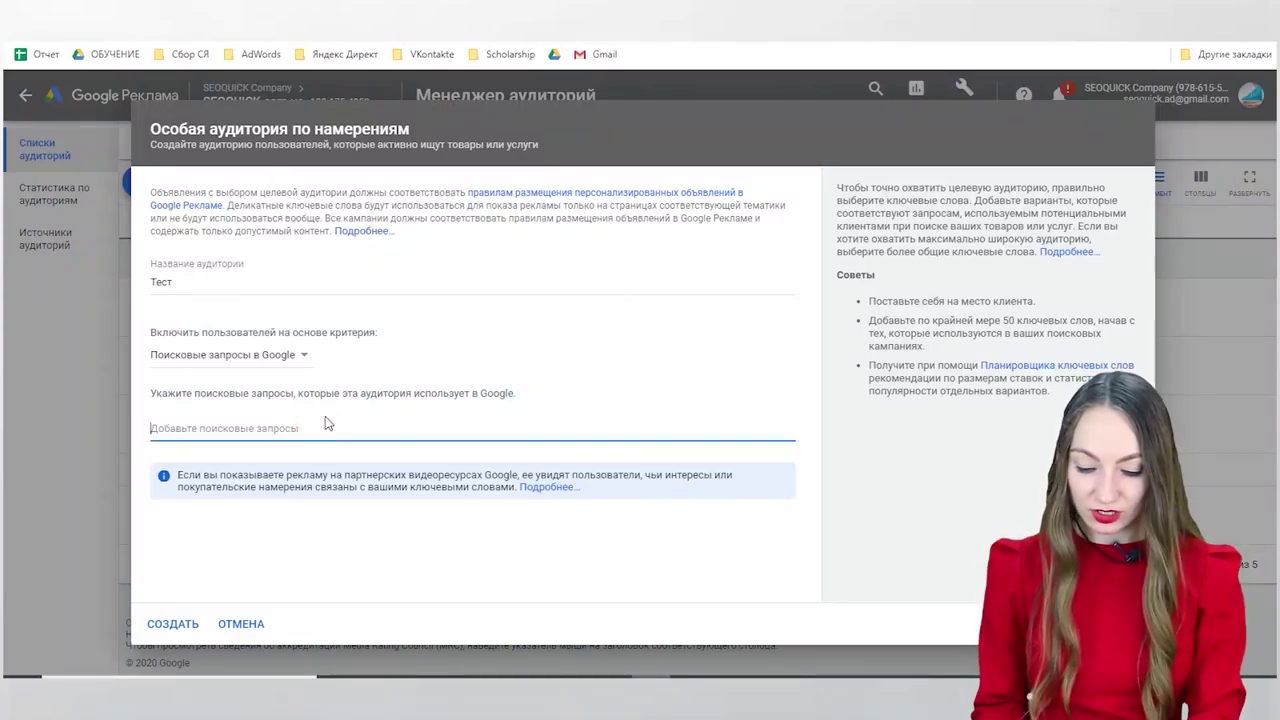
text(продвижение)
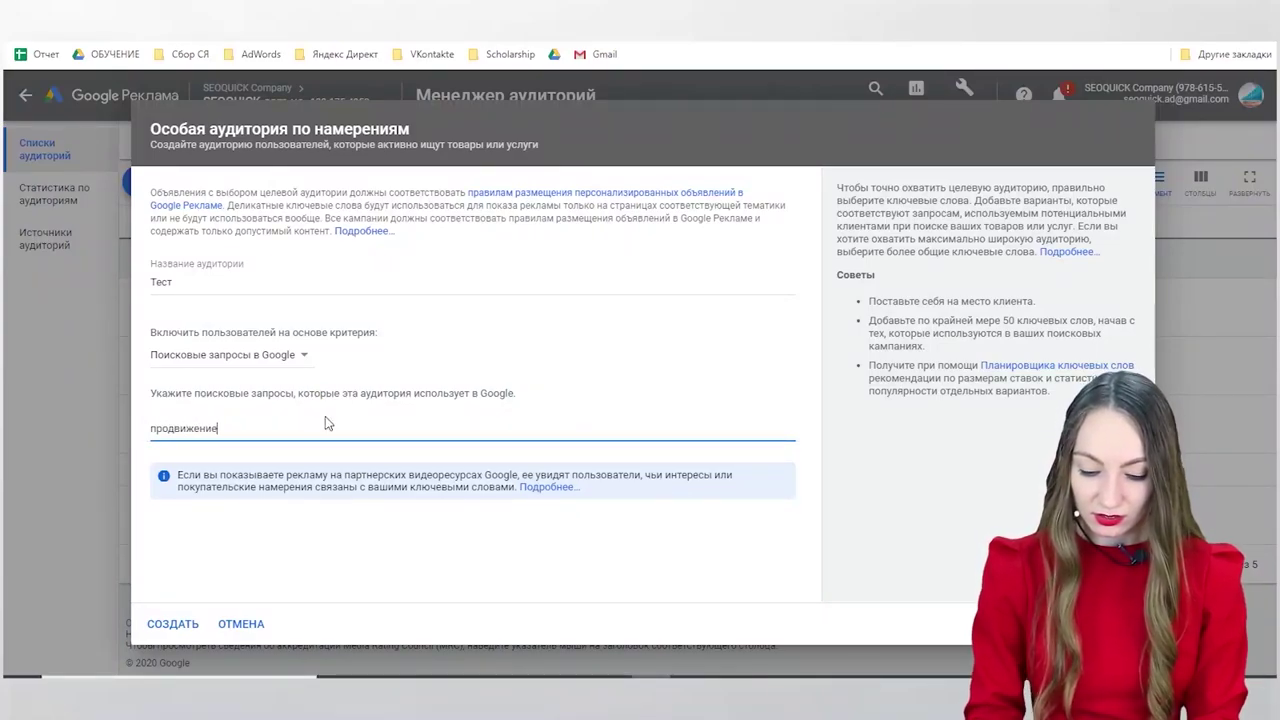
text( сайта украина)
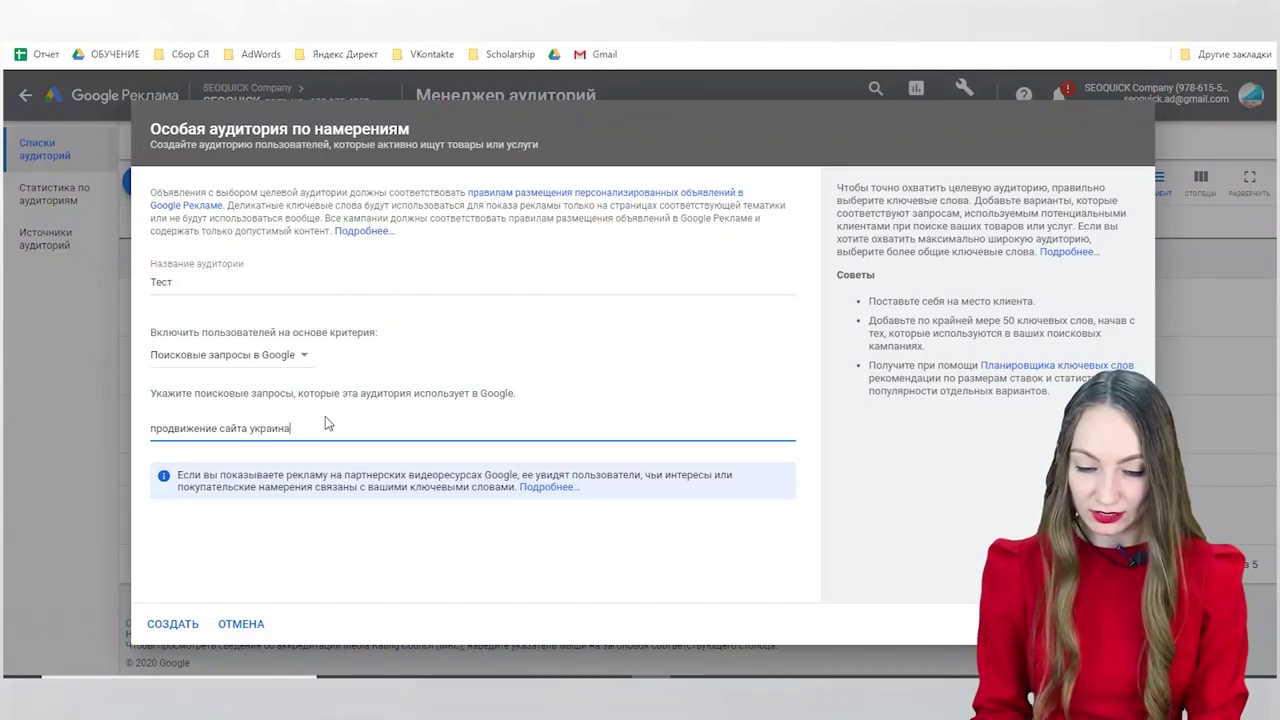
key(Return)
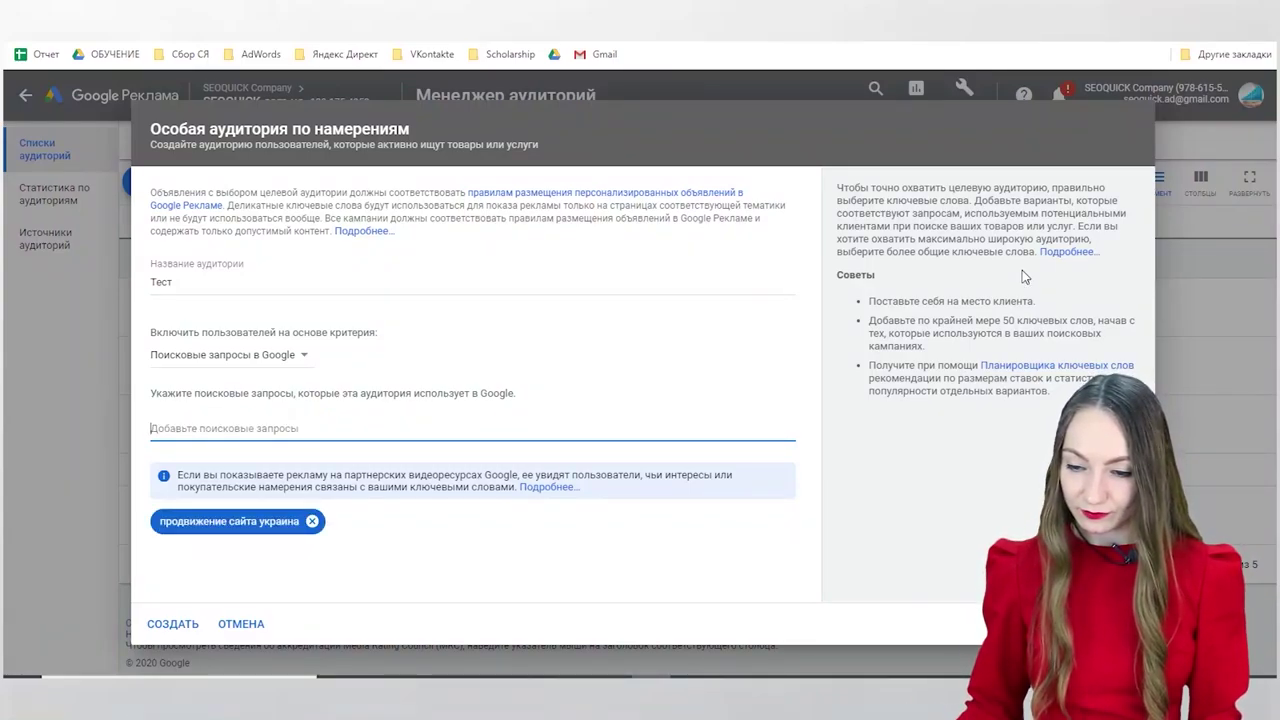
click(957, 298)
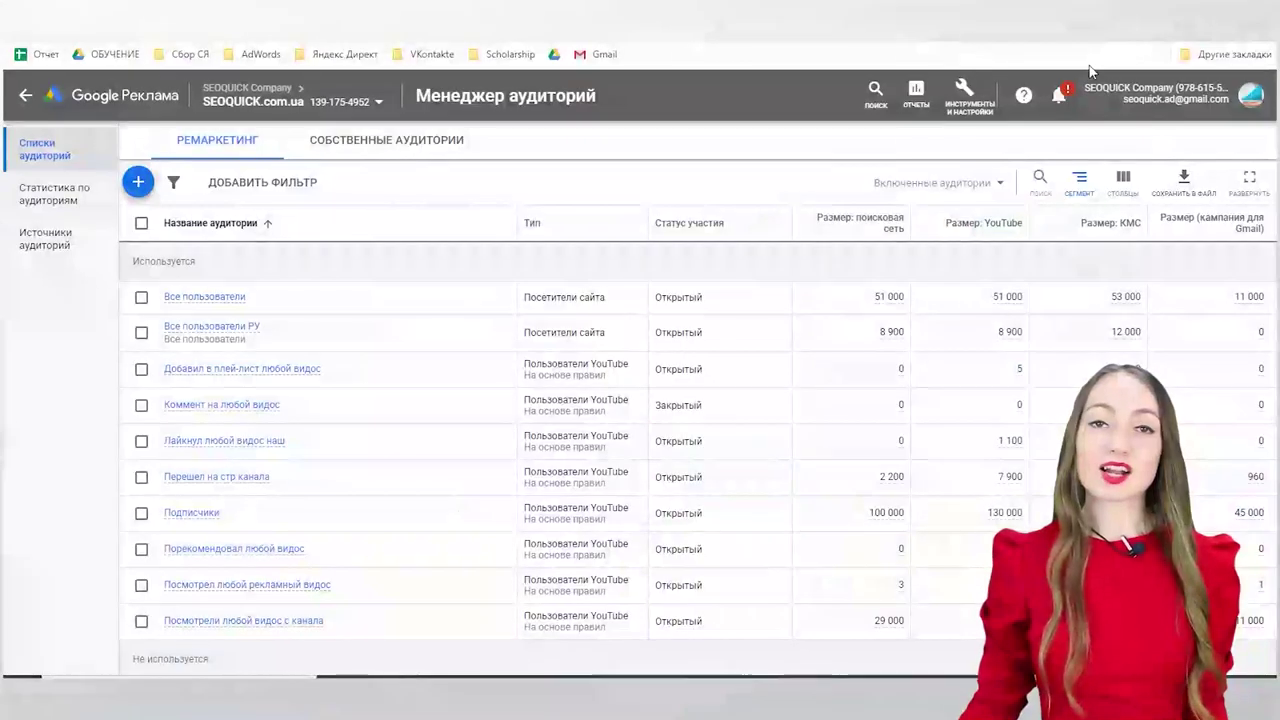
Step: Open the audience statistics for the site visitor list Все пользователи with Украина as the comparison benchmark
click(54, 200)
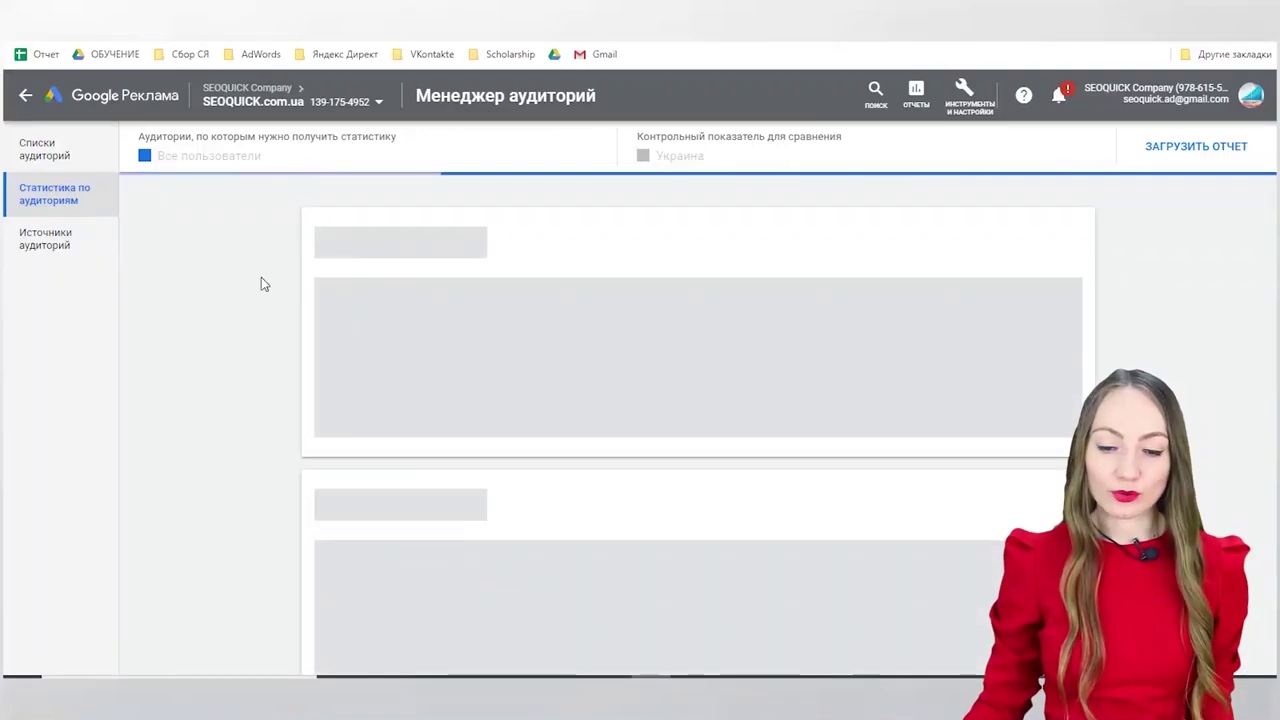
click(337, 148)
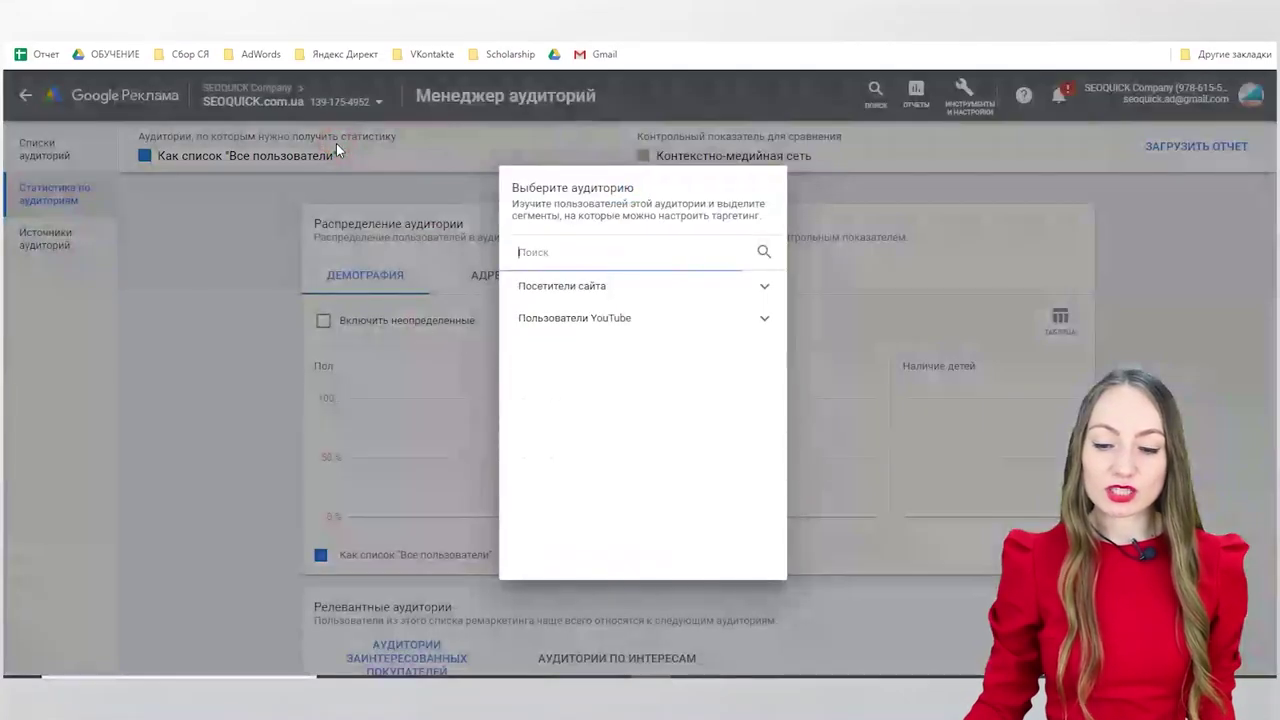
click(652, 295)
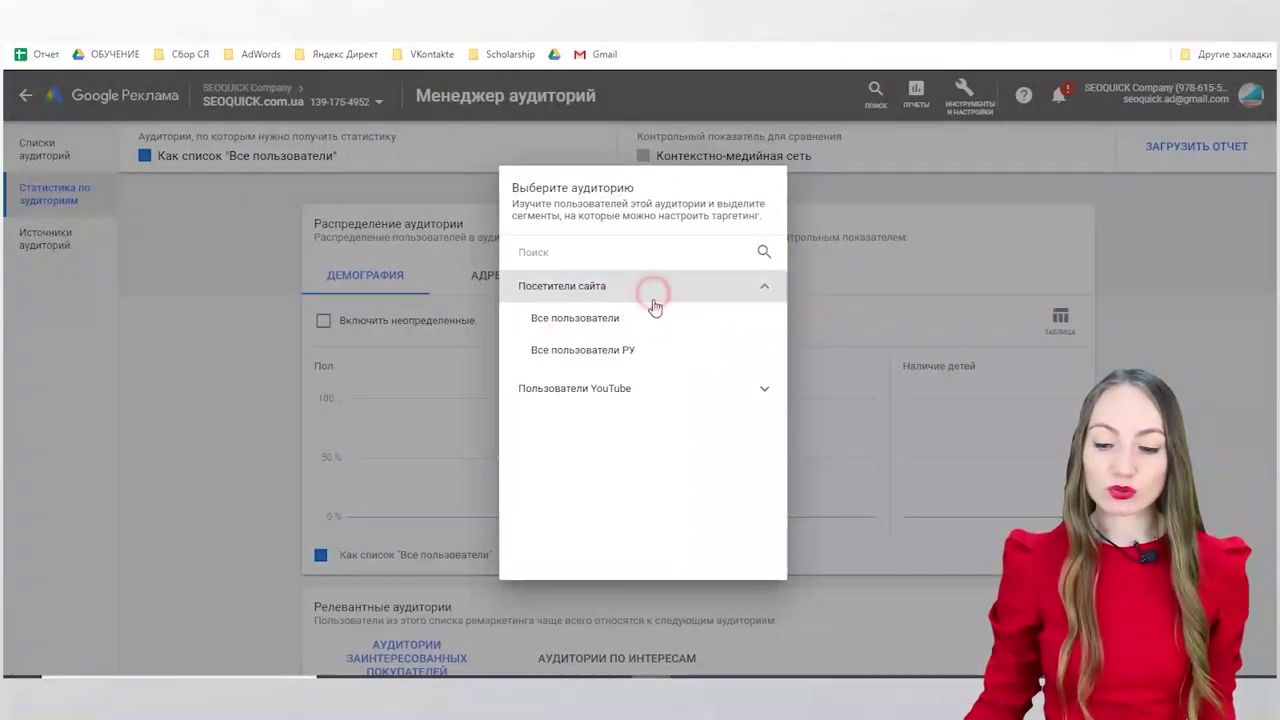
click(592, 320)
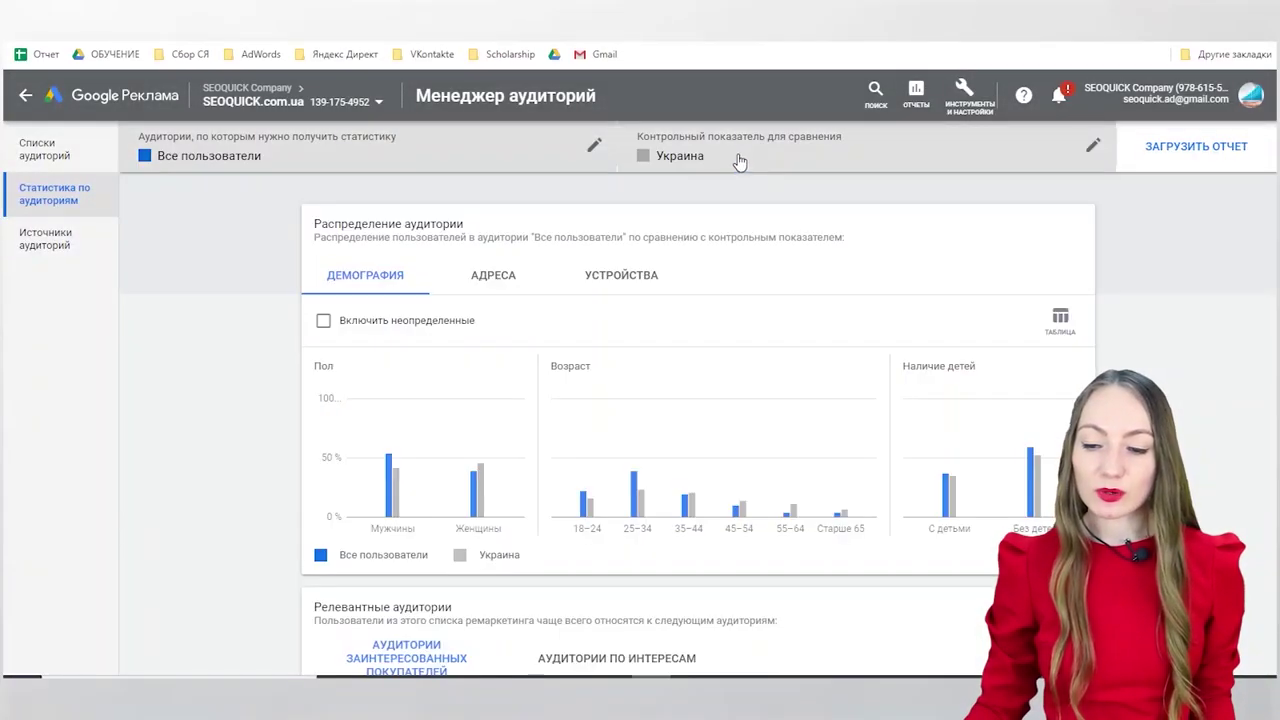
click(738, 160)
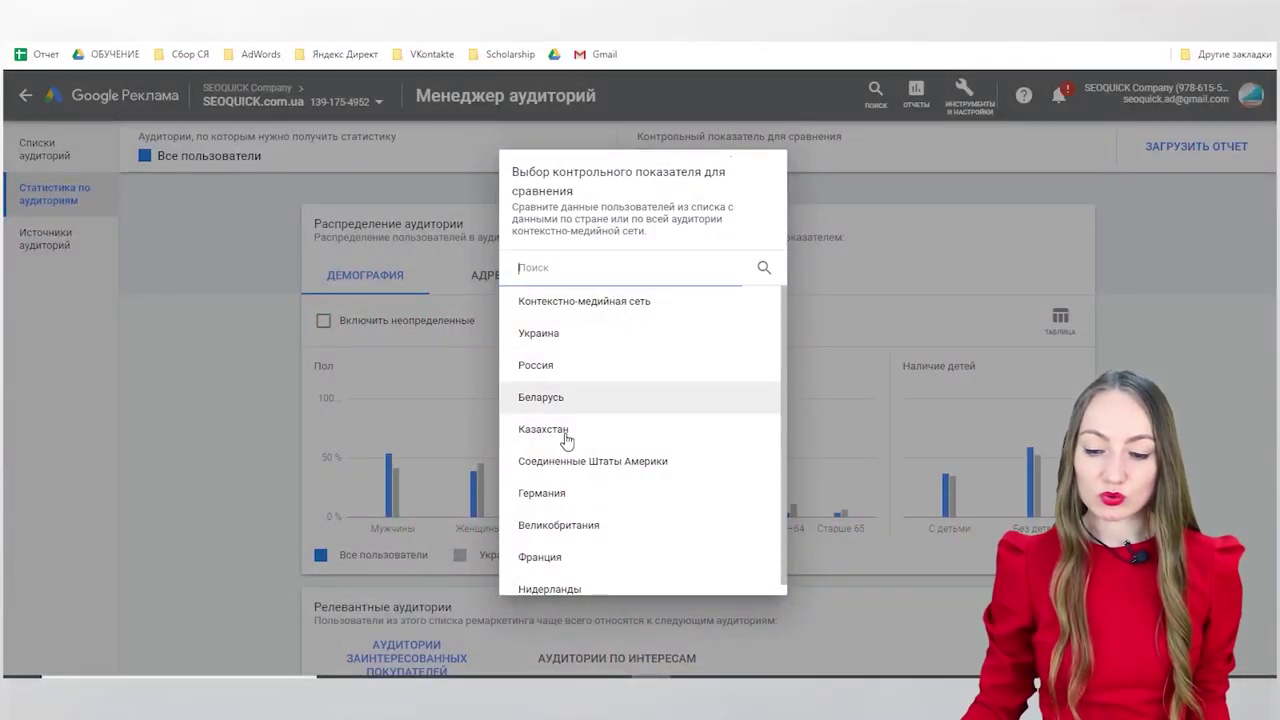
click(557, 335)
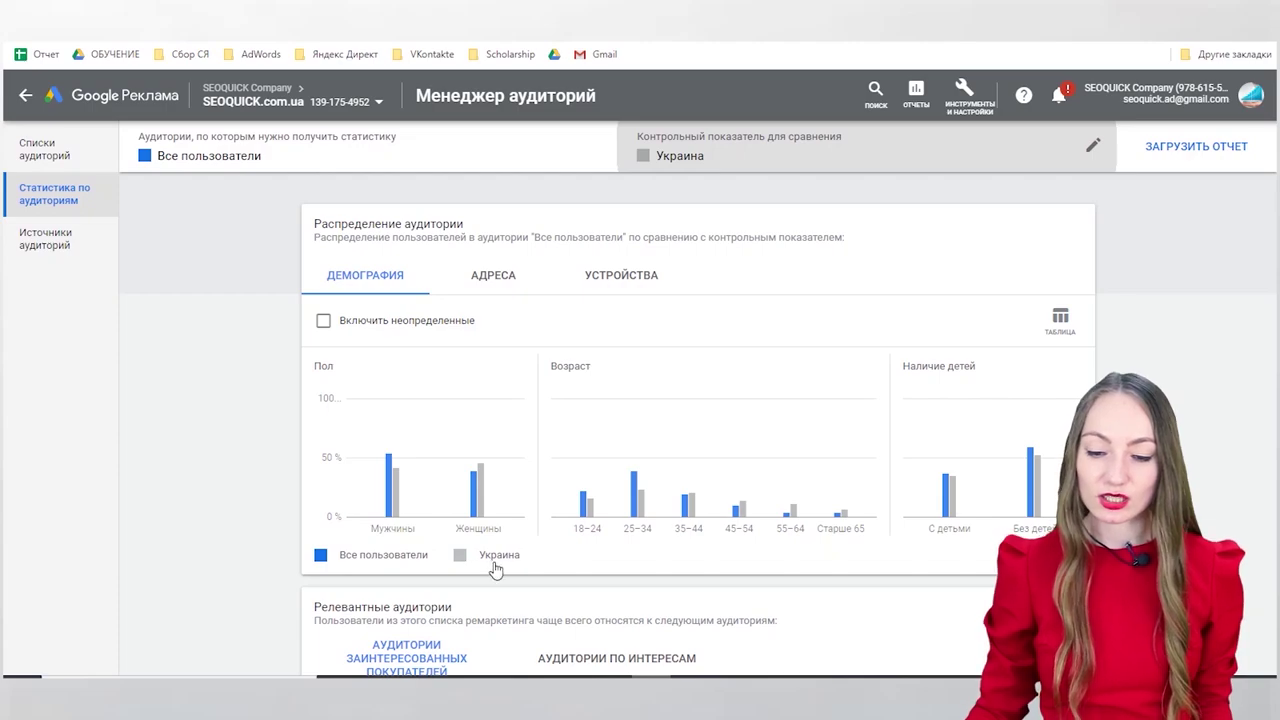
Step: Compare the gender, age and parental status distribution of Все пользователи with the Украина benchmark
scroll(500, 550, down, 1)
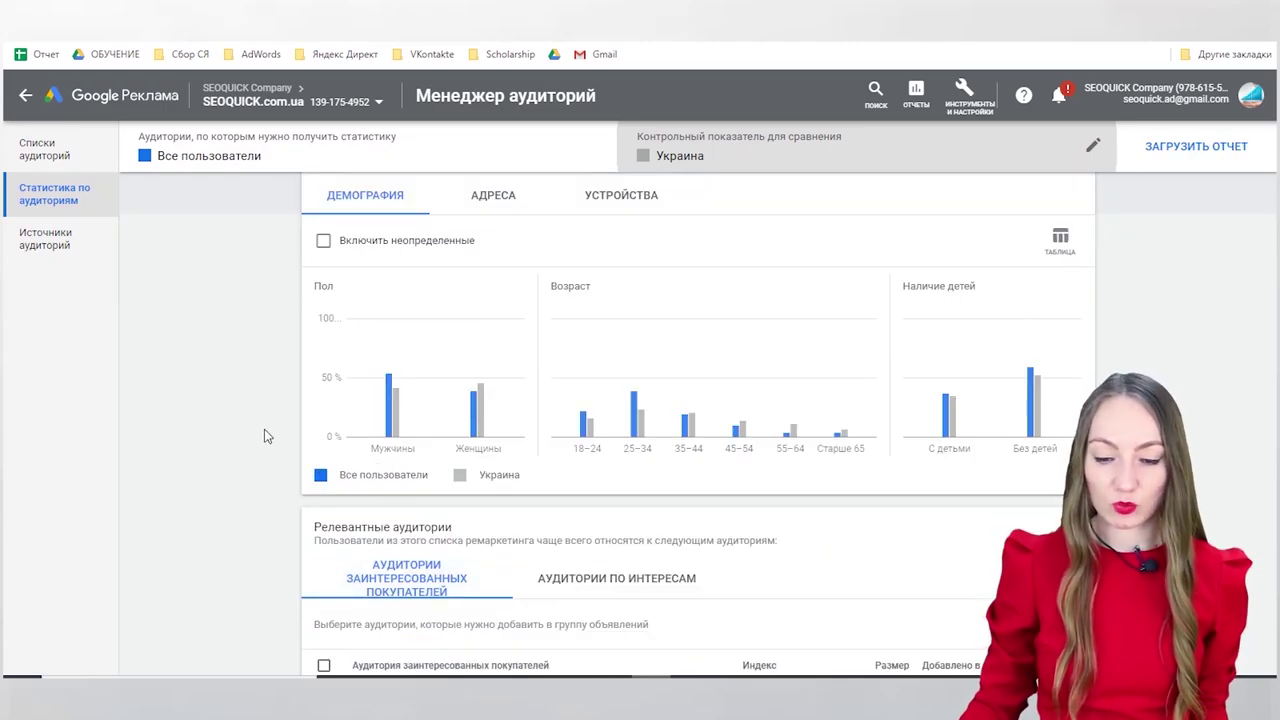
scroll(263, 434, up, 1)
mouse_move(390, 498)
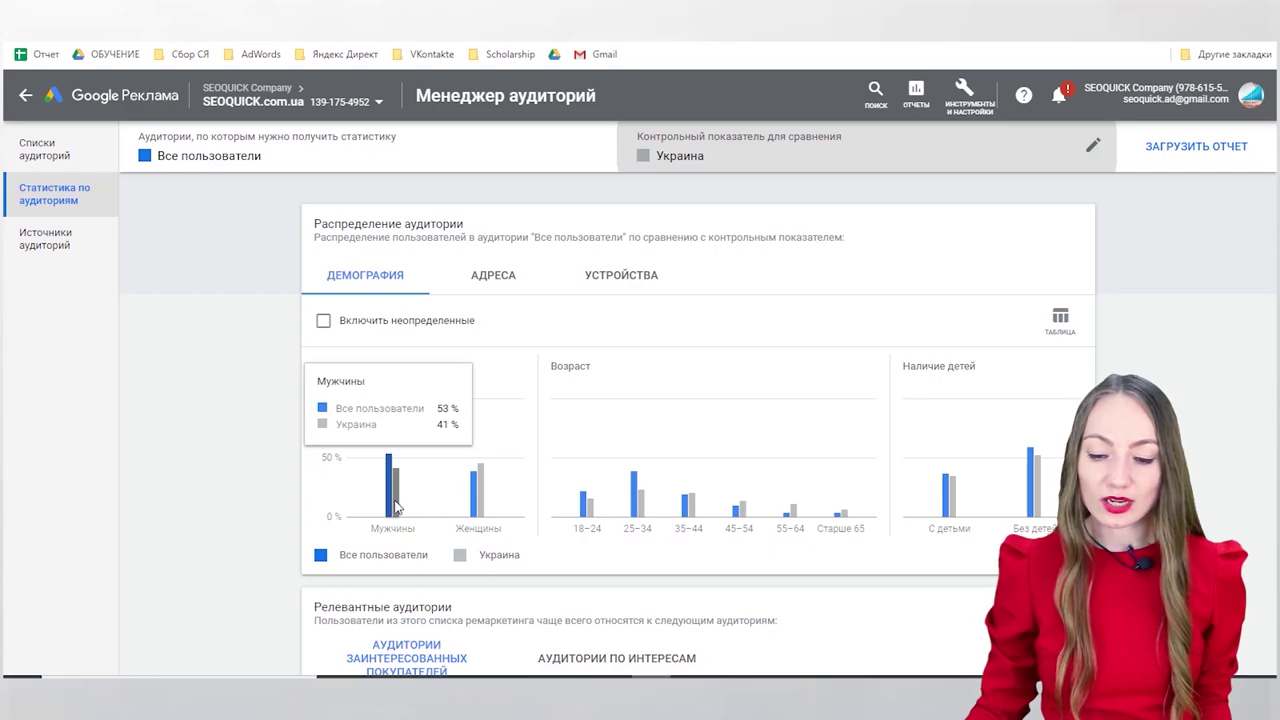
mouse_move(450, 506)
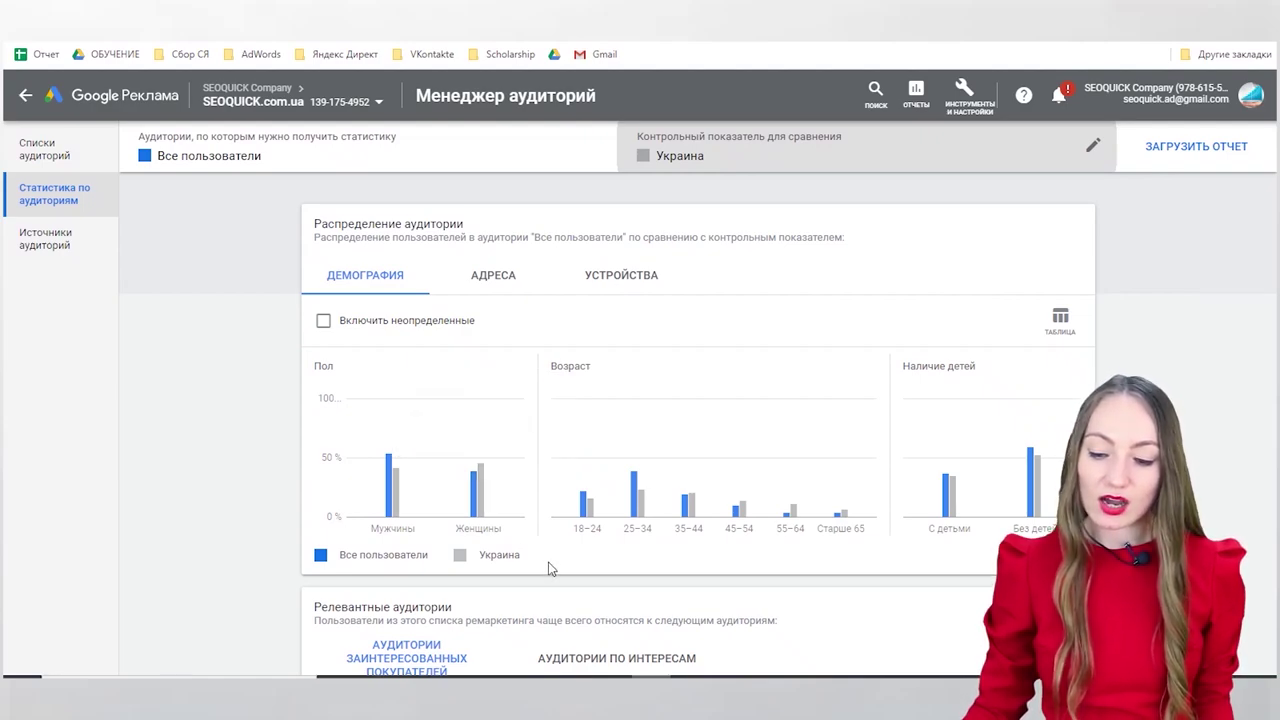
mouse_move(635, 516)
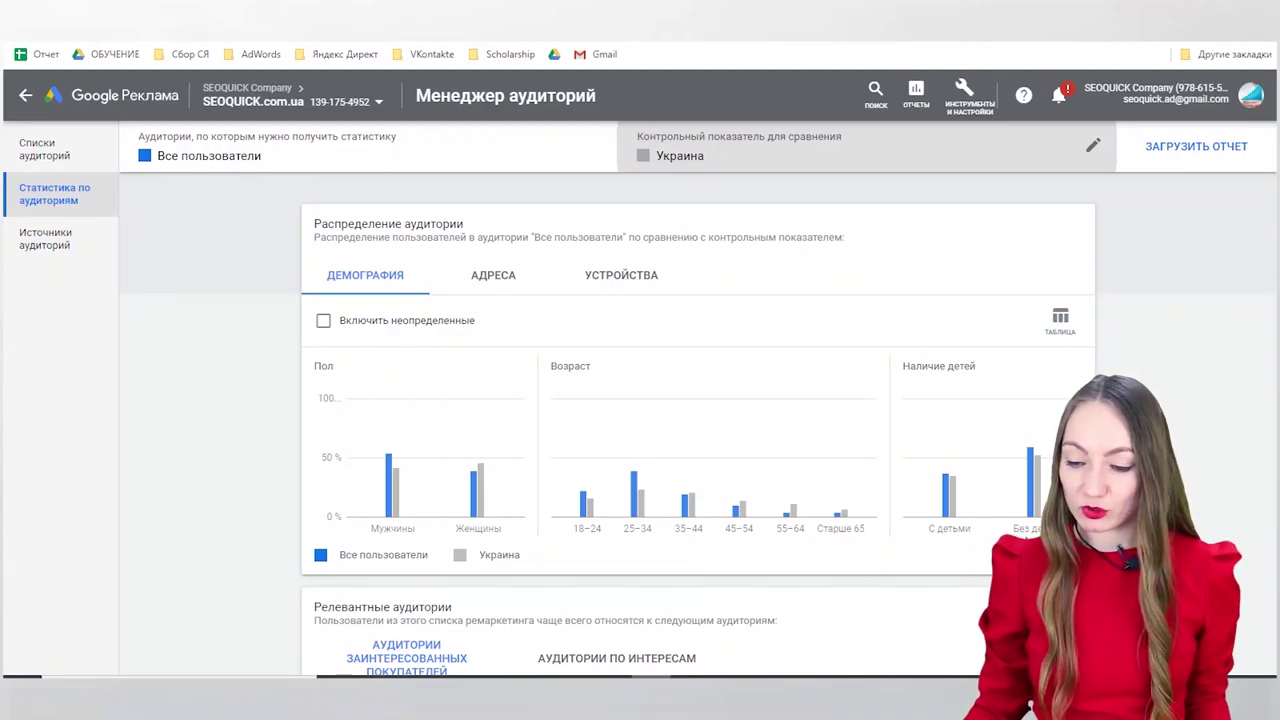
mouse_move(1031, 514)
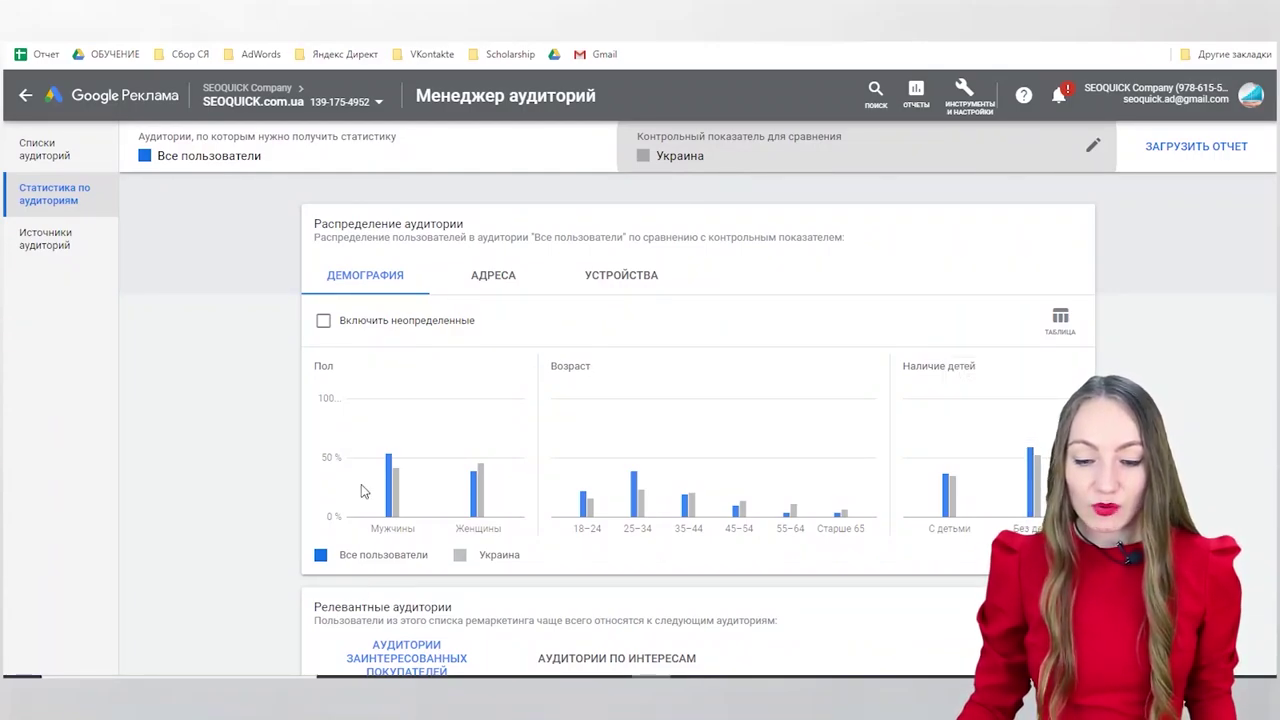
Step: Show the audience's location distribution by country and switch it to Города
click(471, 277)
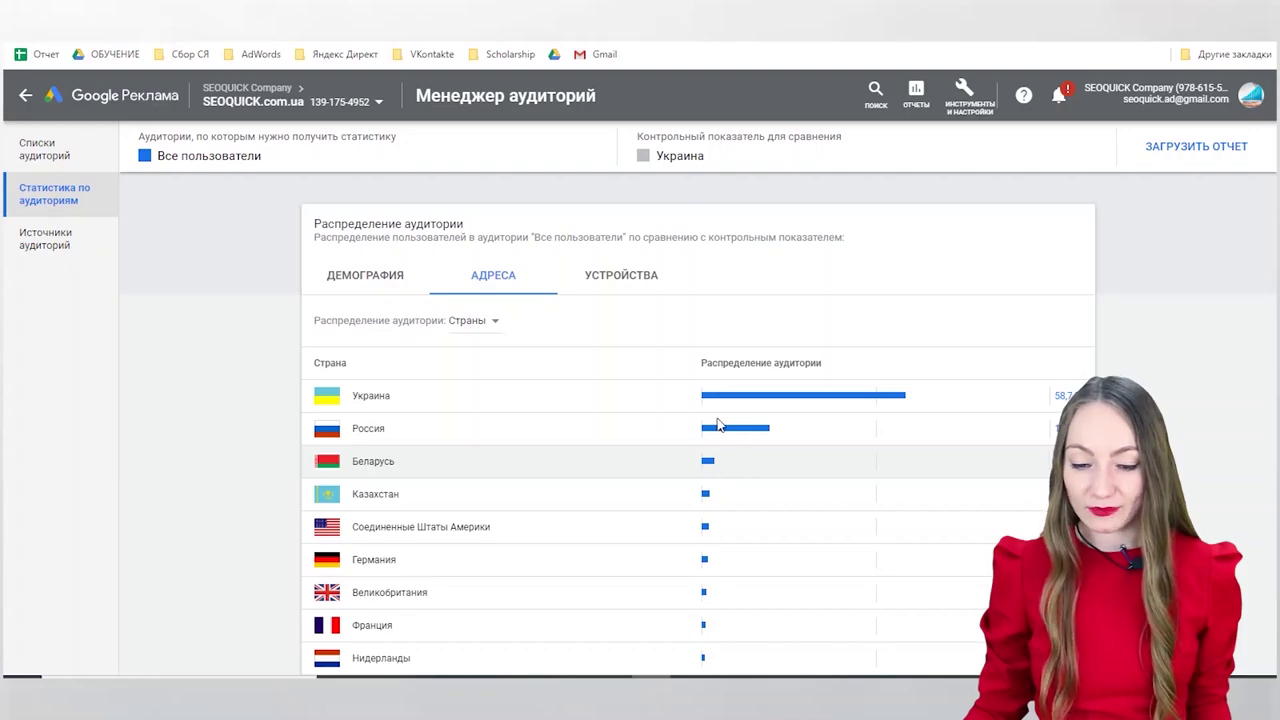
click(472, 325)
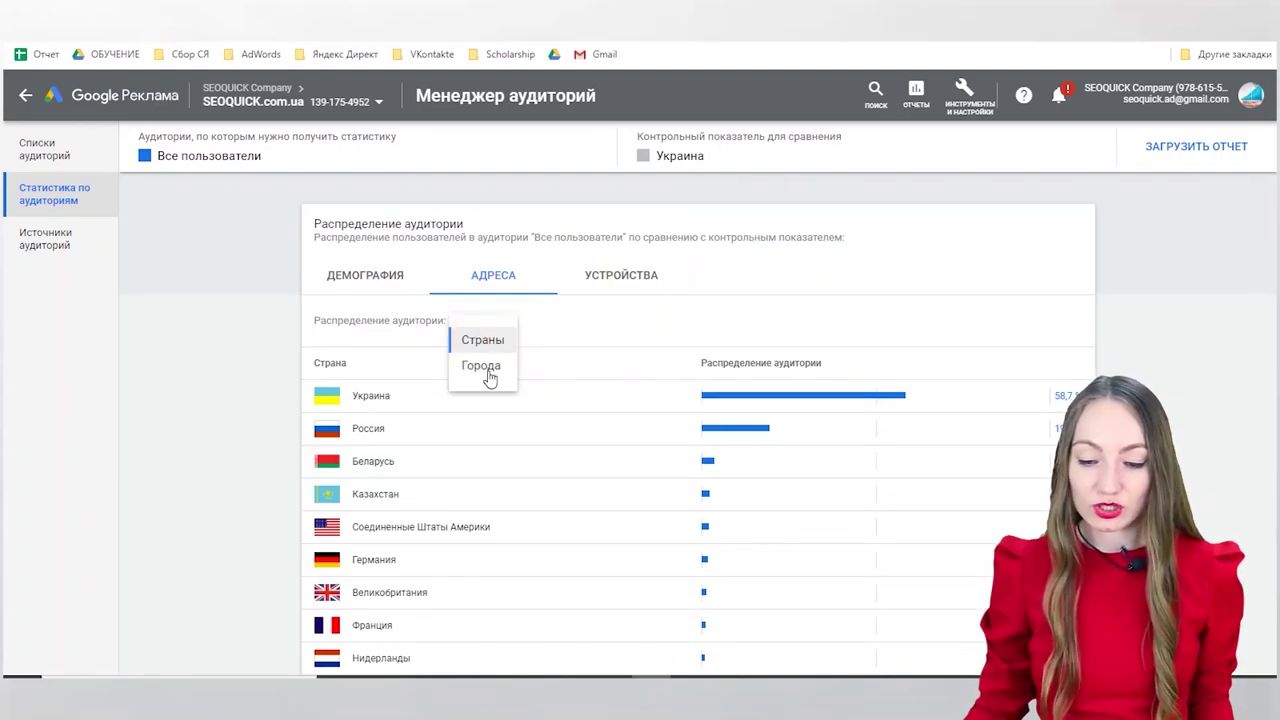
click(488, 369)
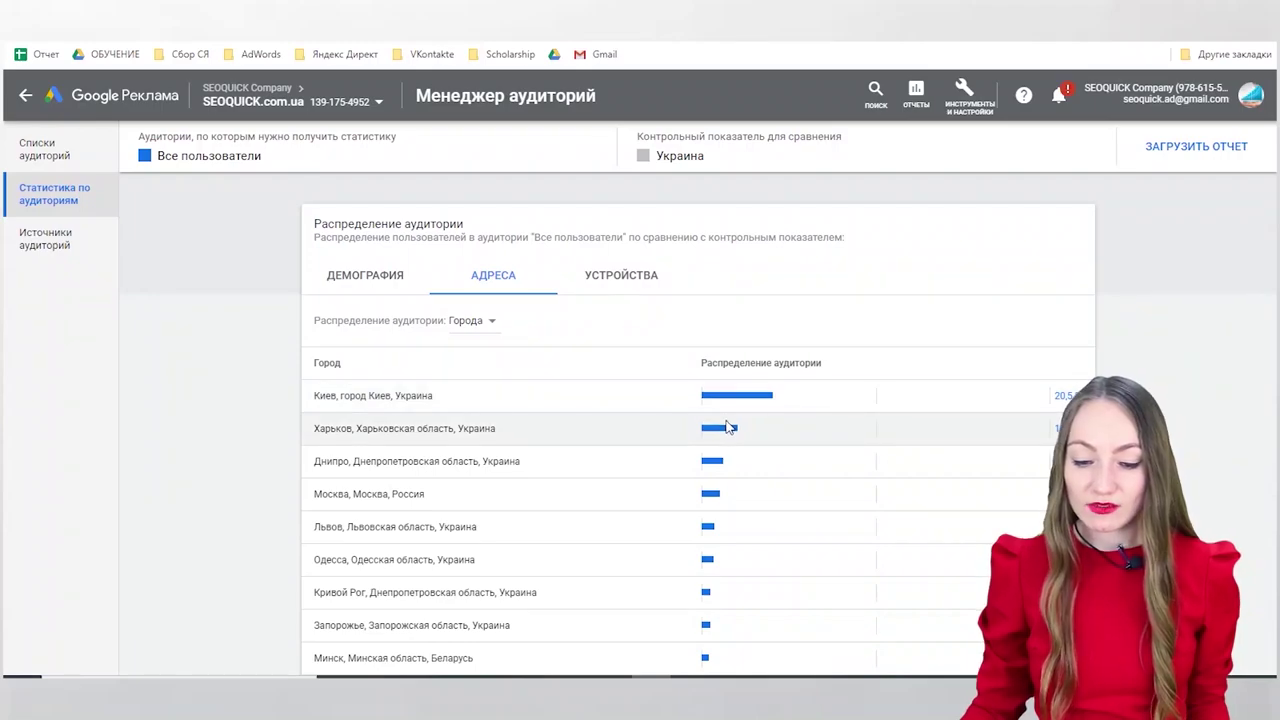
Step: Review the audience's distribution by device against the benchmark and return to its demographics
click(632, 288)
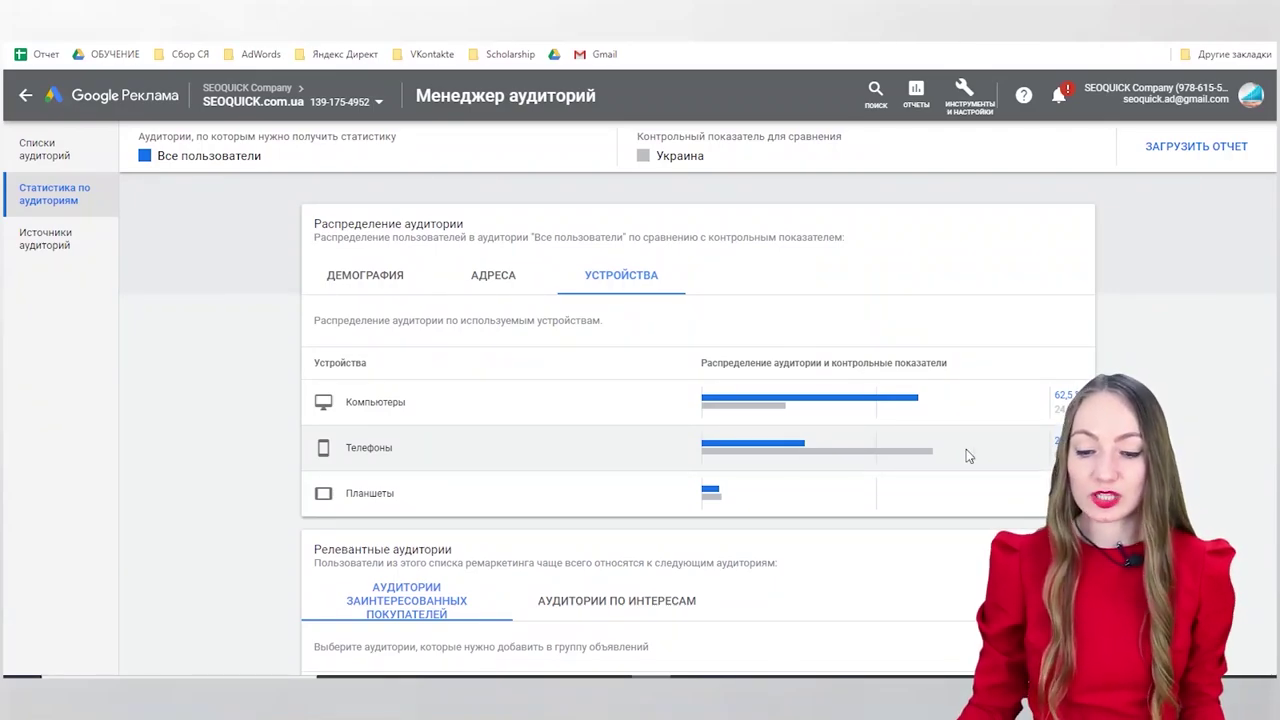
scroll(929, 443, down, 1)
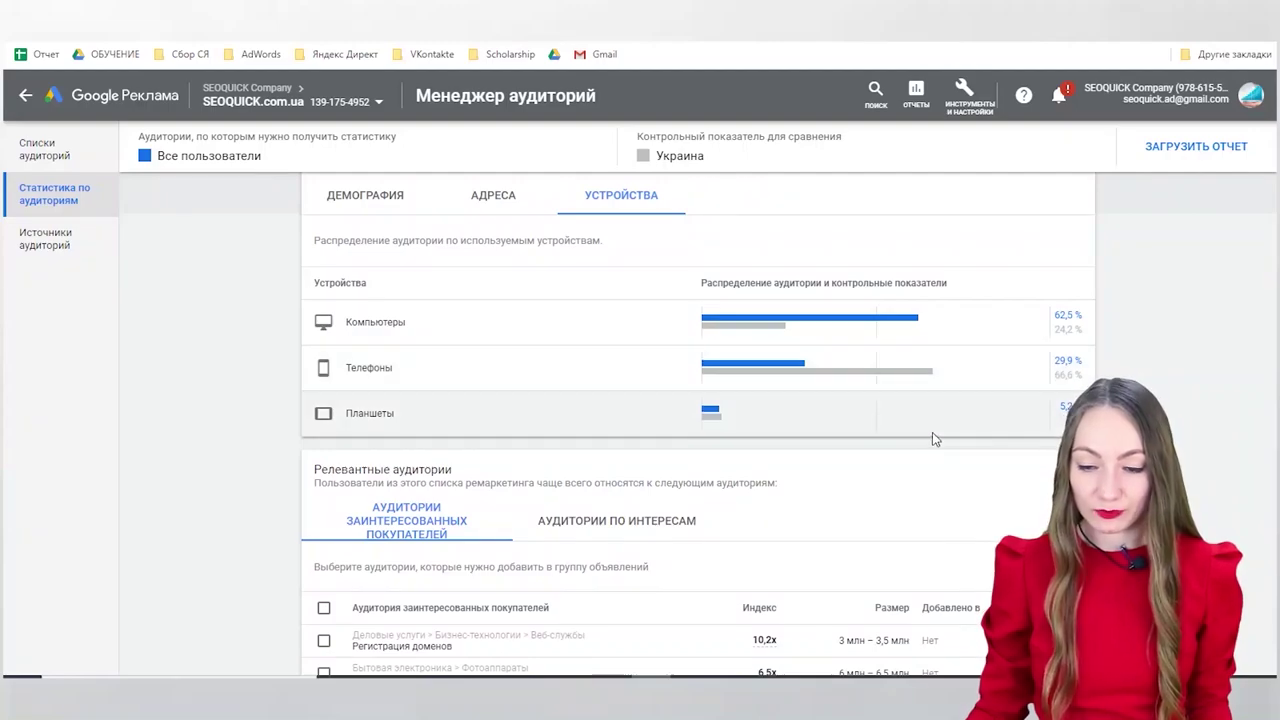
scroll(925, 420, up, 1)
click(366, 274)
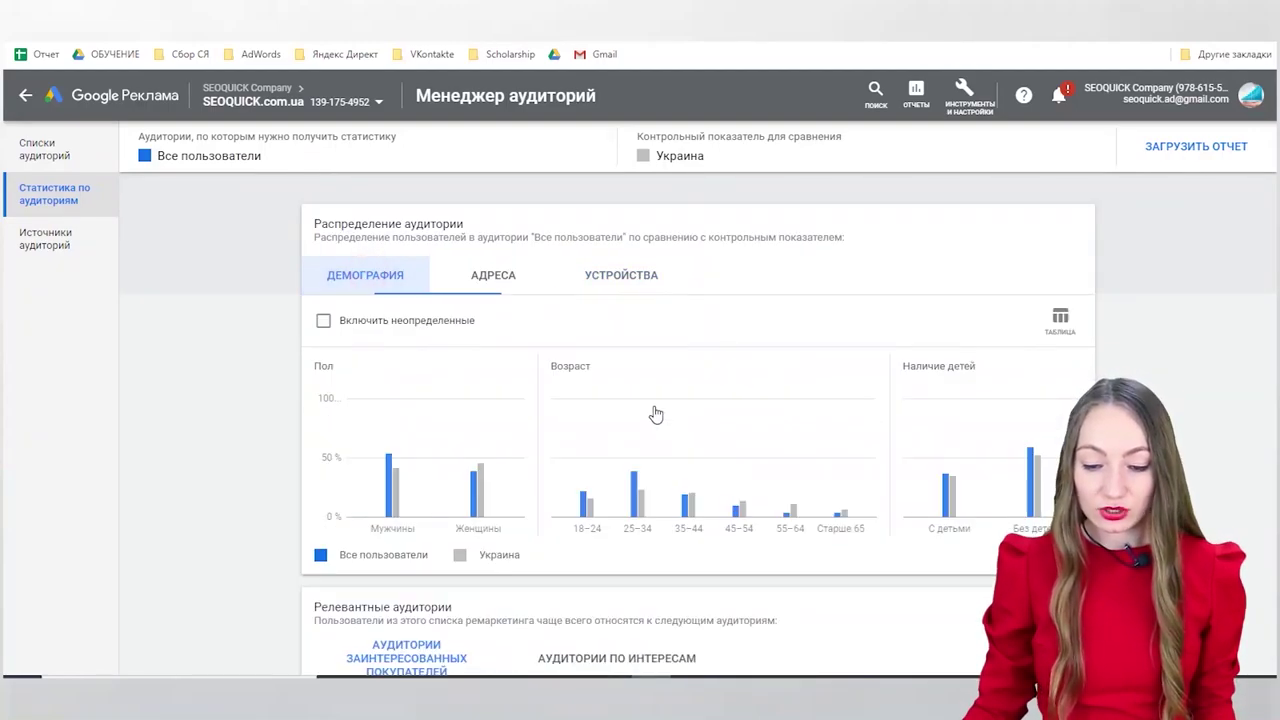
Step: Examine the index and size of the relevant in-market audiences for Все пользователи
scroll(655, 413, down, 3)
scroll(655, 413, down, 2)
scroll(657, 408, up, 1)
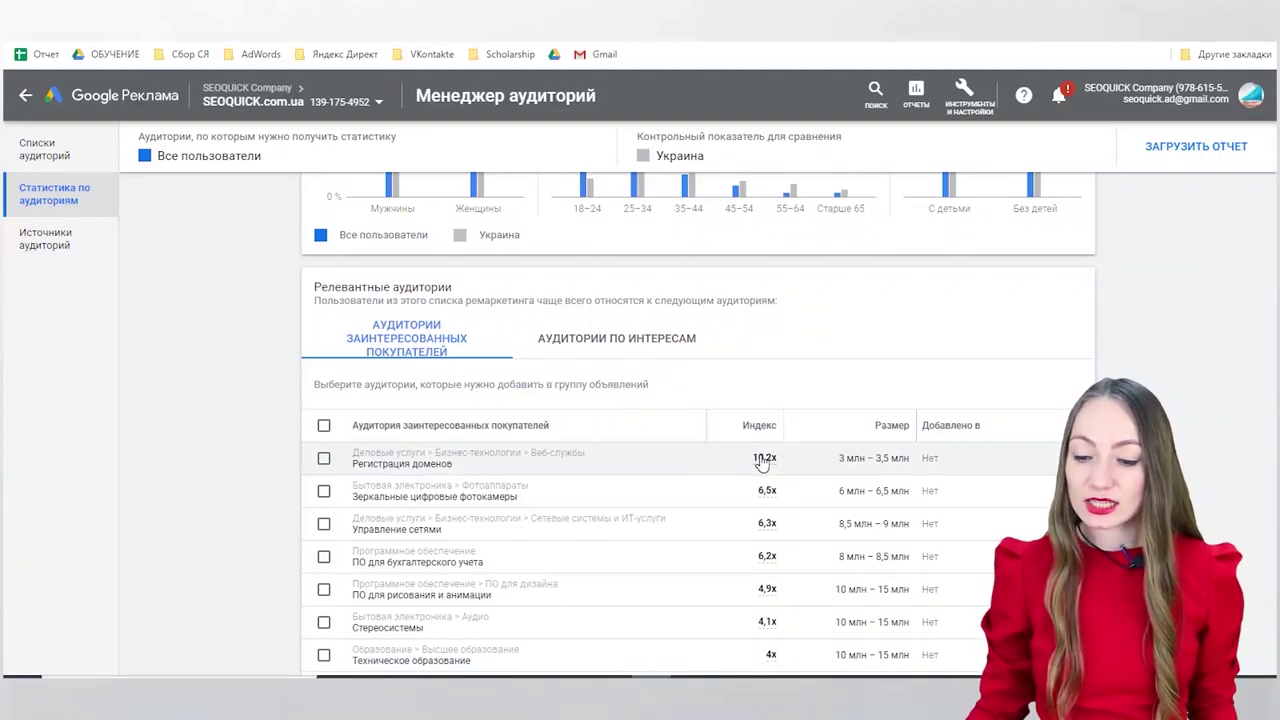
mouse_move(764, 452)
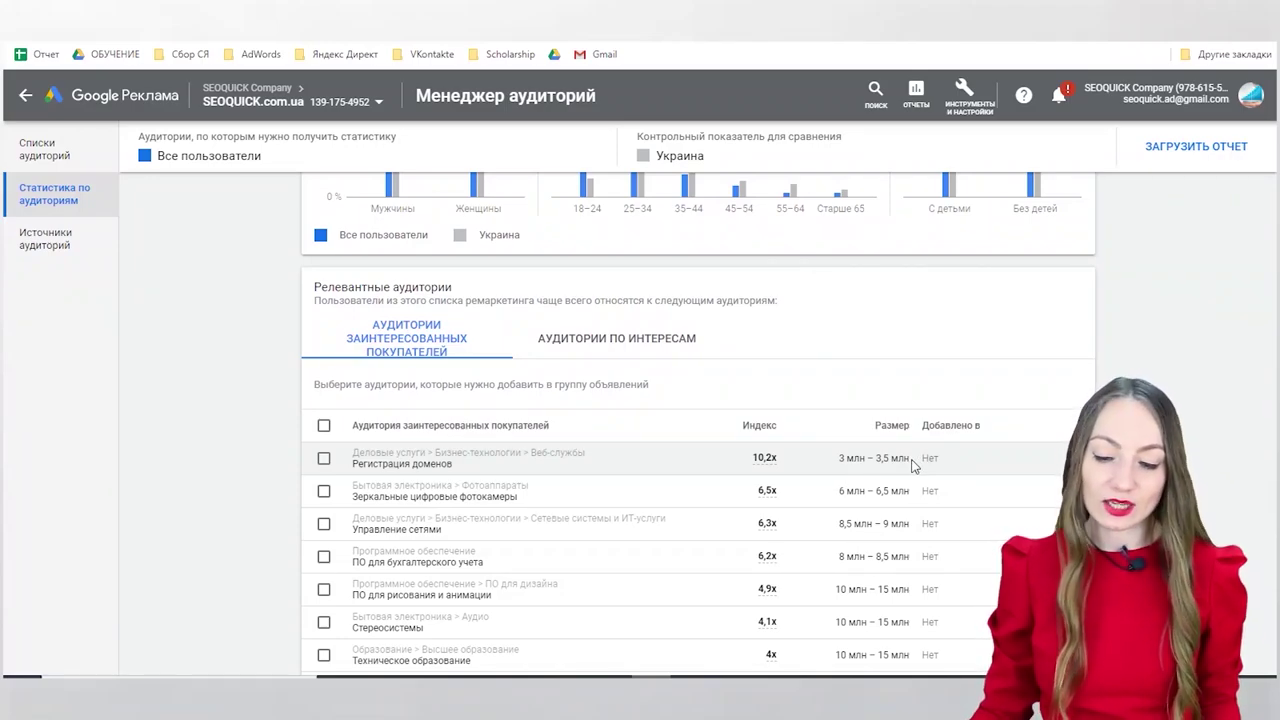
Step: Switch the relevant audiences to Аудитории по интересам and review them together with the demographic charts
click(685, 343)
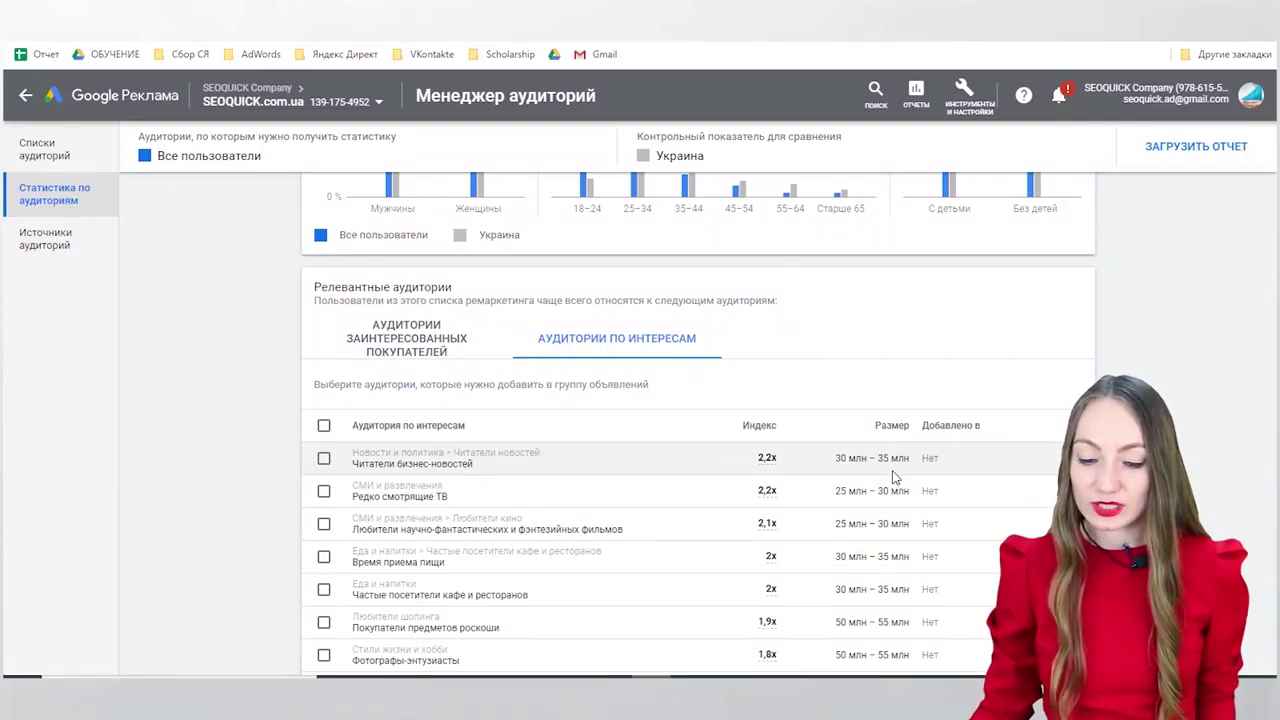
scroll(893, 475, down, 2)
scroll(890, 470, up, 3)
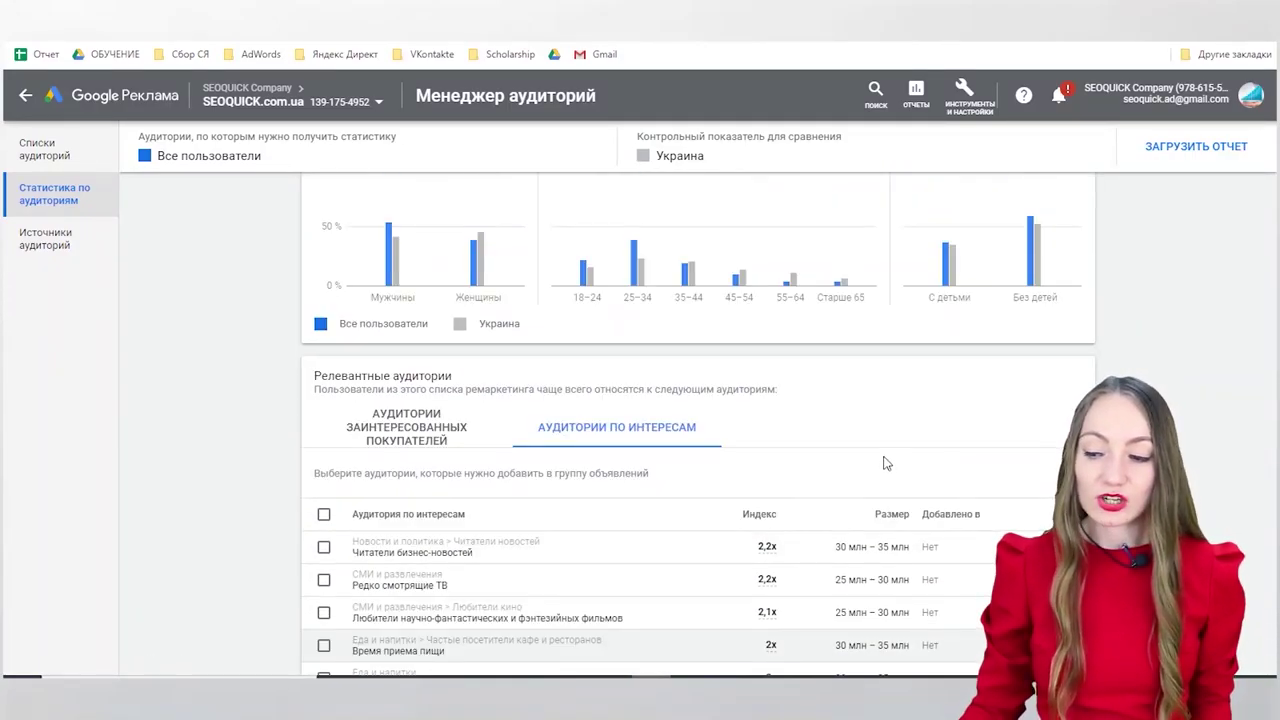
scroll(884, 463, up, 2)
mouse_move(846, 458)
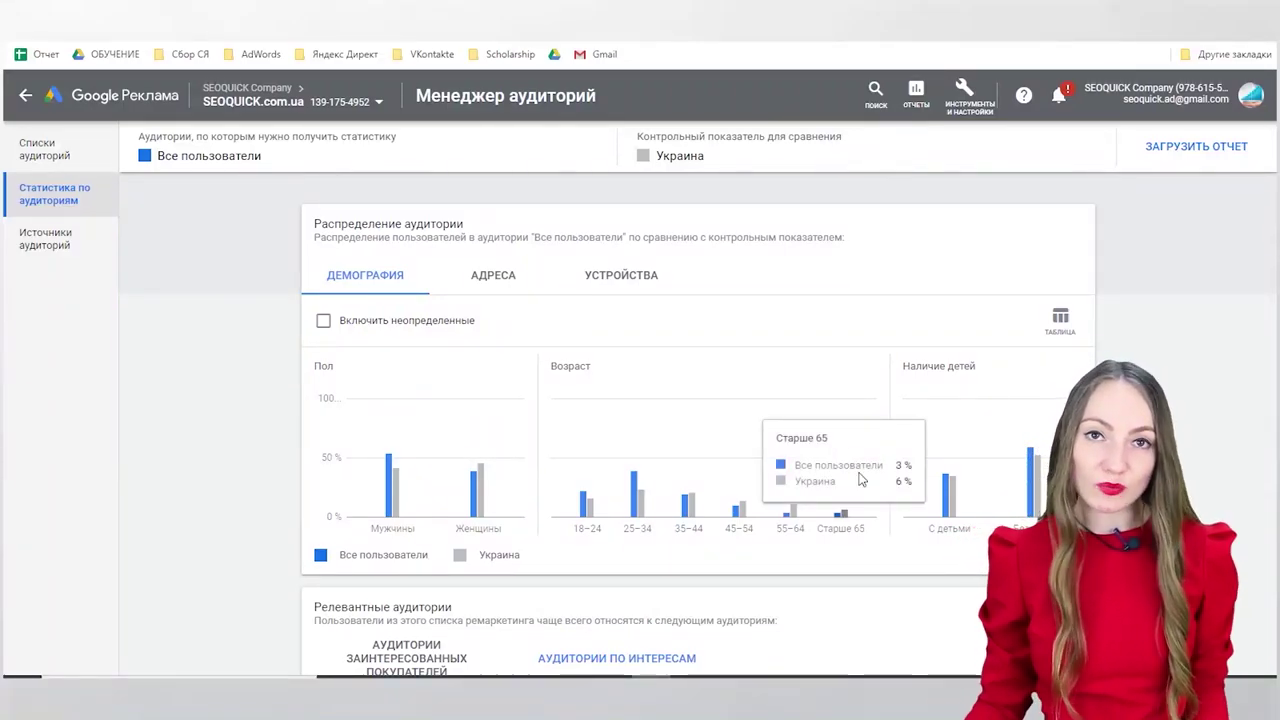
scroll(884, 465, down, 1)
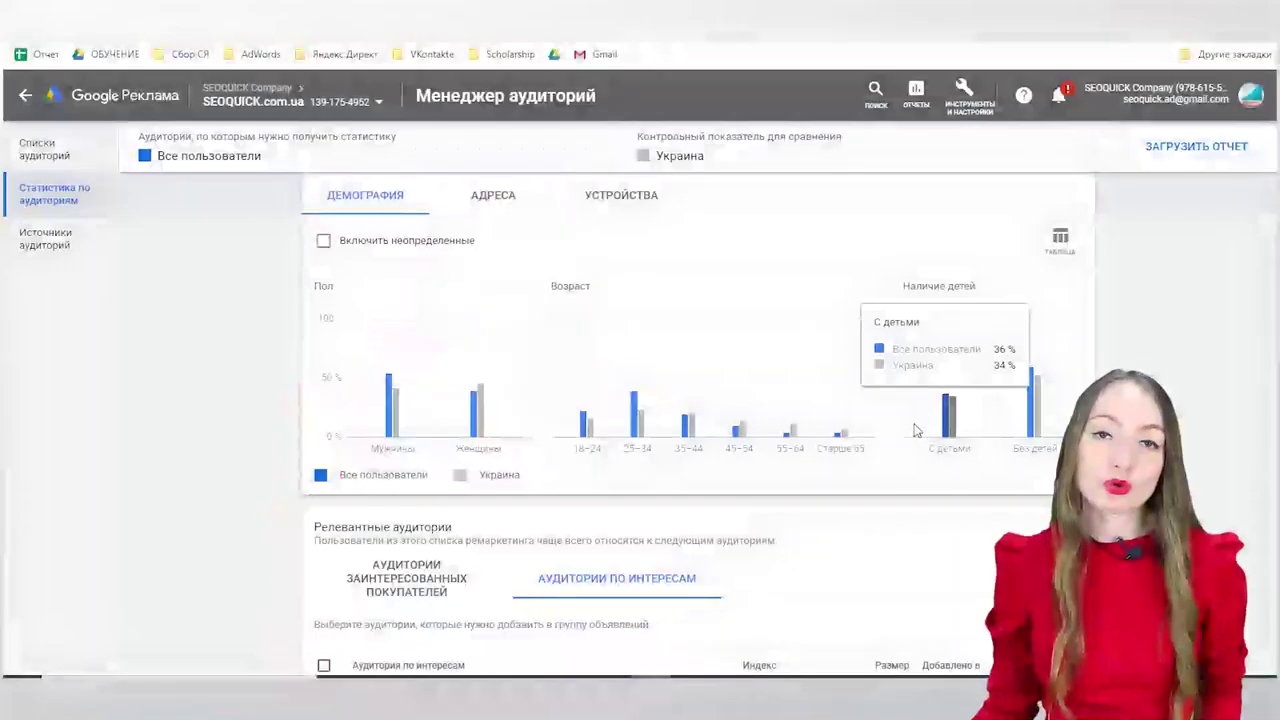
scroll(870, 450, down, 3)
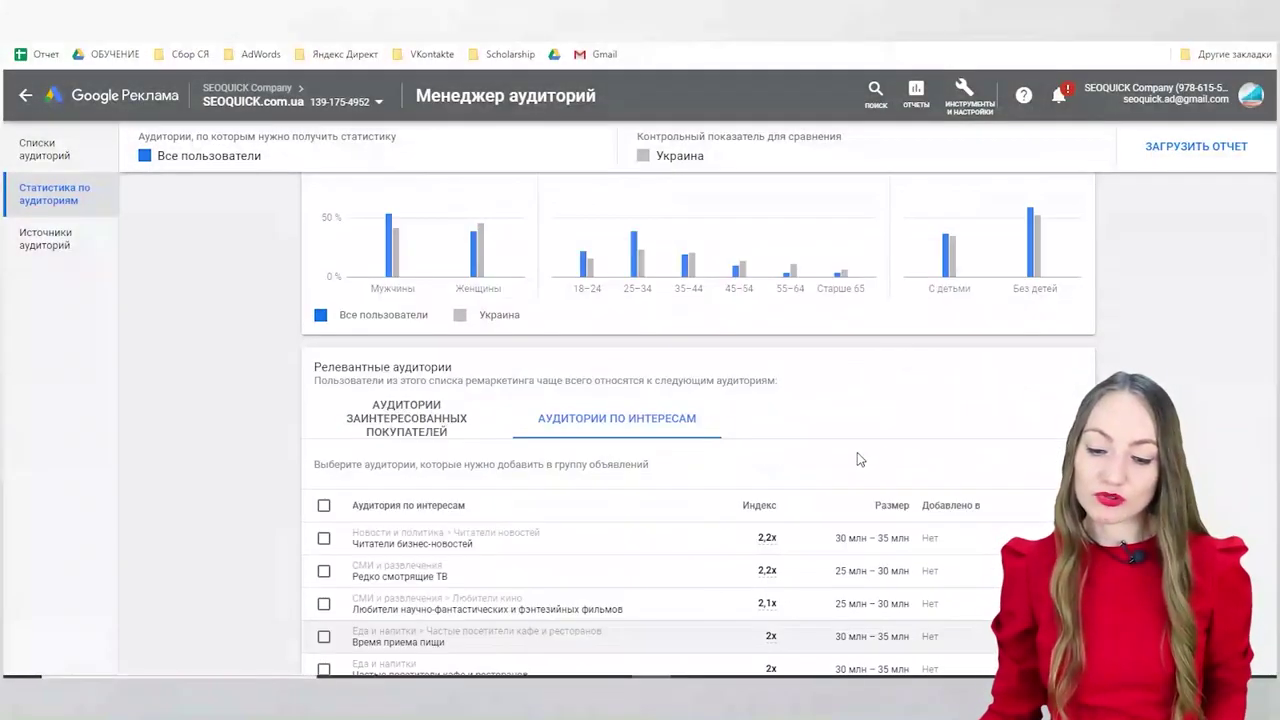
Step: Select all listed interest audiences, check where they can be added, and close the options without adding them
click(323, 505)
click(436, 466)
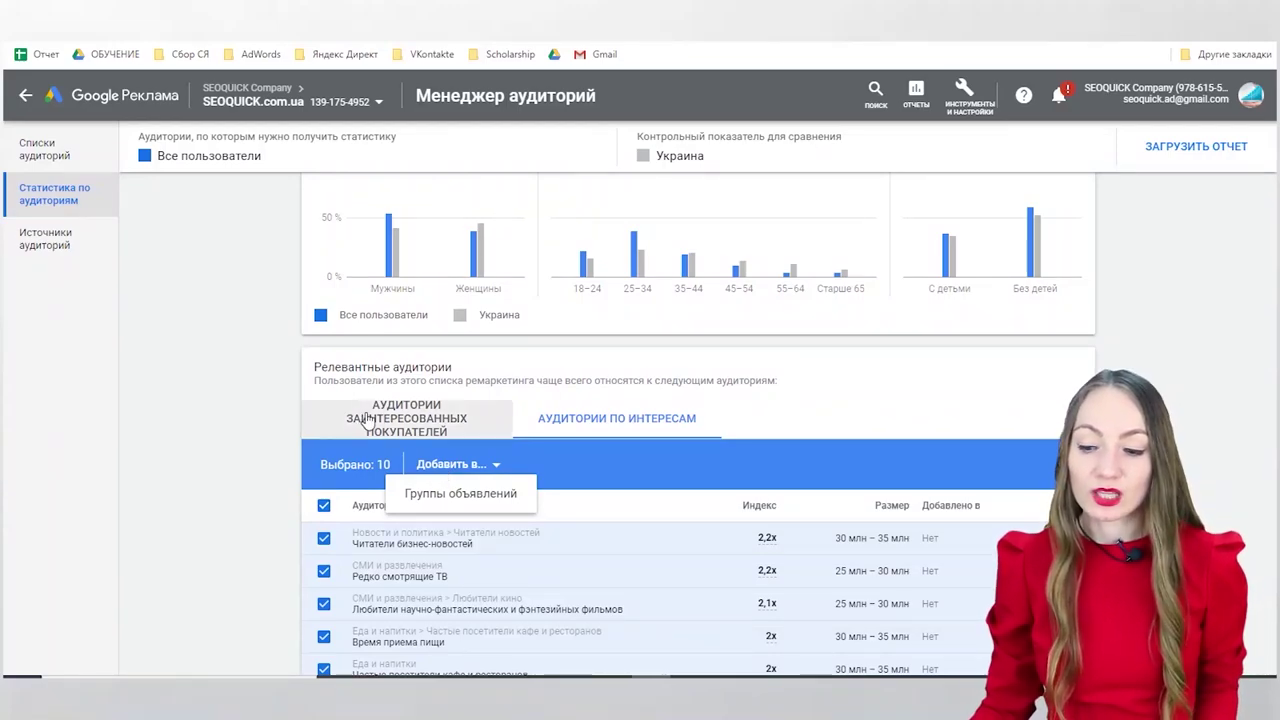
click(622, 368)
scroll(622, 368, down, 3)
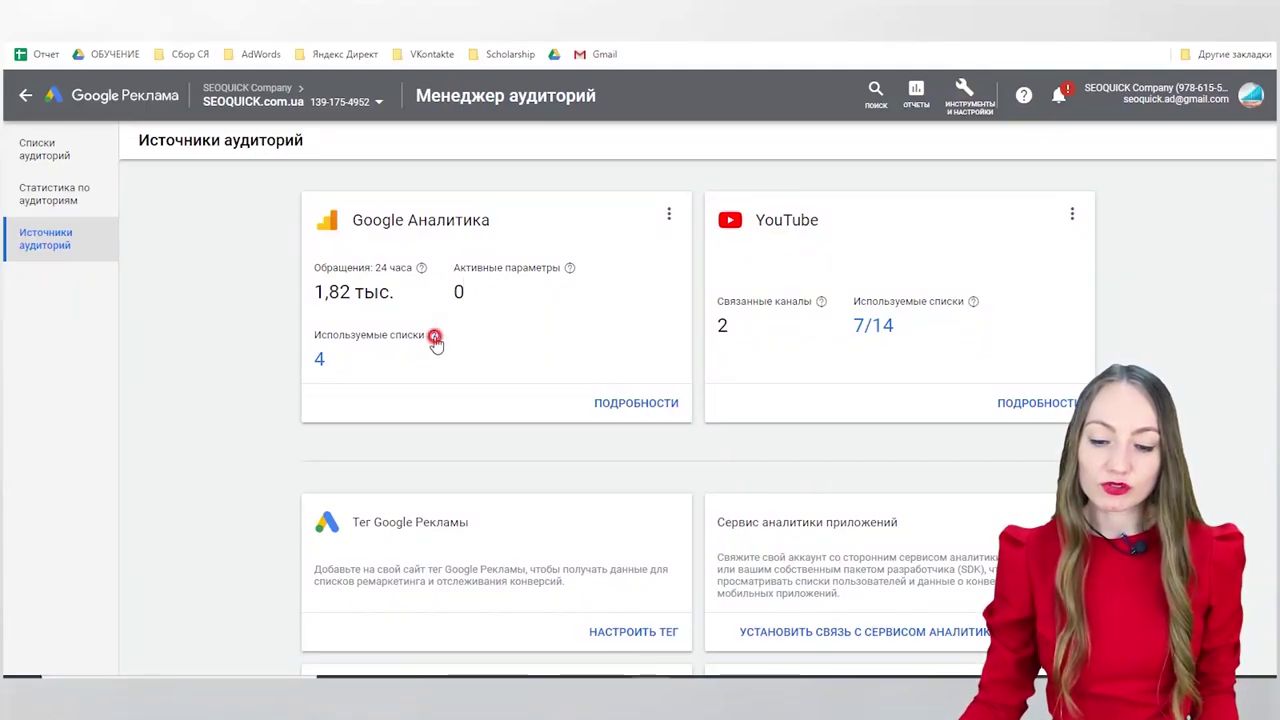
Step: Review the audience source cards, including Google Аналитика, YouTube, Тег Google Рекламы, Google Play and Ads Data Hub
mouse_move(433, 337)
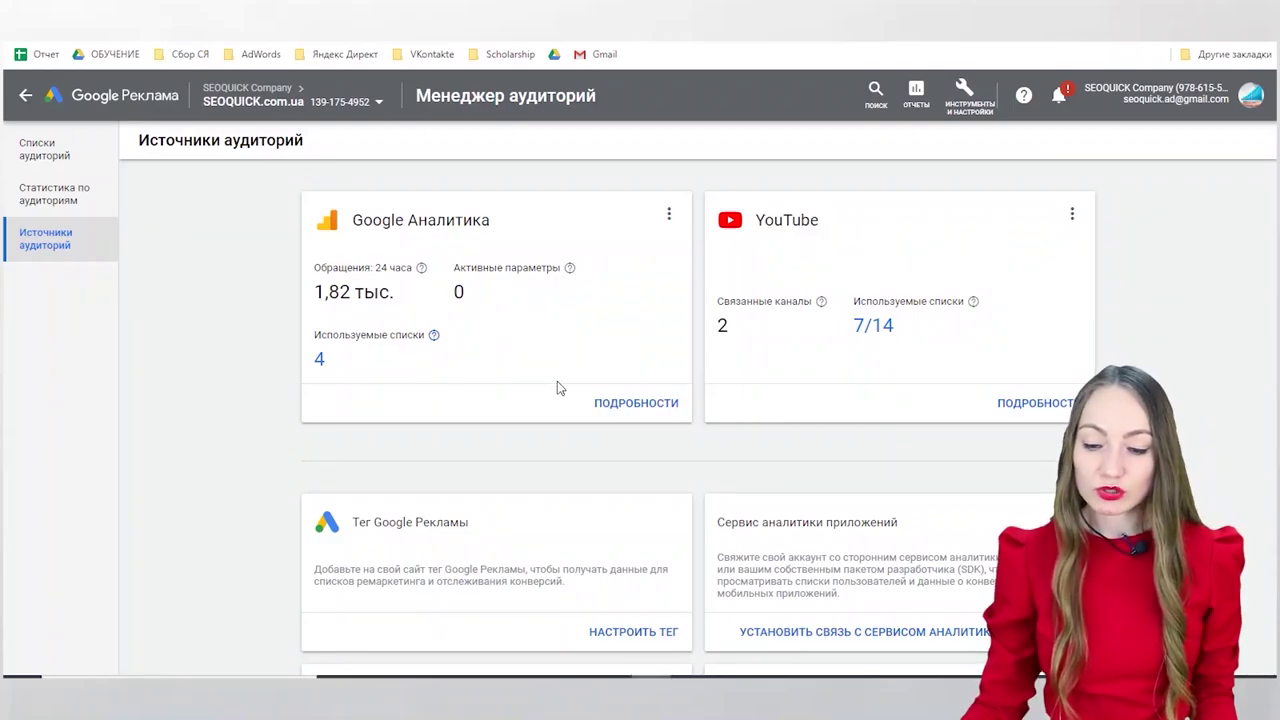
scroll(557, 381, down, 1)
scroll(557, 381, down, 1)
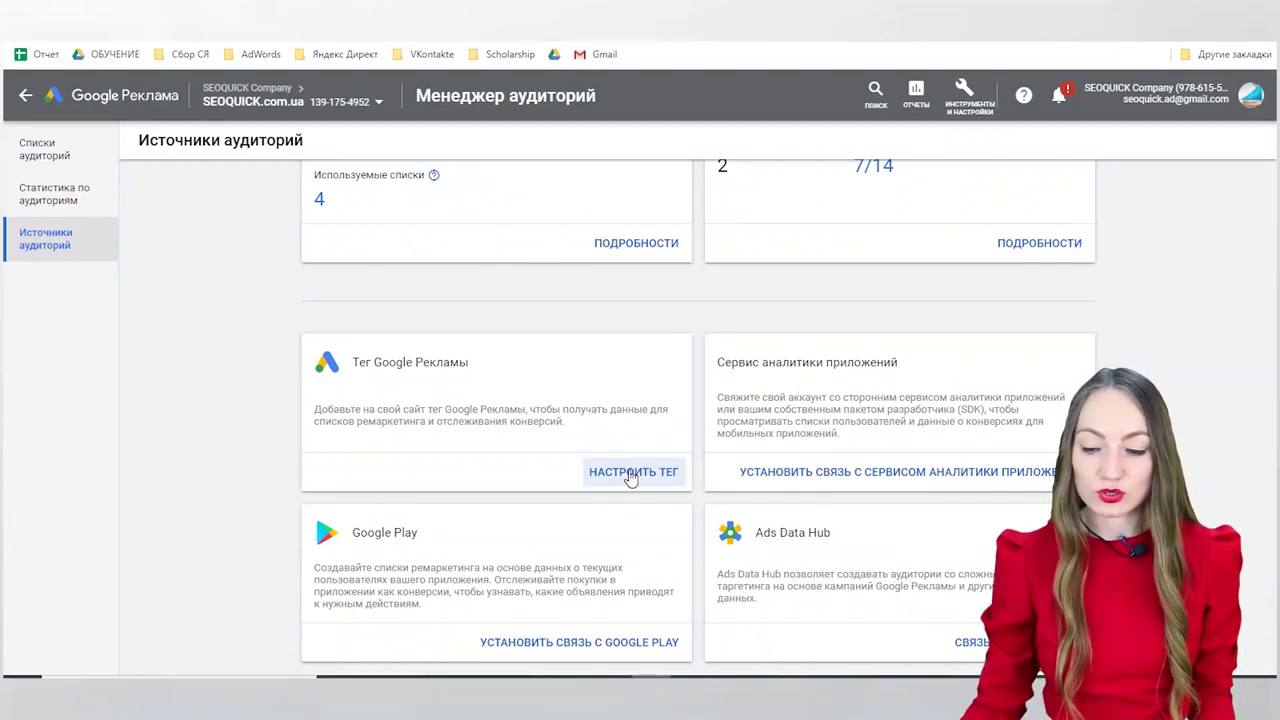
scroll(630, 478, down, 1)
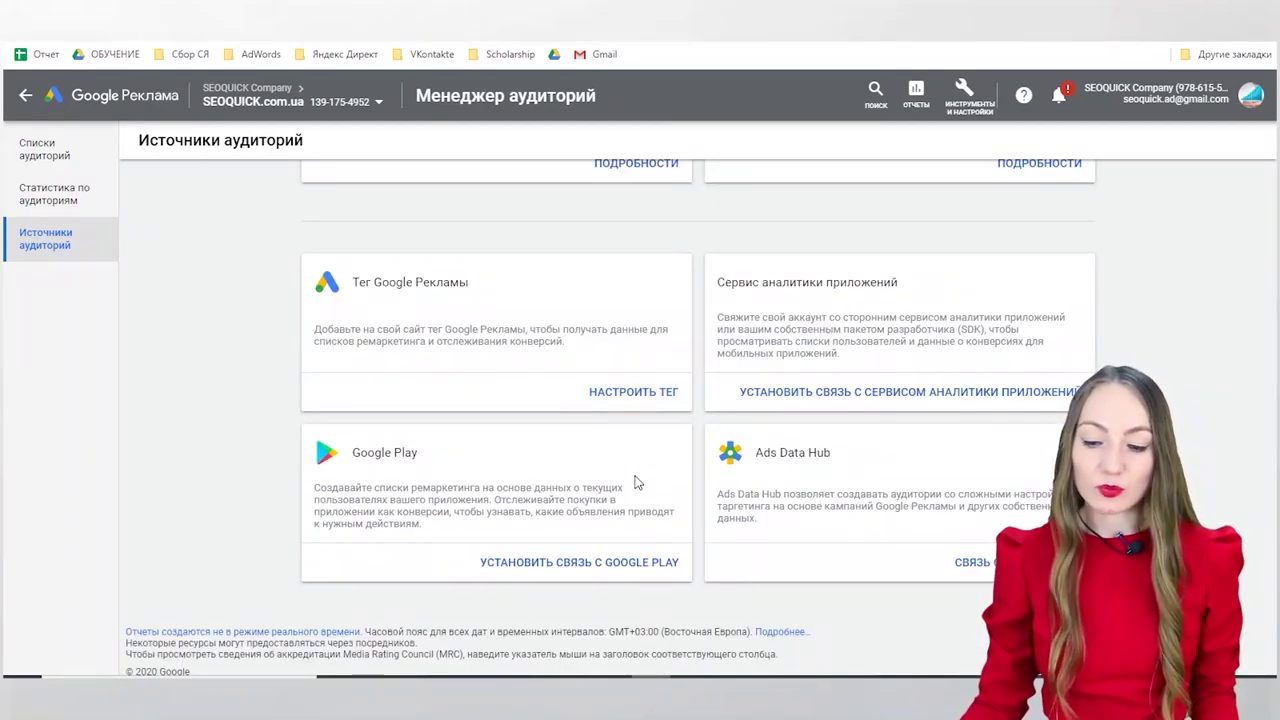
scroll(638, 460, up, 3)
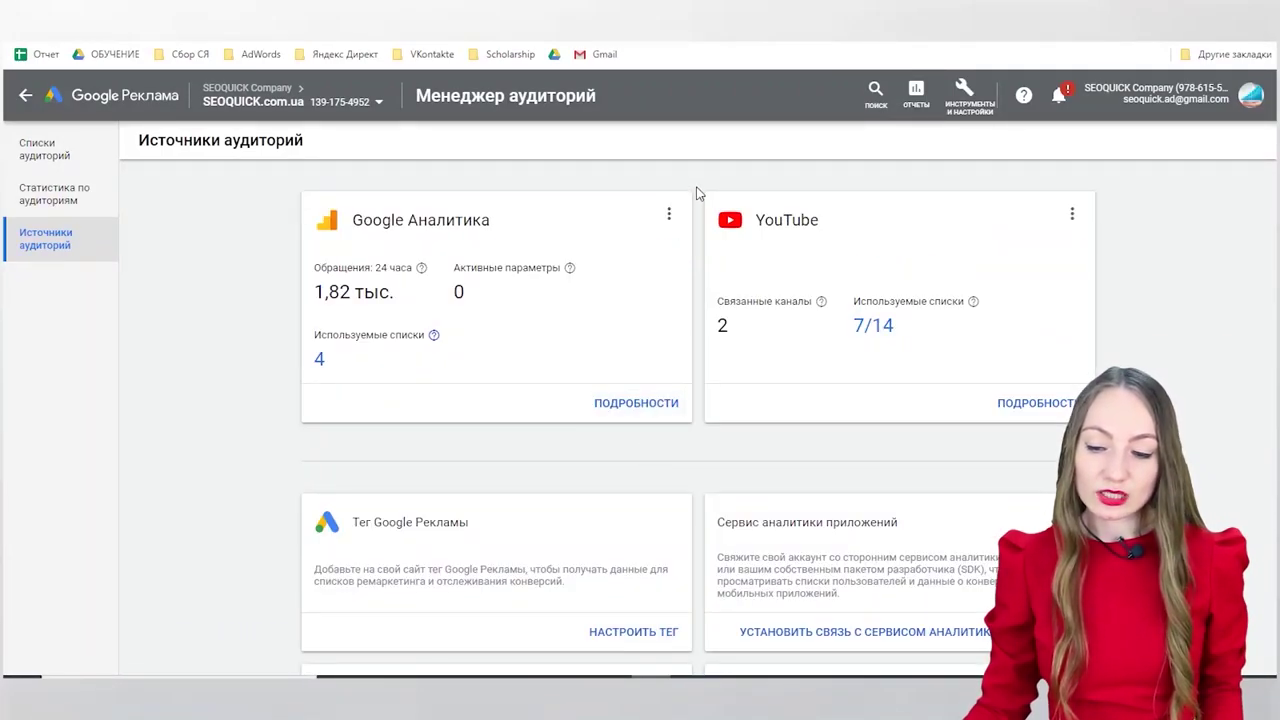
Step: Check the options of the Google Аналитика source and open its details
click(669, 214)
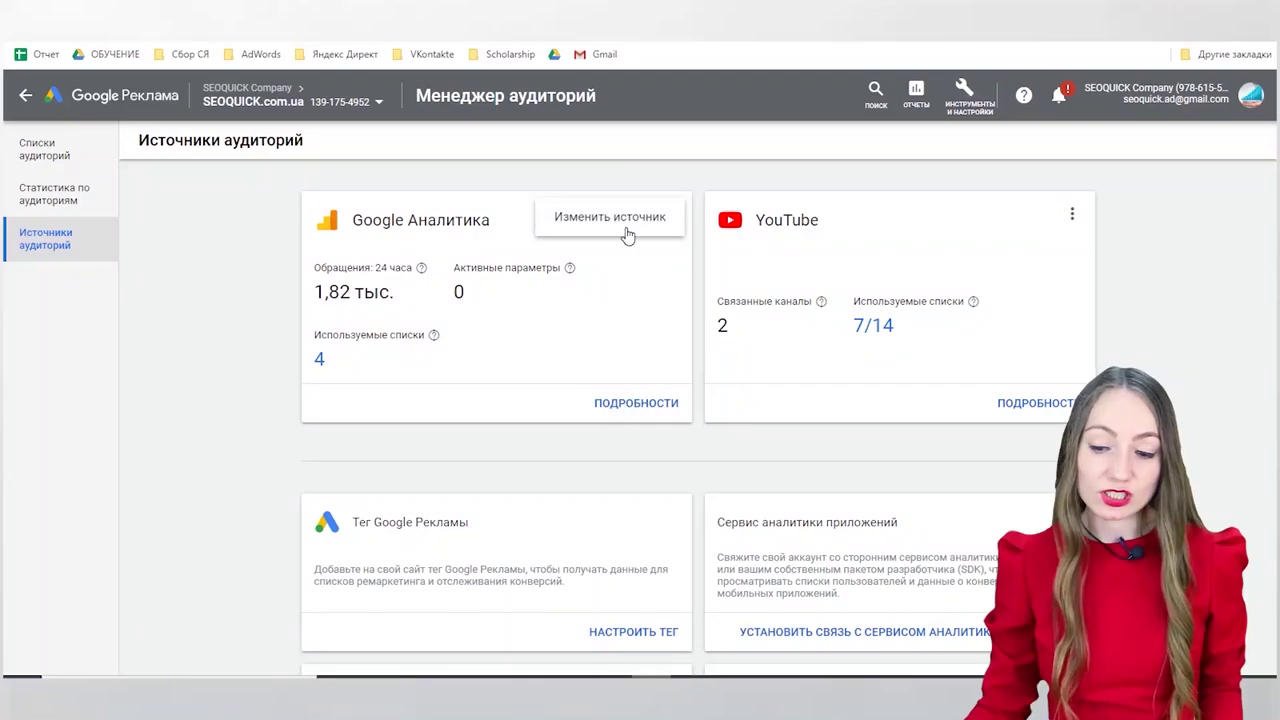
click(615, 405)
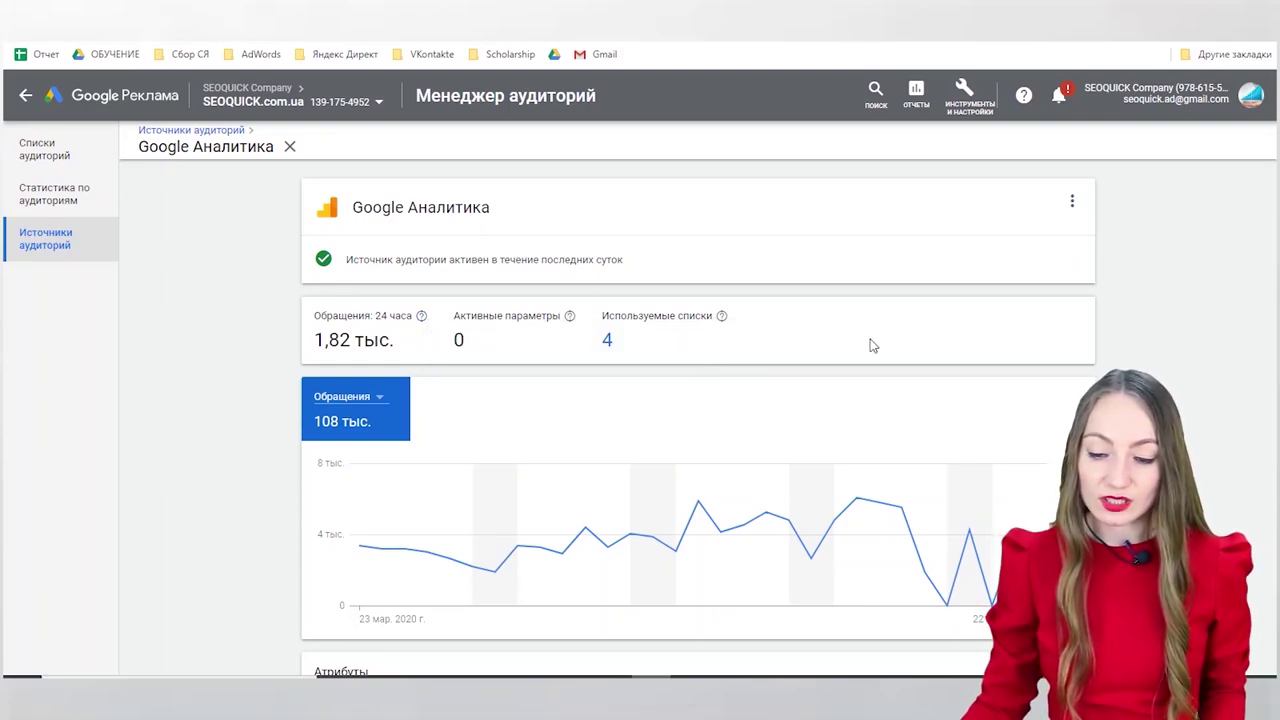
mouse_move(723, 317)
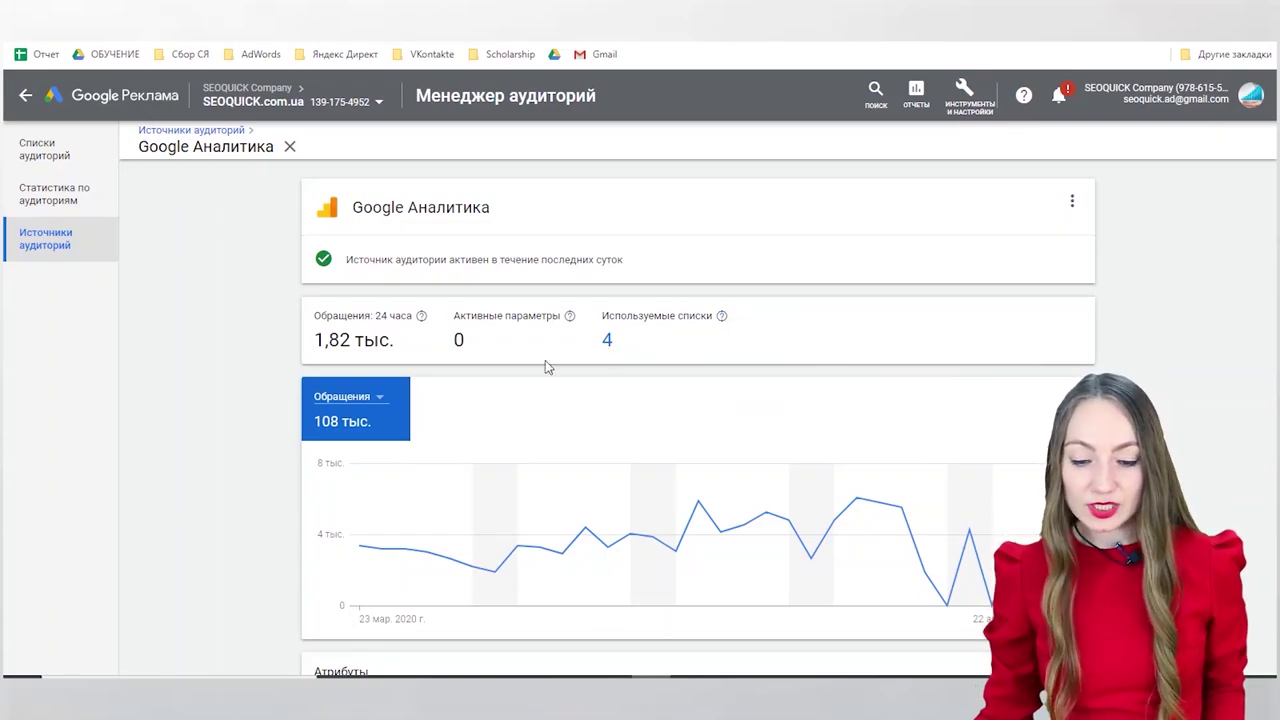
Step: Examine the Google Аналитика source's Обращения chart, its metric choices and the Атрибуты section
scroll(545, 360, down, 2)
scroll(400, 340, up, 1)
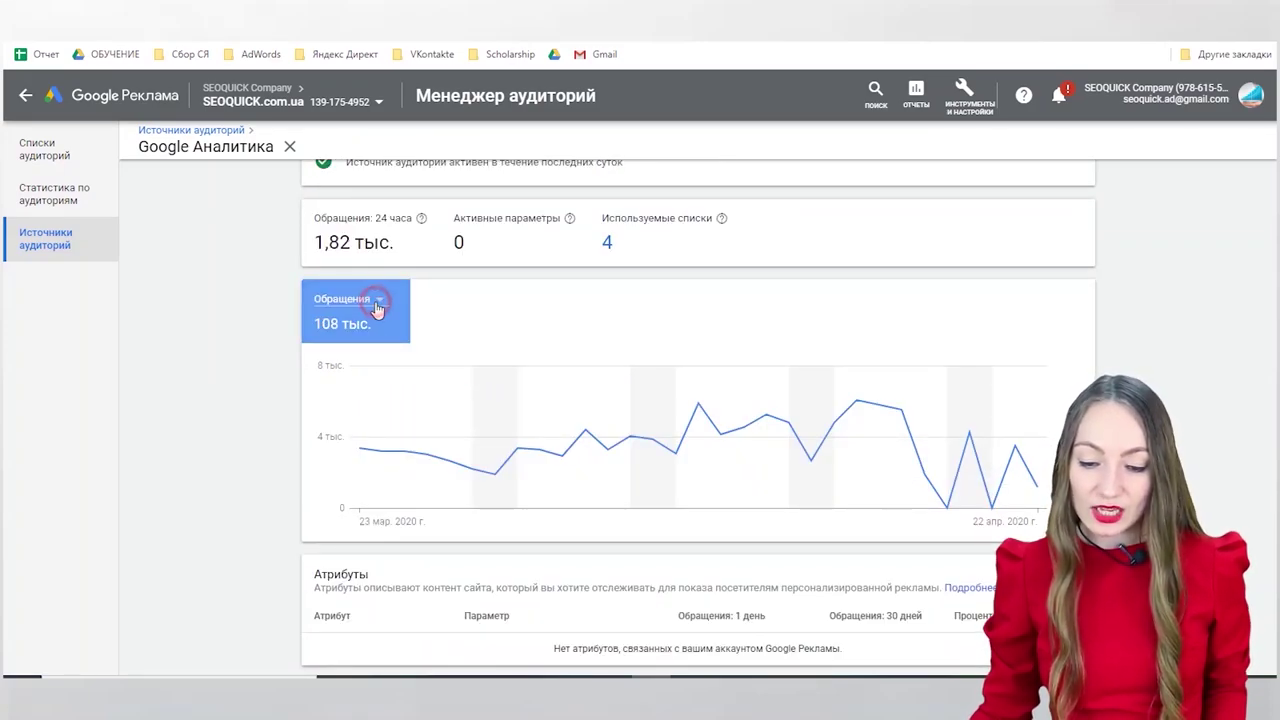
click(378, 303)
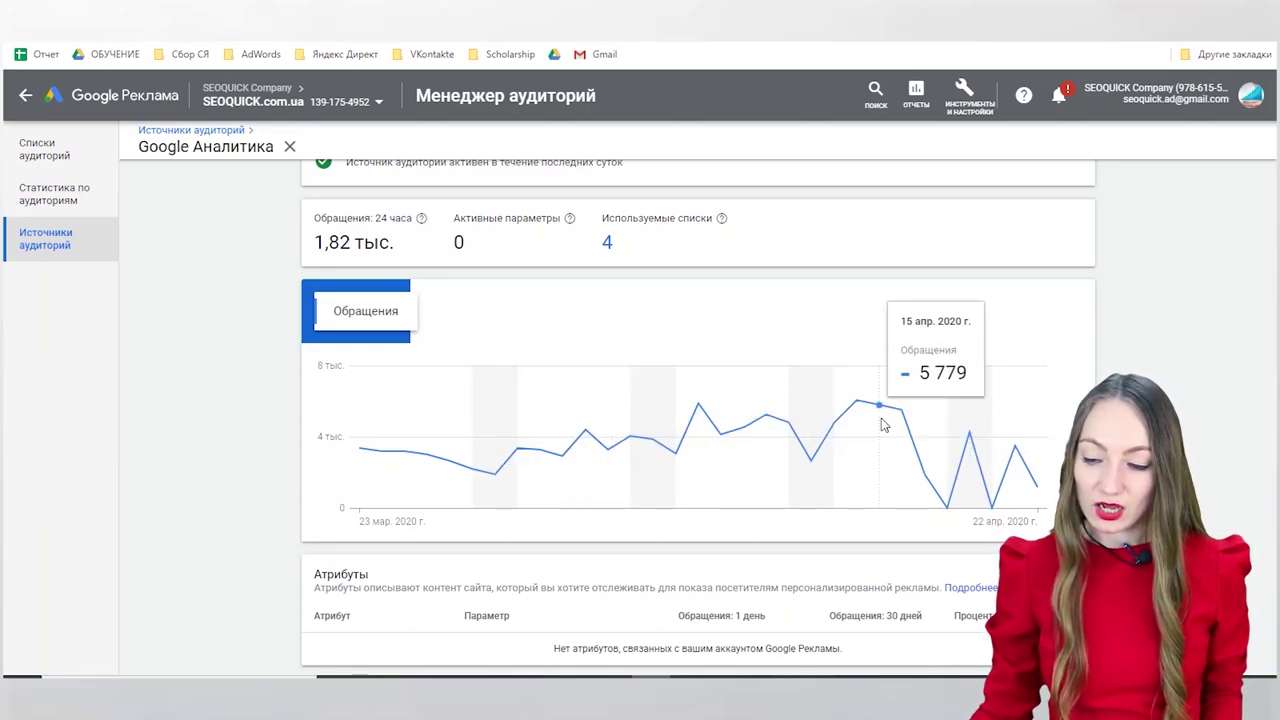
scroll(853, 420, down, 1)
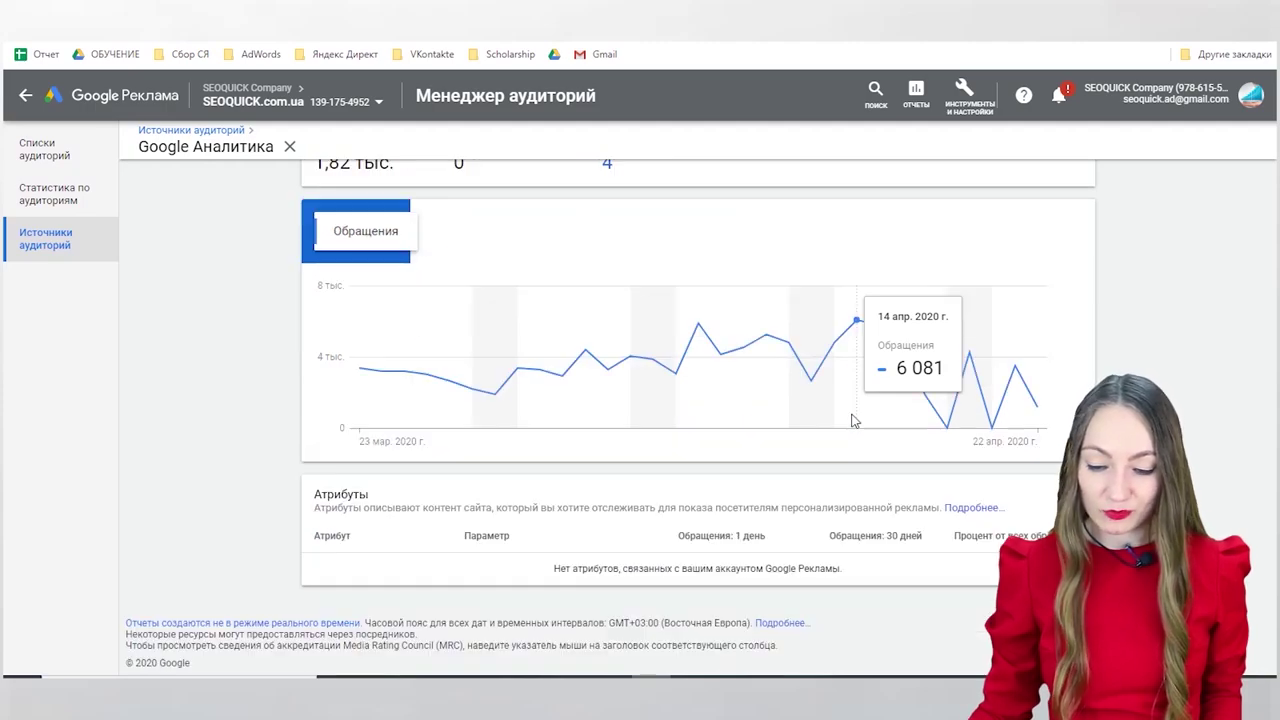
Step: Close the Google Аналитика audience source and open the shared library's bid strategies (Стратегии назначения ставок)
scroll(1010, 414, up, 1)
scroll(700, 420, up, 1)
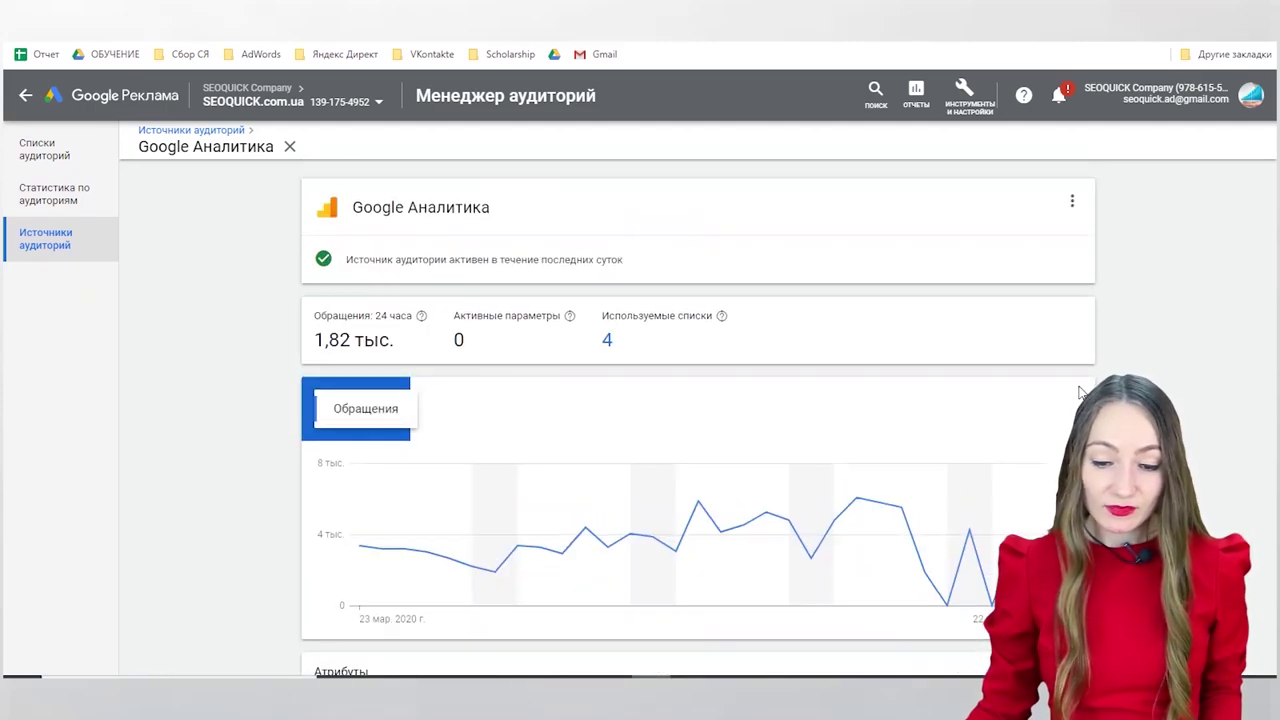
click(289, 148)
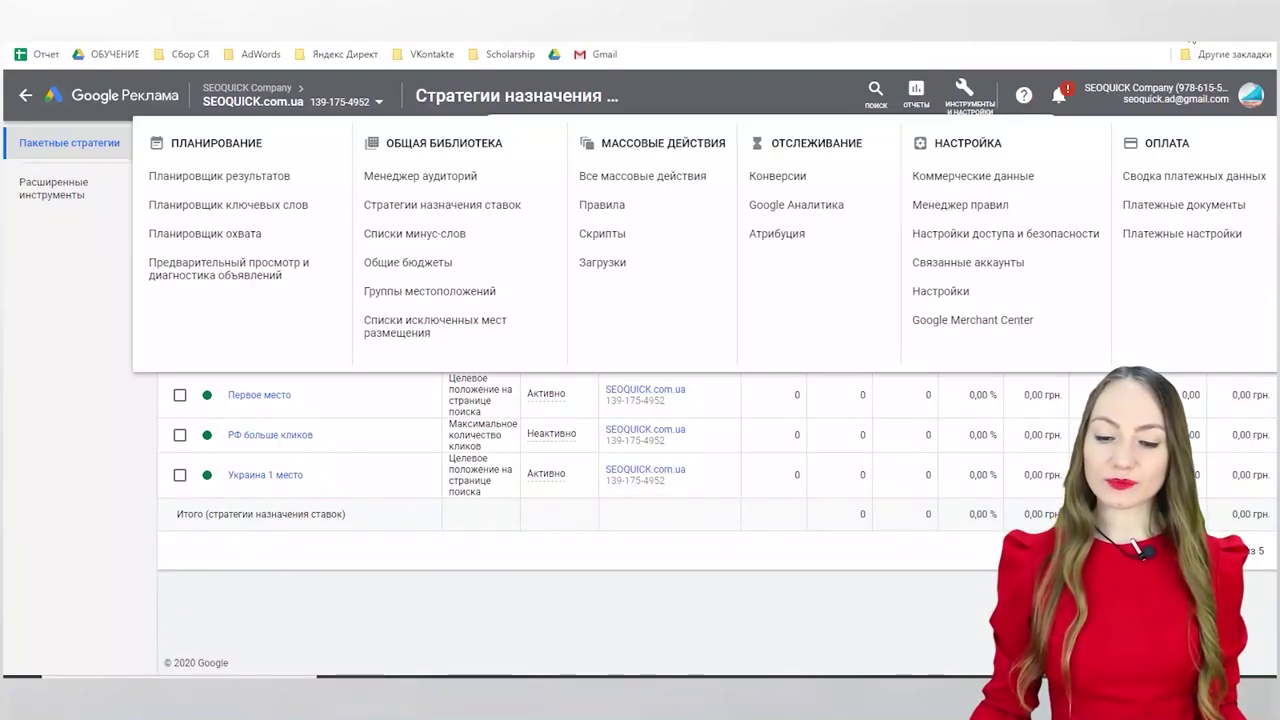
click(512, 207)
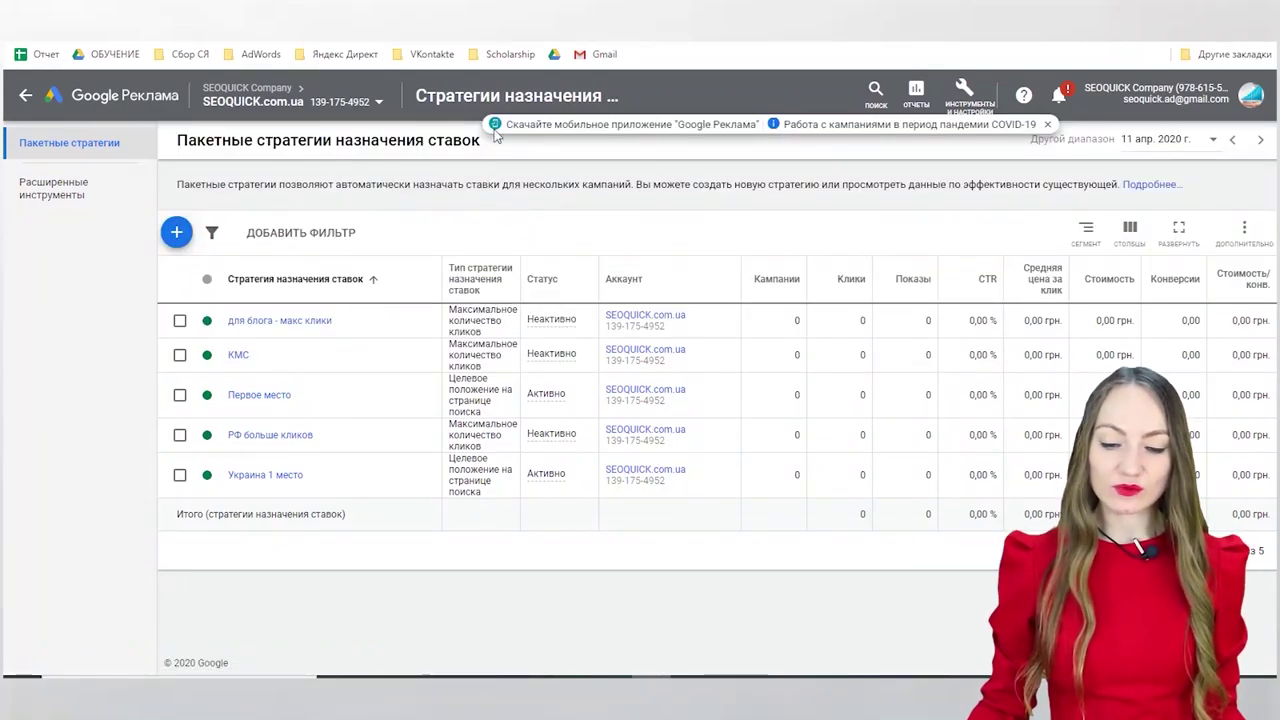
Step: Start a new portfolio bid strategy of the type "Целевой процент полученных показов"
click(179, 235)
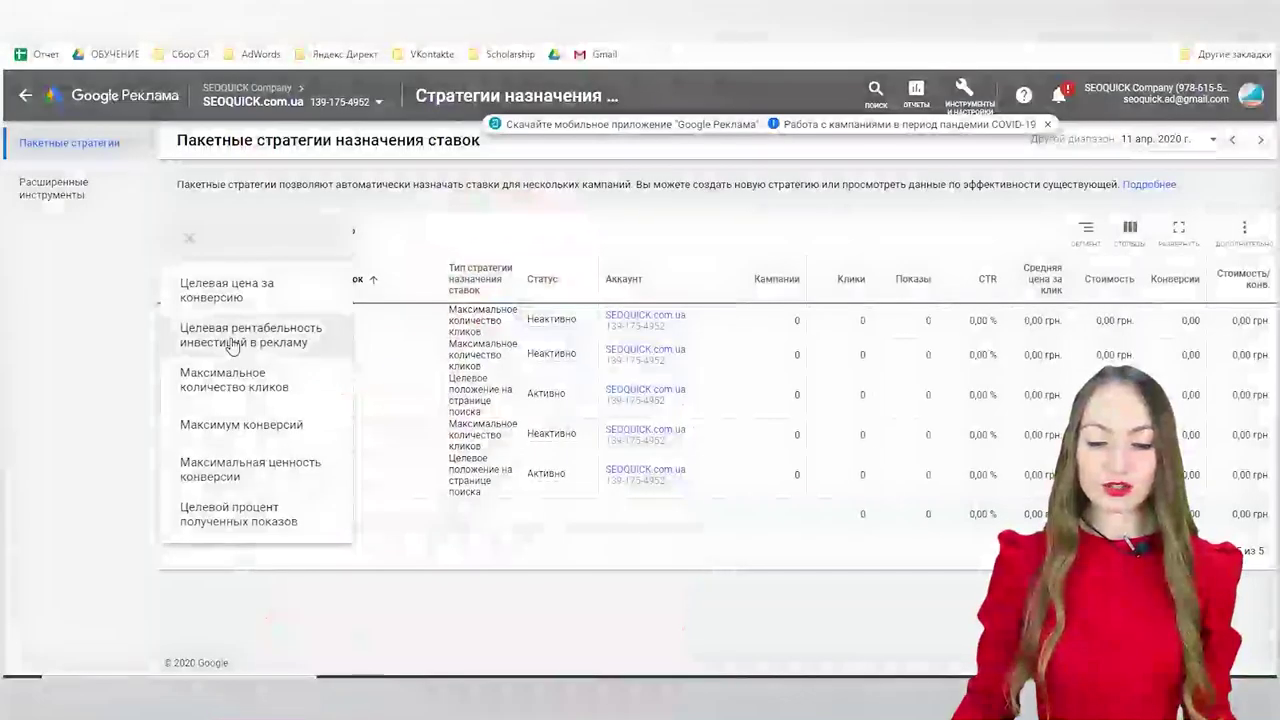
mouse_move(232, 347)
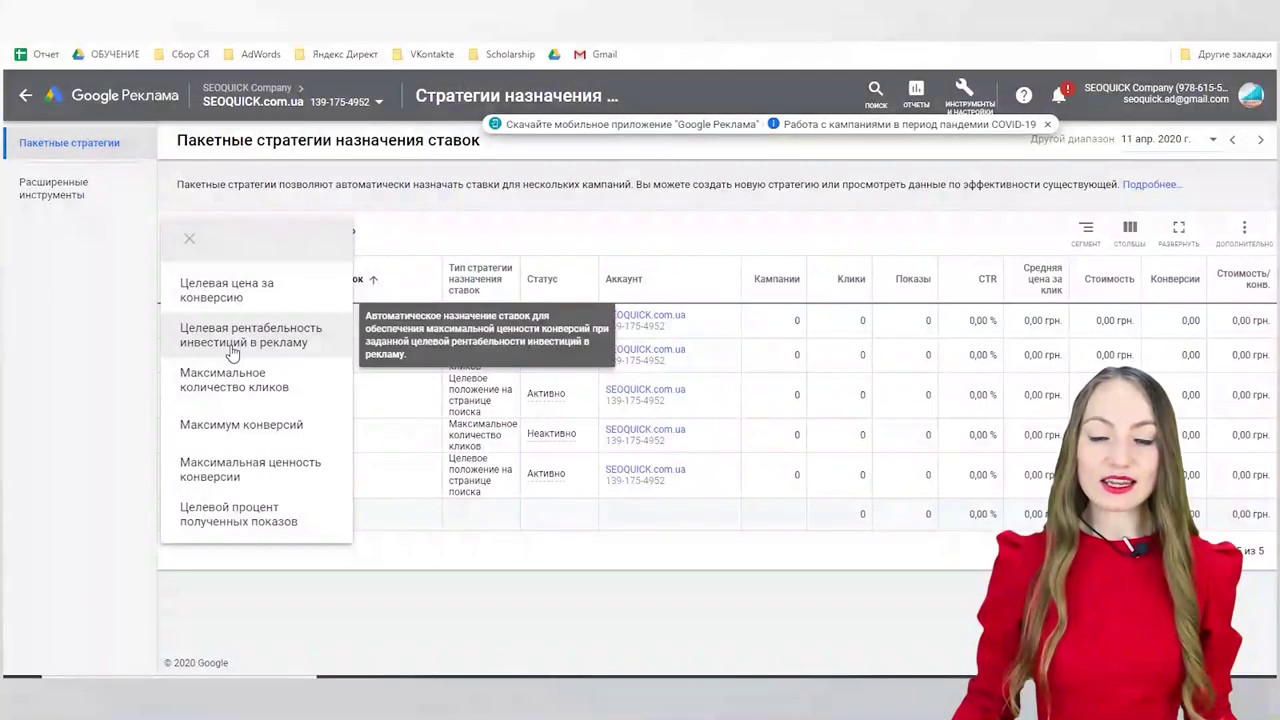
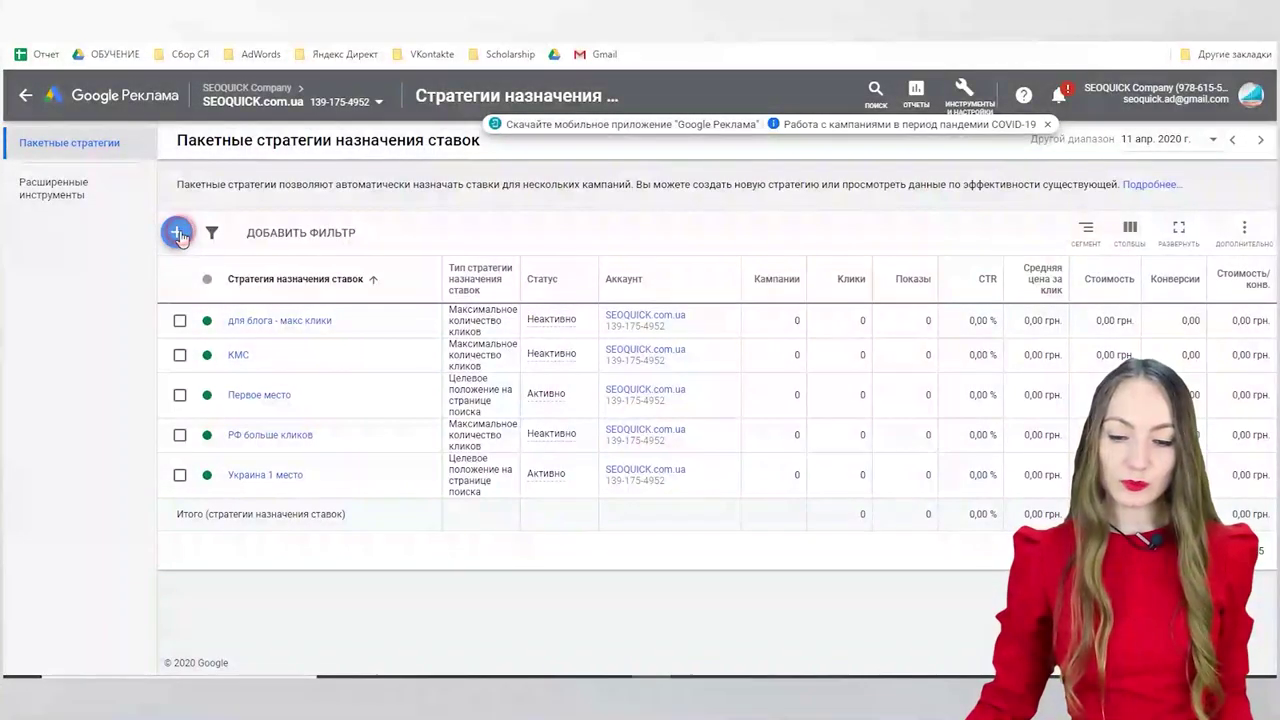
click(185, 238)
click(208, 515)
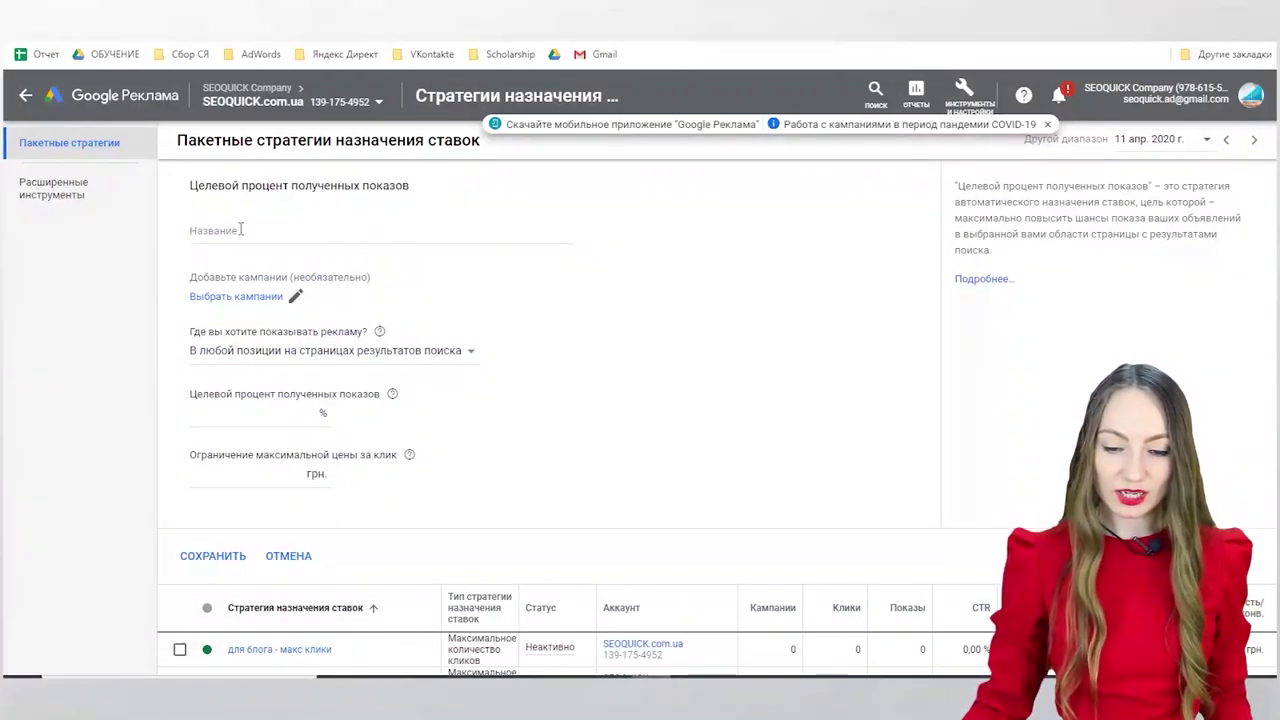
Step: Name the new strategy "Целевой процент полученных показов. ТЕСТ", reusing the form's heading text
drag(188, 185, 486, 186)
right_click(376, 180)
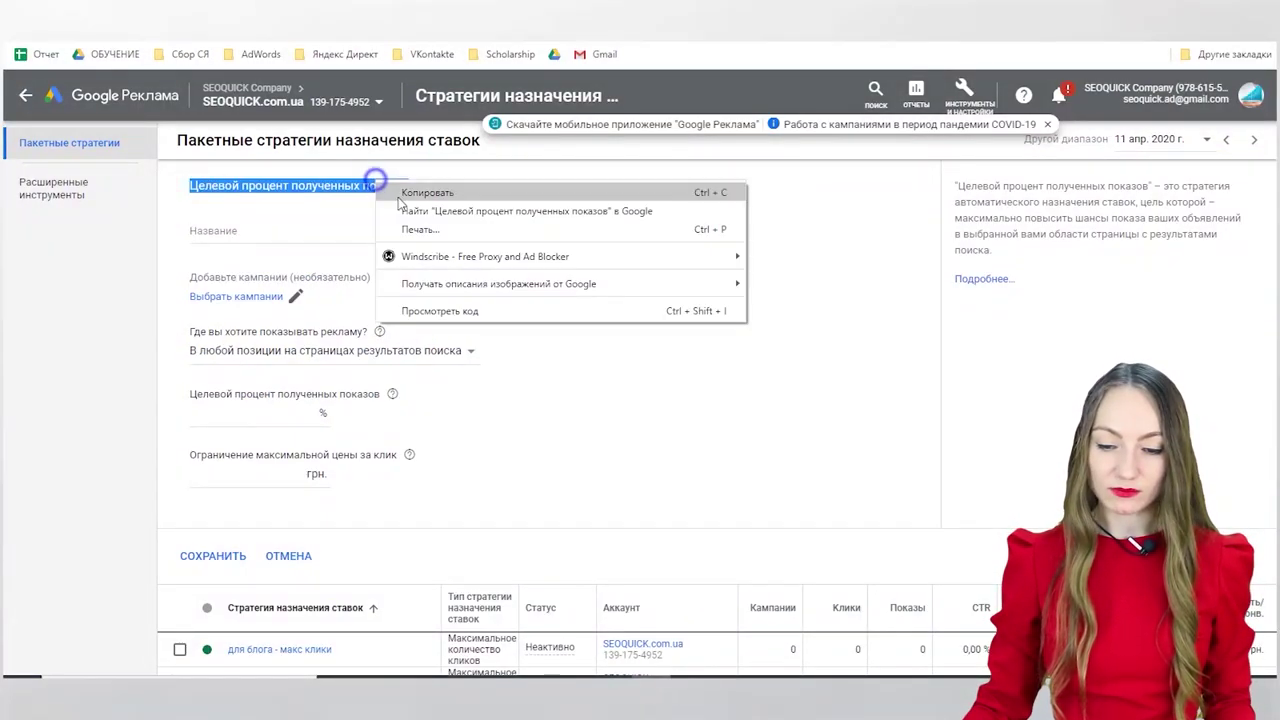
click(400, 195)
click(263, 234)
right_click(263, 236)
click(307, 360)
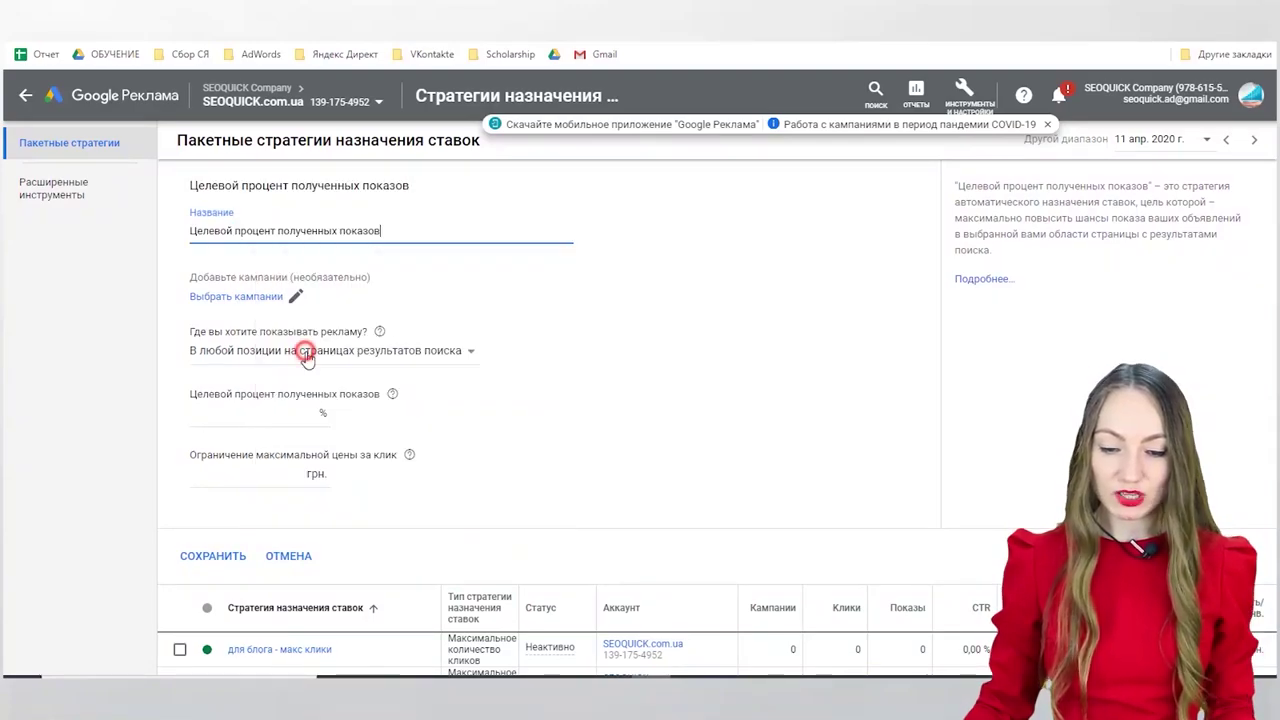
text(. TE)
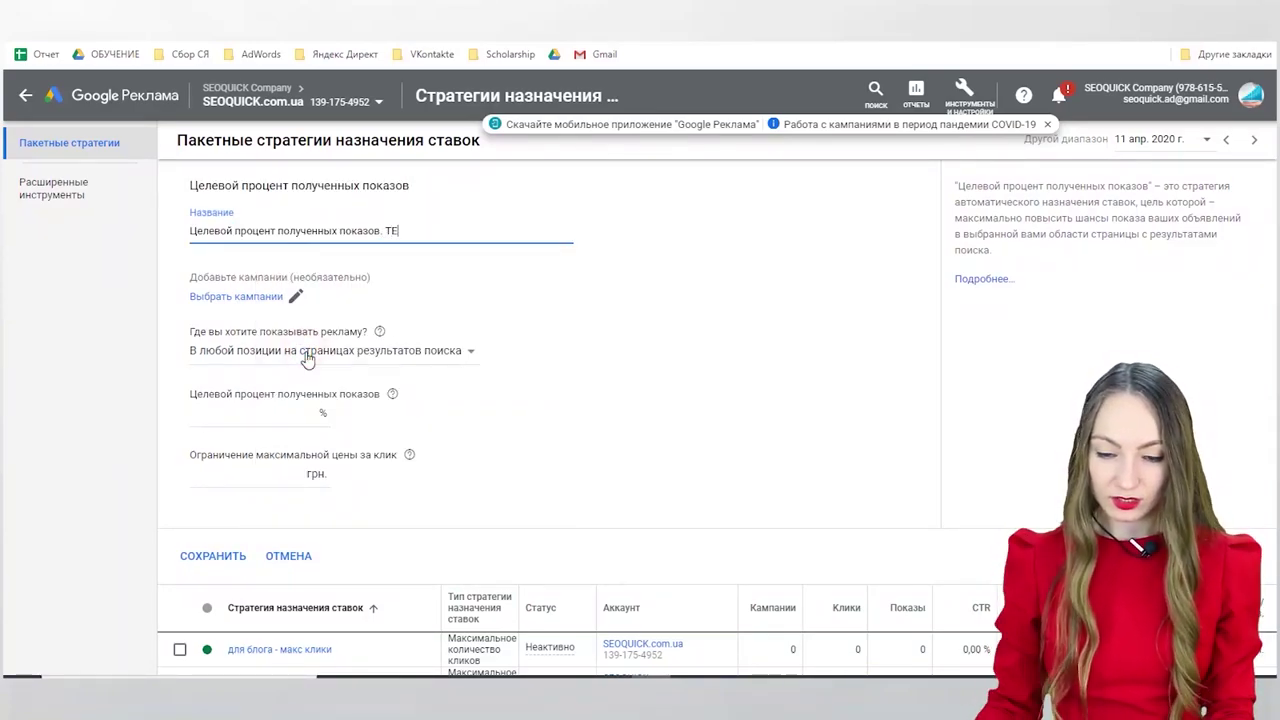
text(ST)
Step: Add the campaign "[КМС] SEO Продвижение USA" and set the ad placement to "В самой верхней позиции на странице результатов поиска"
click(278, 297)
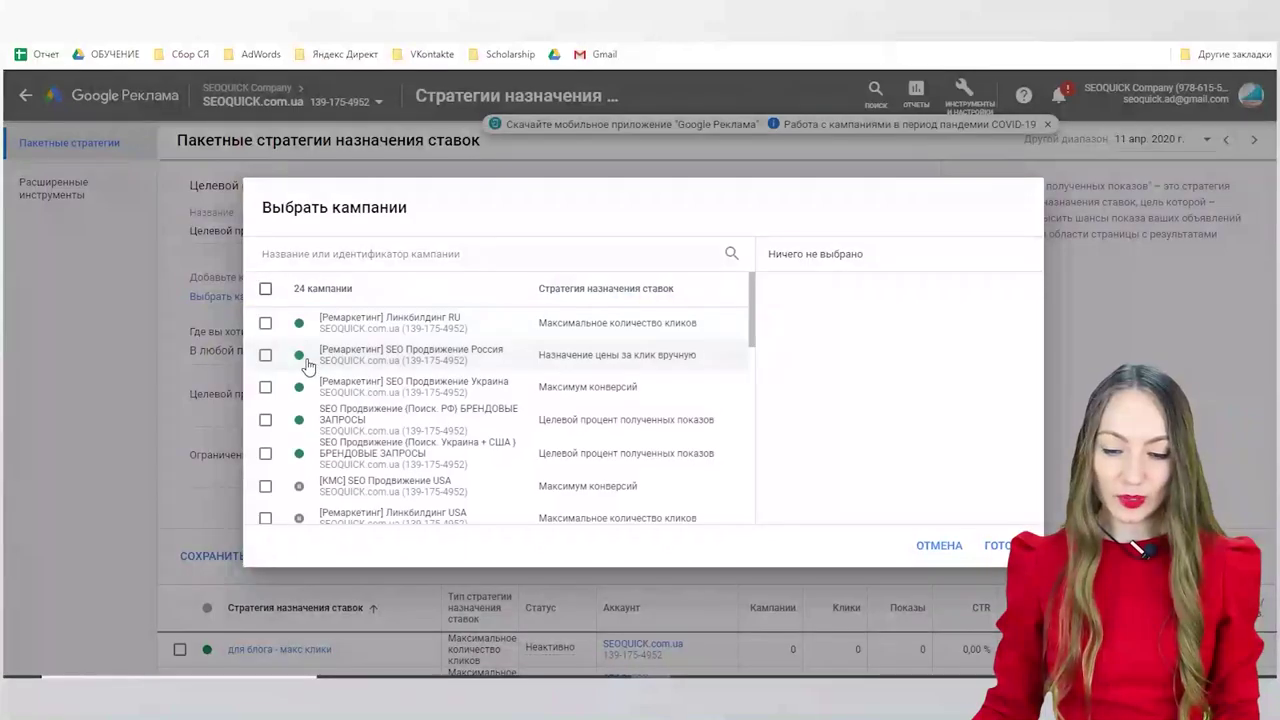
click(265, 486)
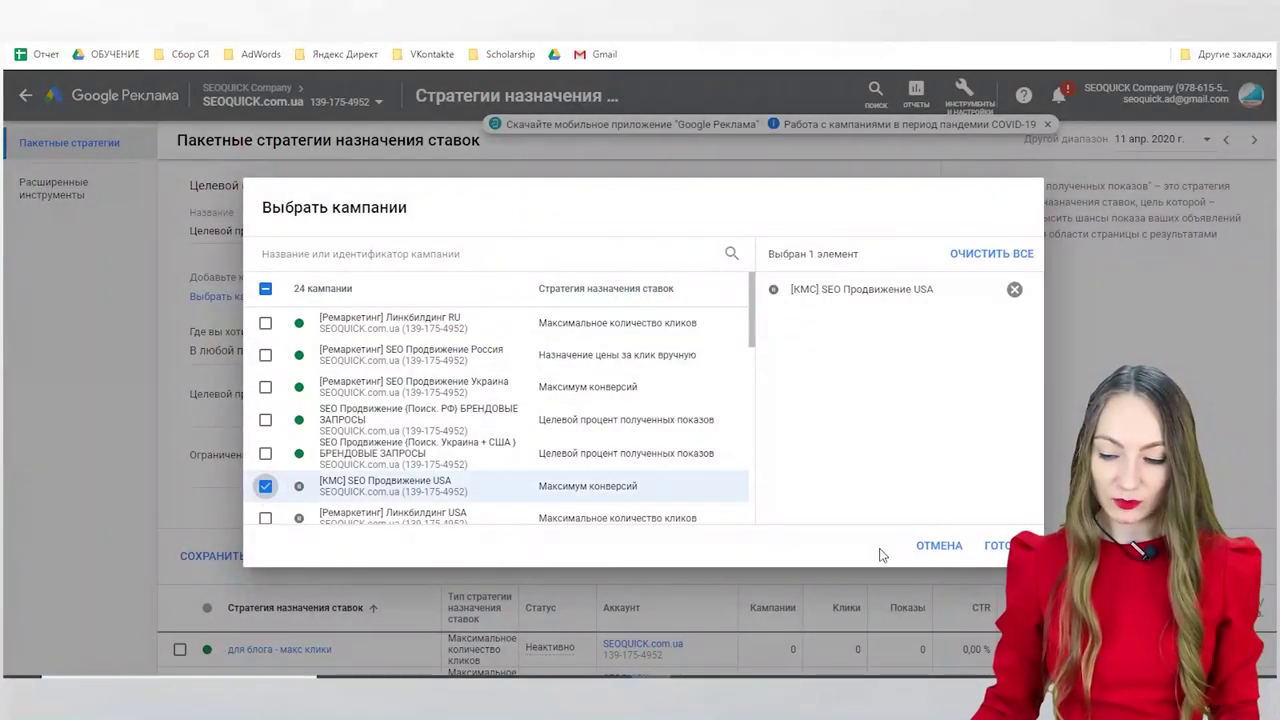
click(998, 545)
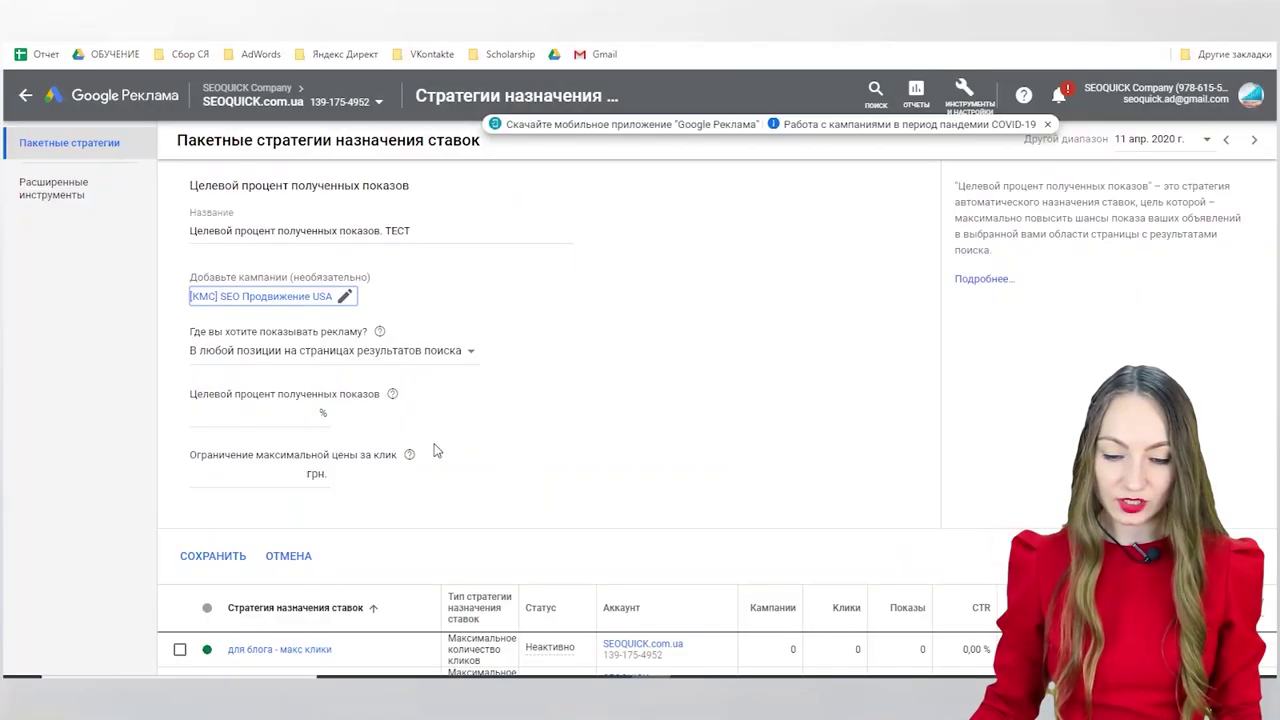
click(397, 352)
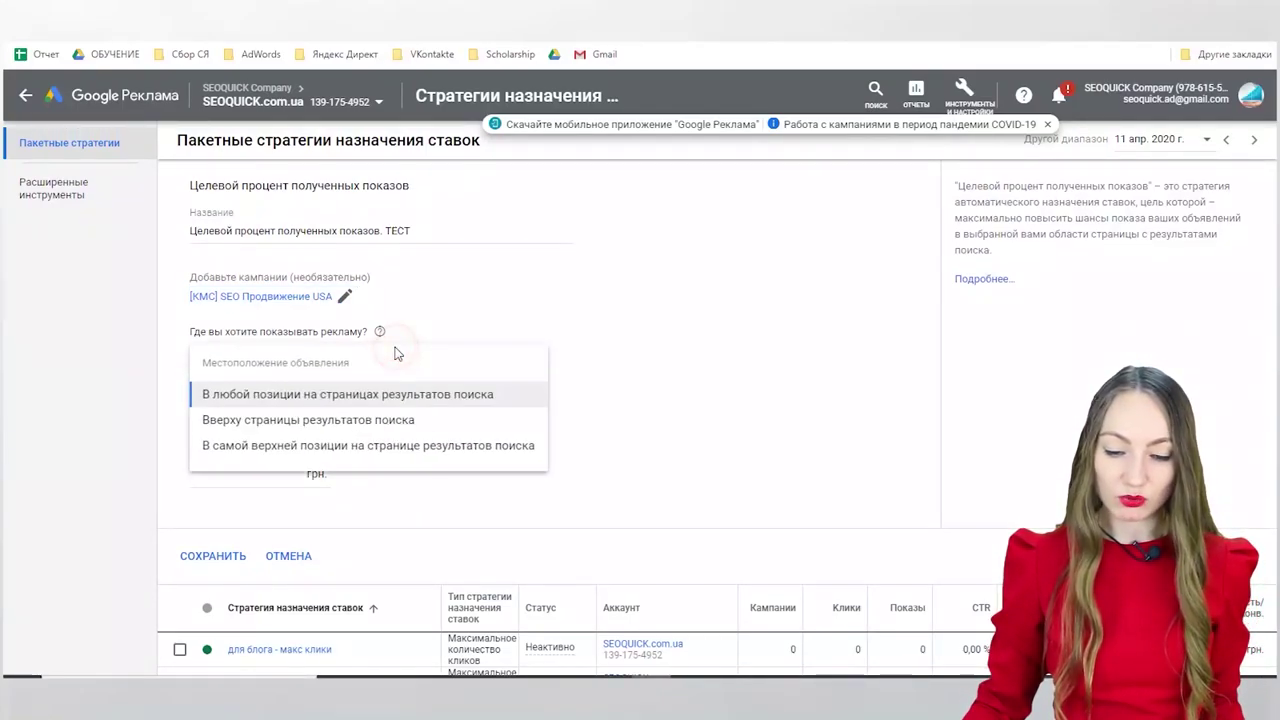
click(383, 445)
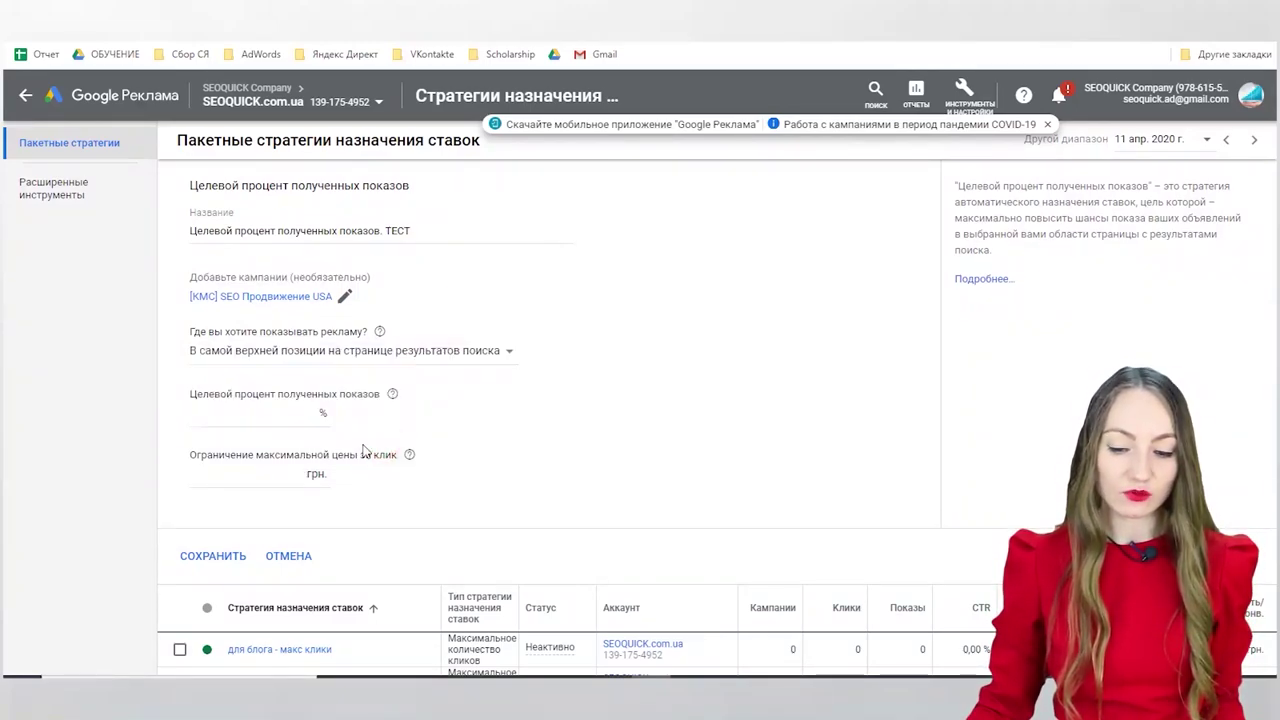
Step: Enter a target impression share of 80 % and a maximum click price limit of 5 грн., and discard the strategy
mouse_move(393, 396)
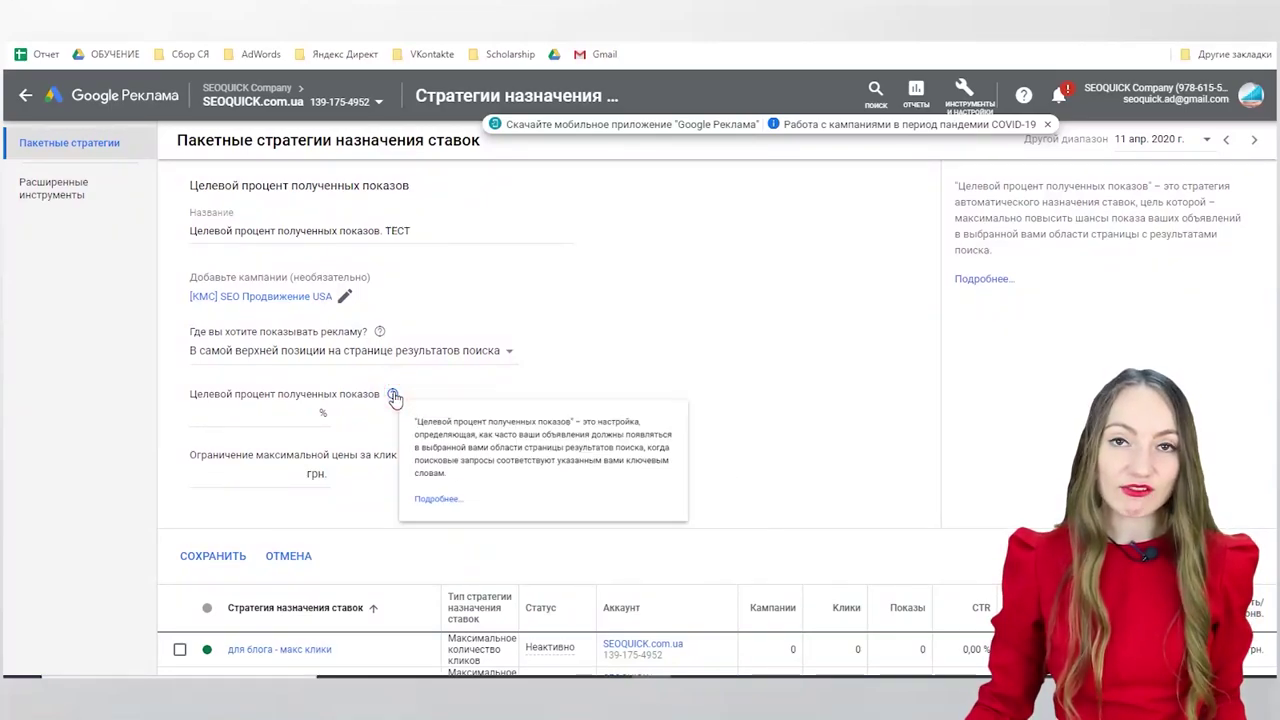
click(393, 396)
click(393, 396)
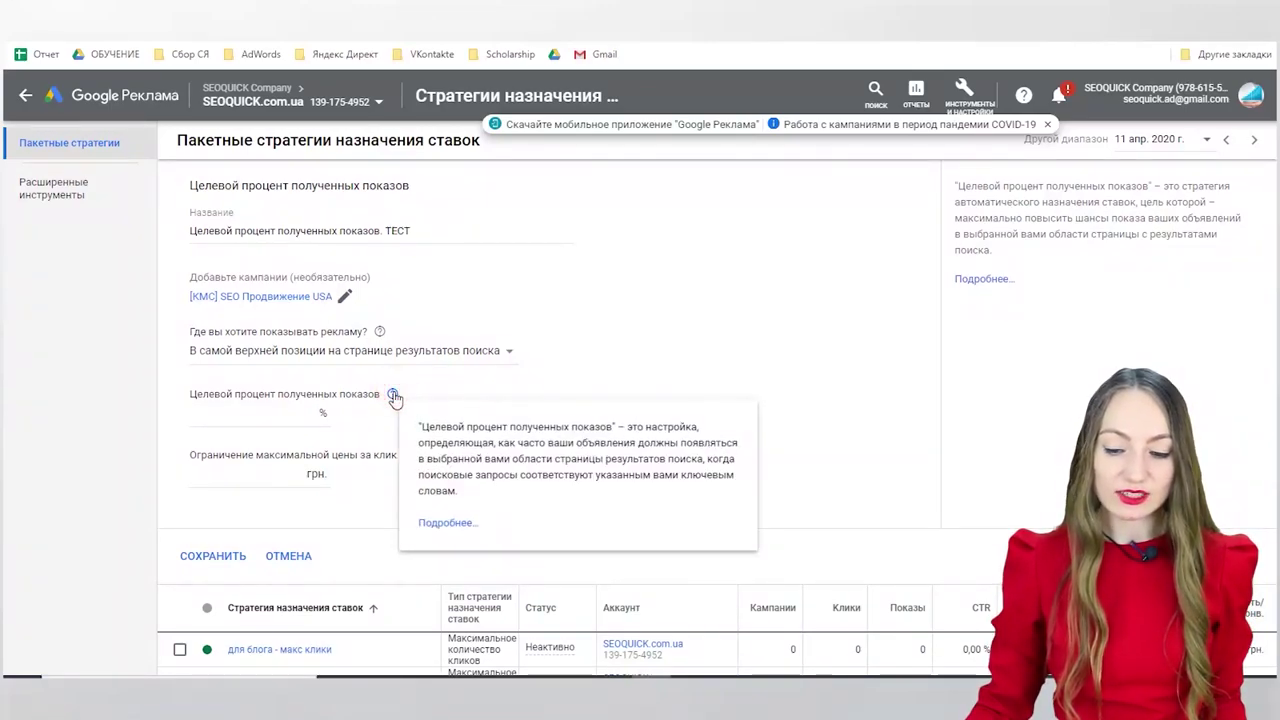
click(242, 417)
text(80)
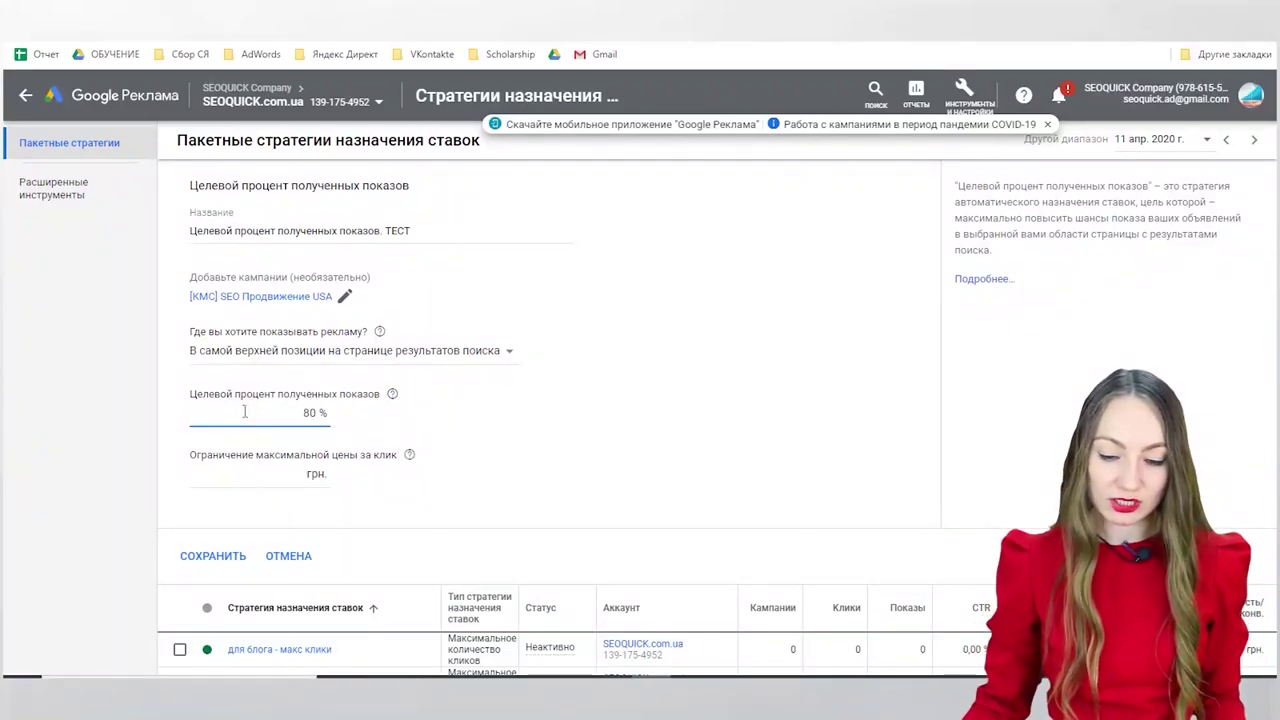
click(269, 468)
text(5)
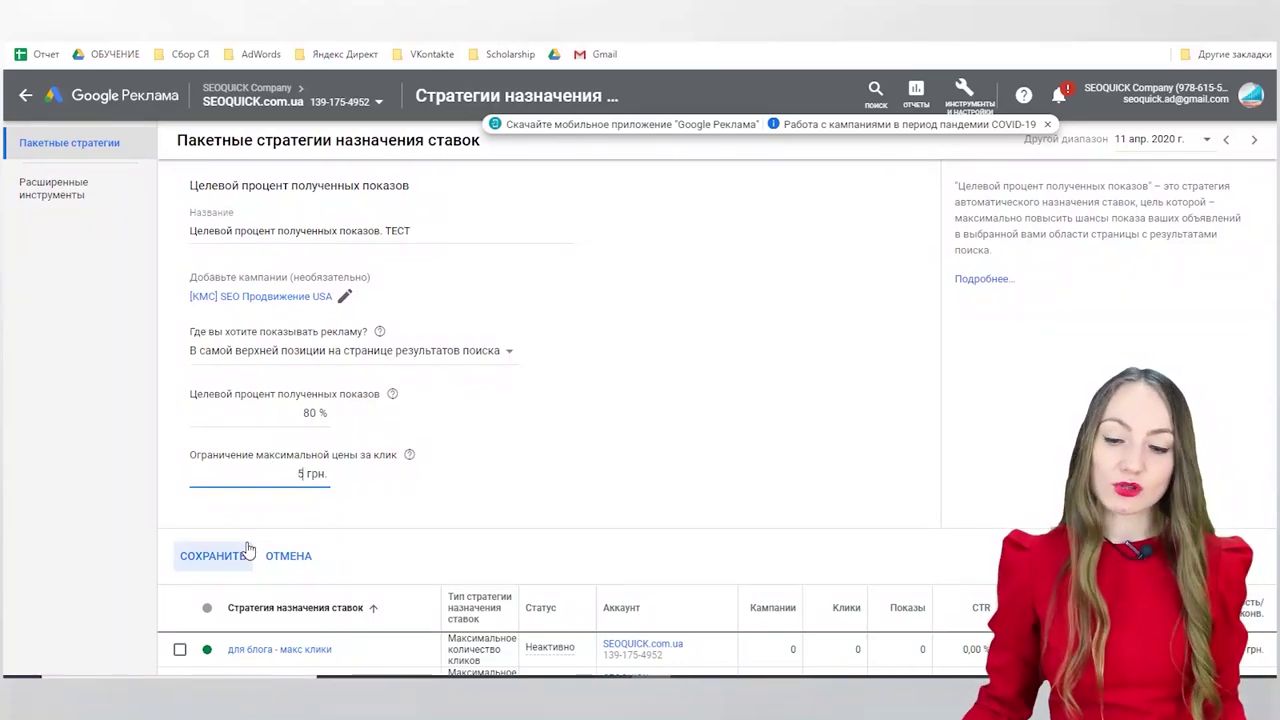
click(287, 555)
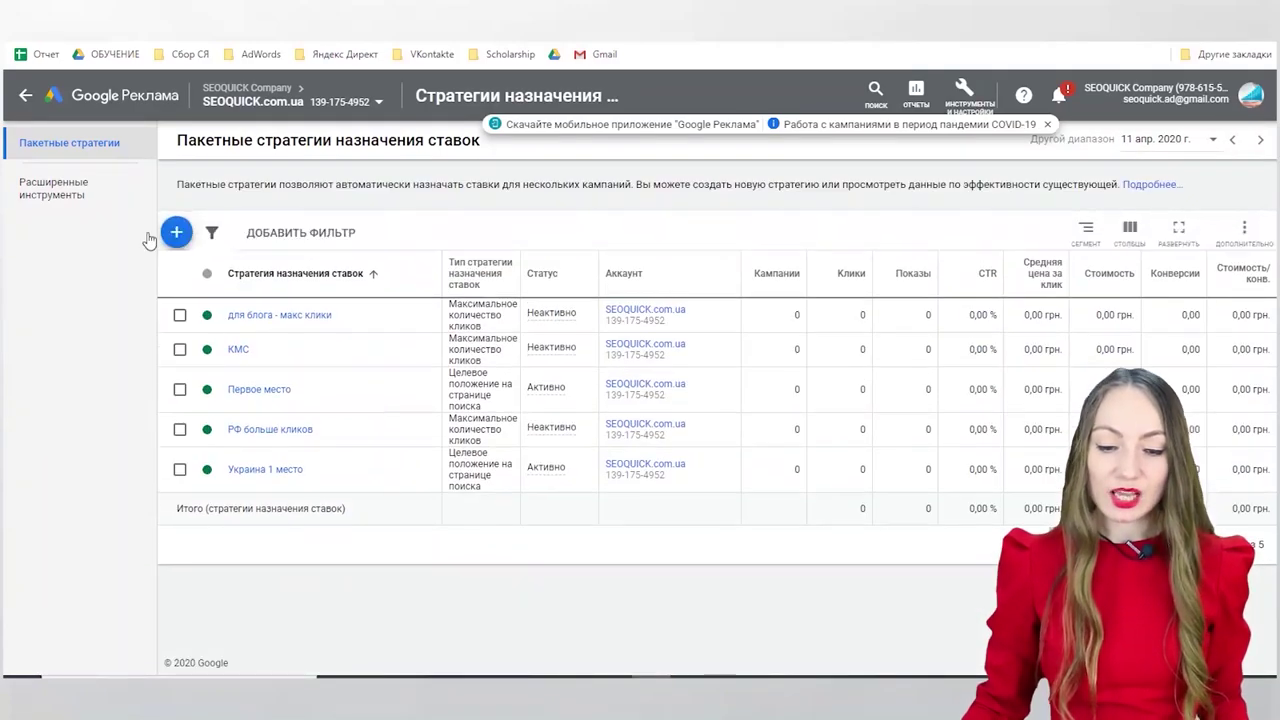
Step: Start a seasonal adjustment from the advanced bidding tools and limit its campaign types to "Поисковая сеть"
click(71, 193)
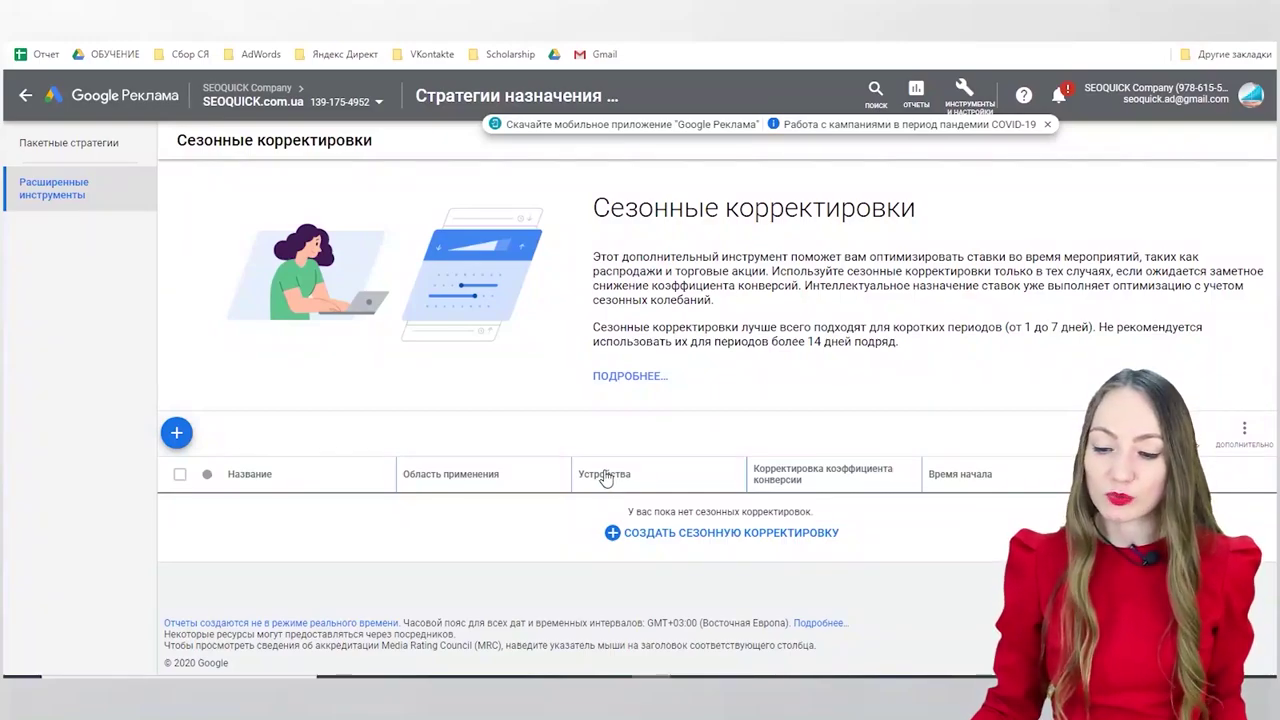
click(648, 534)
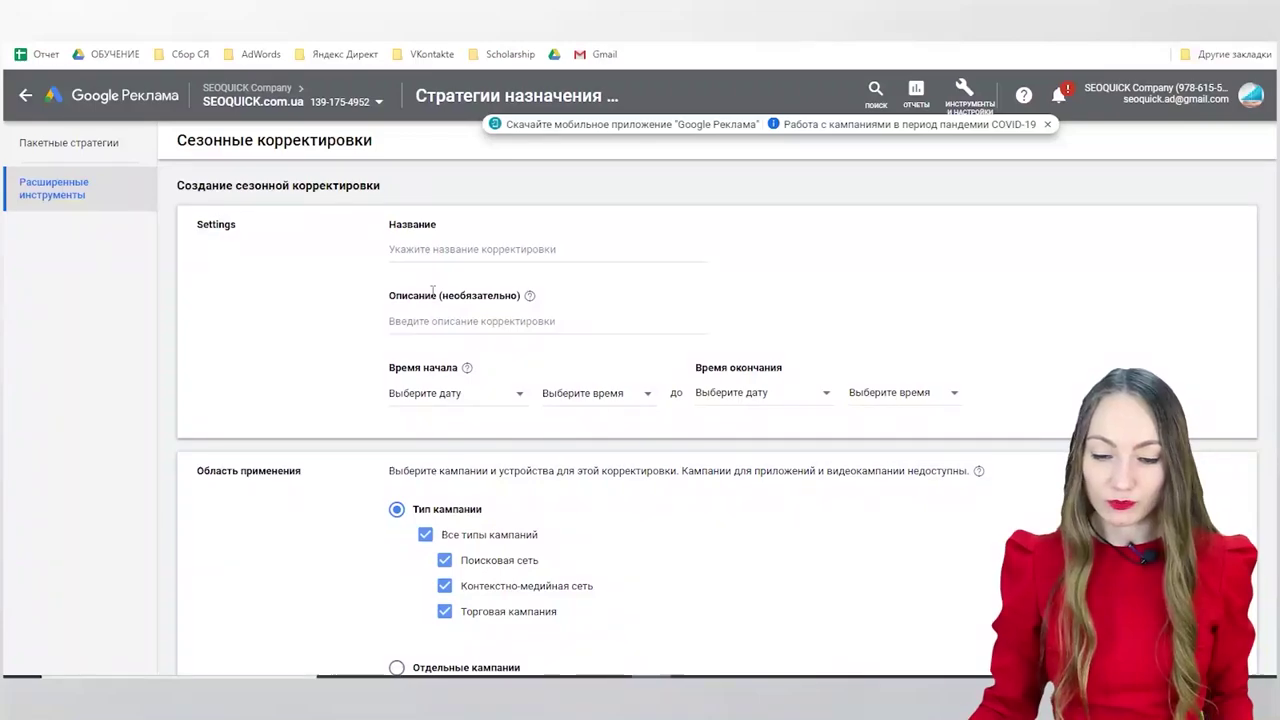
scroll(702, 495, down, 1)
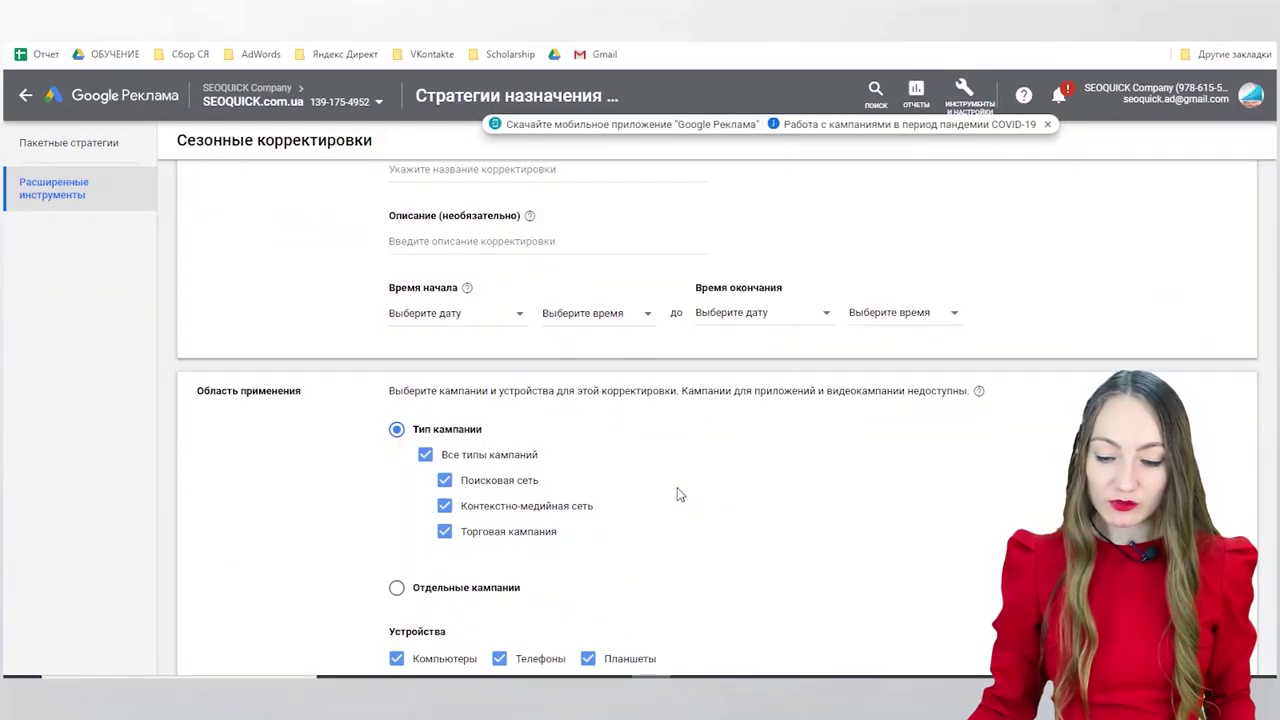
click(470, 506)
click(472, 531)
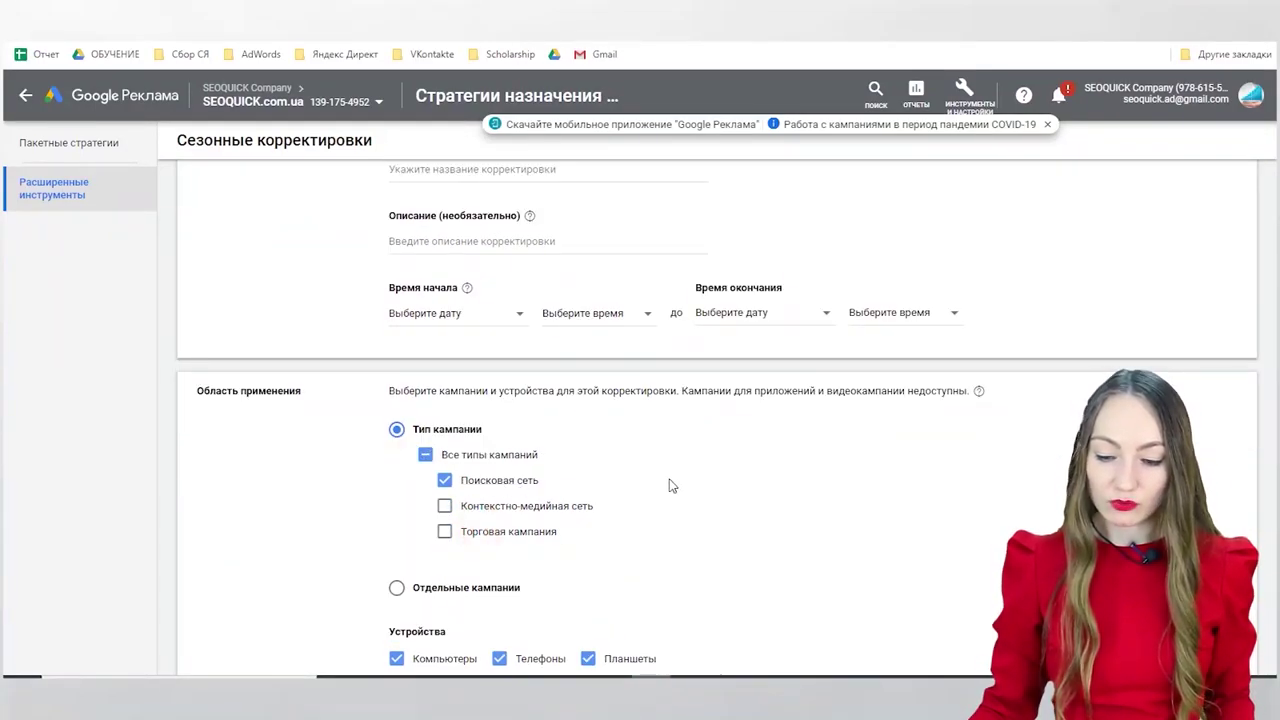
click(505, 455)
click(503, 482)
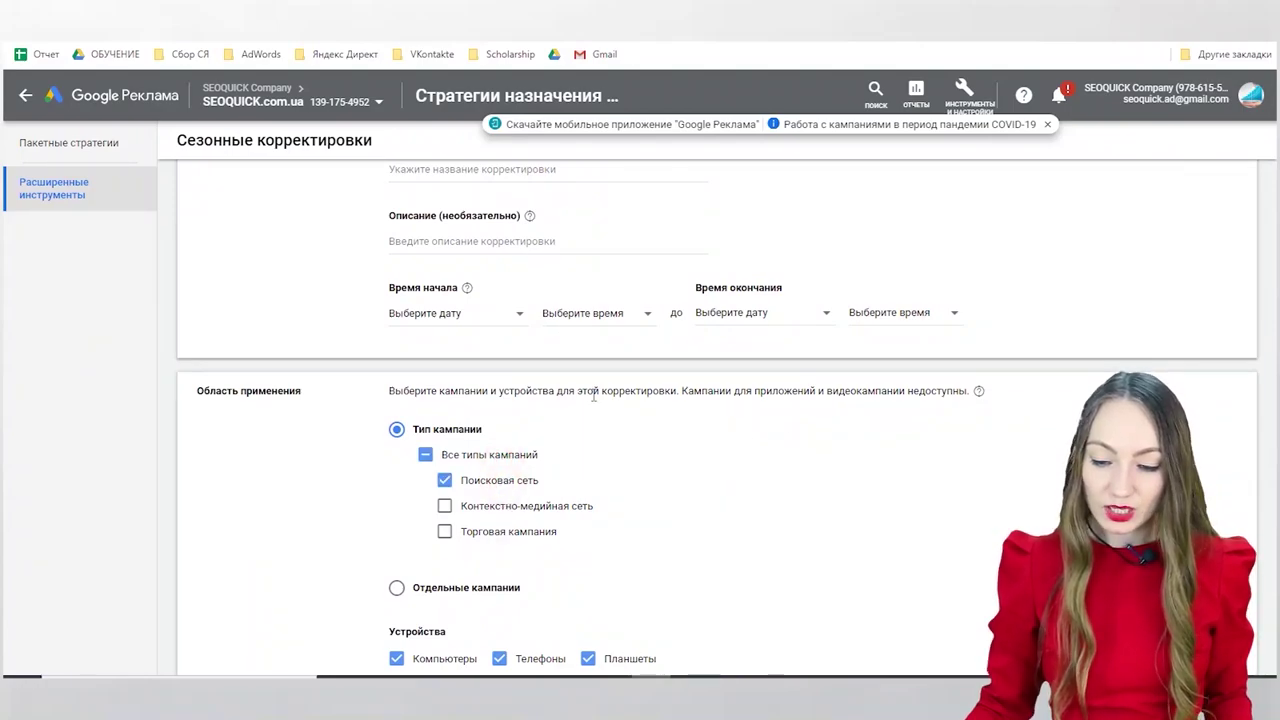
Step: Set the seasonal adjustment's start to 1 September 2020 at 07:00
scroll(590, 410, up, 1)
click(484, 403)
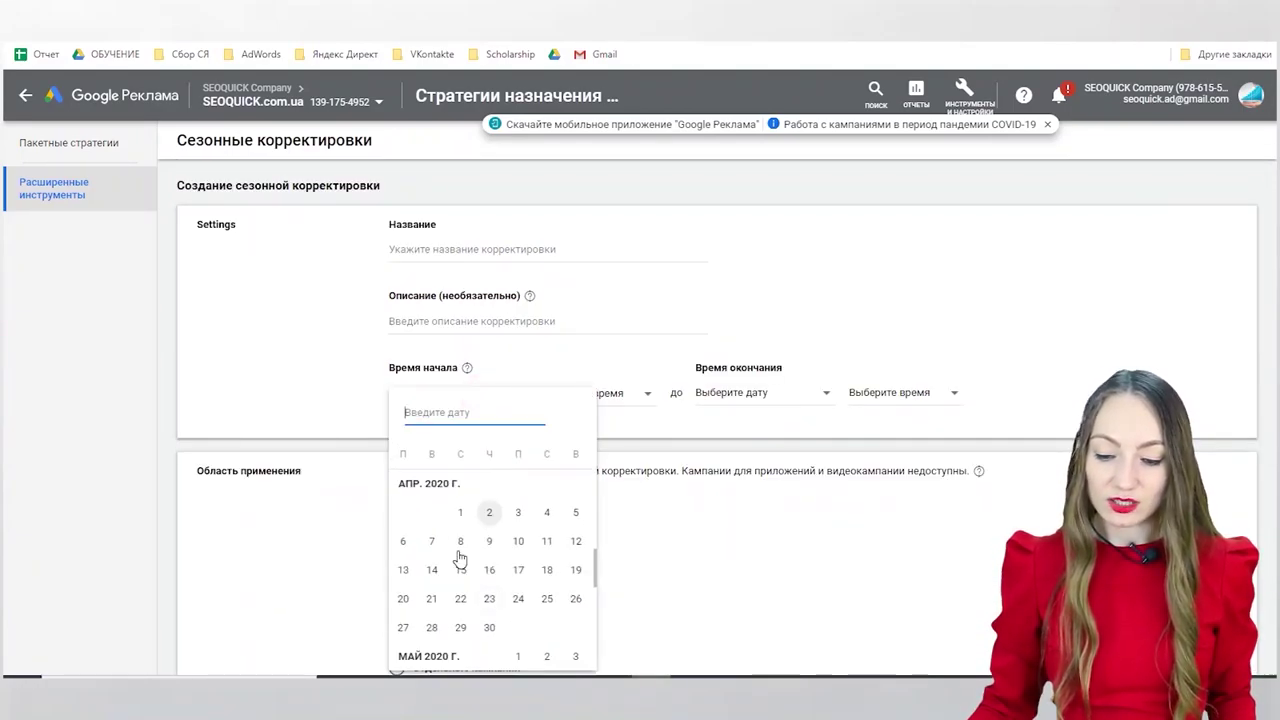
scroll(460, 555, down, 10)
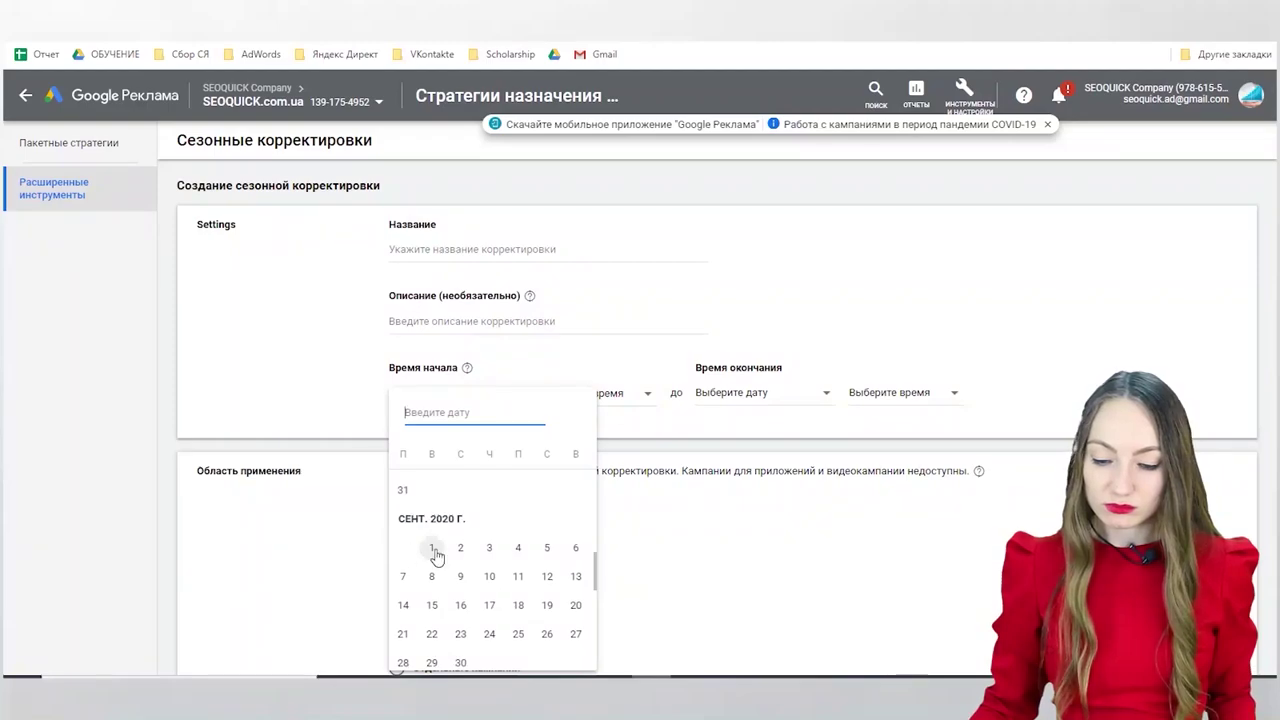
scroll(432, 555, down, 4)
scroll(434, 560, up, 4)
click(432, 552)
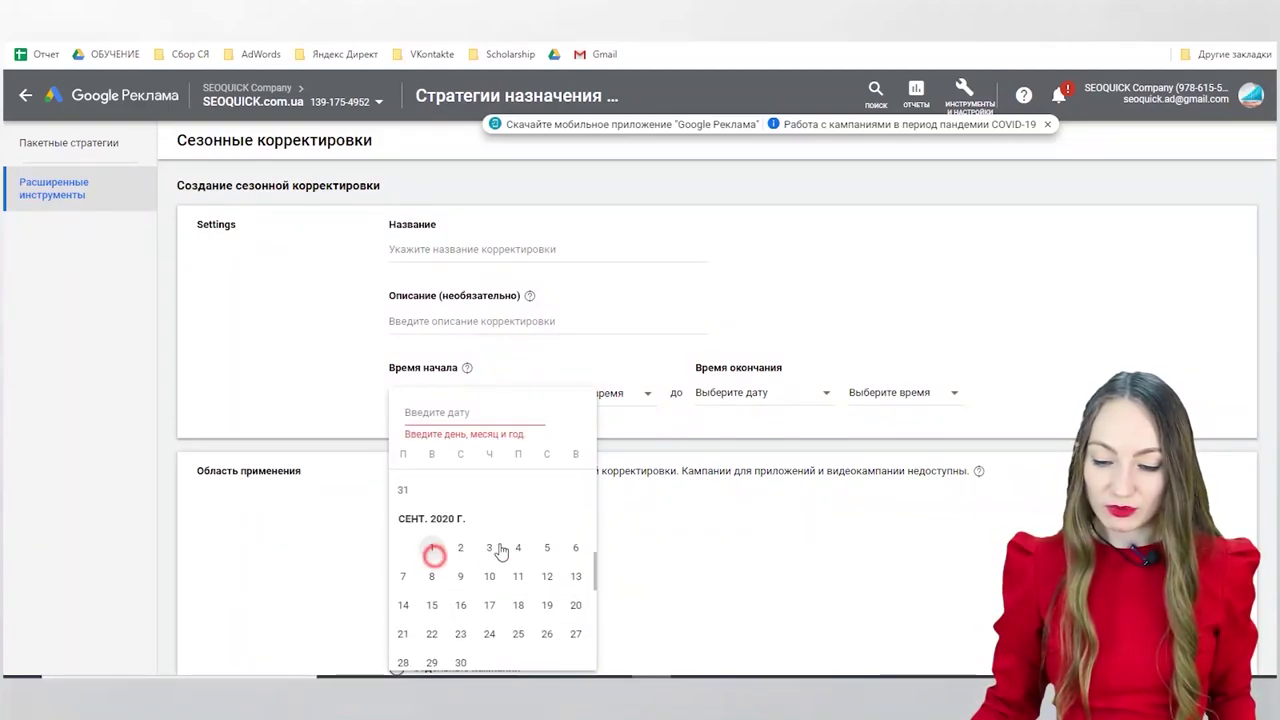
click(584, 396)
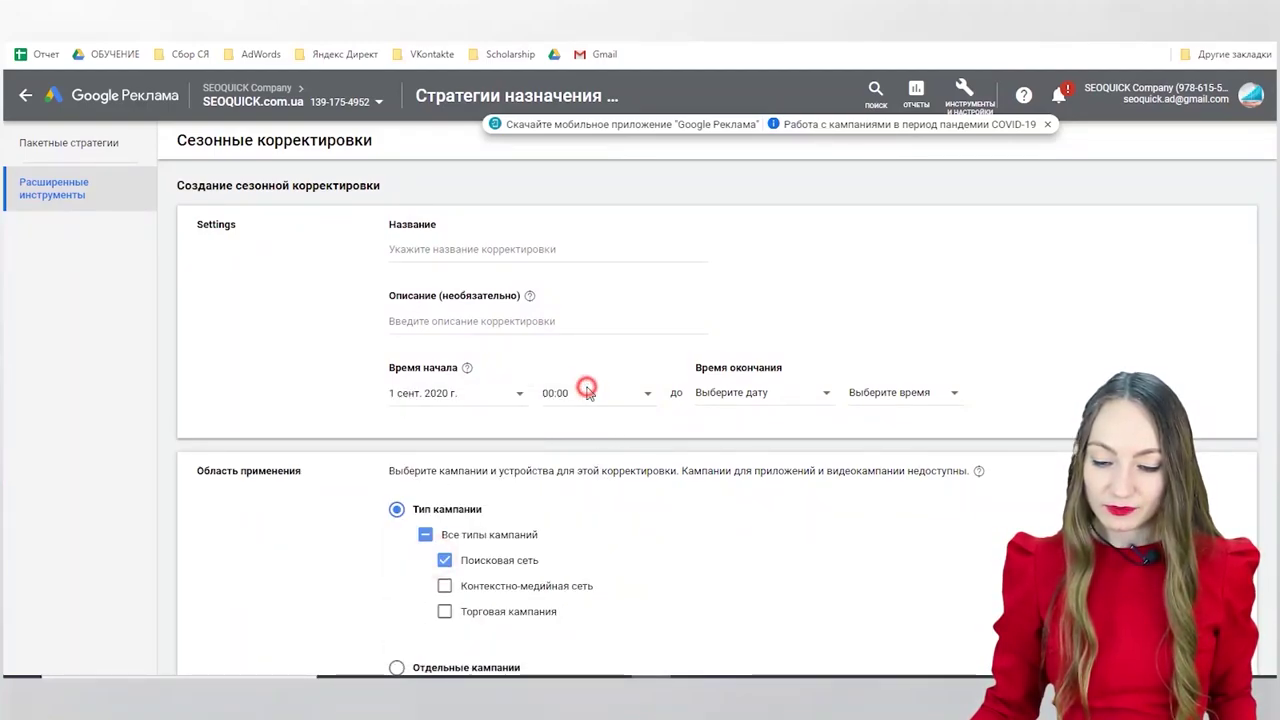
click(647, 394)
click(597, 340)
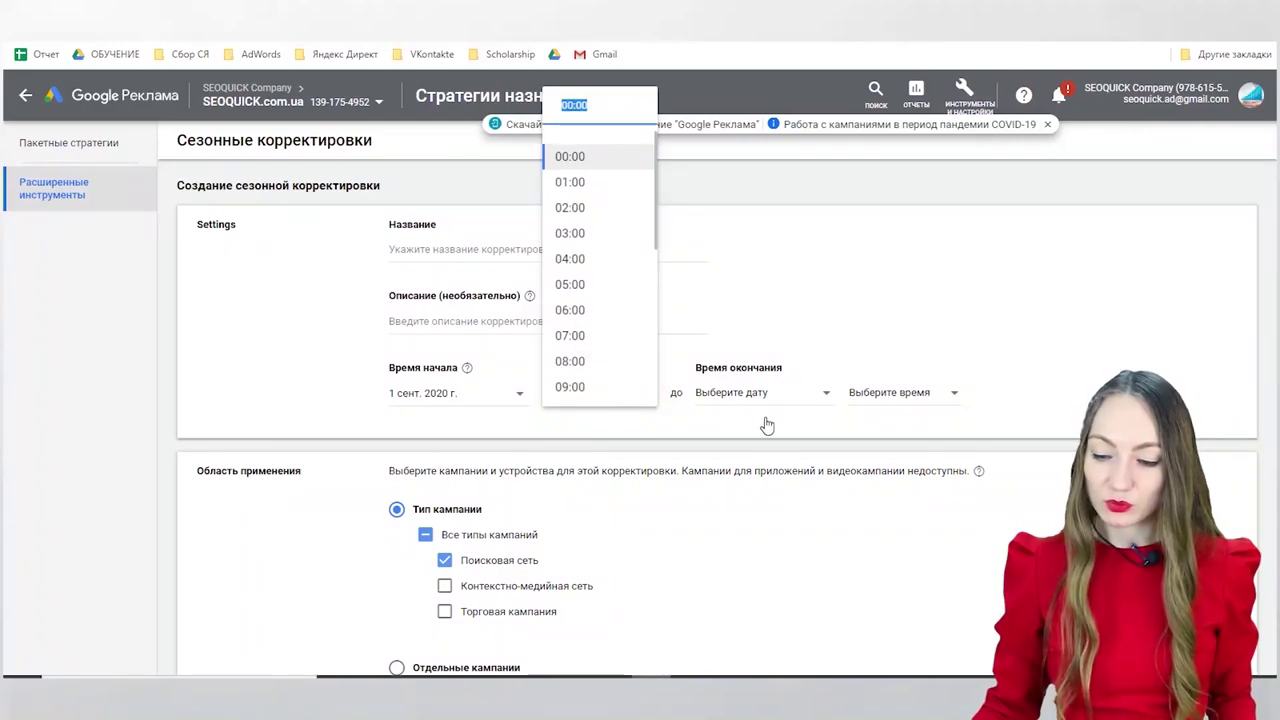
Step: Set the seasonal adjustment's end to 3 September 2020 at 12:00
click(748, 400)
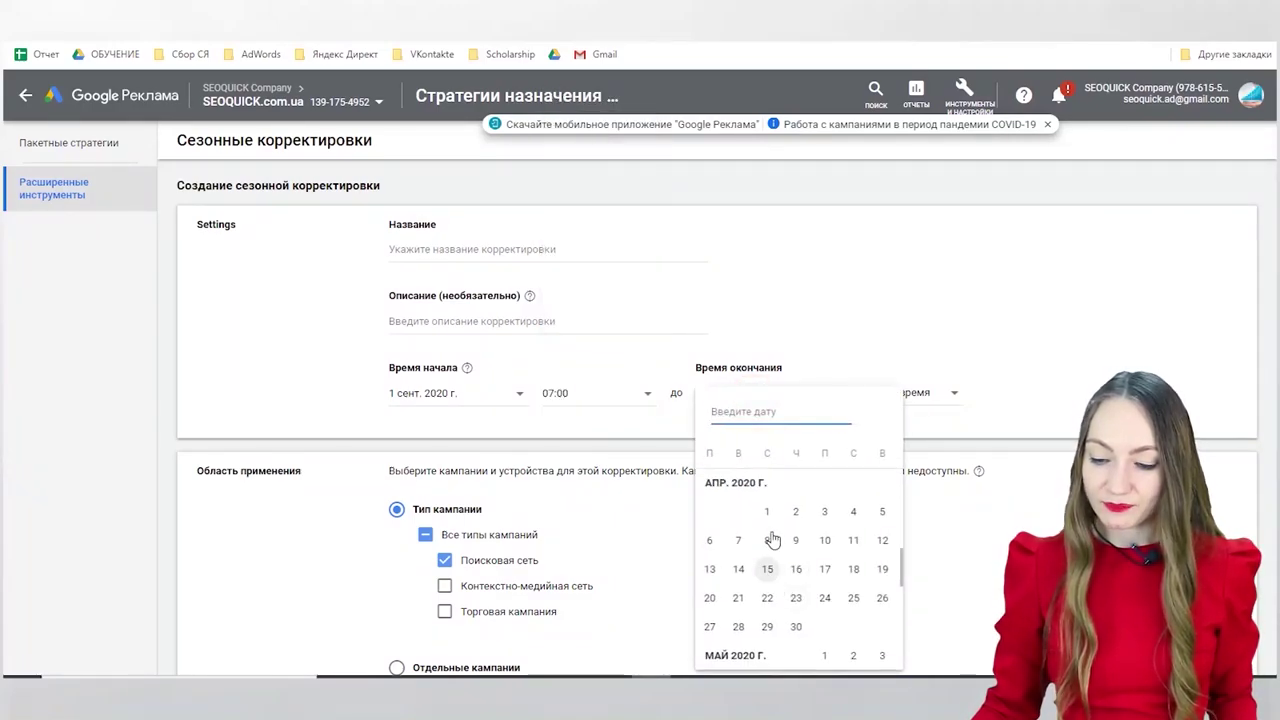
scroll(772, 534, down, 4)
scroll(774, 535, down, 6)
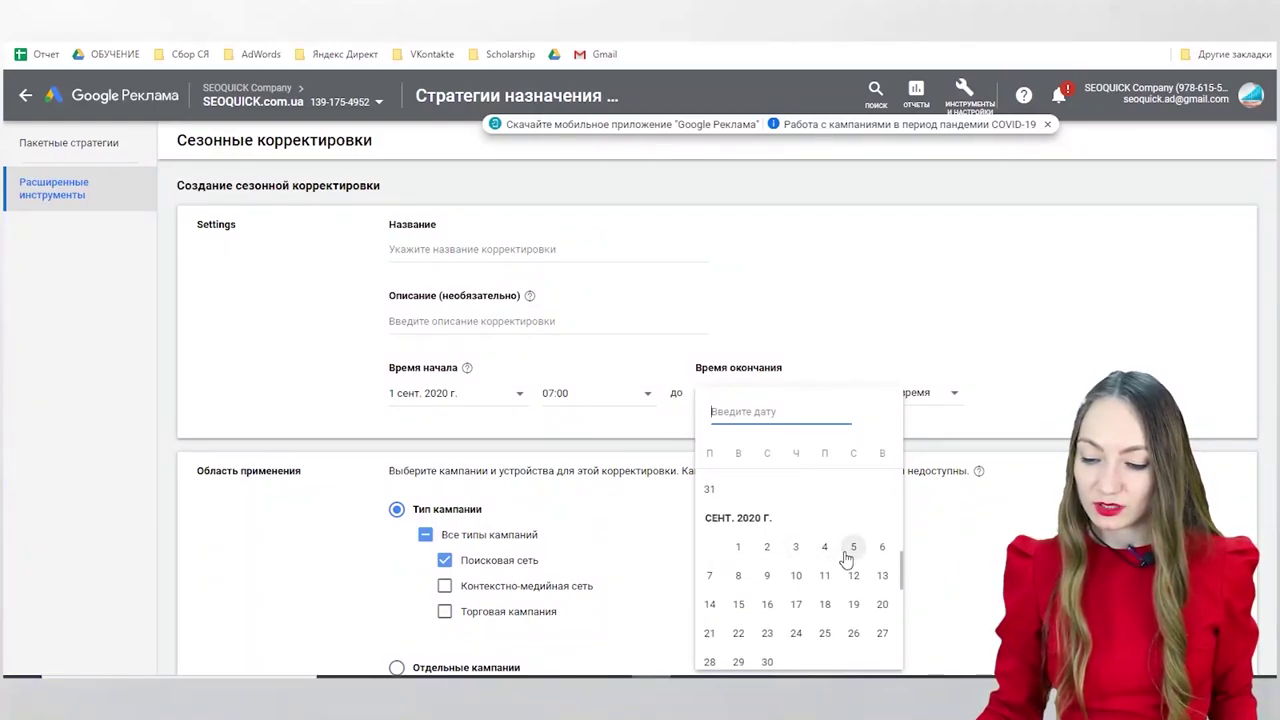
click(796, 547)
click(916, 397)
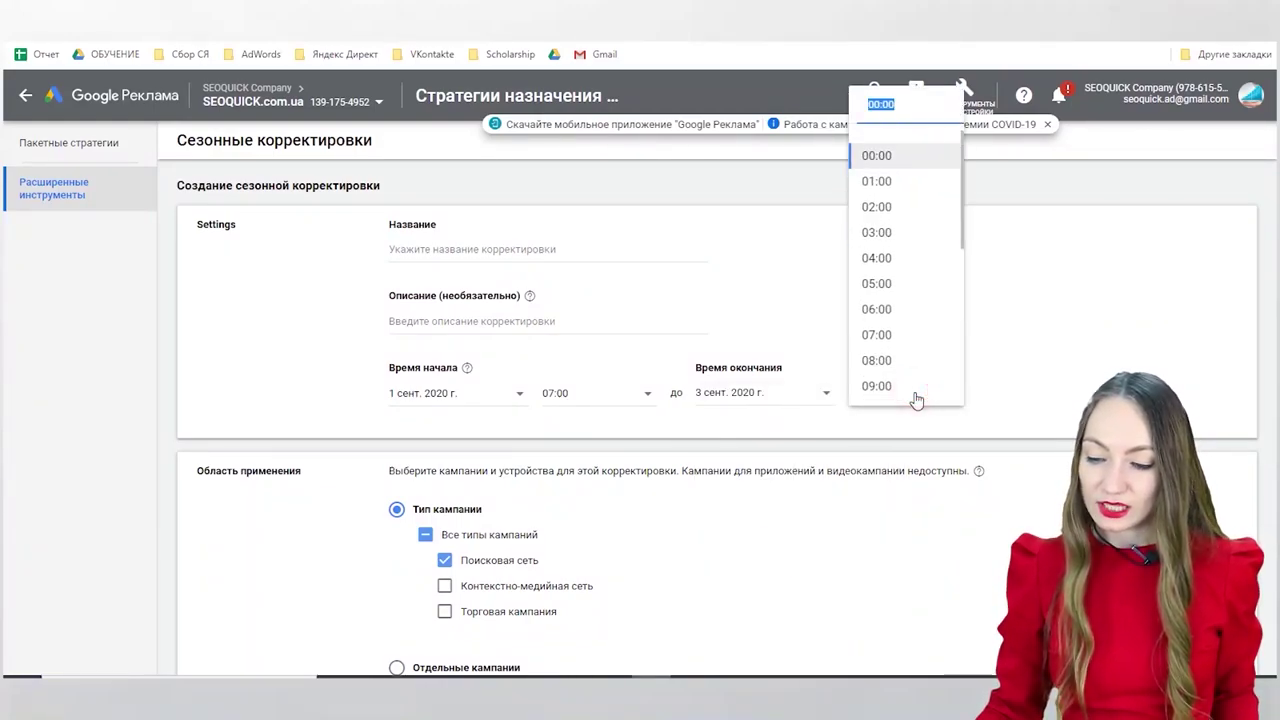
scroll(882, 340, down, 2)
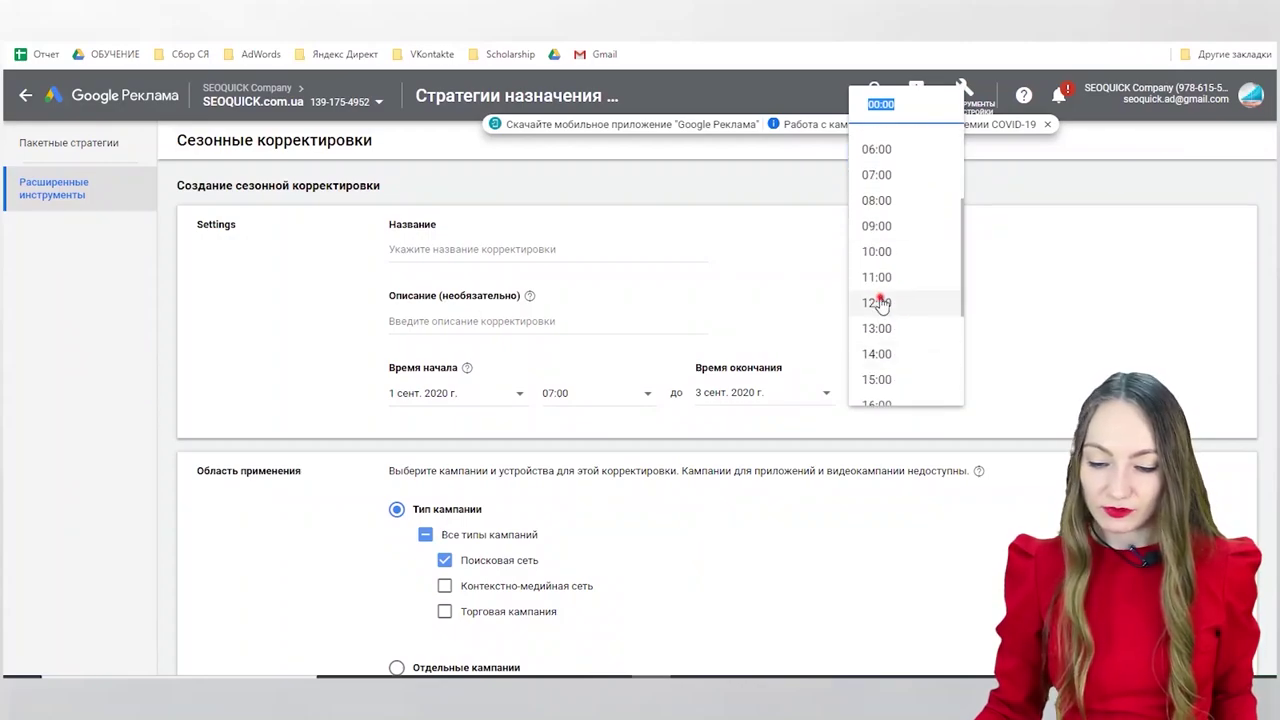
click(878, 304)
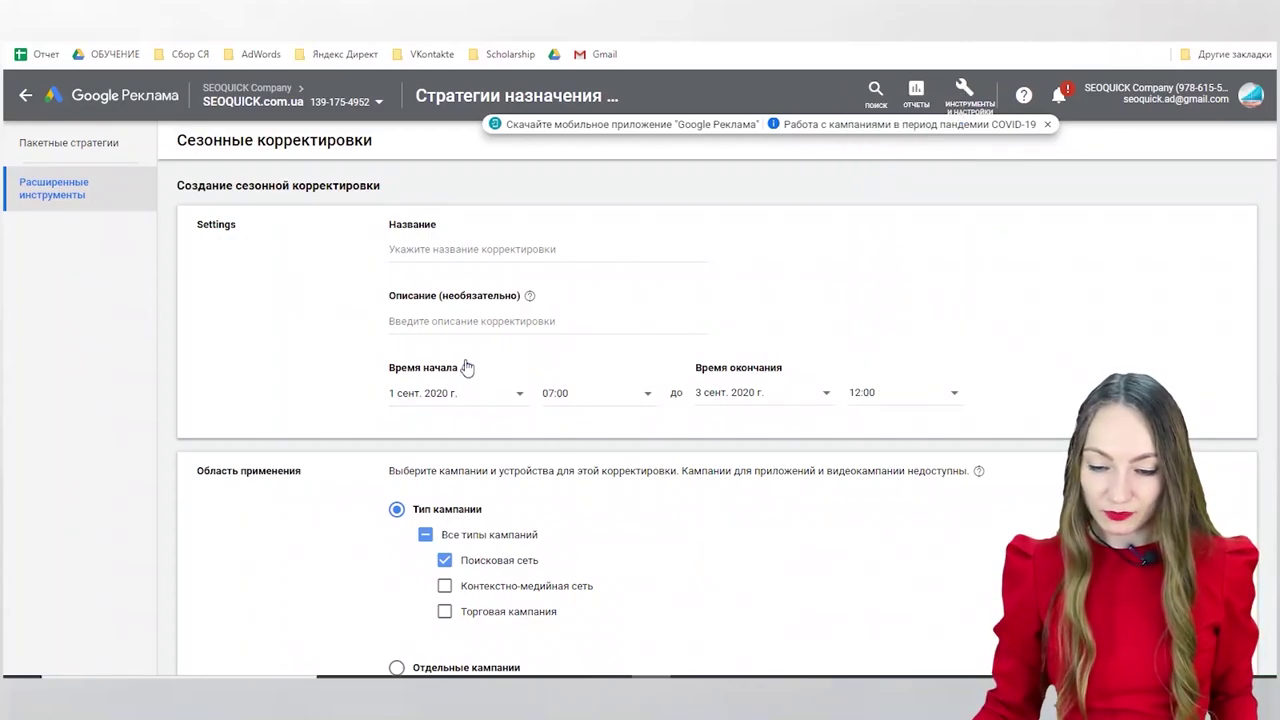
Step: Describe the seasonal adjustment as "1 сентября для школьников" and name it "1 сентября"
click(508, 323)
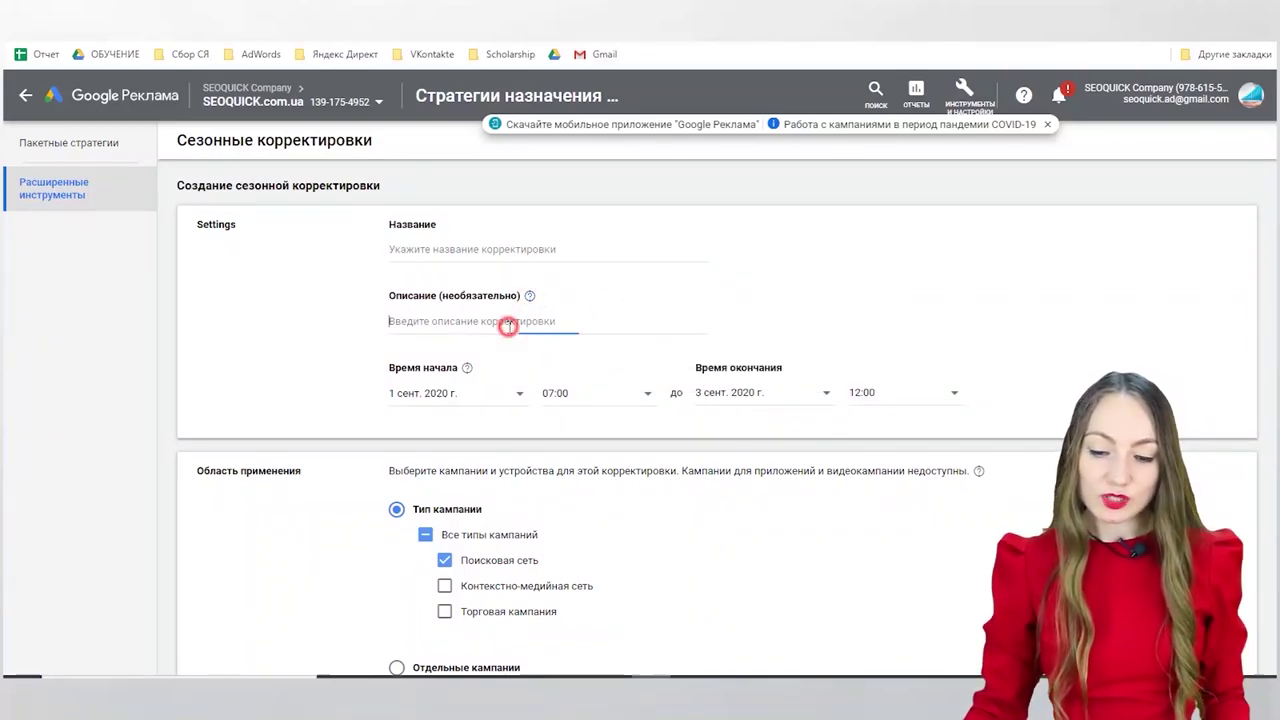
text(1)
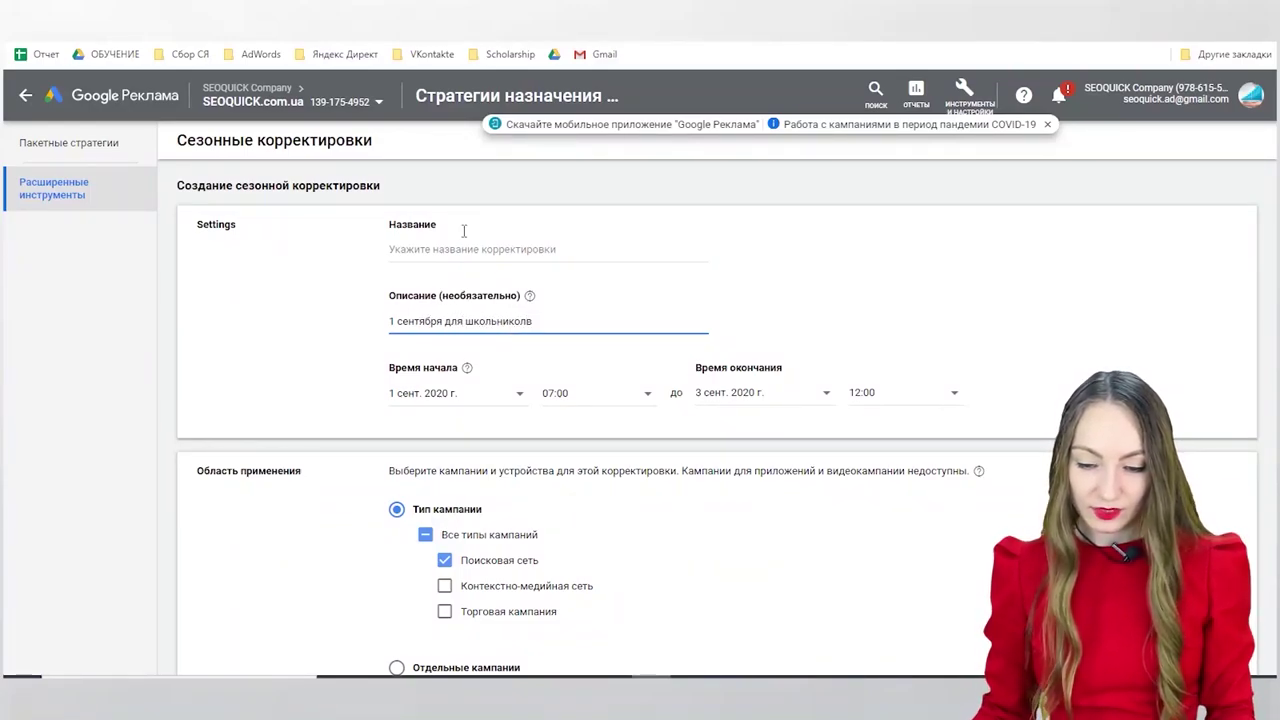
text( сентября для школьниколв)
key(Left)
key(BackSpace)
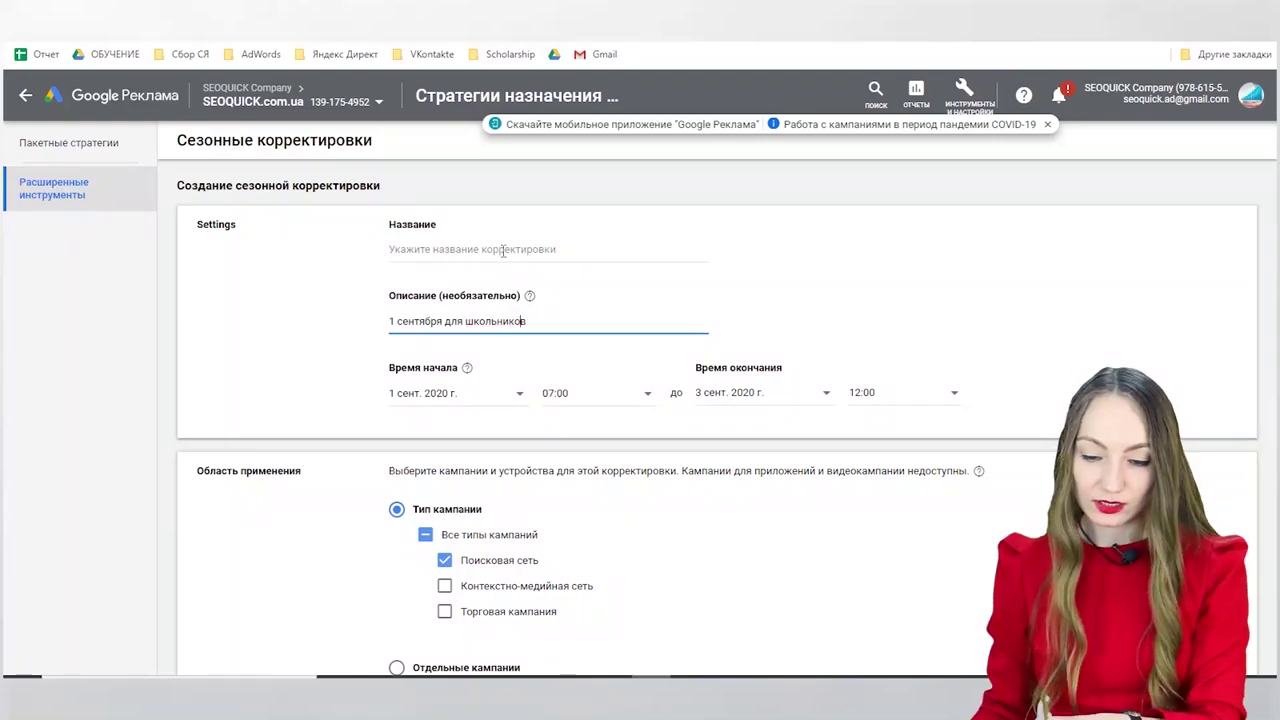
click(503, 251)
text(1 сентября)
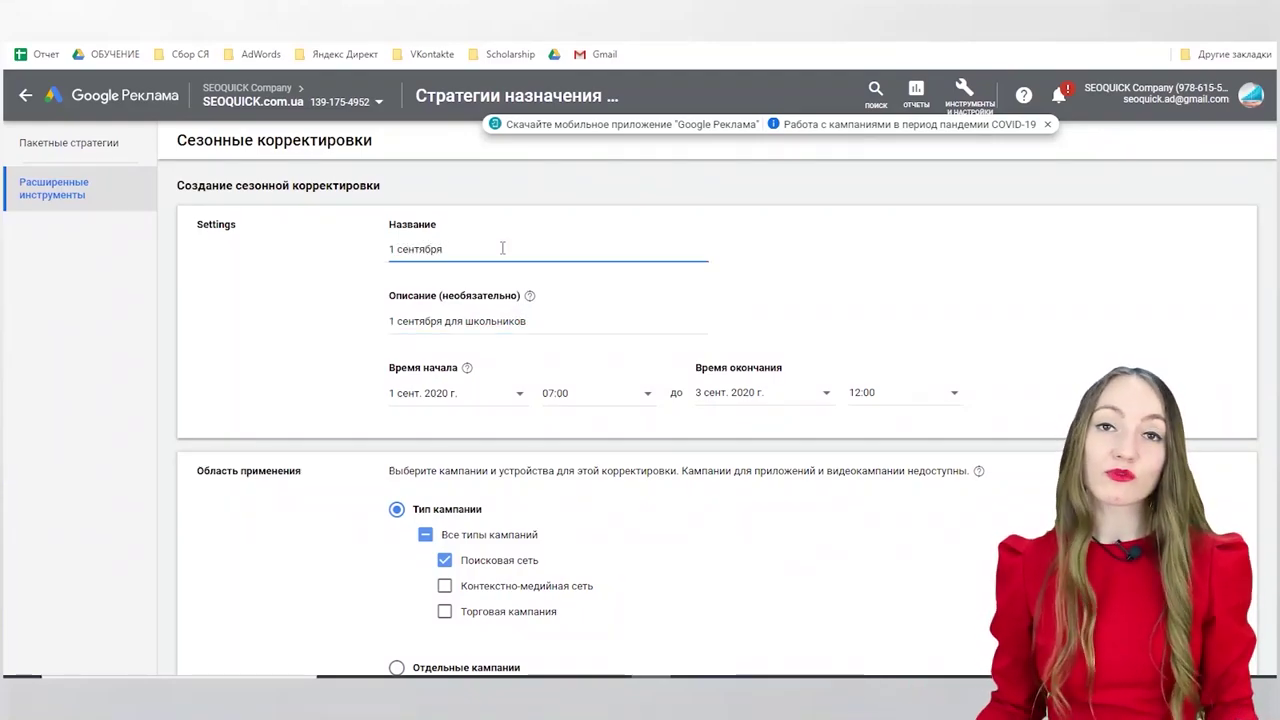
Step: Switch the adjustment's scope to individual campaigns, browse the campaigns available for selection, and cancel the selection
scroll(512, 290, down, 1)
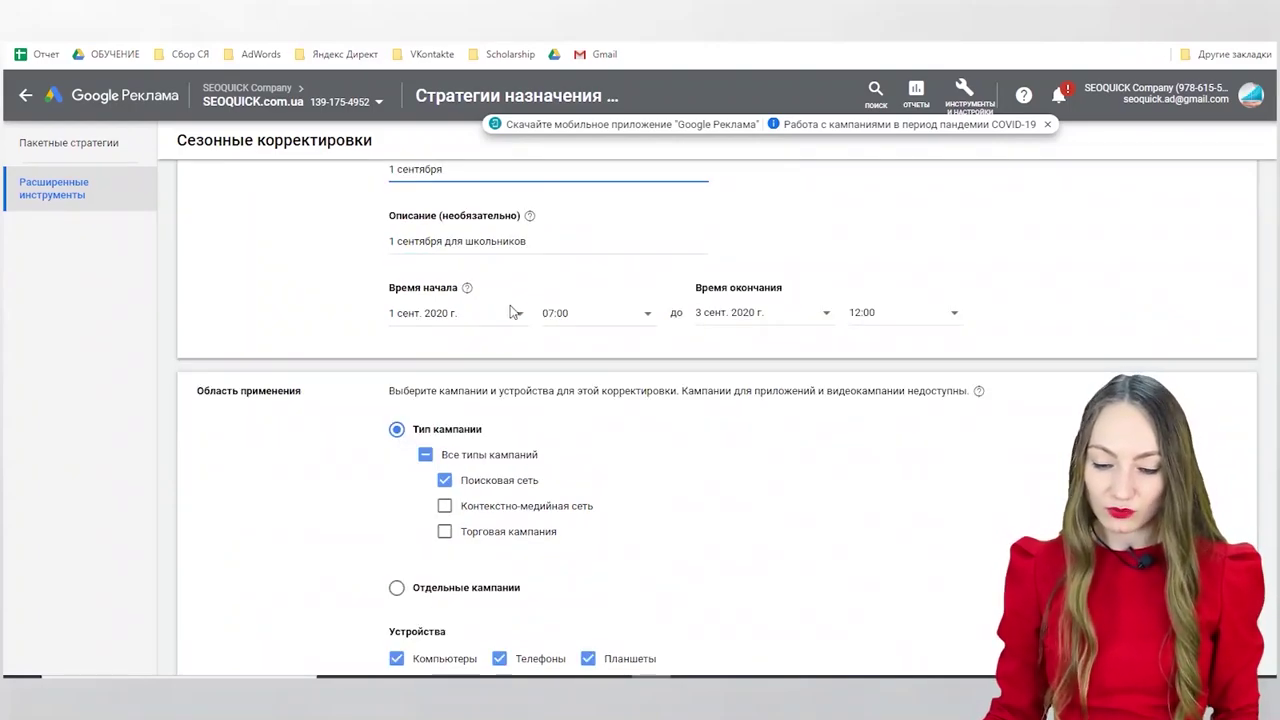
scroll(512, 310, down, 2)
click(396, 430)
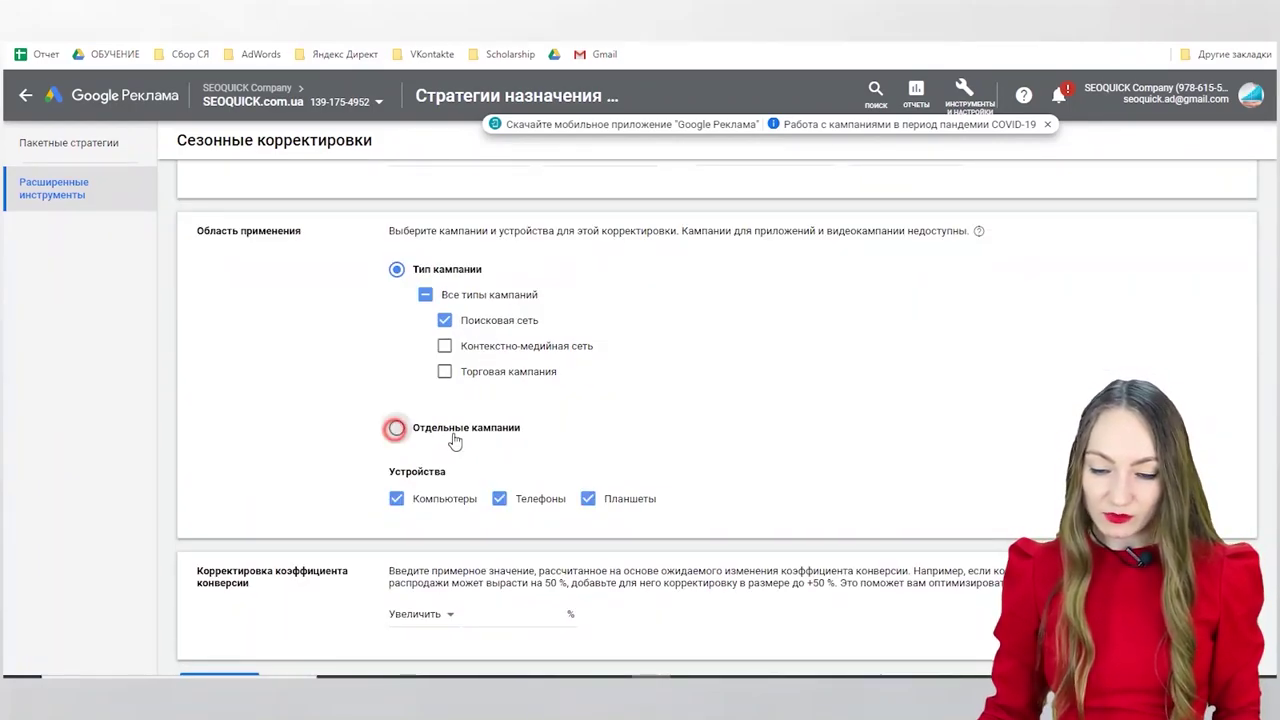
click(482, 332)
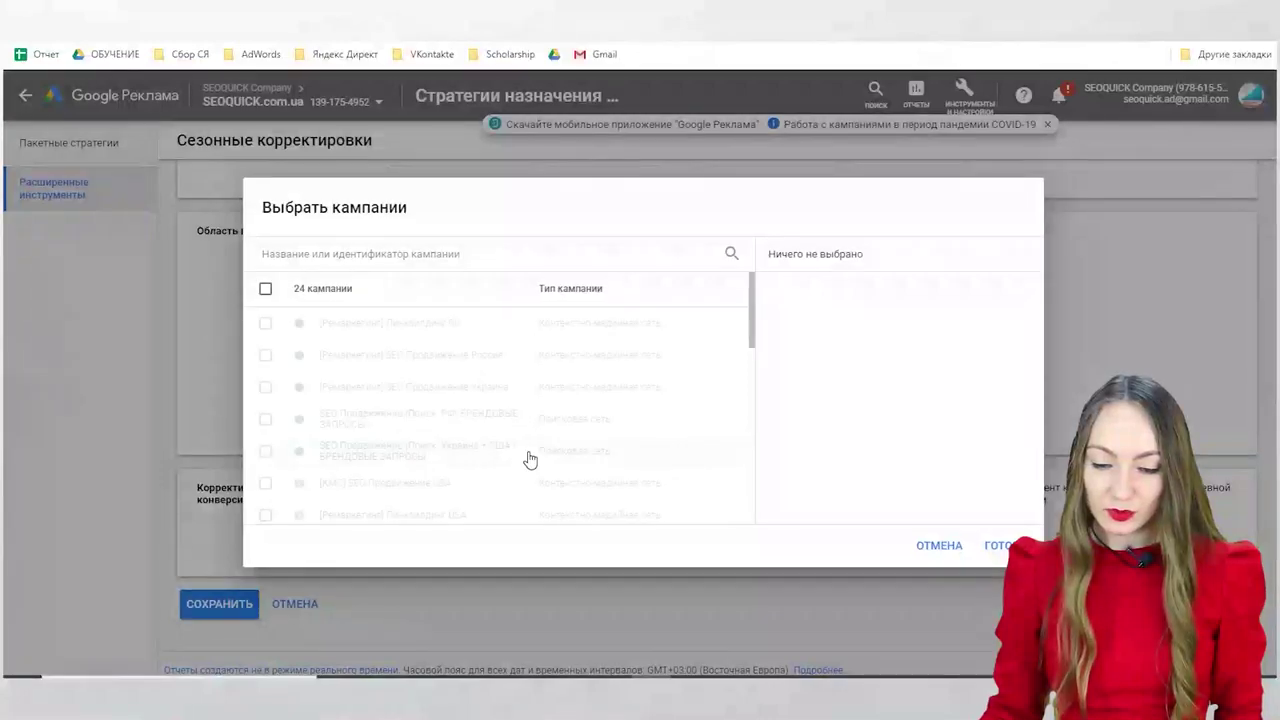
scroll(340, 452, down, 3)
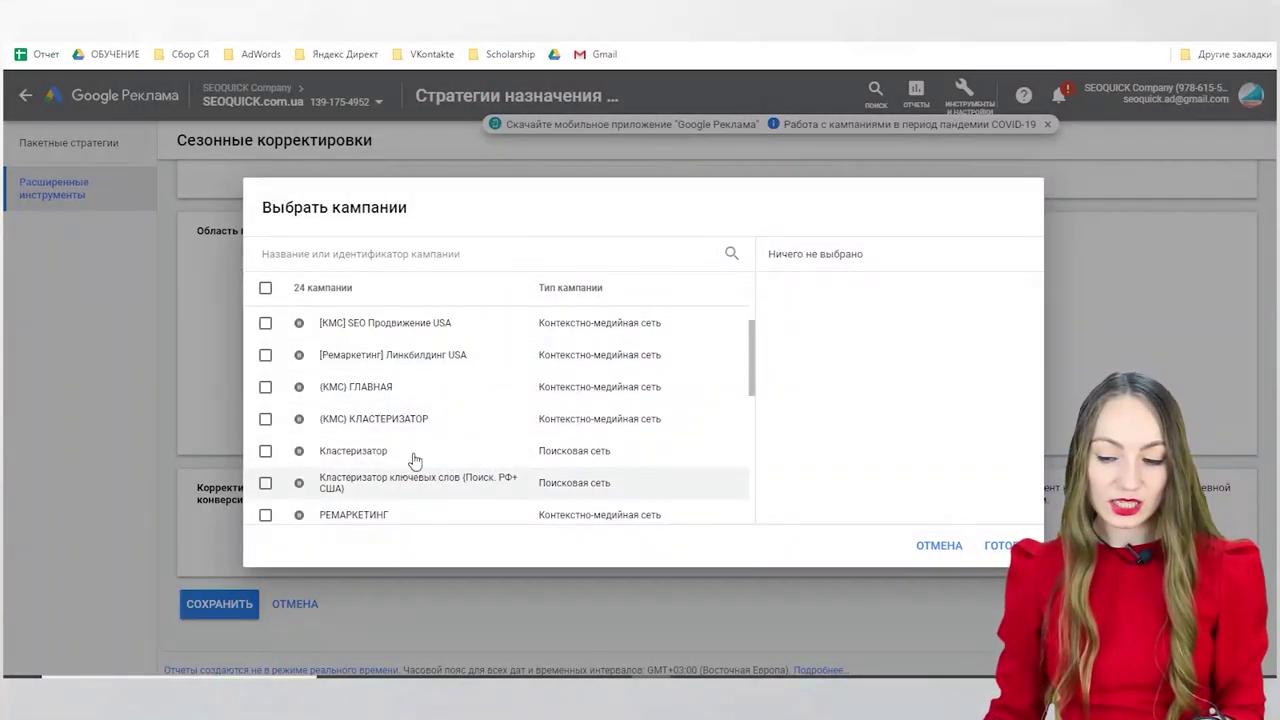
click(920, 545)
Step: Return the adjustment's scope to campaign type and select only "Поисковая сеть"
click(396, 269)
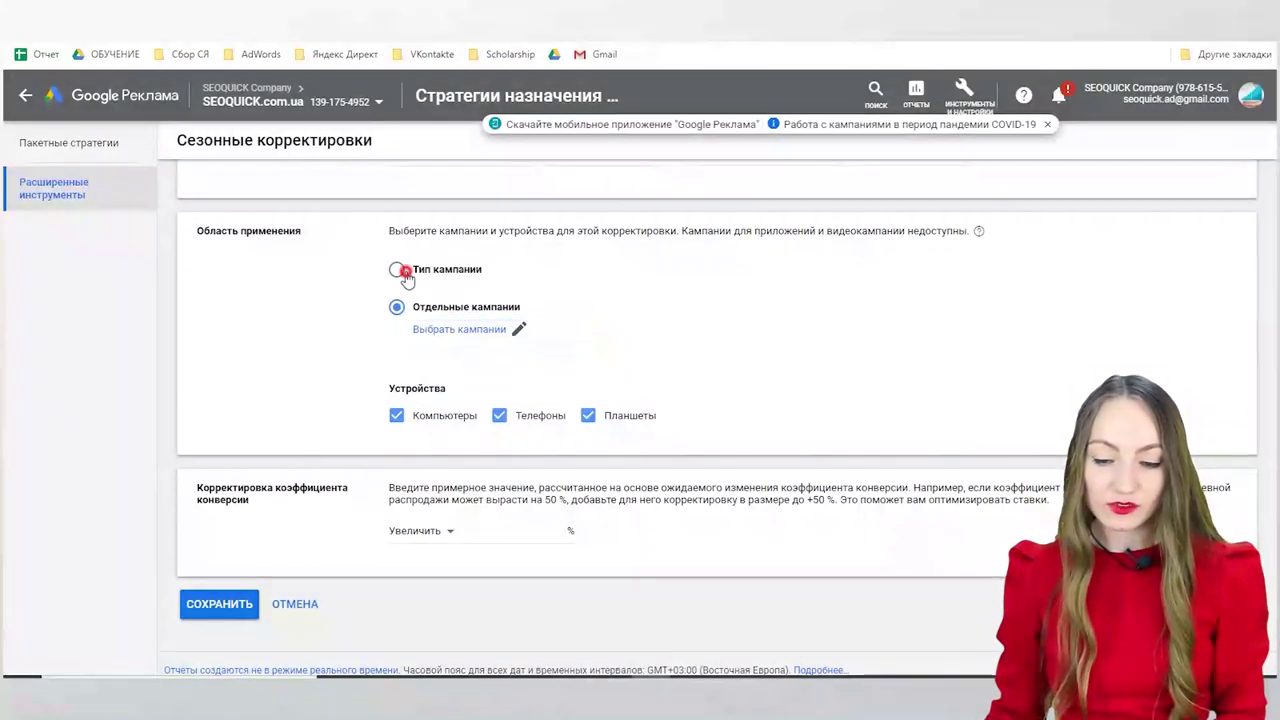
click(504, 326)
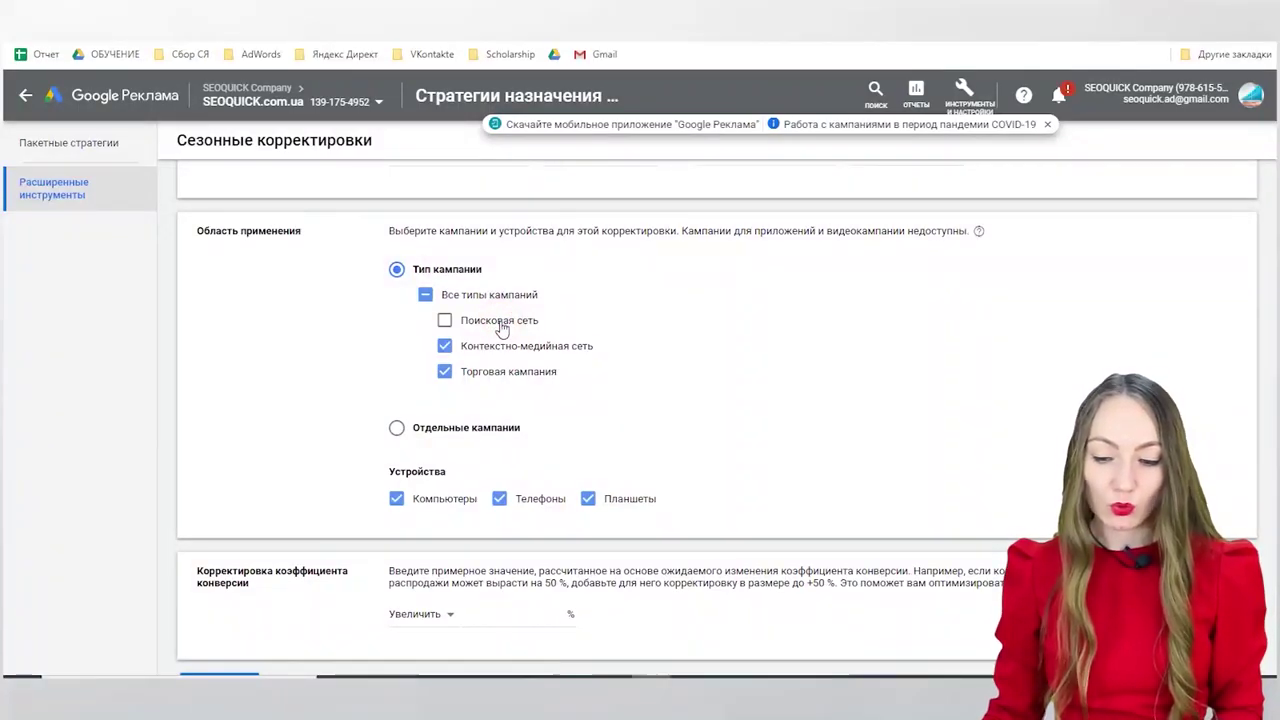
click(477, 370)
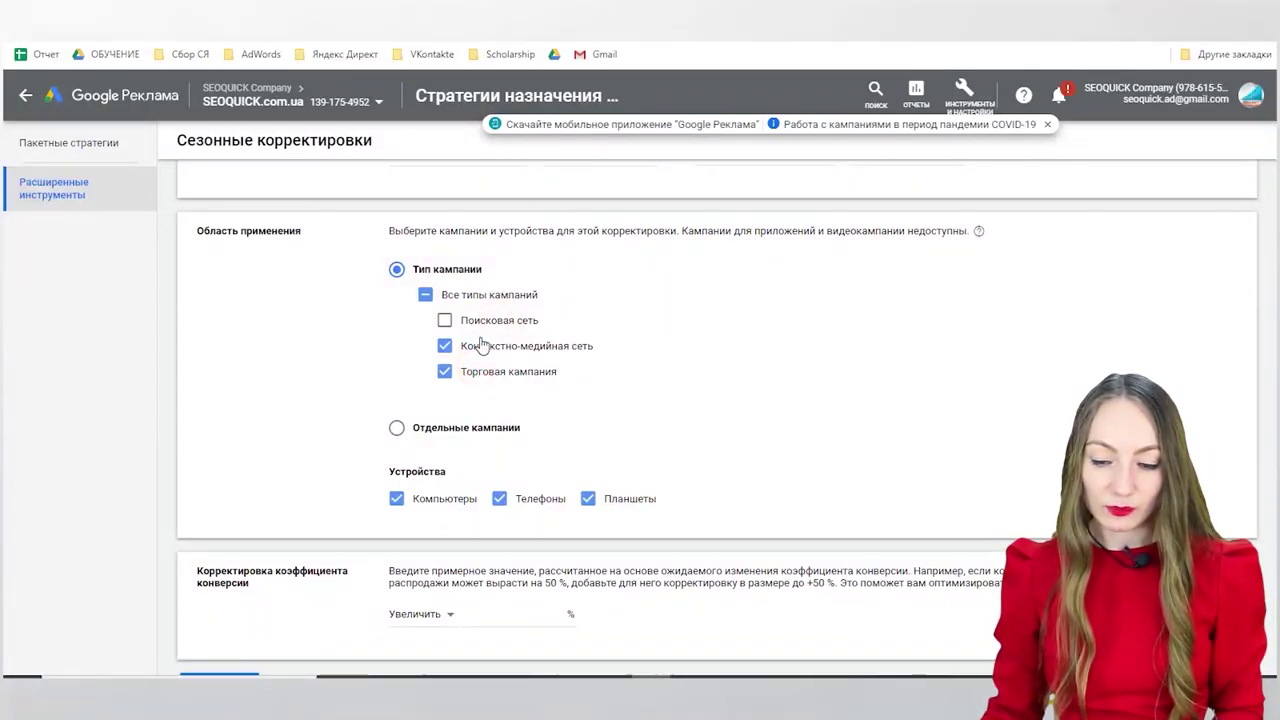
click(447, 346)
click(472, 320)
Step: Set the seasonal adjustment's conversion rate change to an increase of 50 %
scroll(401, 462, down, 3)
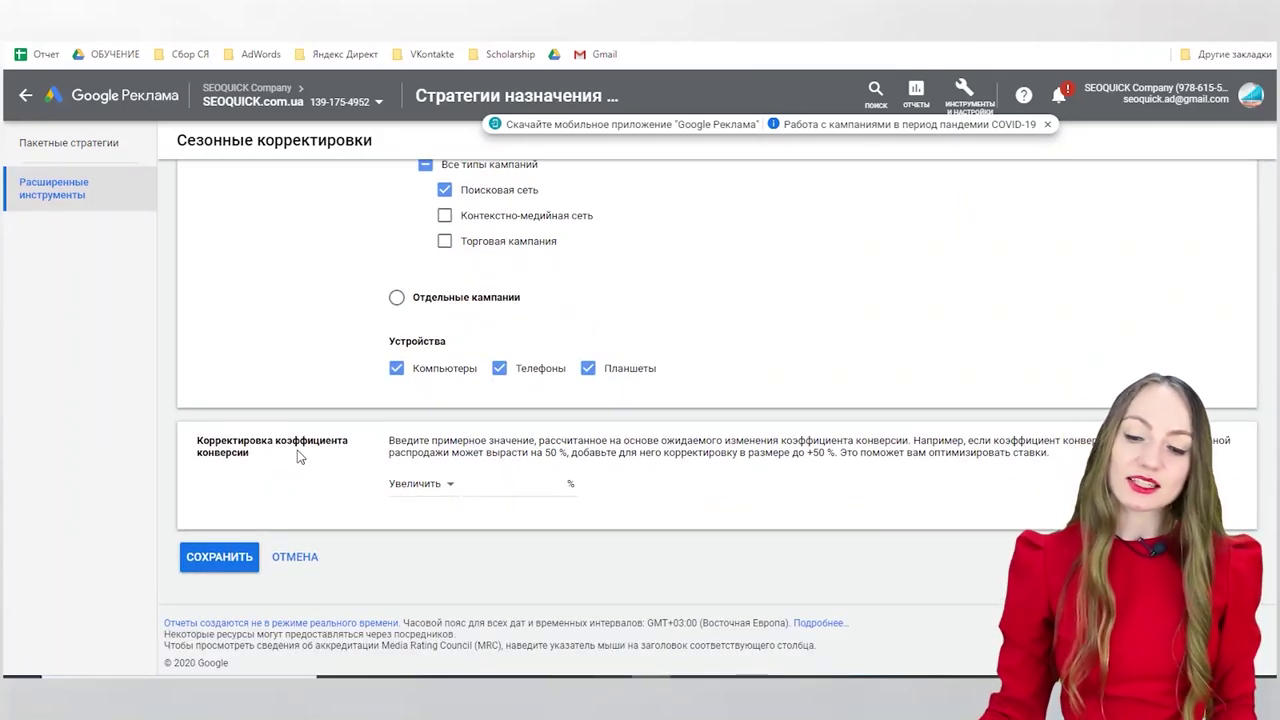
scroll(304, 463, up, 3)
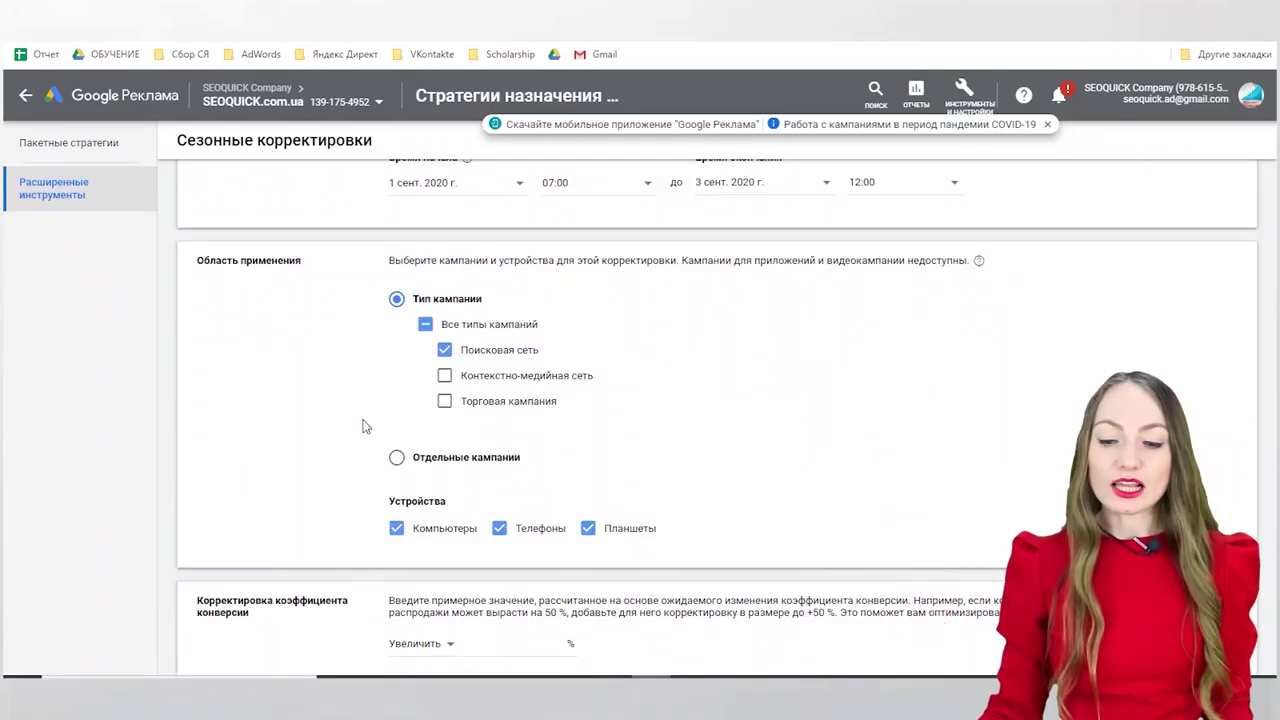
scroll(364, 427, up, 1)
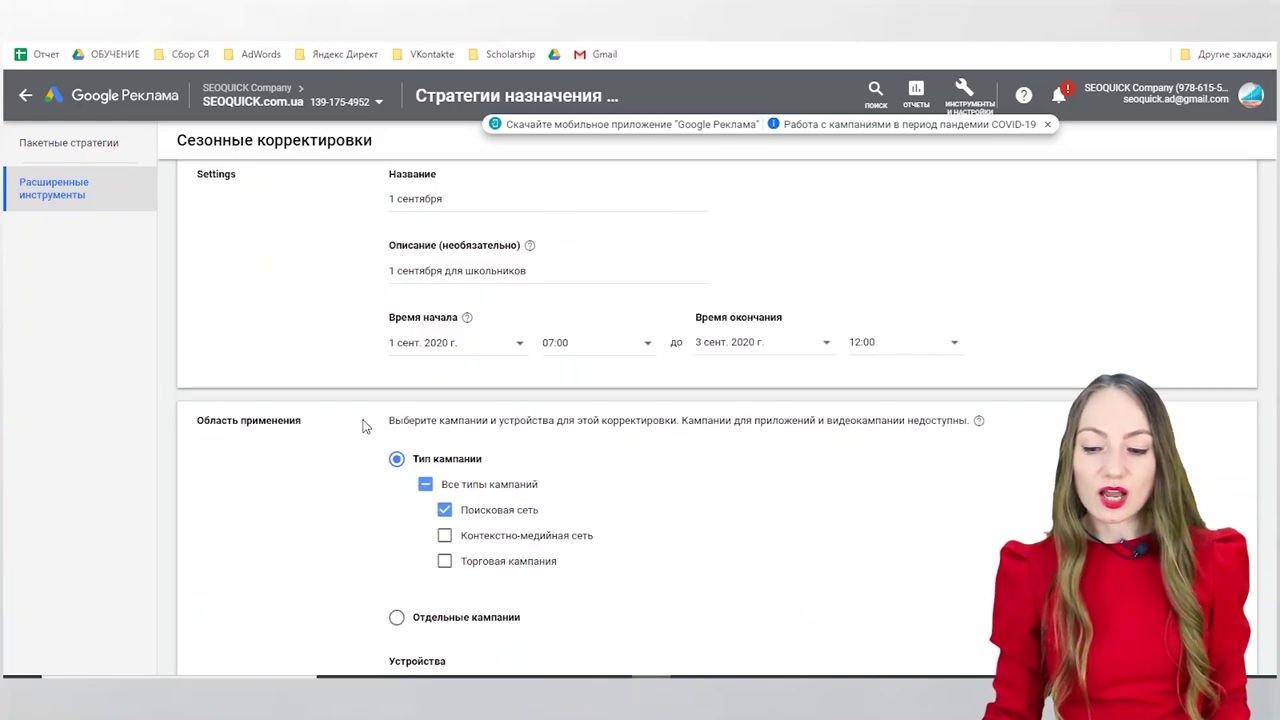
scroll(390, 433, down, 3)
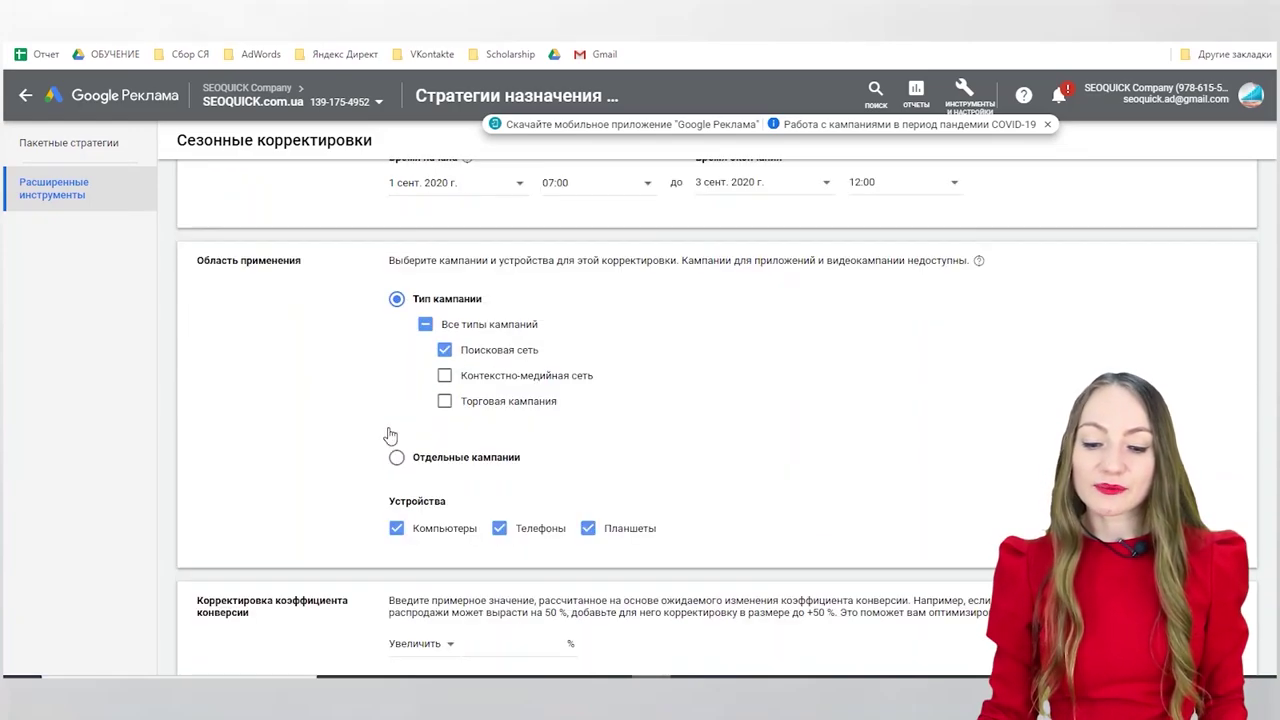
click(443, 486)
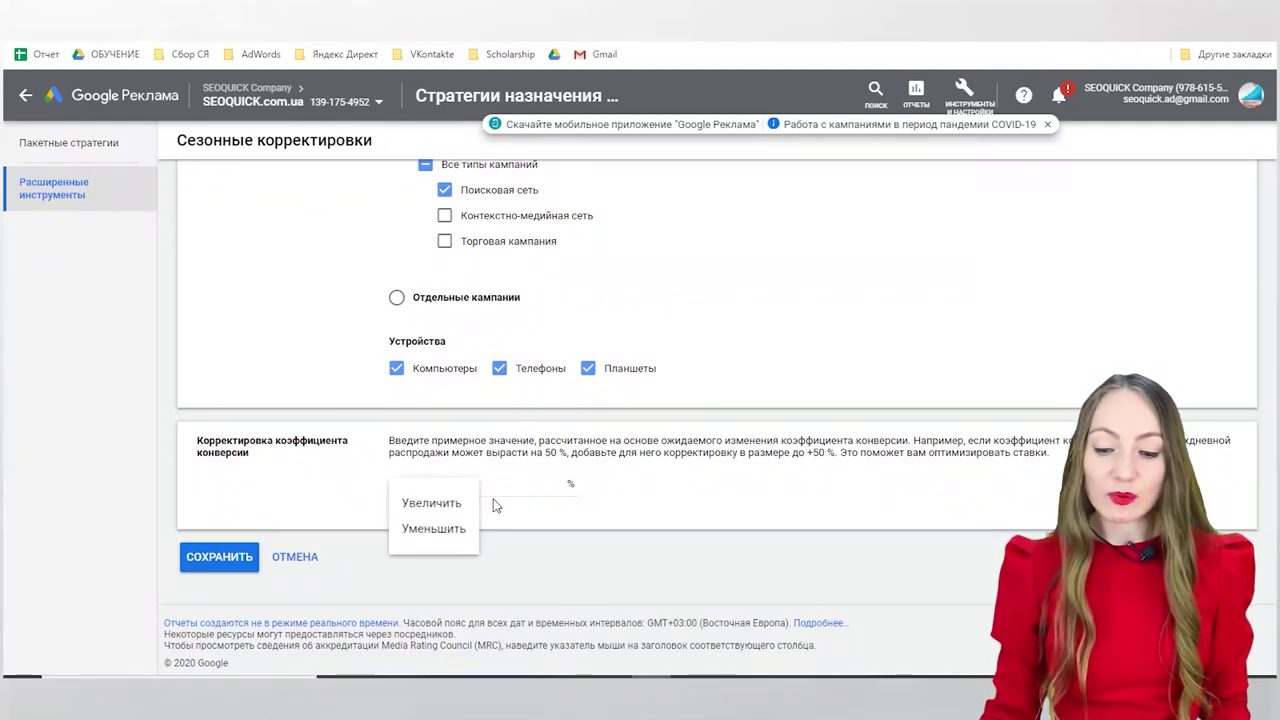
click(490, 495)
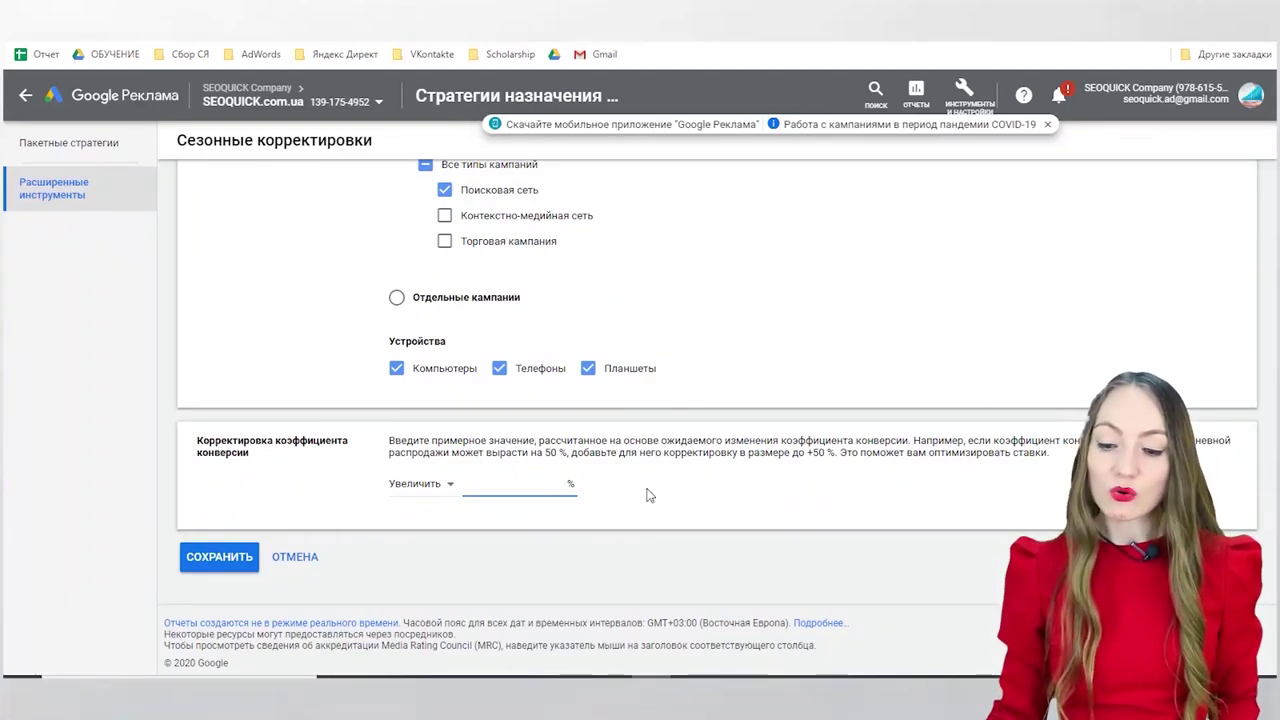
text(50)
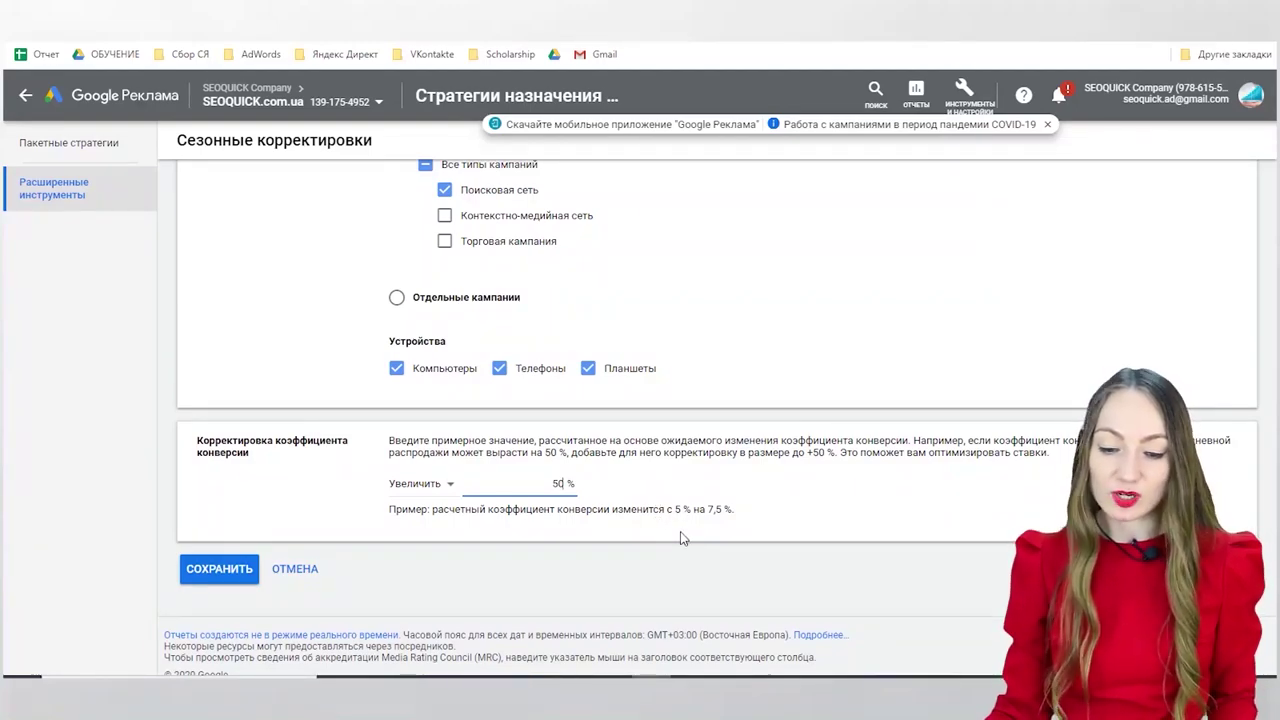
Step: Review the seasonal adjustment, leave it unsaved for the shared library's "Списки минус-слов", and dismiss the notification banner
scroll(680, 538, up, 4)
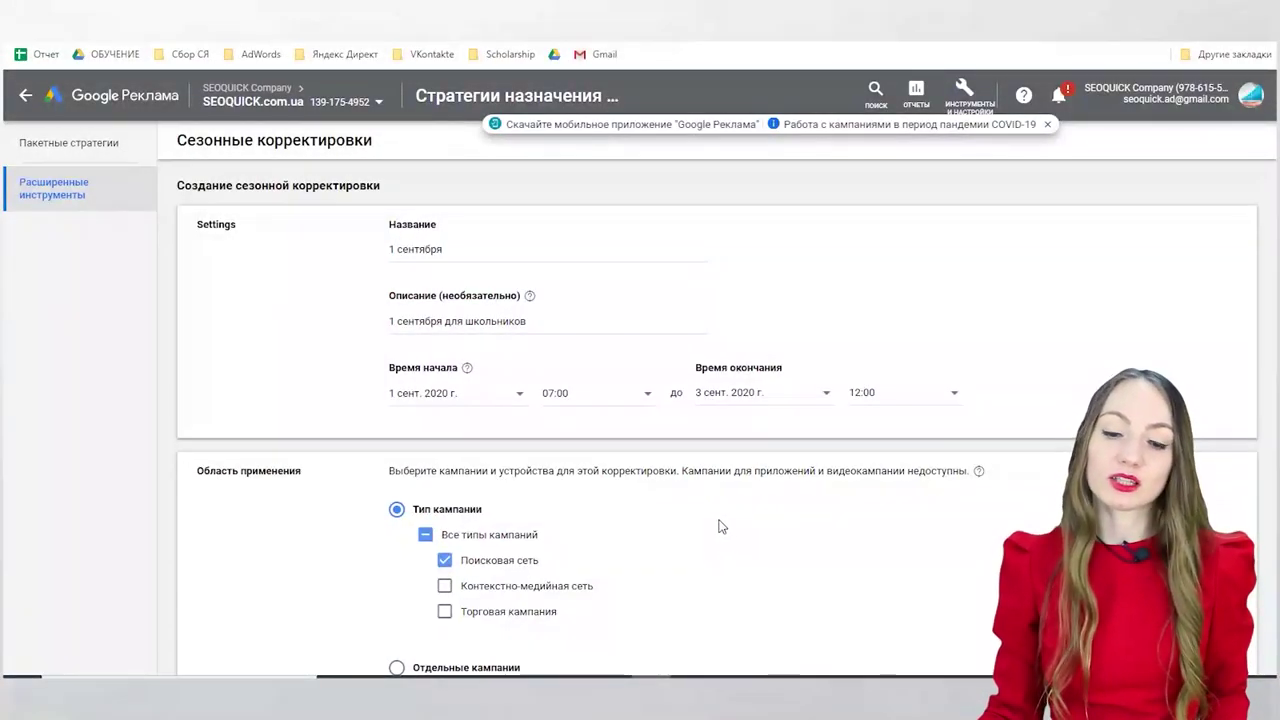
scroll(700, 520, down, 4)
scroll(656, 515, up, 3)
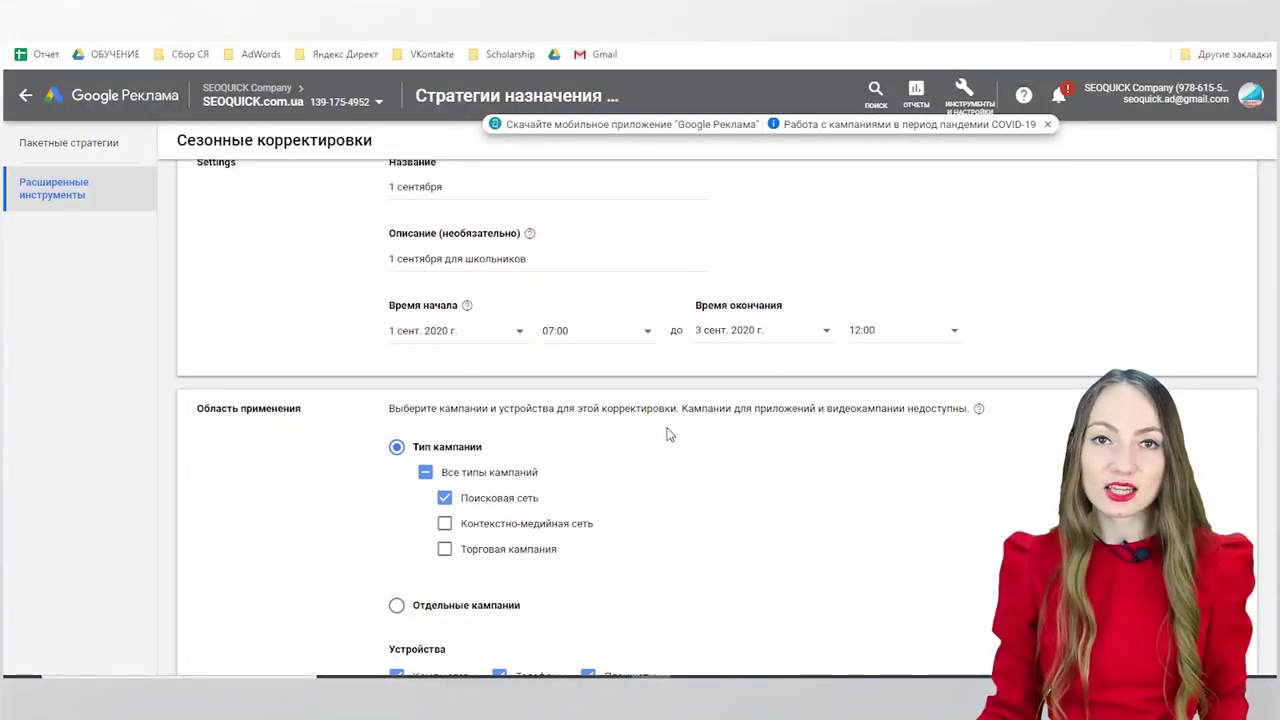
scroll(669, 434, down, 3)
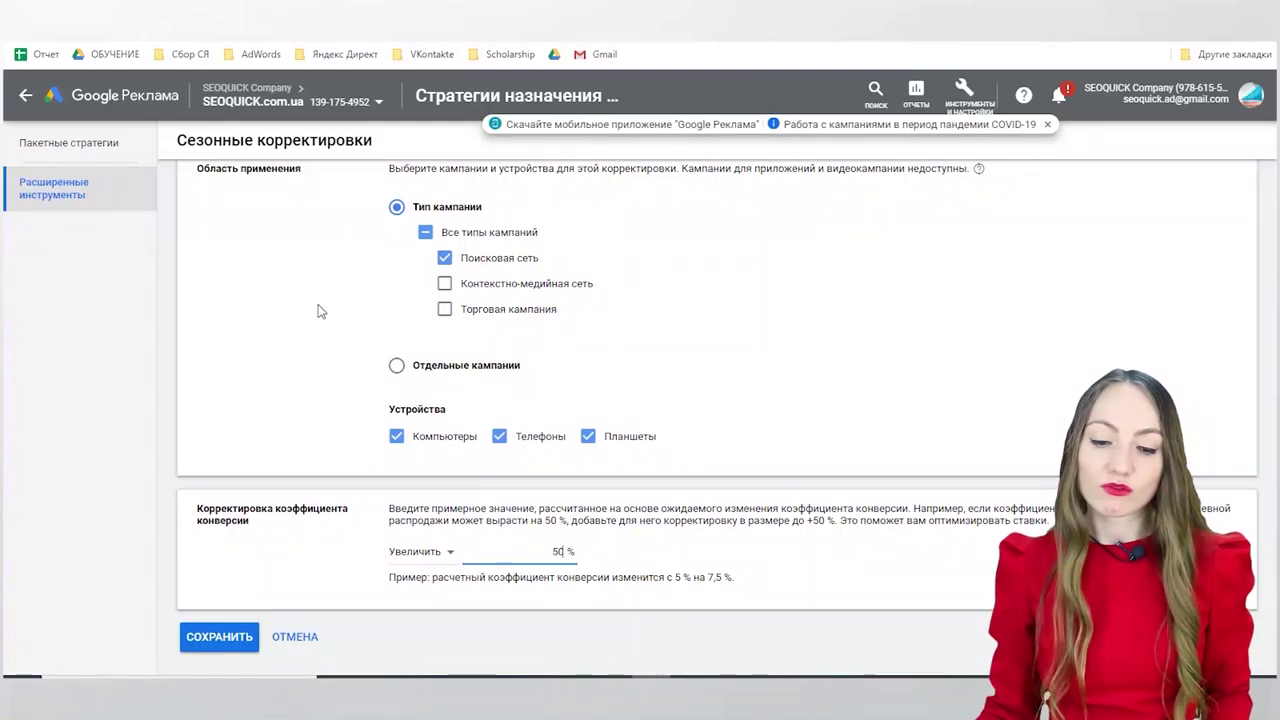
scroll(321, 355, up, 3)
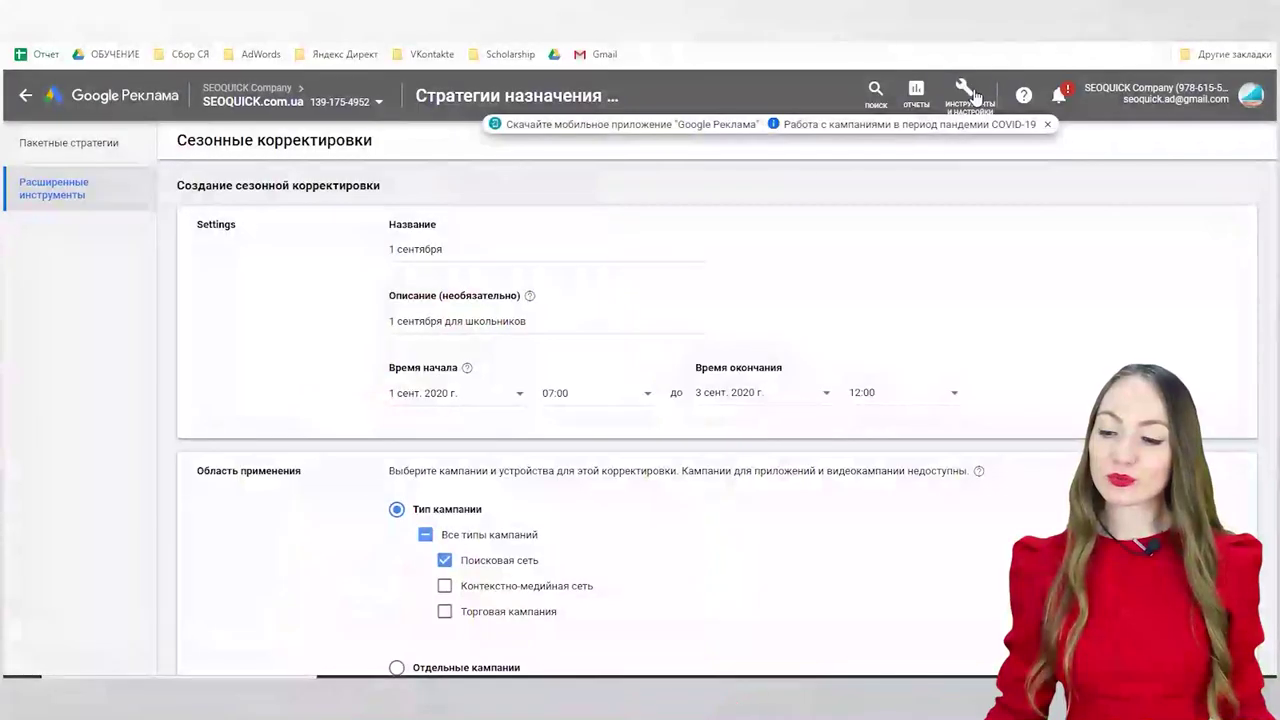
click(964, 92)
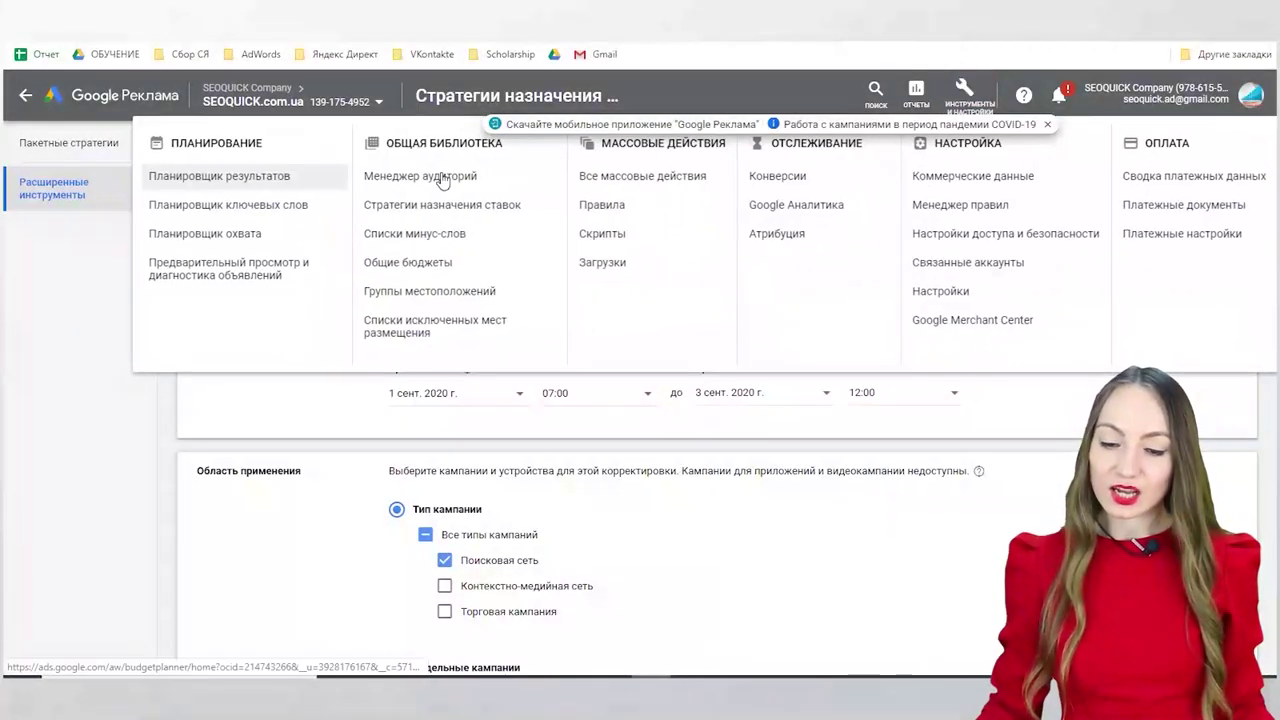
click(452, 244)
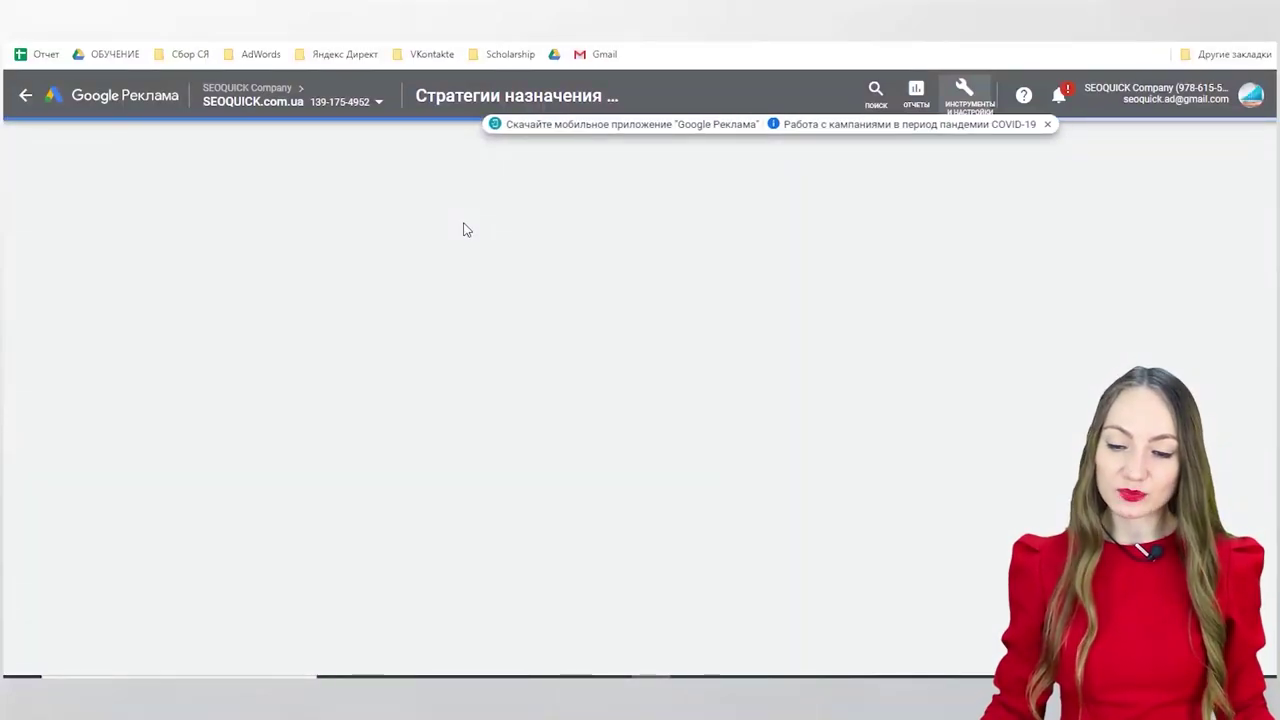
click(1047, 126)
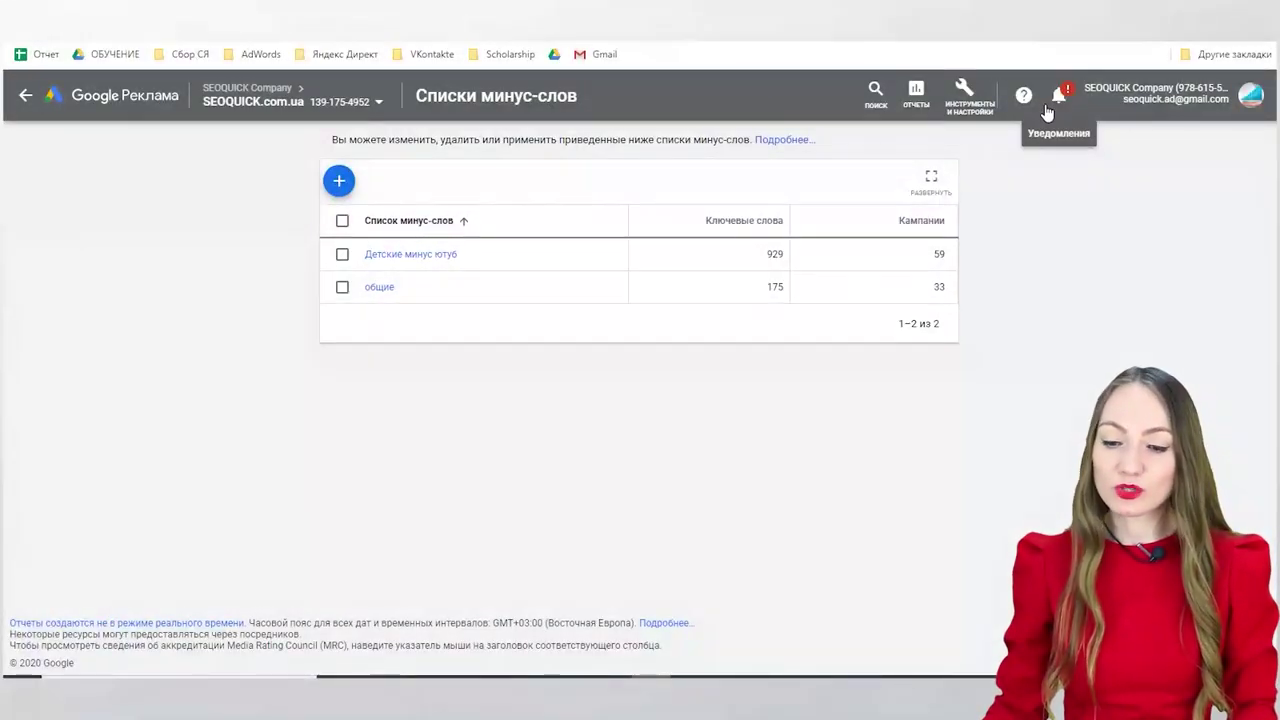
Step: Start a new negative keyword list named "Тест"
click(339, 181)
click(373, 204)
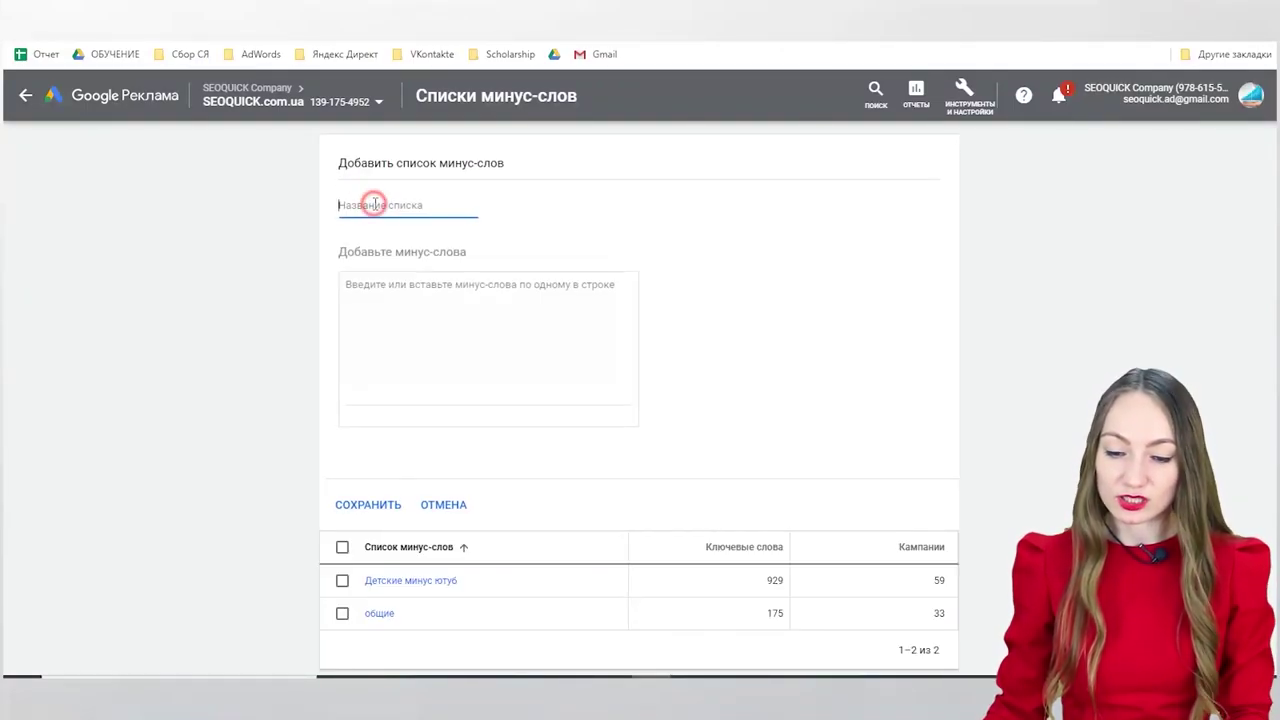
text(Тест)
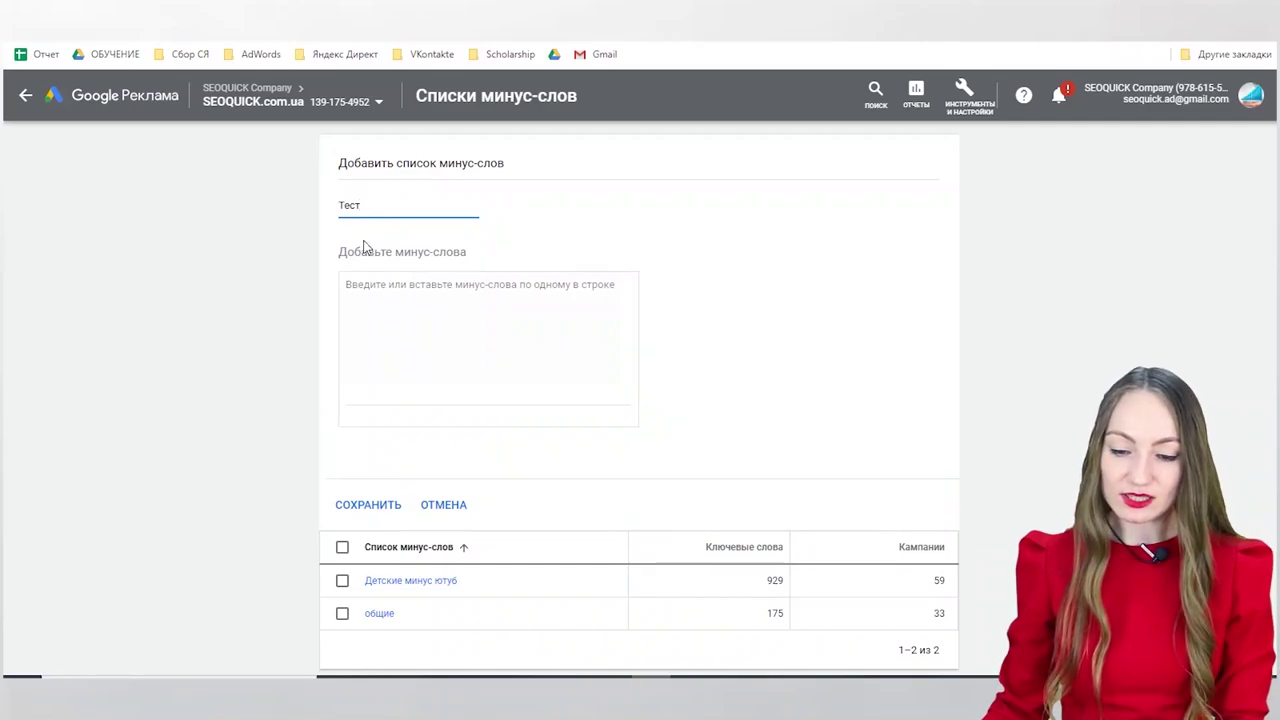
Step: Copy the keywords from column B of the Excel sheet into the "Тест" list's negative keywords and save the list
click(411, 285)
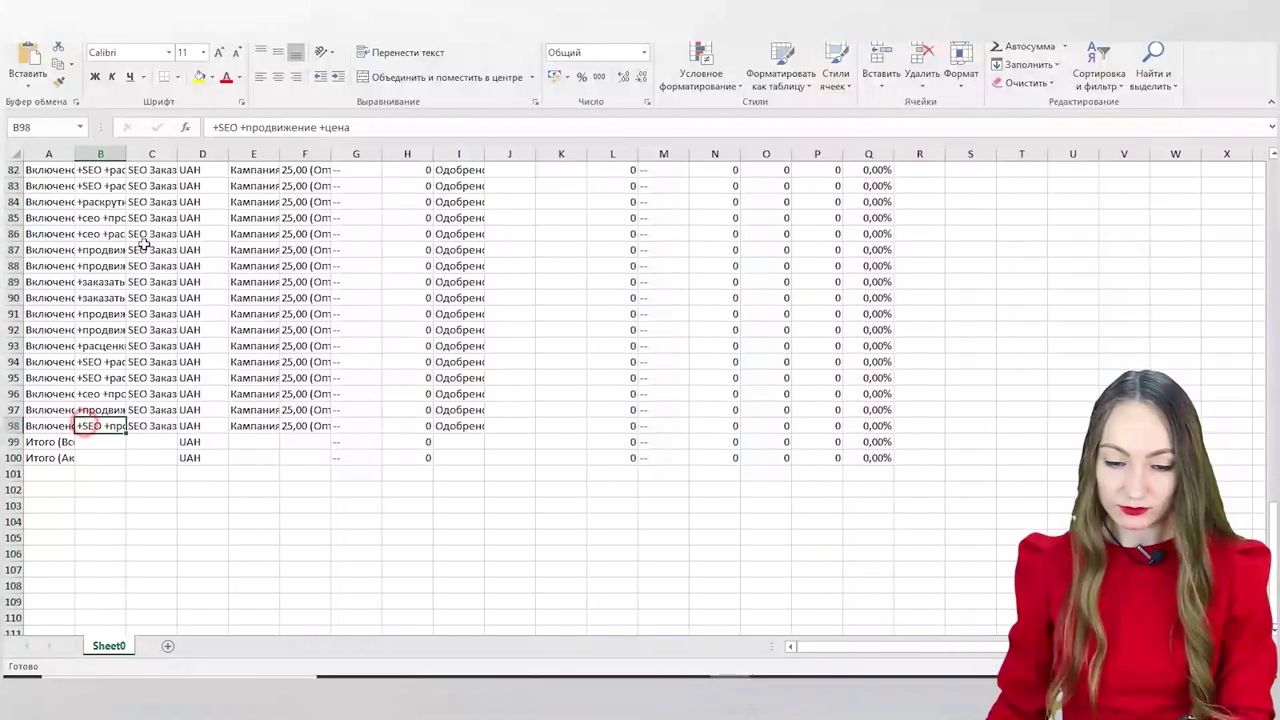
click(111, 154)
key(ctrl+c)
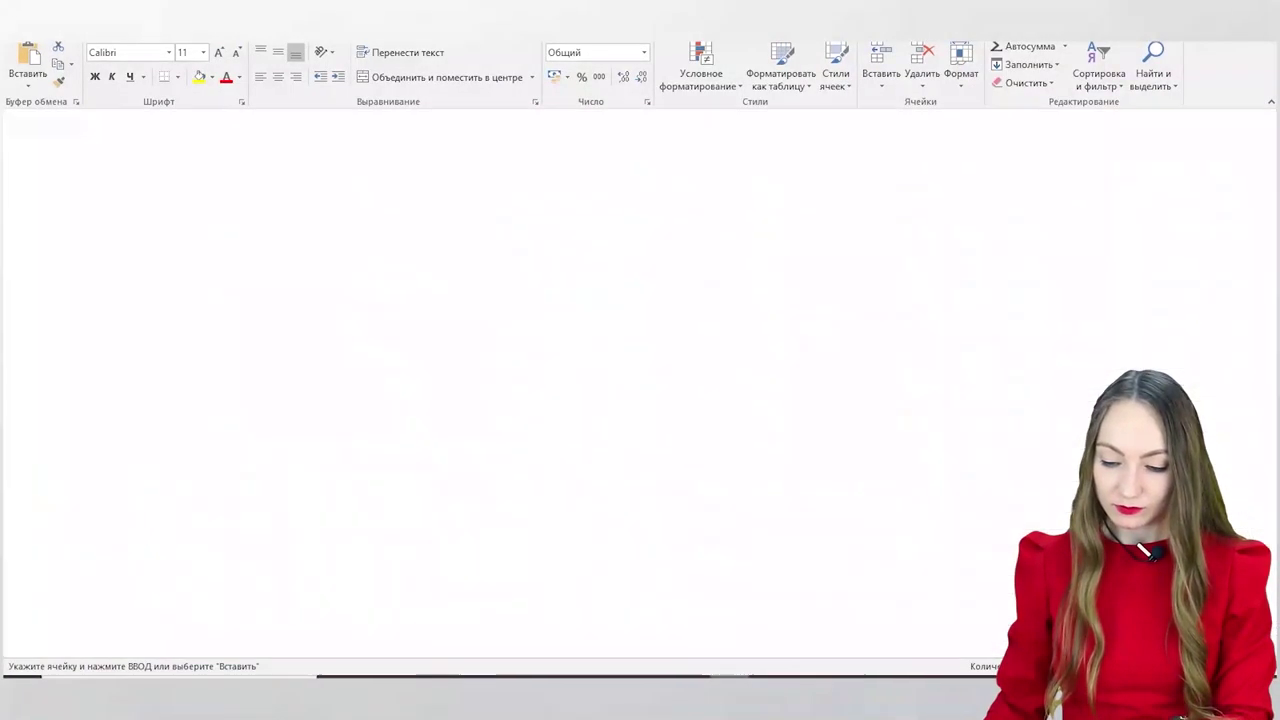
key(ctrl+v)
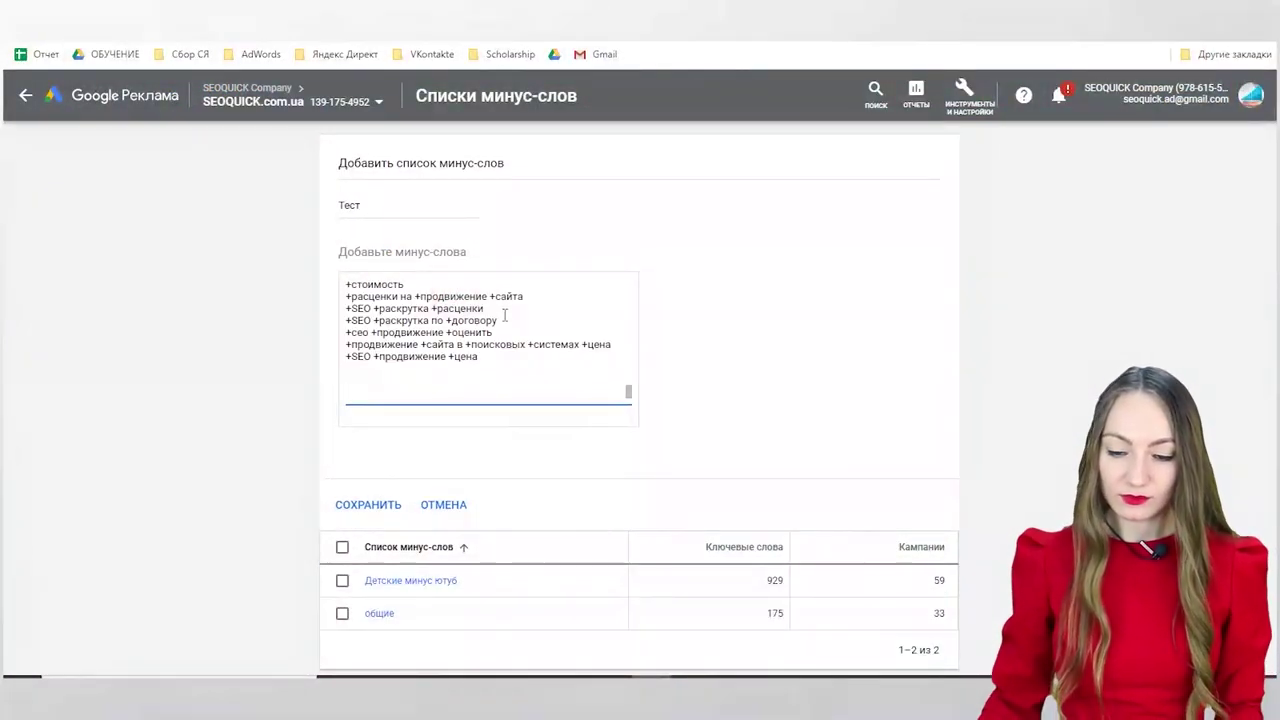
click(385, 506)
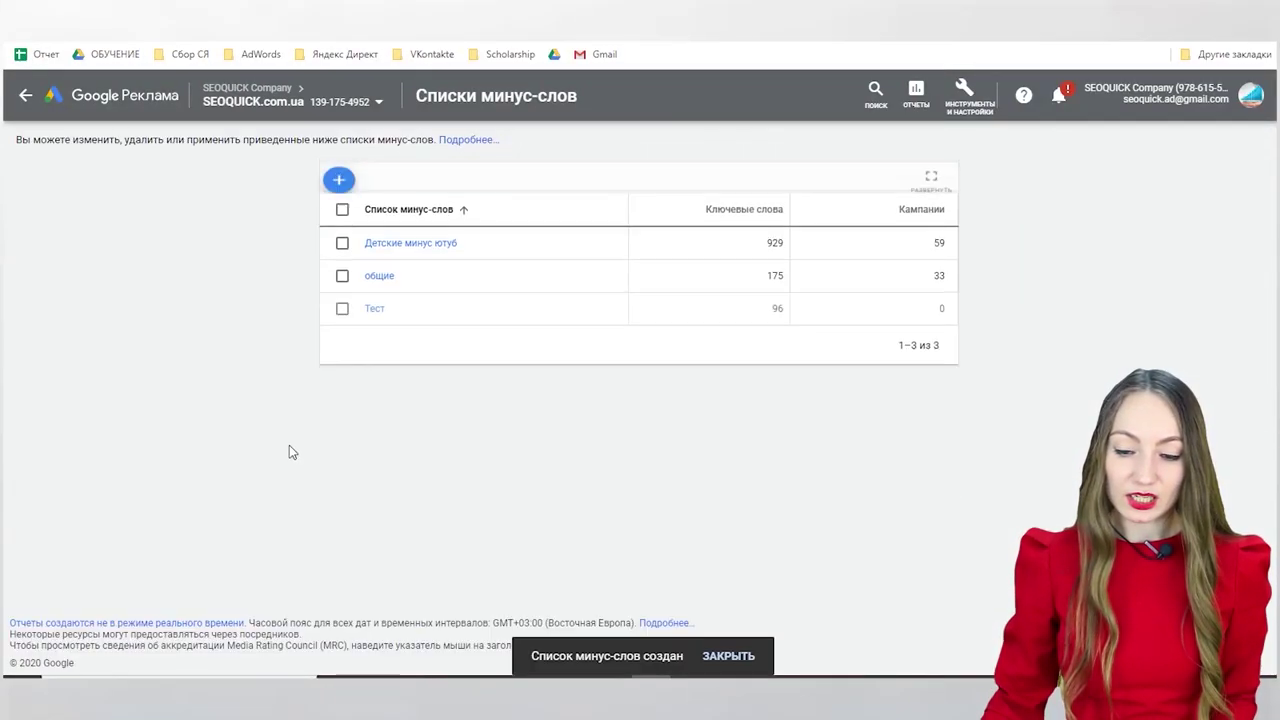
Step: Try applying the "Тест" list to the campaign "Video. INSTREAM Как продвинуть сайт в Google ч.1 Алгоритмы ранжирования Гугл.", cancelling the campaign selection
click(343, 322)
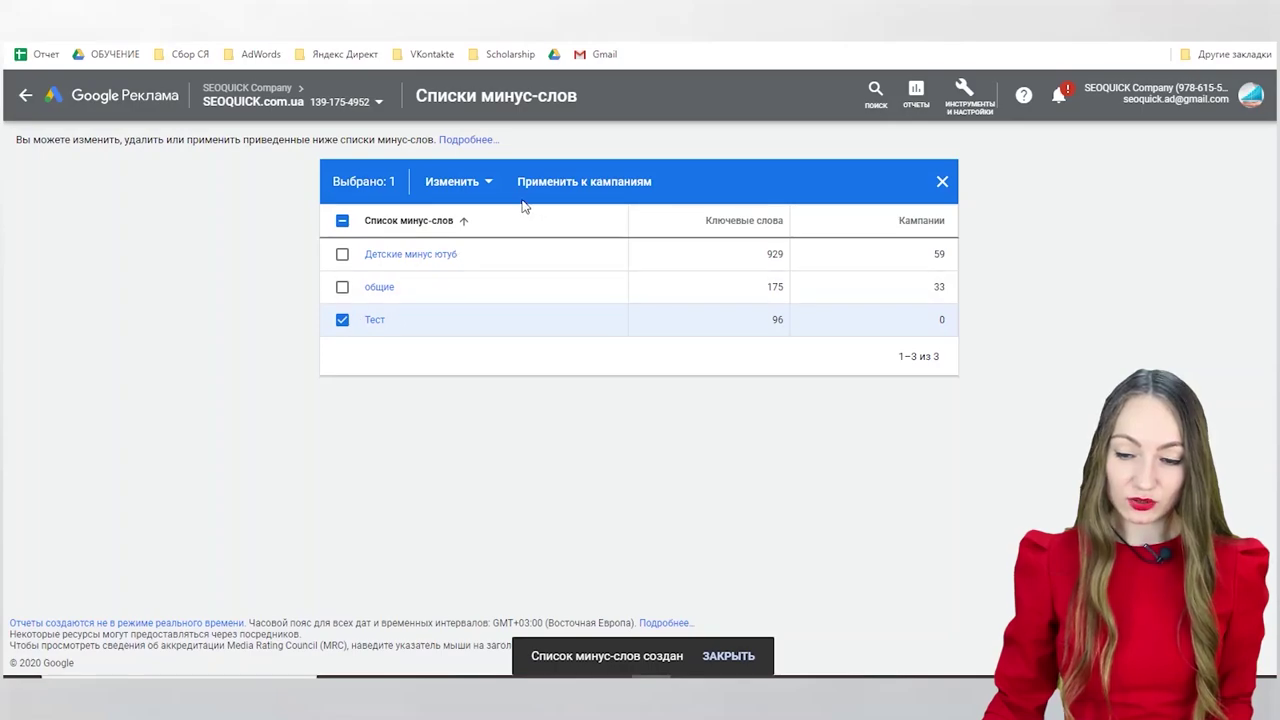
click(452, 182)
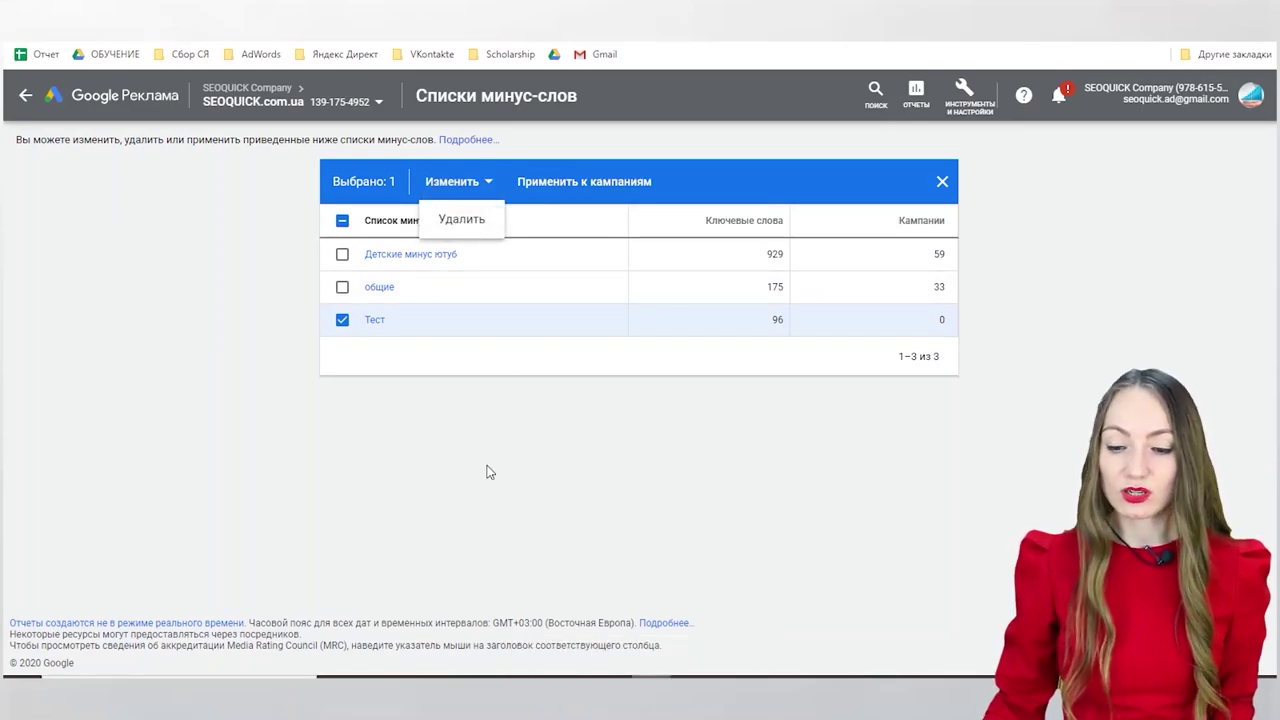
click(656, 437)
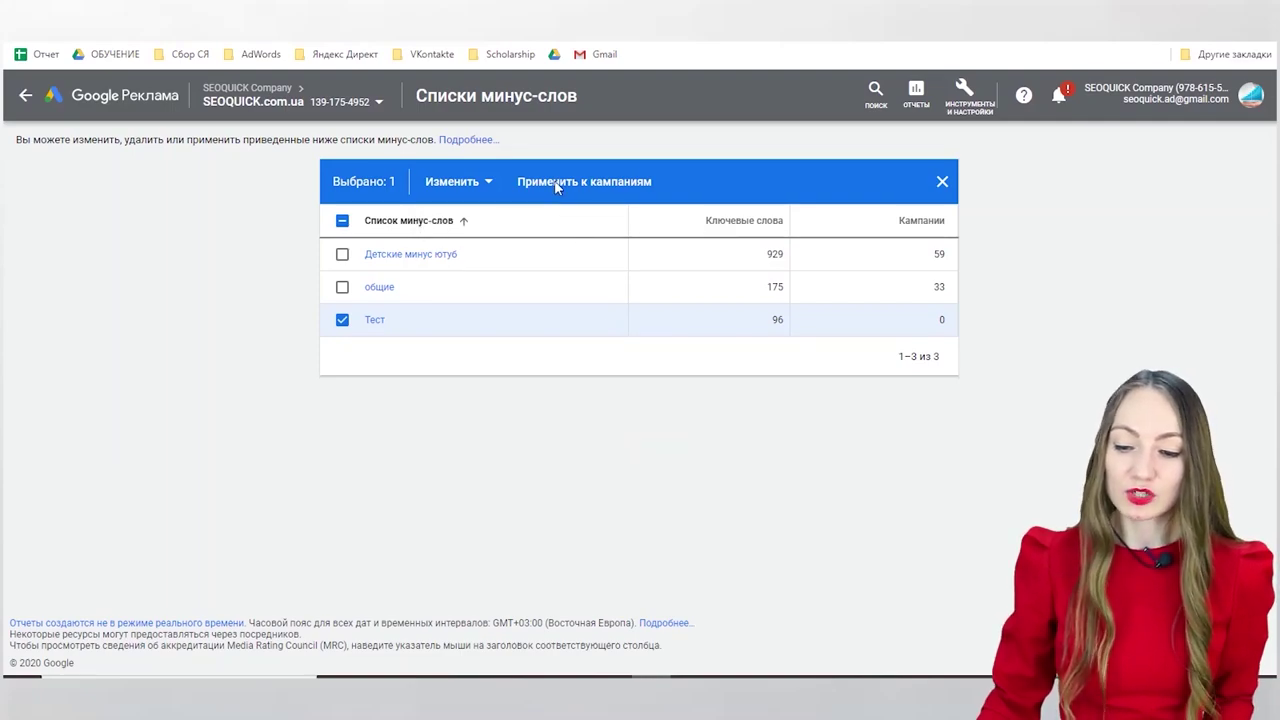
click(557, 185)
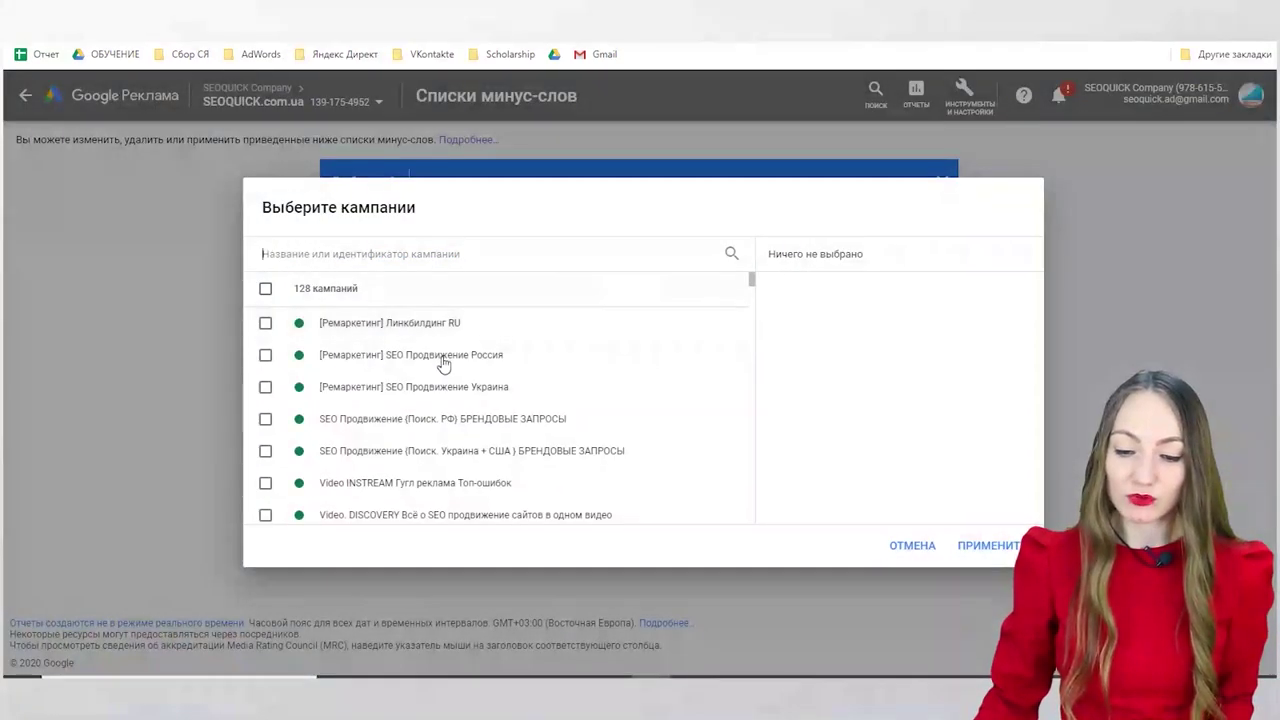
scroll(430, 340, down, 5)
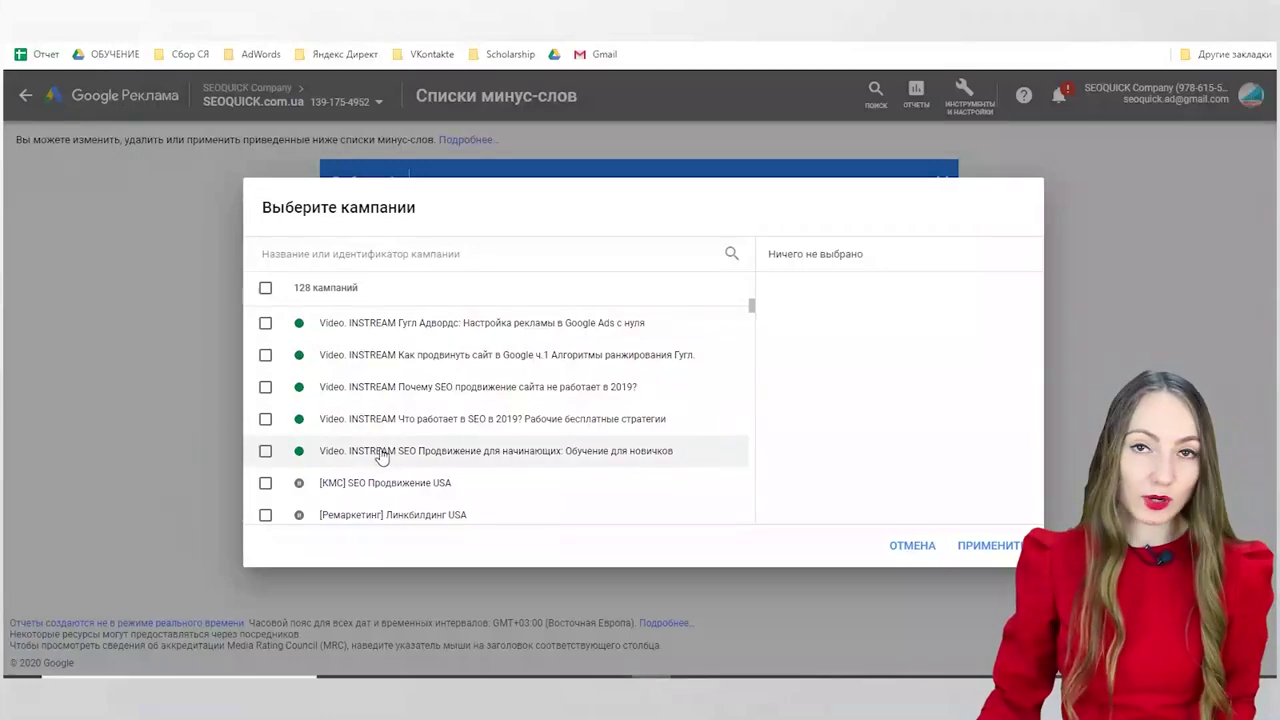
click(265, 355)
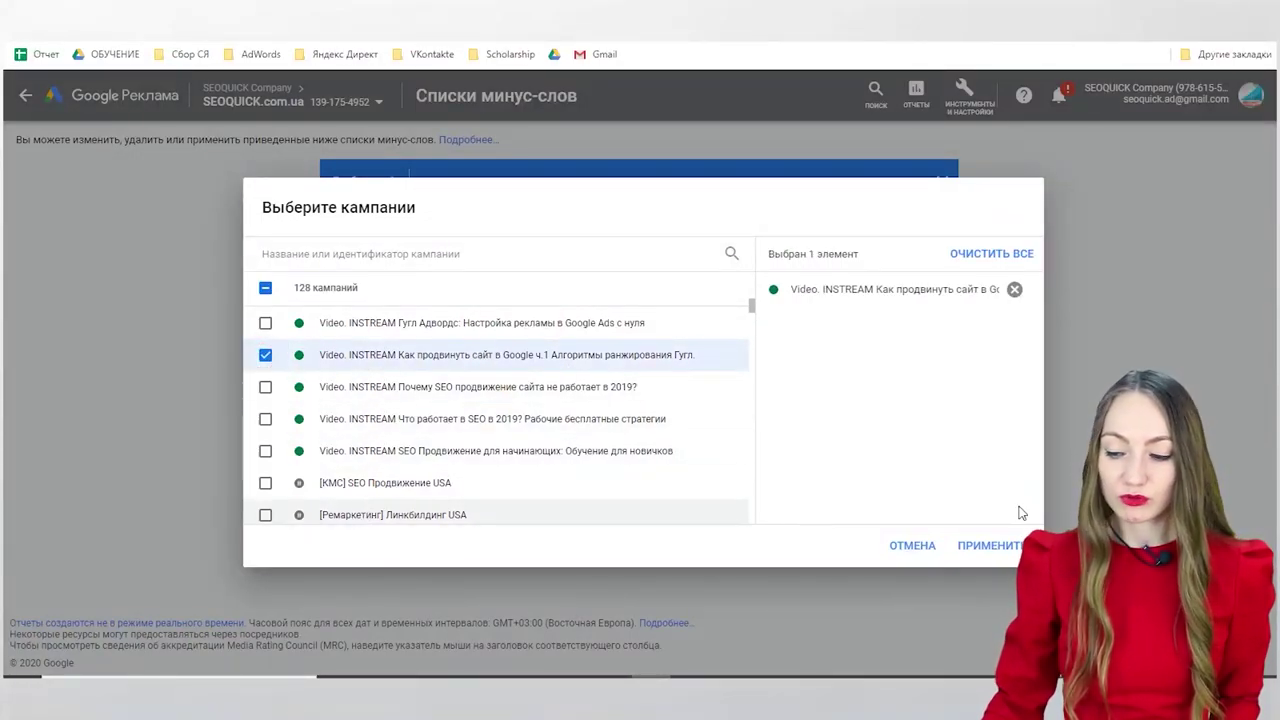
click(931, 546)
Step: Delete the selected negative keyword list "Тест"
click(460, 182)
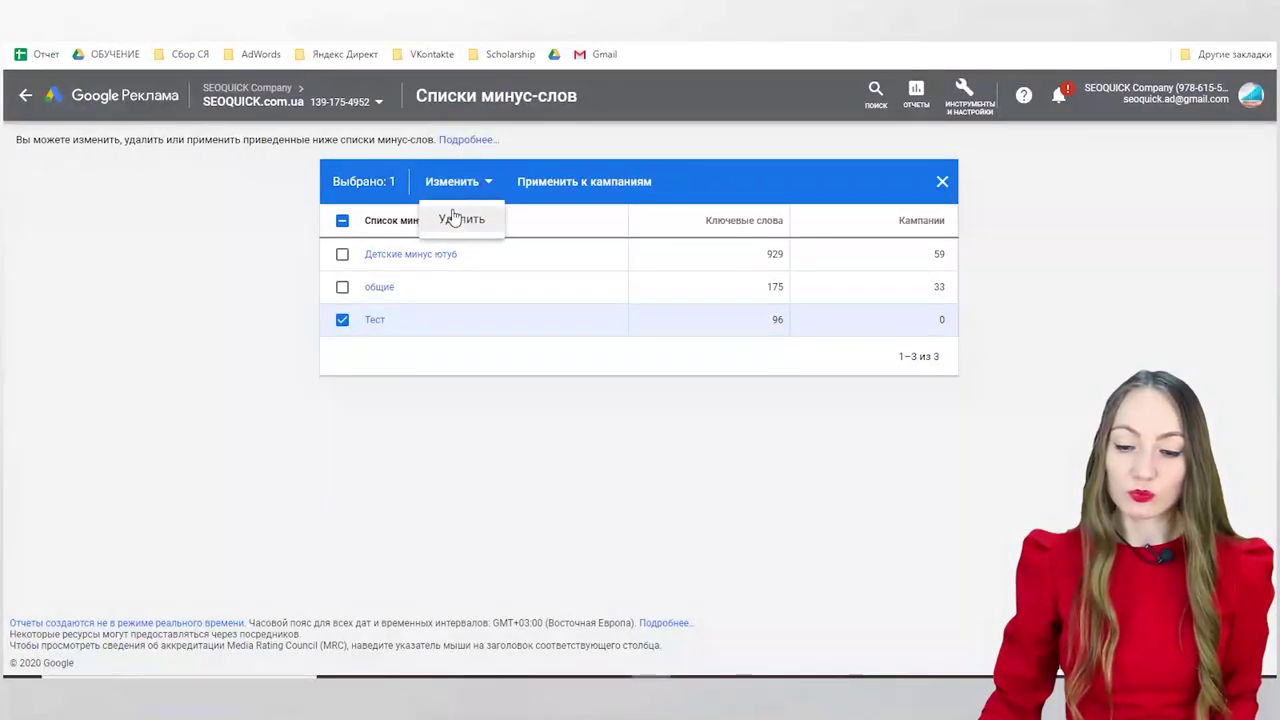
click(1193, 45)
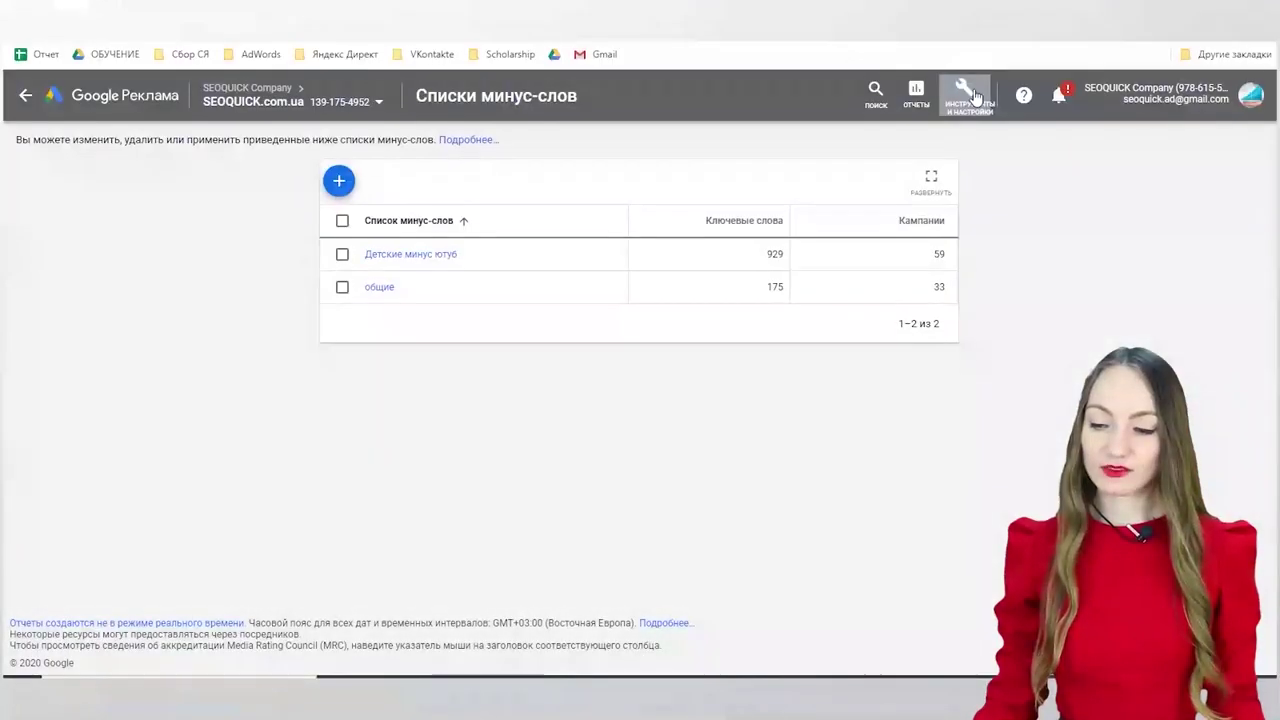
Step: Open the shared library's "Общие бюджеты" and review the new shared budget form and the "КМС" budget's name editor, cancelling both
click(967, 93)
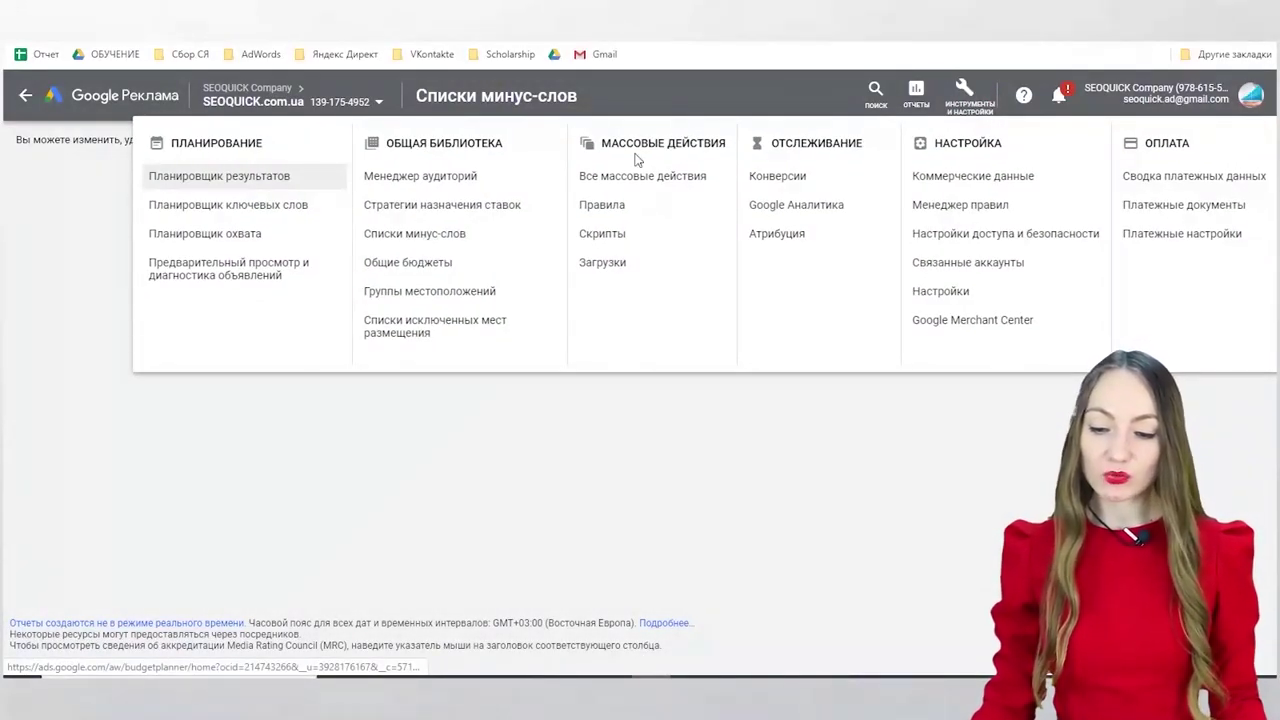
click(428, 268)
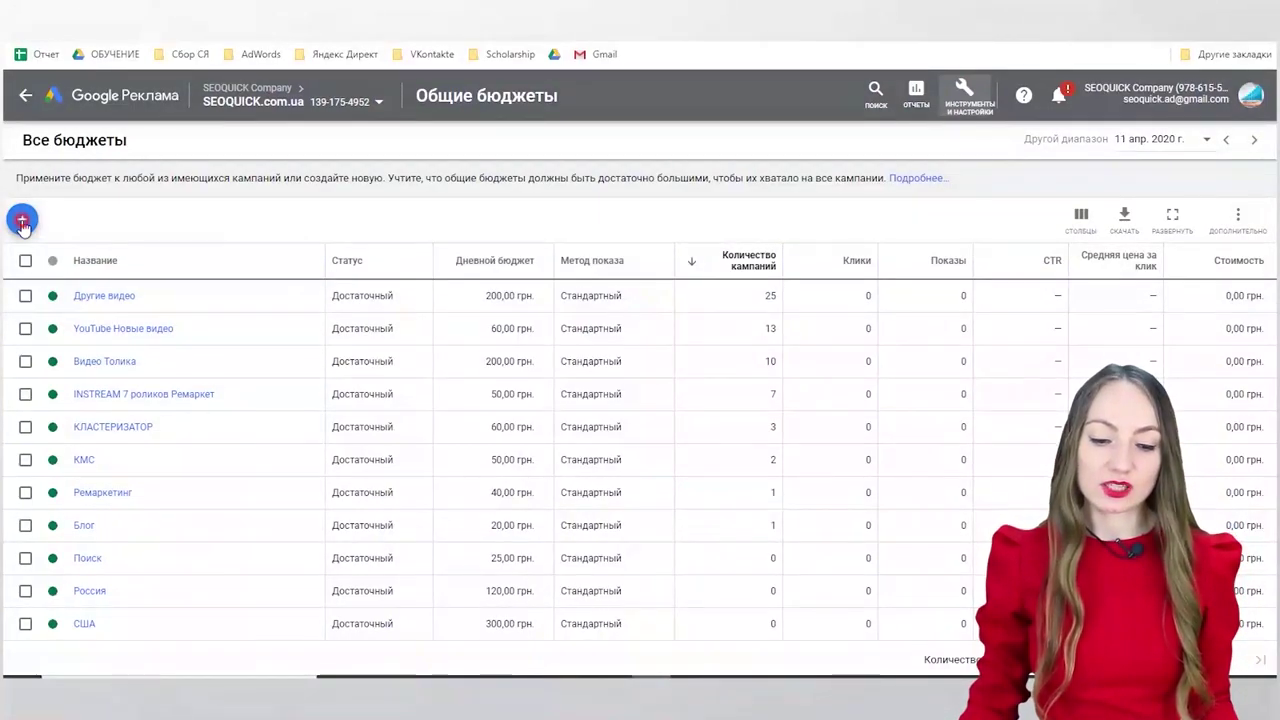
scroll(250, 245, down, 1)
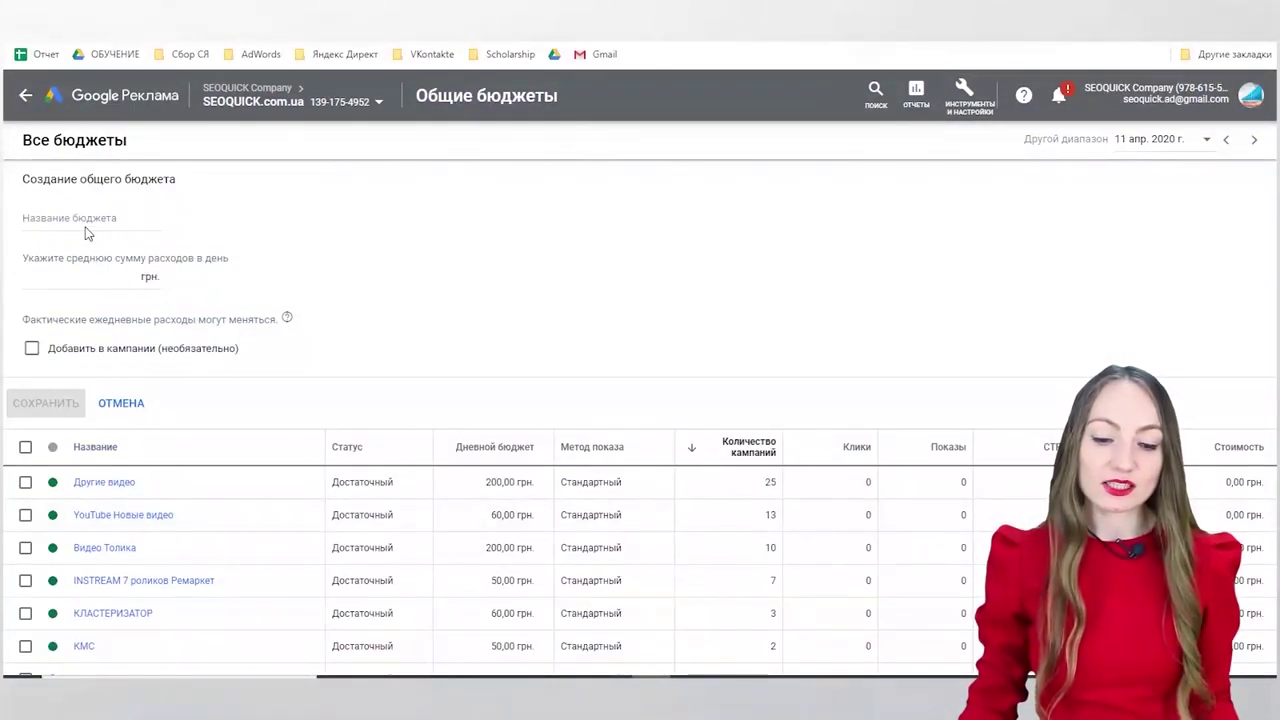
click(88, 228)
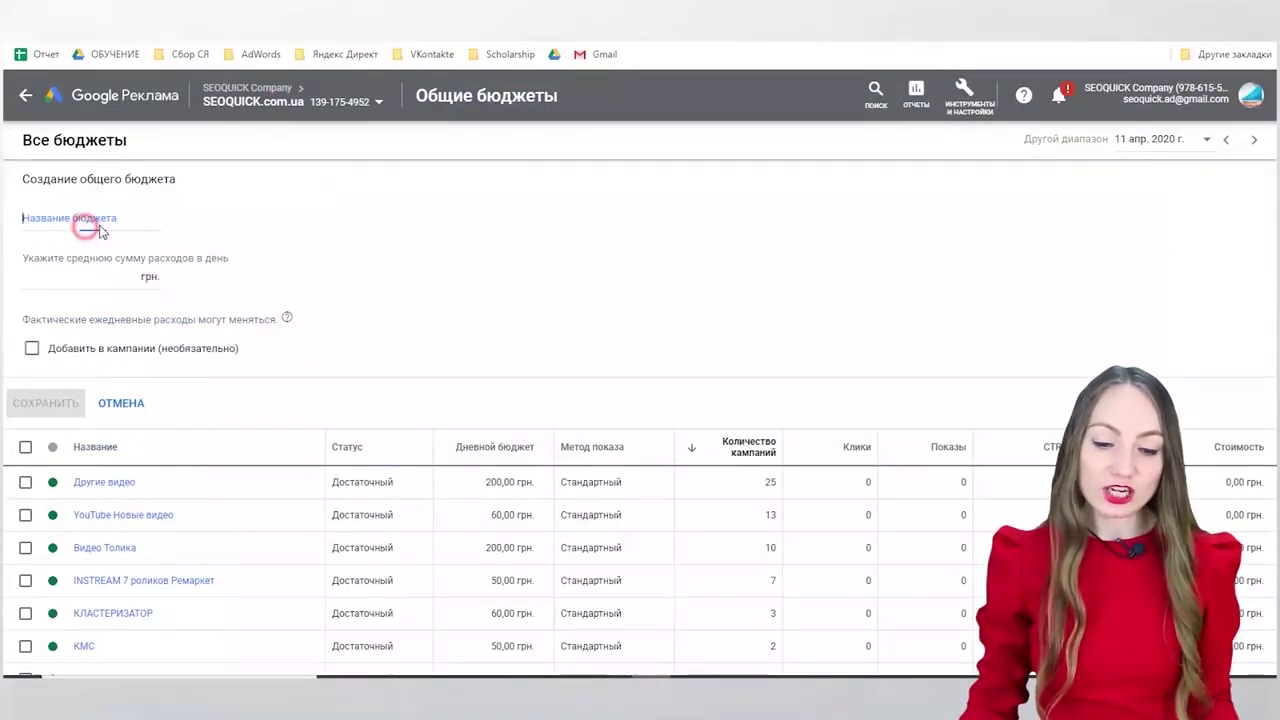
click(122, 279)
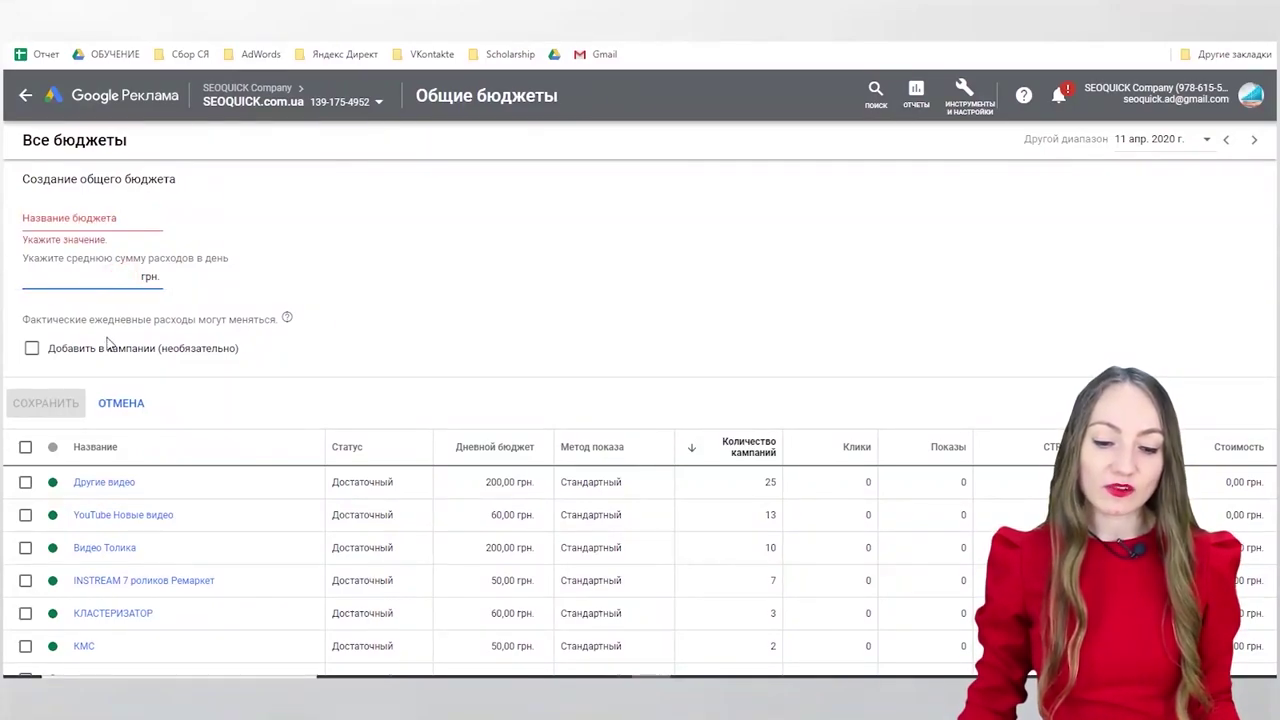
click(104, 332)
click(119, 404)
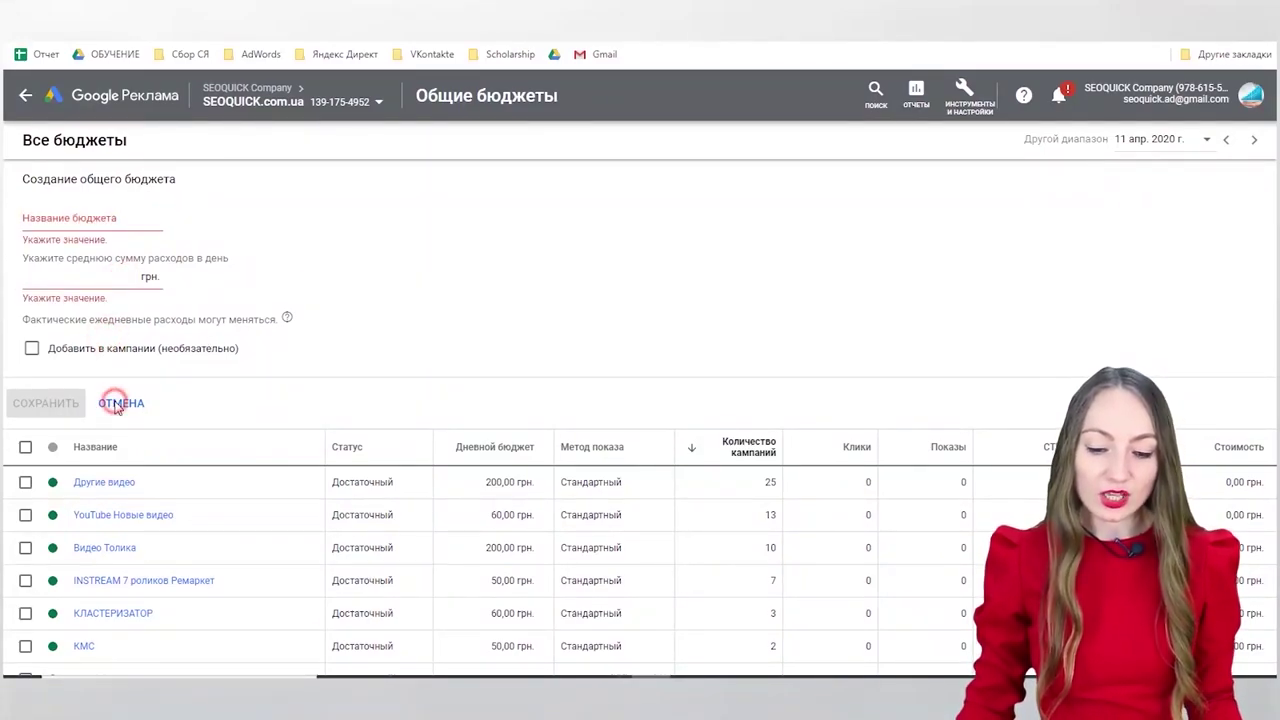
click(103, 459)
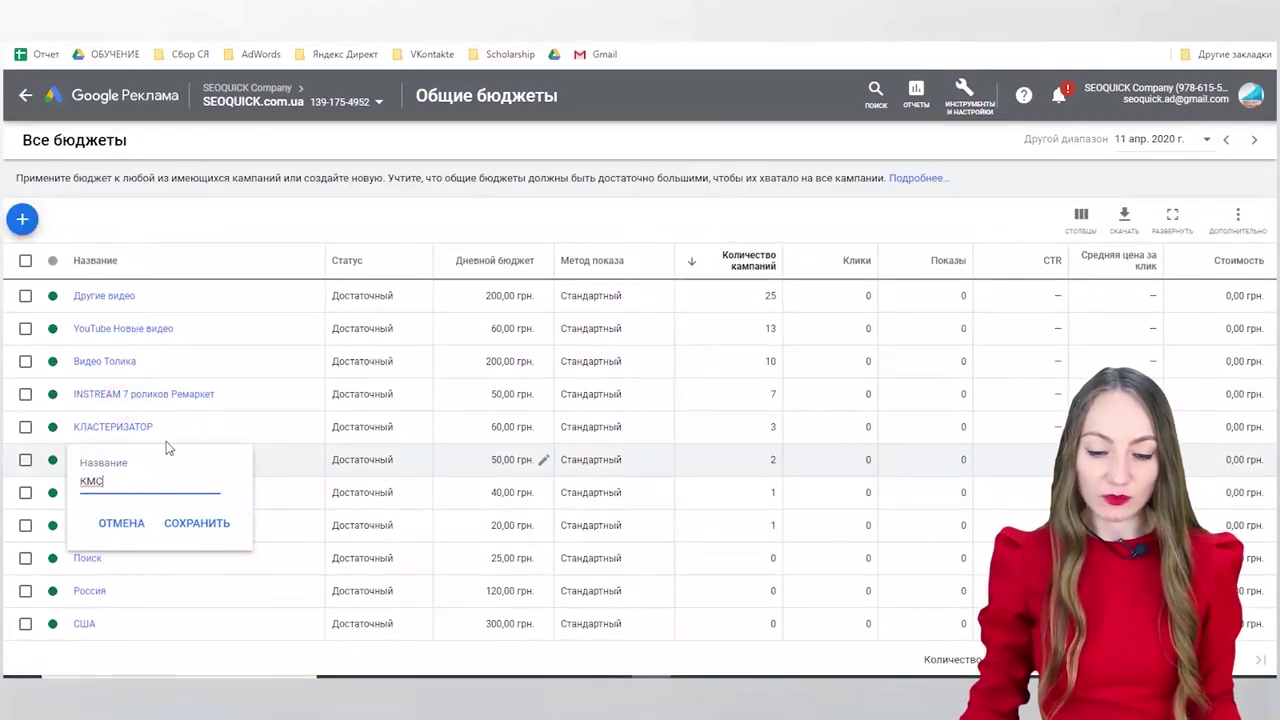
click(122, 525)
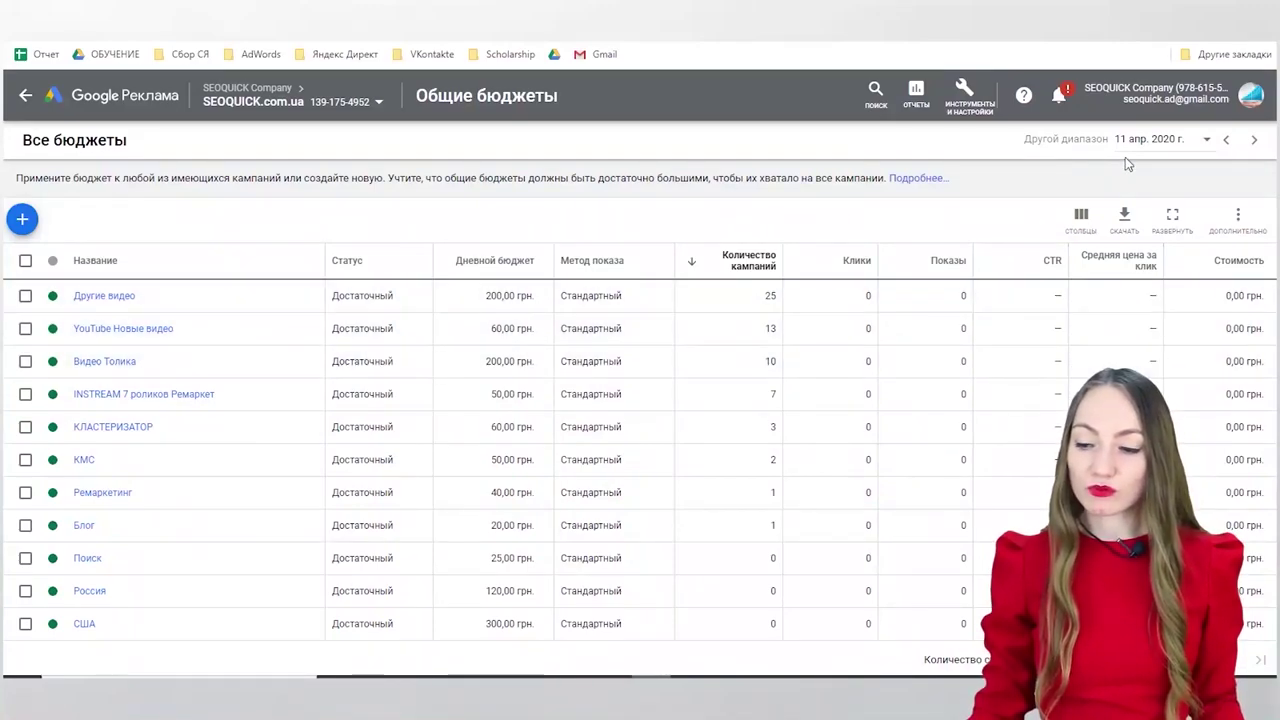
Step: Set the shared budgets table's date range to "Все время"
click(1138, 140)
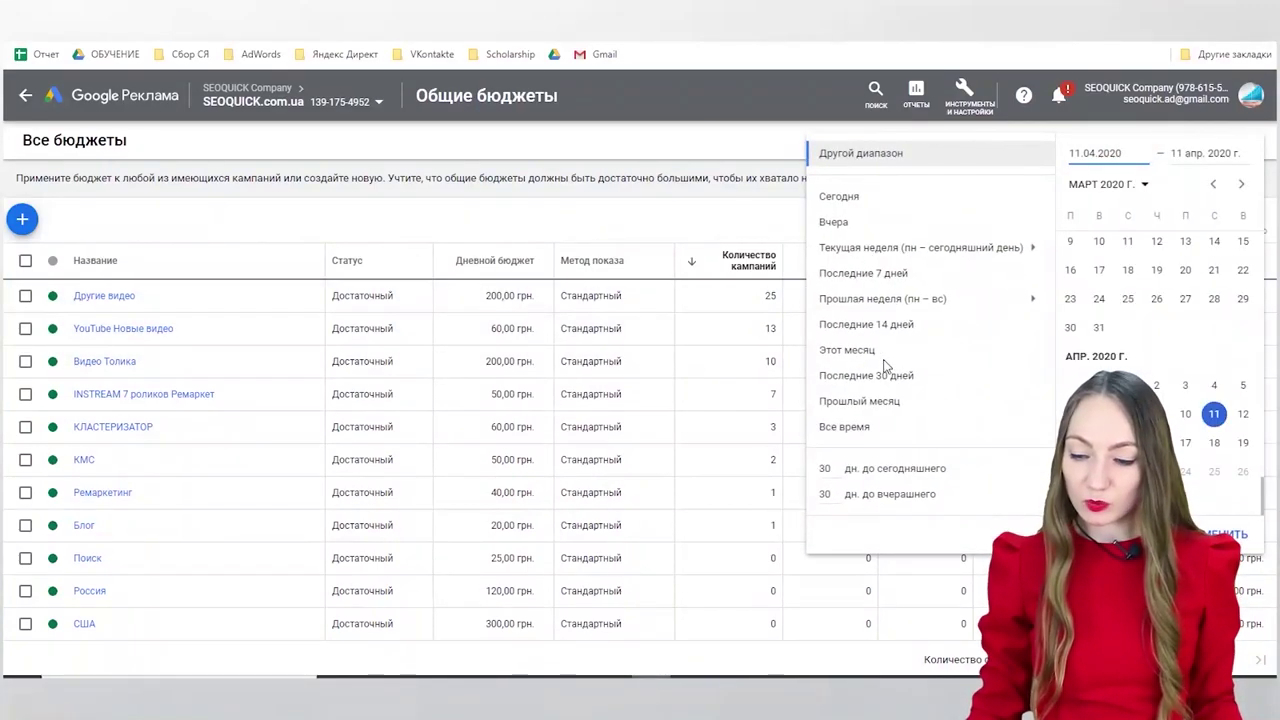
click(598, 352)
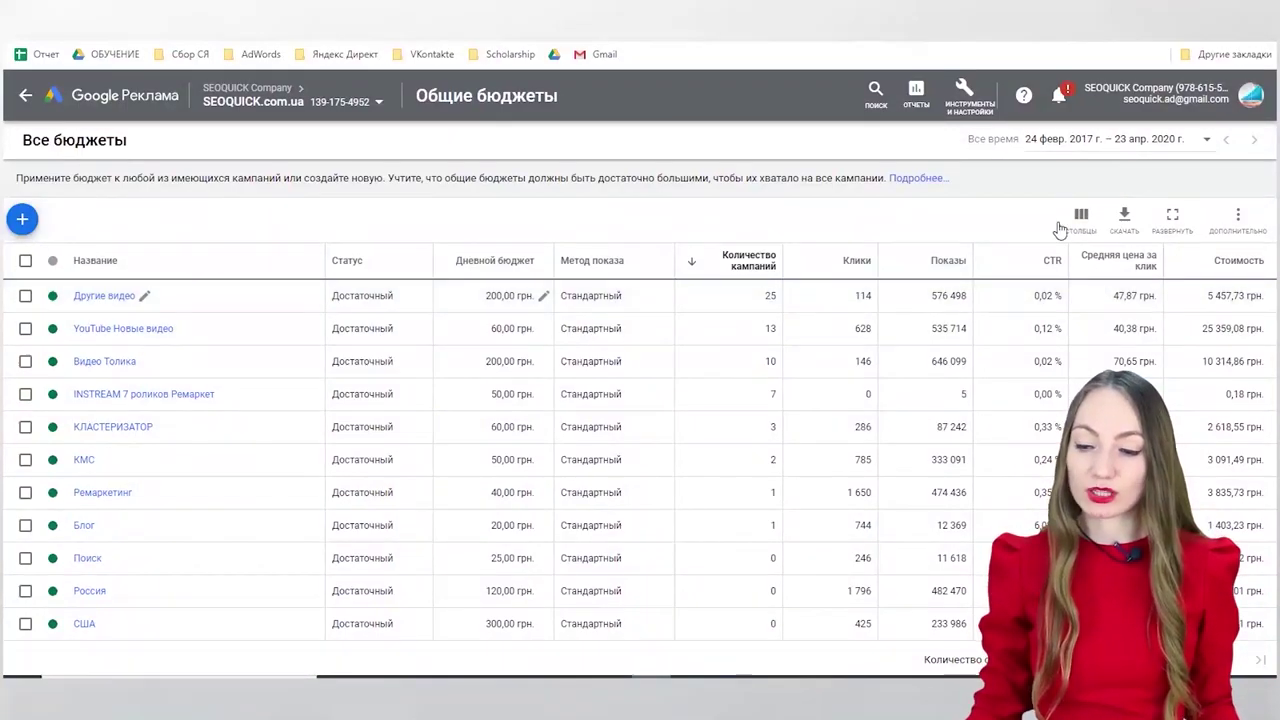
Step: Open the shared library's "Группы местоположений"
click(964, 95)
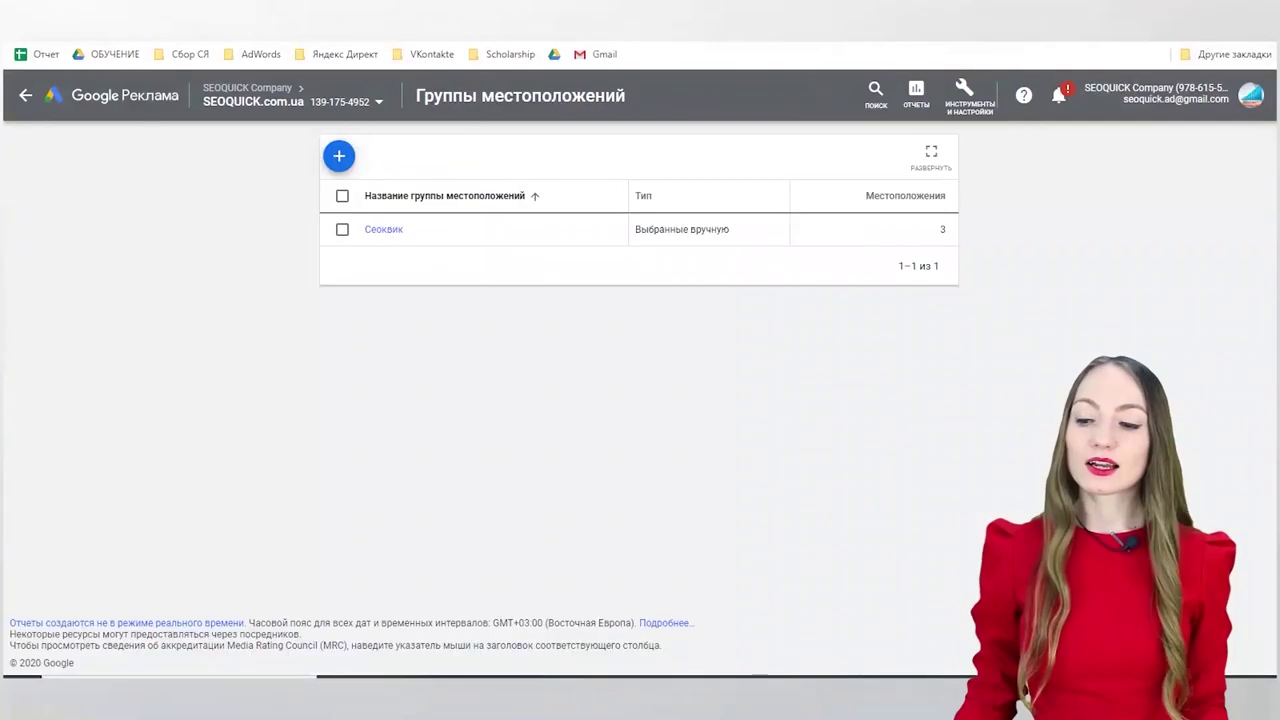
click(964, 95)
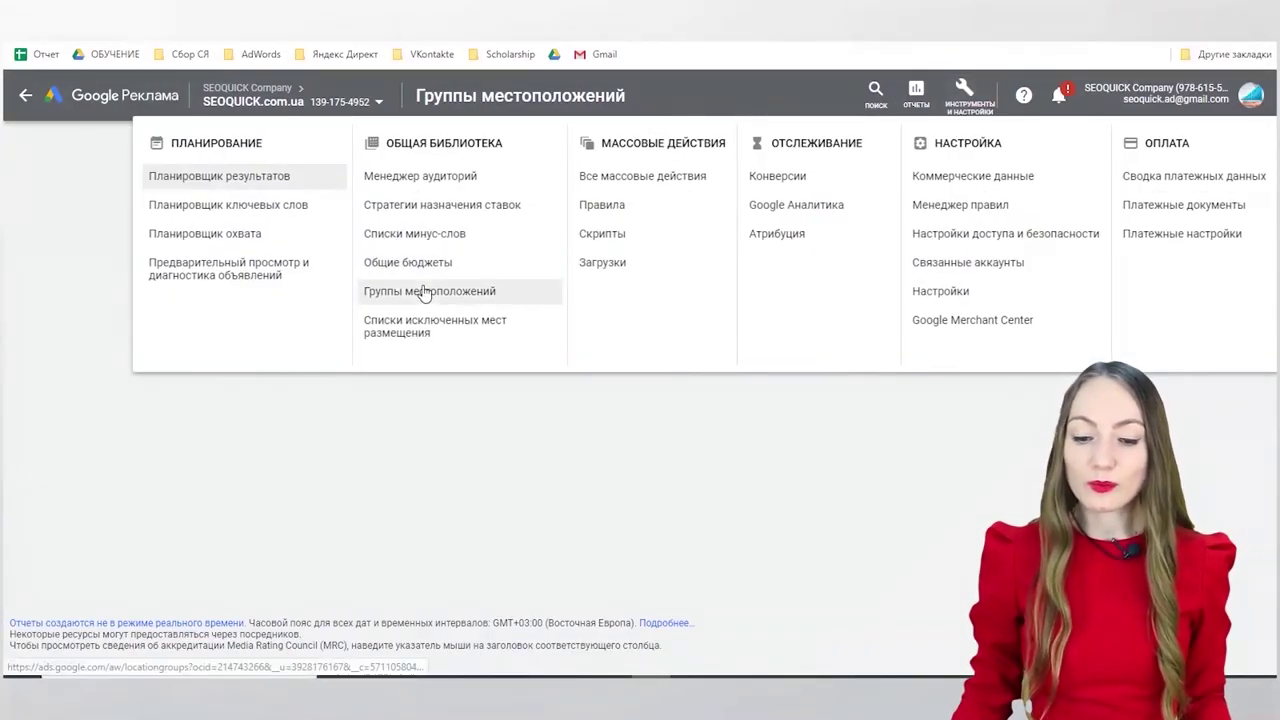
click(423, 291)
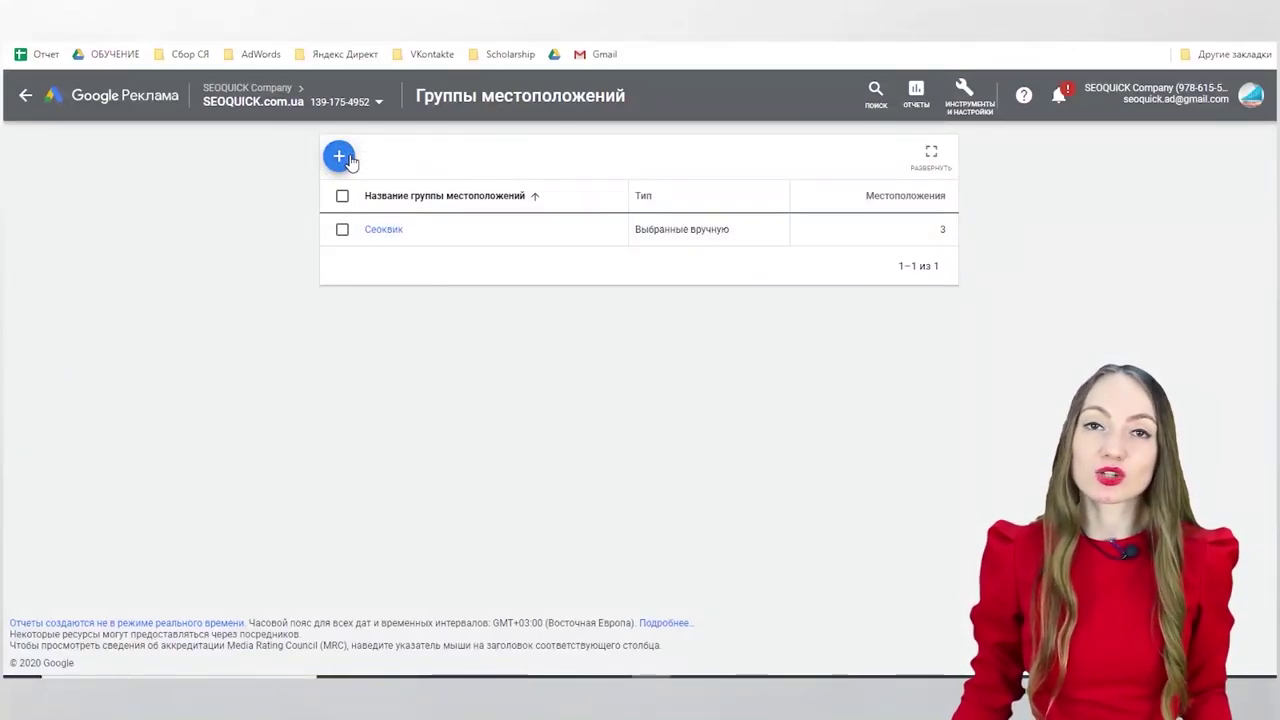
Step: Start a location group and pick "Фурнитура Премиум", "Auto Sport Engineering-Porsche" and "SEOquick" from the address list, leaving it unsaved
click(349, 159)
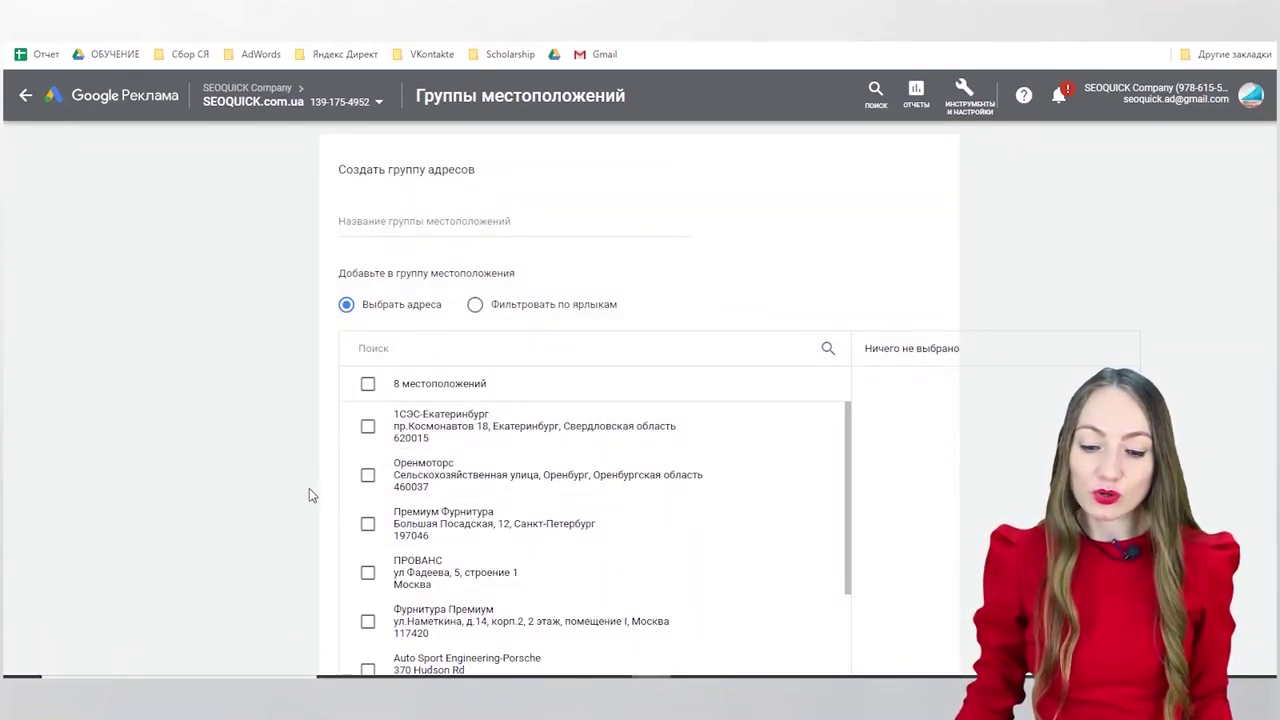
scroll(427, 408, down, 3)
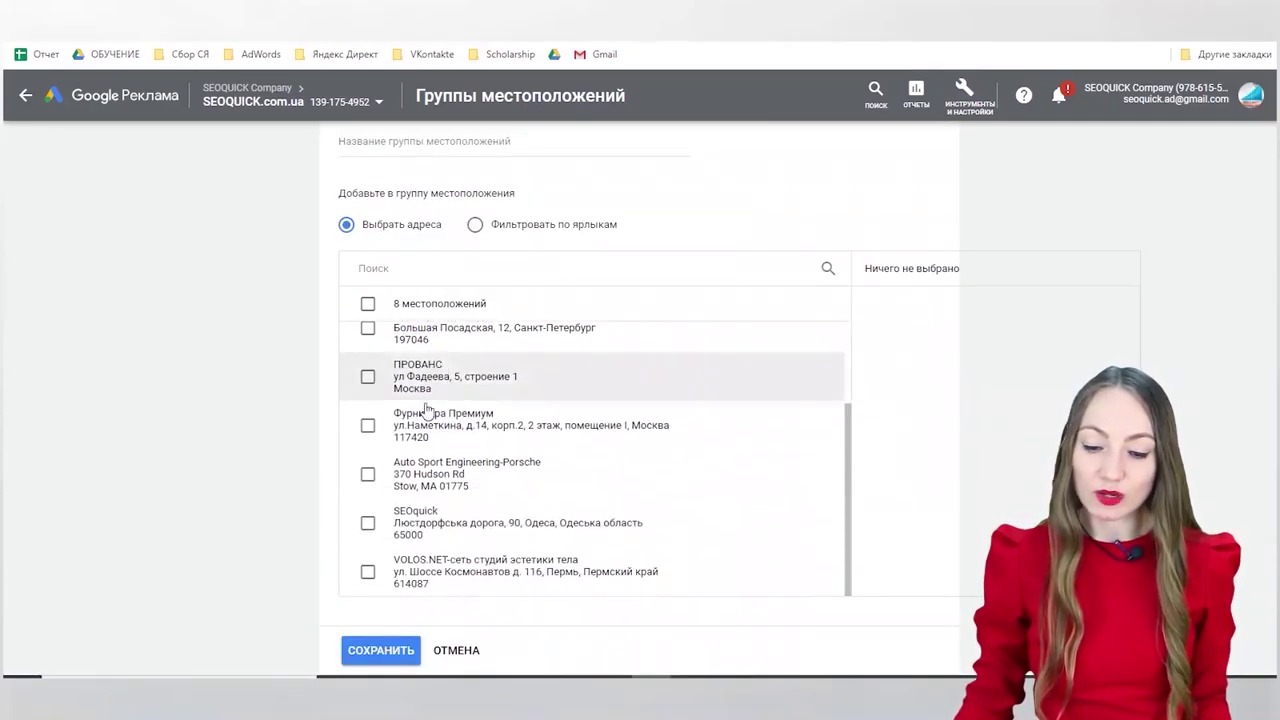
click(368, 426)
click(368, 474)
click(368, 522)
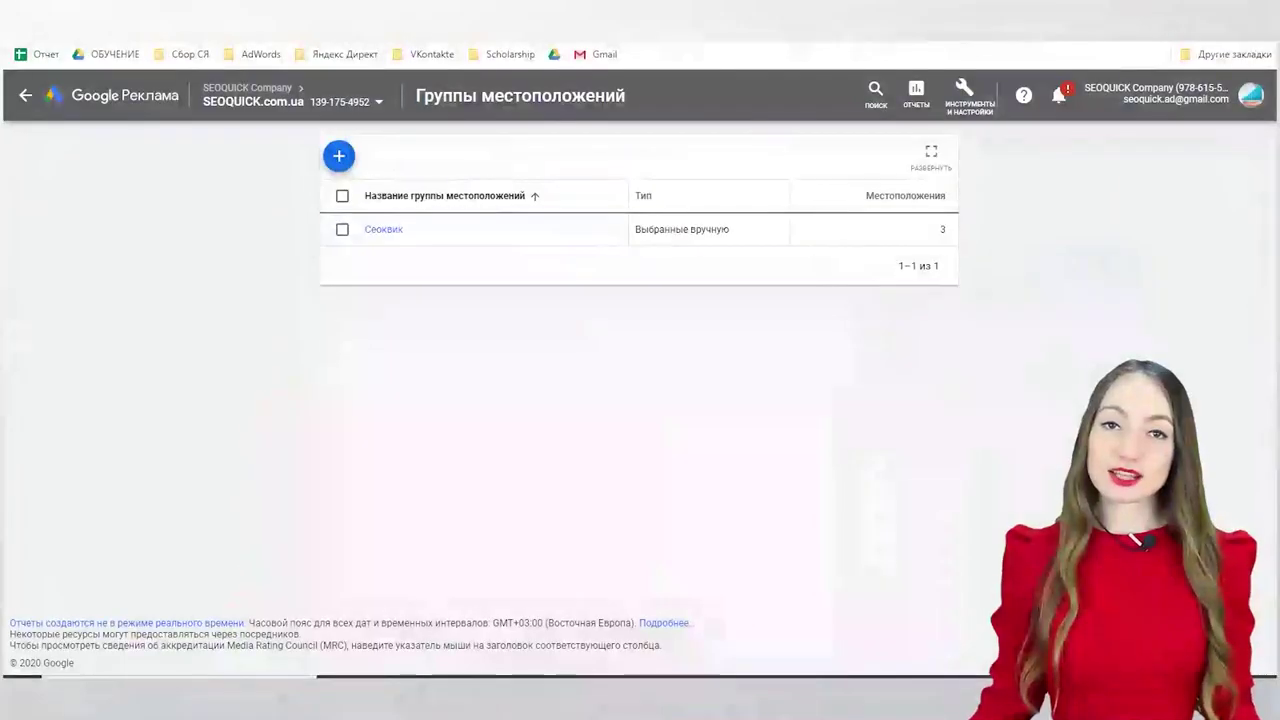
Step: Open the shared library's "Списки исключенных мест размещения" and start creating a new excluded placement list
click(965, 95)
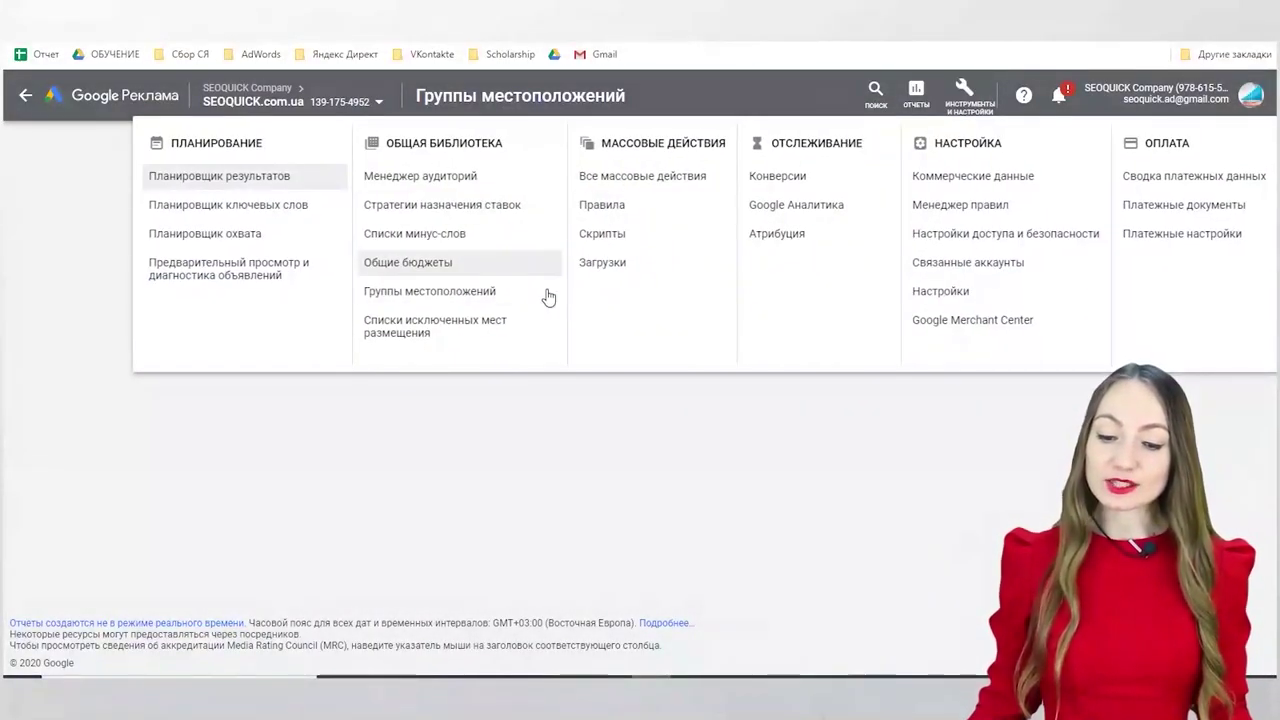
click(505, 328)
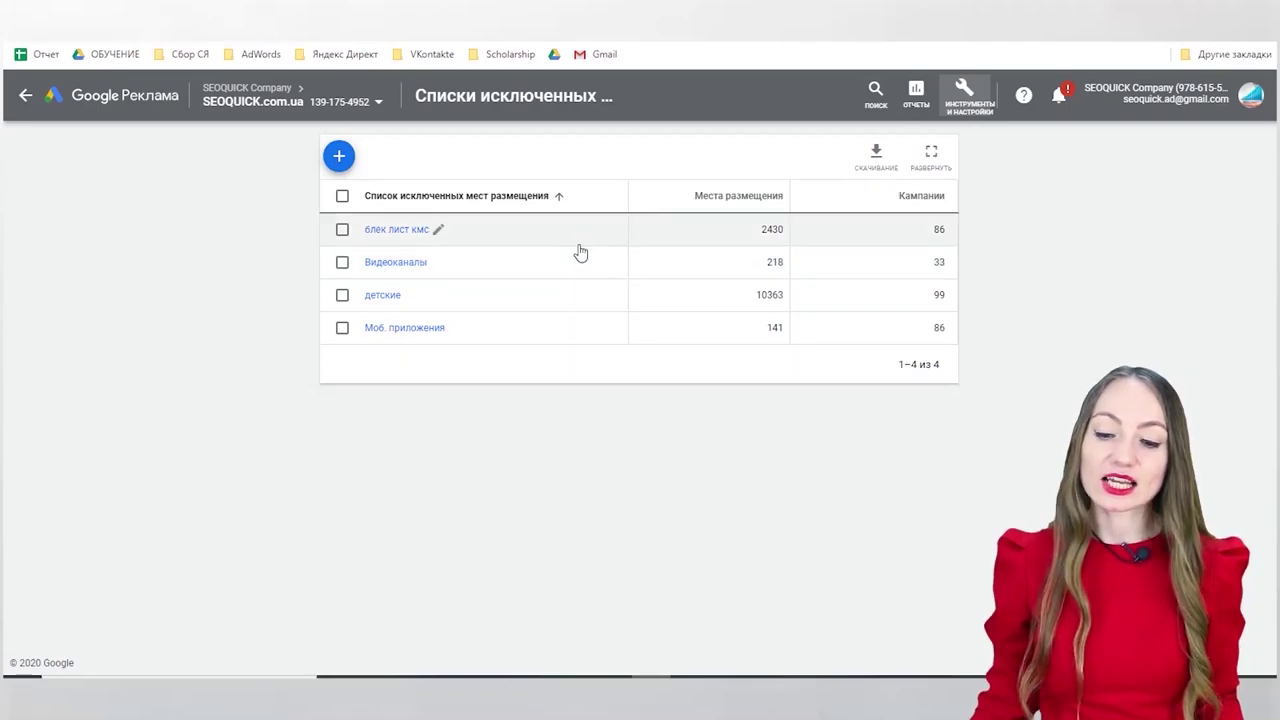
click(339, 157)
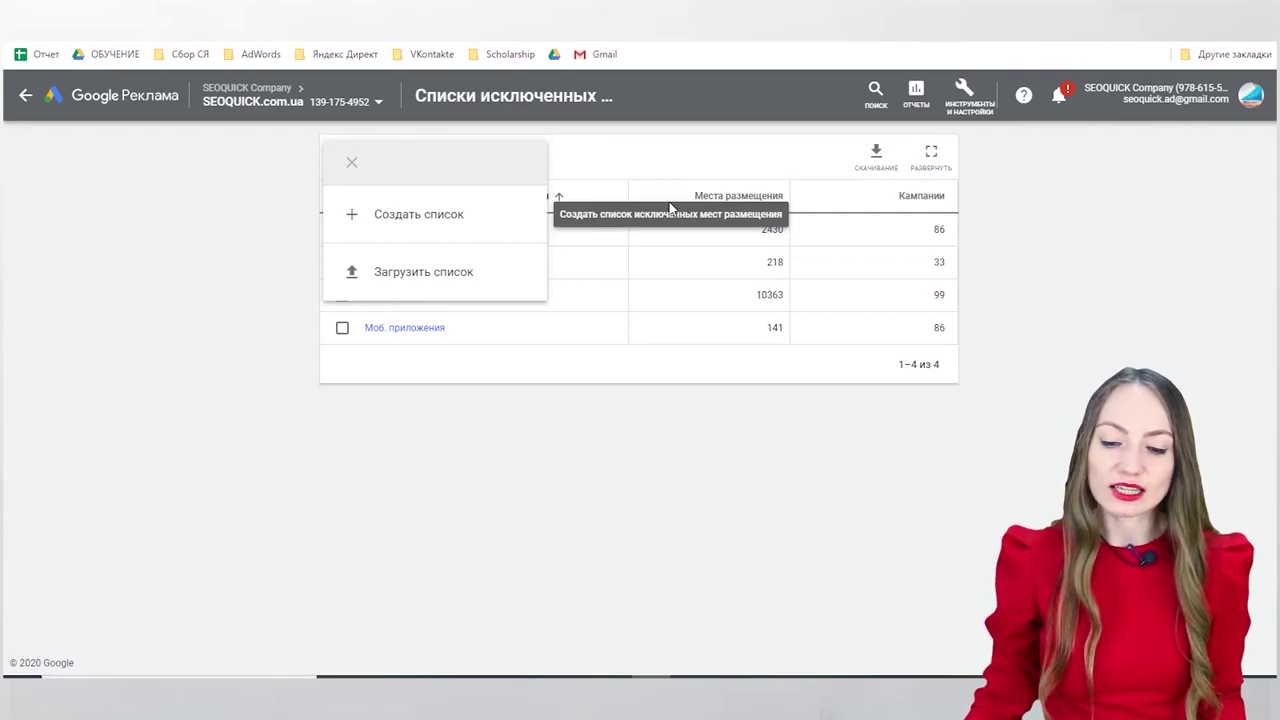
click(420, 212)
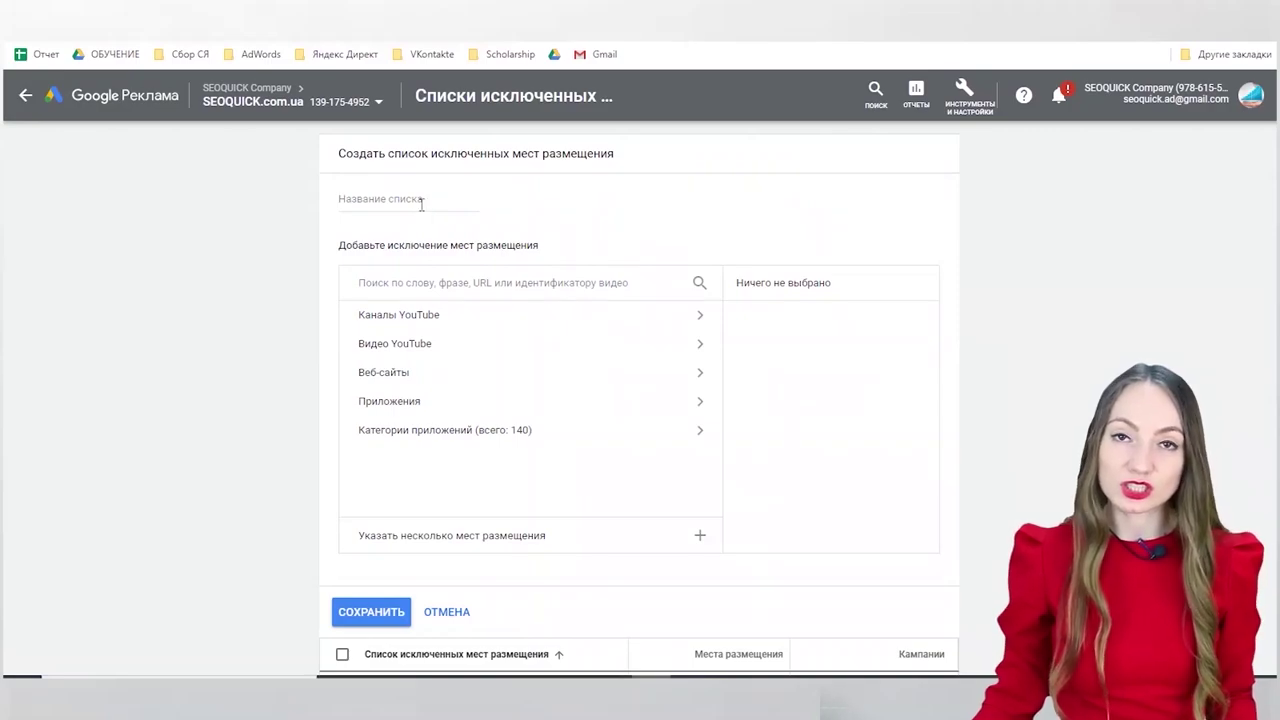
click(421, 201)
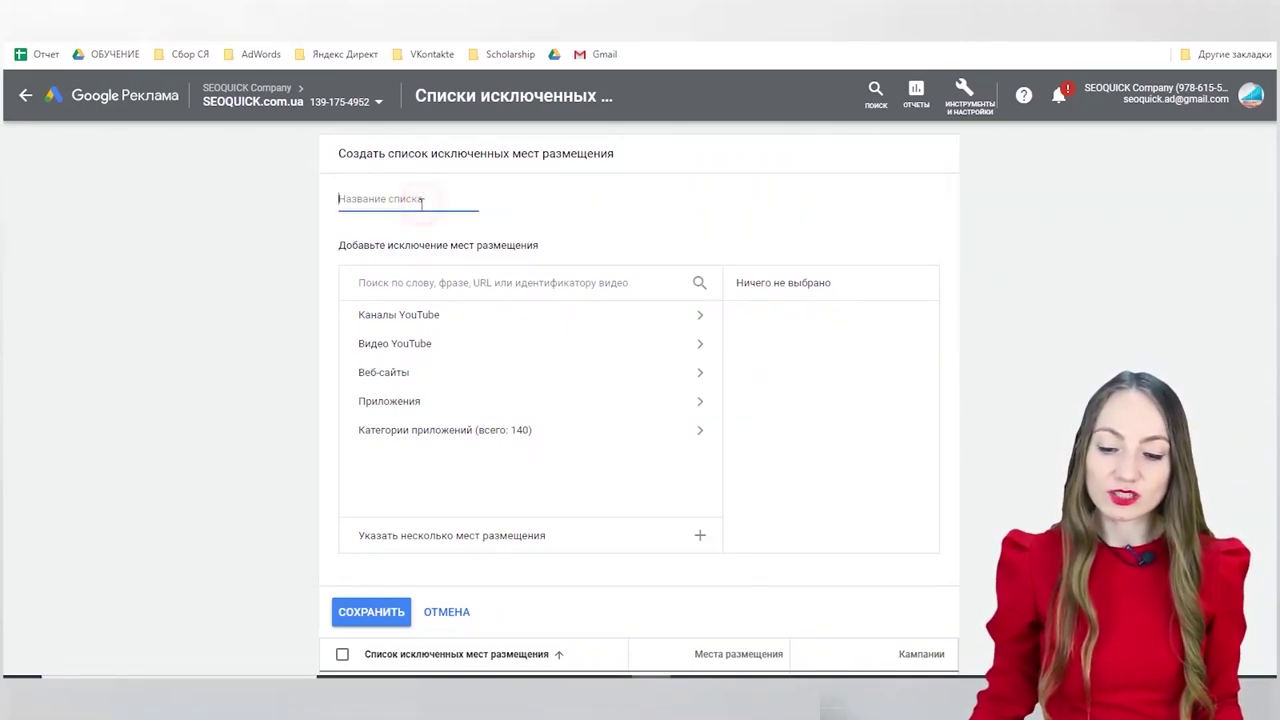
Step: Examine the new excluded placement list's options: "Каналы YouTube", "Указать несколько мест размещения", "Видео YouTube" and "Приложения"
click(436, 320)
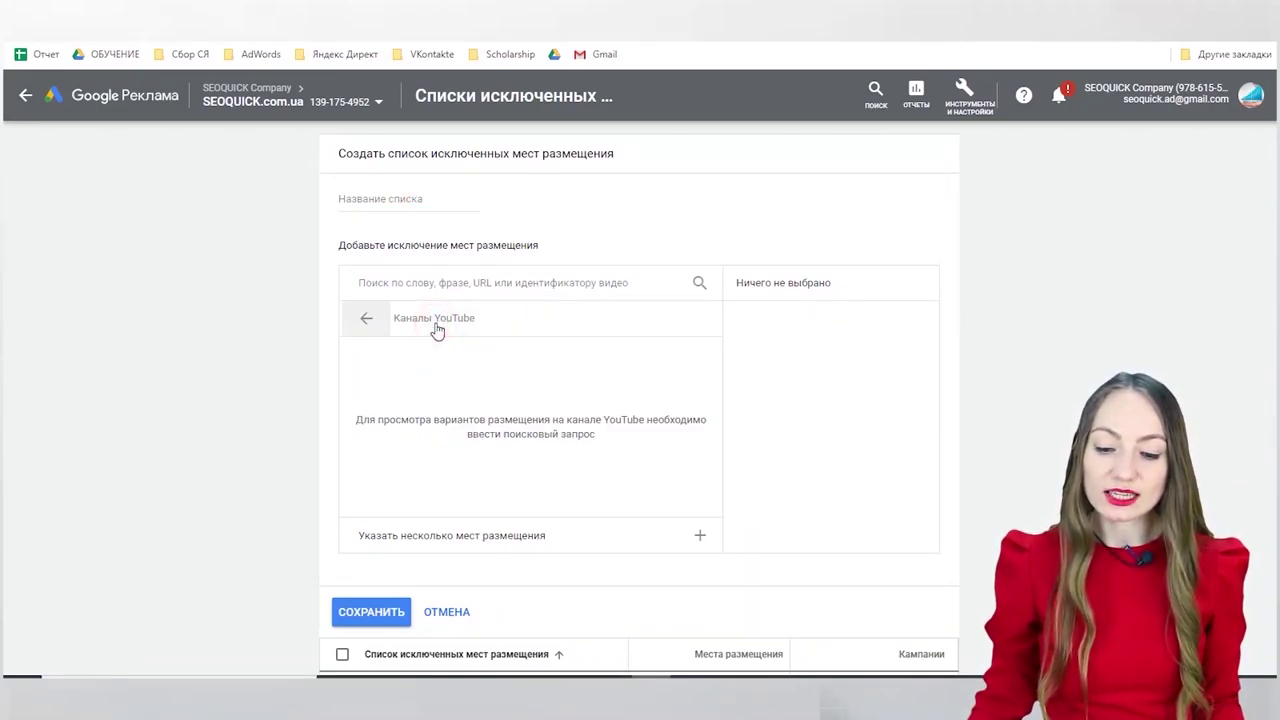
click(543, 537)
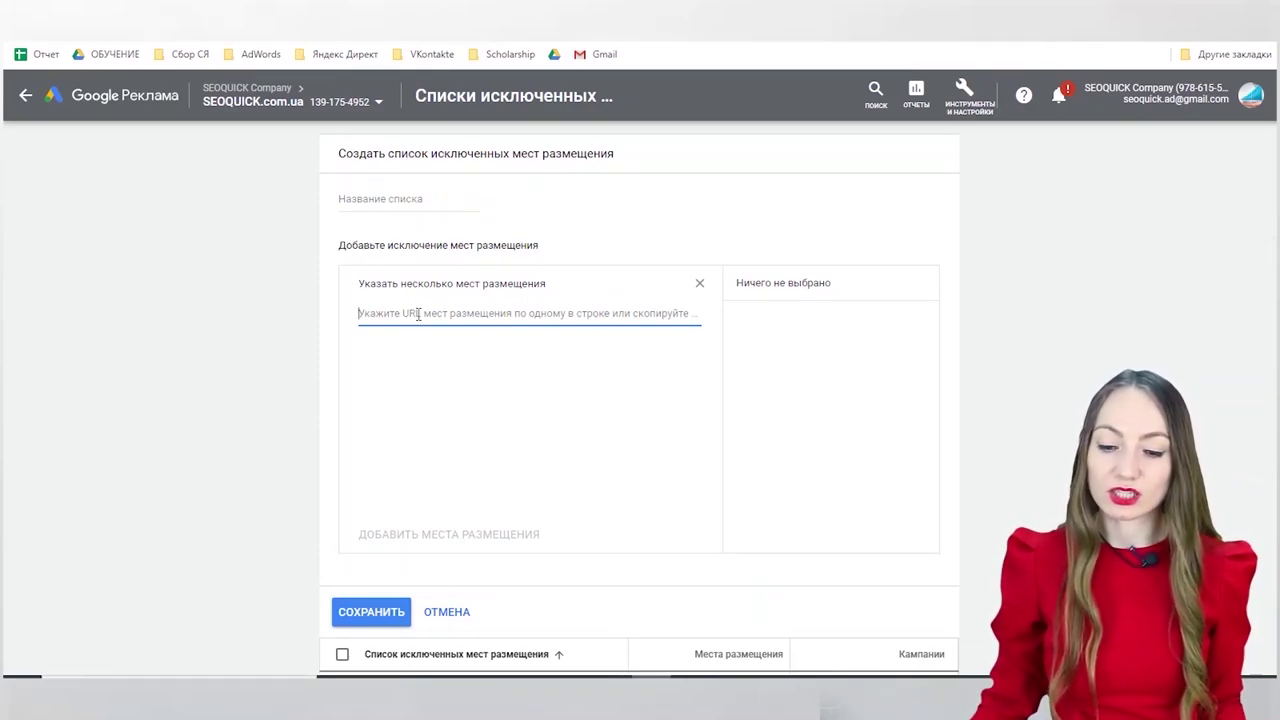
click(699, 284)
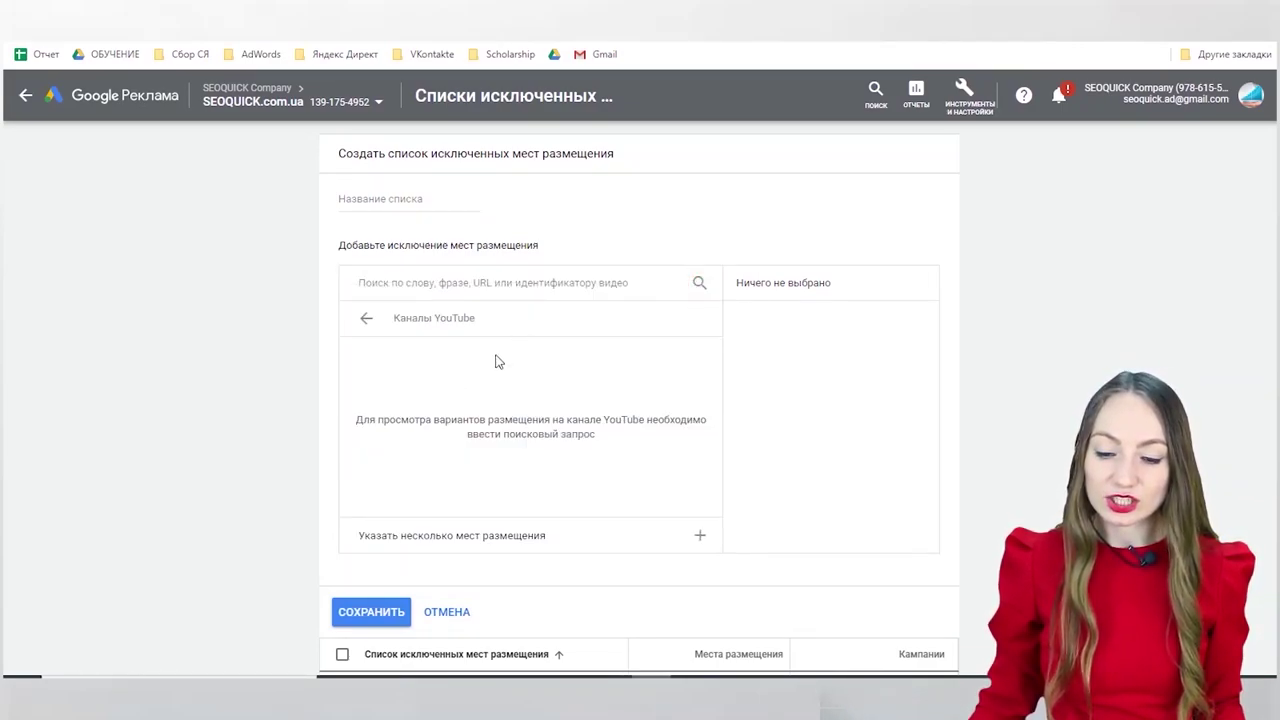
click(360, 316)
click(534, 358)
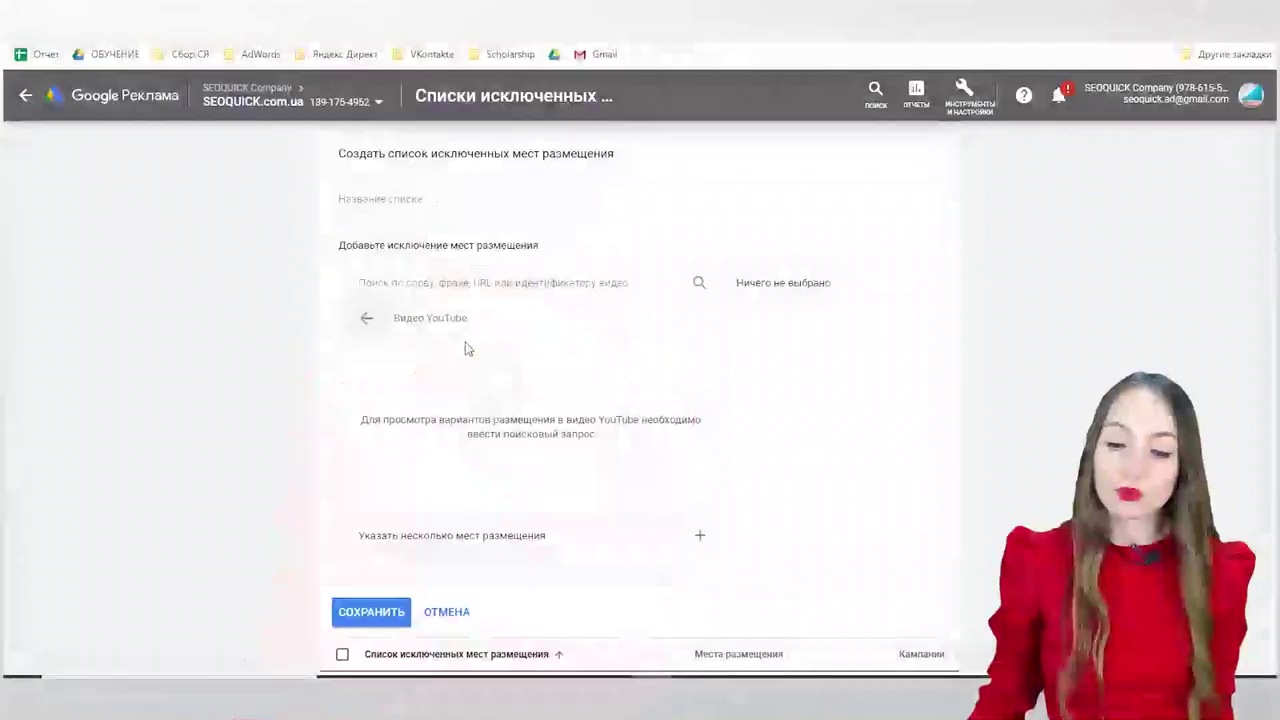
click(364, 317)
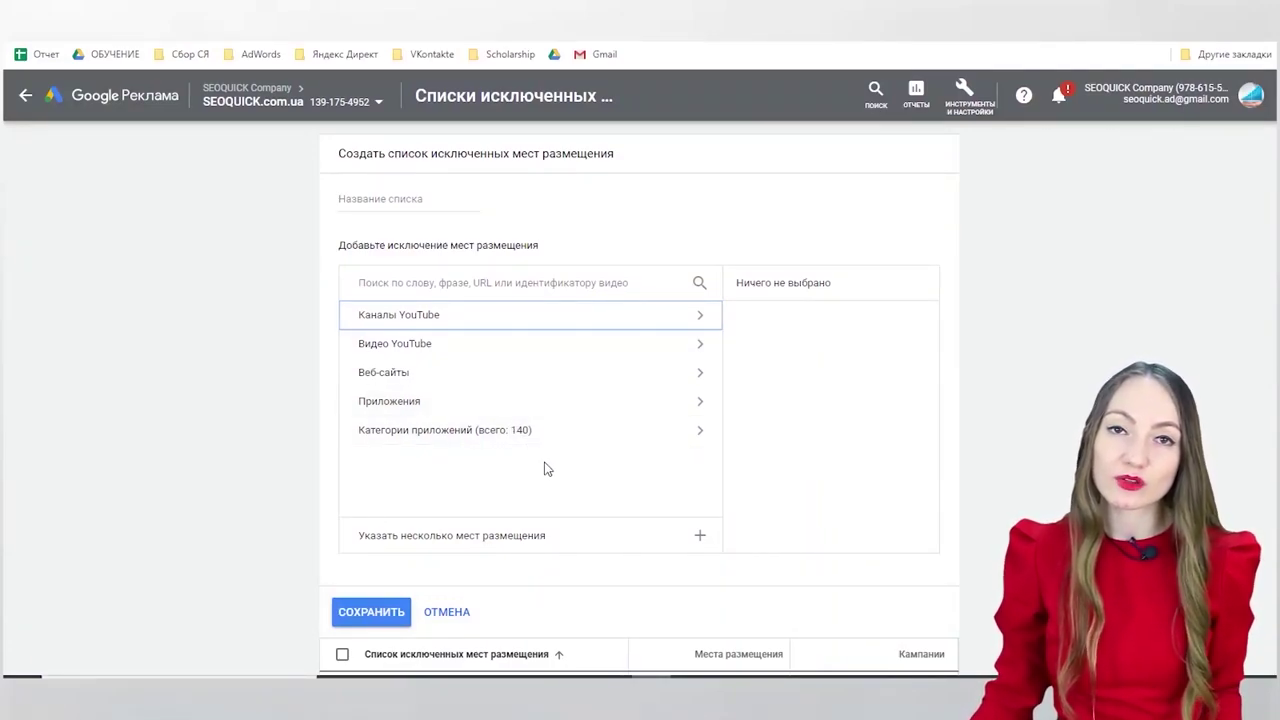
click(563, 408)
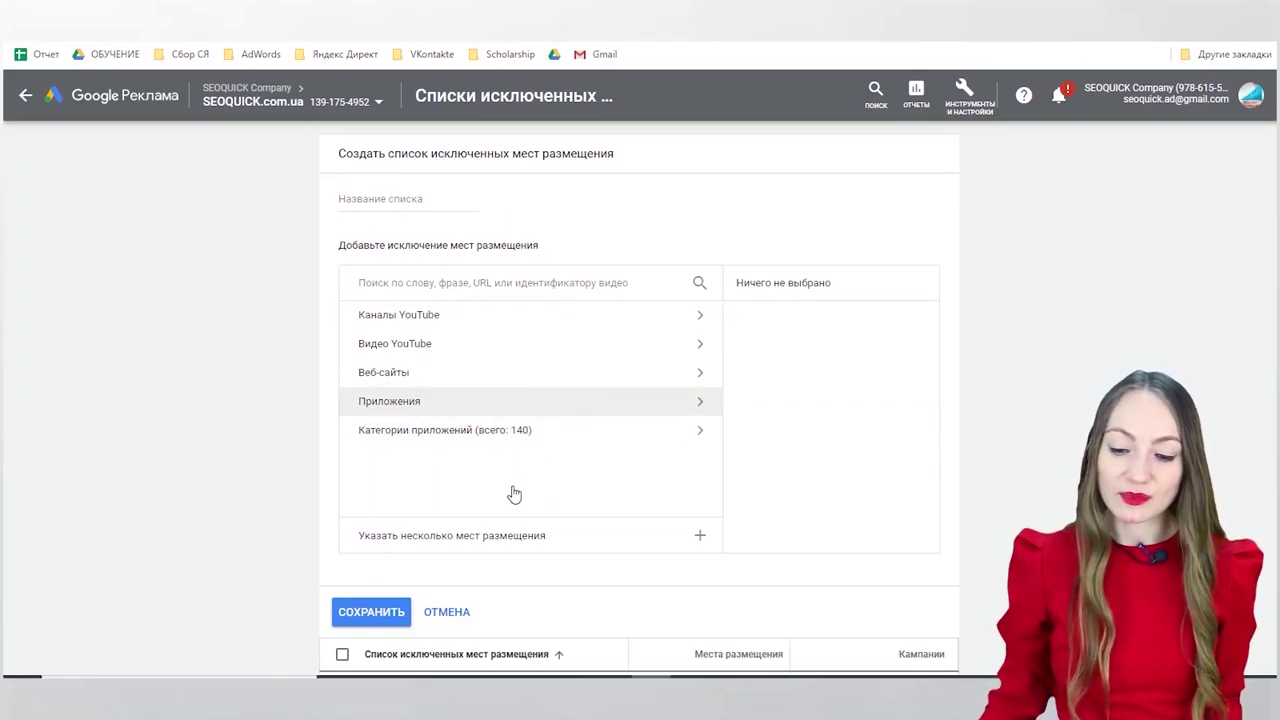
click(356, 318)
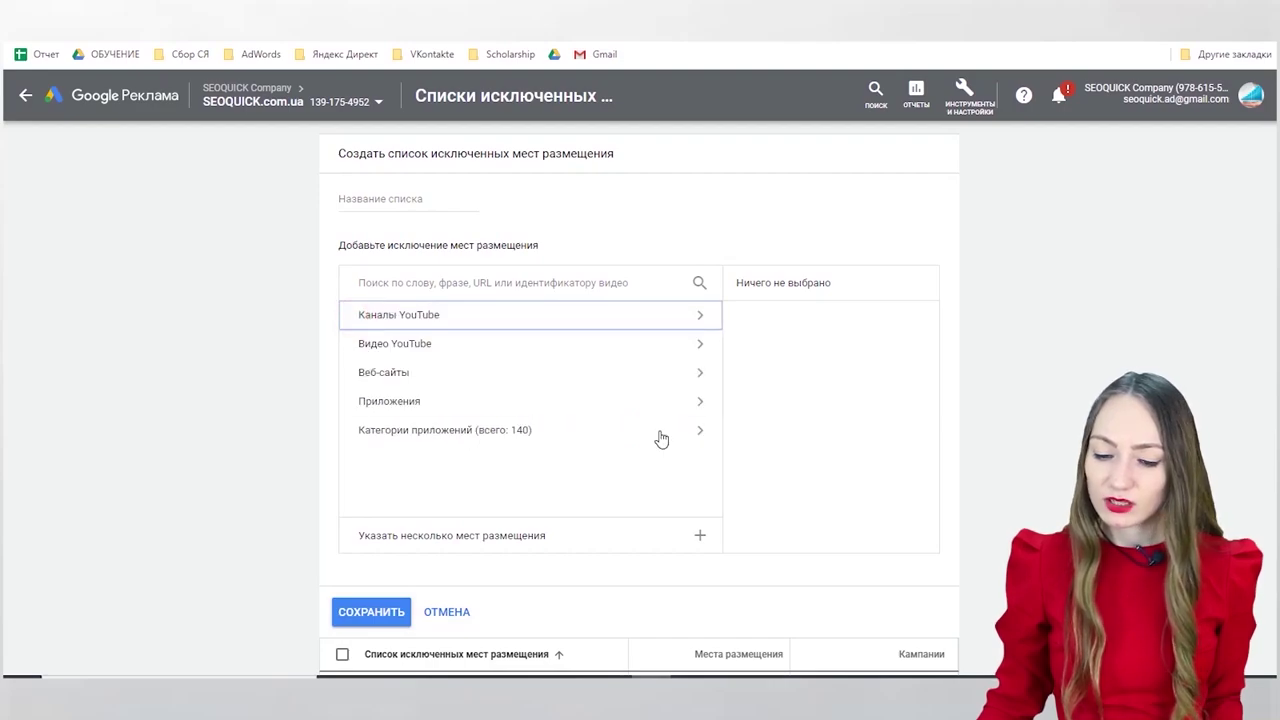
Step: Examine the Apple App Store app categories, including the Games subcategories, and cancel the new excluded placement list
click(655, 433)
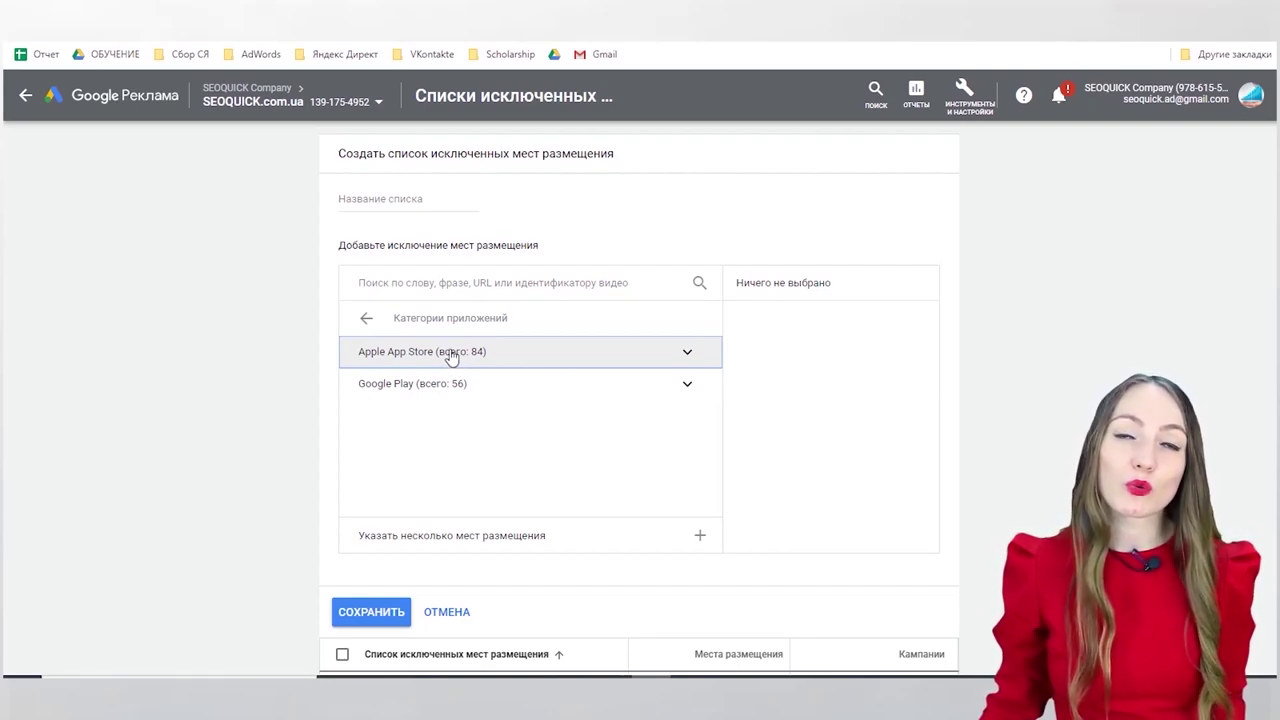
click(506, 359)
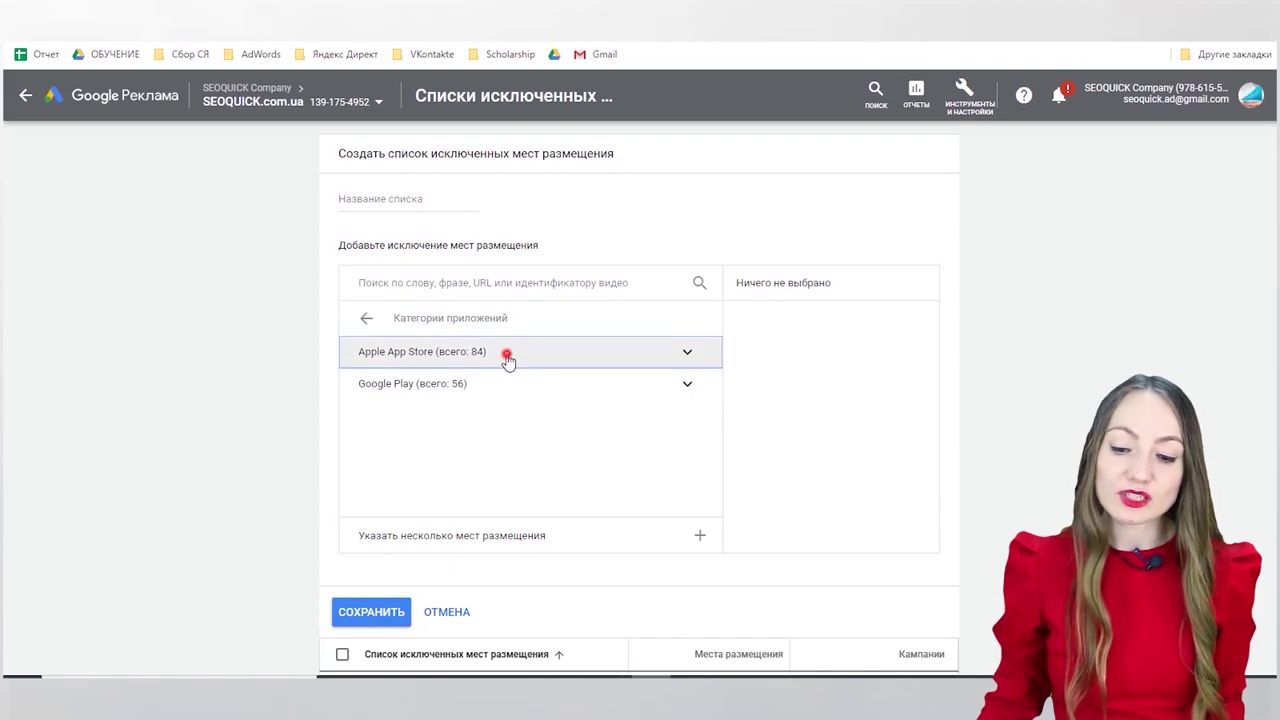
scroll(457, 386, down, 3)
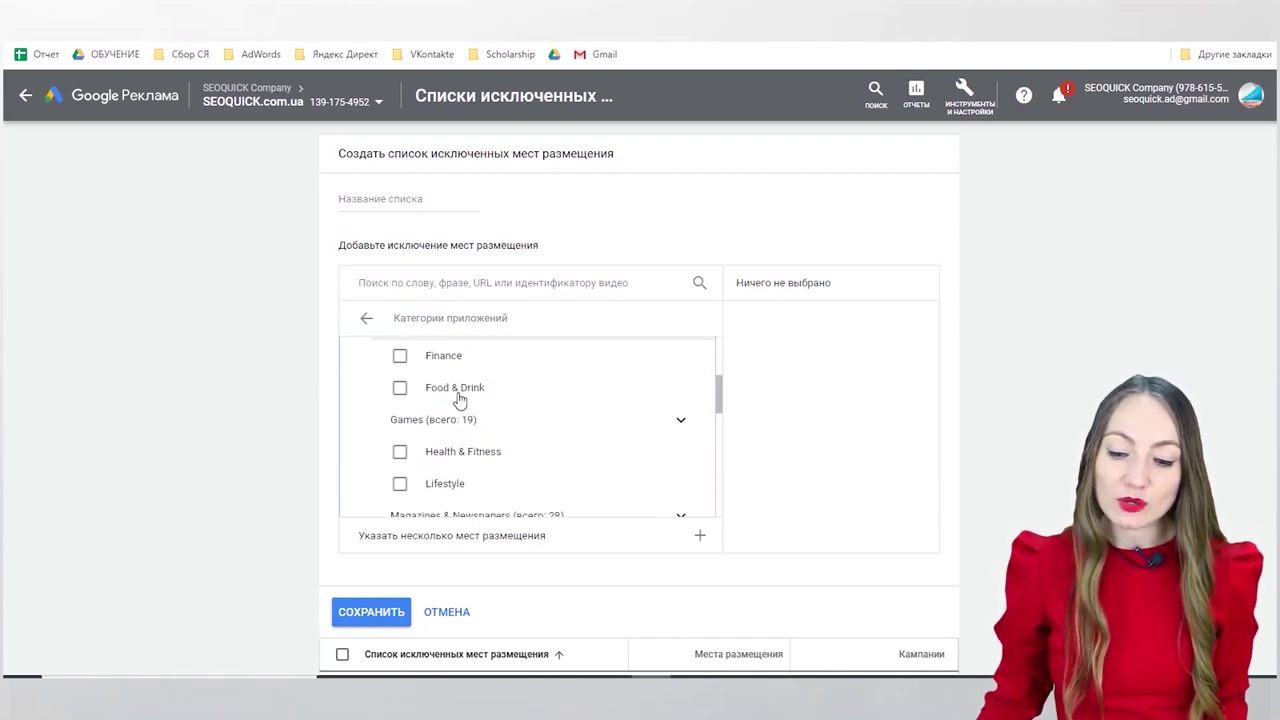
click(460, 370)
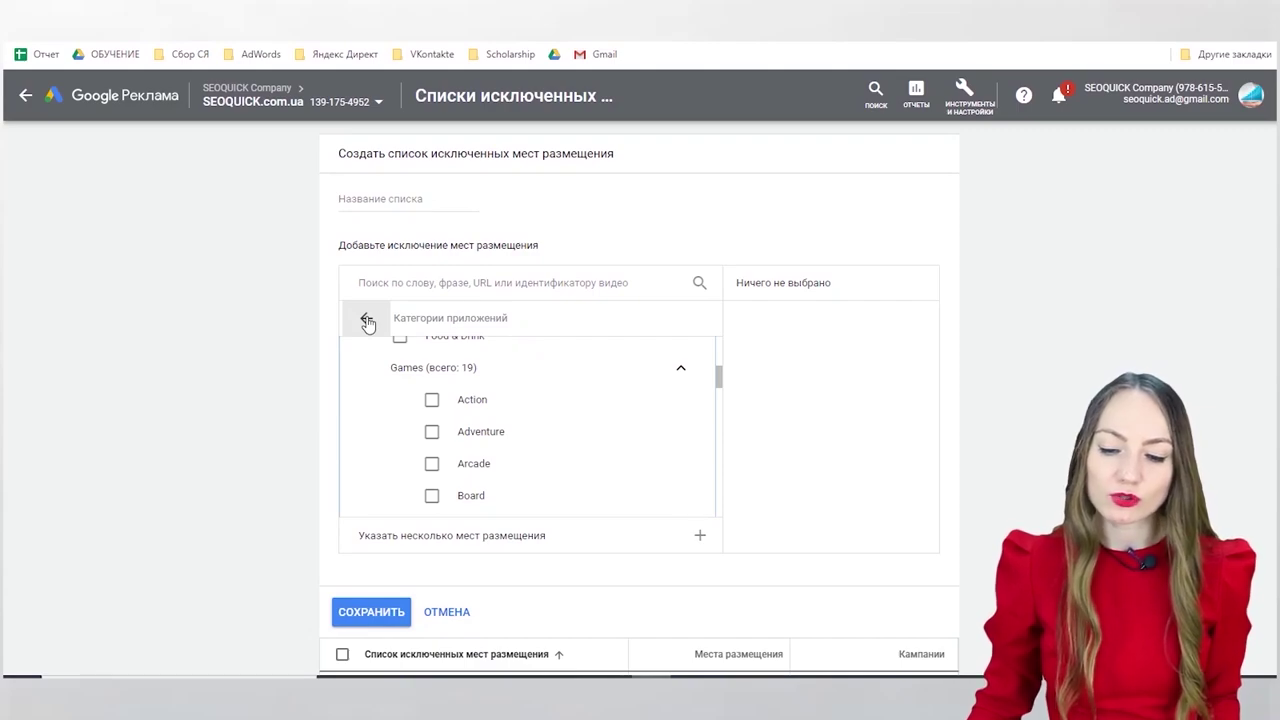
scroll(449, 374, up, 5)
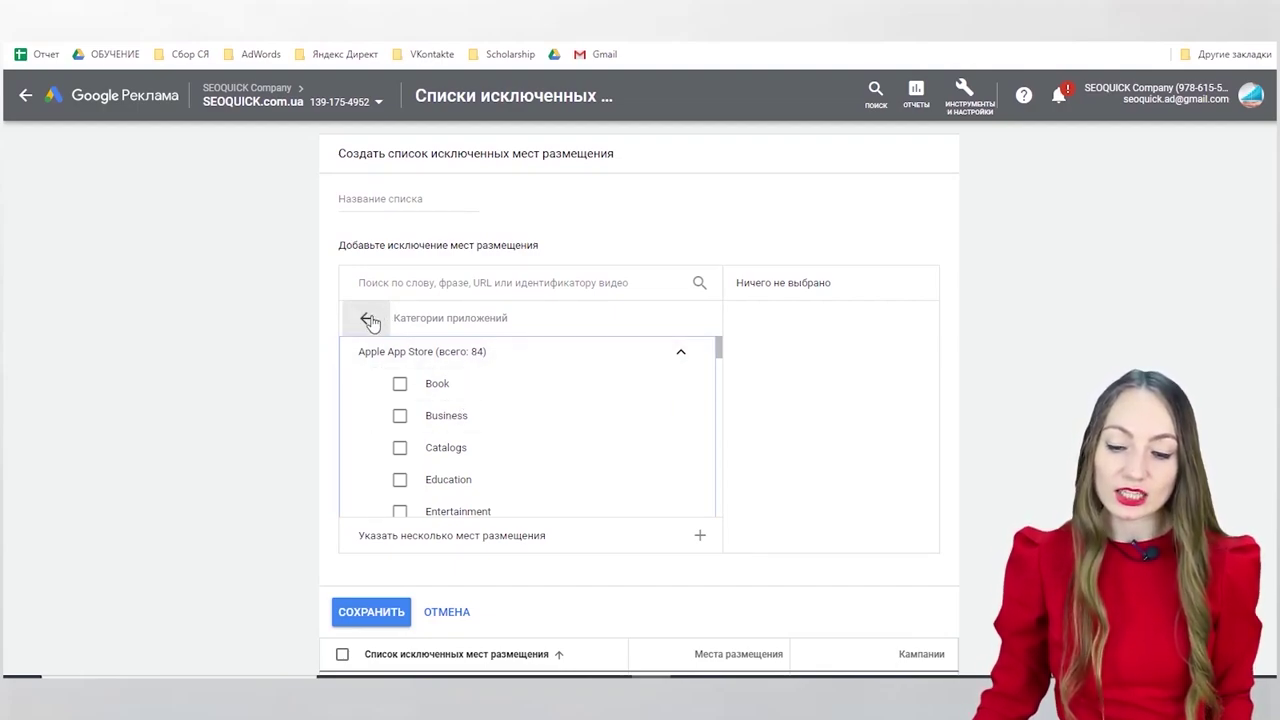
scroll(450, 480, down, 3)
scroll(630, 657, down, 2)
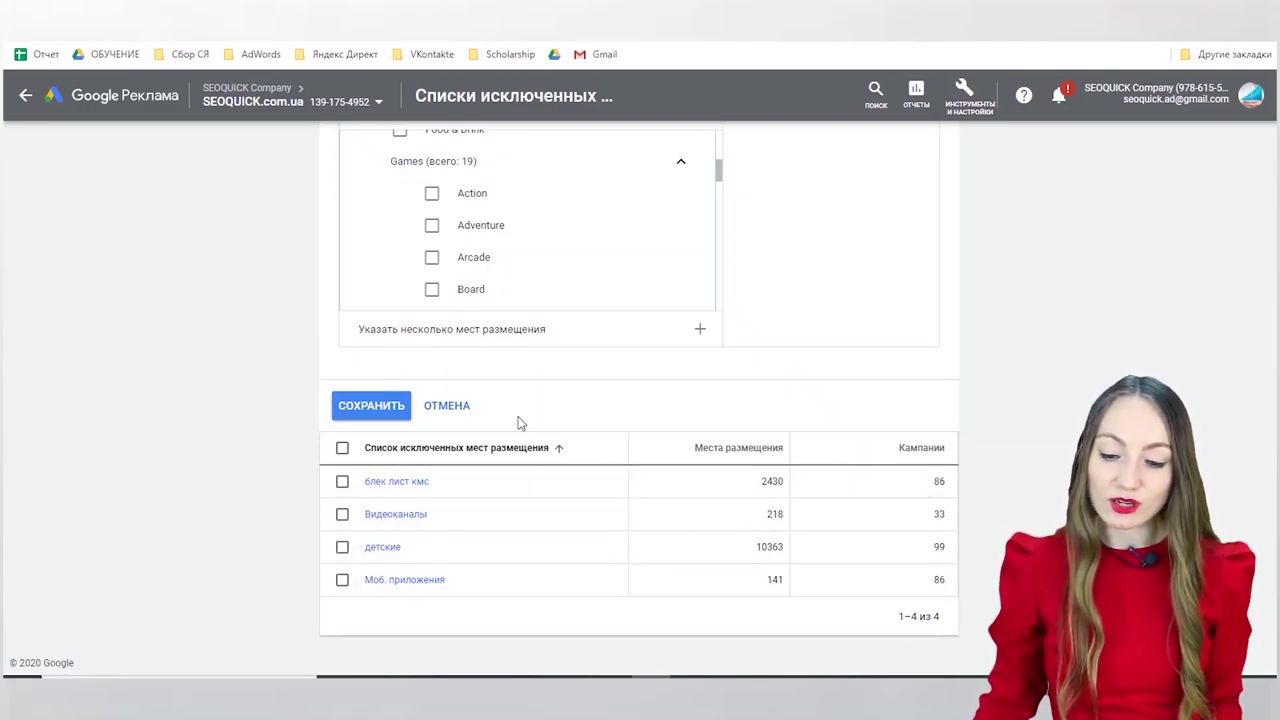
click(462, 410)
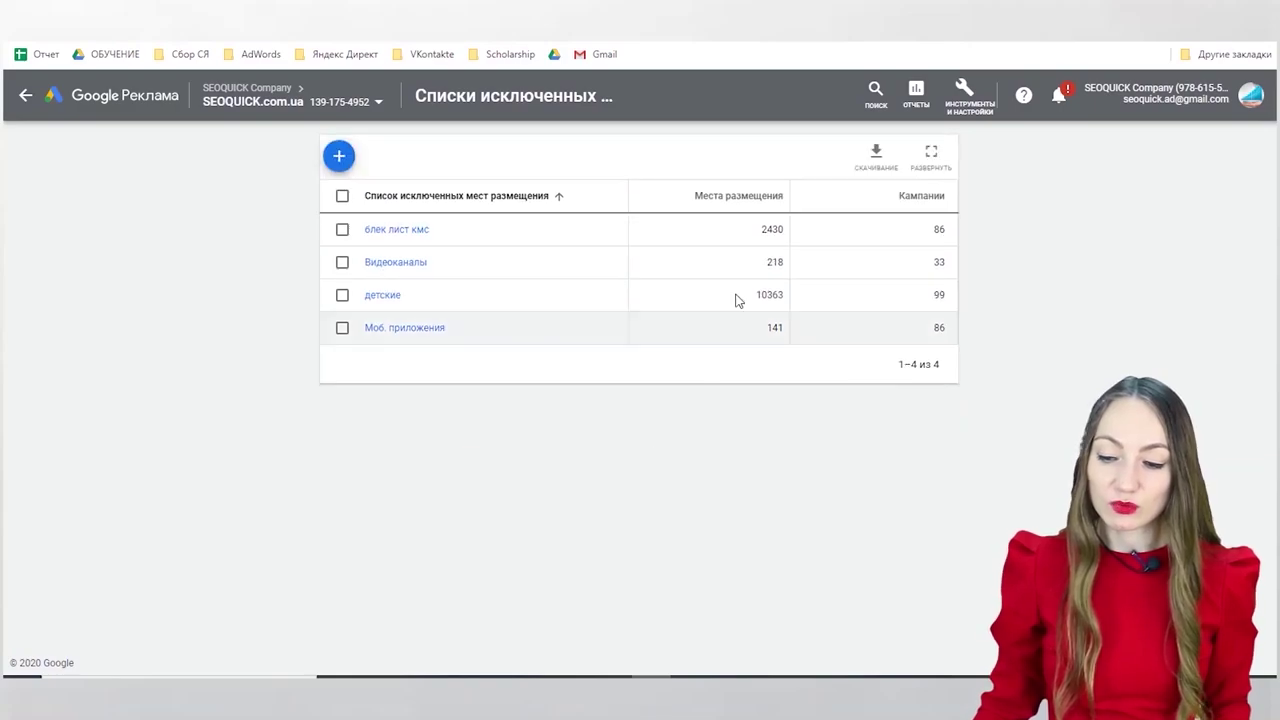
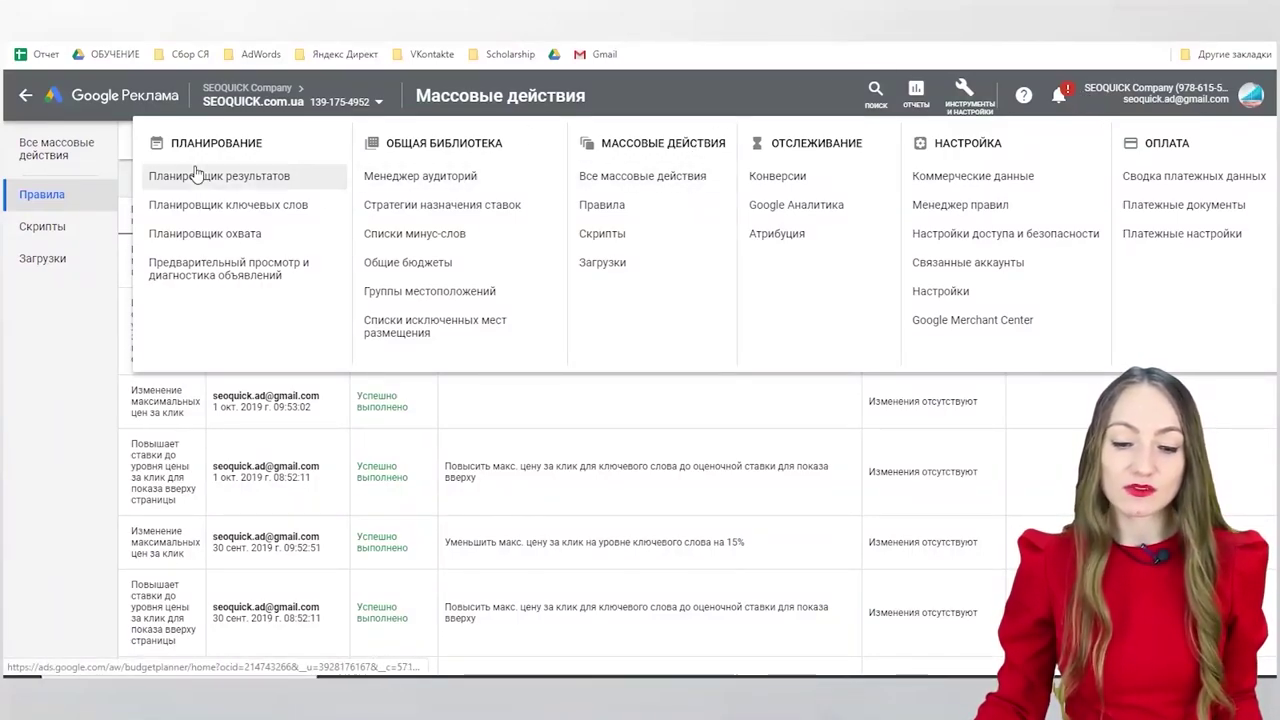
Step: Open "Все массовые действия" and view the keywords affected by a bulk pause from November 2019
click(62, 155)
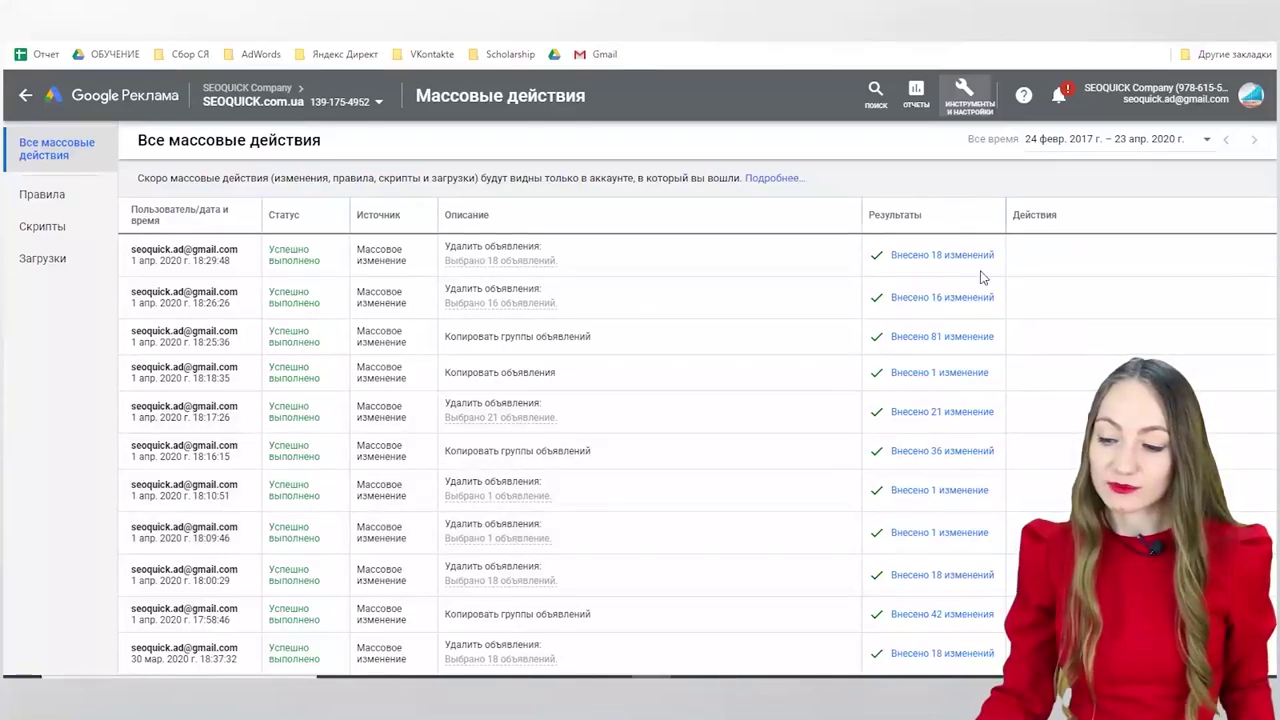
scroll(663, 478, down, 4)
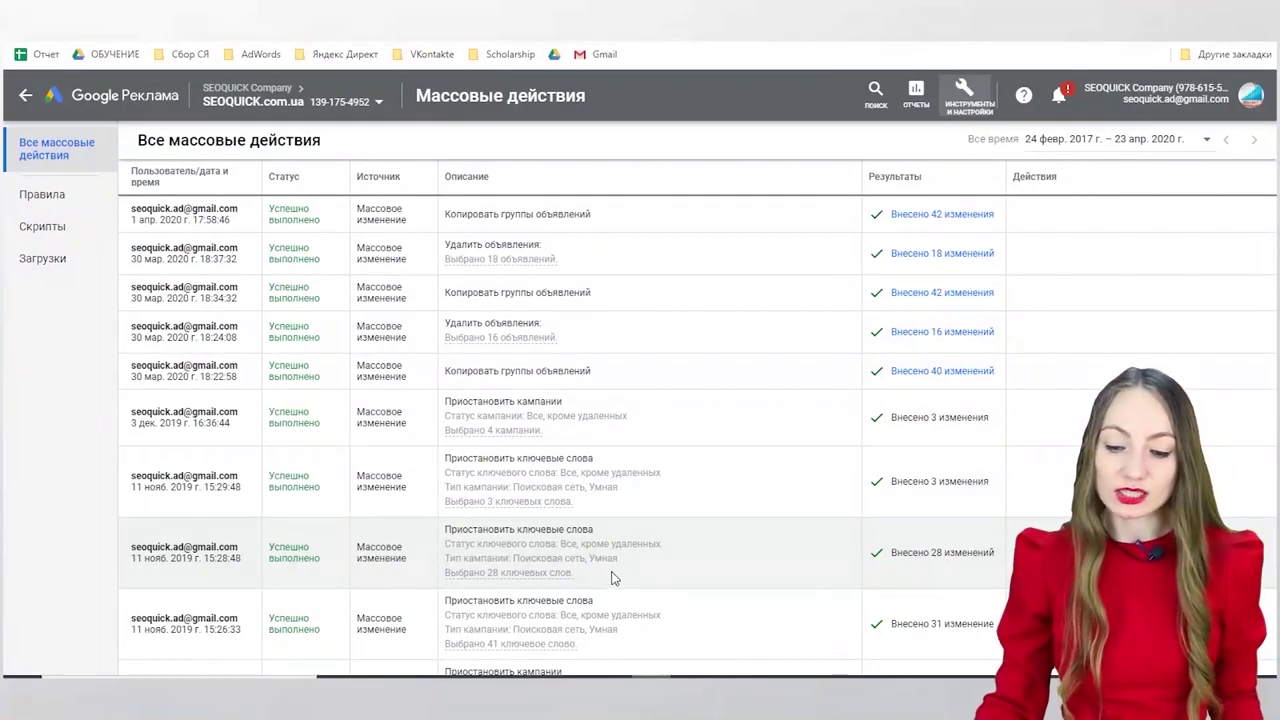
mouse_move(505, 572)
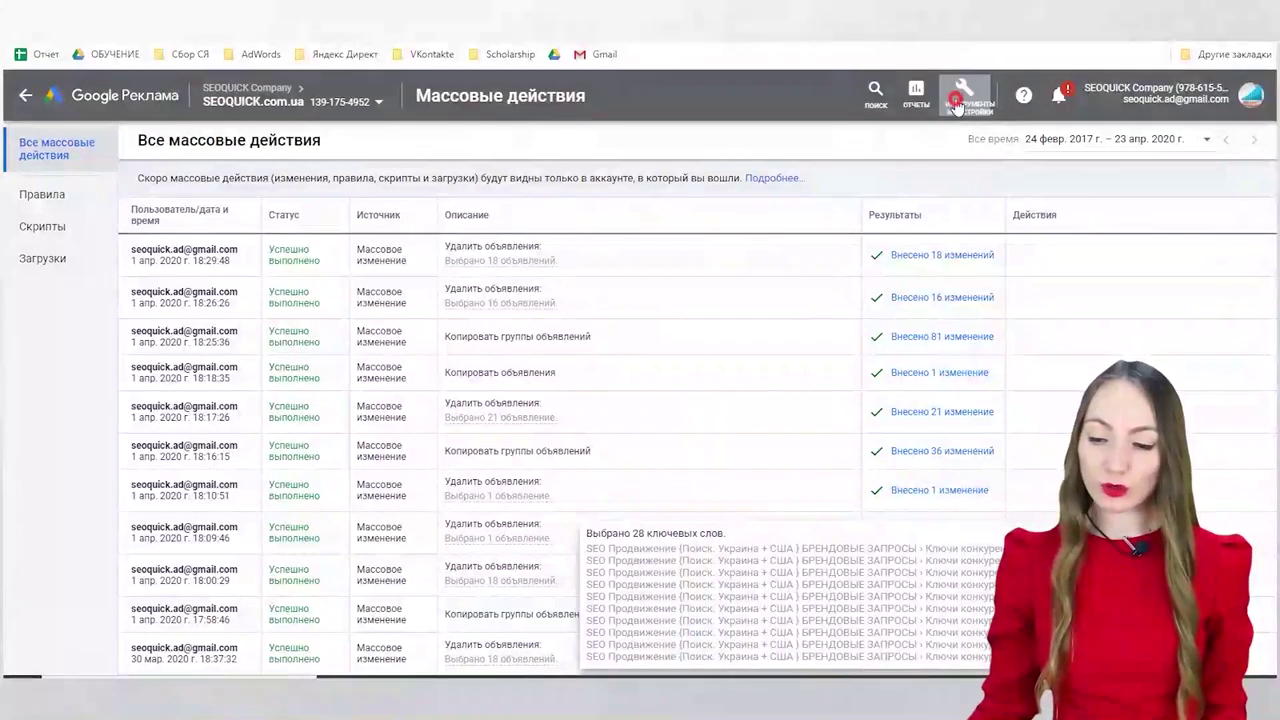
Step: Open the "Конверсии" section and look through the table of conversion actions
click(960, 100)
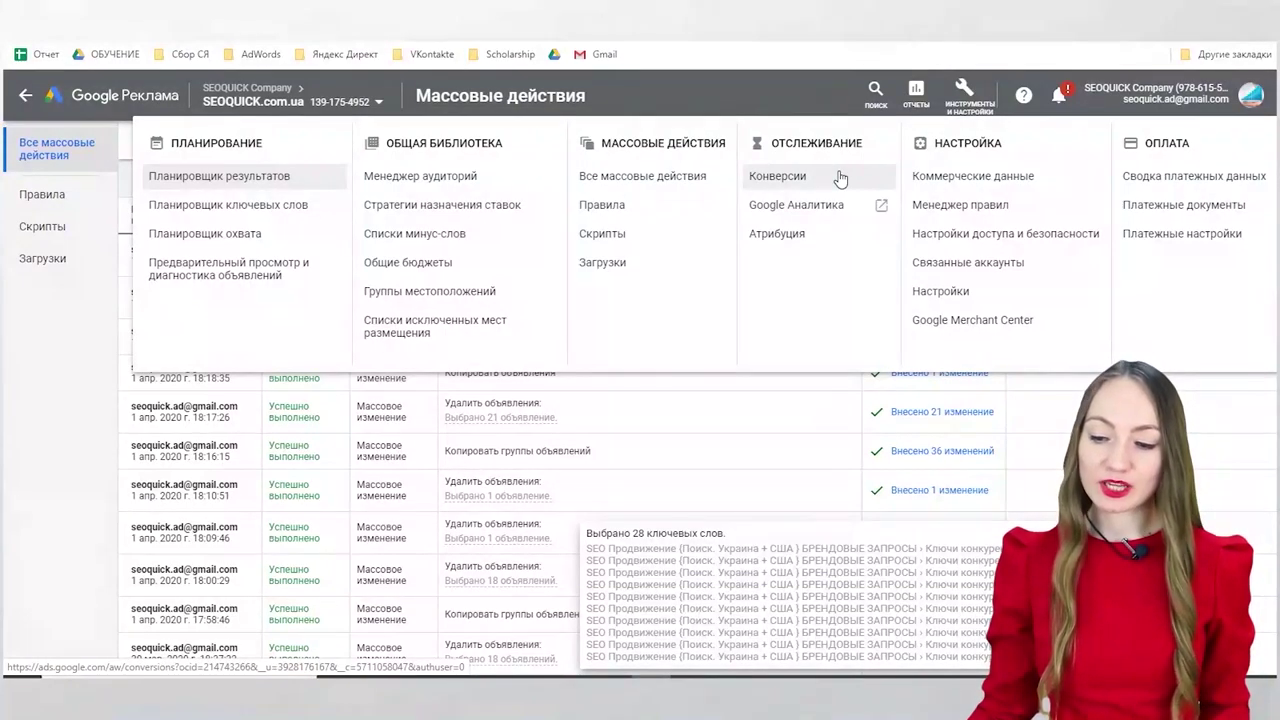
click(826, 240)
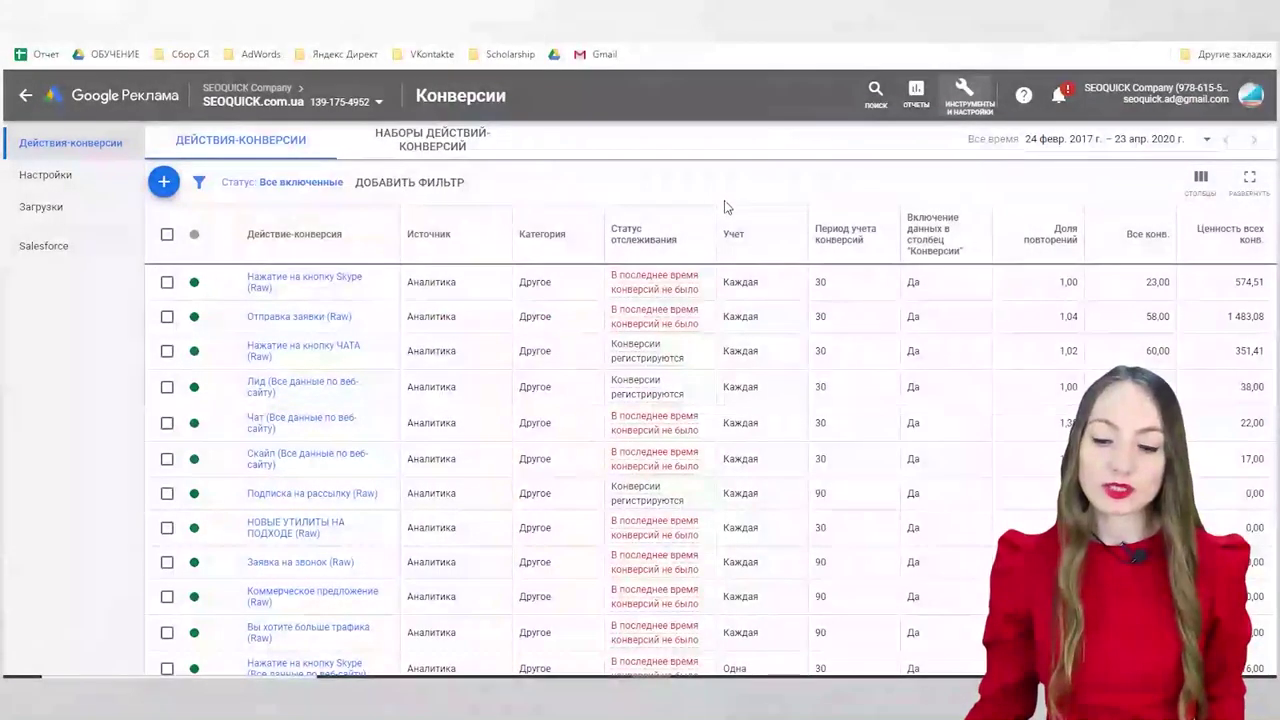
scroll(586, 310, down, 1)
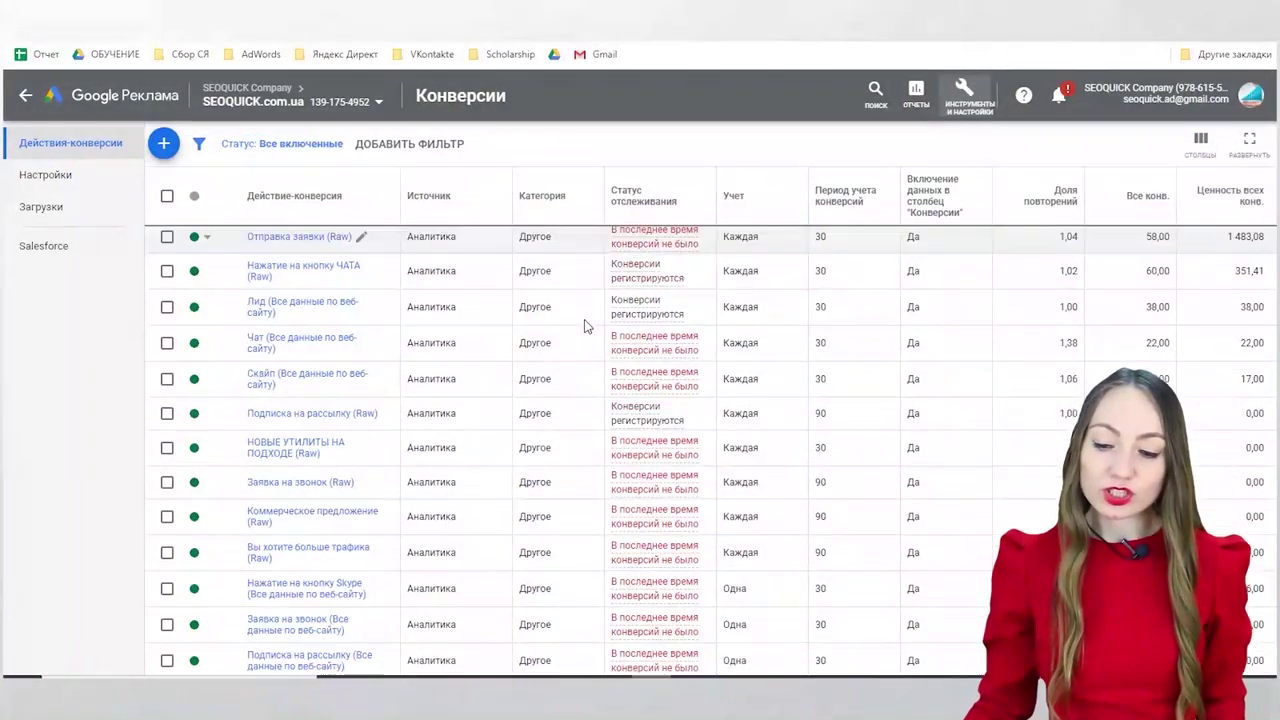
scroll(586, 326, down, 3)
scroll(586, 326, up, 5)
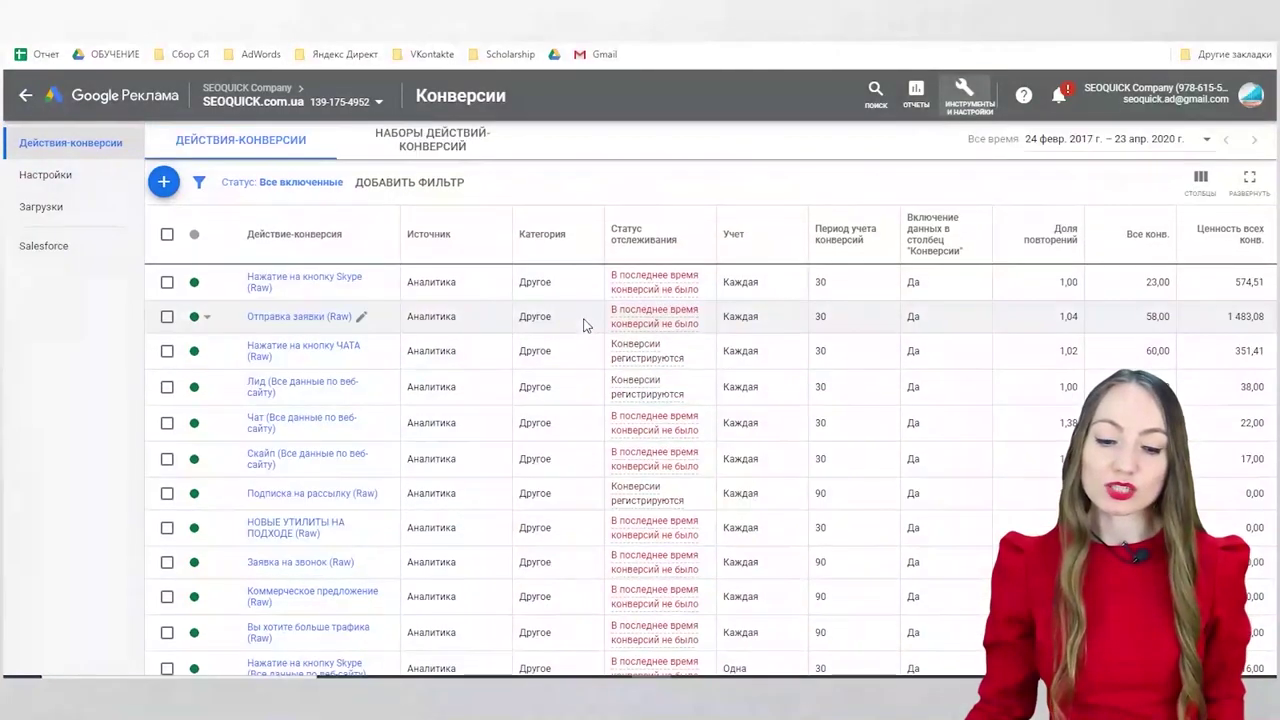
Step: Start a new conversion action, examine the import sources "Google Аналитика" and "Google Аналитика – приложение и сайт", and cancel the import
click(165, 182)
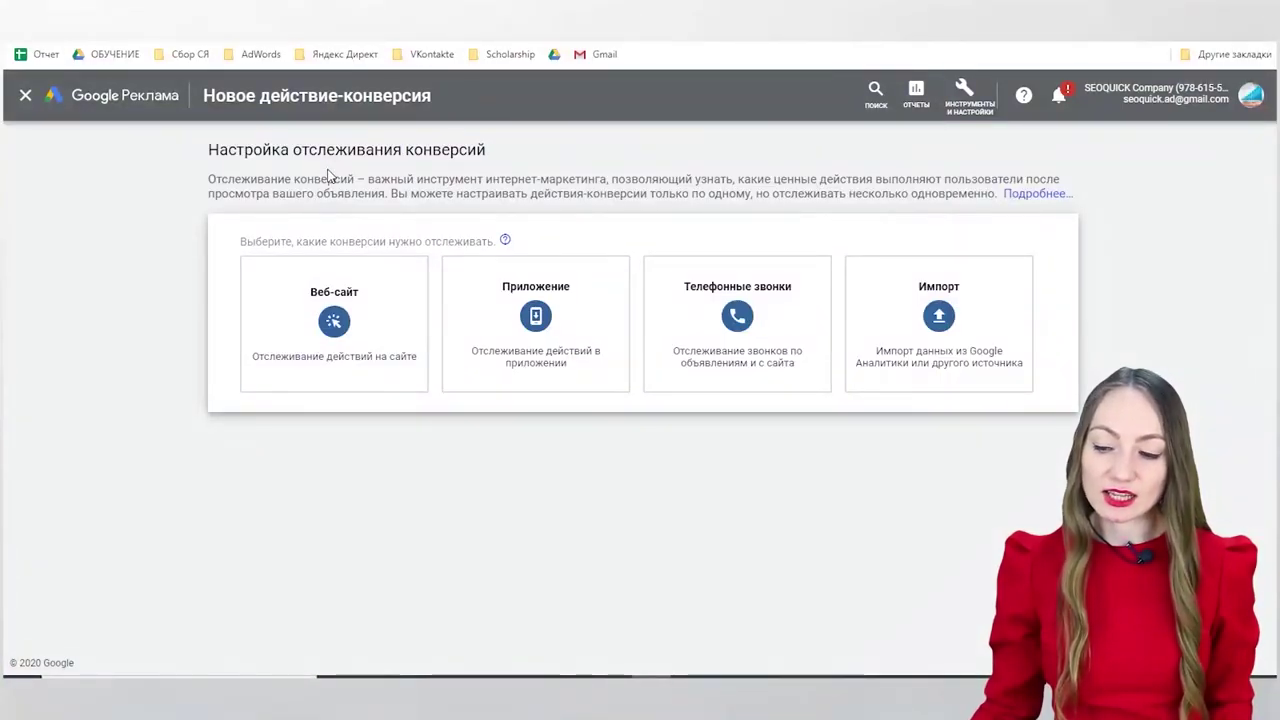
mouse_move(943, 300)
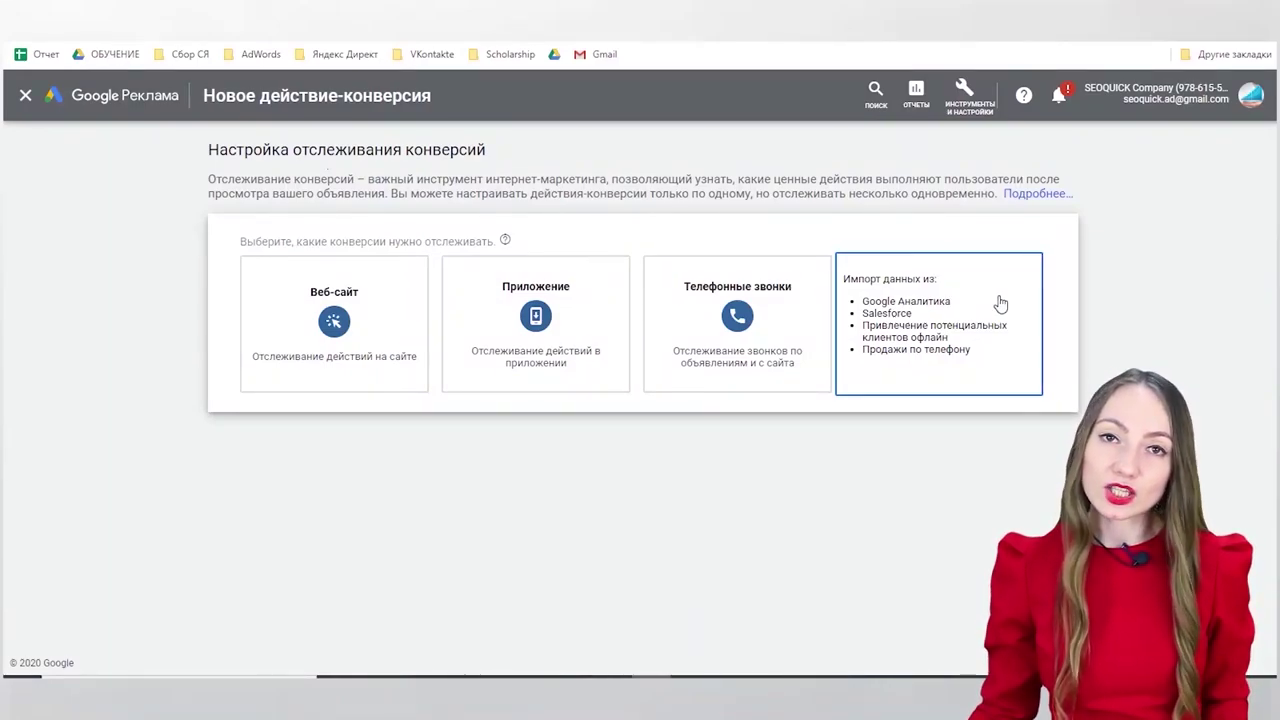
click(999, 301)
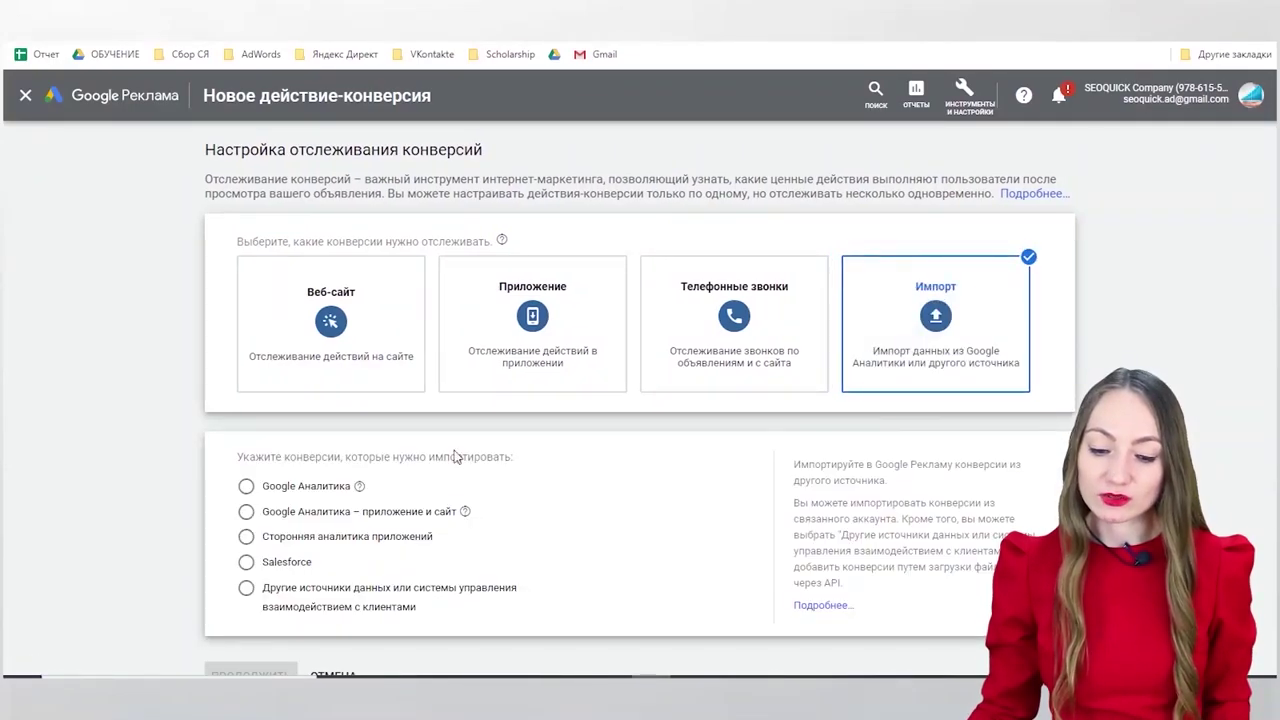
click(319, 491)
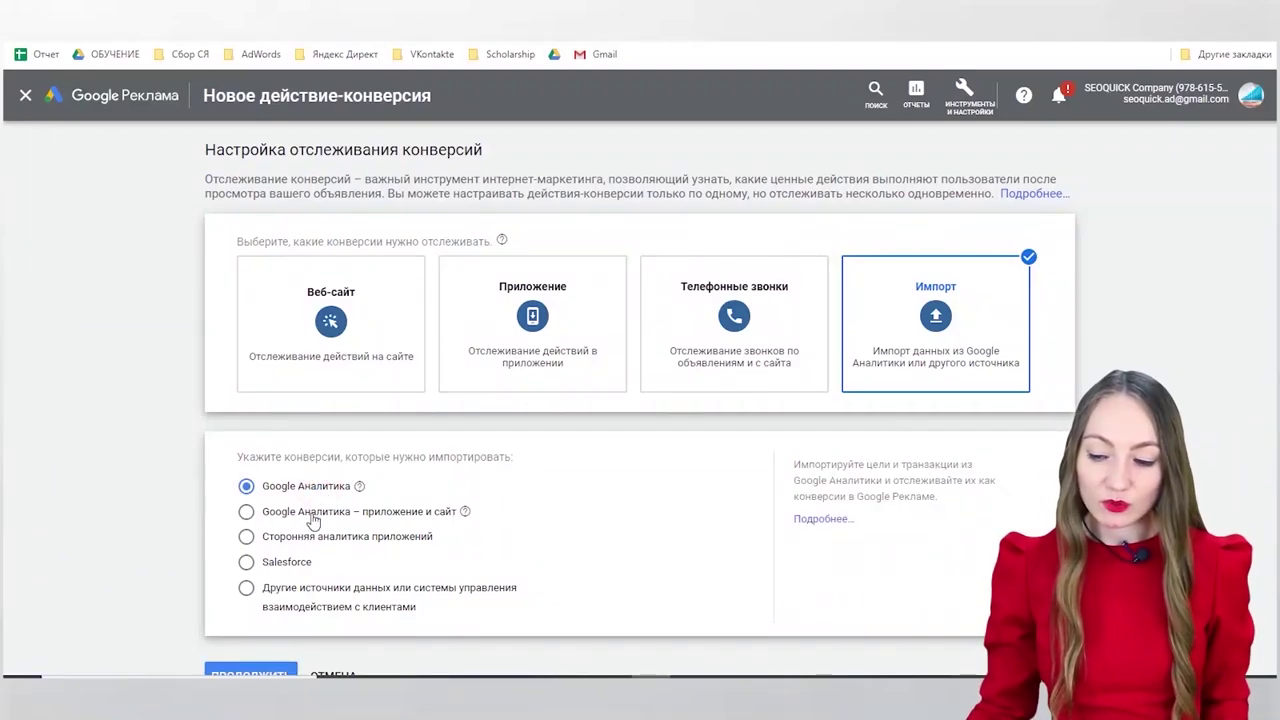
click(312, 514)
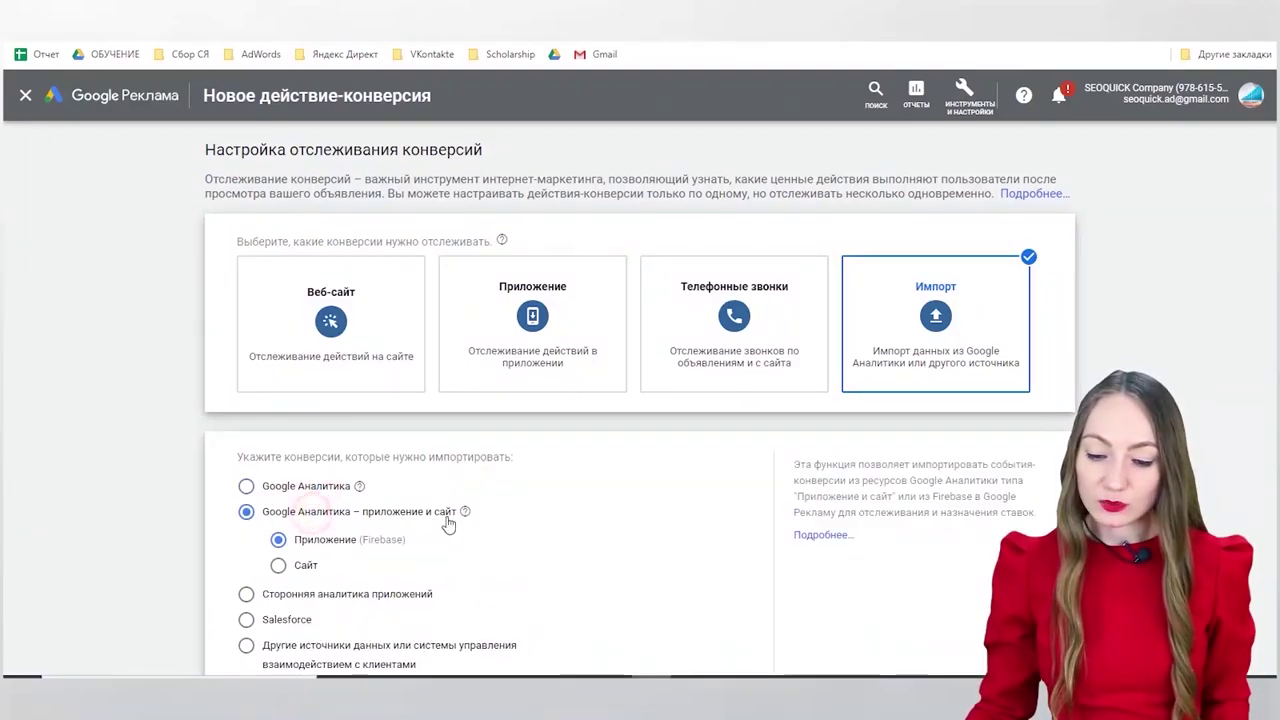
mouse_move(463, 513)
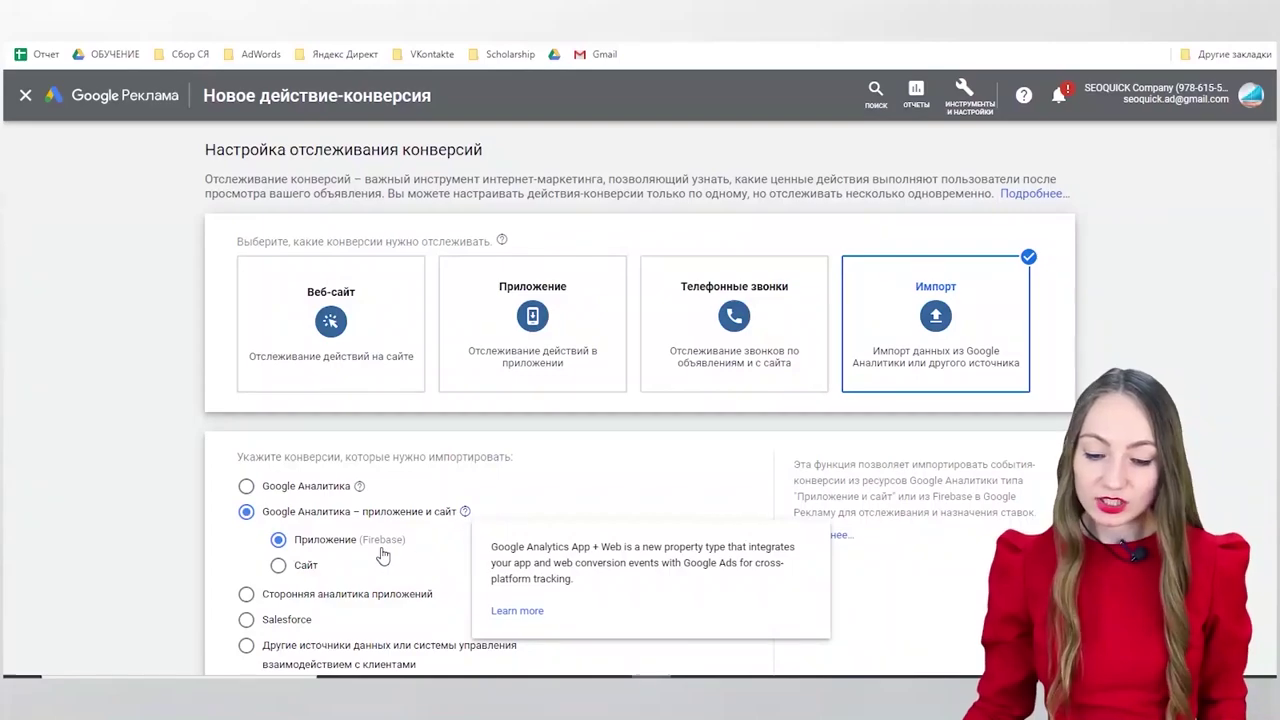
scroll(390, 555, down, 1)
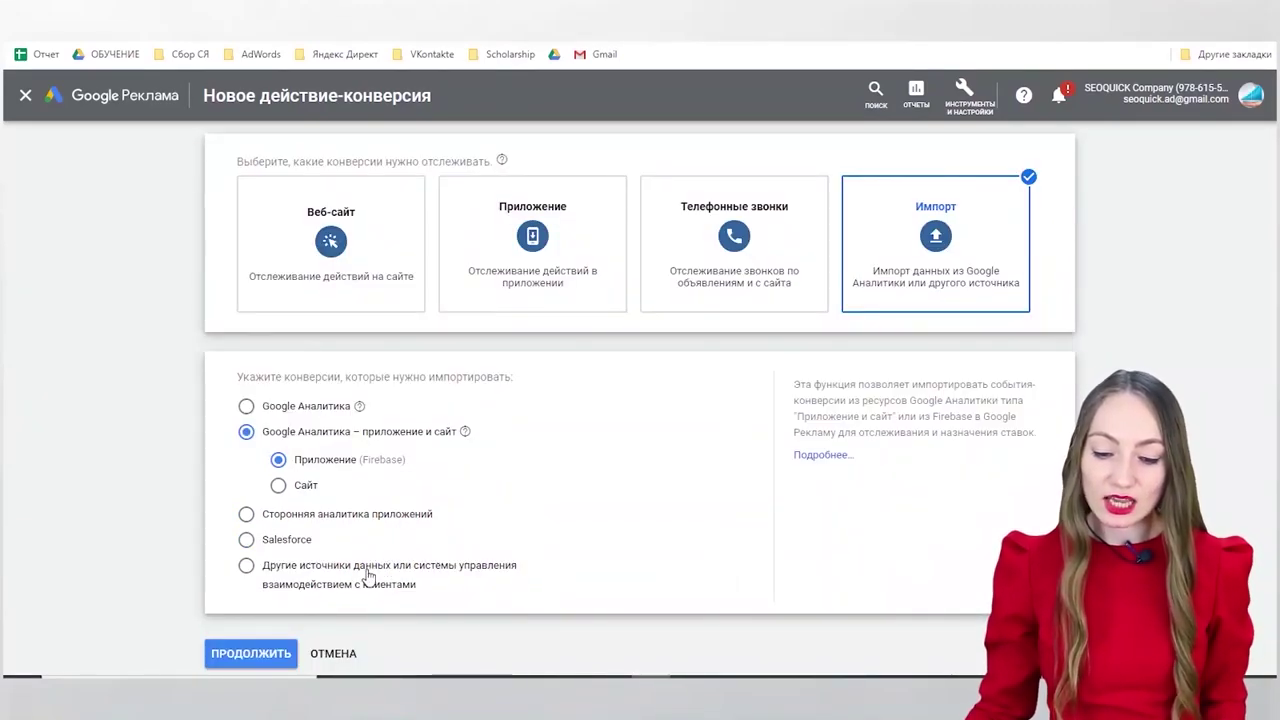
mouse_move(967, 185)
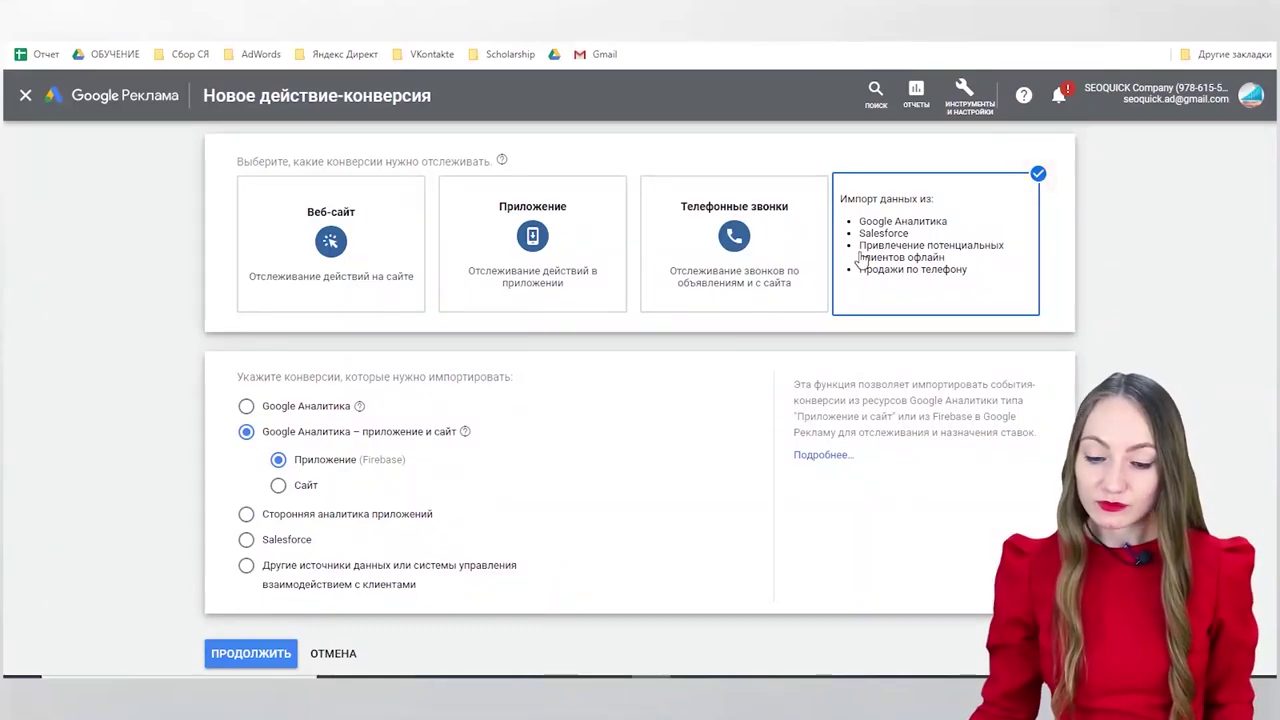
click(333, 654)
Step: Choose import from "Google Аналитика" as the new conversion action's source and continue to the selection of goals and transactions
mouse_move(741, 322)
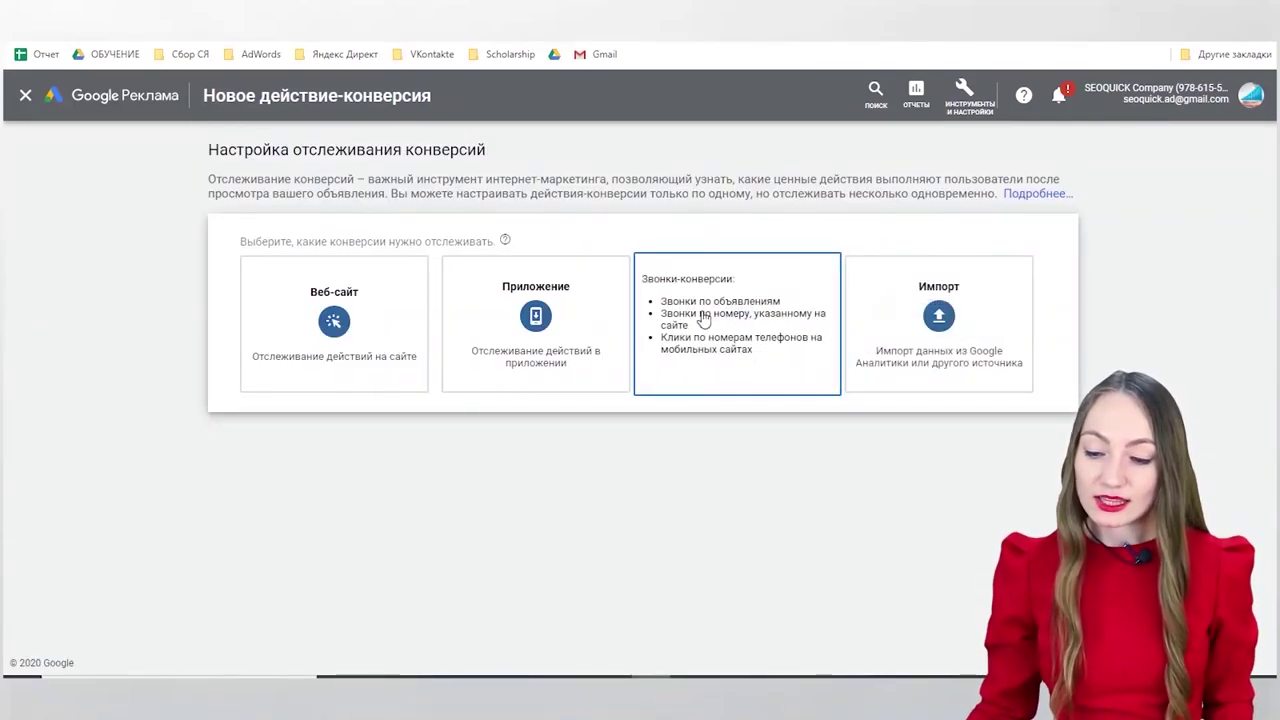
click(895, 332)
click(302, 487)
scroll(430, 570, down, 2)
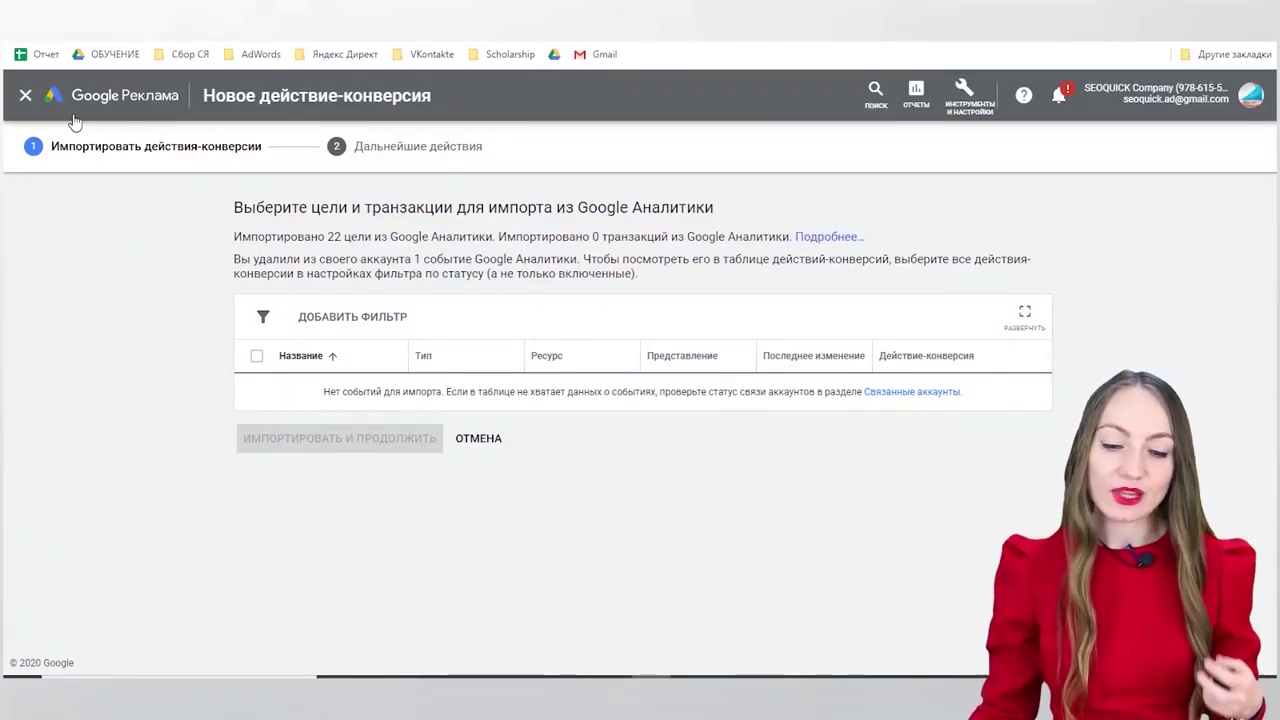
Step: Leave the Google Analytics import and start another new conversion action from the conversion actions table
click(966, 97)
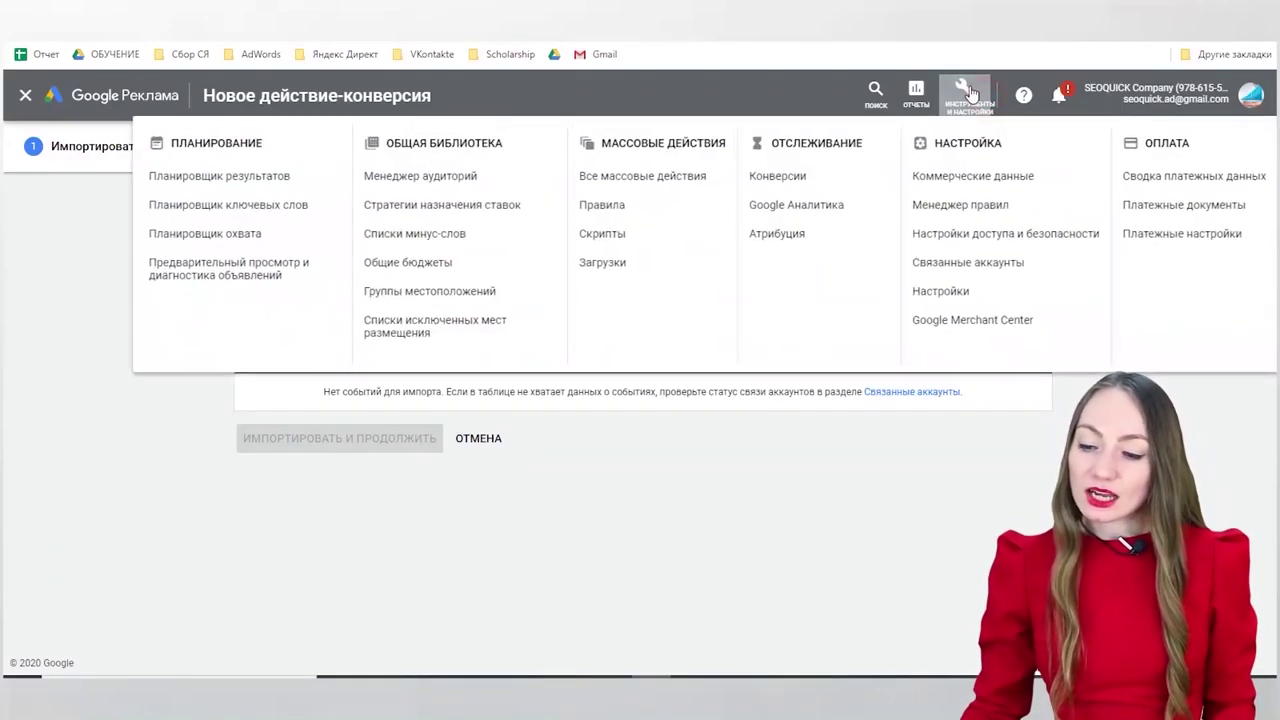
click(756, 487)
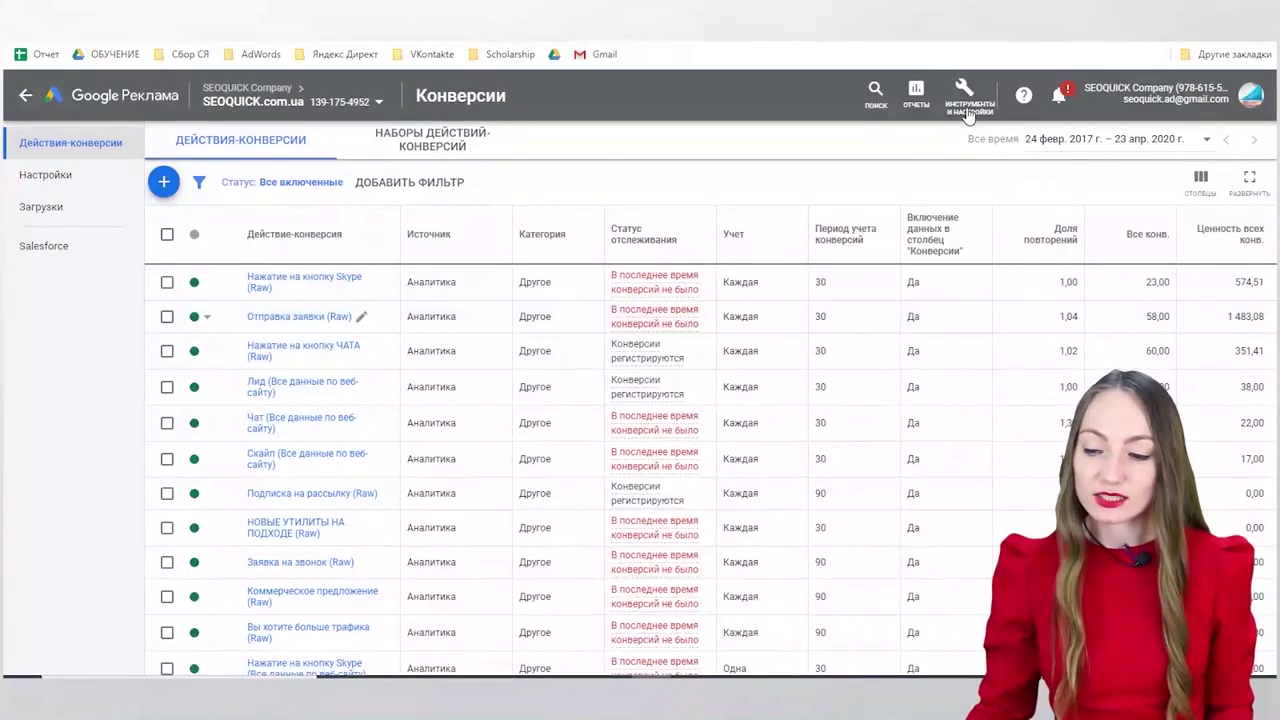
click(164, 181)
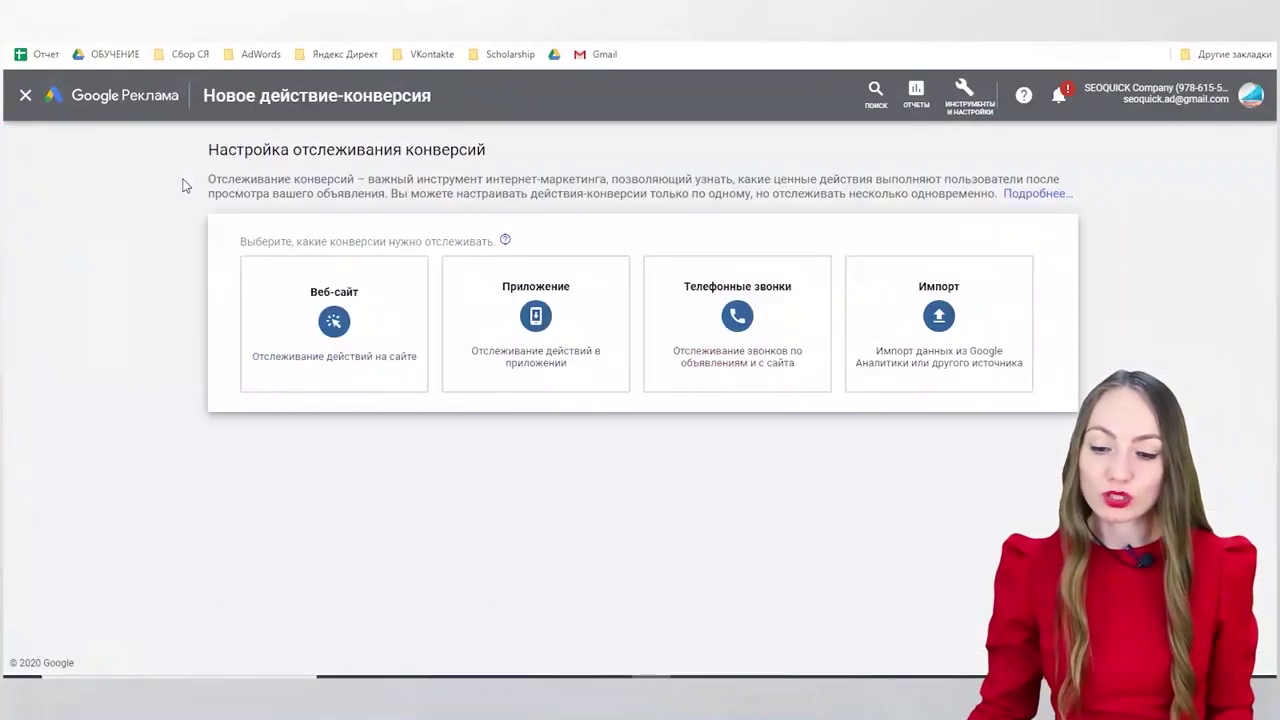
Step: Choose phone calls as the conversion type, with "Звонки по объявлениям с номерами телефонов" as the call source, and continue to its settings
click(386, 380)
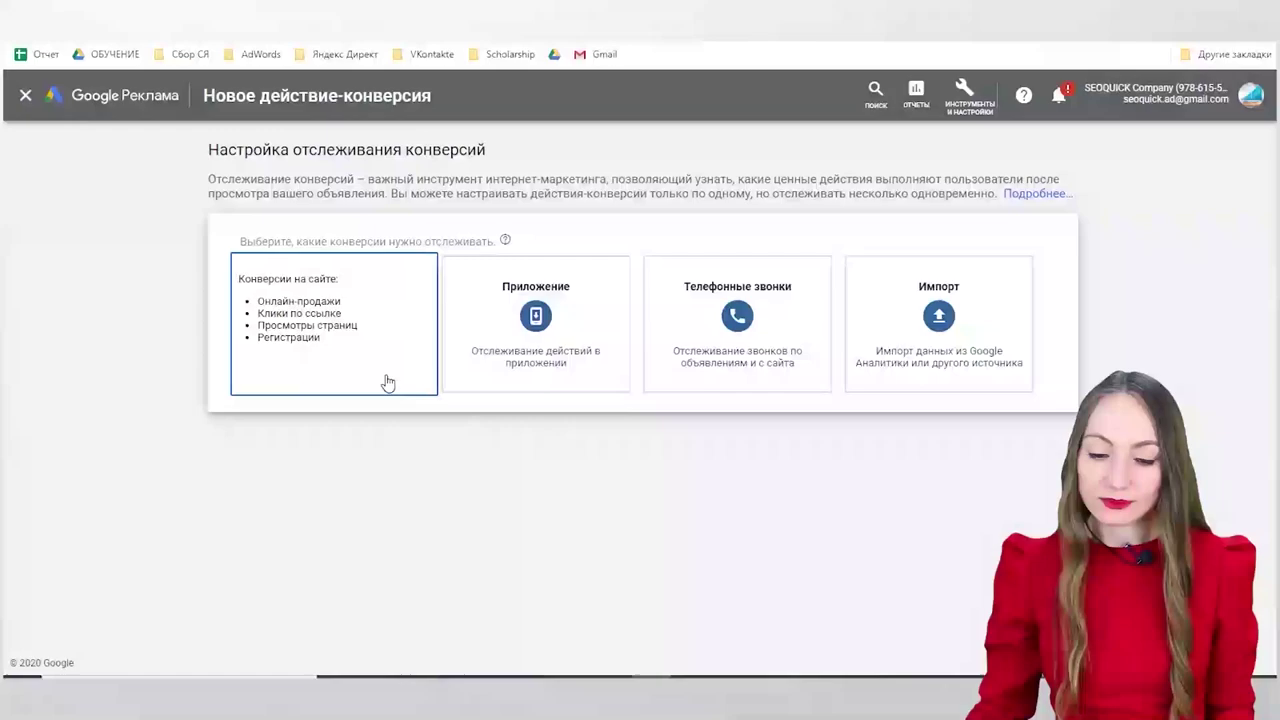
click(727, 320)
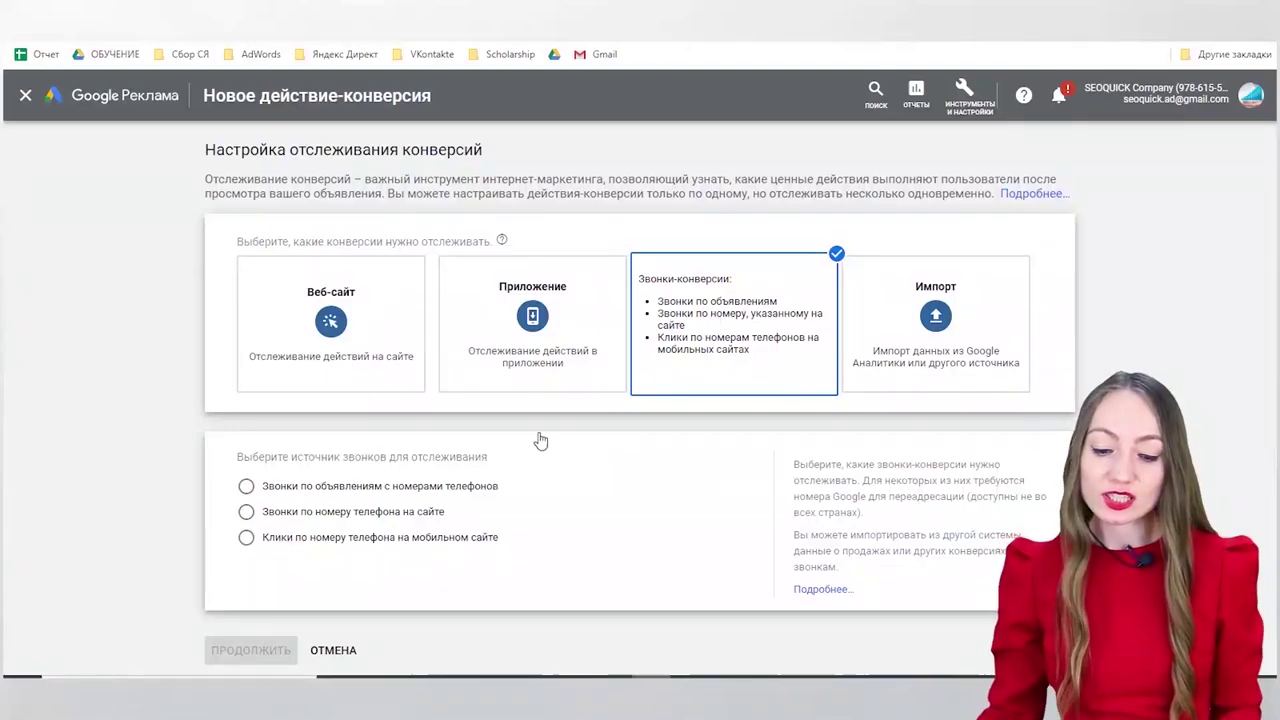
click(481, 488)
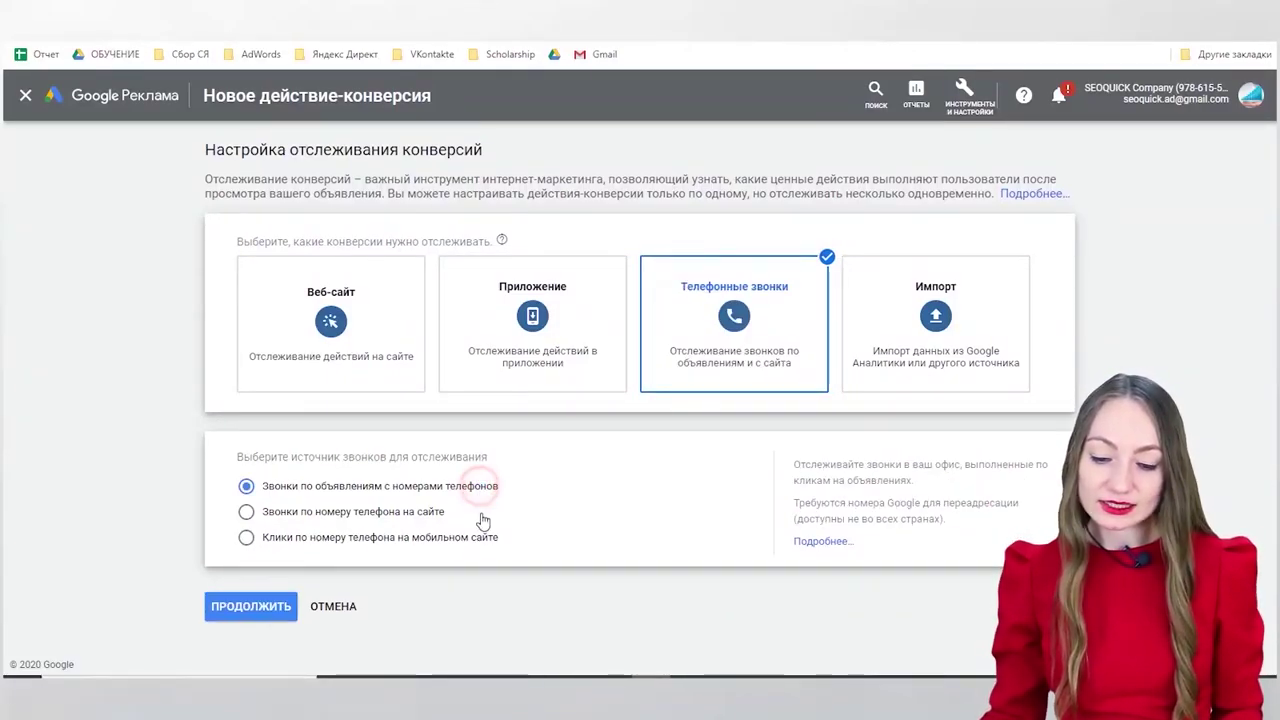
click(278, 612)
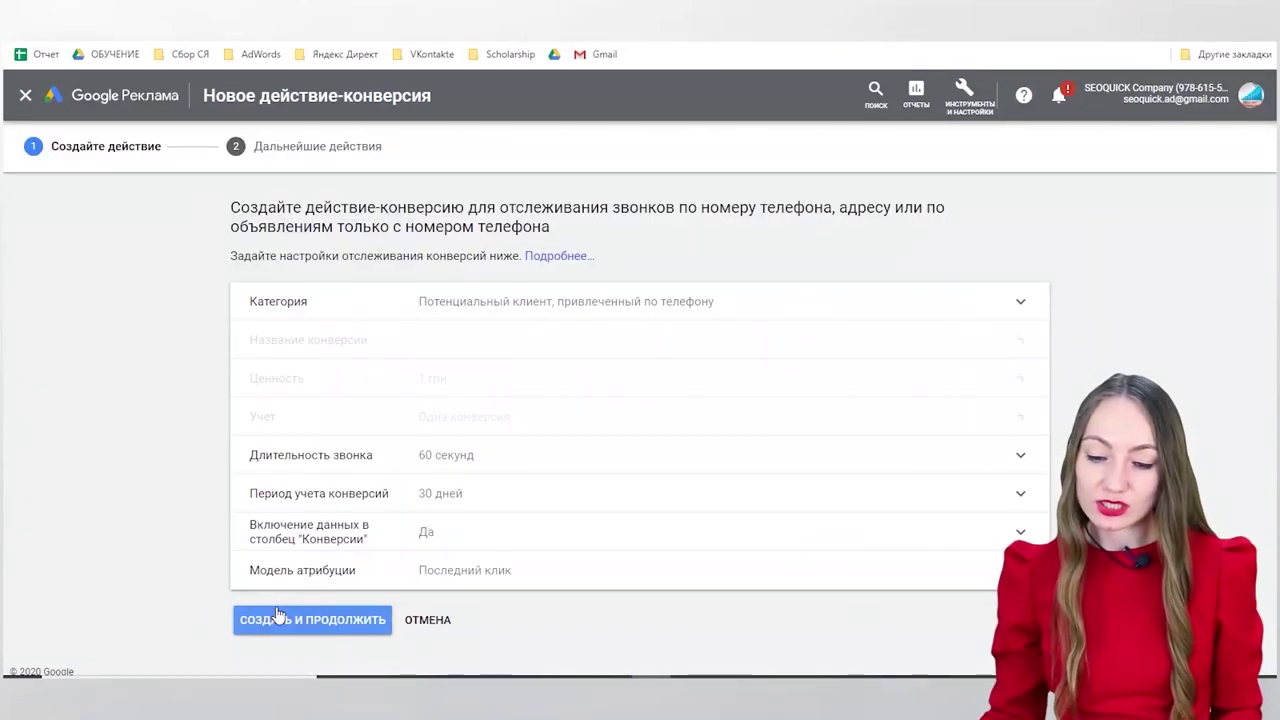
Step: Look through the call conversion settings, try the "Каждая" counting mode, and cancel the new conversion action
scroll(700, 400, down, 2)
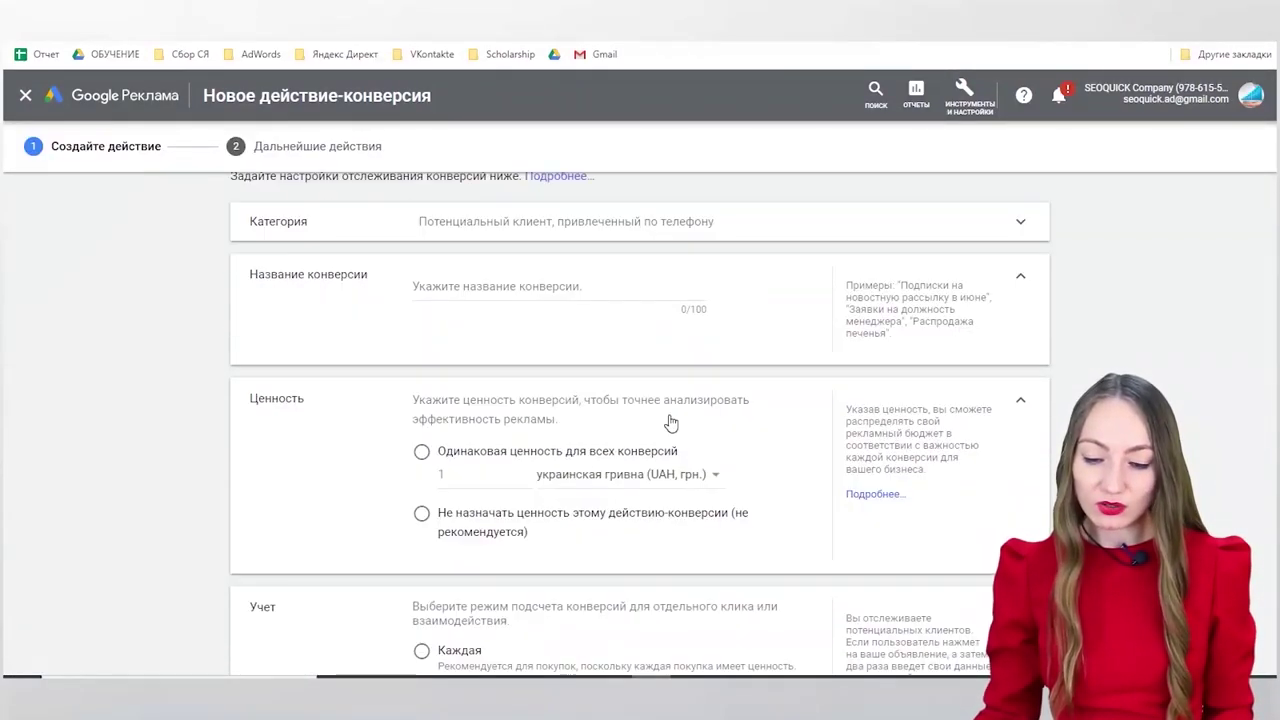
scroll(383, 508, down, 1)
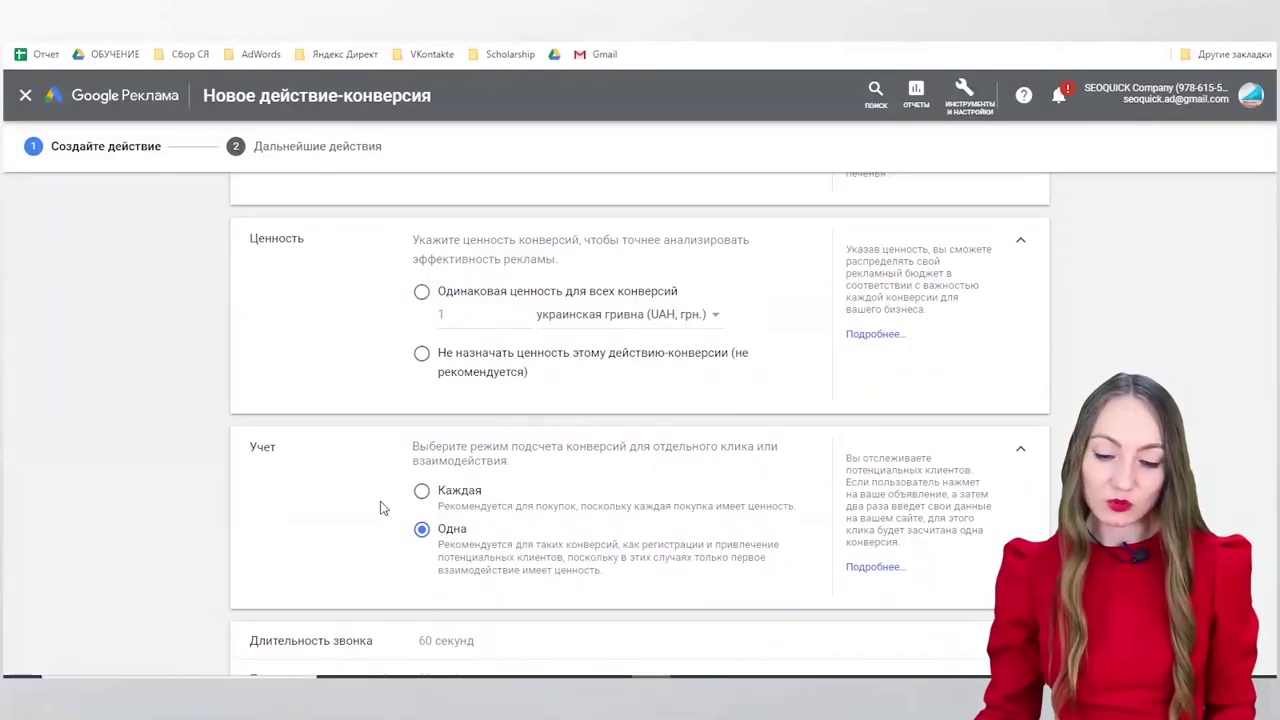
click(422, 489)
scroll(440, 520, down, 2)
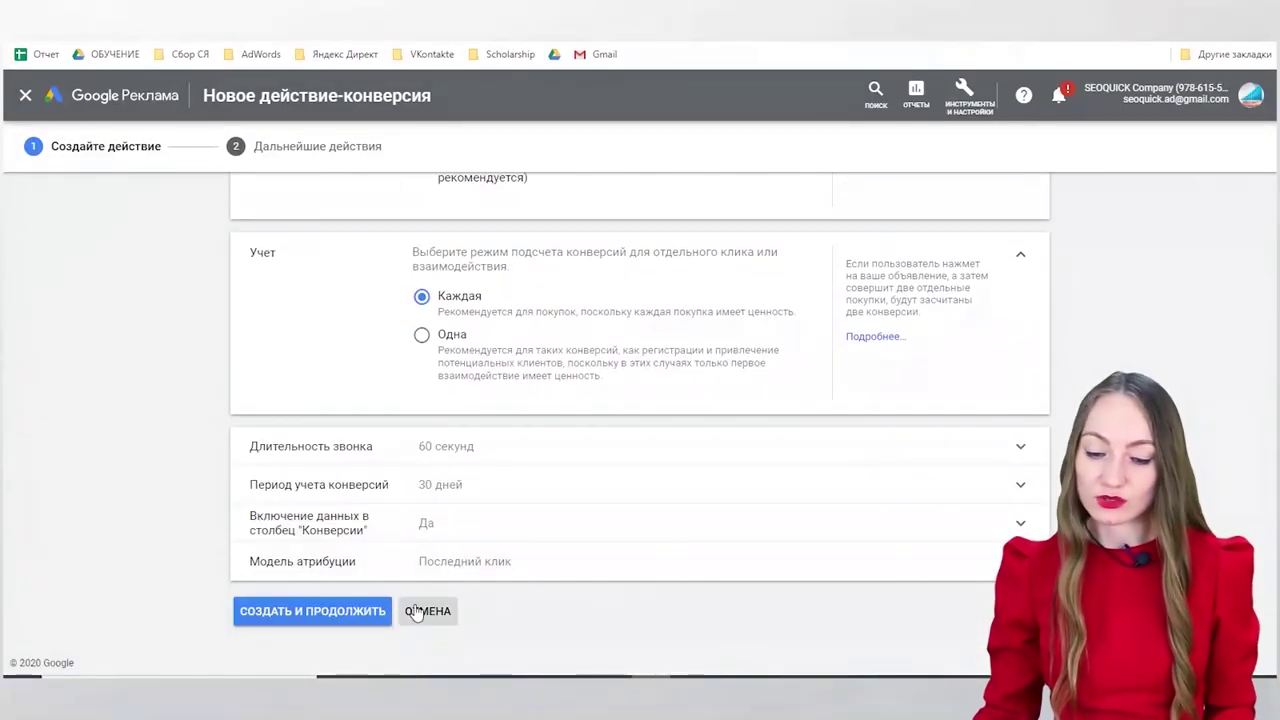
click(427, 614)
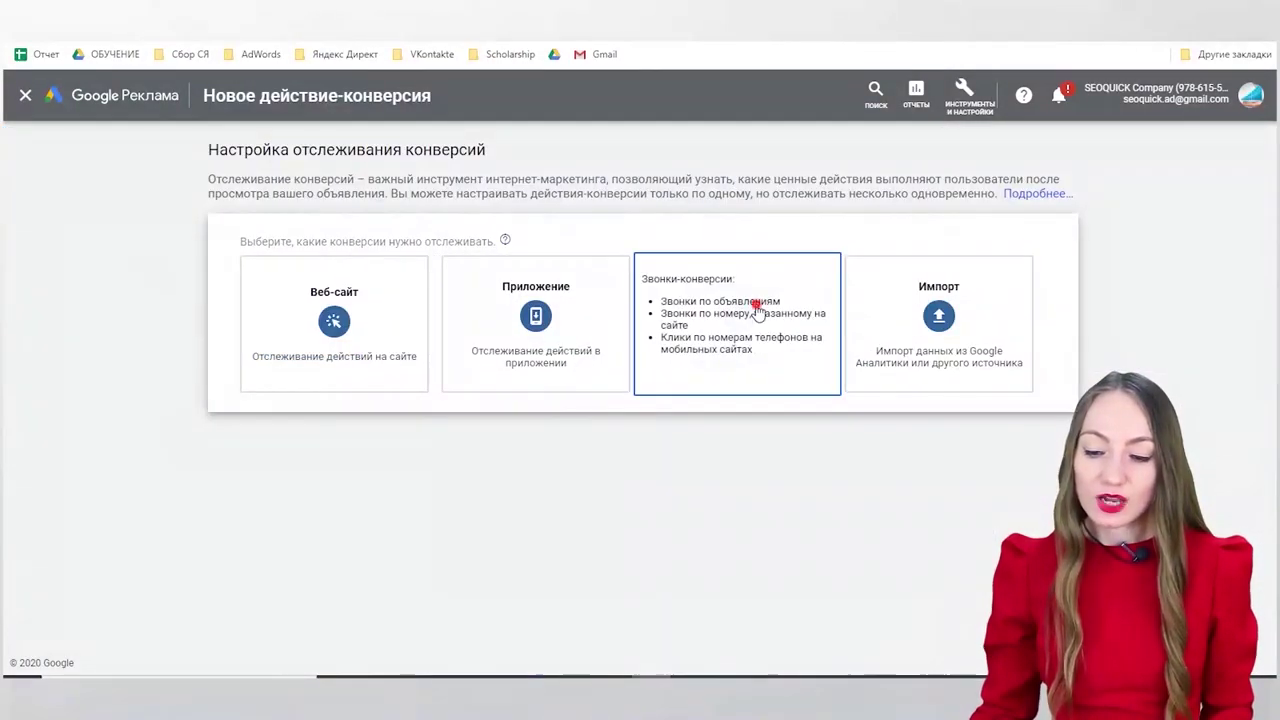
Step: Compare the phone-call and app conversion types, choose the website type, and examine its category, name, value and counting settings
click(755, 334)
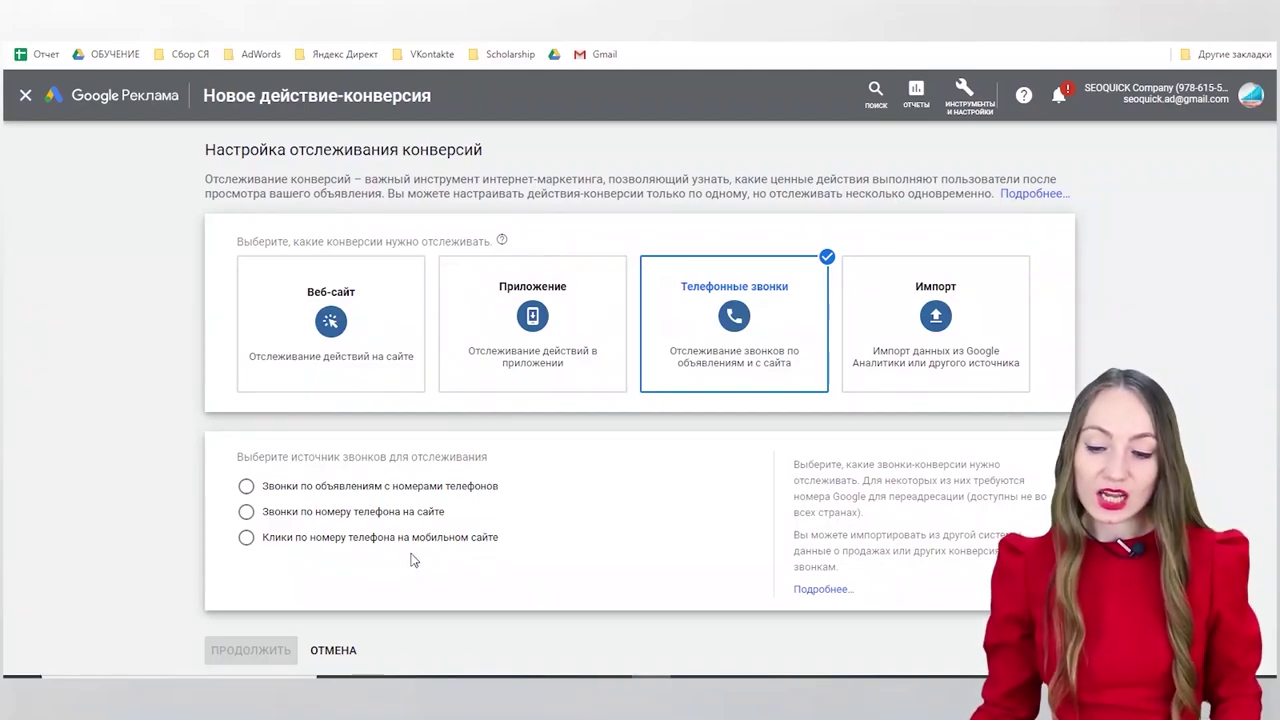
mouse_move(483, 372)
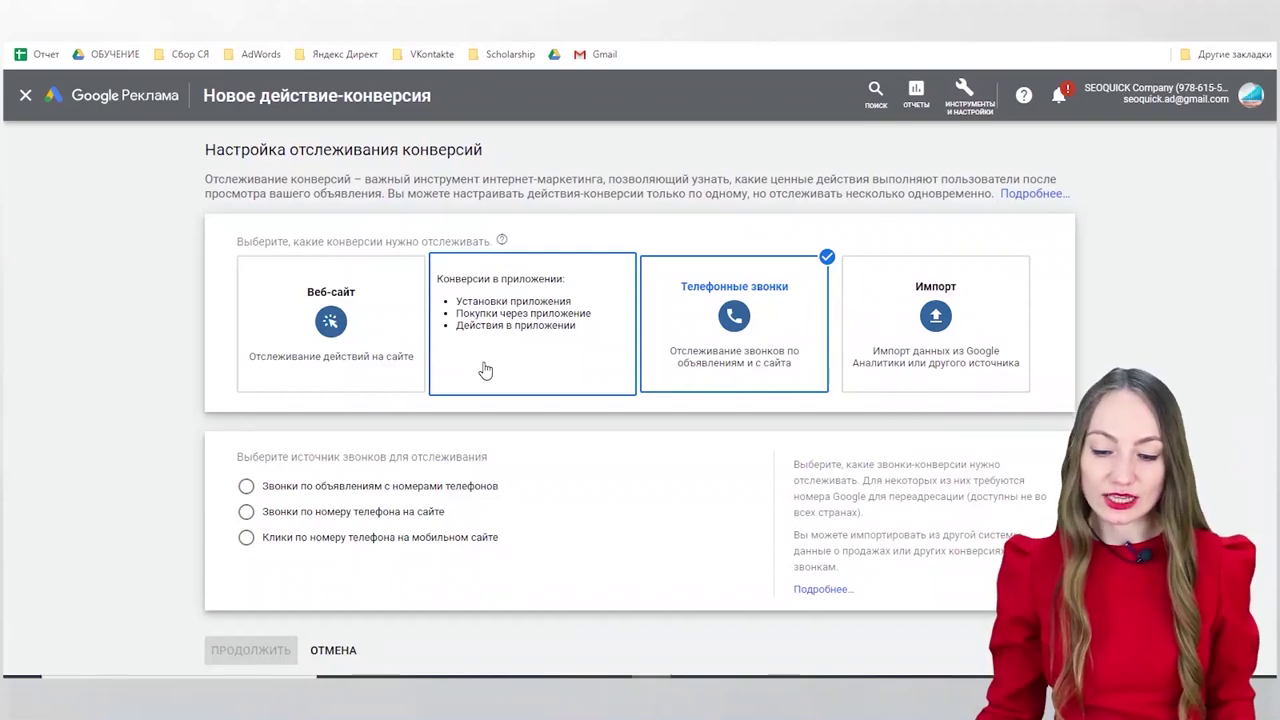
click(296, 365)
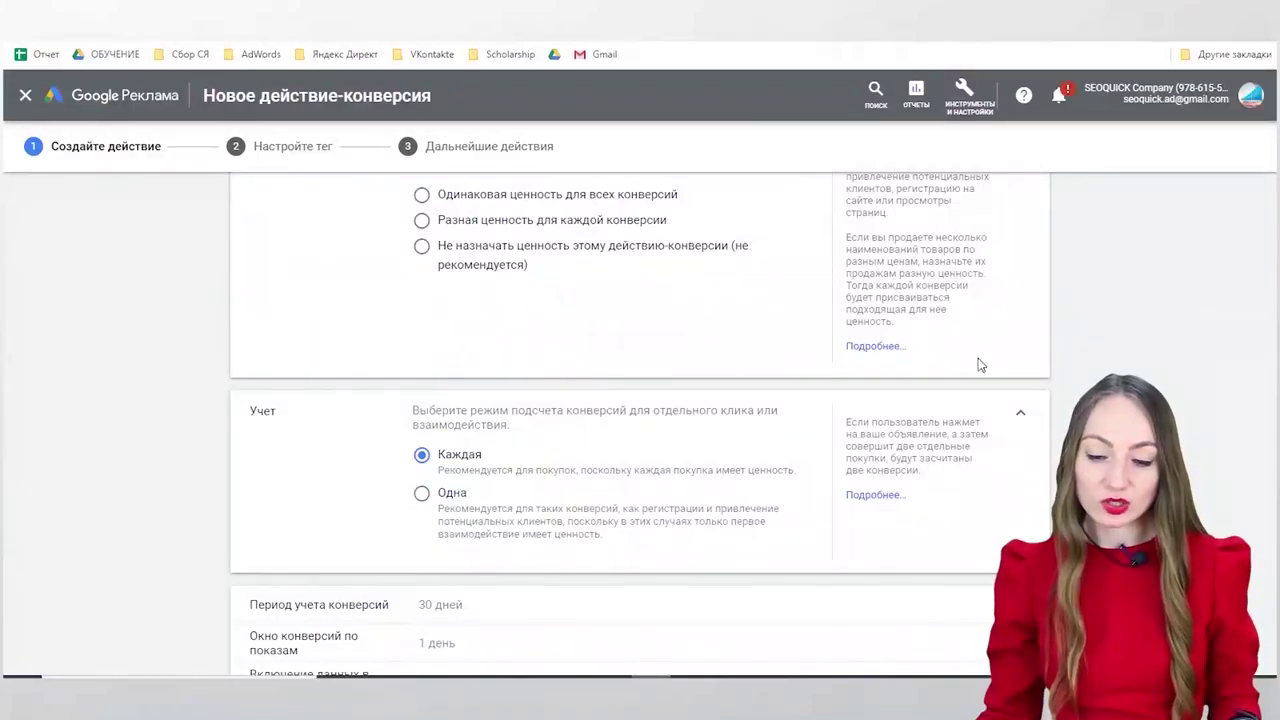
scroll(802, 413, down, 2)
scroll(563, 421, up, 2)
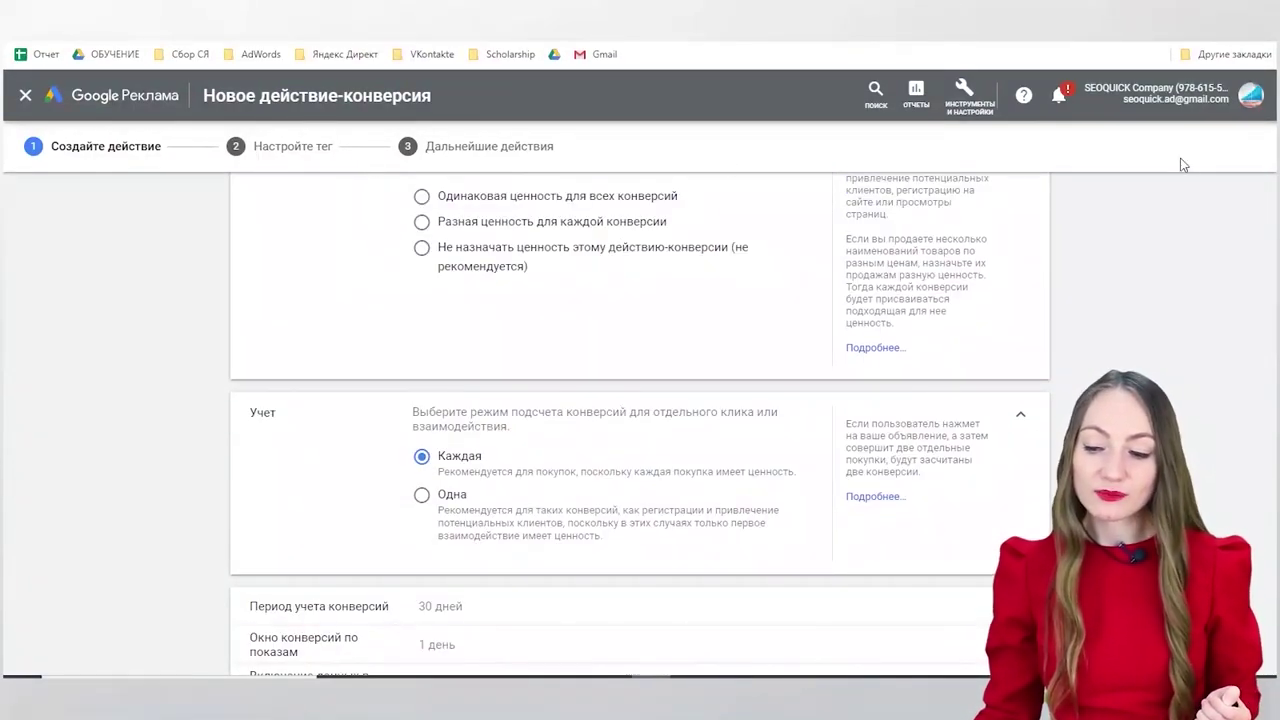
scroll(1182, 165, up, 5)
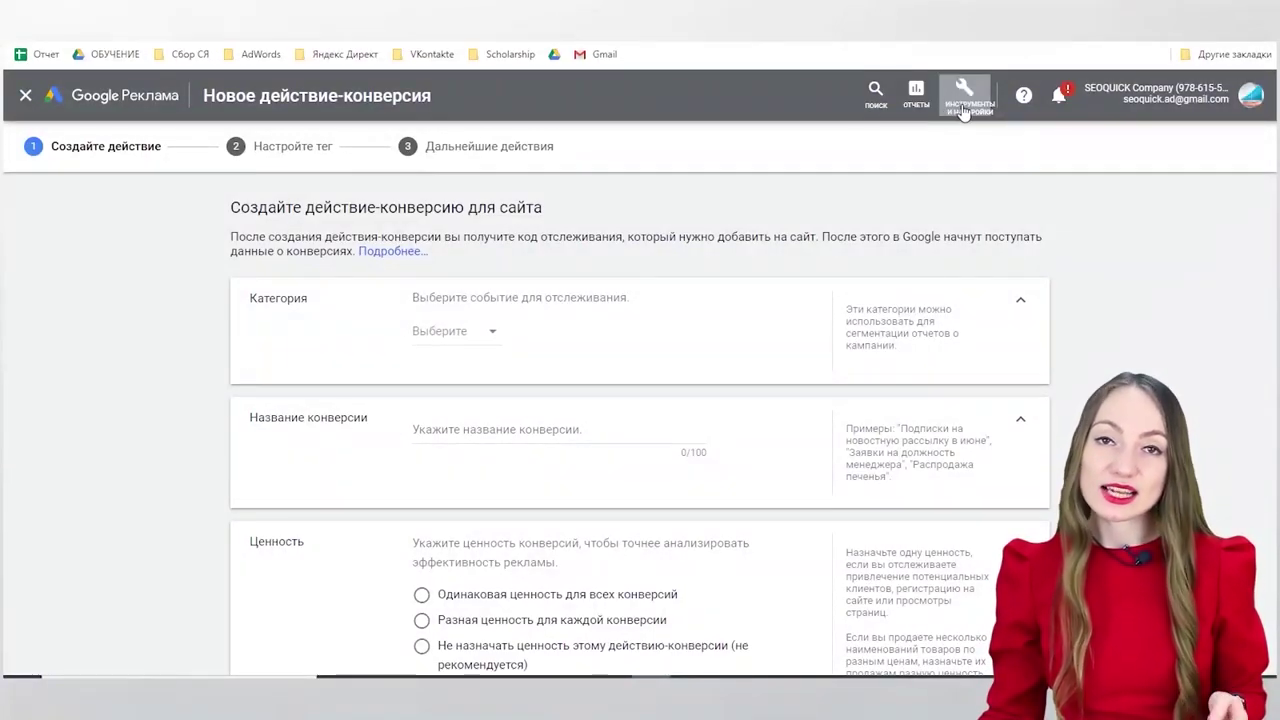
drag(224, 126, 155, 152)
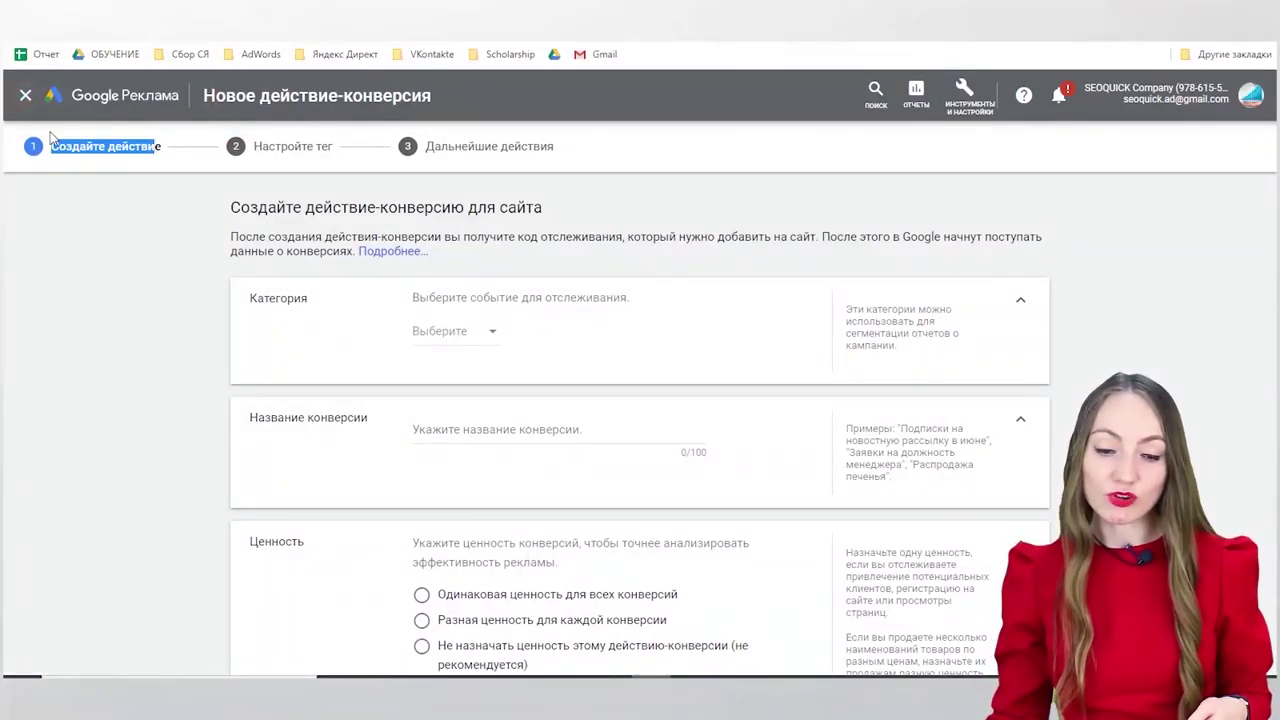
Step: Leave the website conversion form, return to the conversion actions table and examine its "Ценность всех конв." column
click(22, 98)
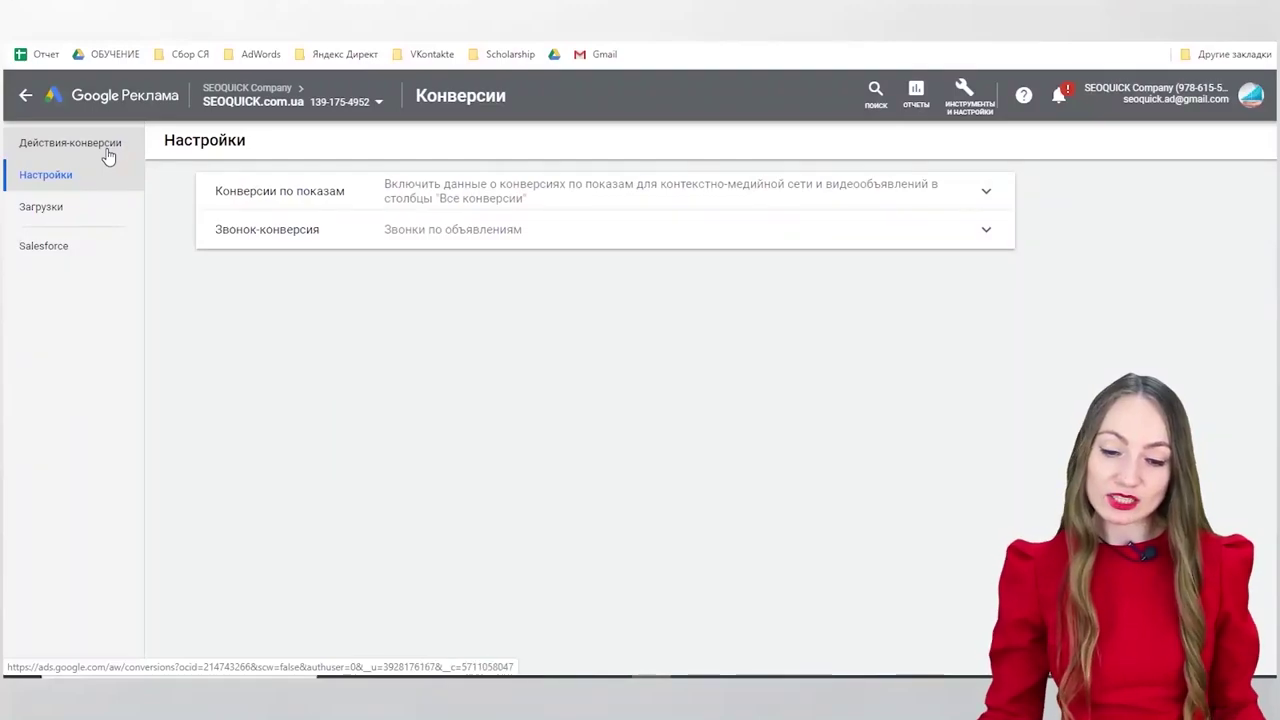
click(107, 150)
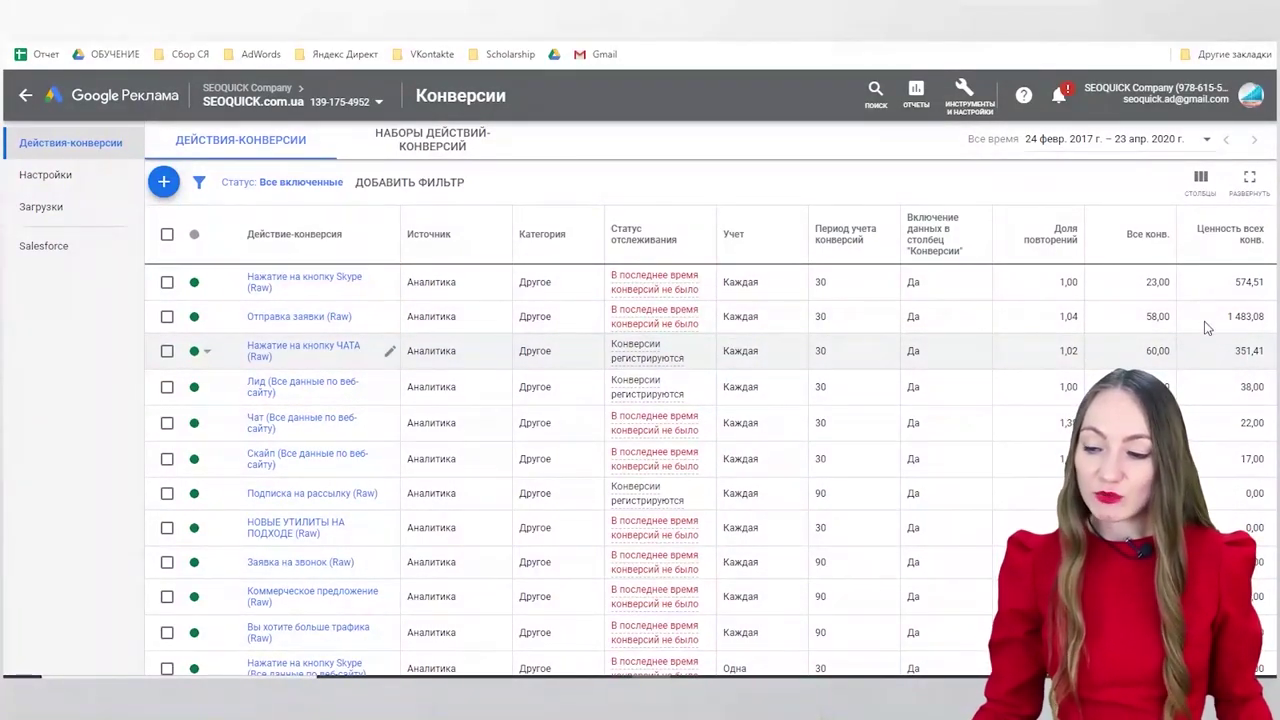
mouse_move(1223, 248)
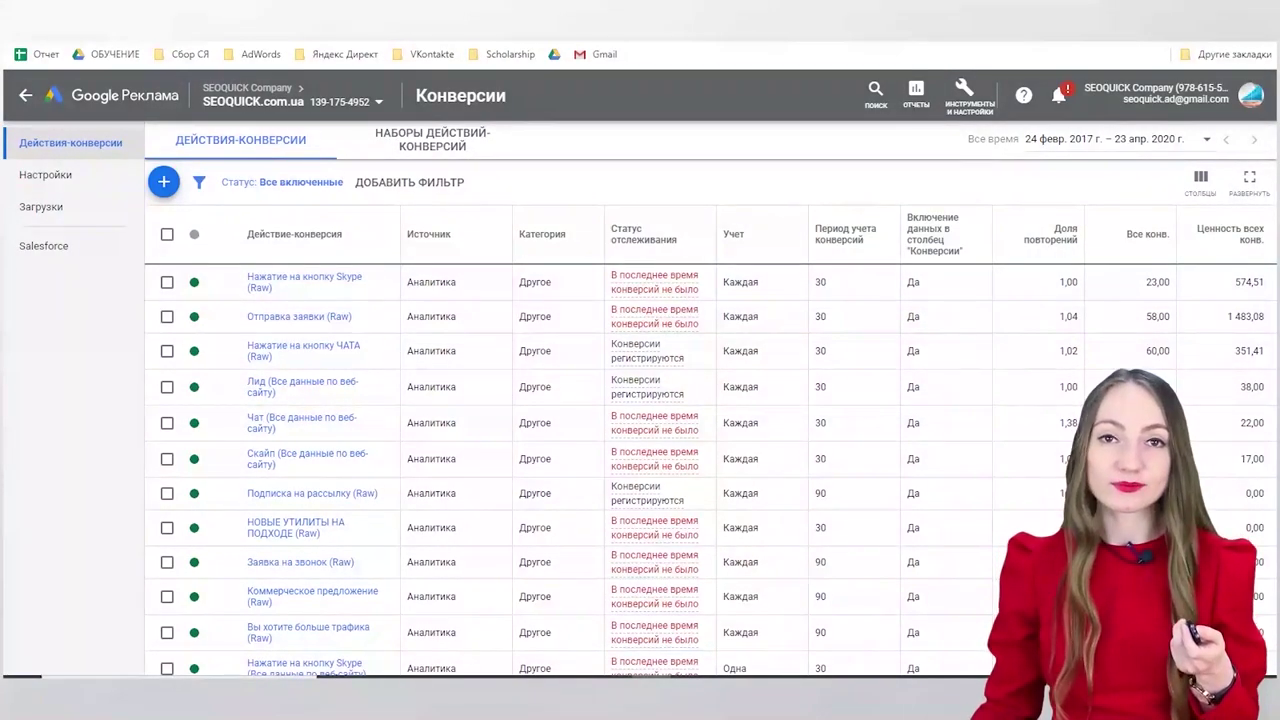
Step: Open "Google Аналитика" from the tracking tools, and open "Атрибуция" for the "Одесса-Ремонт" account
click(969, 95)
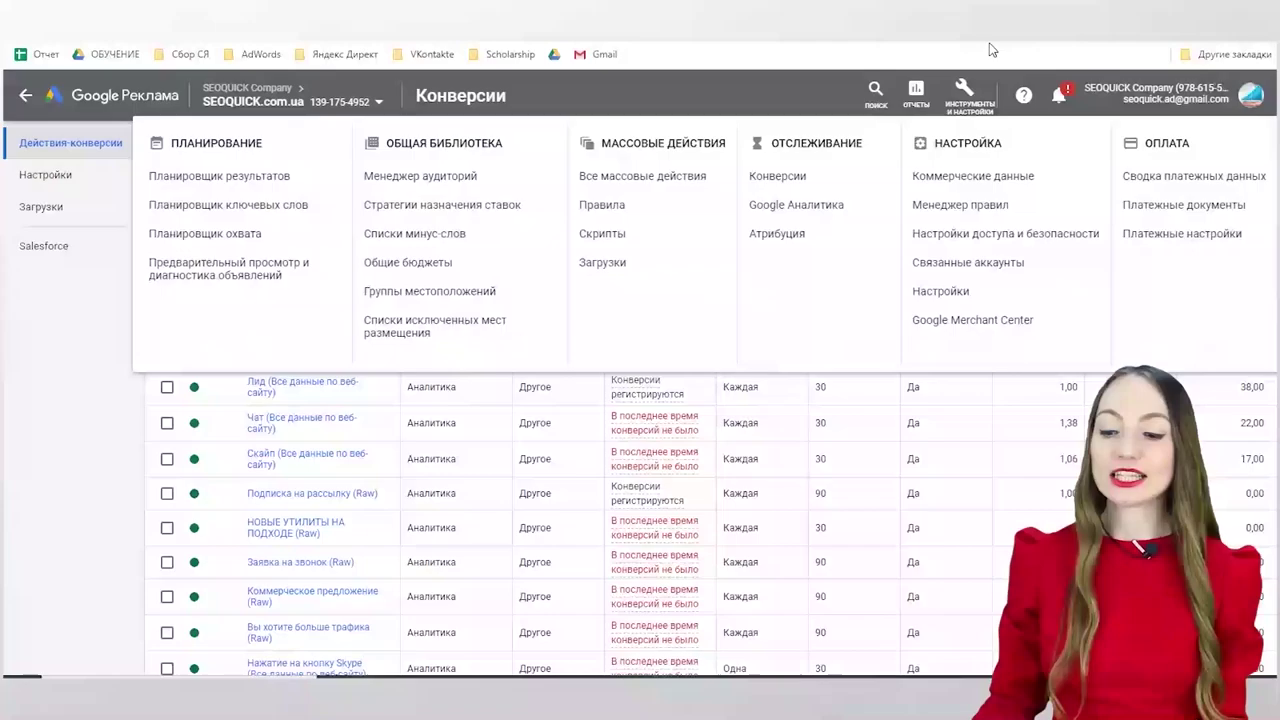
click(800, 206)
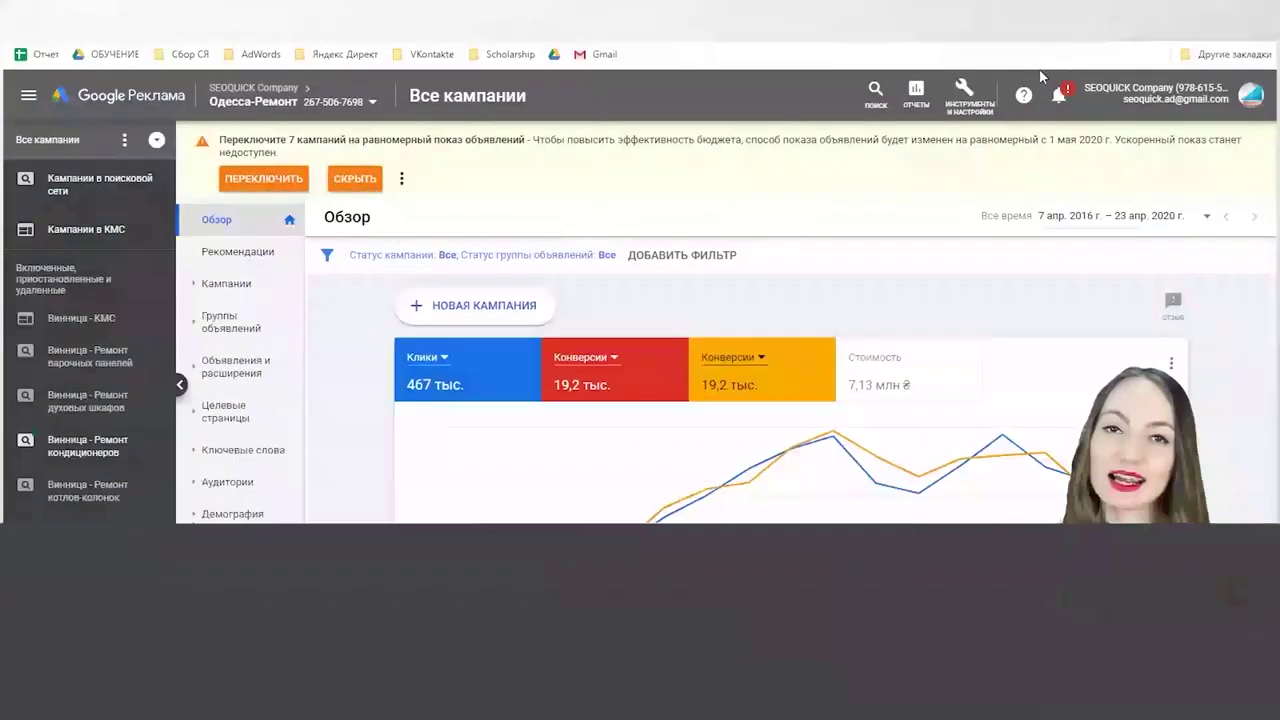
click(985, 97)
click(791, 238)
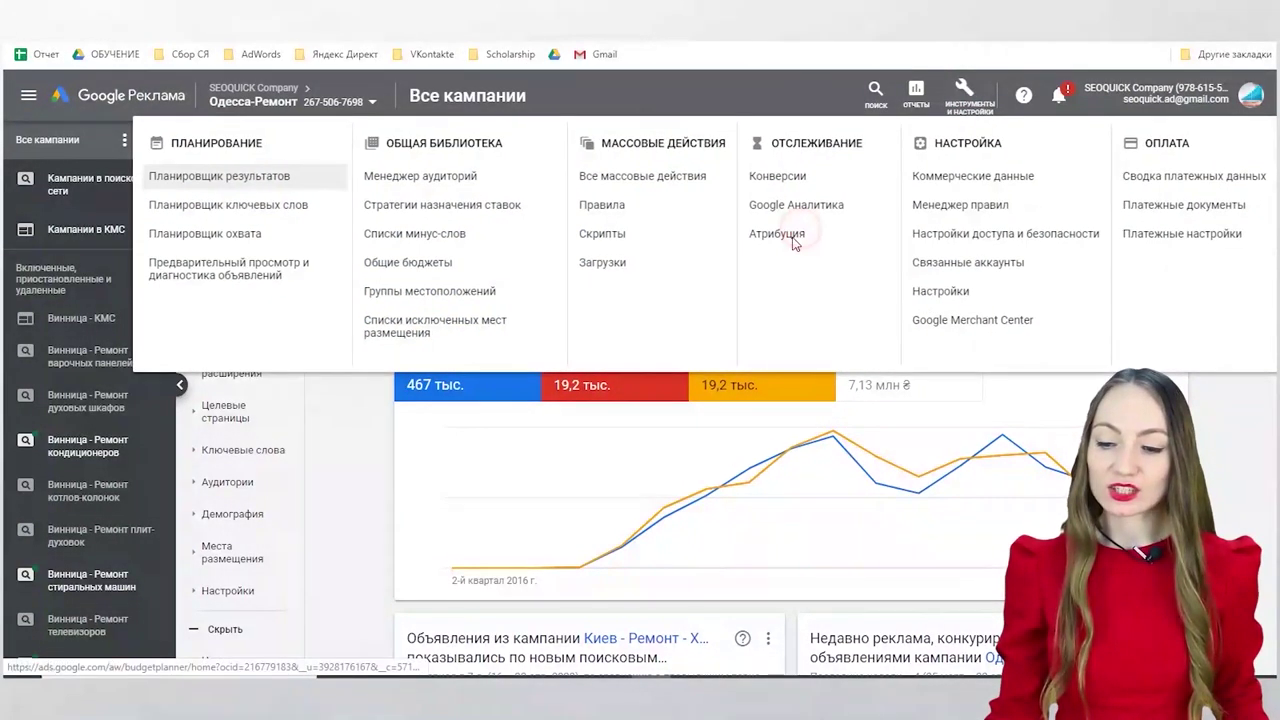
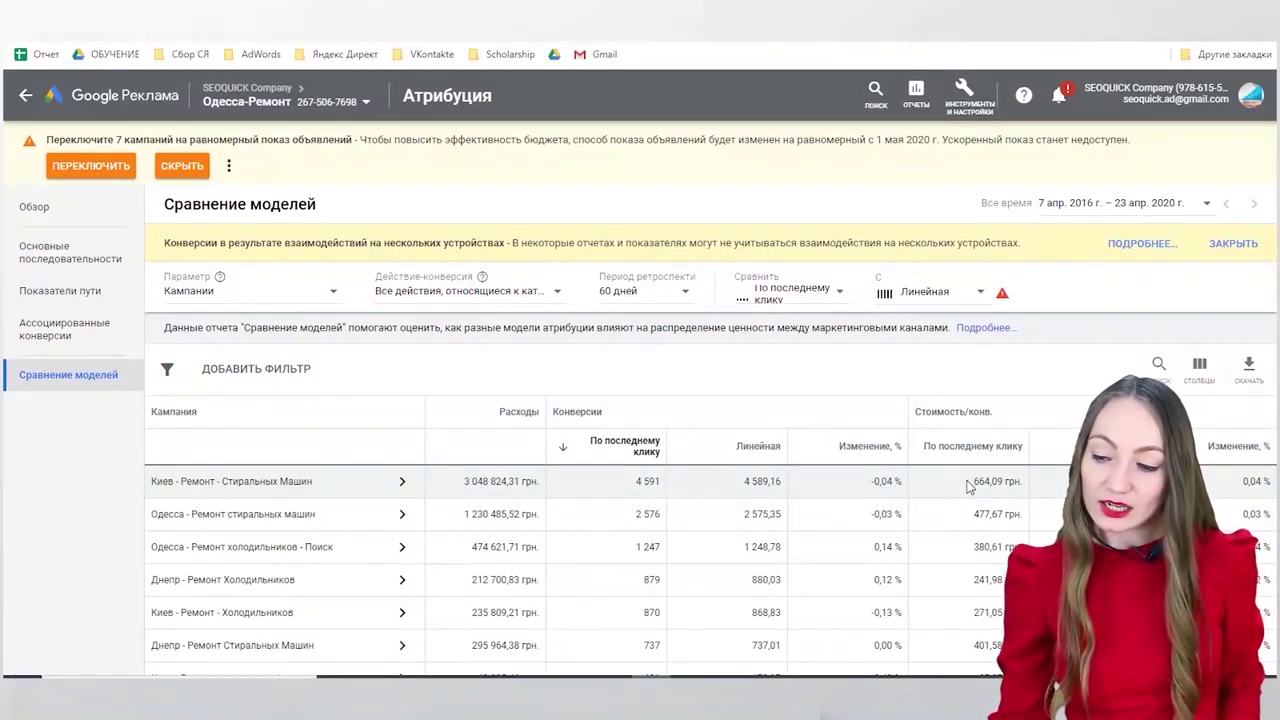
Step: In the model comparison, drill into the campaign "Киев - Ремонт - Стиральных Машин" and its ad group "Ремонт - <ремонт стиральных машинок>" down to keywords
click(329, 481)
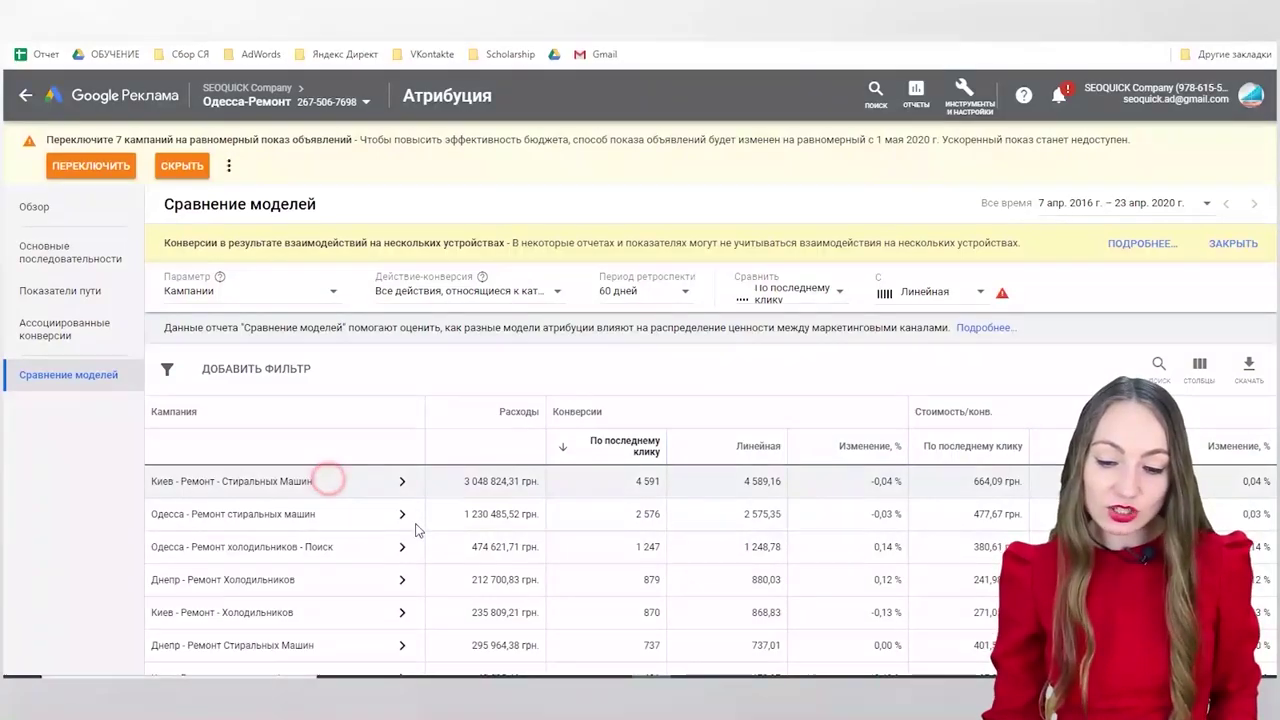
click(405, 485)
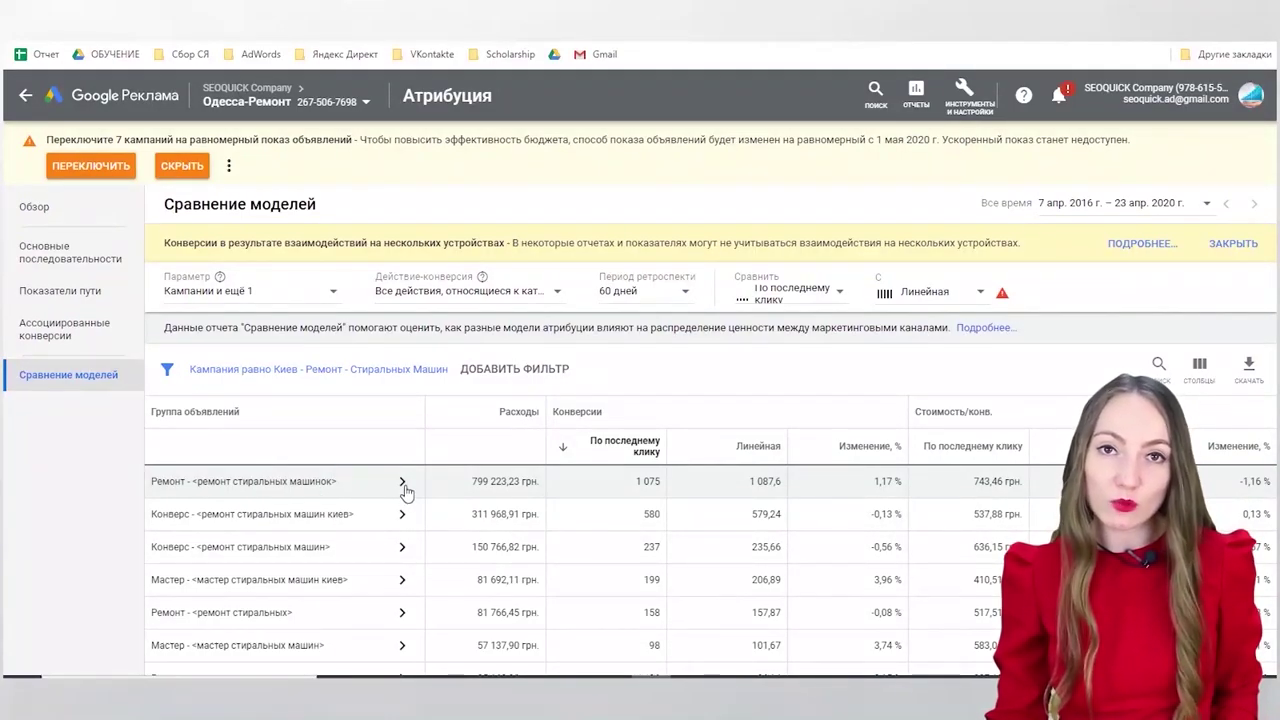
click(405, 485)
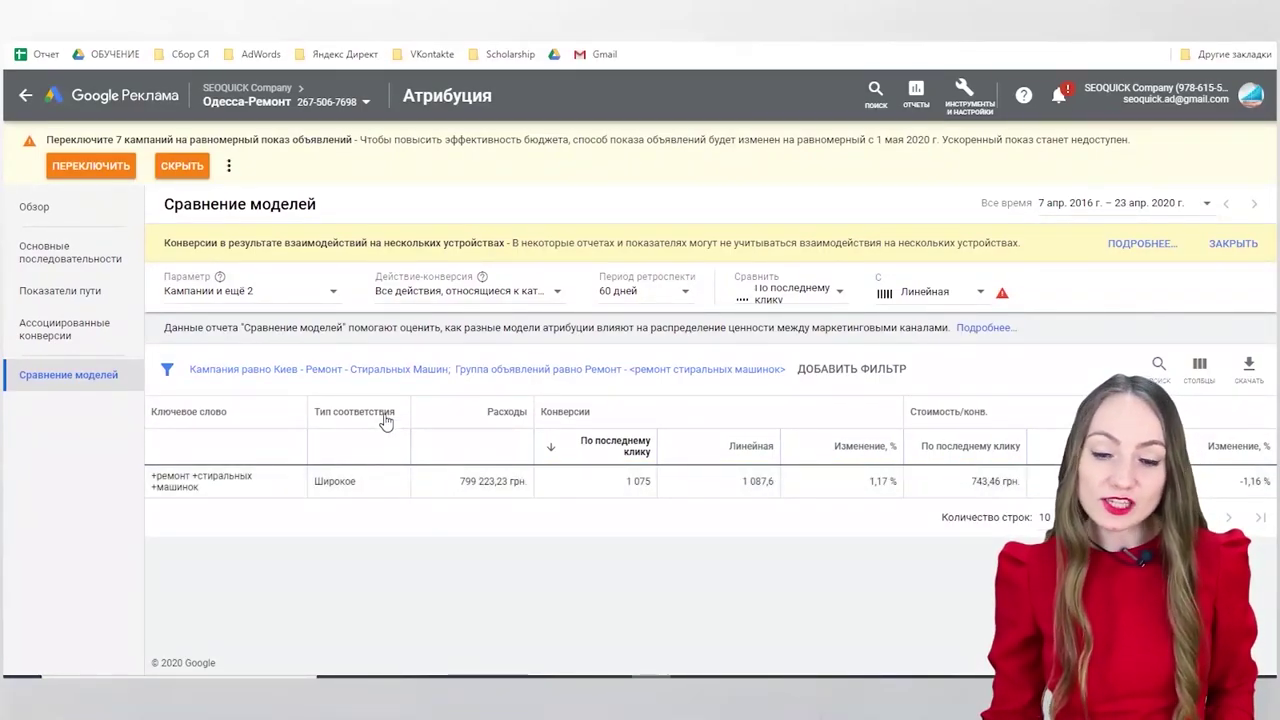
Step: Open the "Основные последовательности" report and look through the campaign paths and their conversions
click(40, 260)
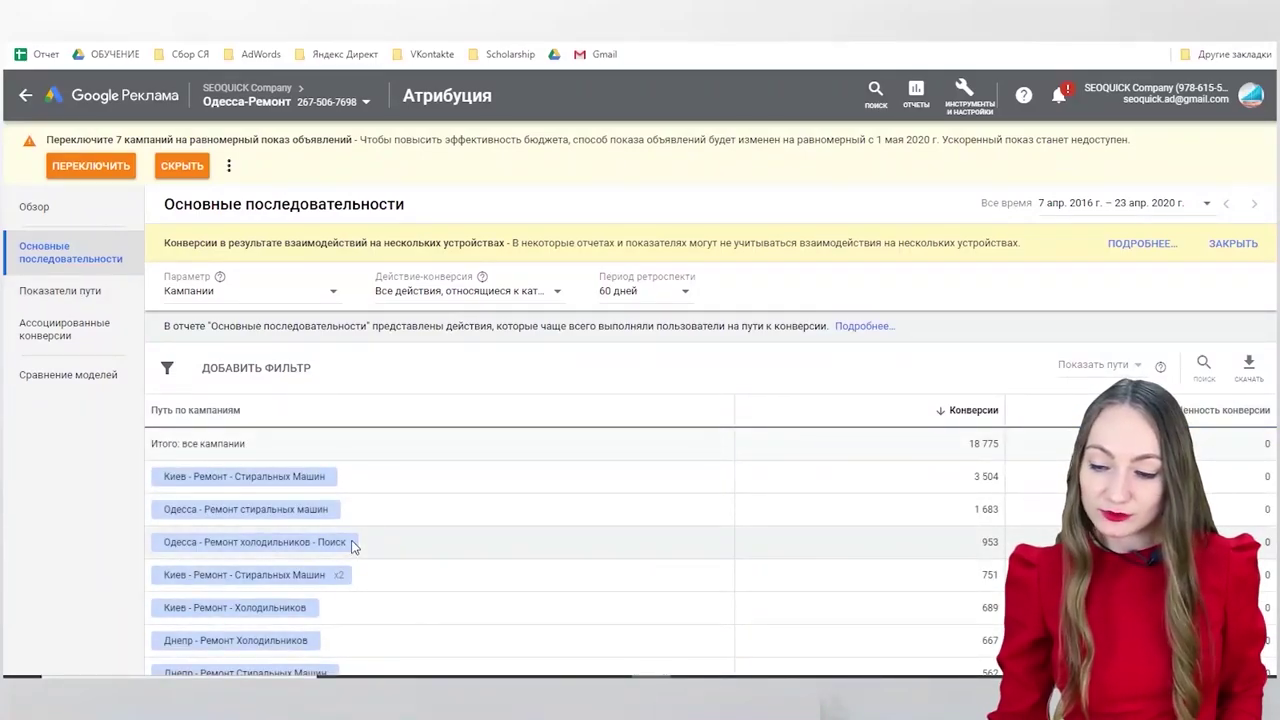
scroll(360, 464, down, 3)
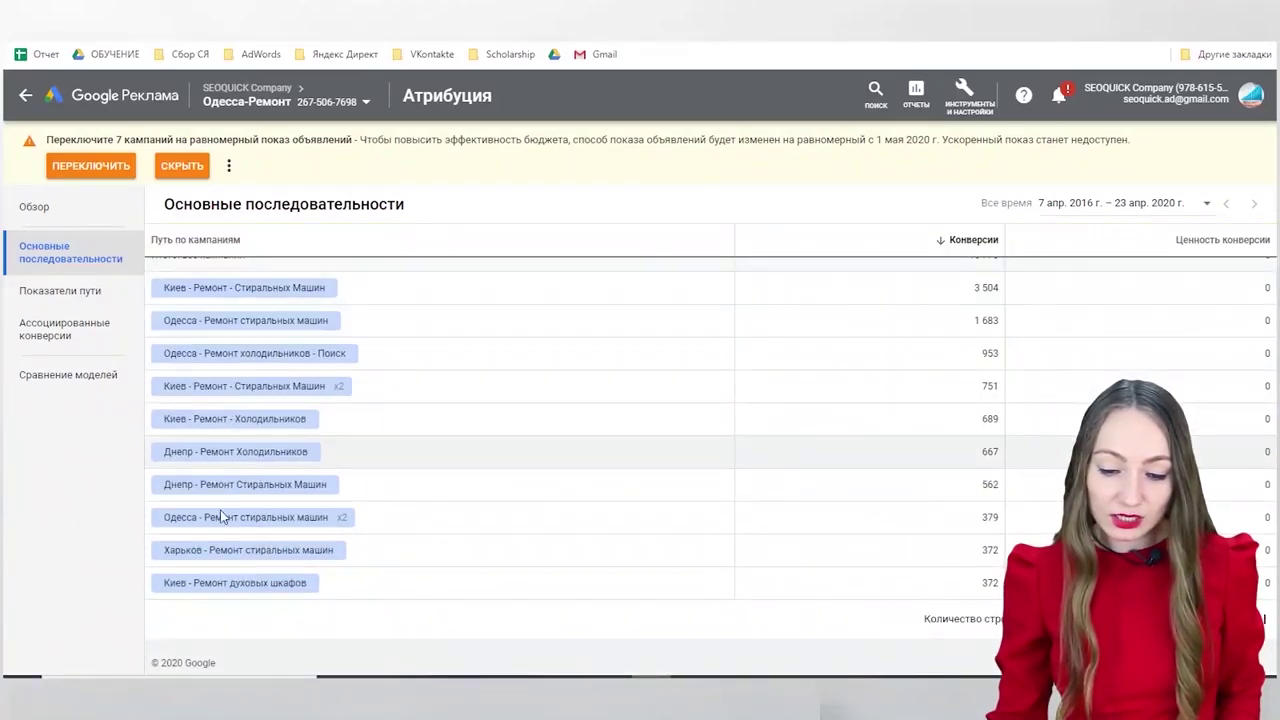
scroll(672, 459, up, 3)
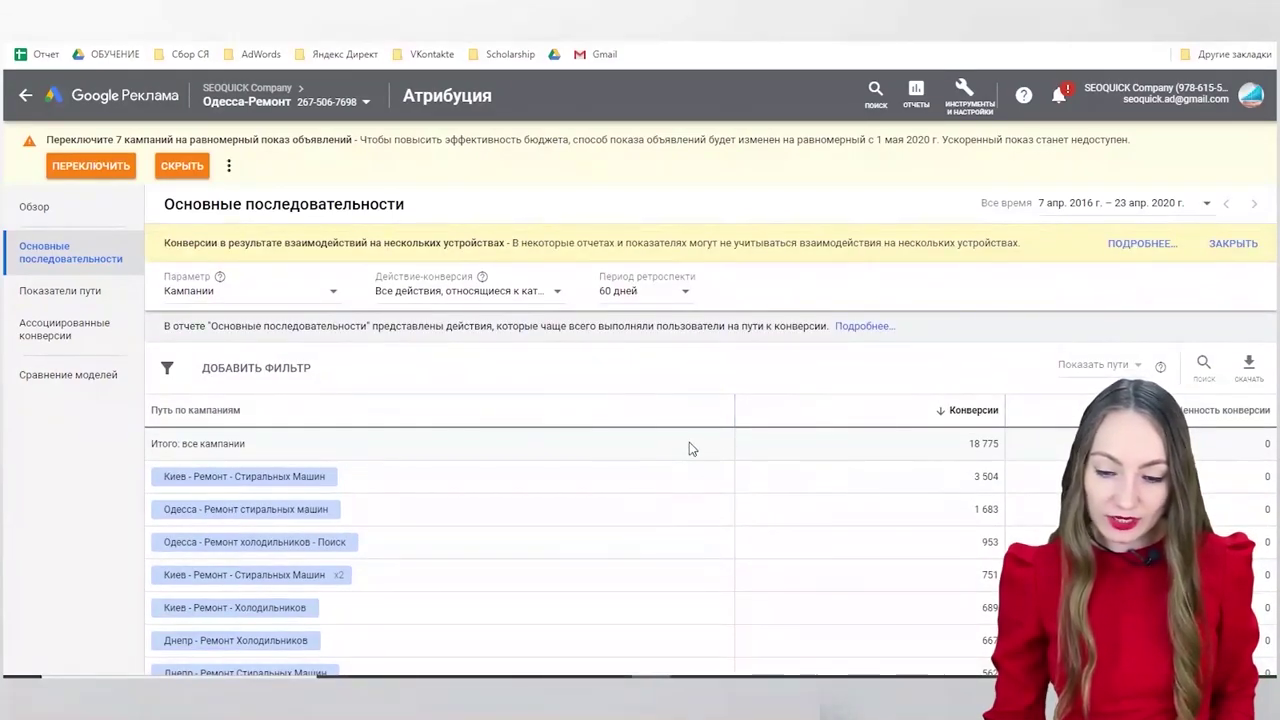
scroll(672, 459, down, 3)
Step: Open the attribution overview and examine the path analysis, device analysis, model comparison and top assisting campaigns
click(76, 213)
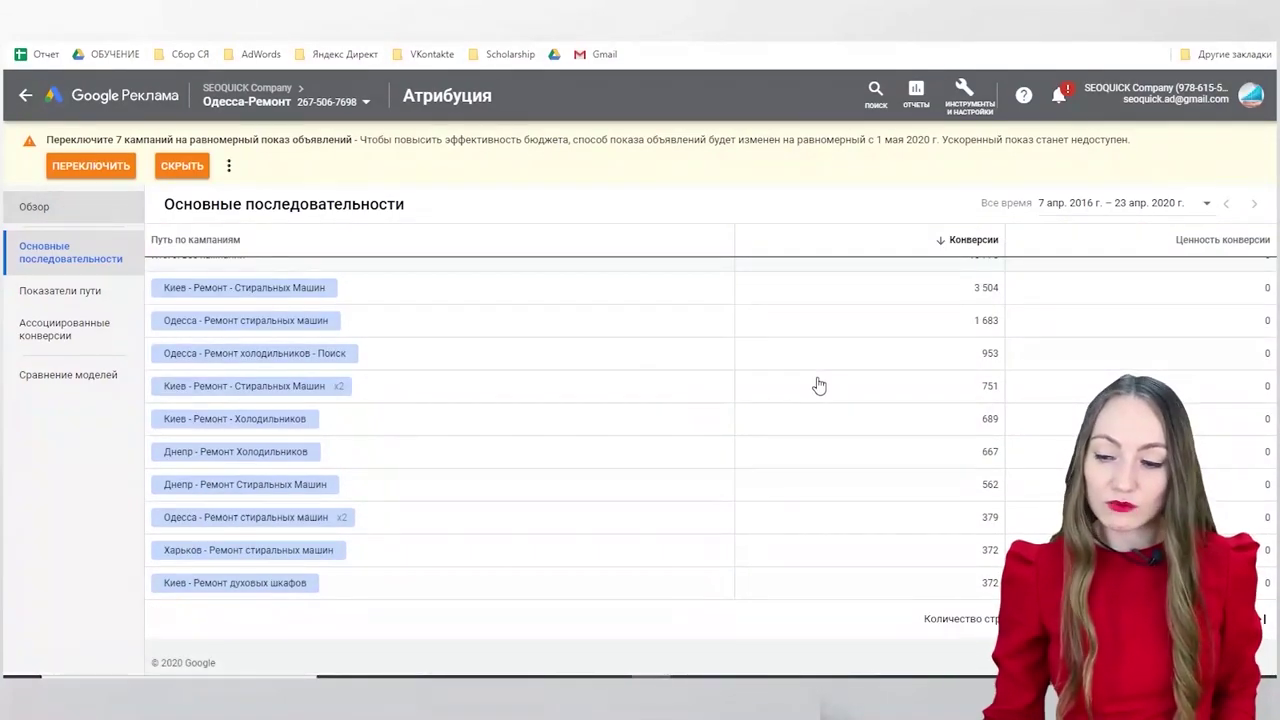
scroll(679, 433, down, 1)
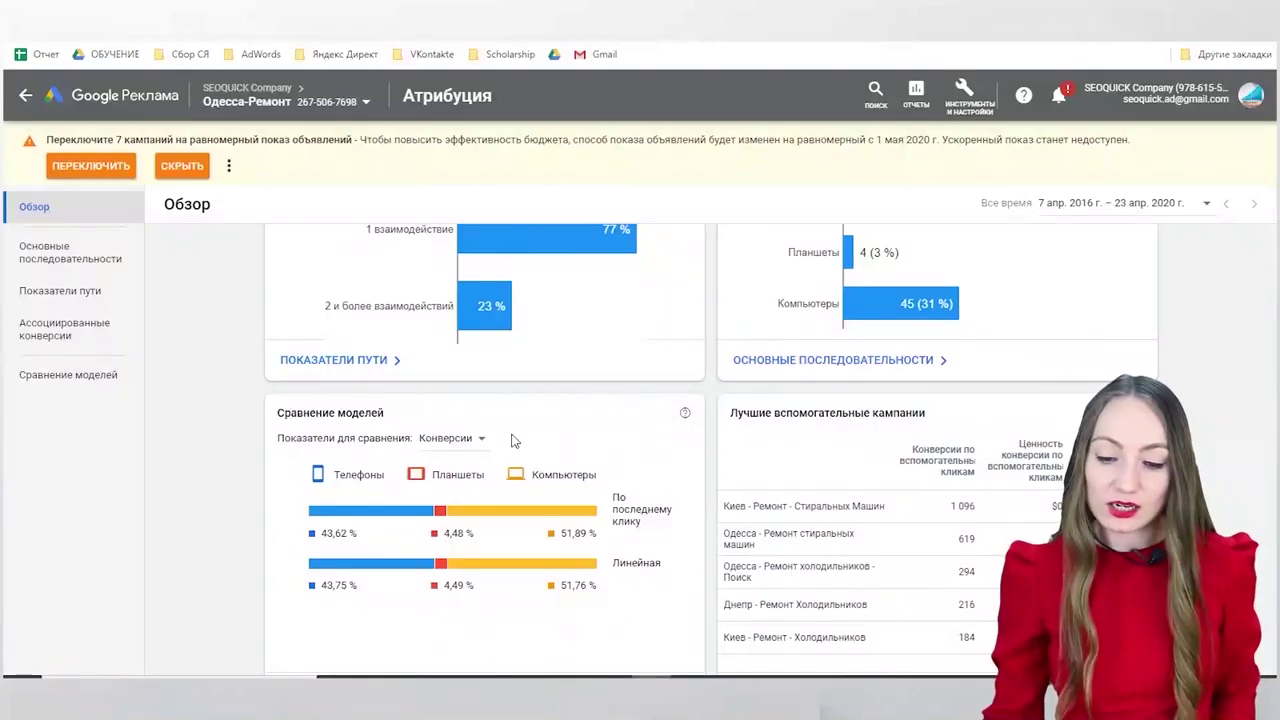
mouse_move(550, 528)
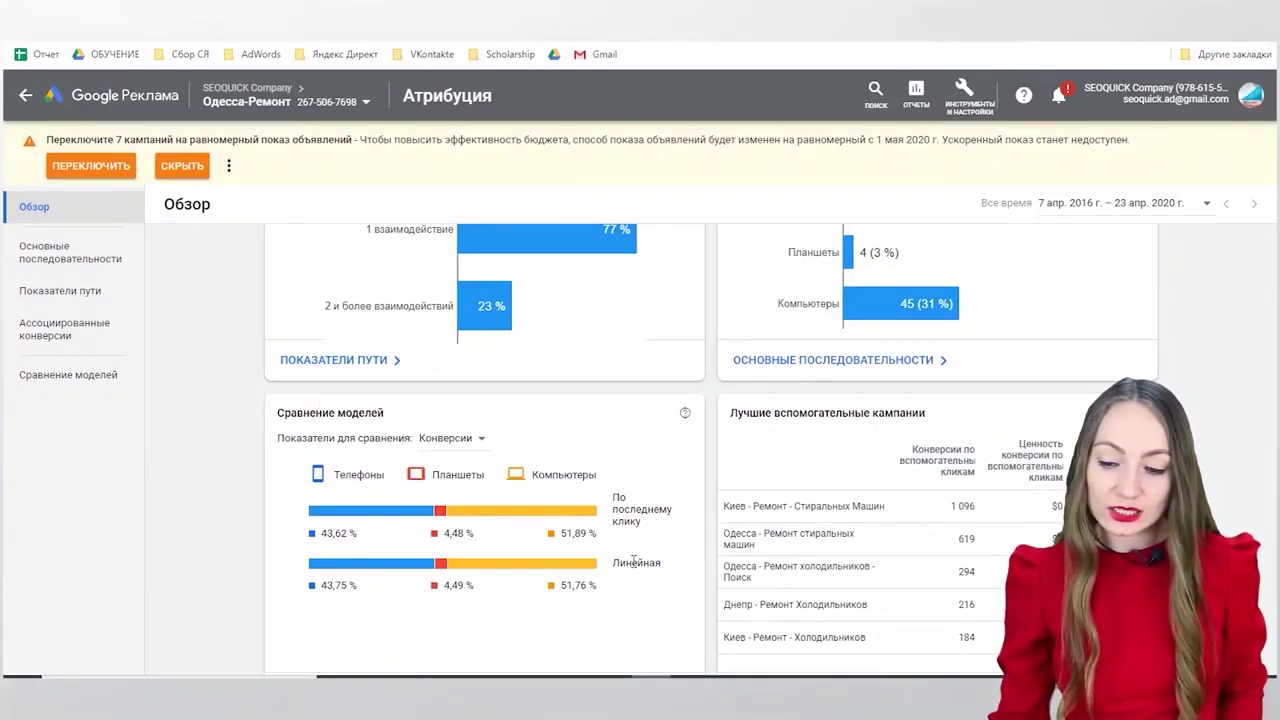
scroll(661, 563, down, 1)
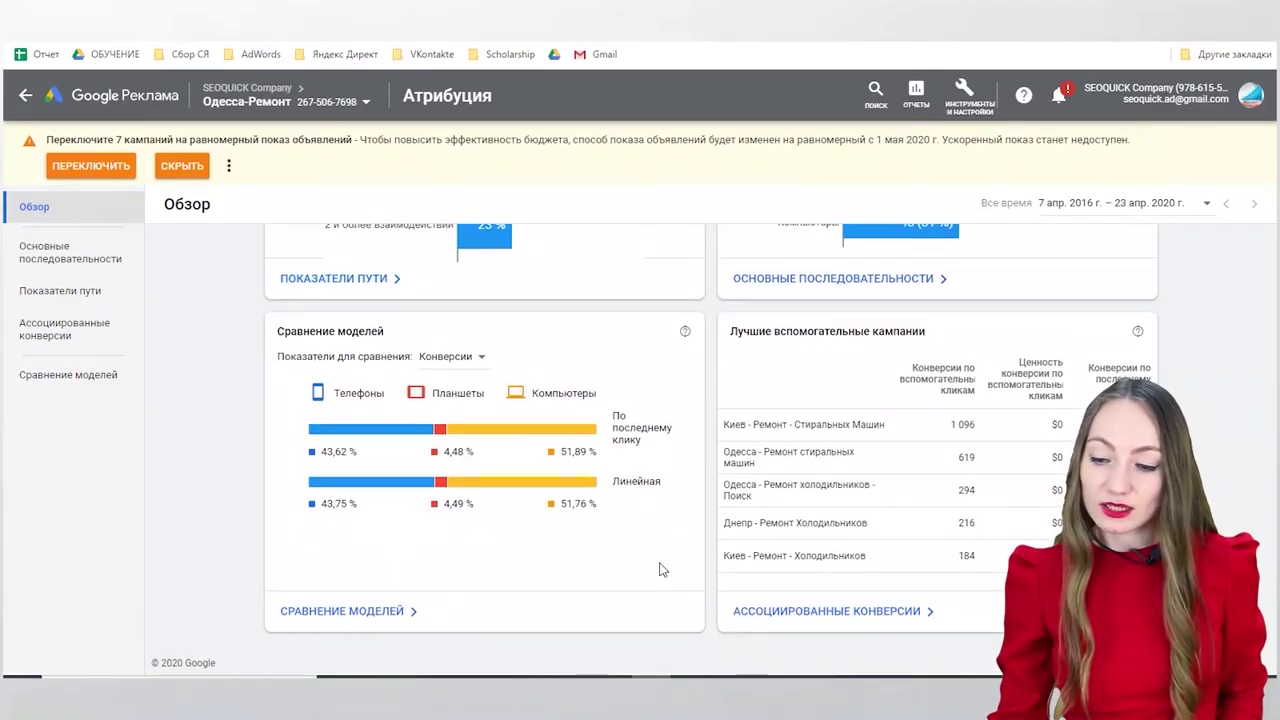
scroll(661, 563, up, 2)
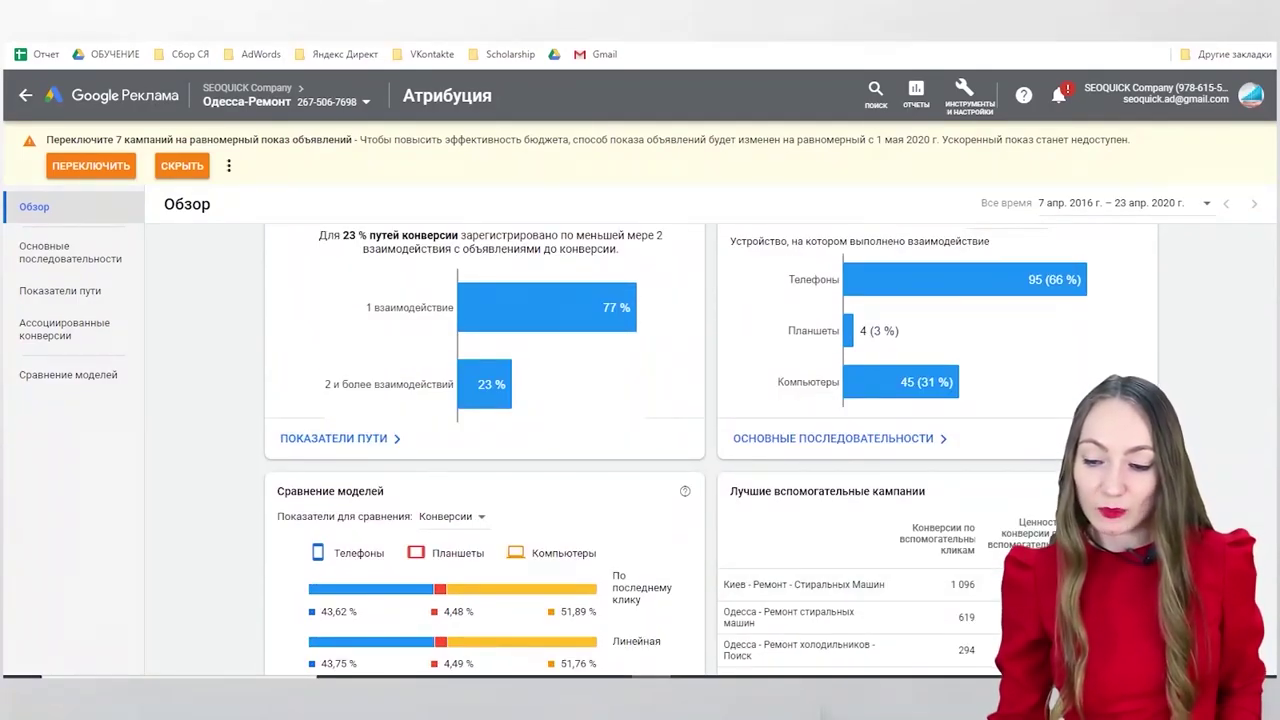
scroll(1052, 506, up, 1)
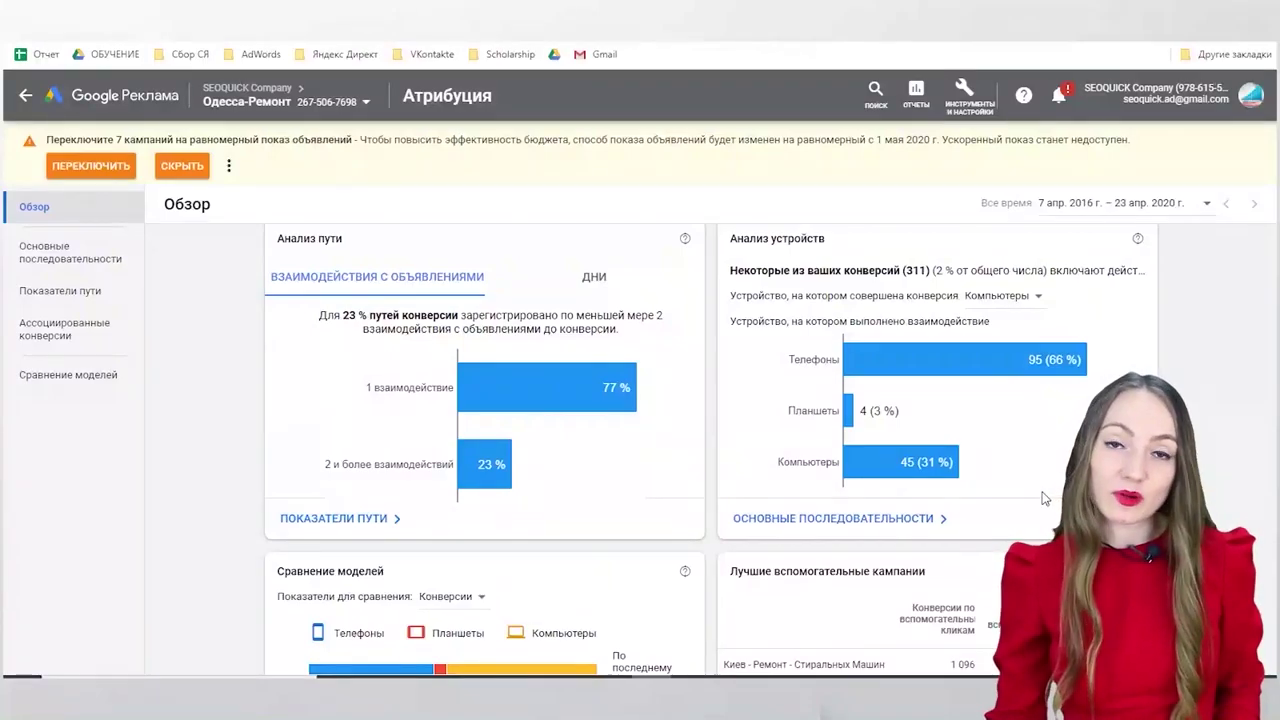
scroll(1043, 498, up, 1)
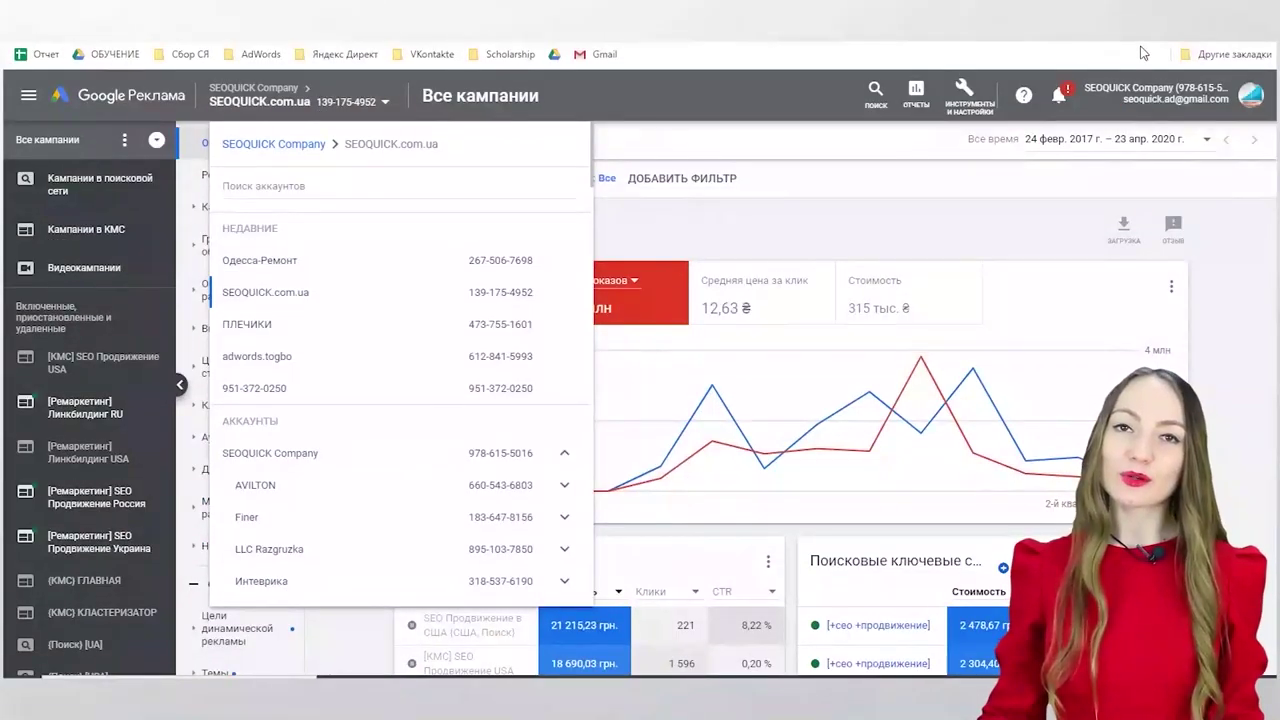
Step: Open "Коммерческие данные" for the SEOQUICK.com.ua account, and view the data feeds and the upload history
click(967, 105)
click(967, 105)
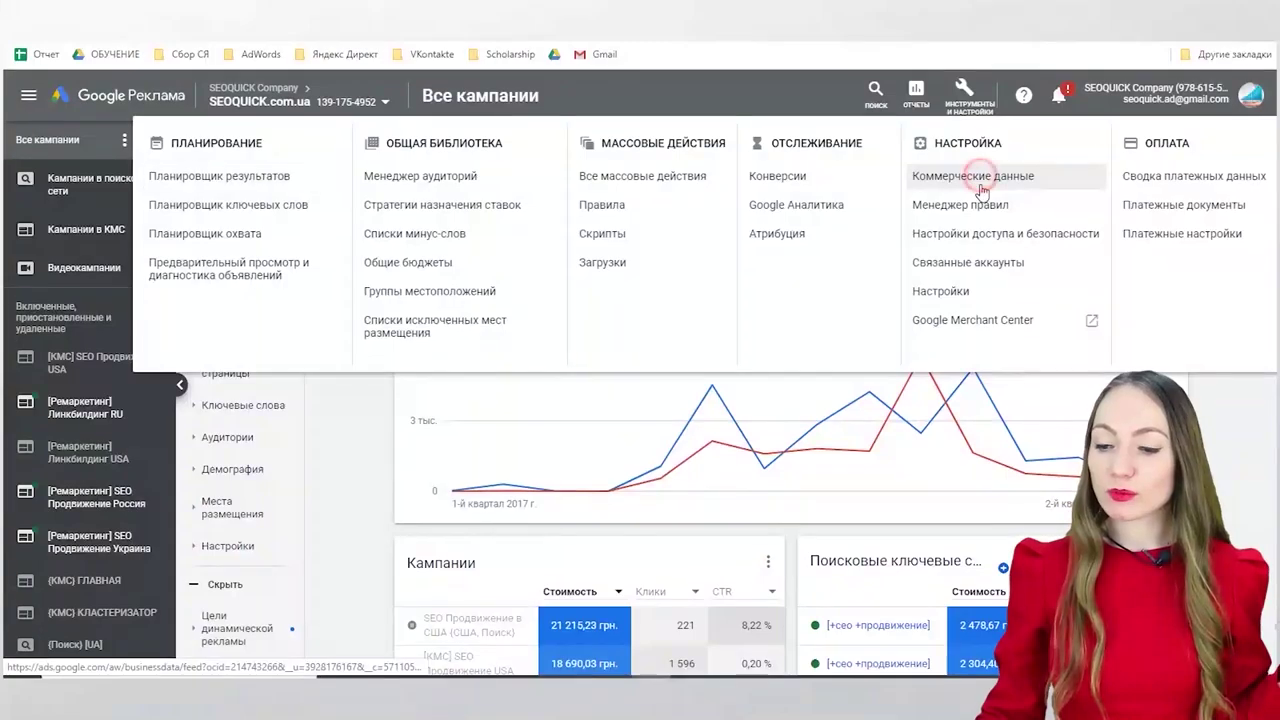
click(982, 191)
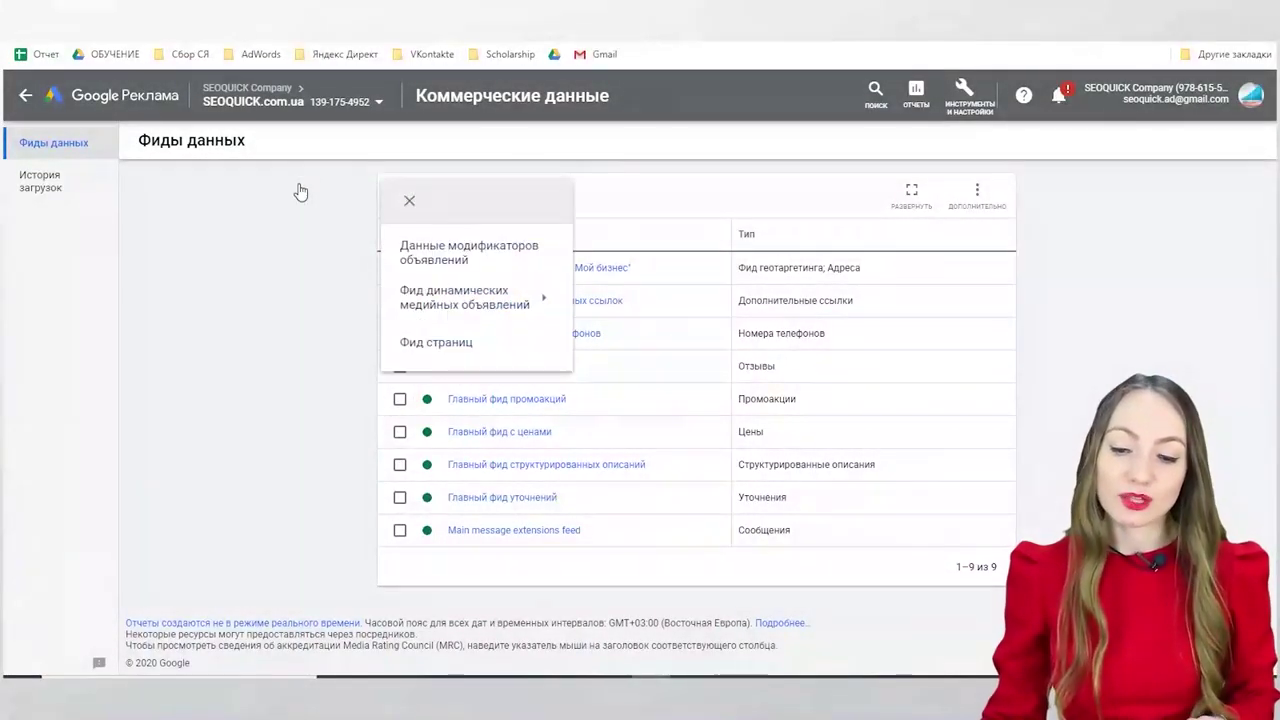
click(33, 181)
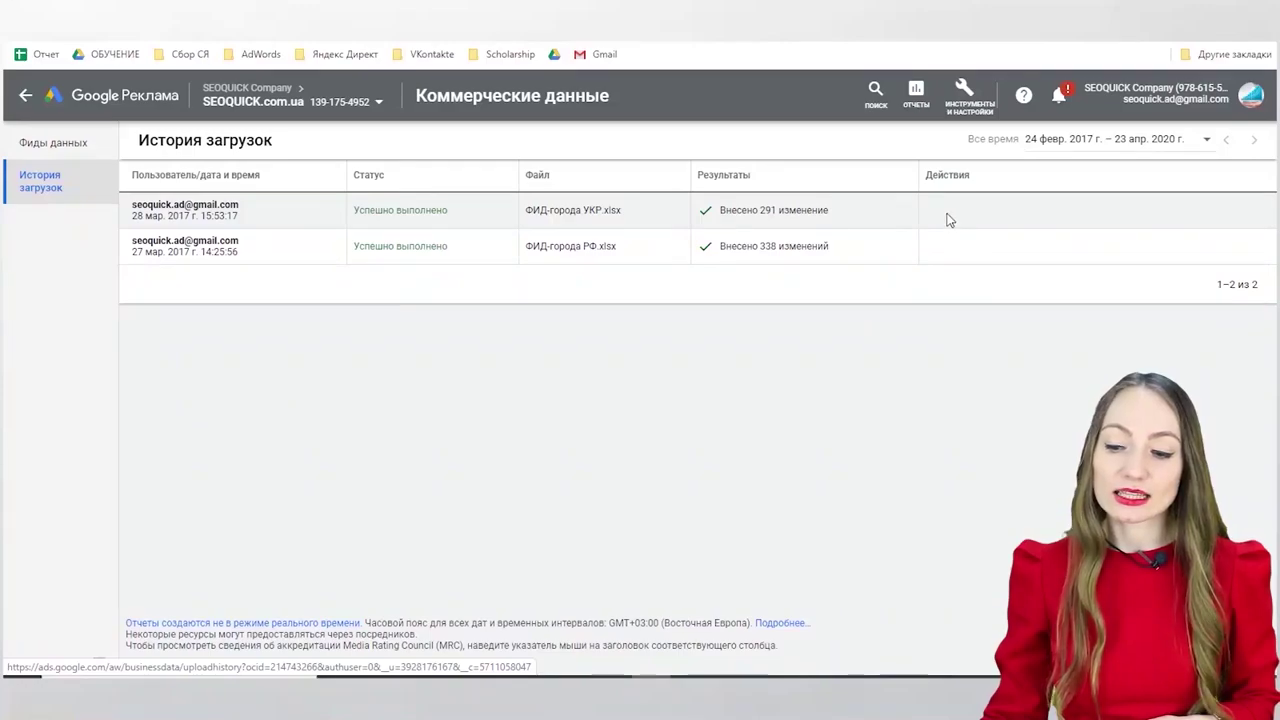
Step: Open "Менеджер правил", view the appeal history, and return to the policy violations list
click(966, 95)
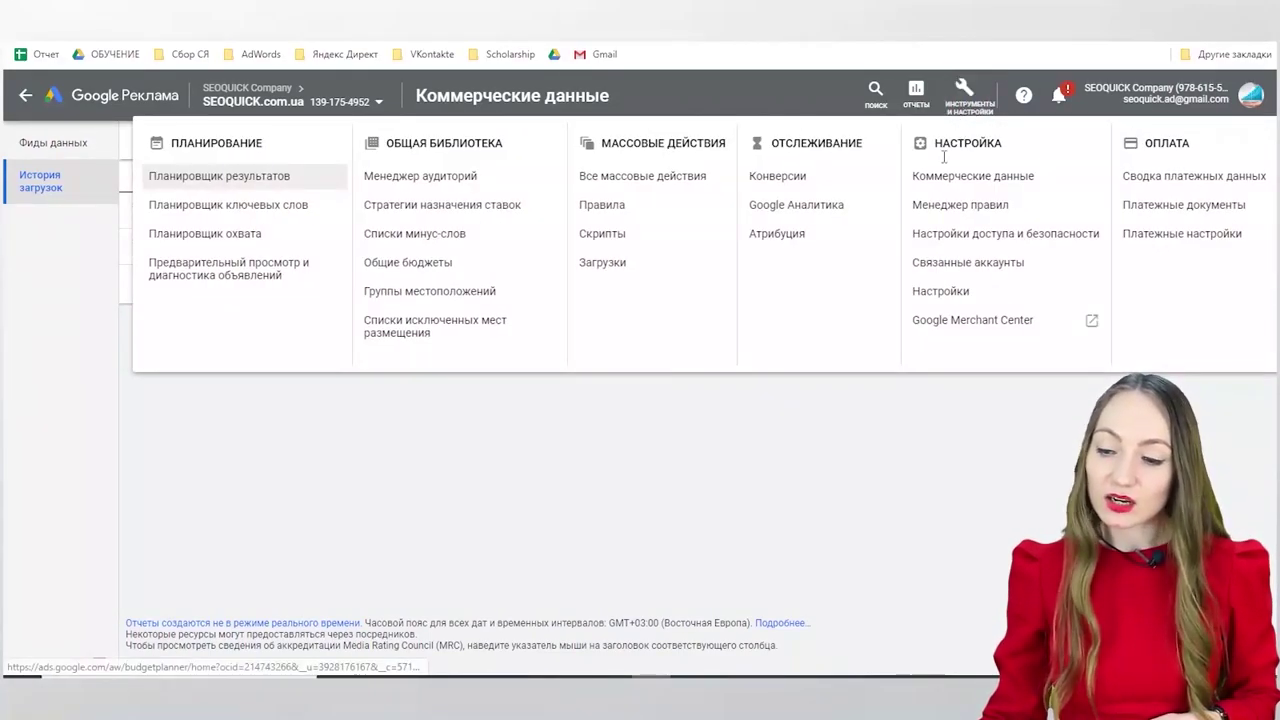
click(938, 205)
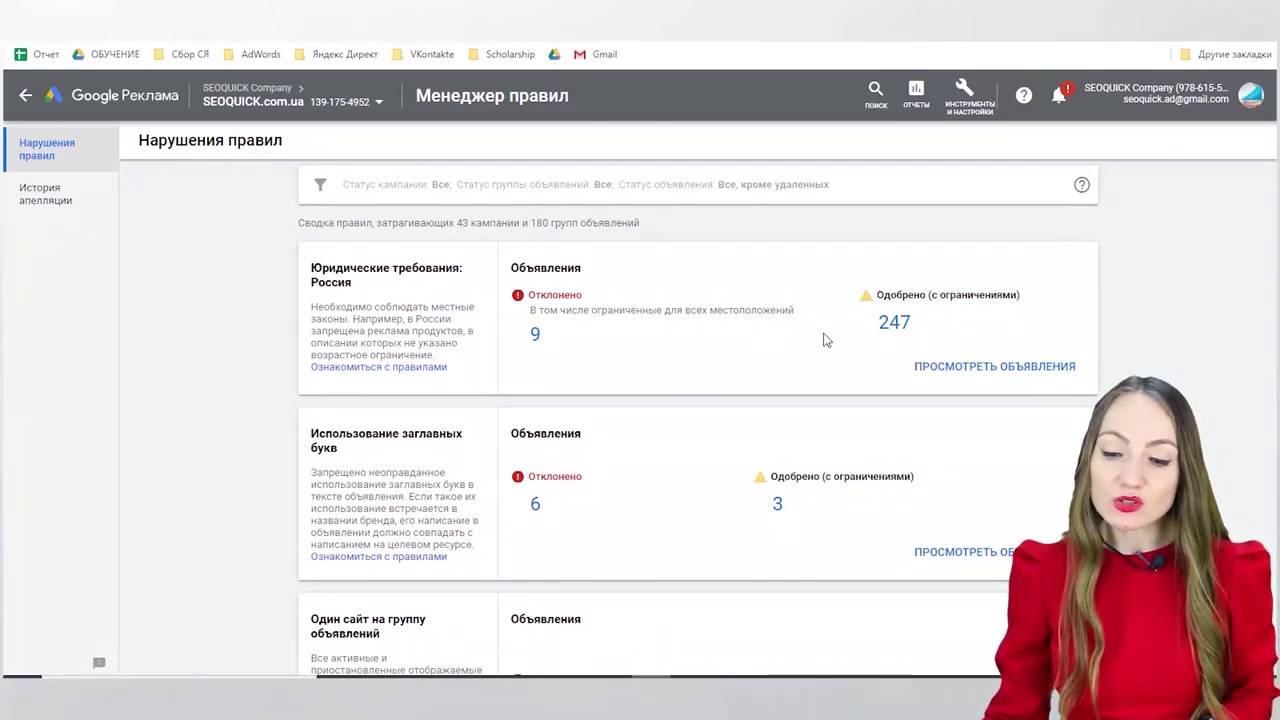
click(45, 198)
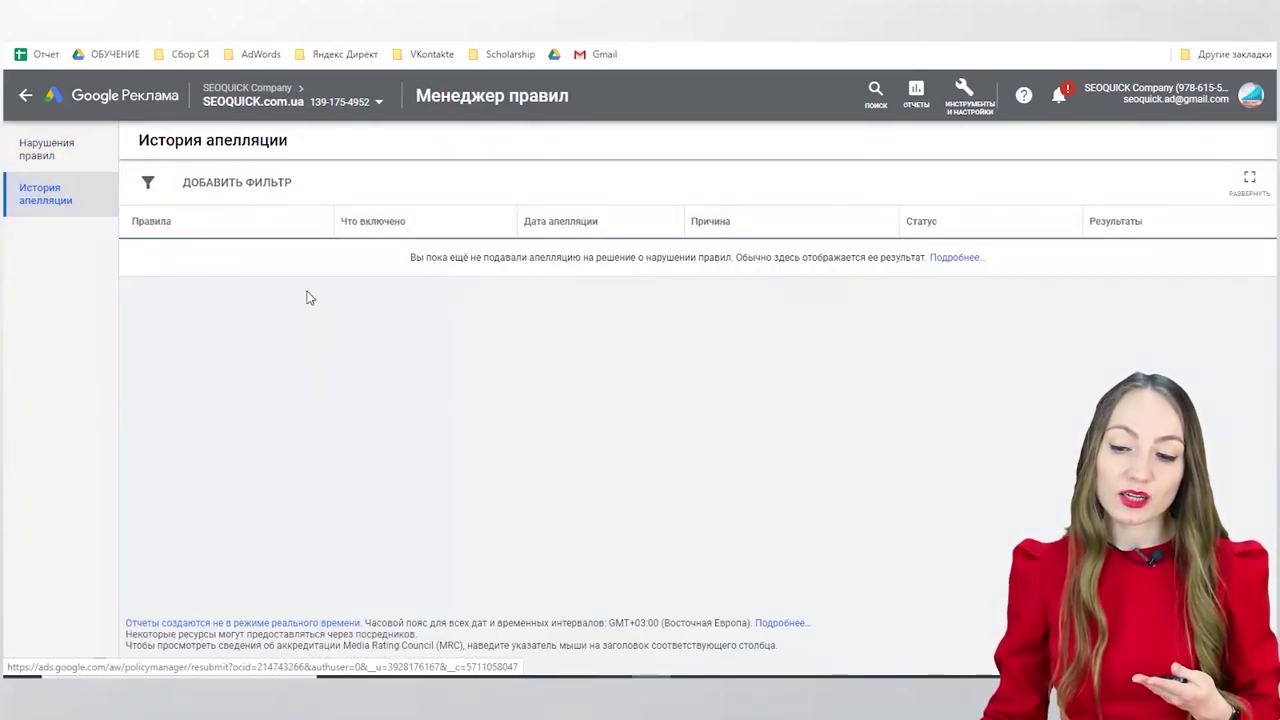
click(46, 160)
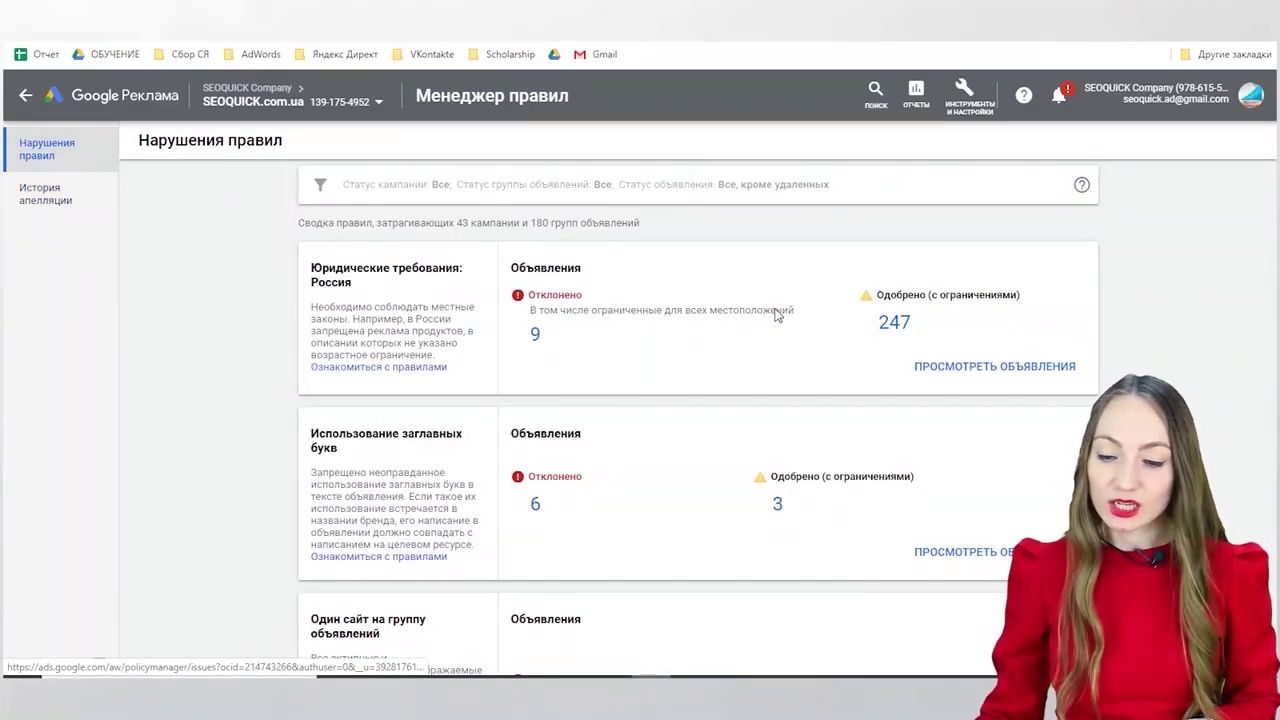
Step: Open the ads affected by the "Юридические требования: Россия" policy and look through the filtered ad list
scroll(900, 307, down, 1)
click(973, 305)
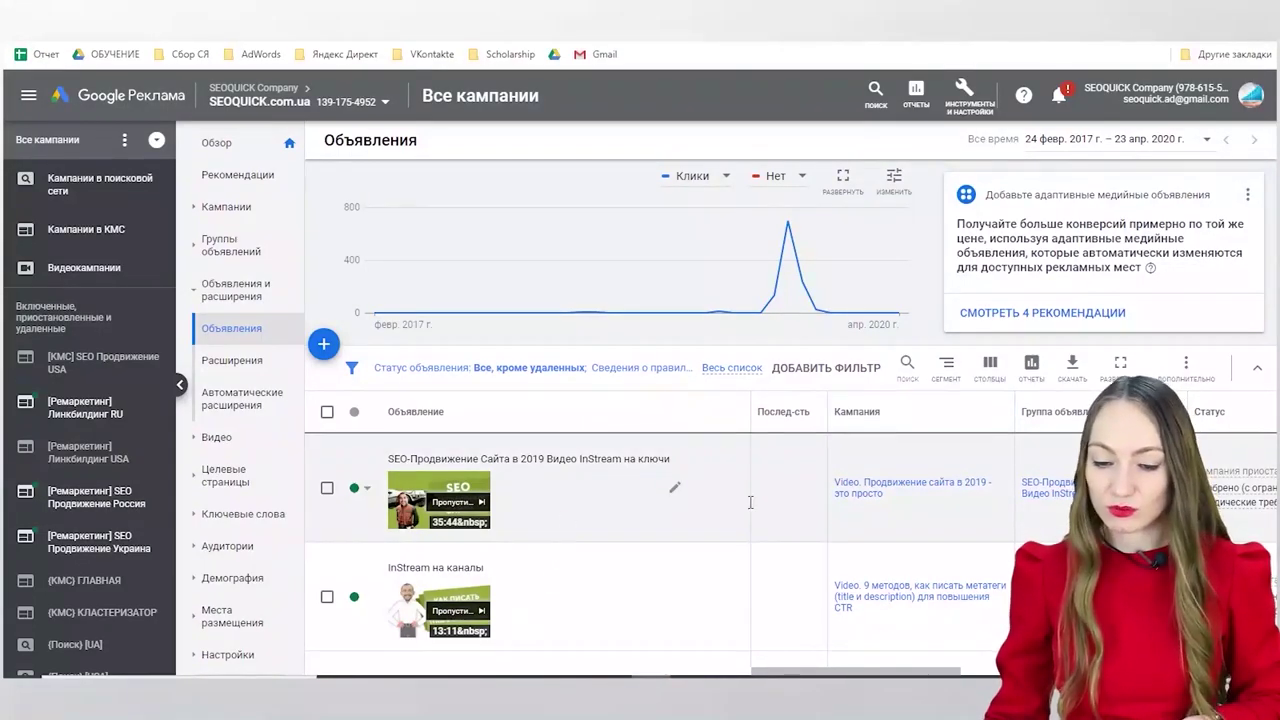
scroll(640, 490, down, 1)
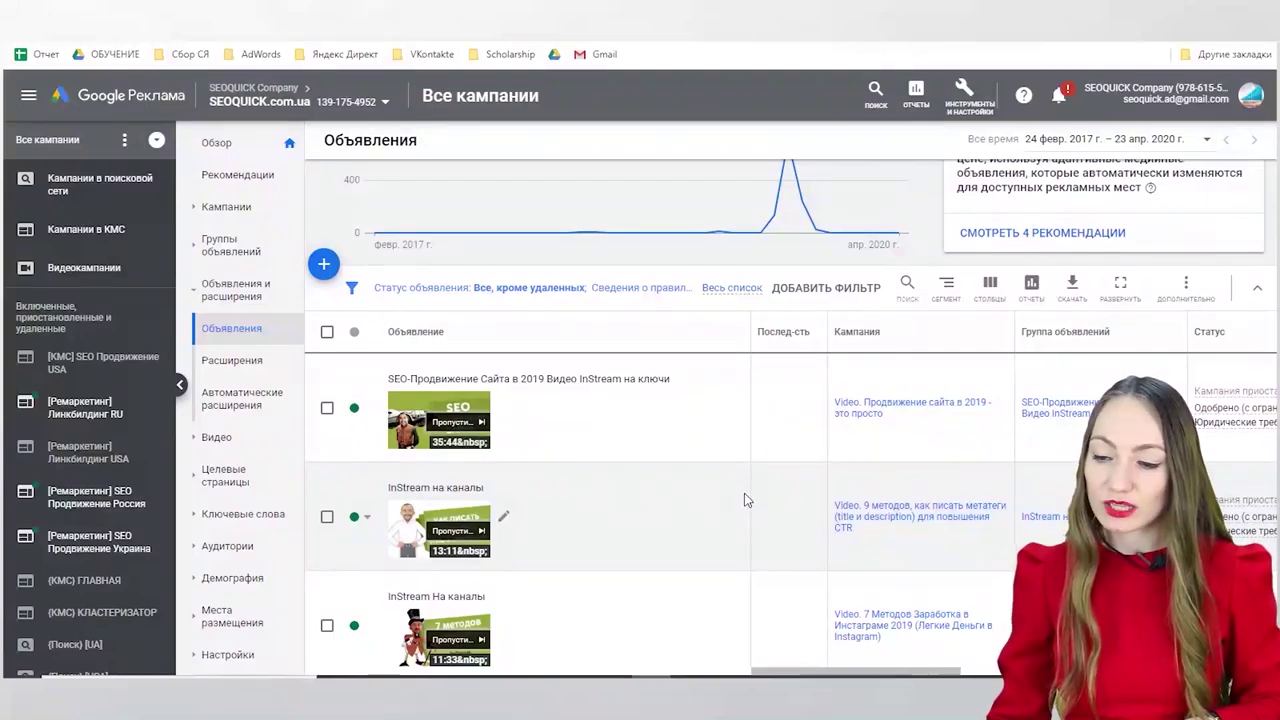
scroll(880, 500, up, 1)
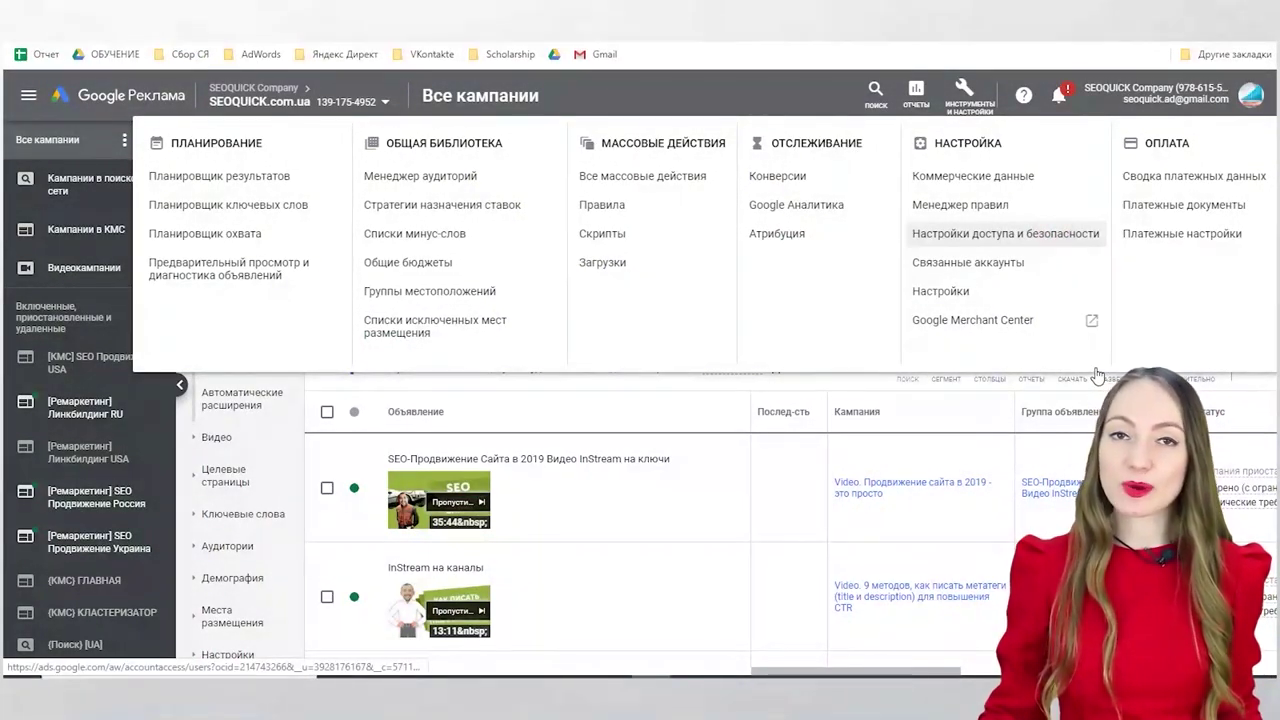
Step: Open "Настройки доступа и безопасности" and review the account's users, managers and security settings
click(1005, 233)
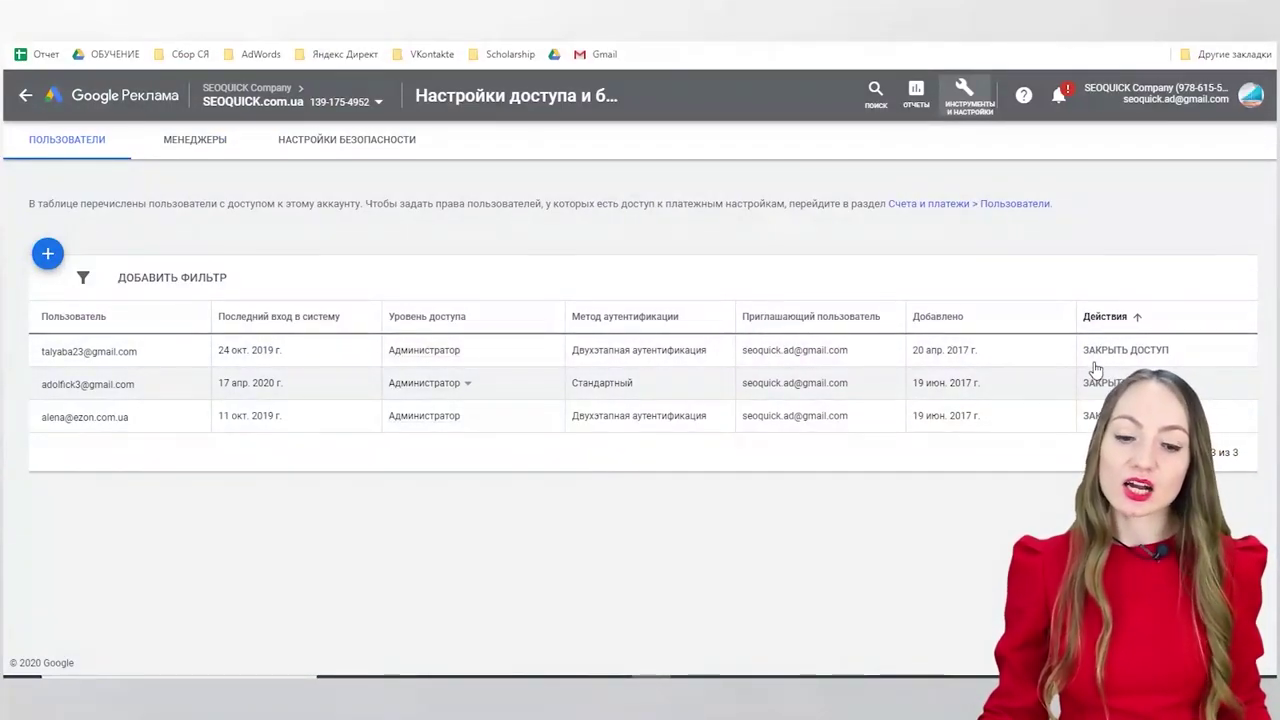
click(48, 258)
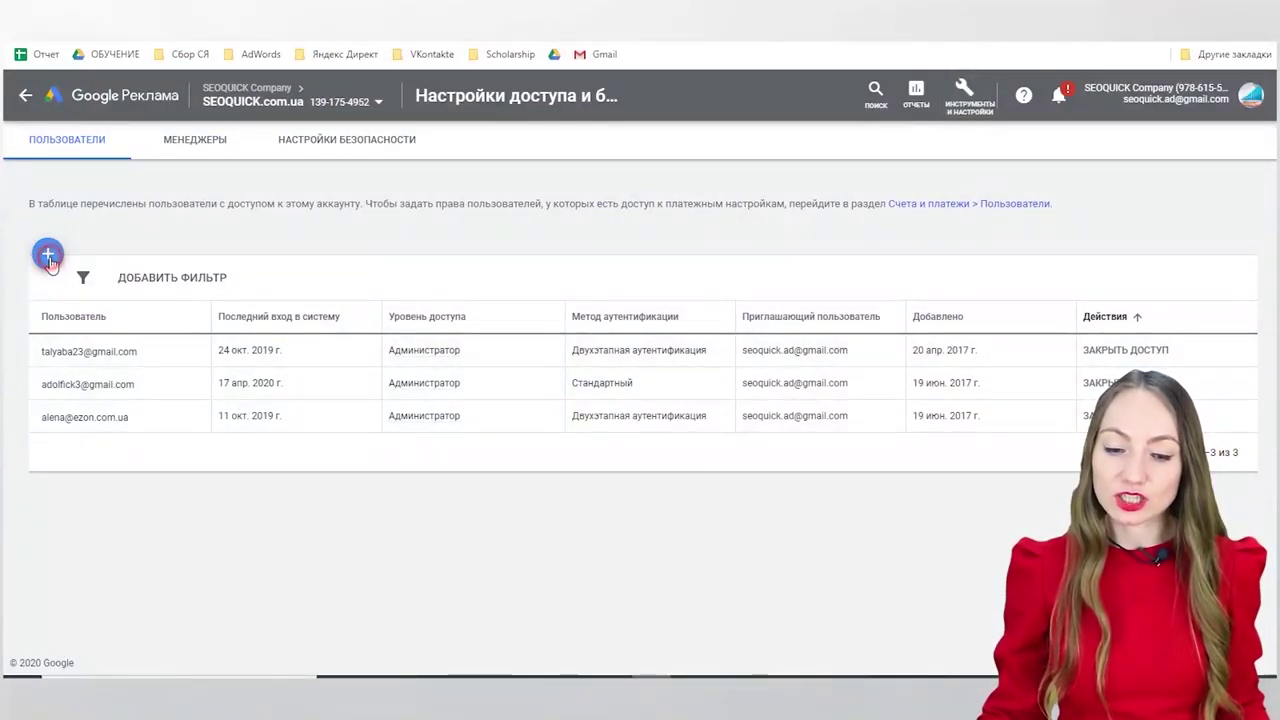
click(192, 142)
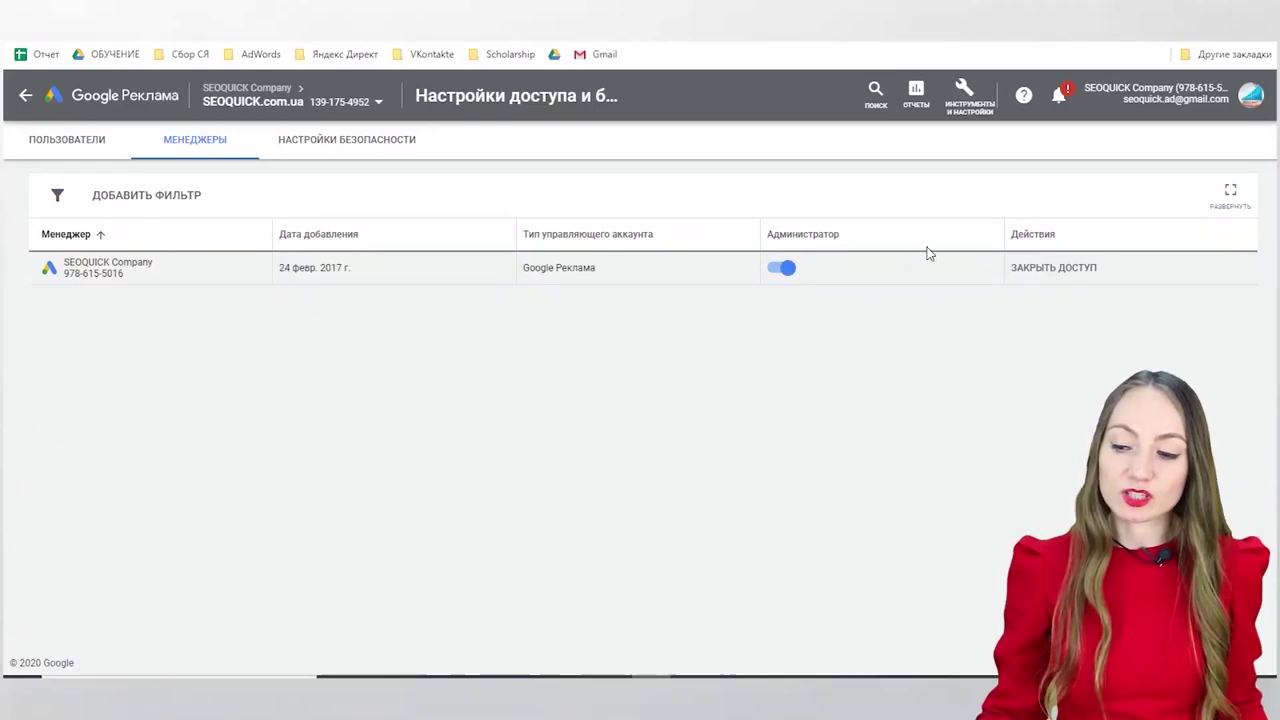
click(362, 142)
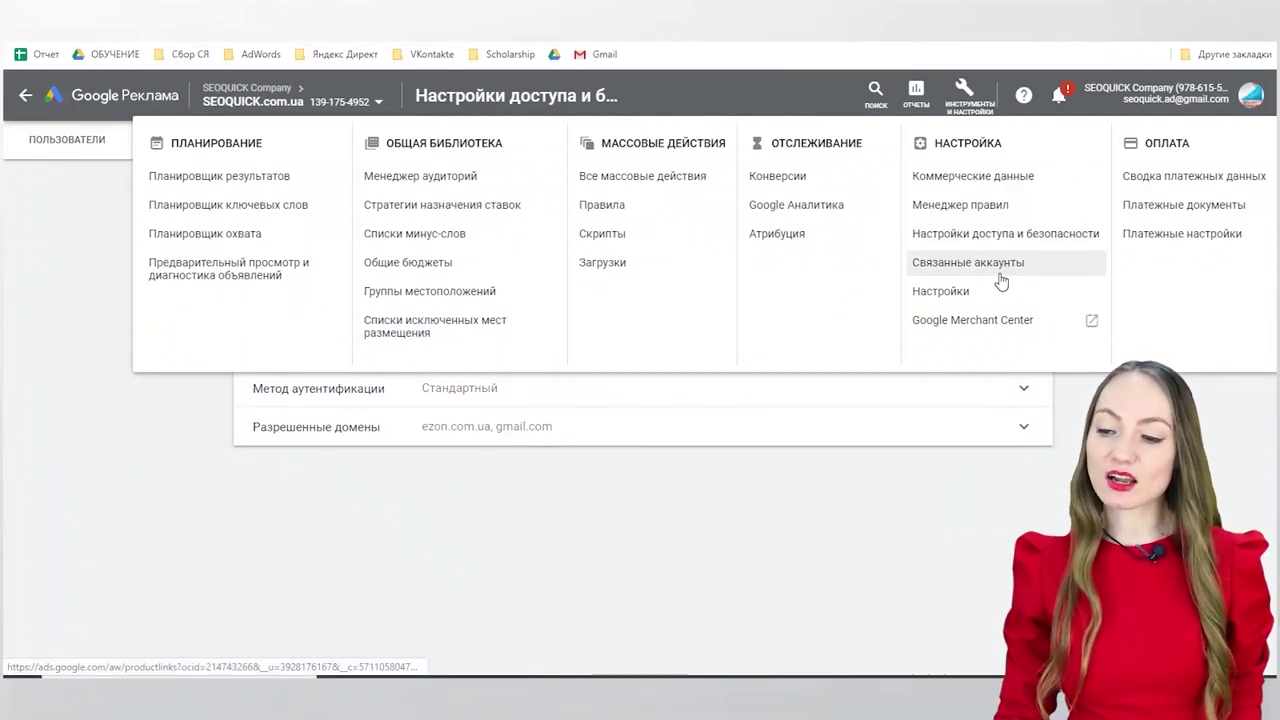
Step: Open "Связанные аккаунты", look through the services available for linking, and open the YouTube details
click(1000, 279)
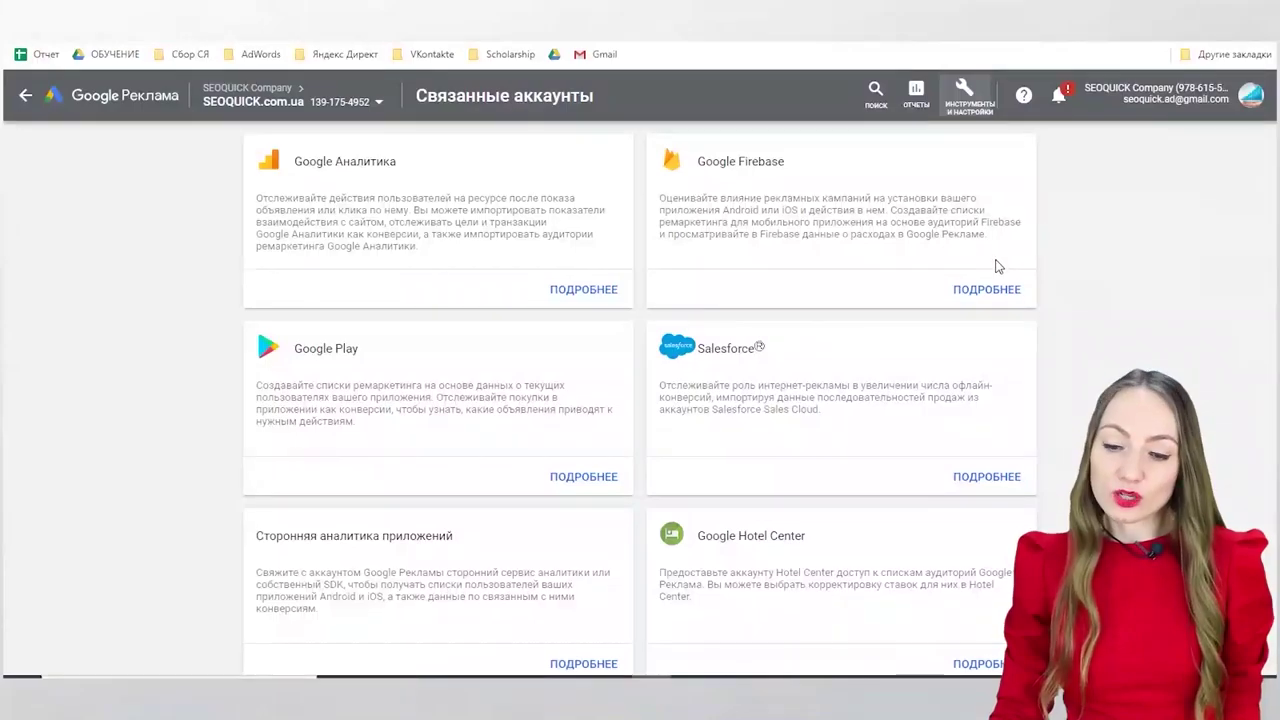
scroll(989, 362, down, 1)
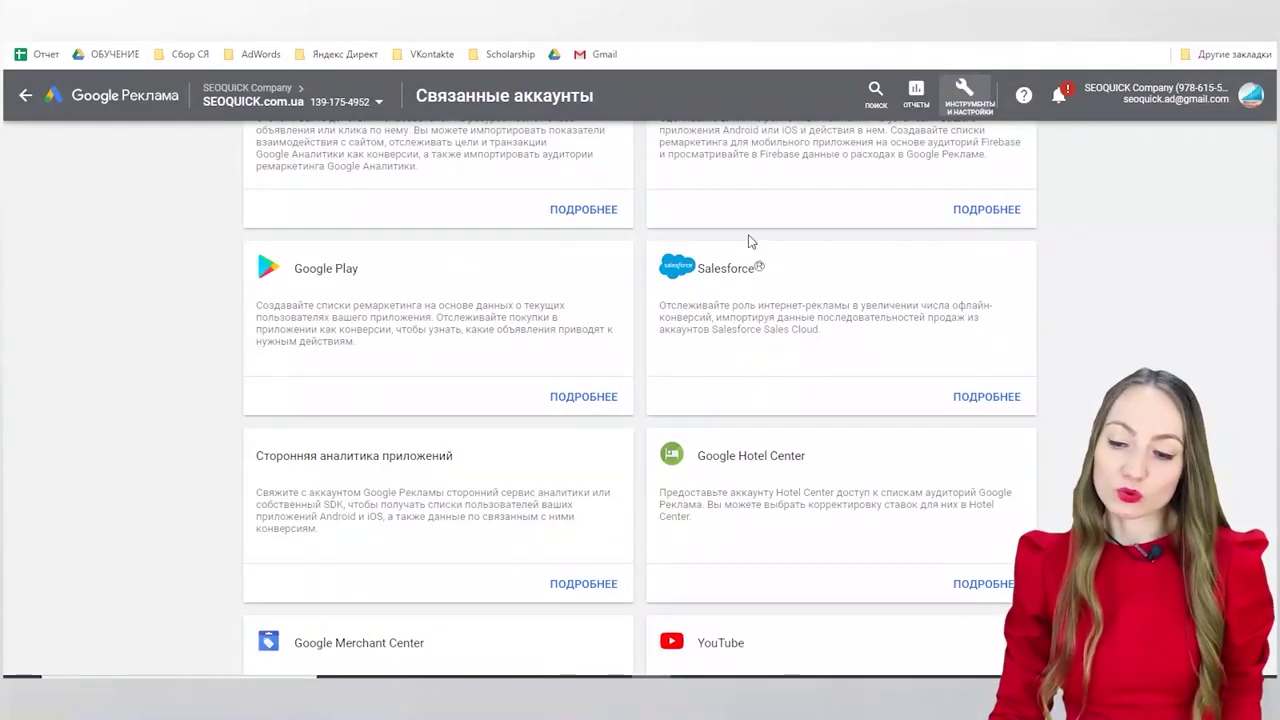
scroll(954, 391, down, 2)
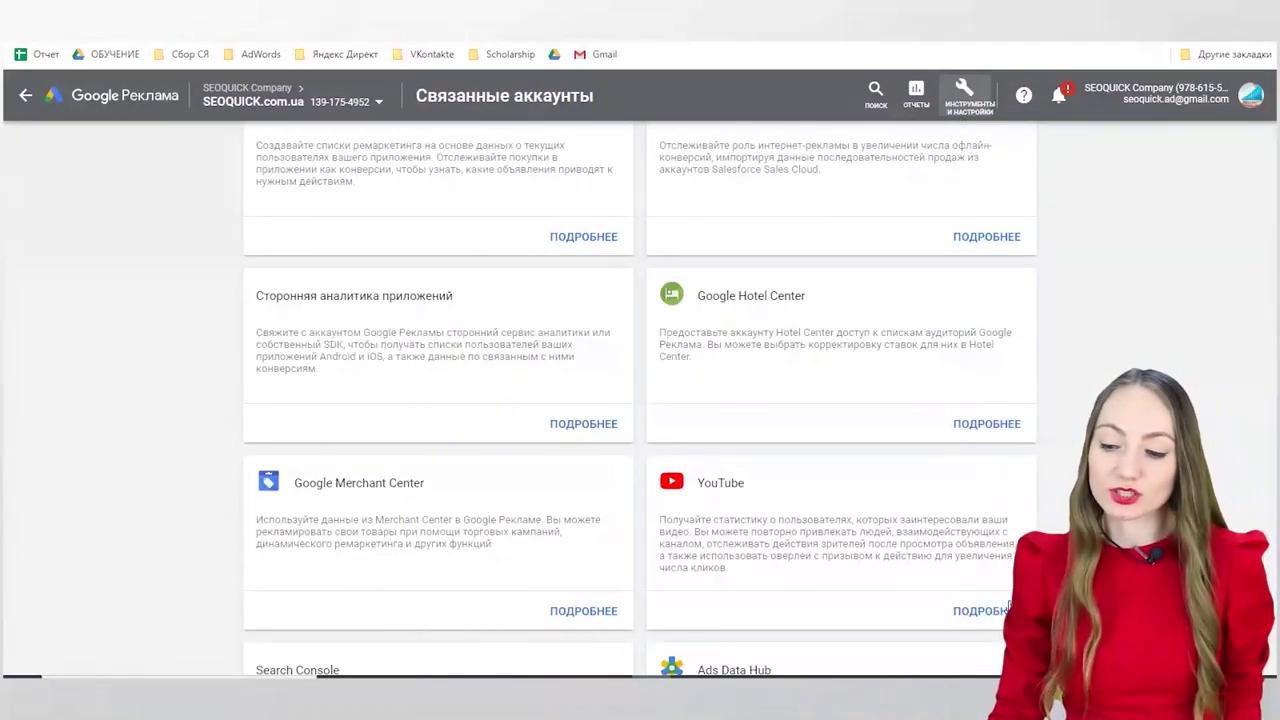
click(1000, 609)
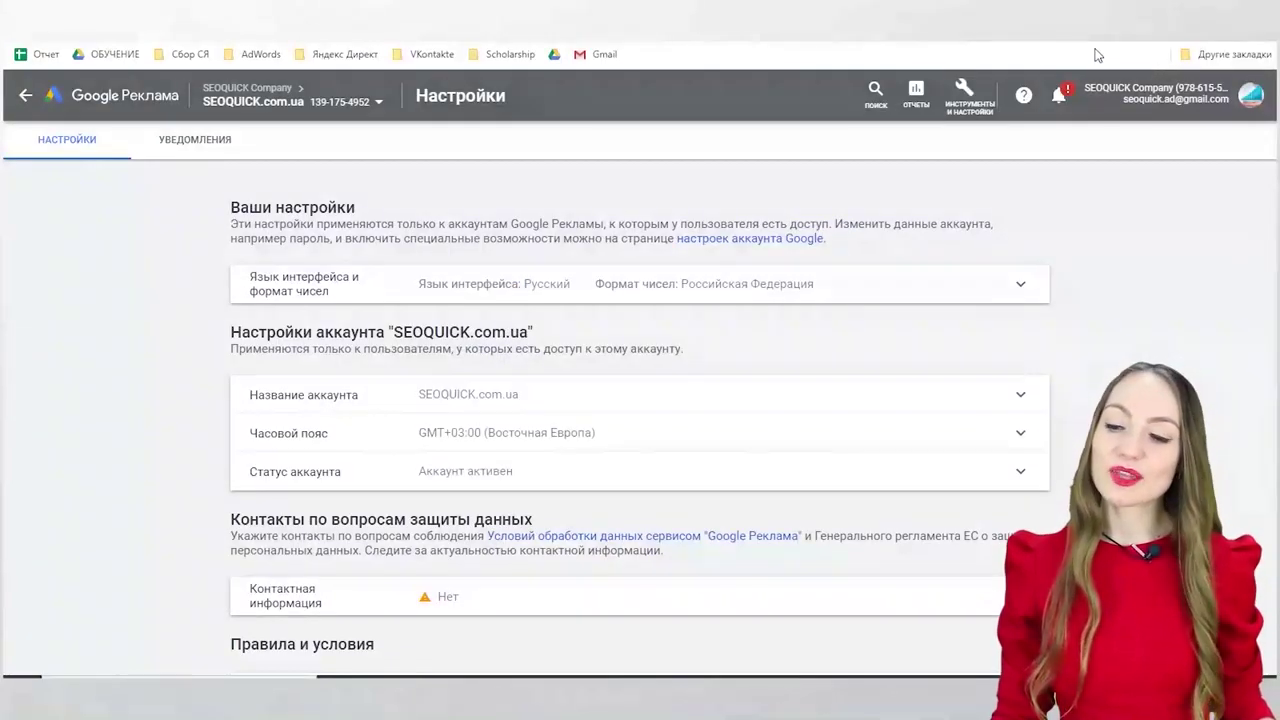
Step: Open the account's "Настройки" page and expand the time zone setting to examine its options
click(967, 97)
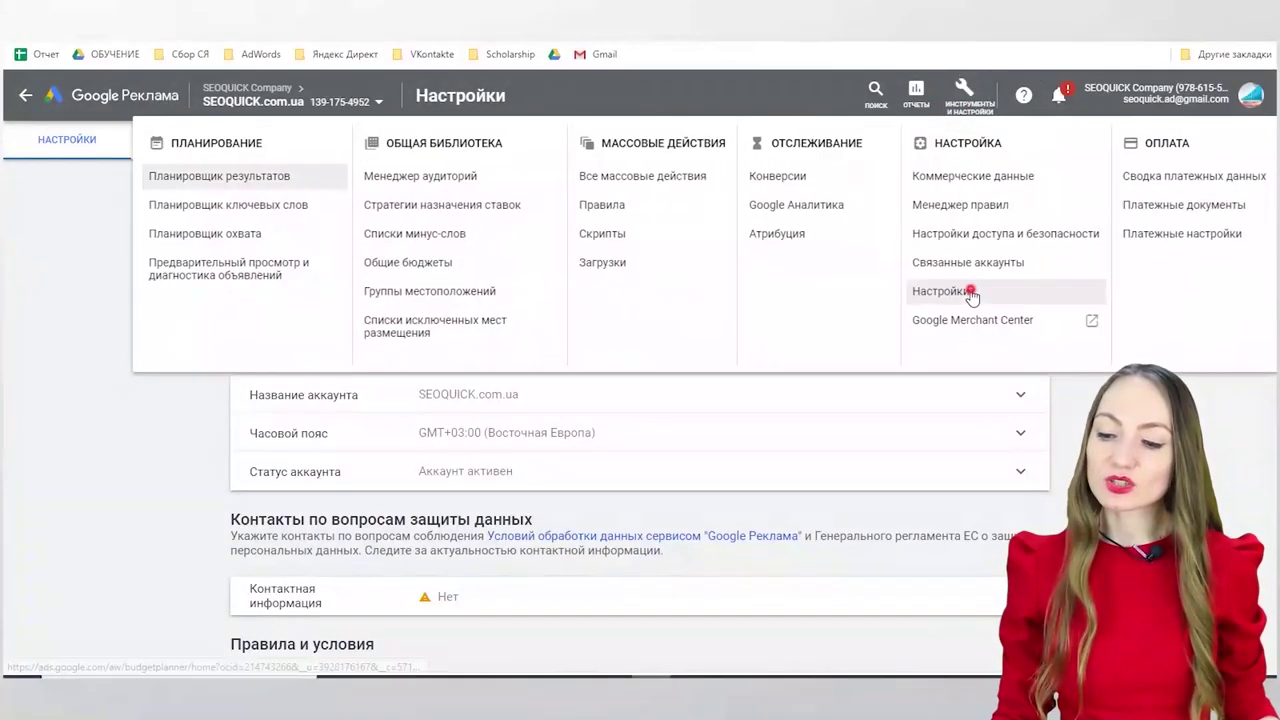
click(968, 290)
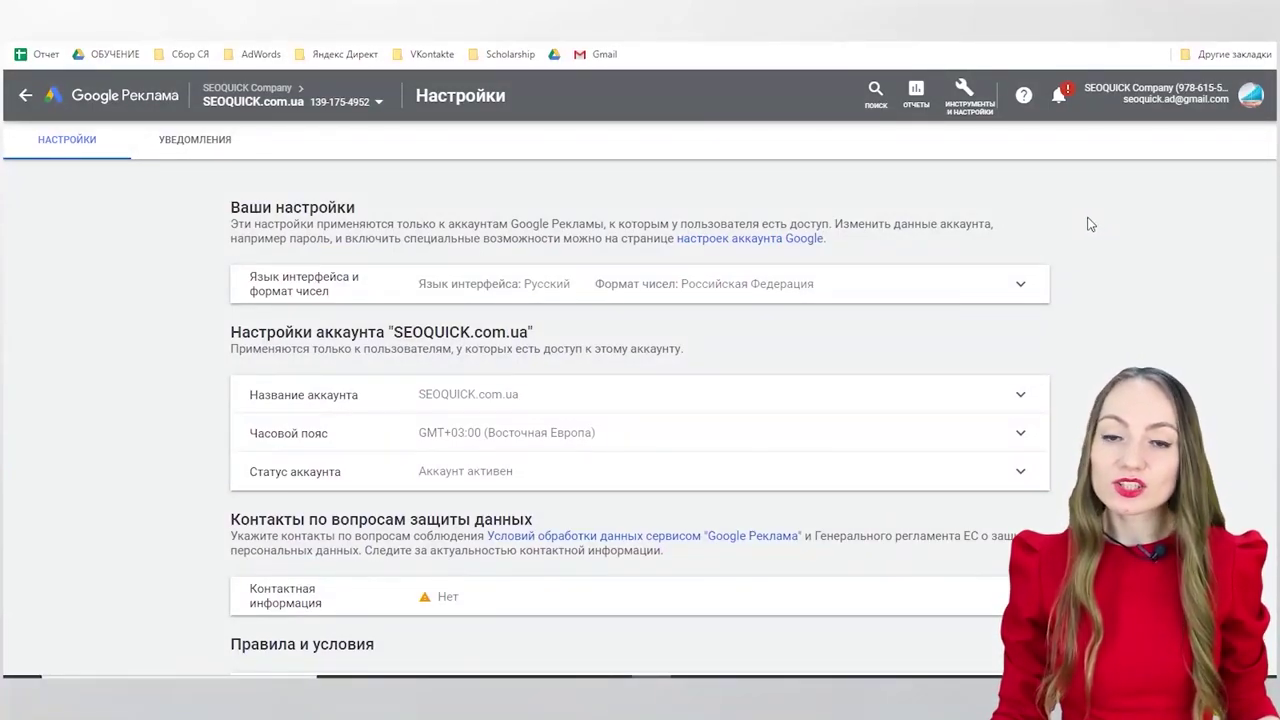
scroll(1094, 262, down, 1)
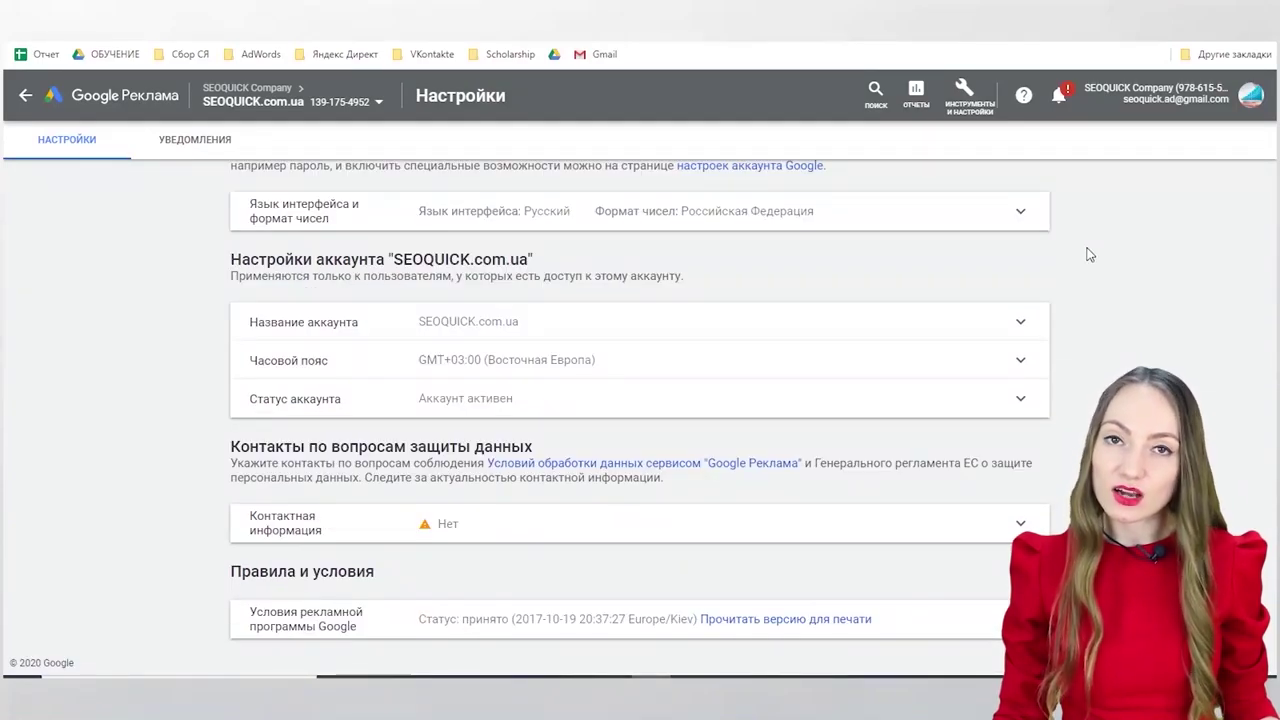
click(694, 357)
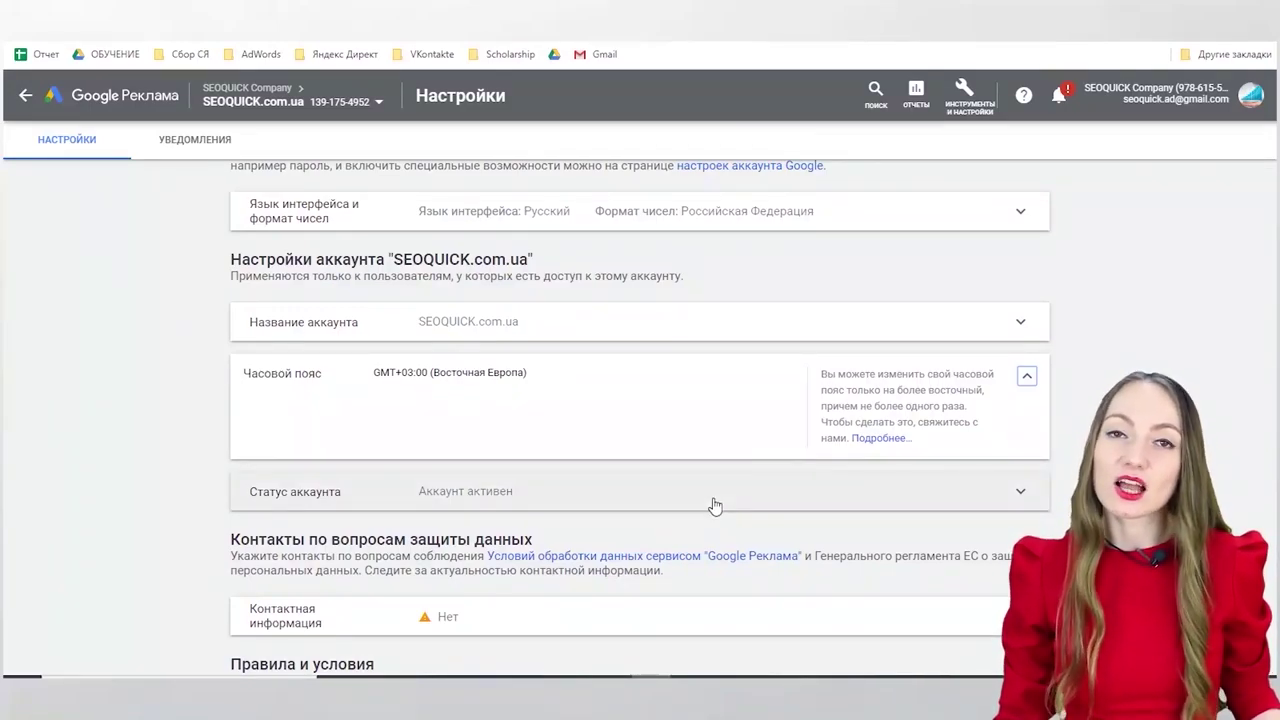
Step: Expand "Контактная информация" under the data protection contacts and look through its fields down to the EU representative
scroll(670, 410, down, 1)
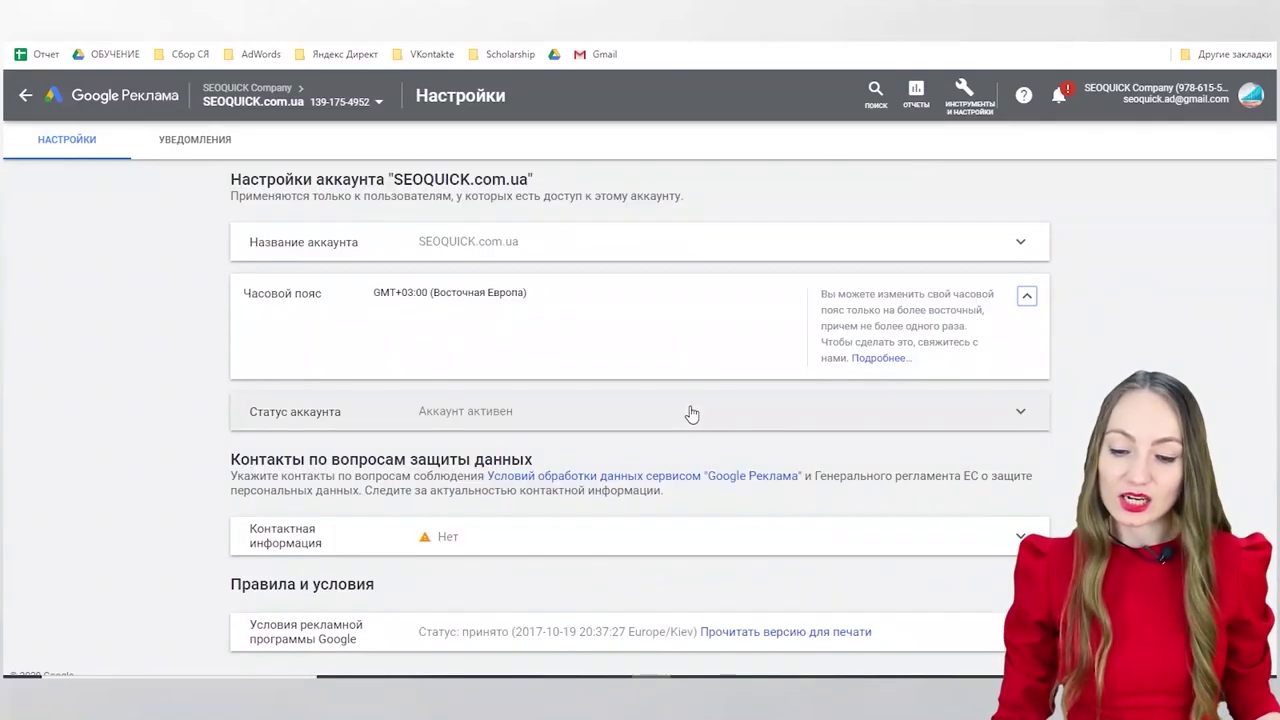
scroll(580, 420, down, 1)
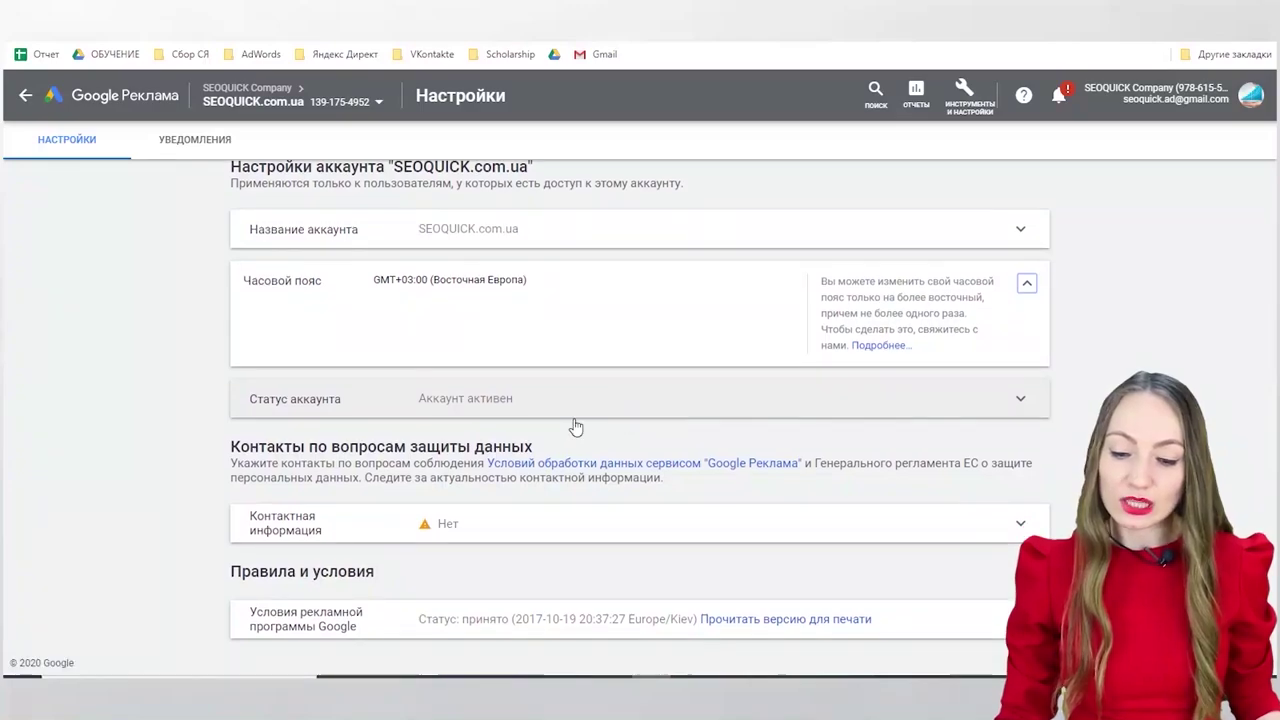
click(702, 522)
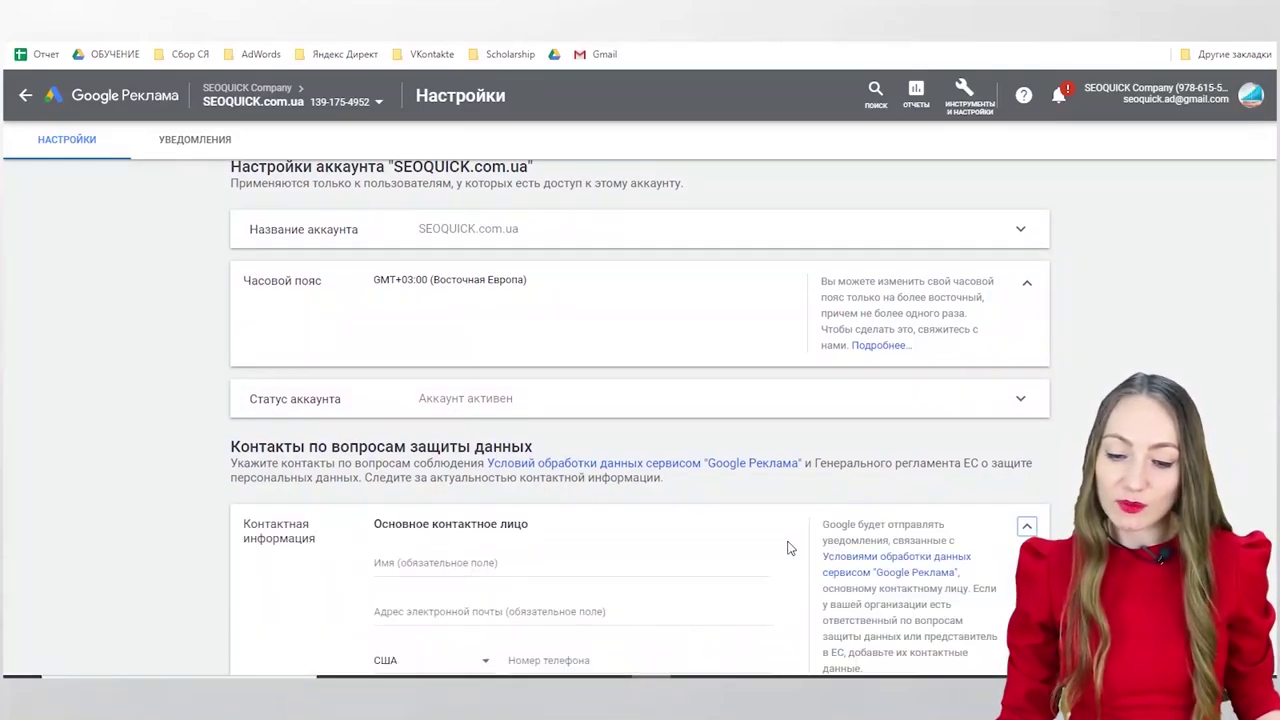
scroll(993, 492, down, 2)
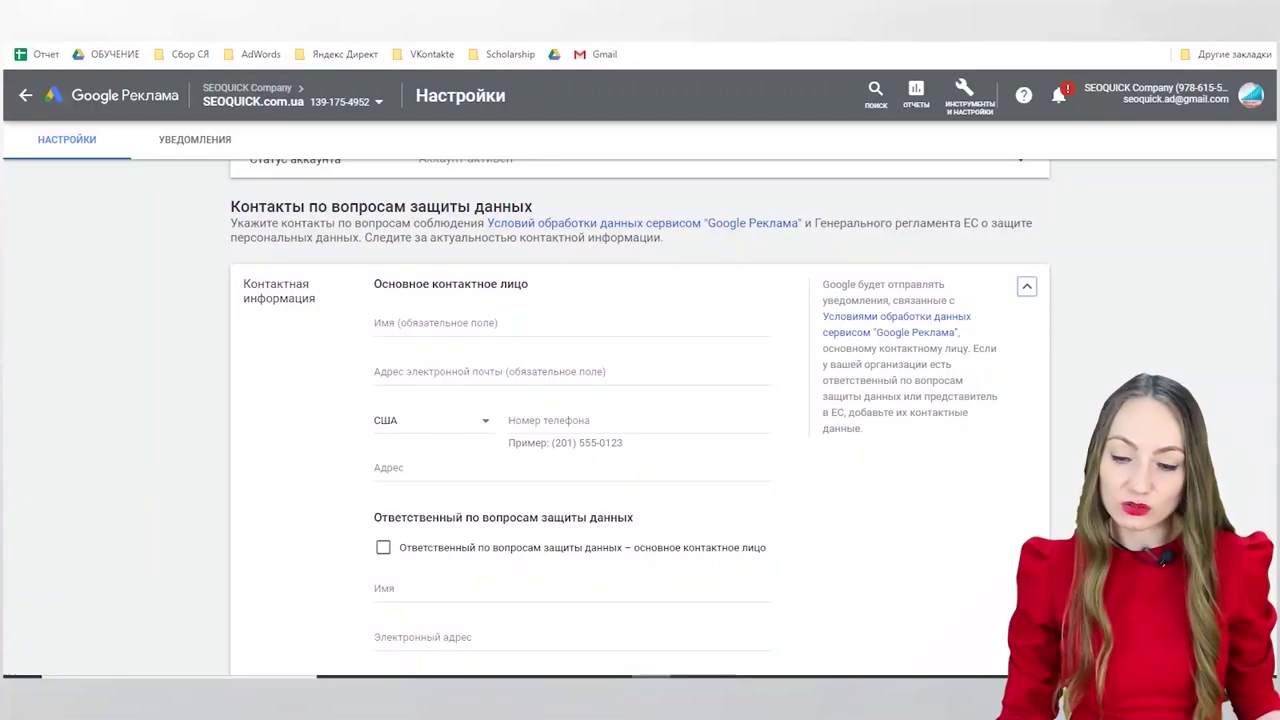
scroll(993, 497, down, 5)
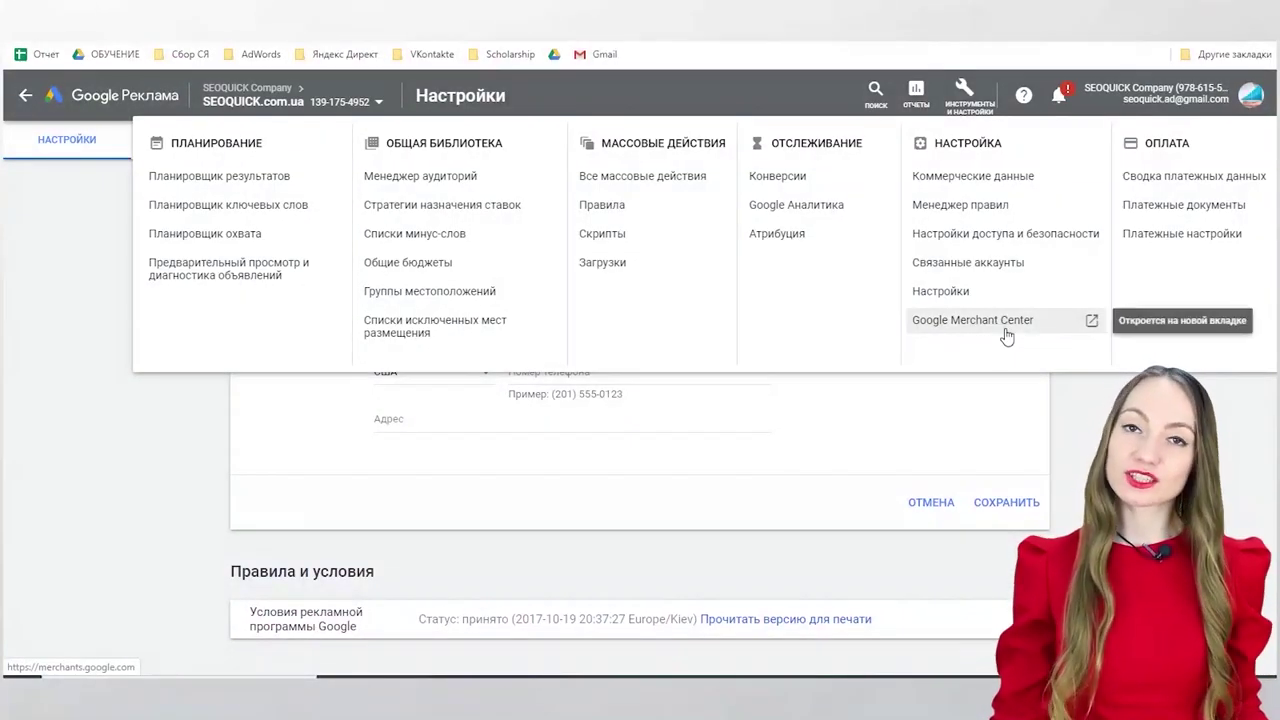
Step: Open Google Merchant Center, and open "Сводка платежных данных" with its transactions in Google Ads
click(1008, 316)
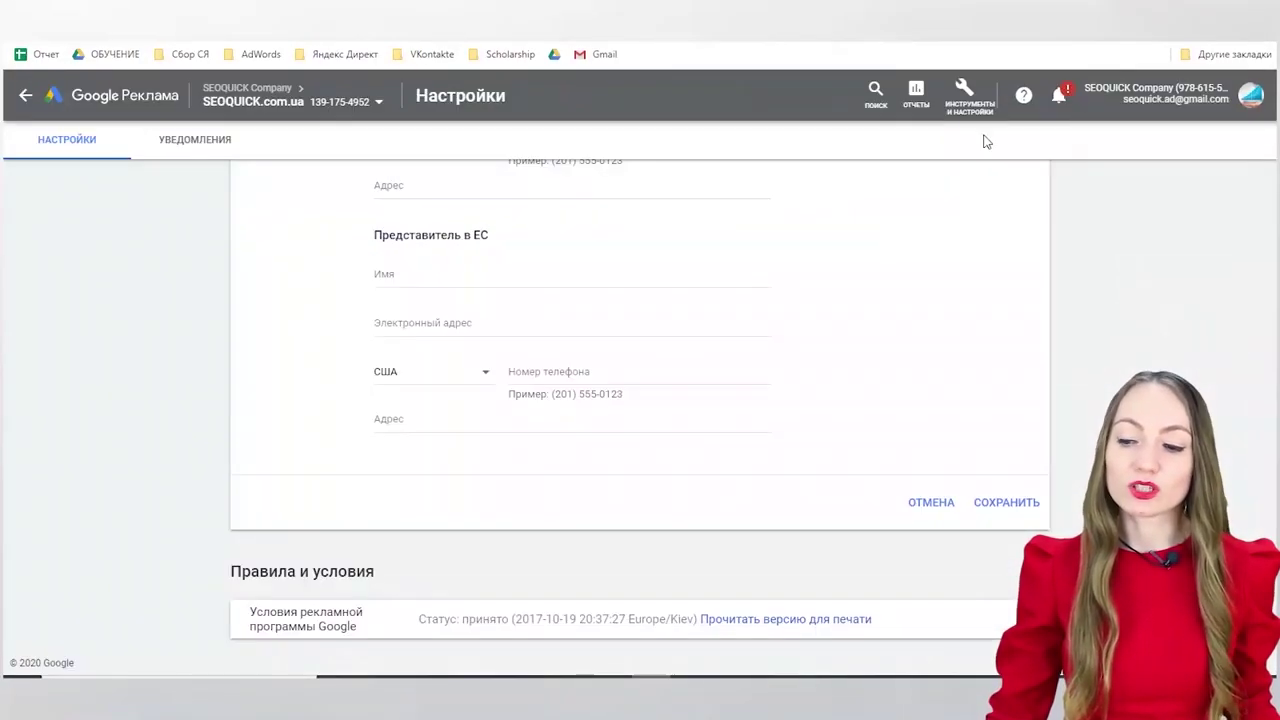
click(966, 96)
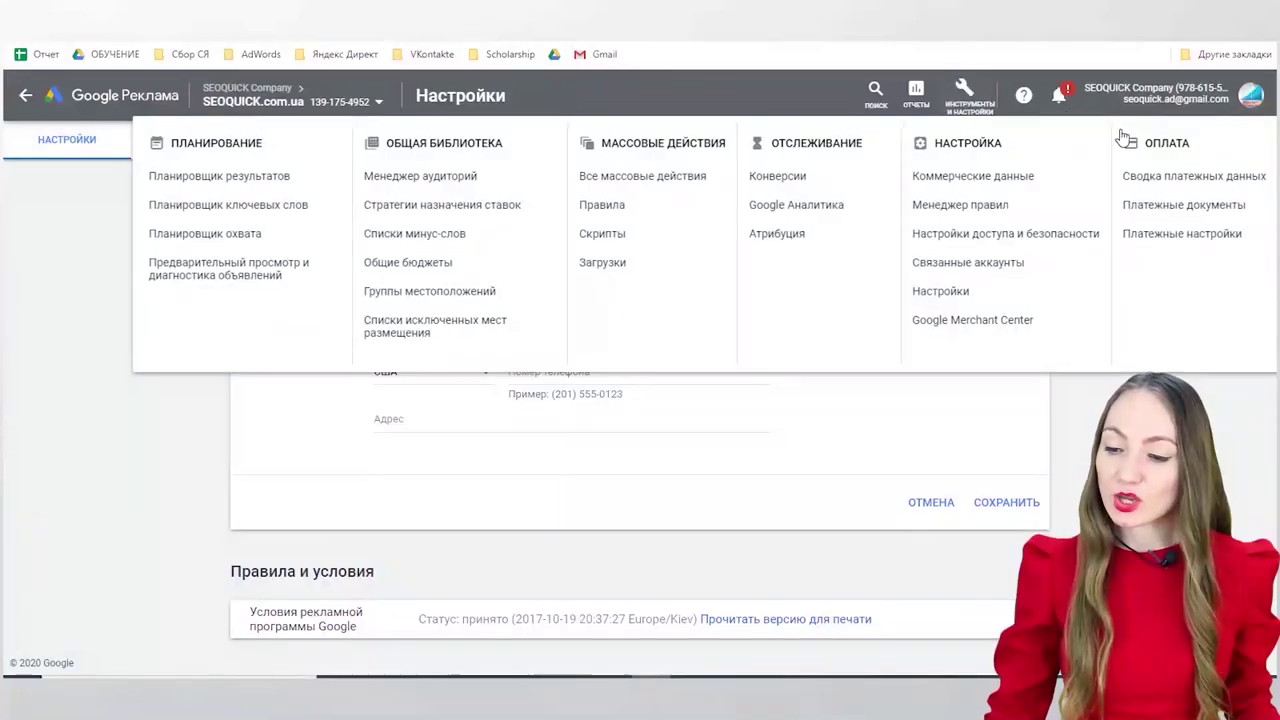
click(1165, 187)
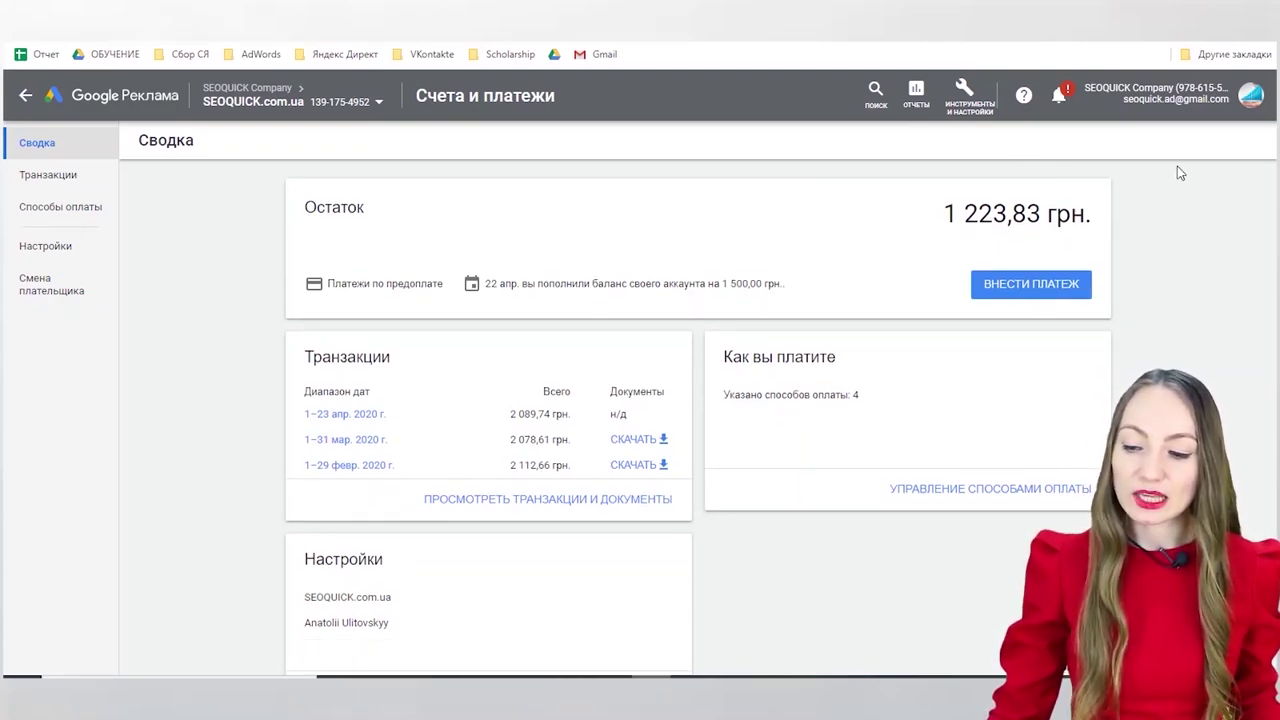
click(36, 173)
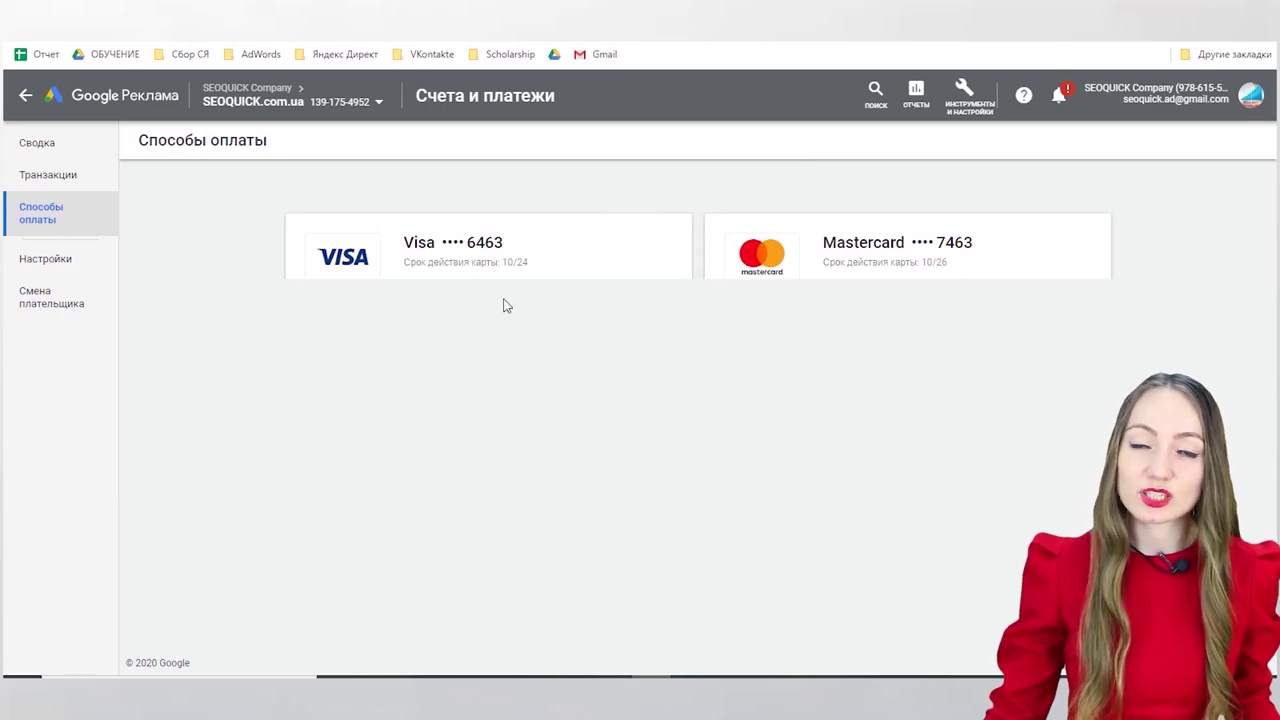
Step: From the payment methods, open the form for adding a bank card, and view the "Смена плательщика" and "Настройки" pages
scroll(491, 580, down, 1)
click(485, 545)
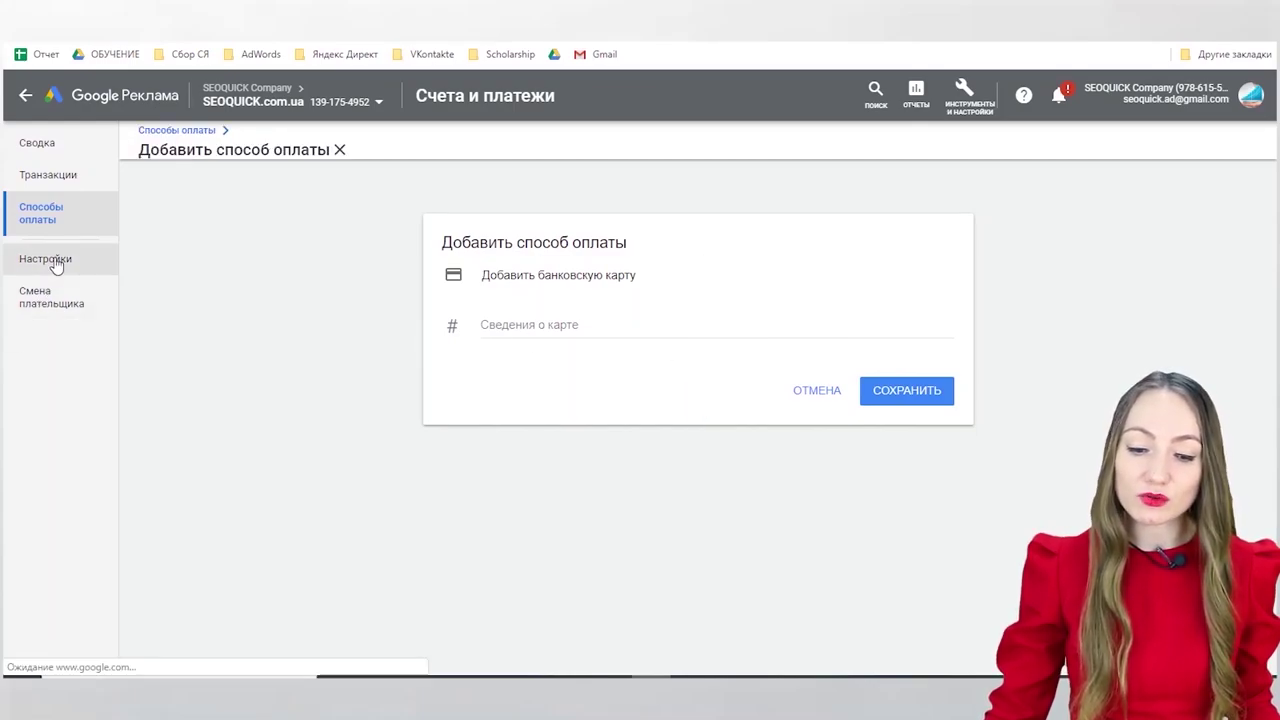
click(46, 297)
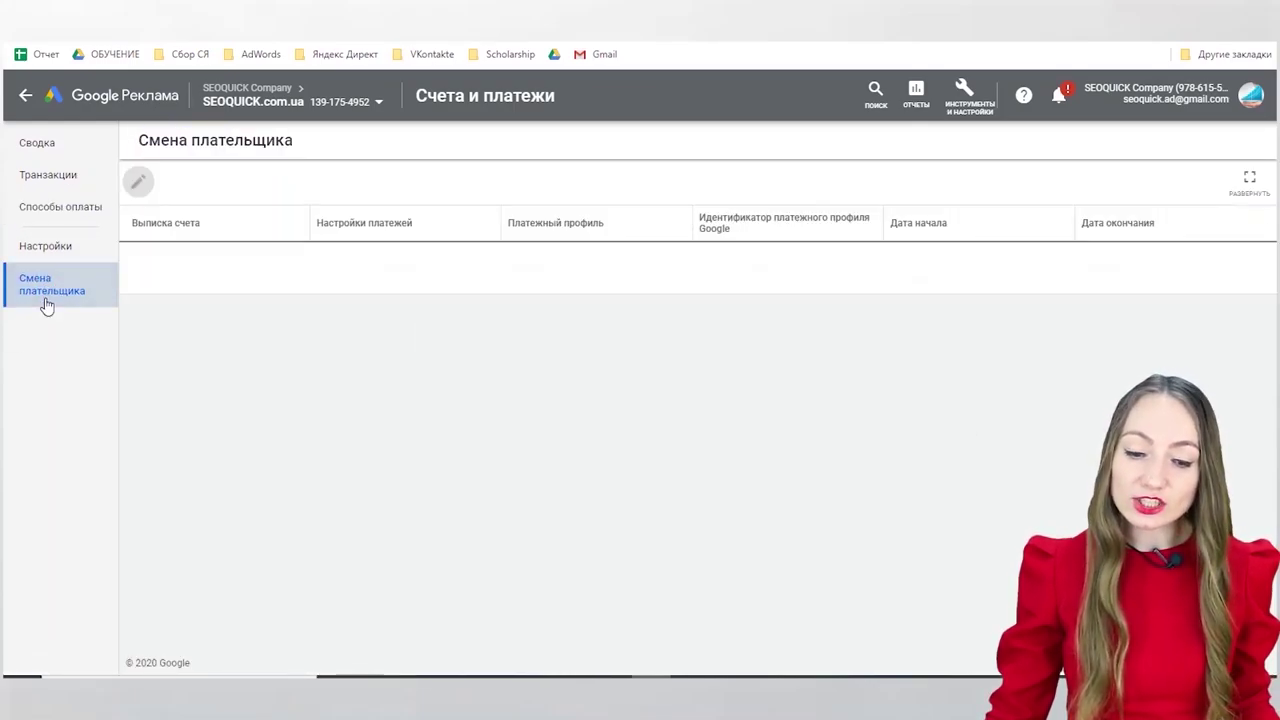
click(46, 250)
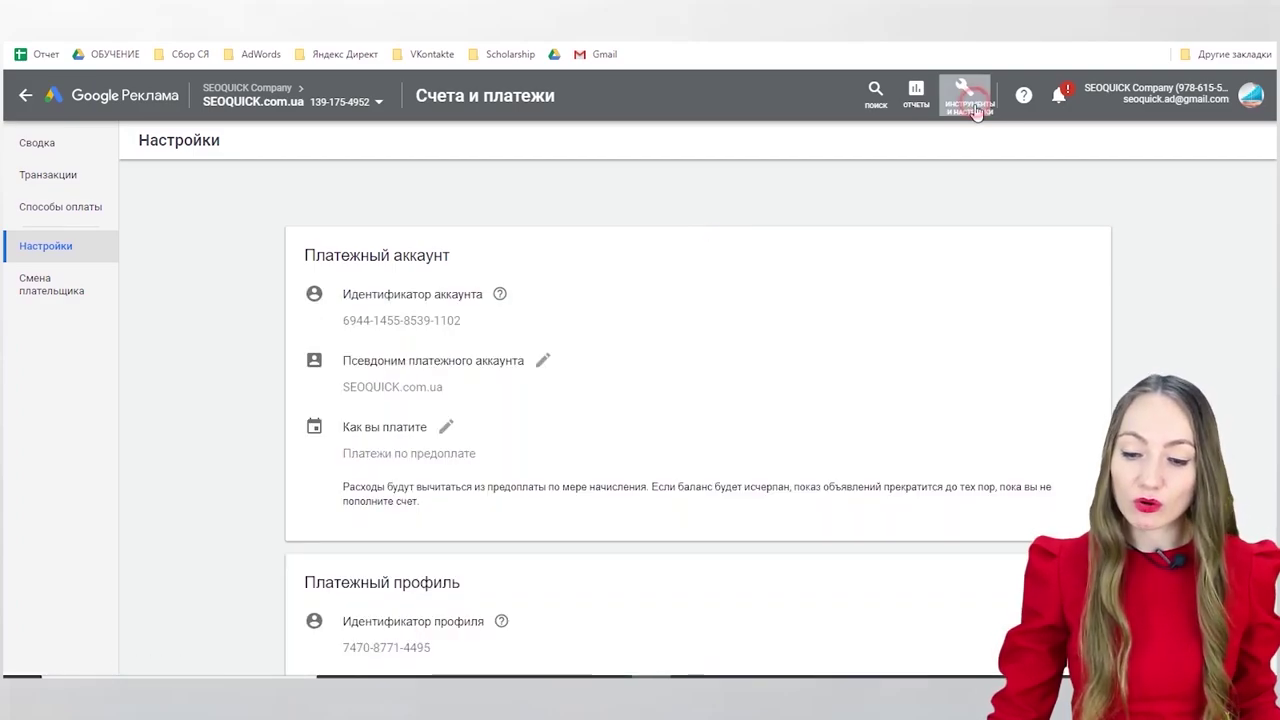
Step: Open "Платежные документы" from the billing section and look through the transactions, including the declined card payments
click(963, 106)
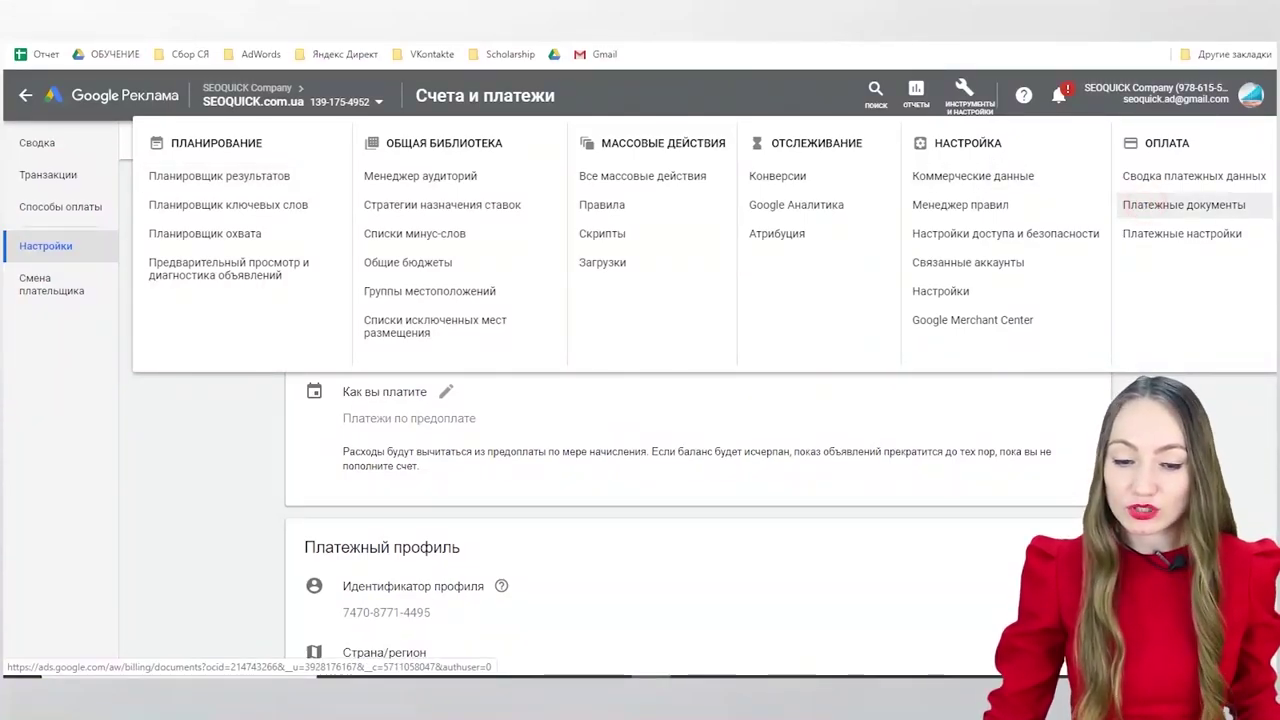
click(1150, 207)
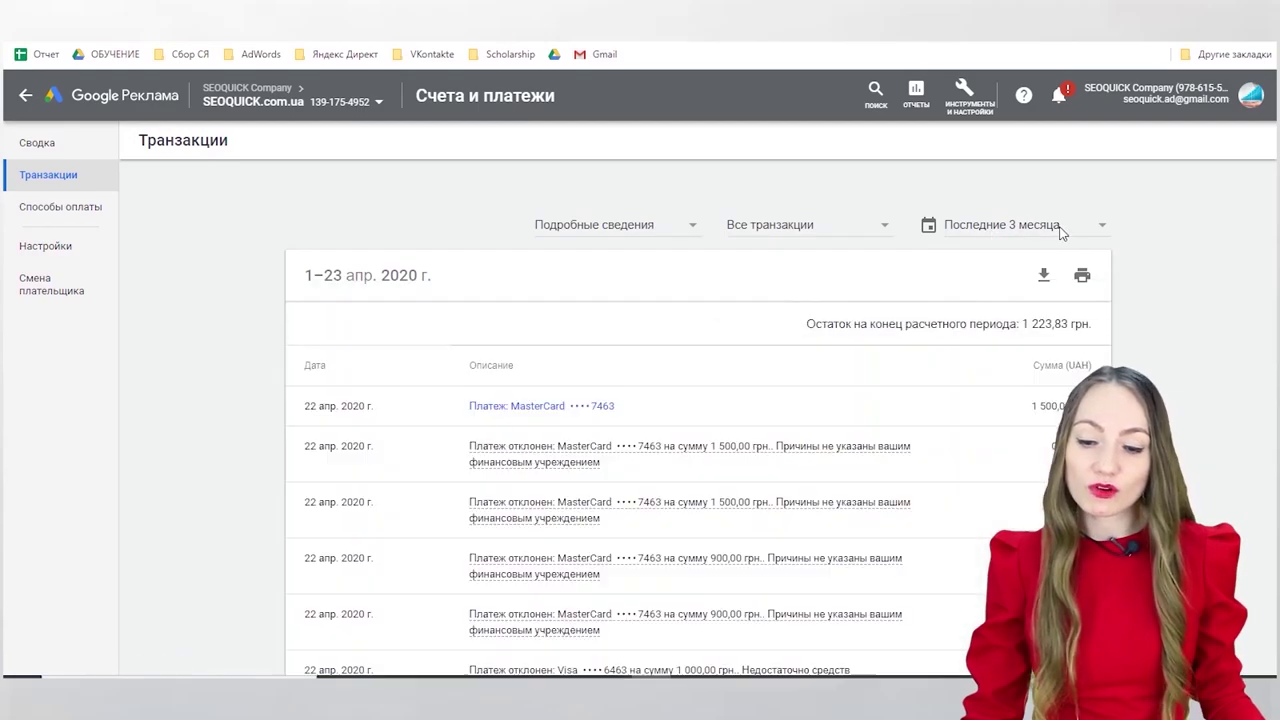
scroll(1062, 232, down, 1)
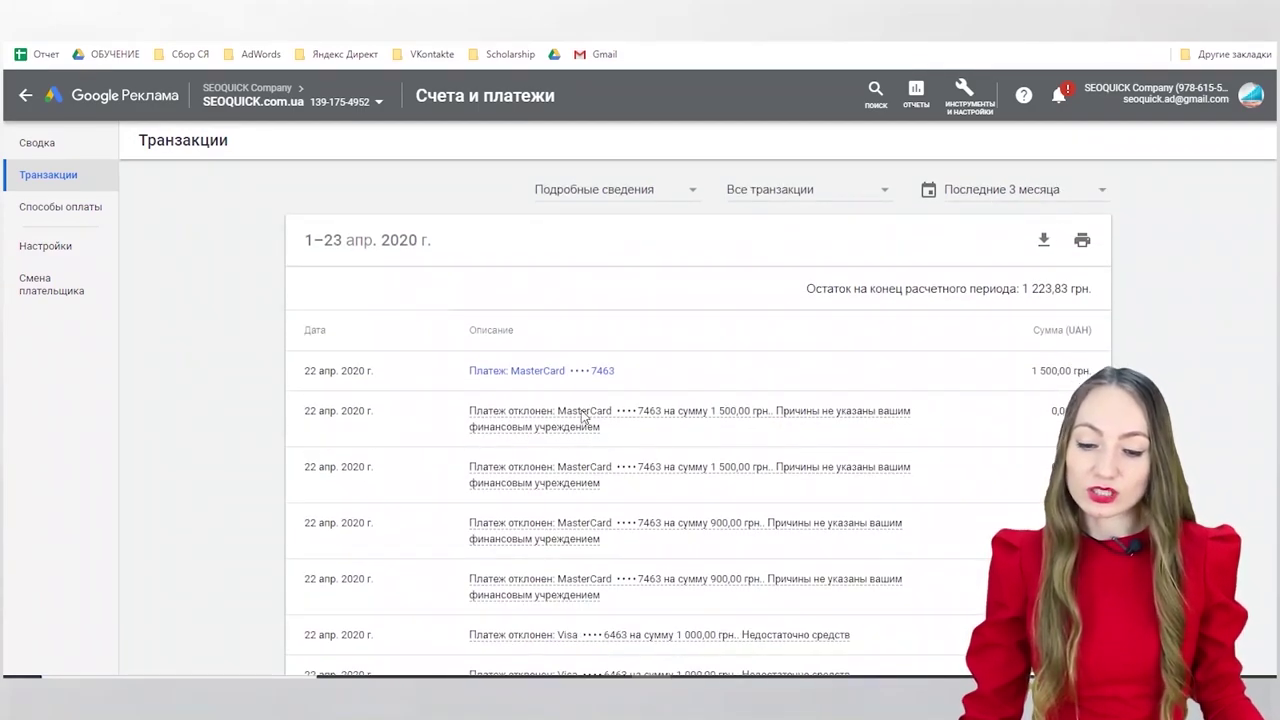
scroll(843, 418, down, 15)
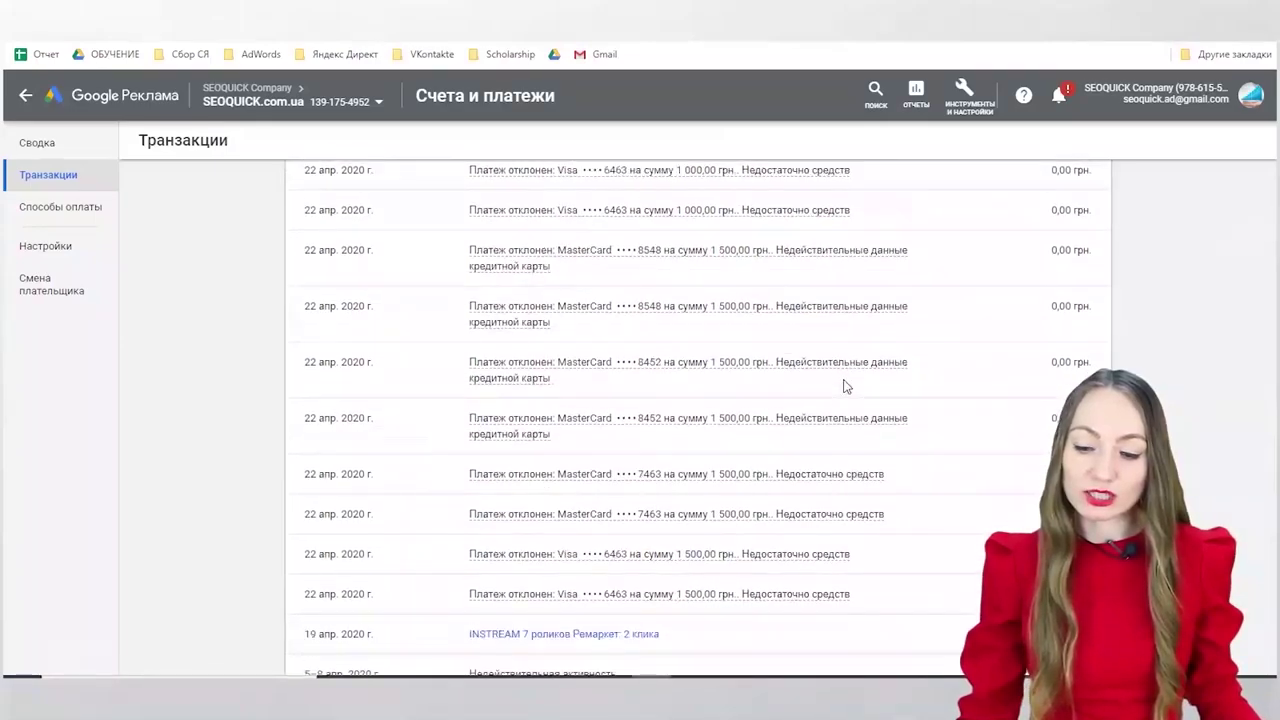
scroll(843, 386, up, 15)
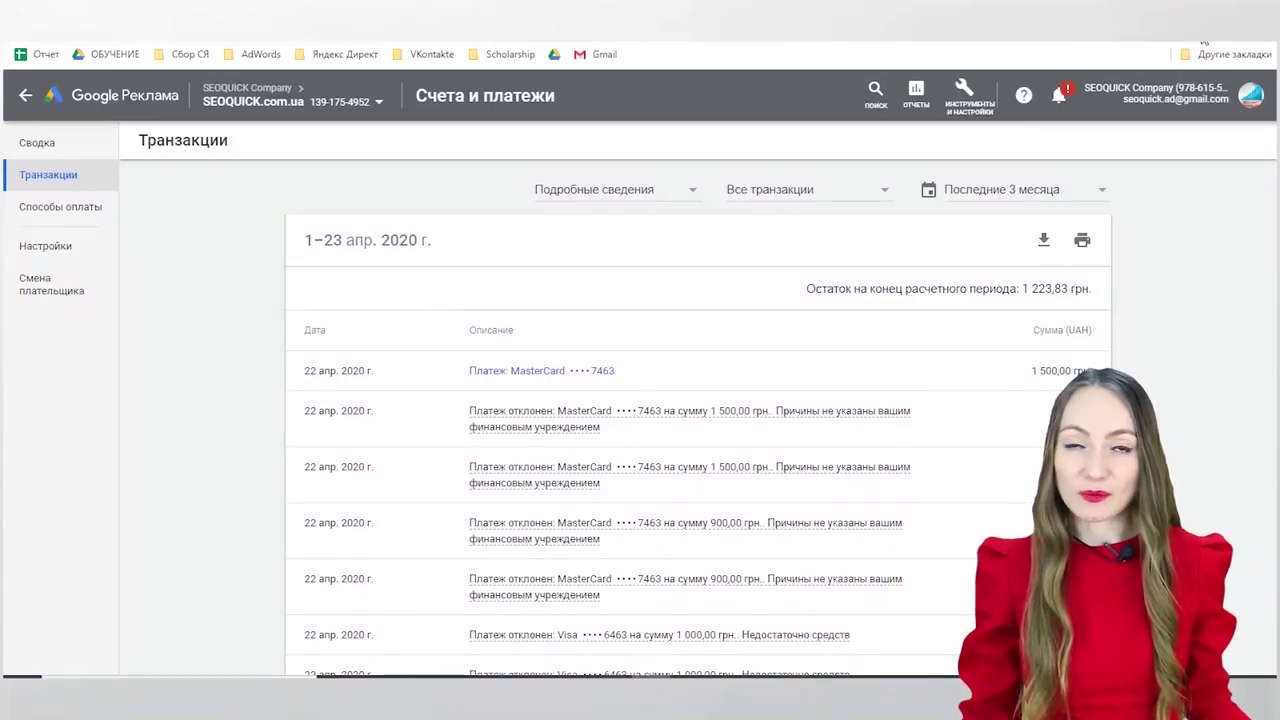
Step: Open the account's "Отчеты" section and start a custom report of the type "Круговая диаграмма"
click(965, 95)
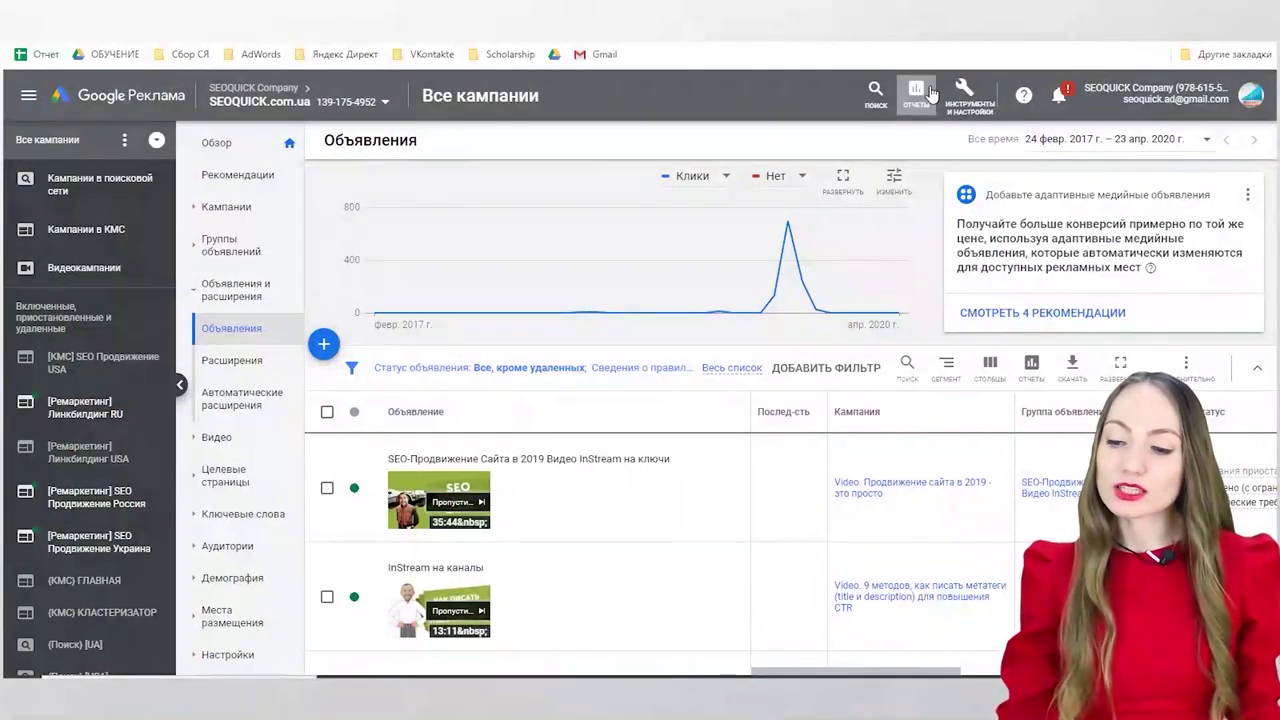
click(922, 92)
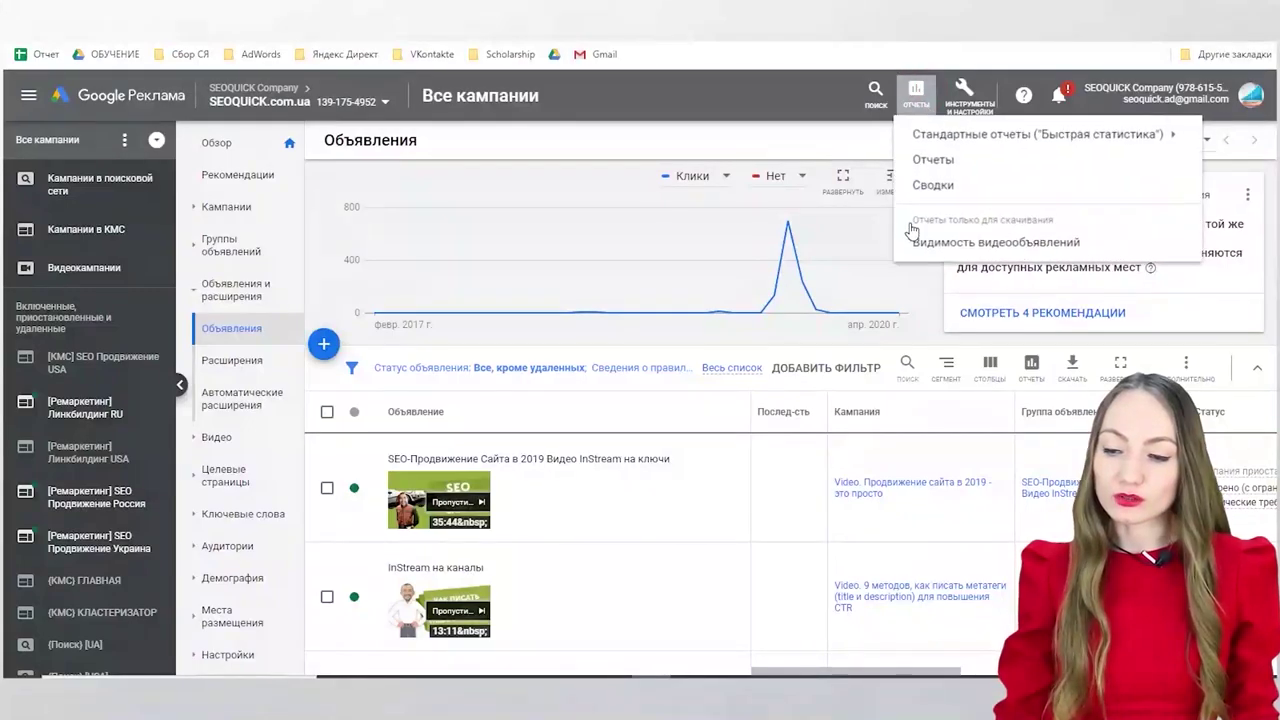
click(933, 160)
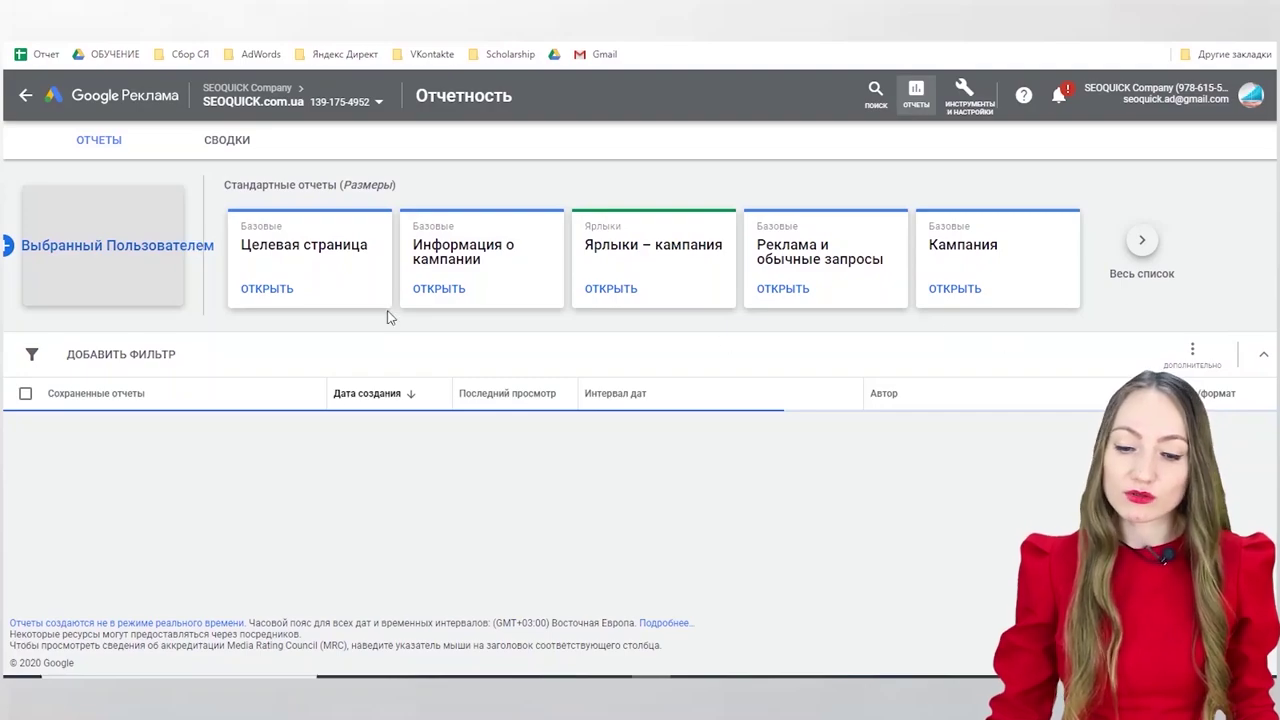
click(104, 252)
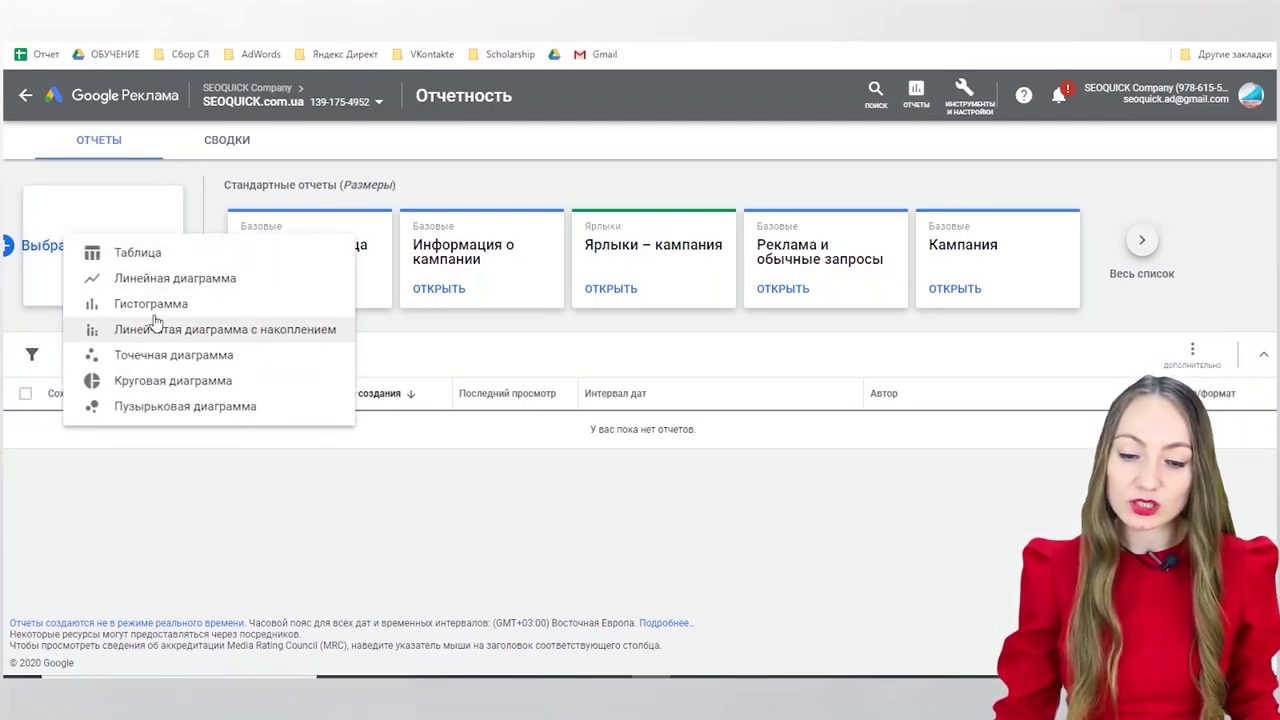
click(163, 378)
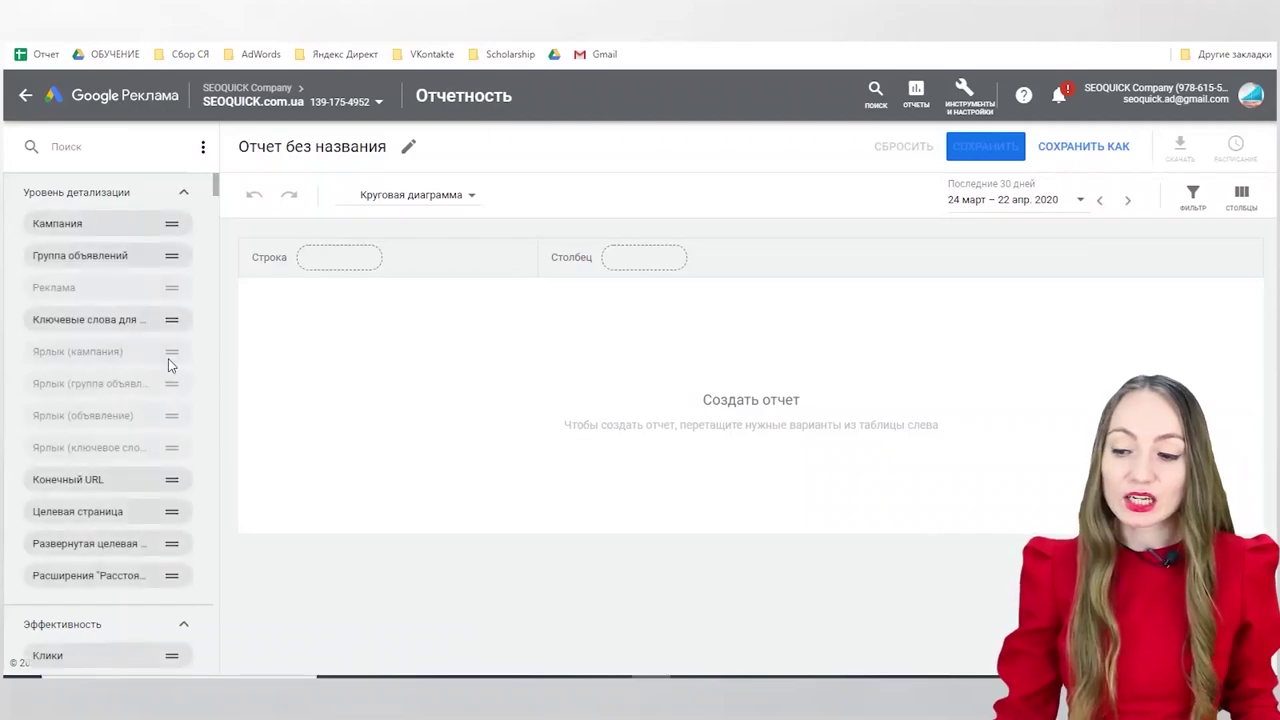
Step: View the filter options available for the pie chart report and close them without adding a filter
click(1190, 202)
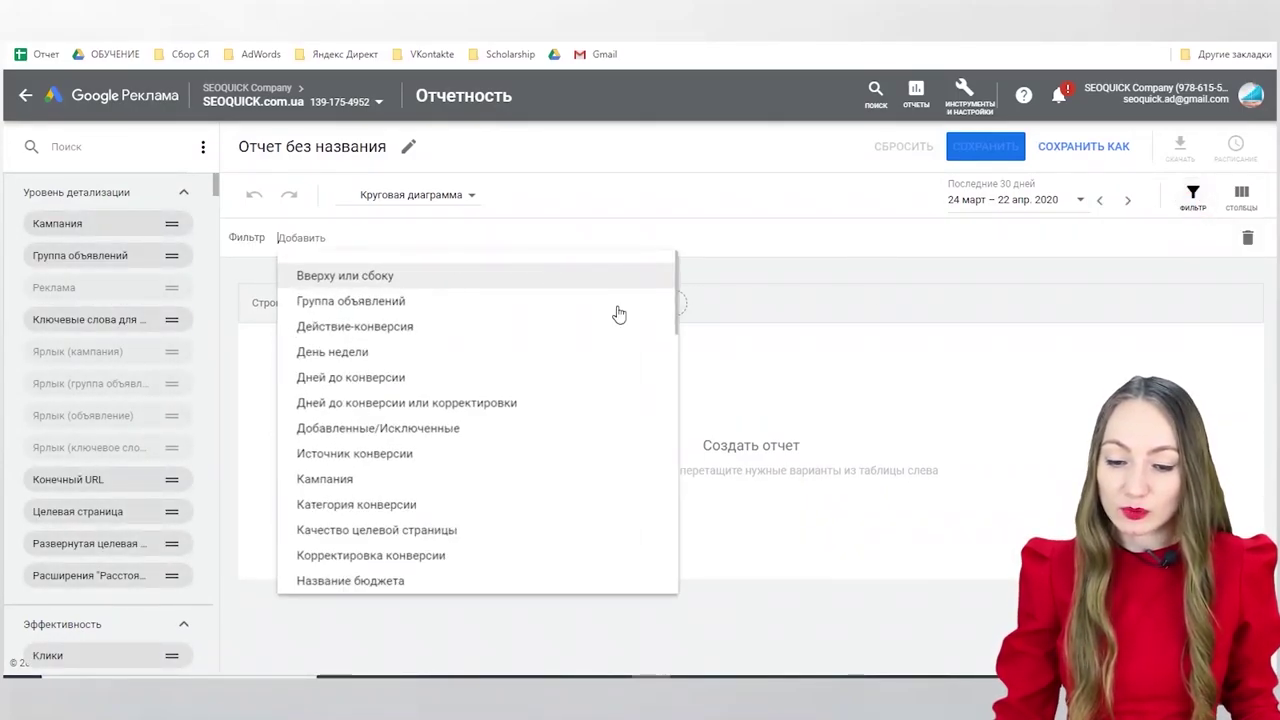
click(1222, 183)
click(1193, 195)
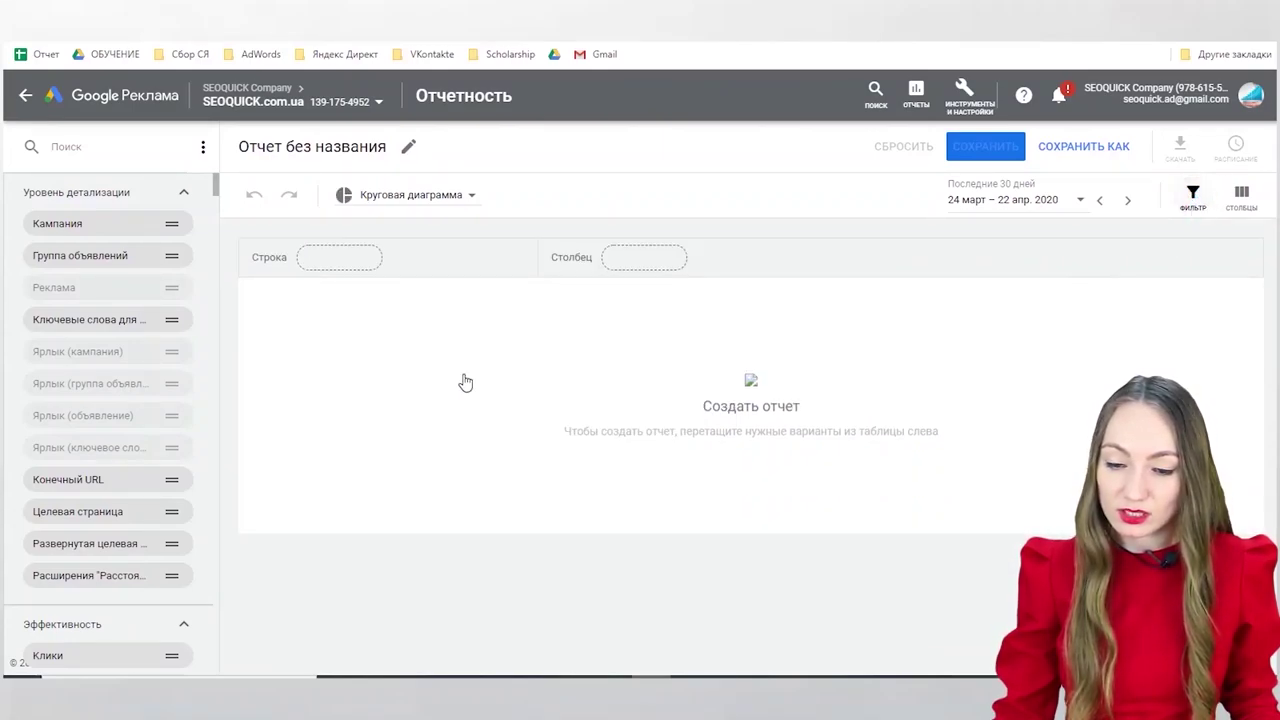
Step: Add the "Клики" metric to the pie chart report as its column
drag(140, 223, 350, 263)
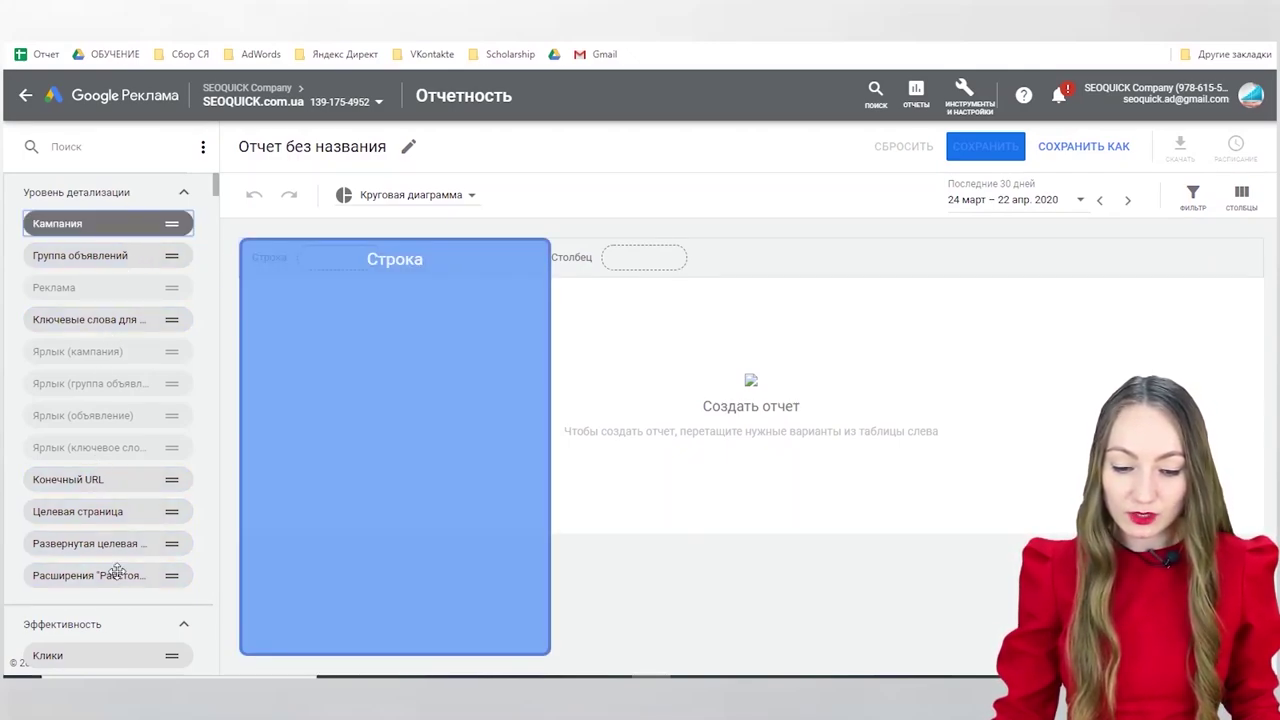
scroll(117, 570, down, 1)
drag(63, 575, 692, 289)
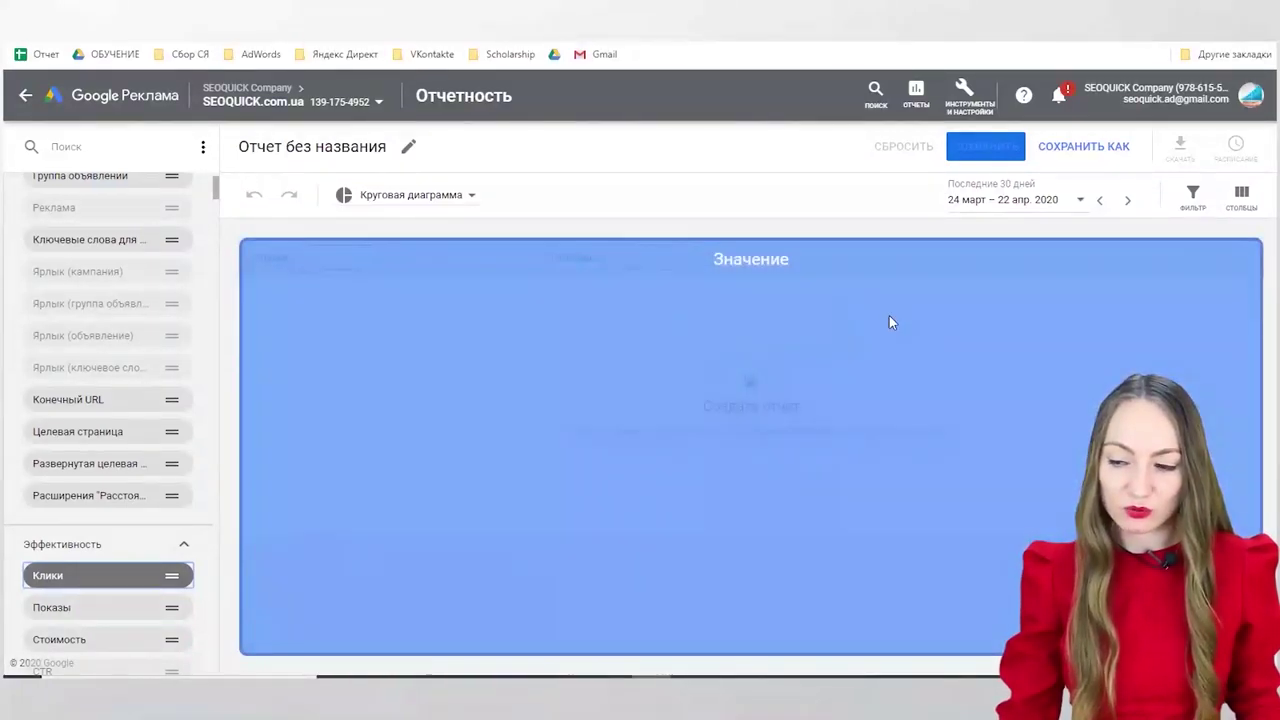
click(103, 576)
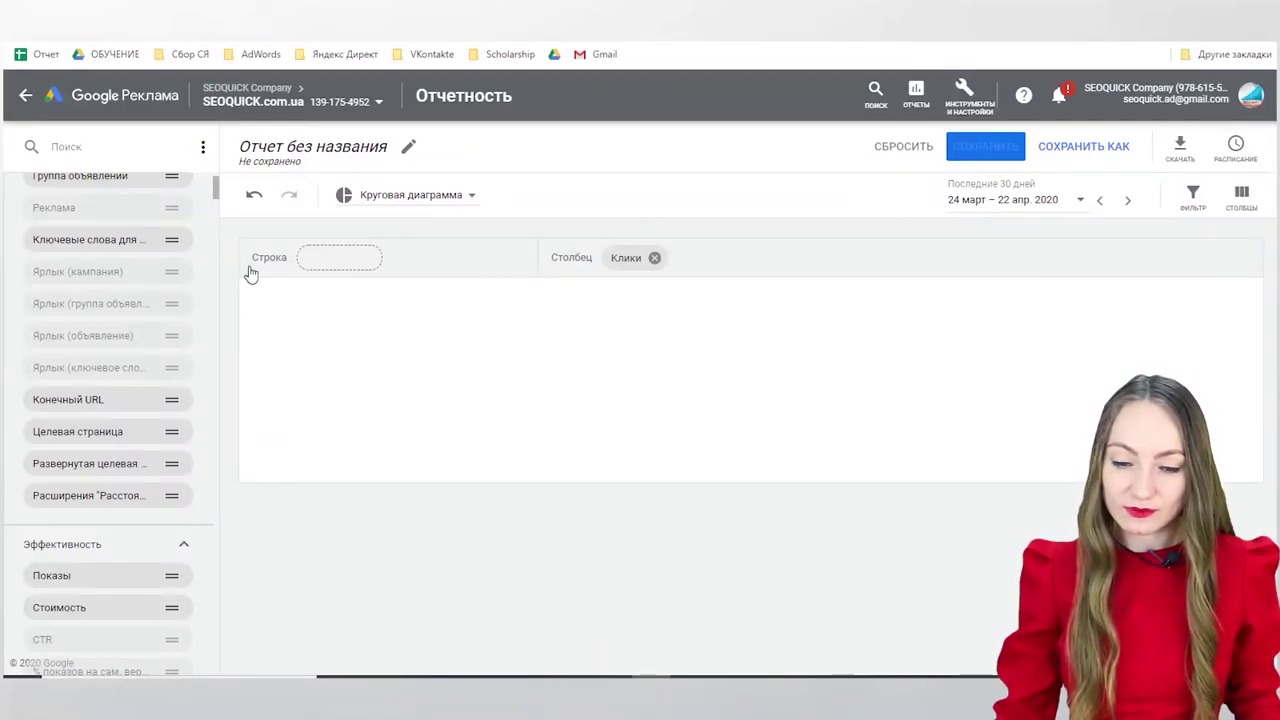
Step: Try to add the "Кампания" dimension as the row of the pie chart report
scroll(130, 232, up, 2)
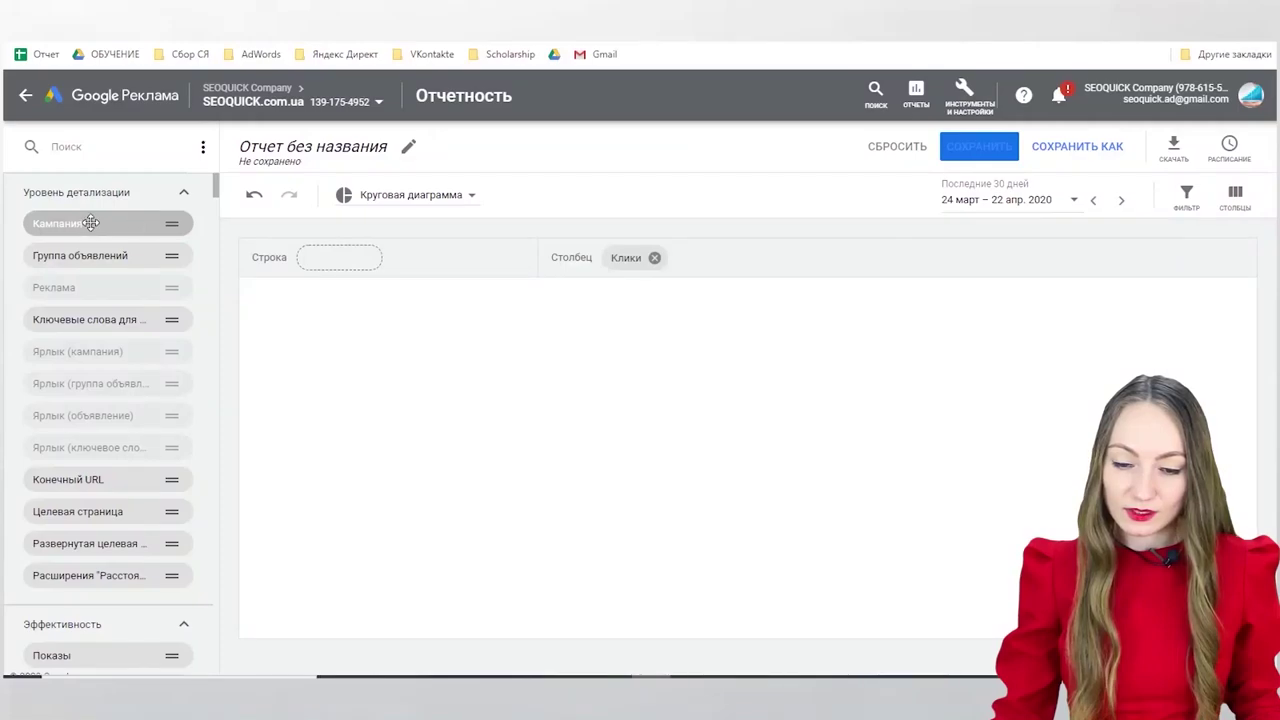
drag(90, 226, 395, 300)
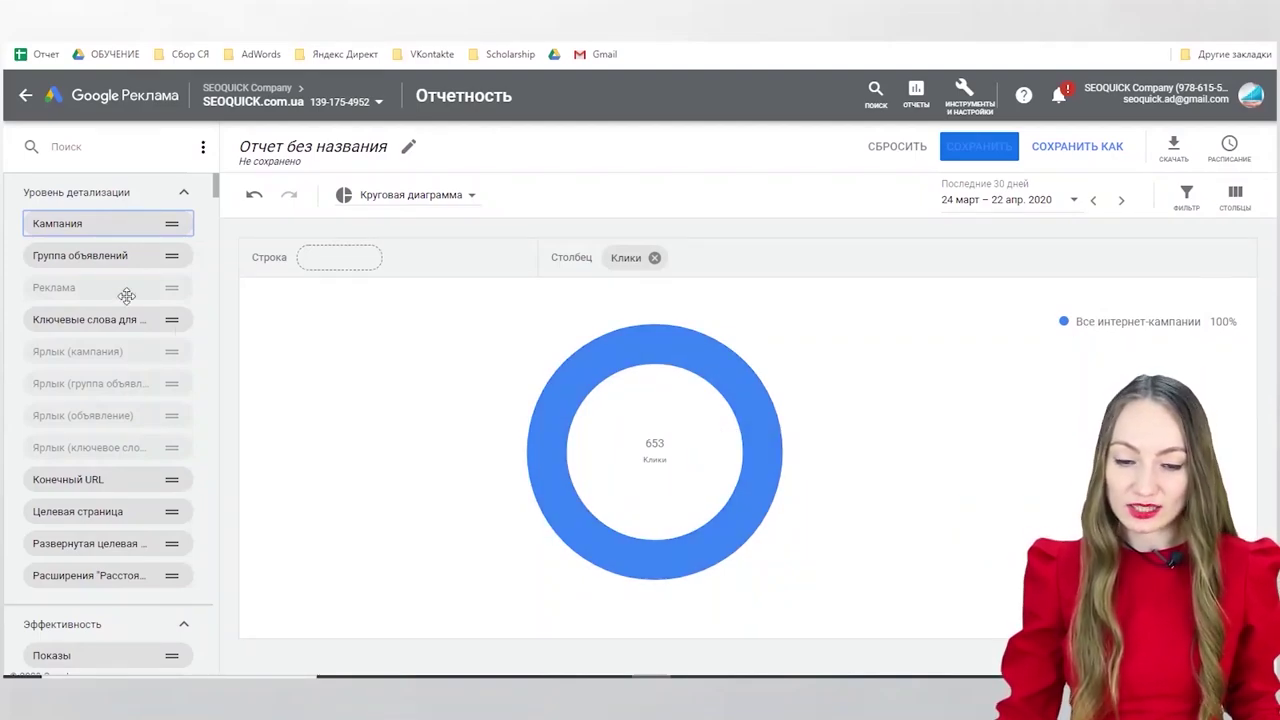
drag(74, 228, 341, 276)
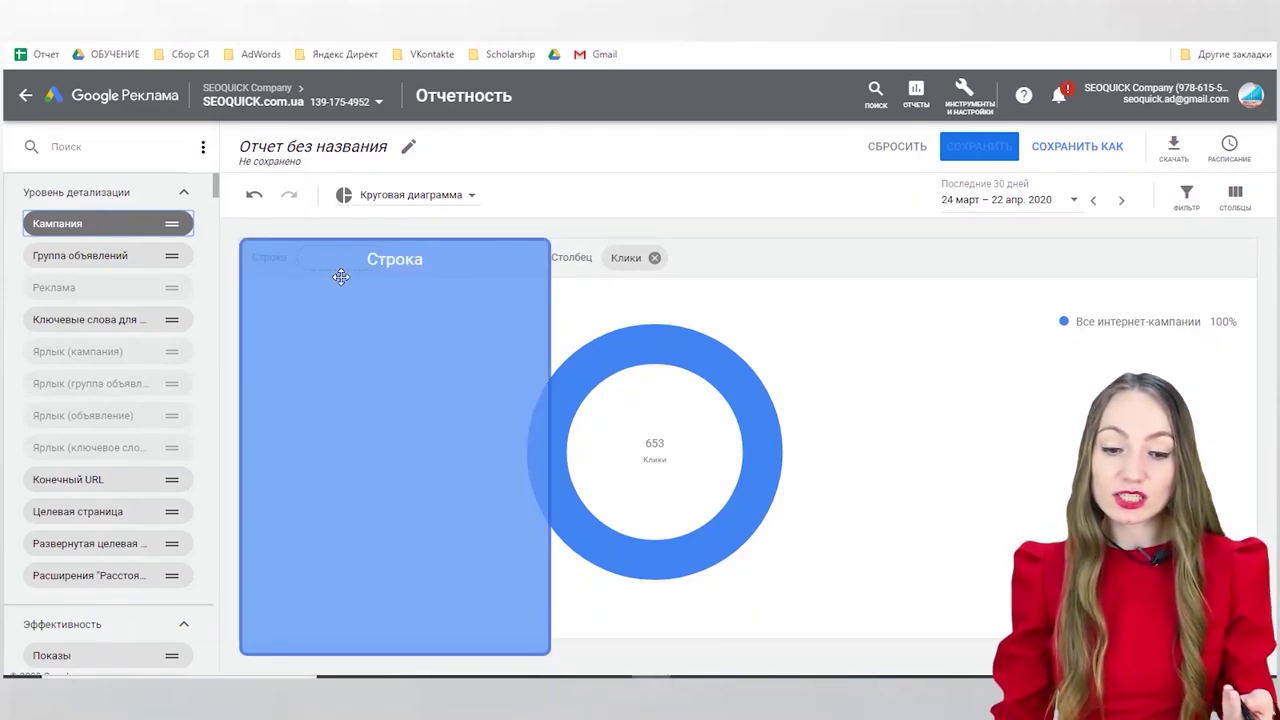
drag(206, 173, 125, 262)
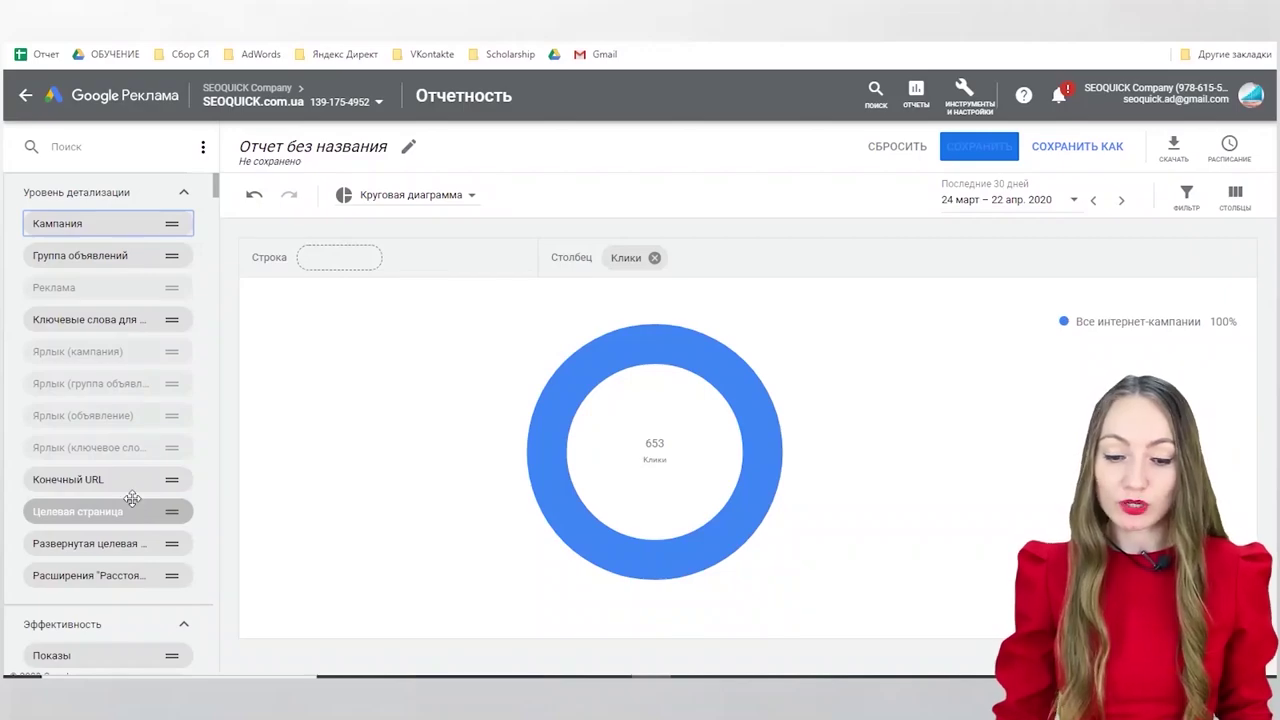
Step: Look through the performance metrics available for the report, and change its chart type to "Таблица"
scroll(132, 498, down, 5)
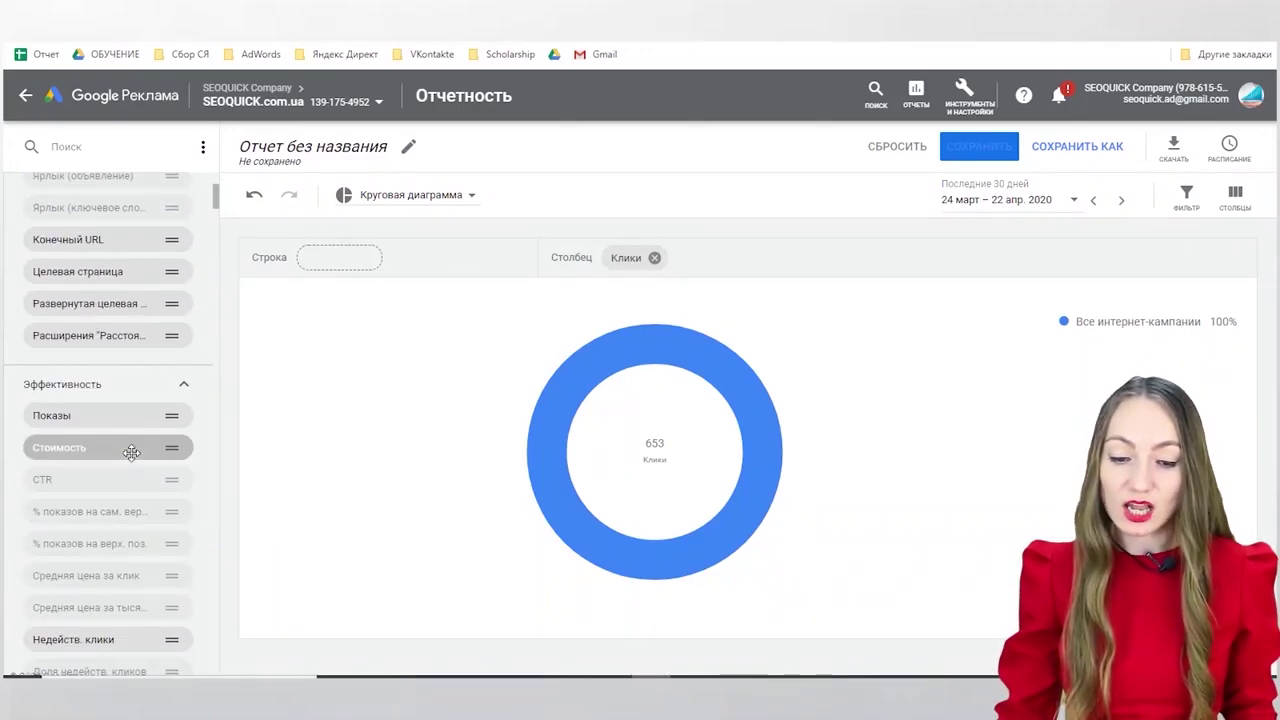
scroll(131, 452, up, 5)
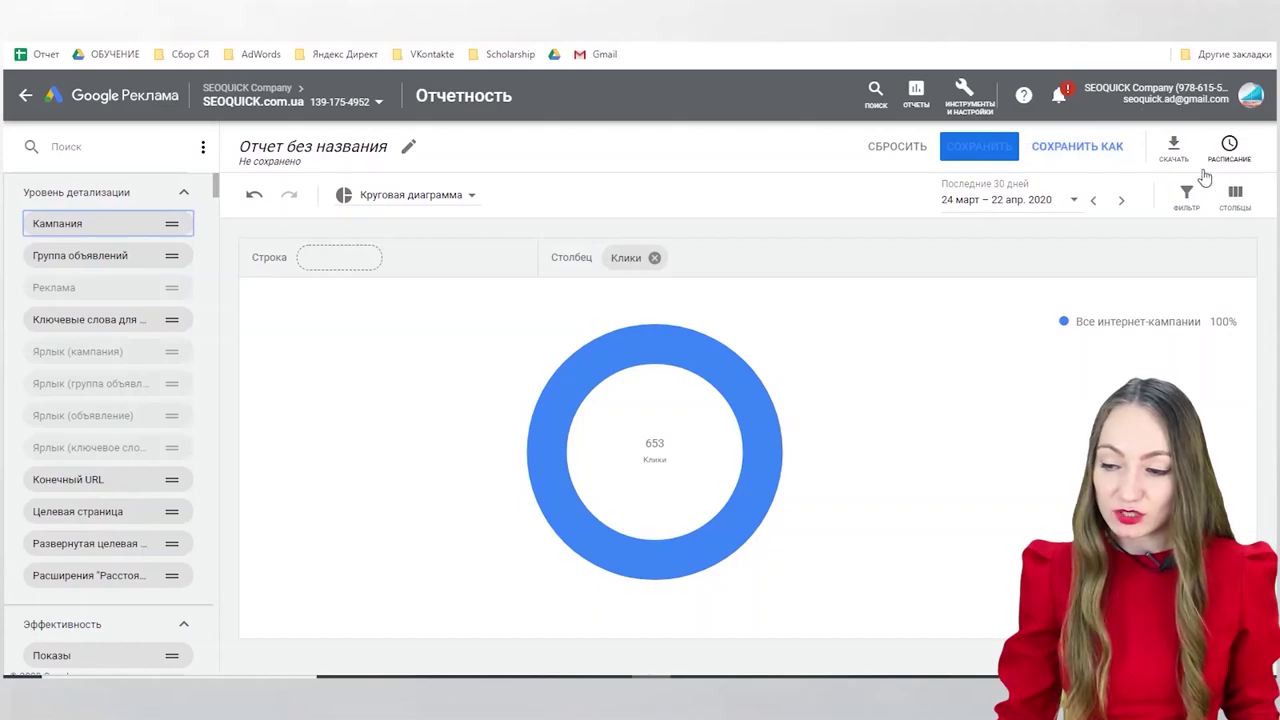
click(388, 198)
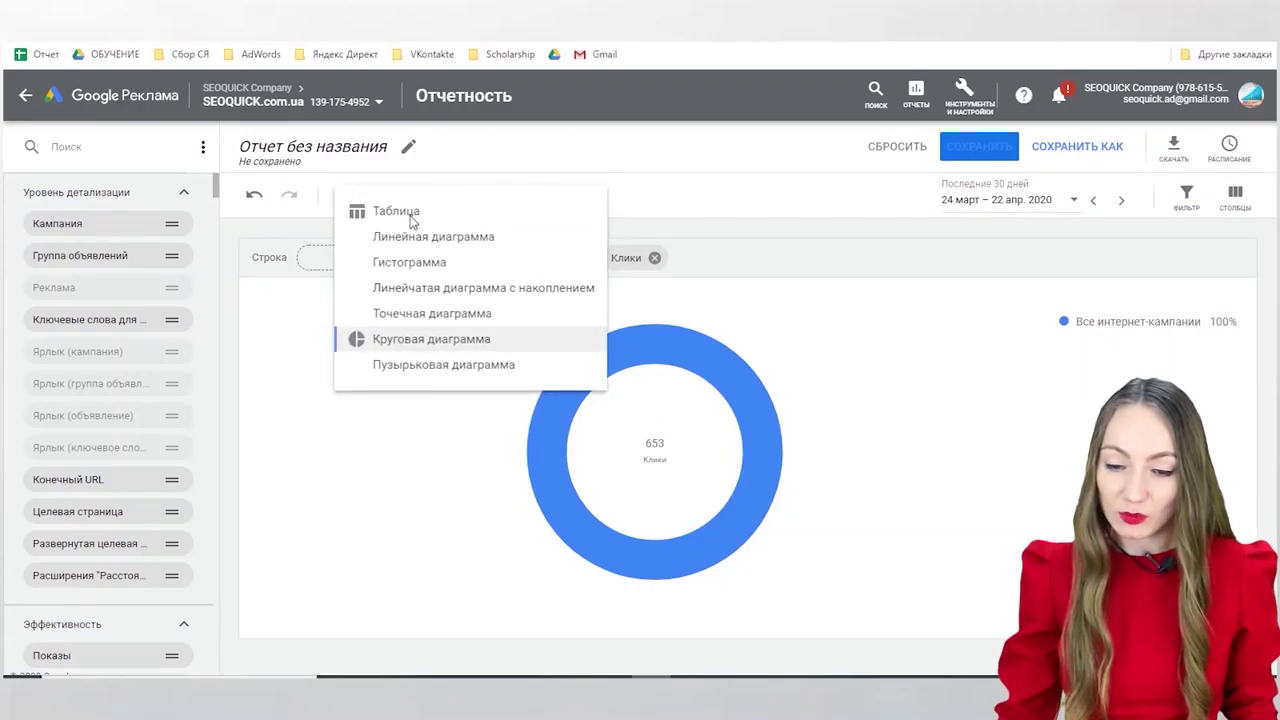
click(409, 213)
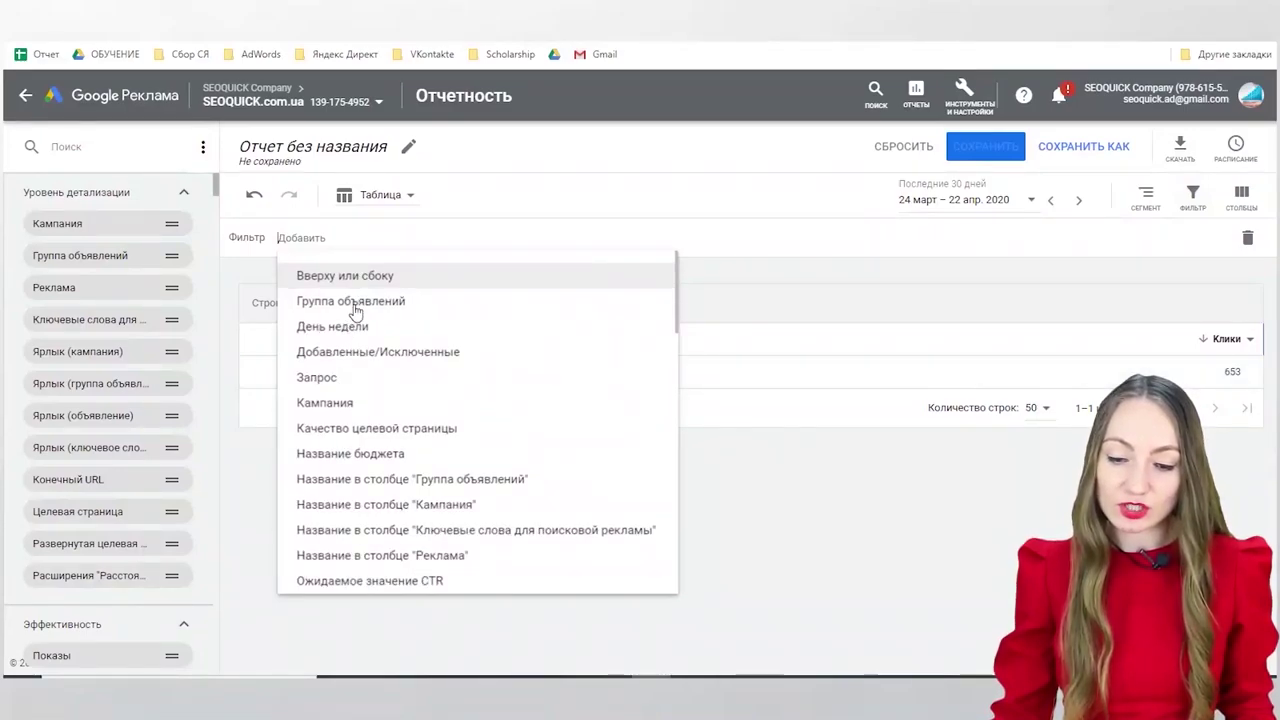
Step: Add a "Кампания" filter to the table report that includes only "Video. Реклама в Facebook: Настройка ретаргетинга"
click(348, 408)
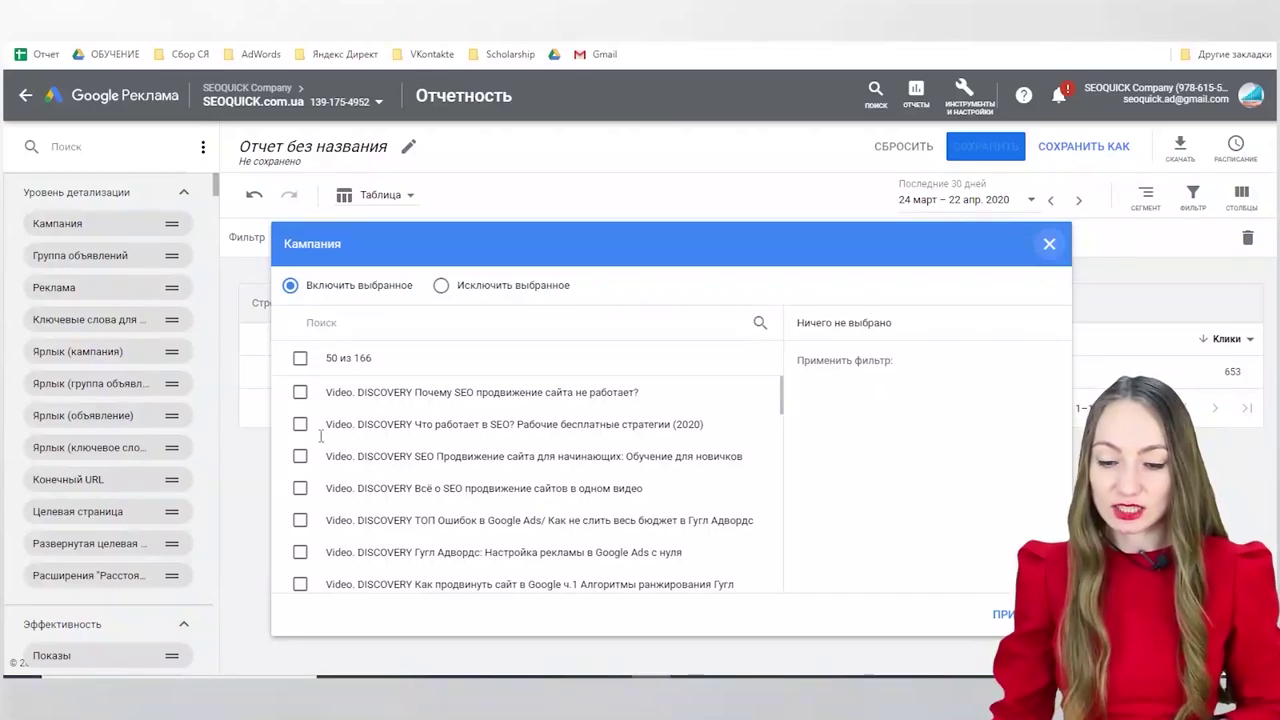
scroll(321, 436, down, 15)
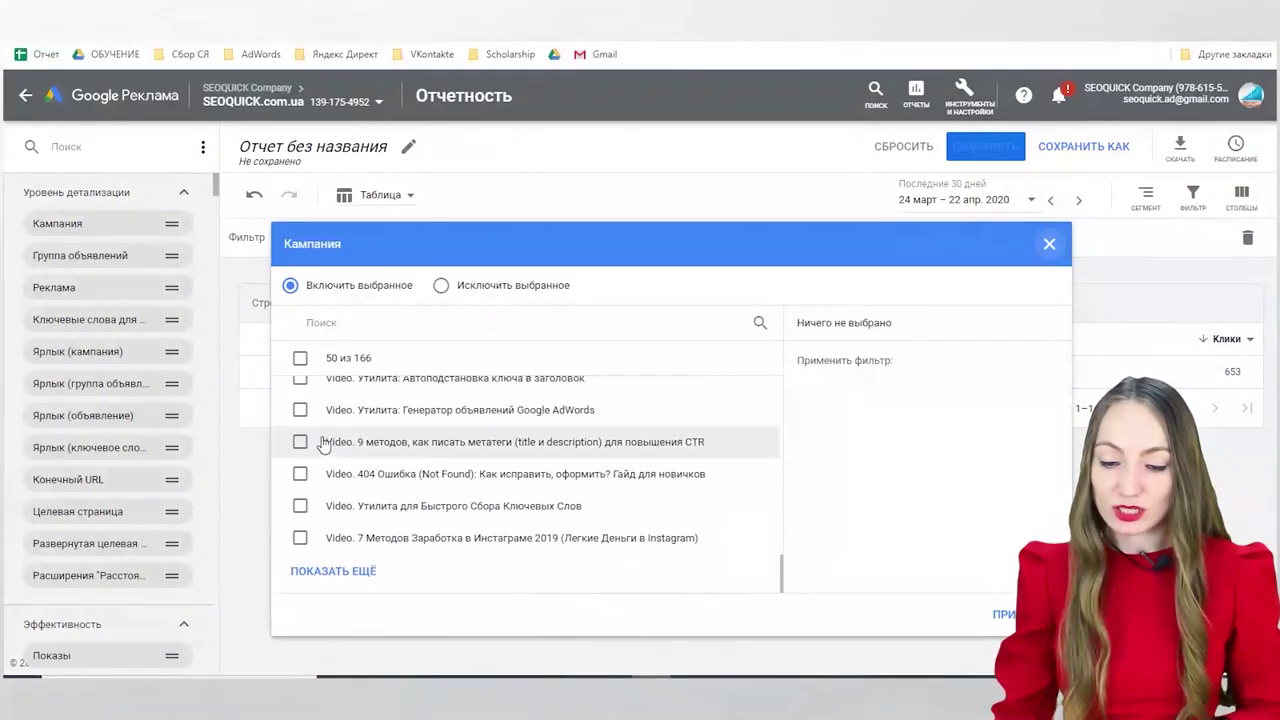
click(343, 571)
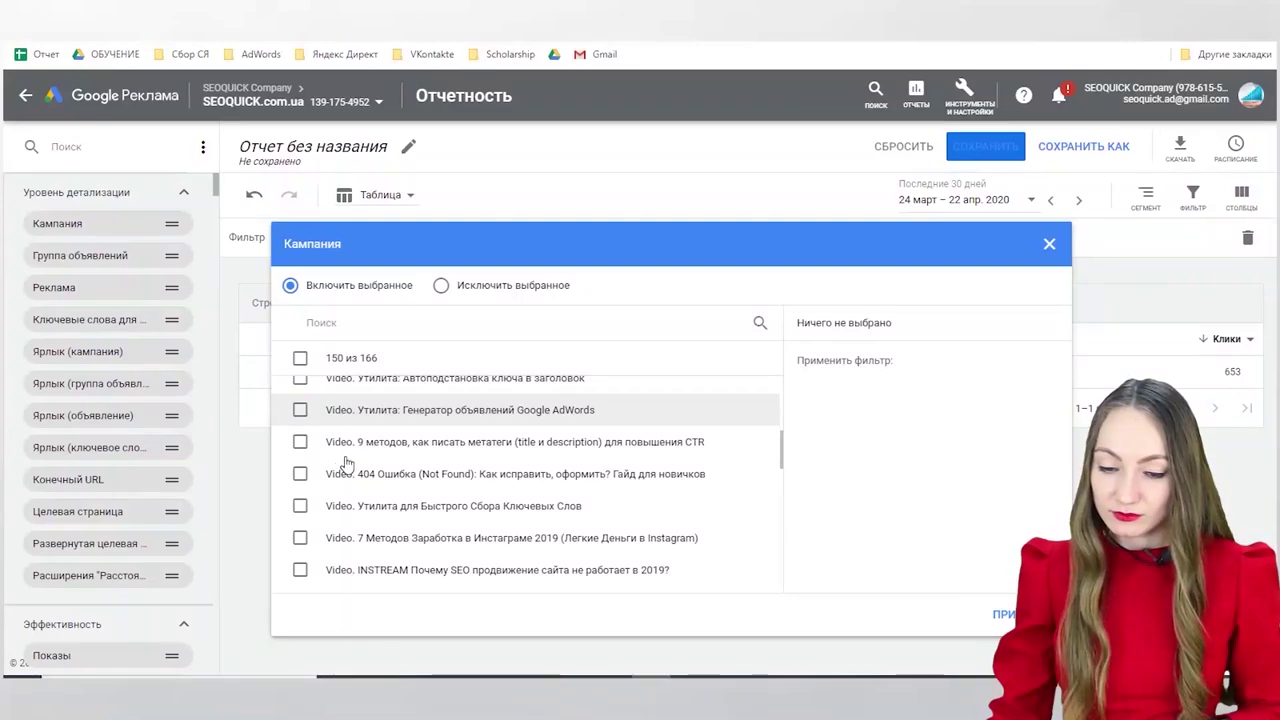
scroll(302, 440, down, 3)
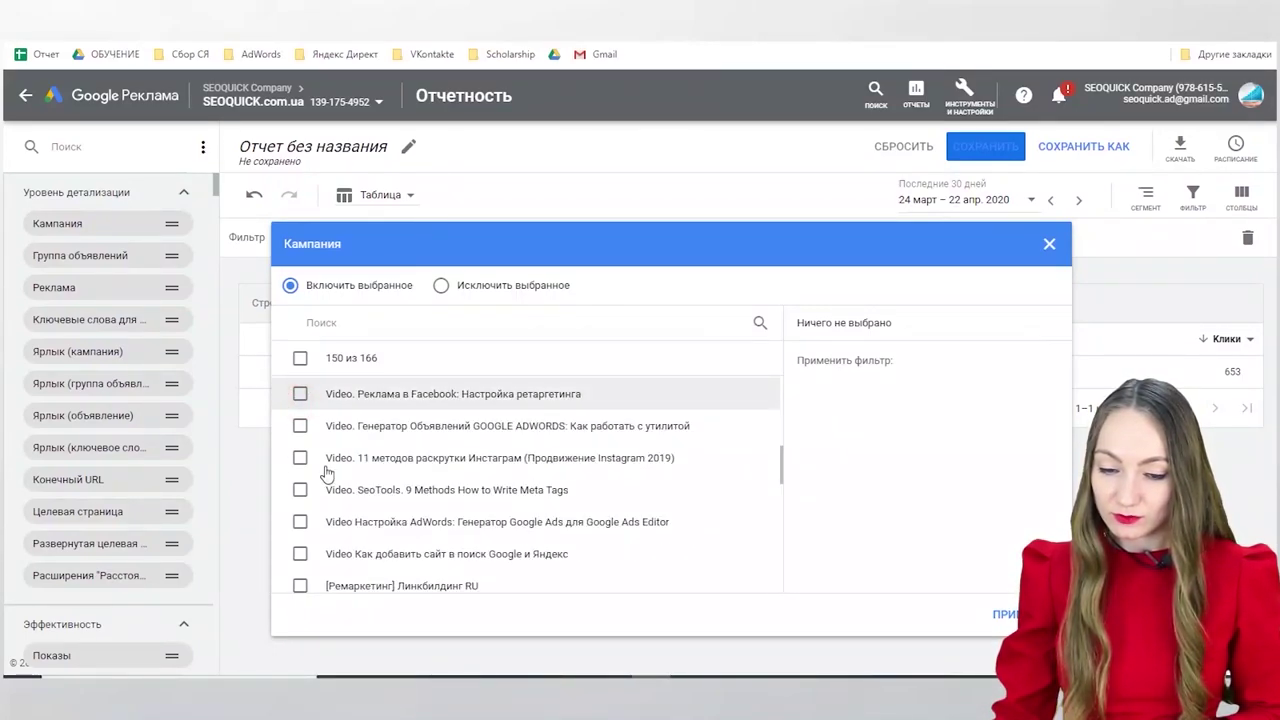
click(300, 393)
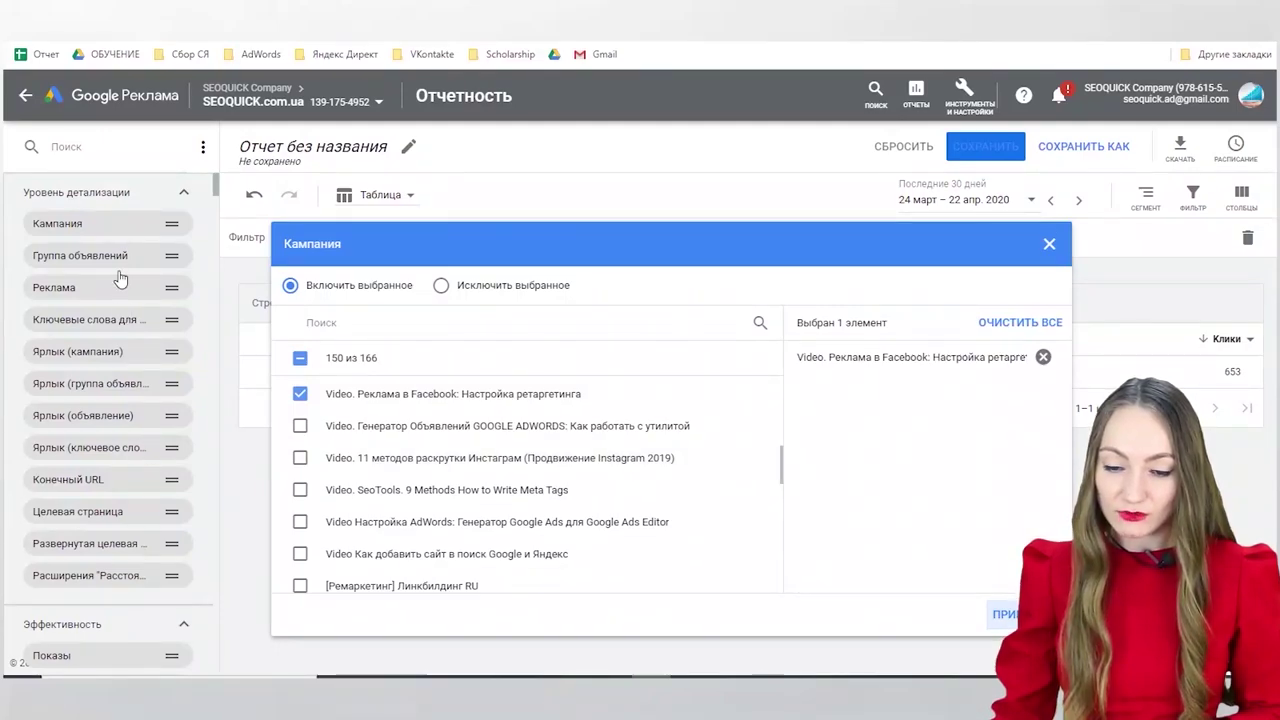
Step: Try to place the "Кампания" dimension in the row area of the filtered table report
drag(113, 250, 347, 331)
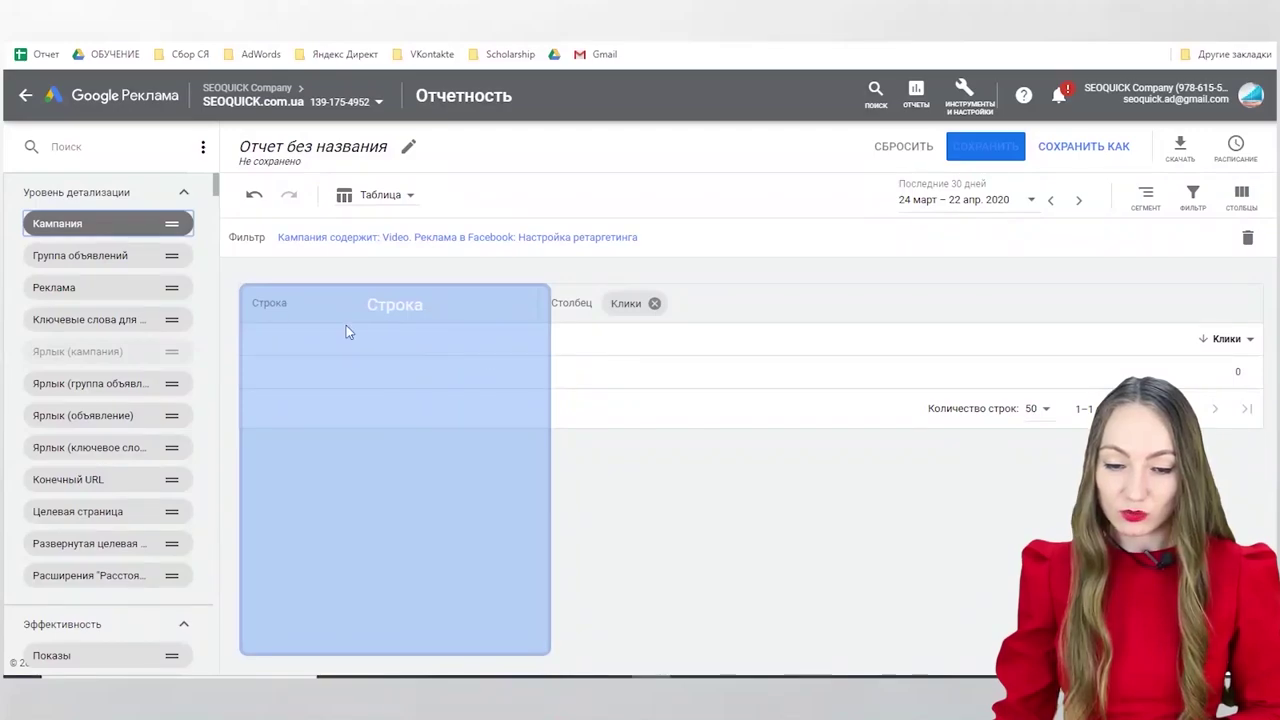
drag(95, 338, 100, 443)
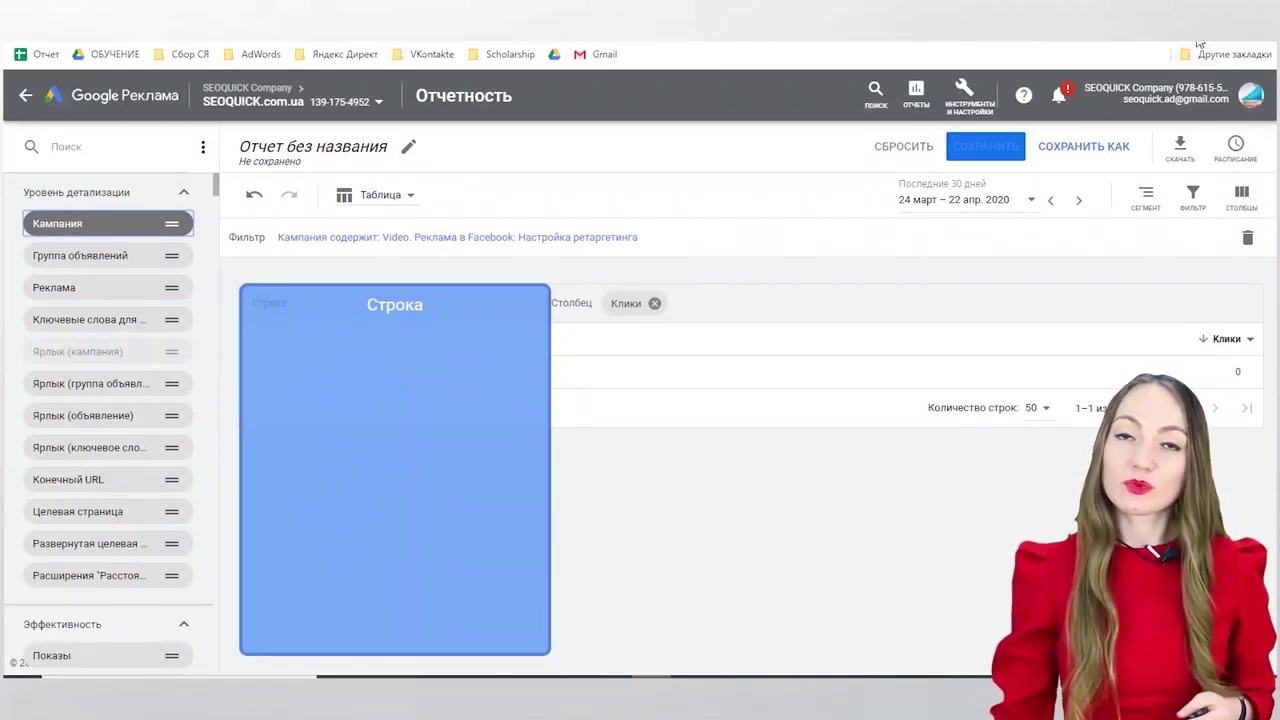
drag(108, 223, 395, 400)
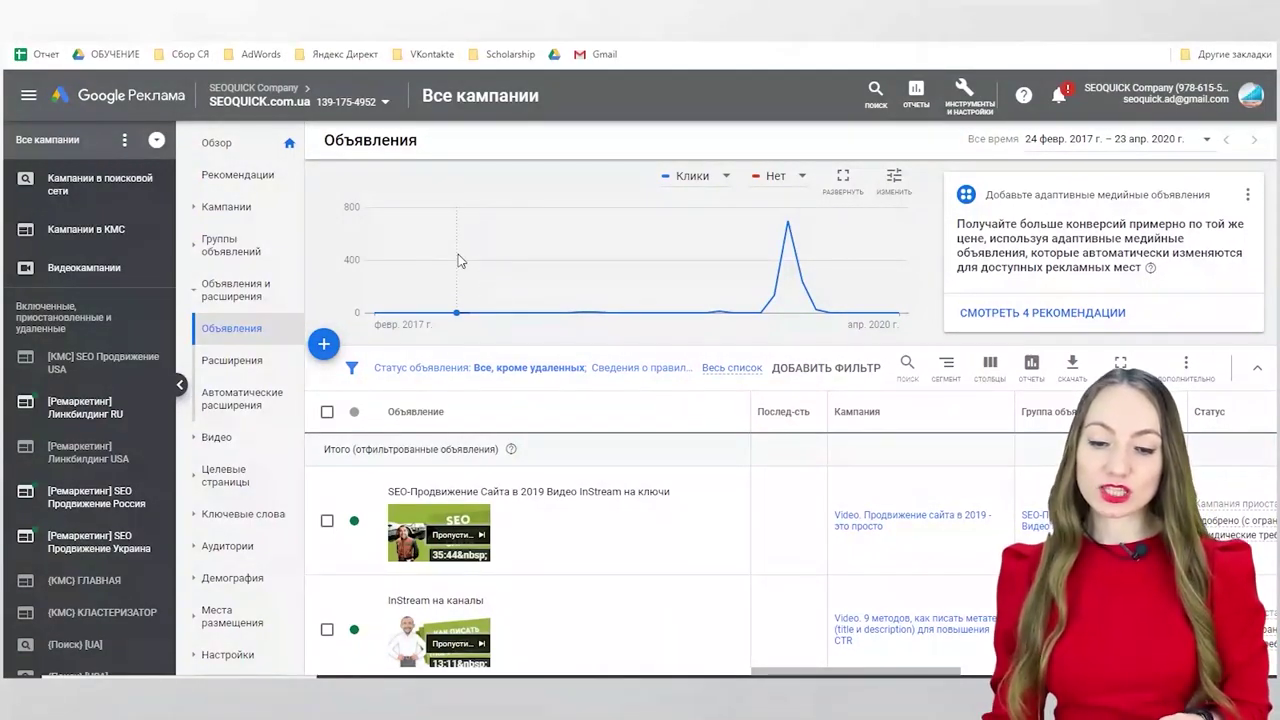
Step: From all campaigns, switch to "Кампании в поисковой сети" and limit the campaign list to "Все включенные"
mouse_move(458, 260)
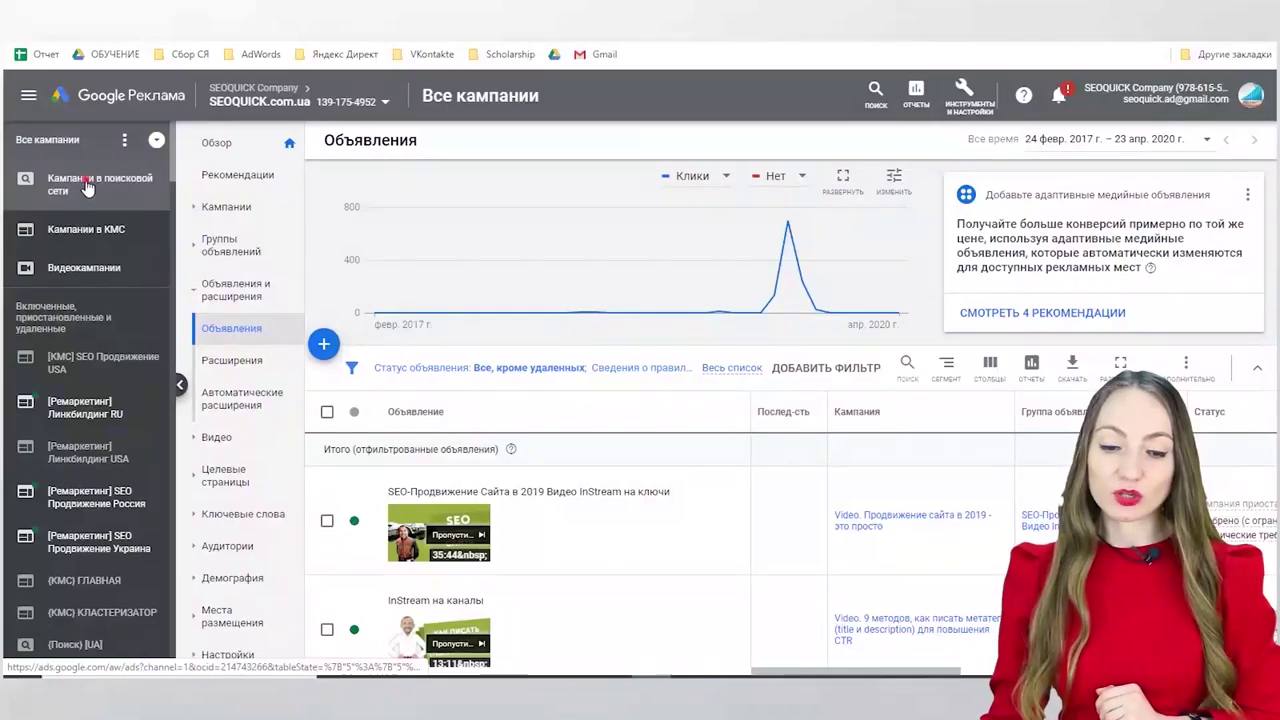
click(160, 188)
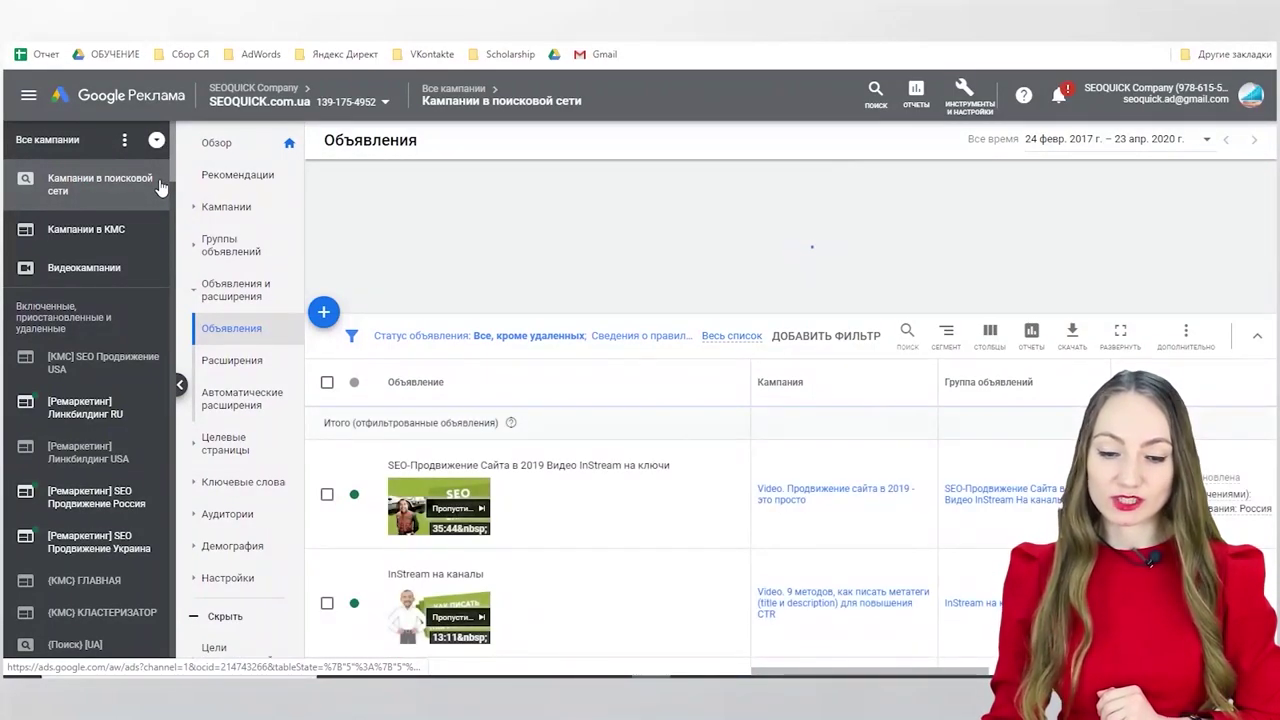
click(126, 141)
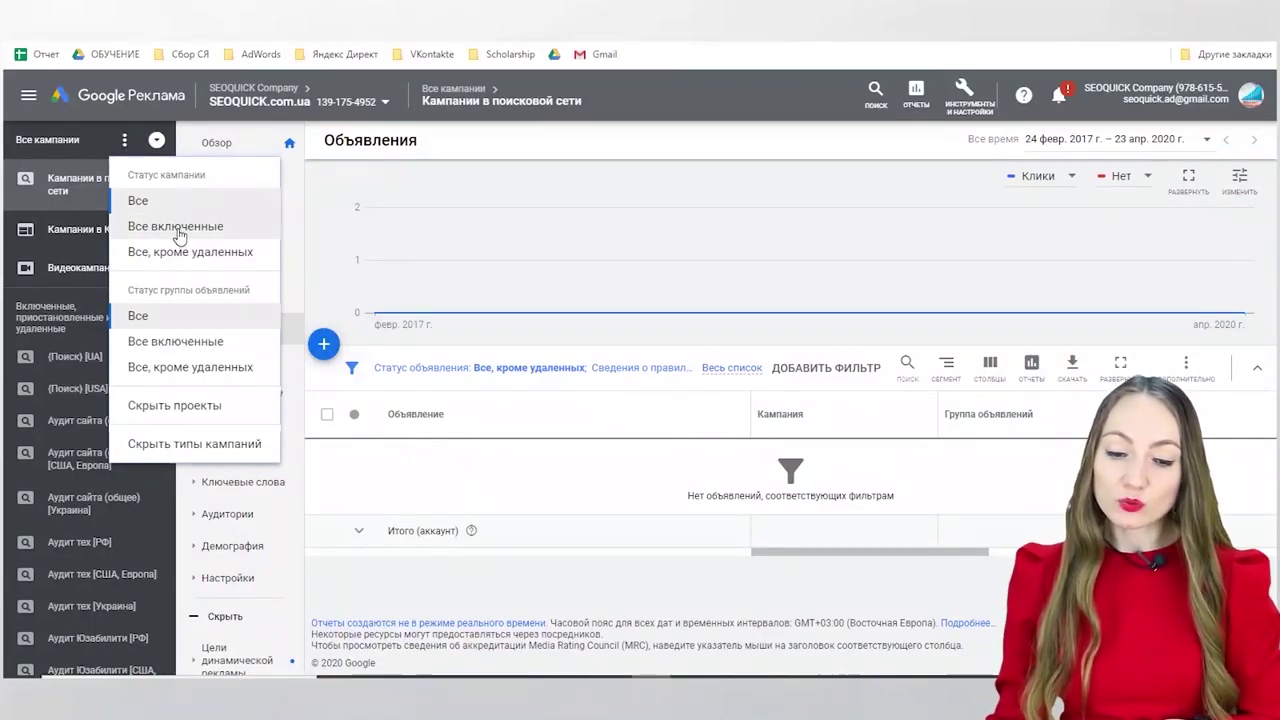
click(177, 340)
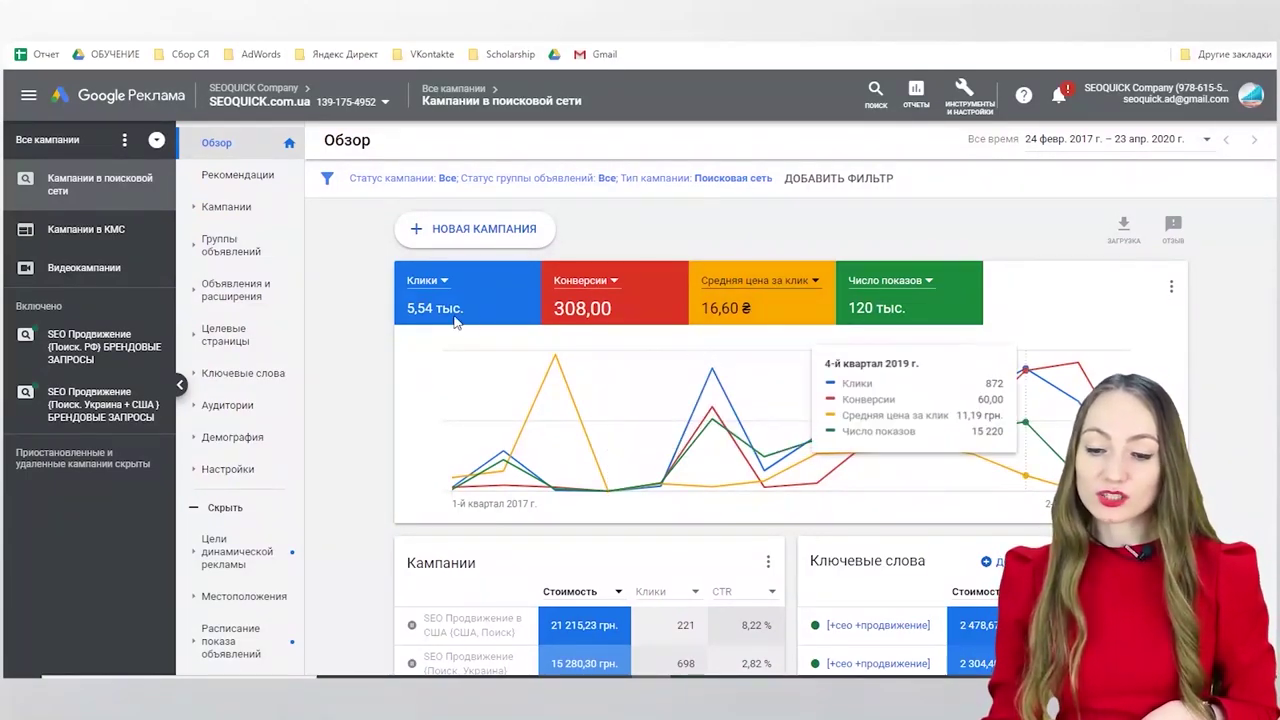
Step: Change the "Конверсии" metric on the overview chart to "Стоимость" and set the date range to "Последние 30 дней"
click(604, 286)
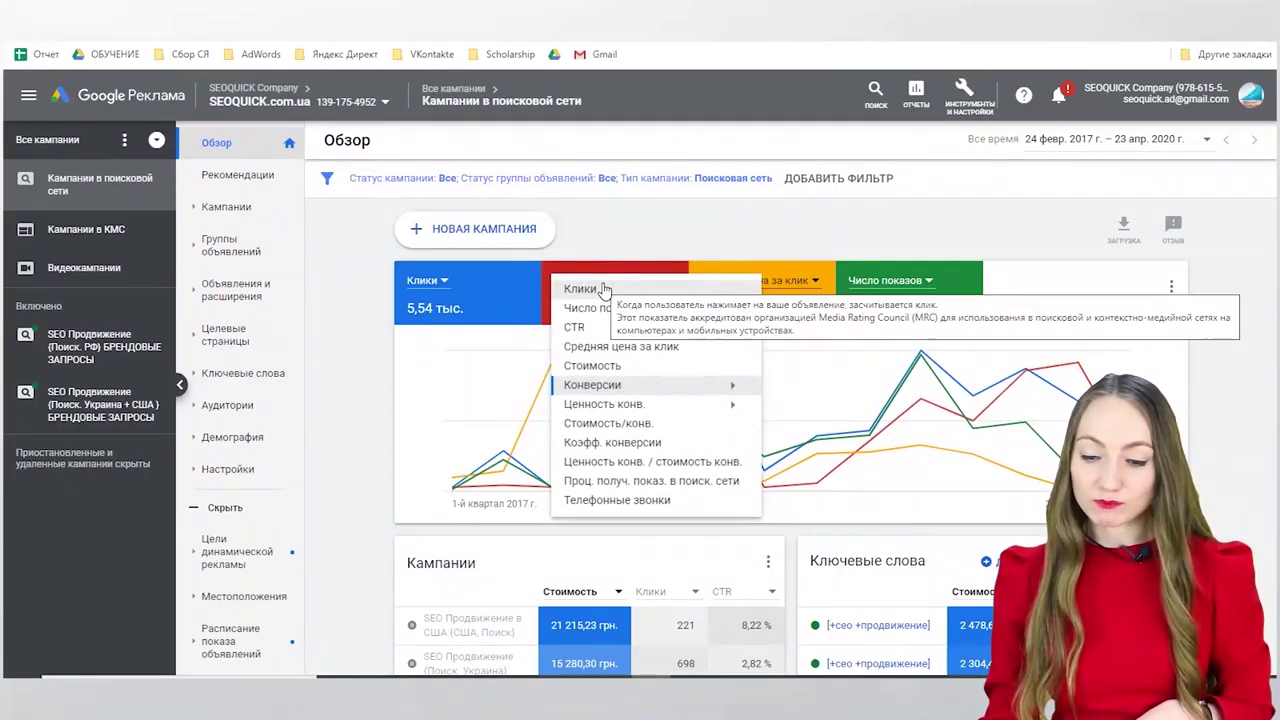
click(592, 365)
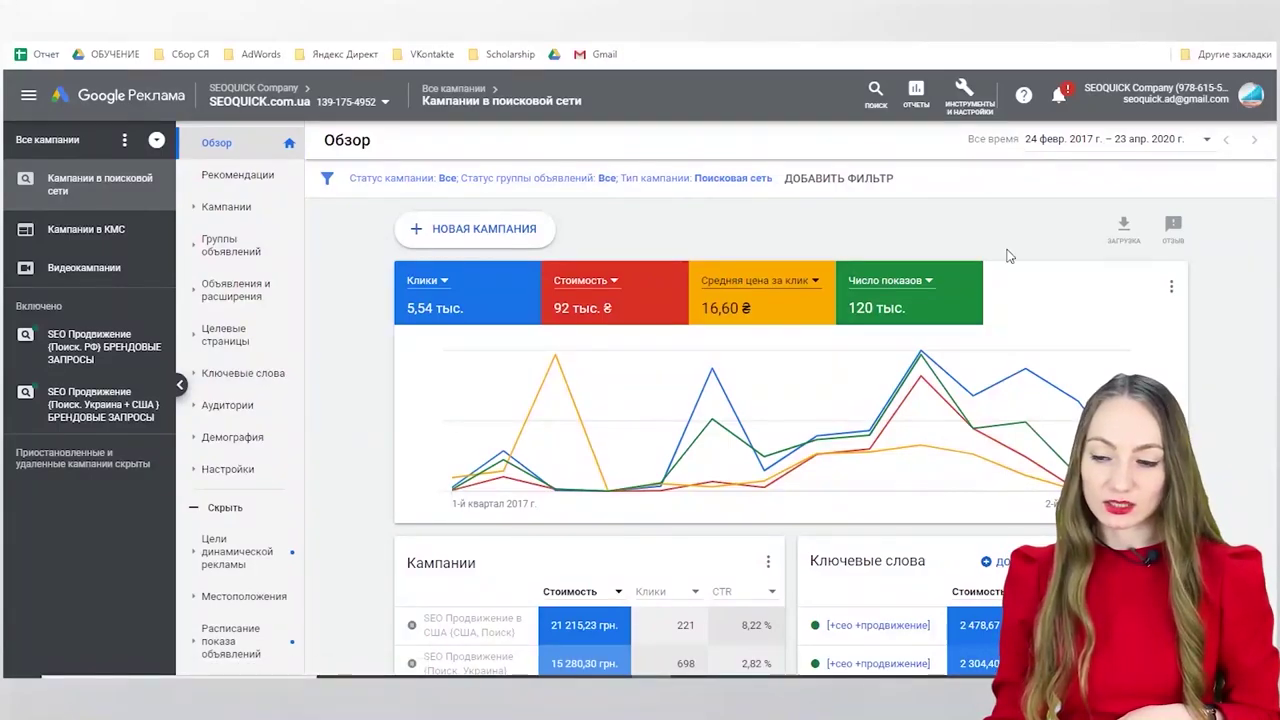
click(1075, 145)
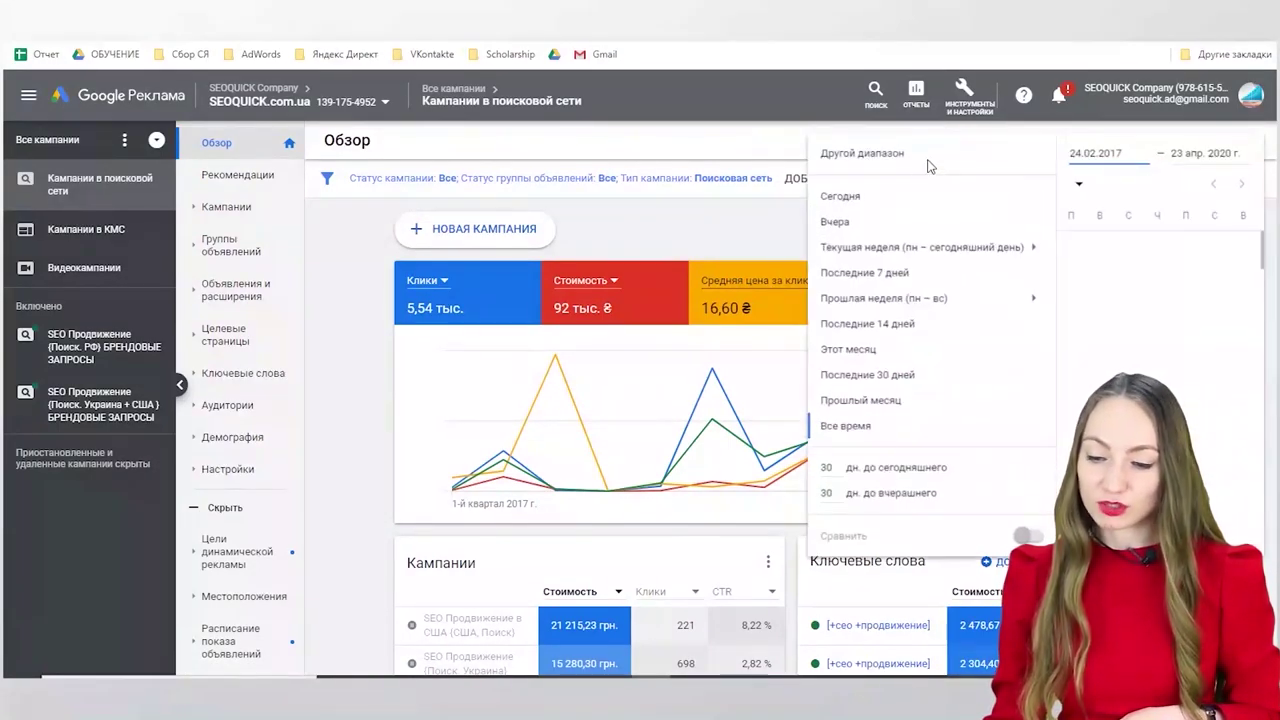
click(866, 377)
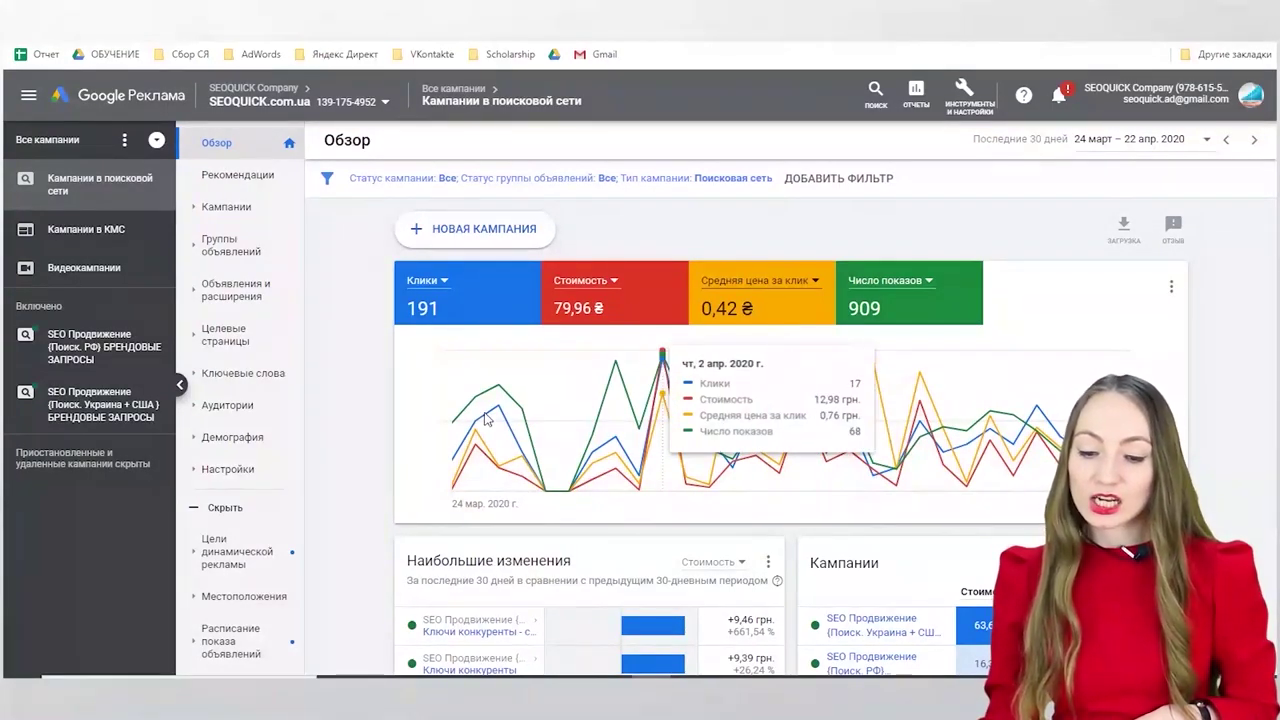
Step: Examine the overview cards for largest changes, campaigns, keywords, search queries, top ads and devices
scroll(743, 570, down, 1)
scroll(743, 570, down, 2)
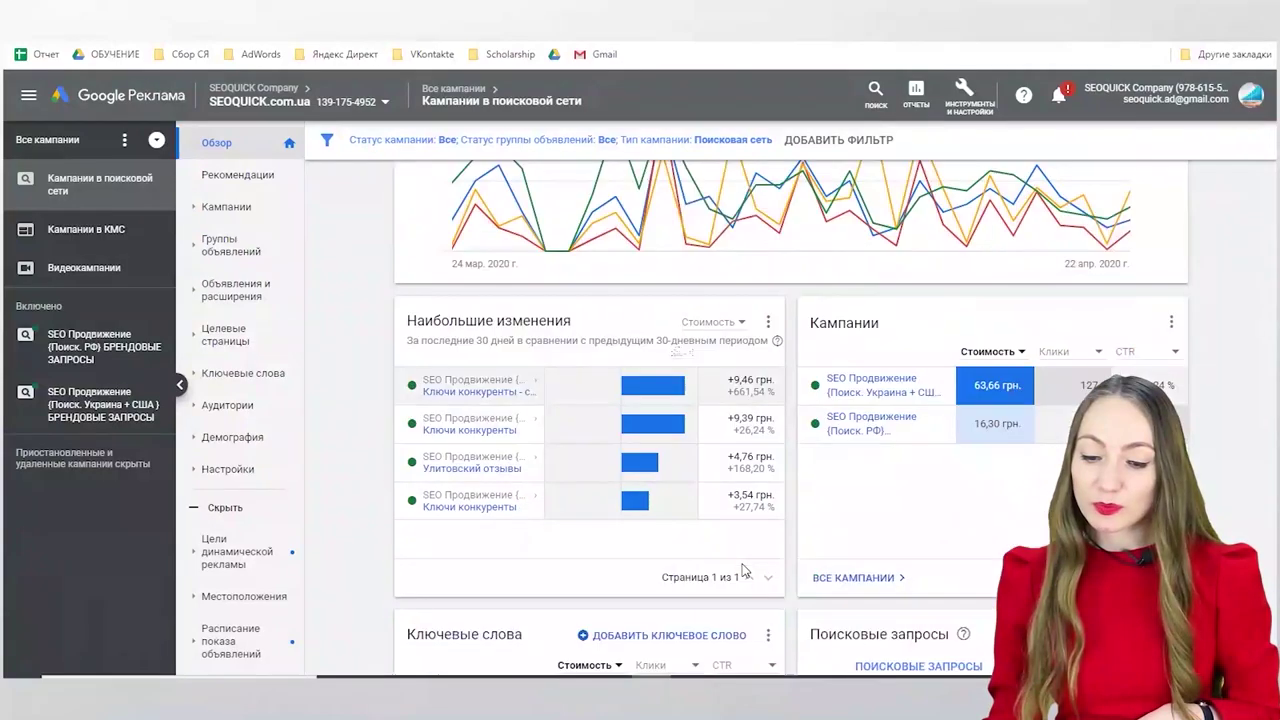
scroll(743, 570, down, 1)
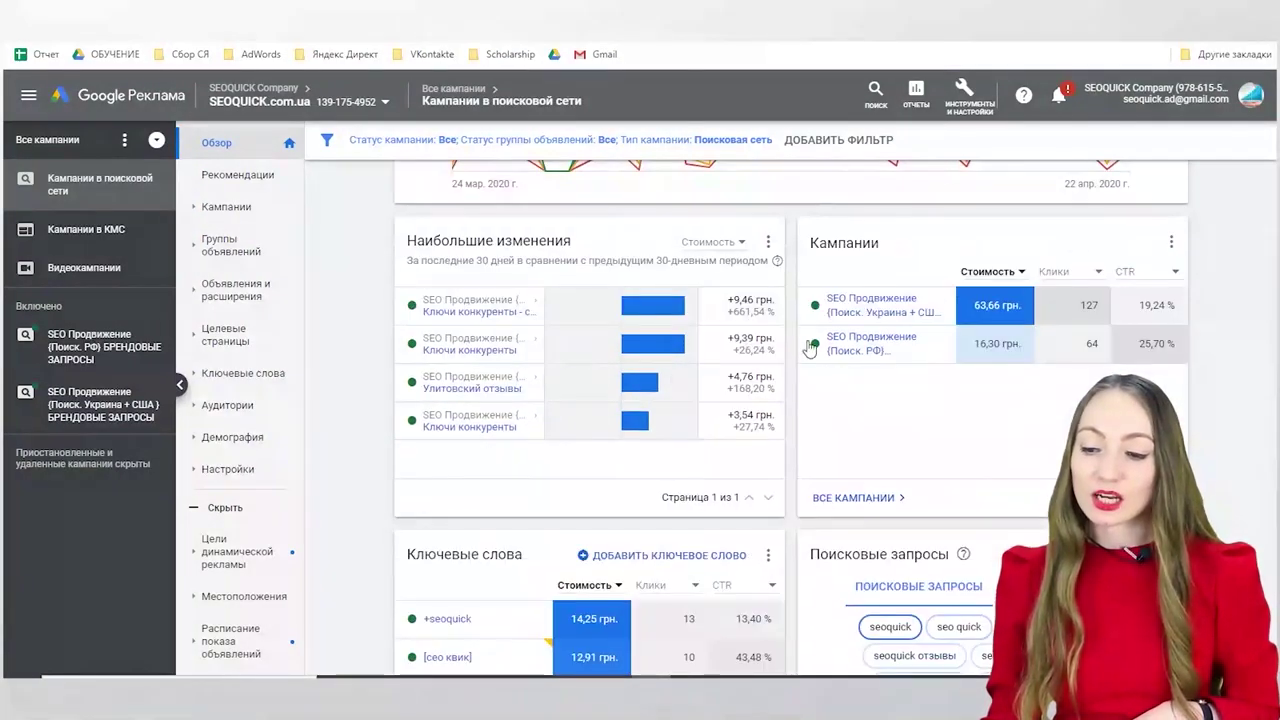
scroll(1035, 390, down, 1)
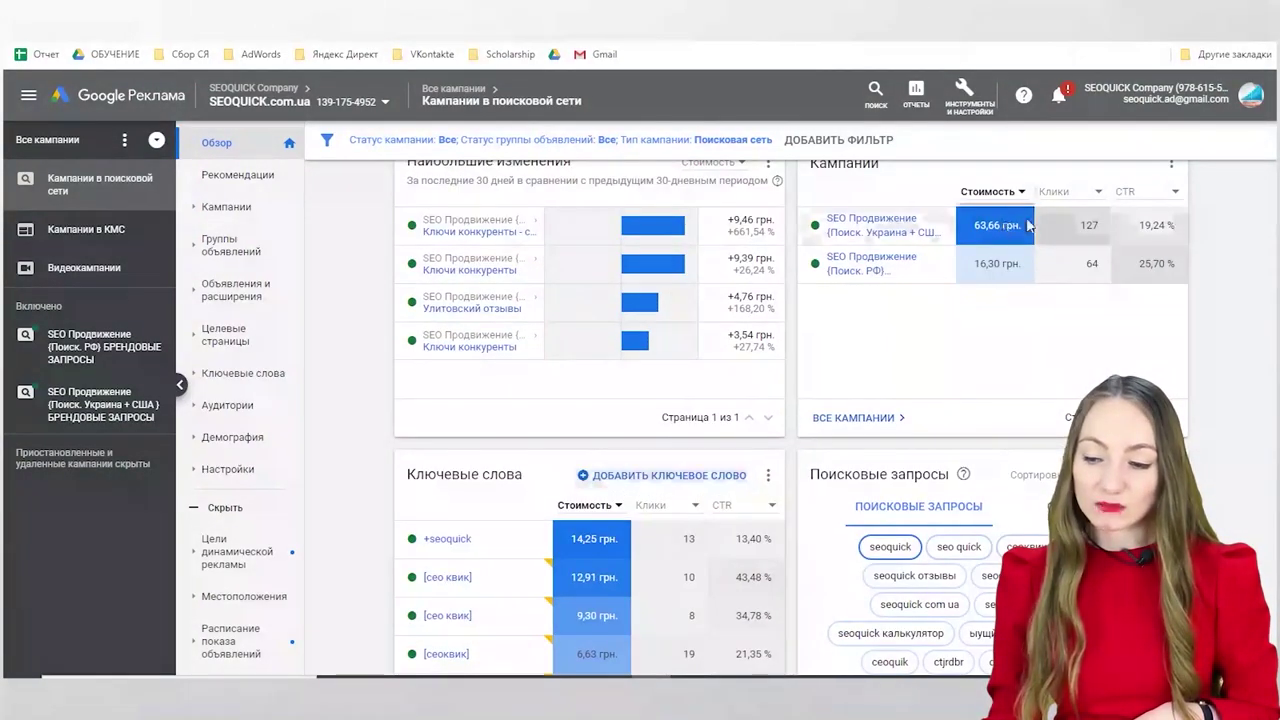
scroll(1120, 340, down, 3)
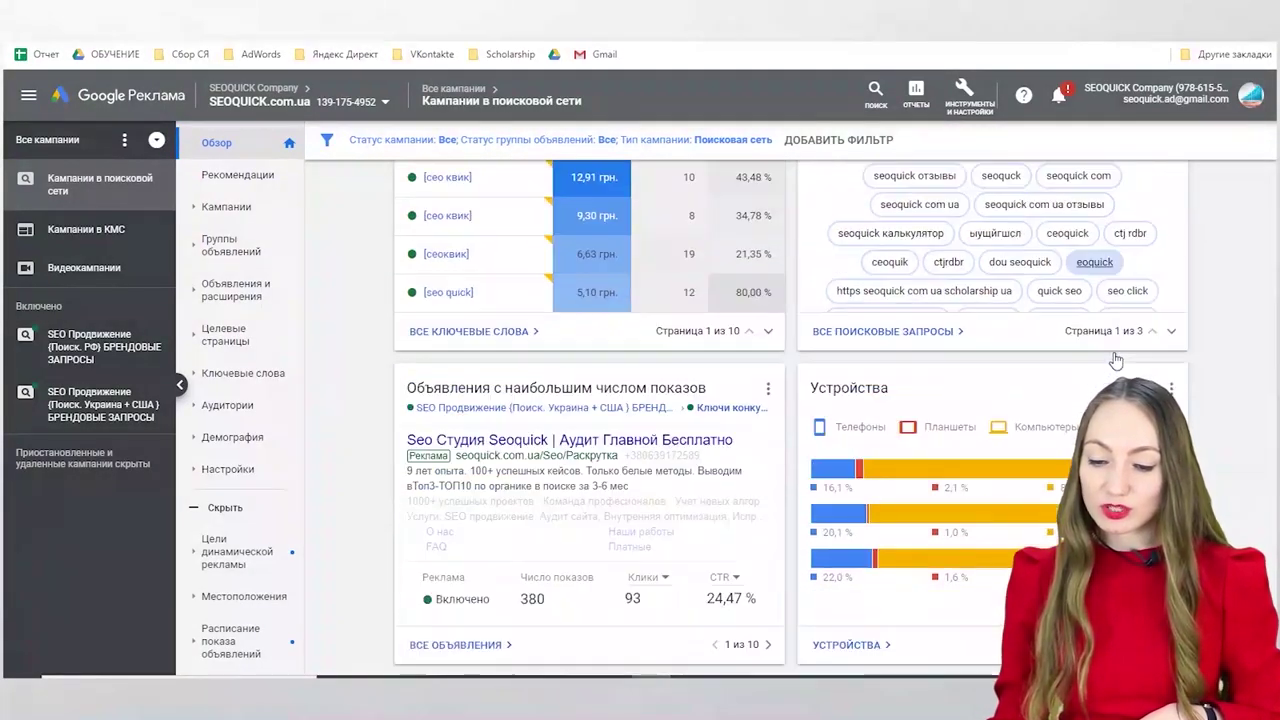
scroll(1117, 358, down, 2)
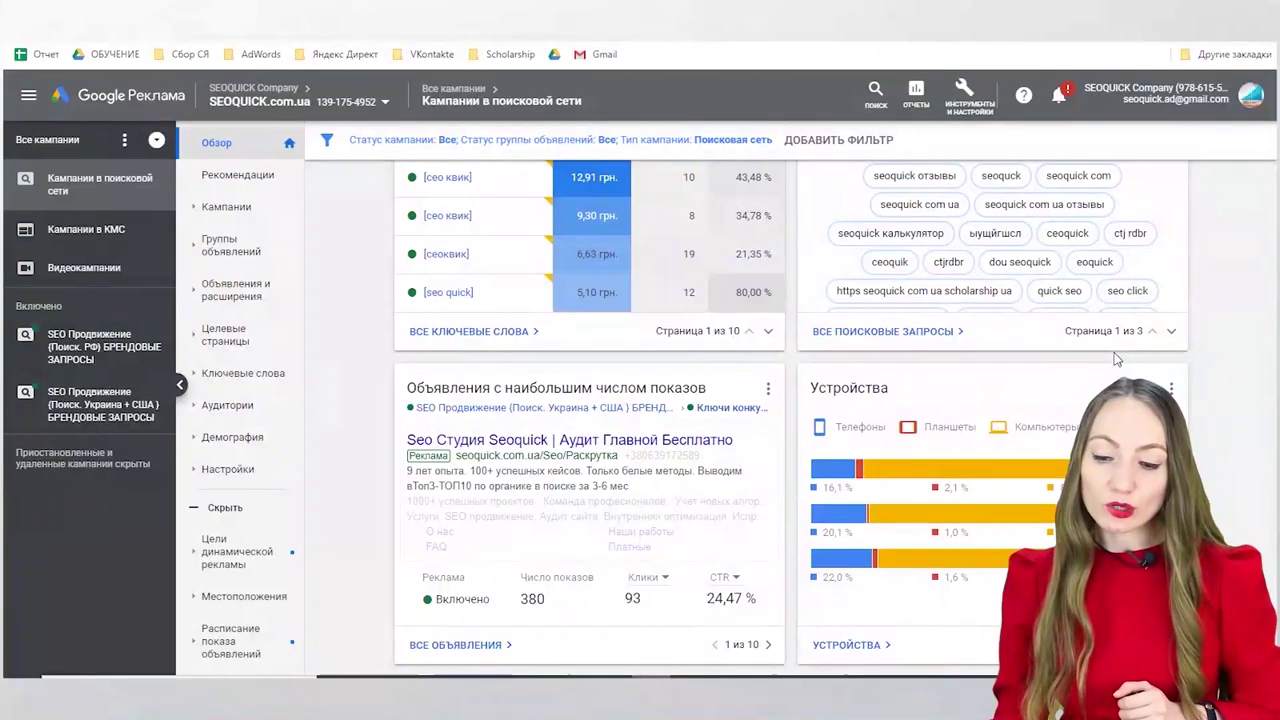
scroll(1097, 358, down, 1)
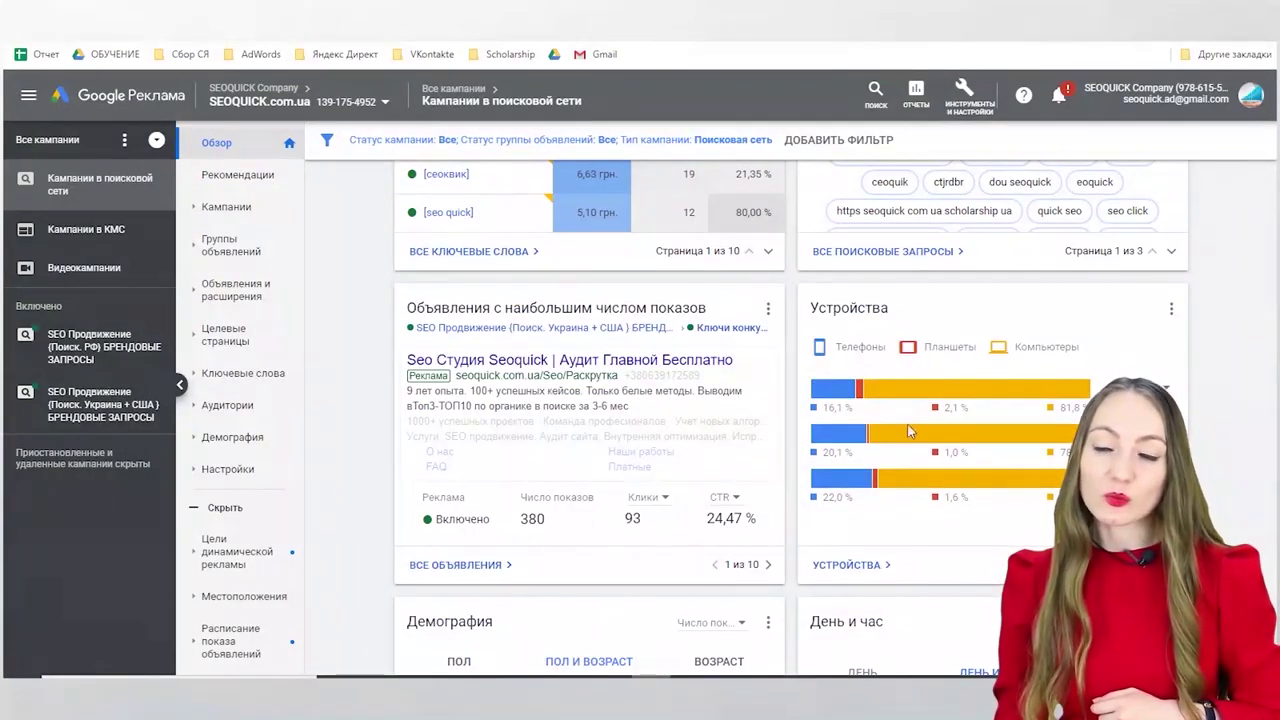
scroll(1097, 358, down, 3)
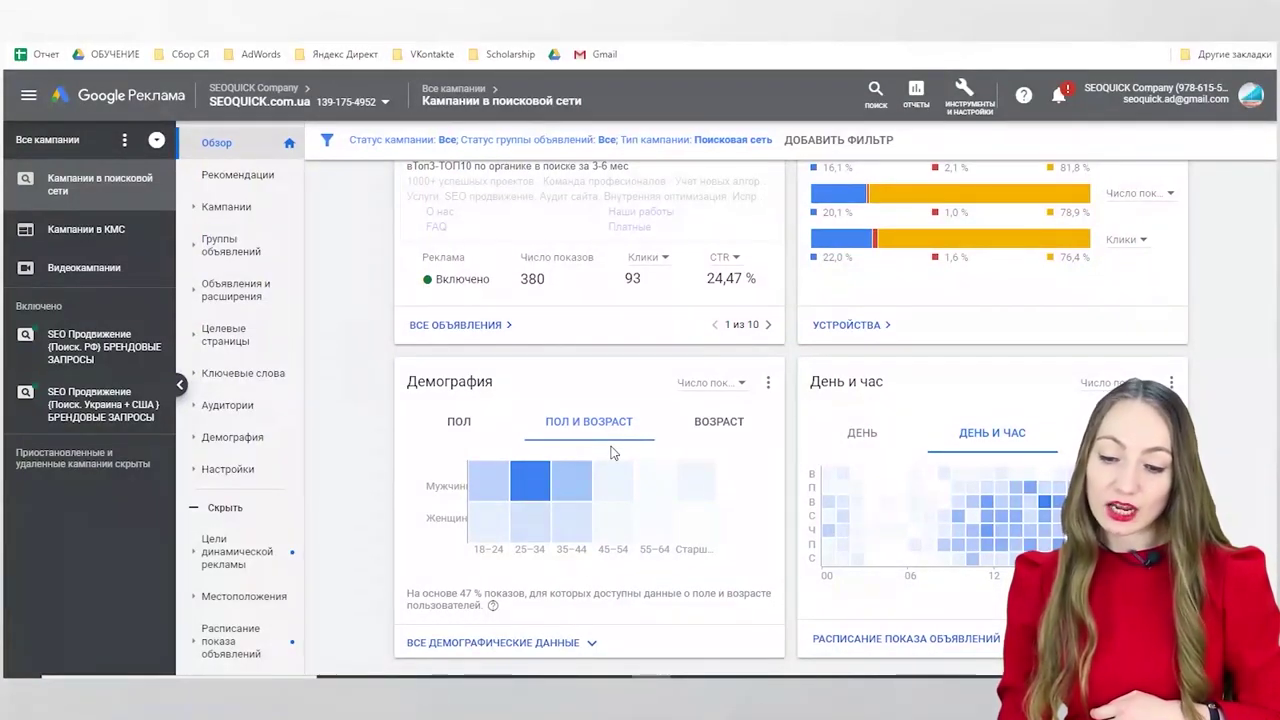
Step: Show the "Демография" card by "Возраст" and review it together with the "День и час" card
click(702, 448)
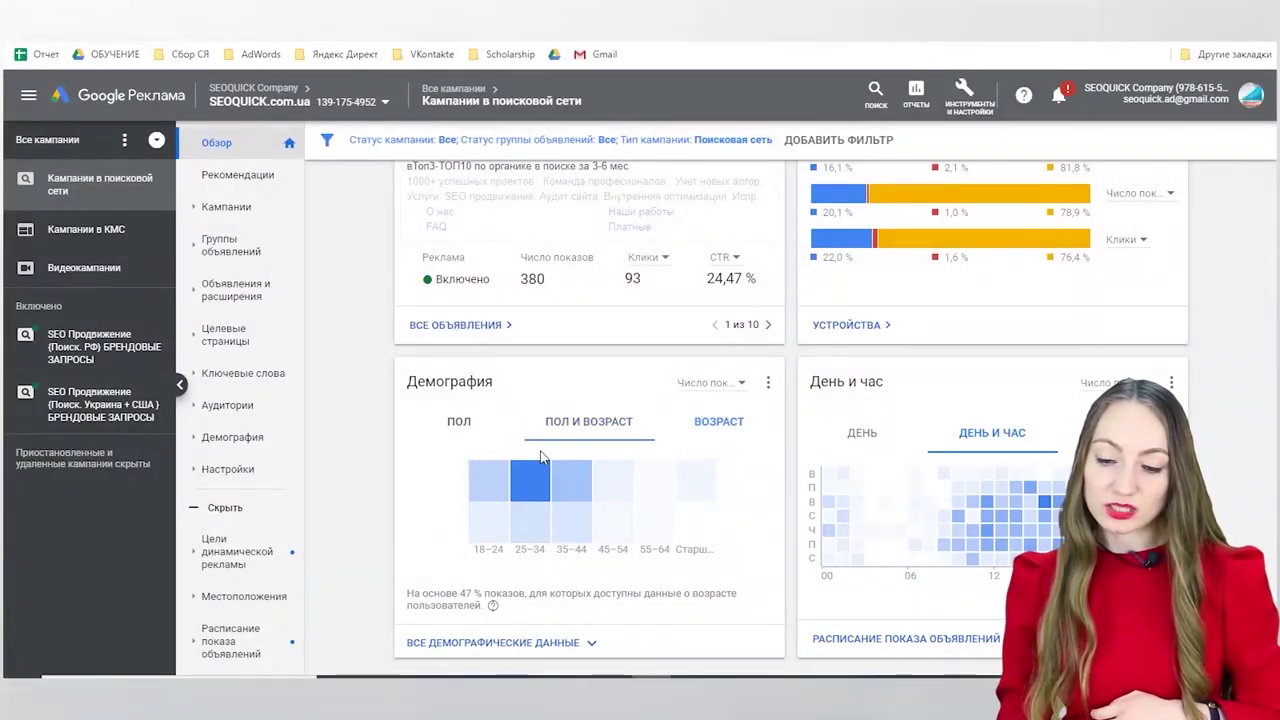
mouse_move(537, 533)
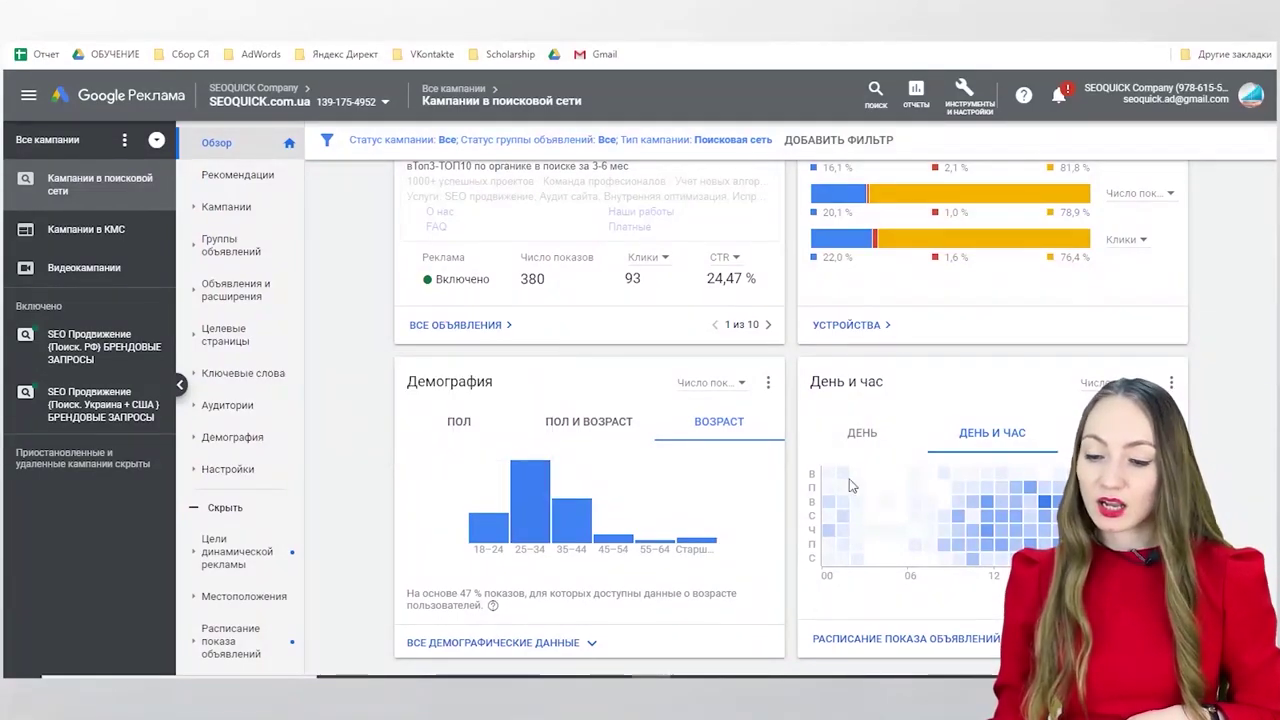
scroll(893, 416, down, 2)
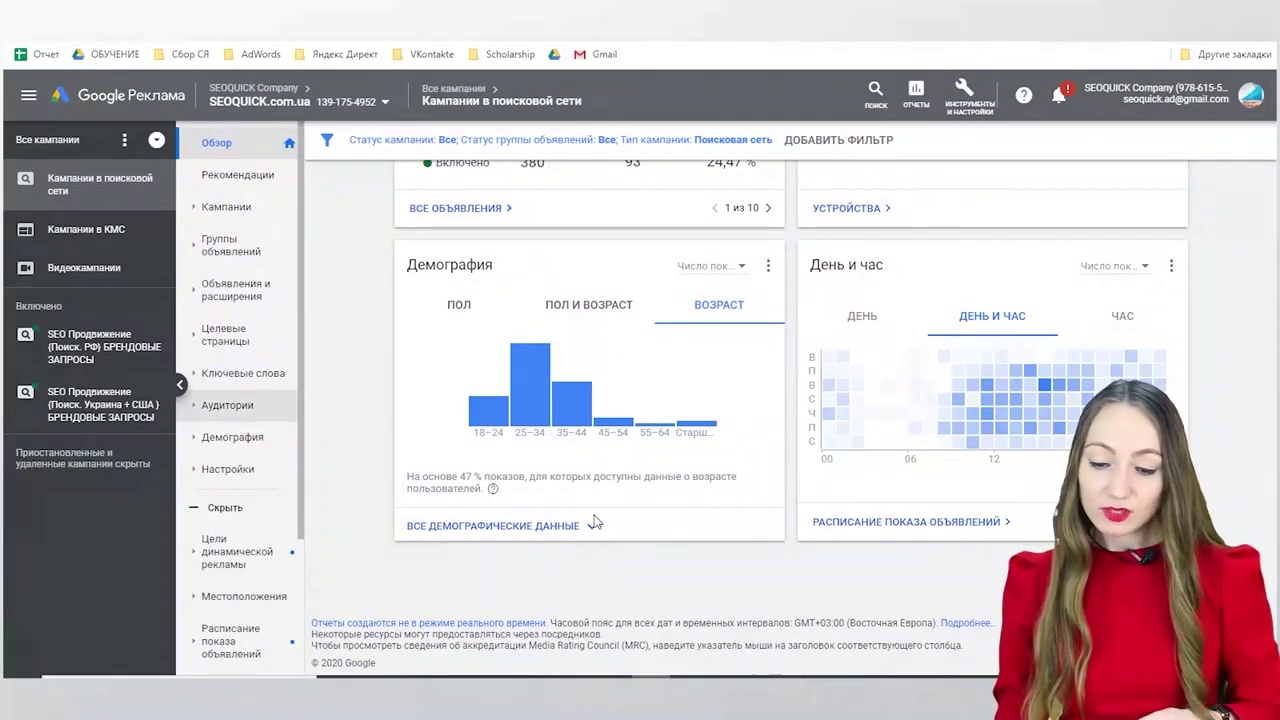
scroll(517, 291, up, 5)
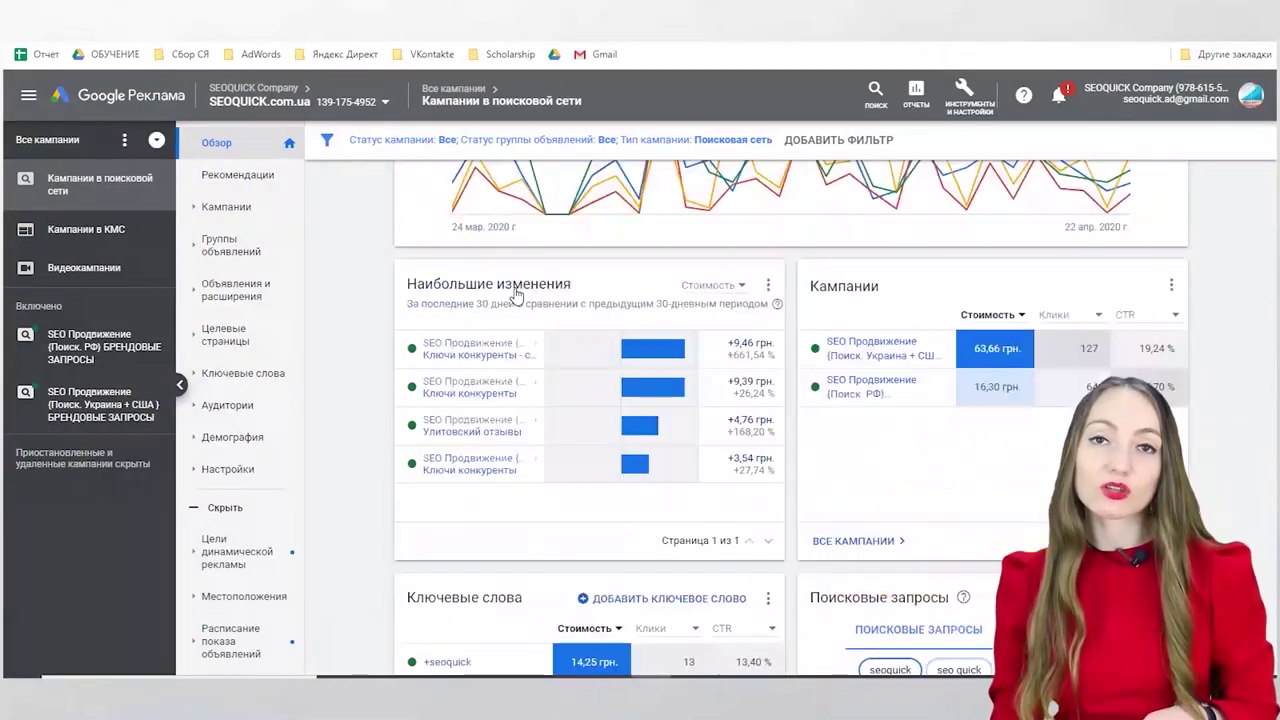
scroll(514, 287, up, 3)
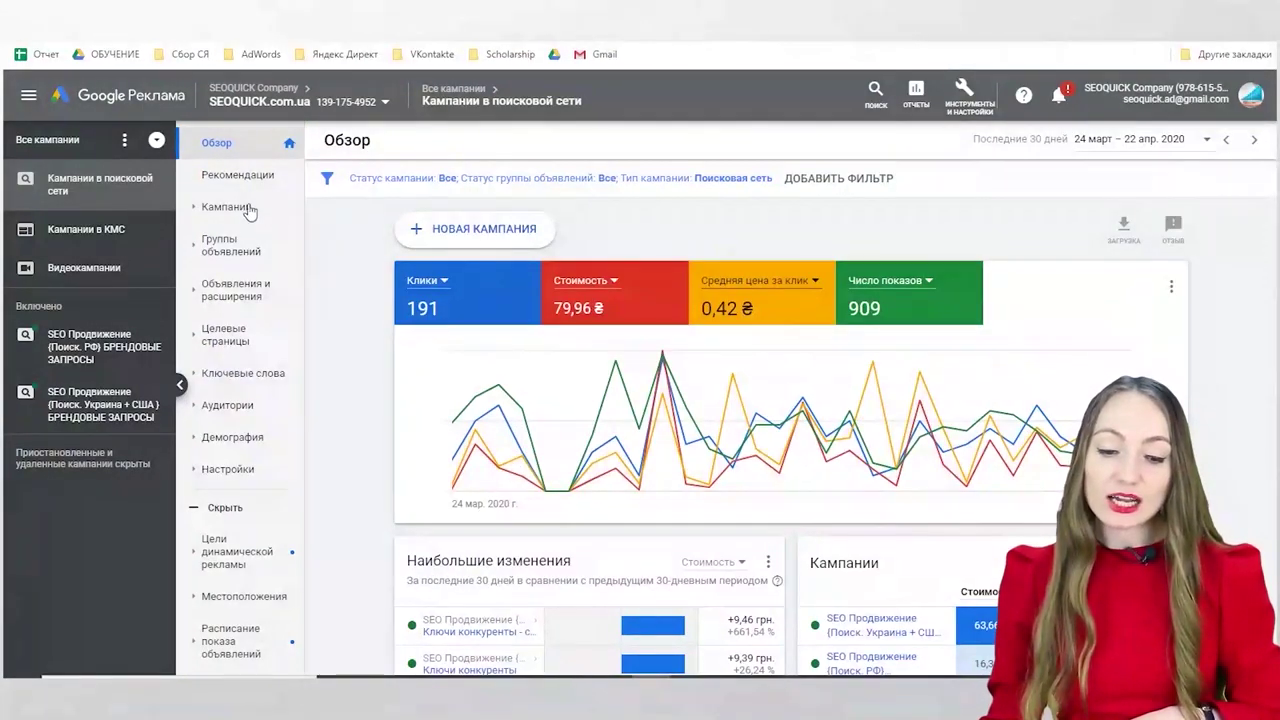
Step: Open the campaign "SEO Продвижение (Поиск. РФ) БРЕНДОВЫЕ ЗАПРОСЫ" and look through its "Рекомендации"
click(281, 432)
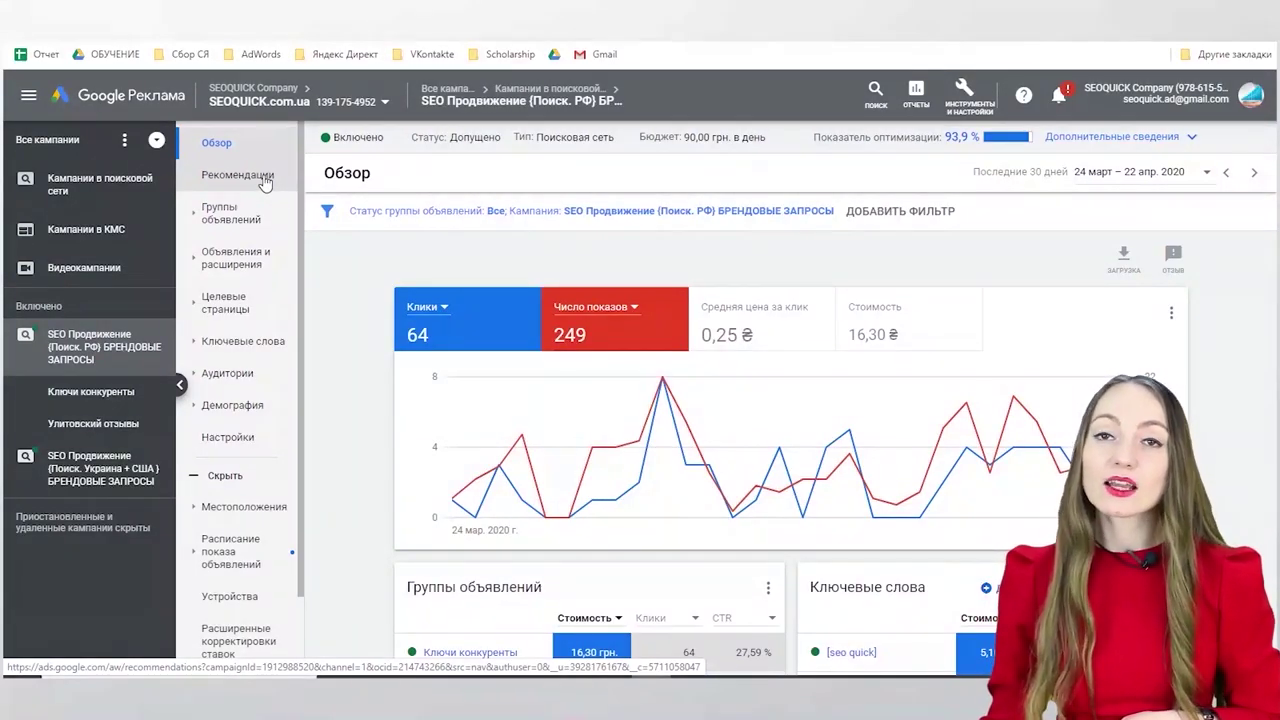
click(264, 178)
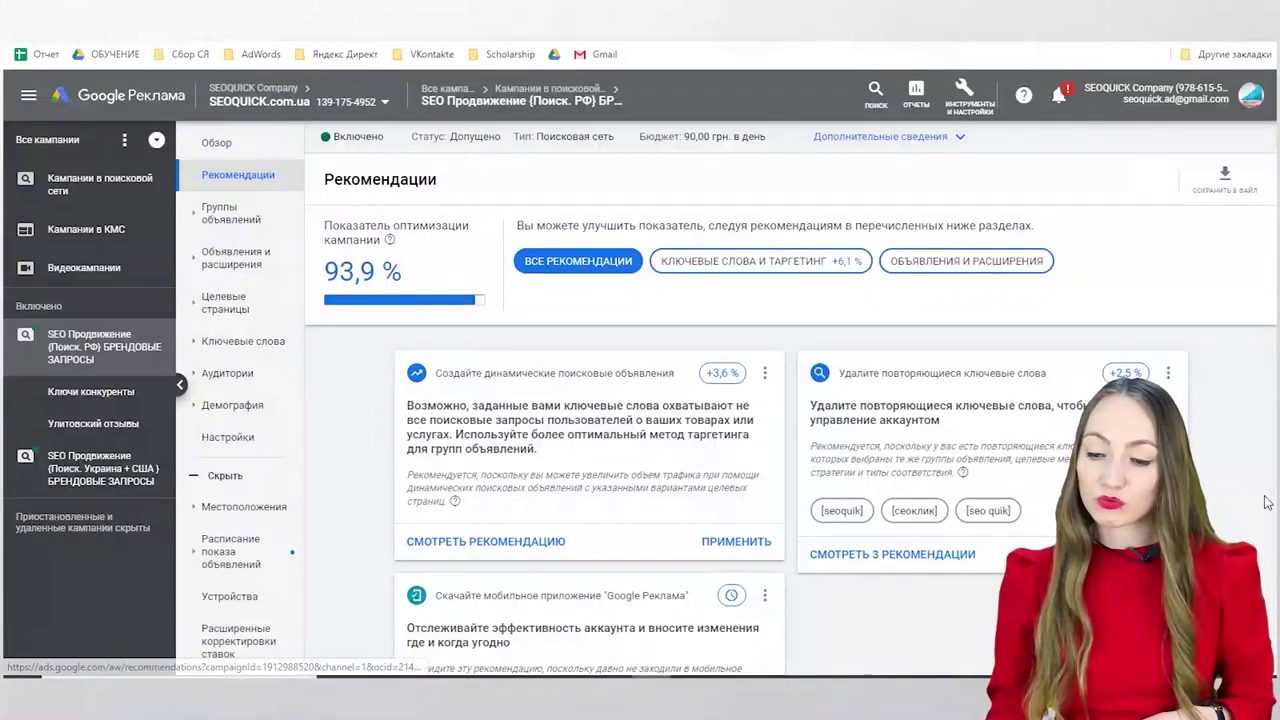
scroll(600, 445, down, 1)
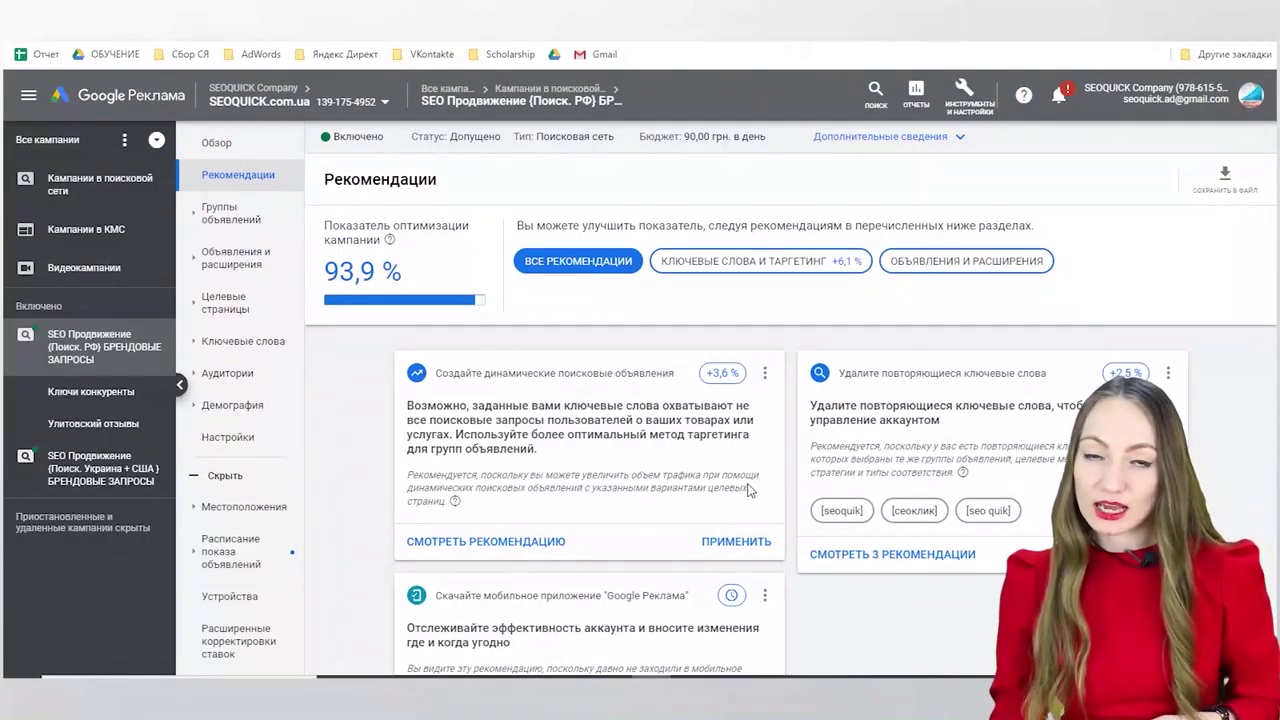
scroll(751, 490, down, 2)
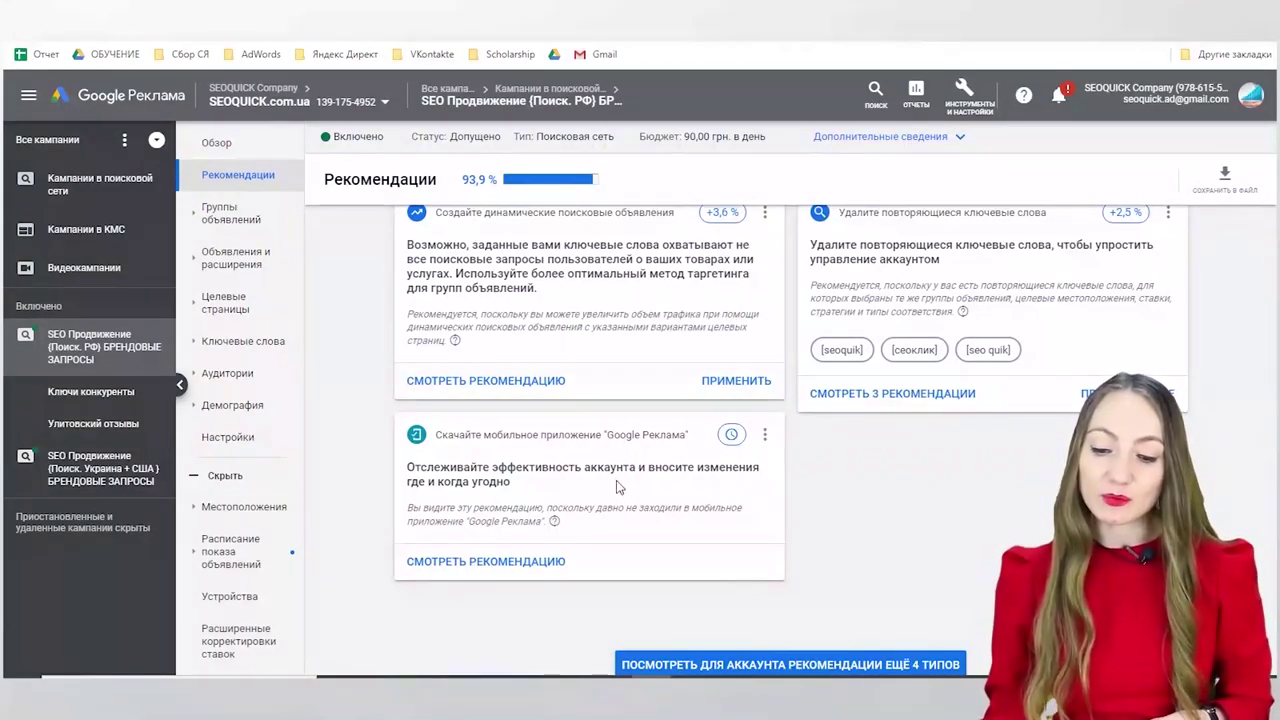
scroll(616, 490, down, 2)
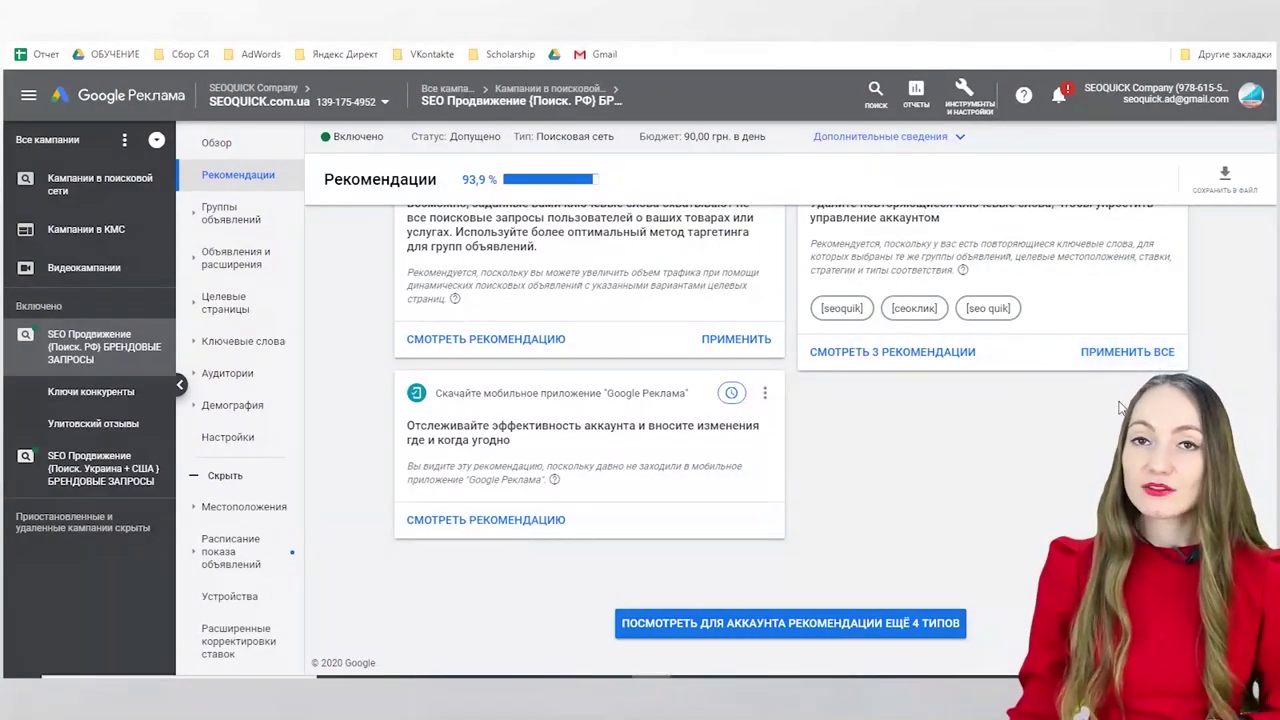
scroll(1121, 407, up, 3)
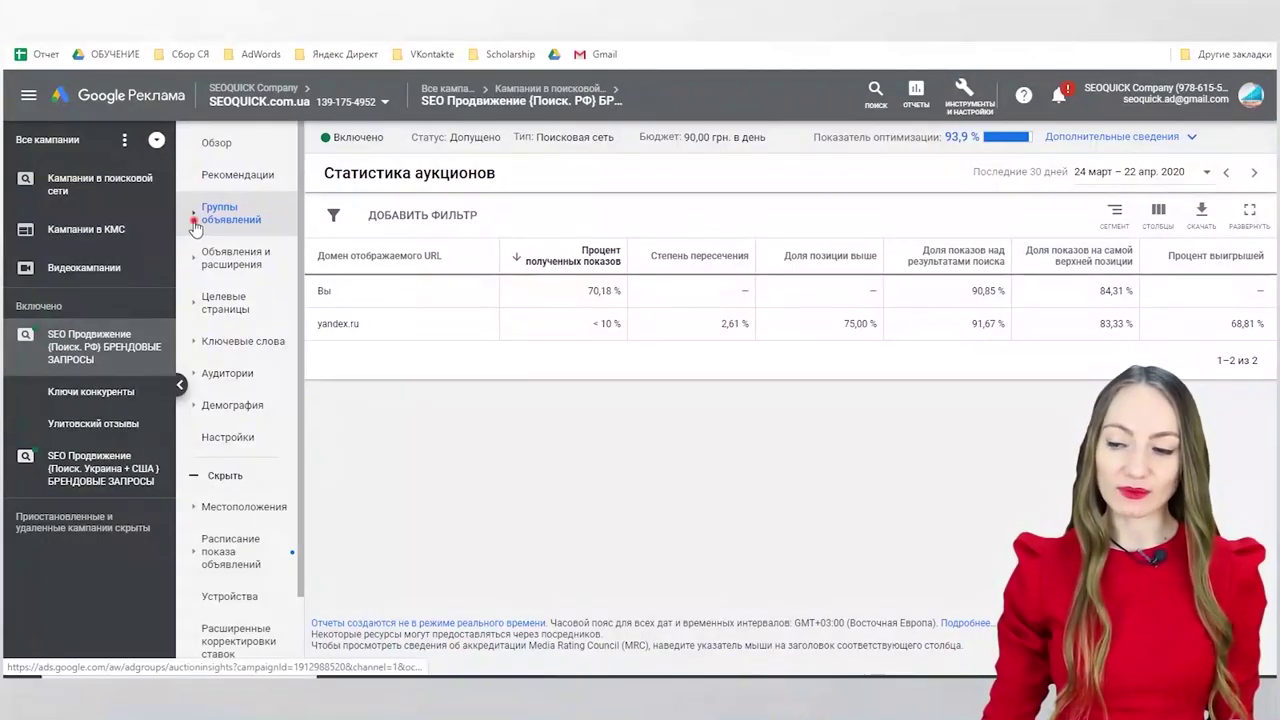
Step: Open the campaign's "Группы объявлений" and examine the metrics available for the chart and the table columns
click(240, 262)
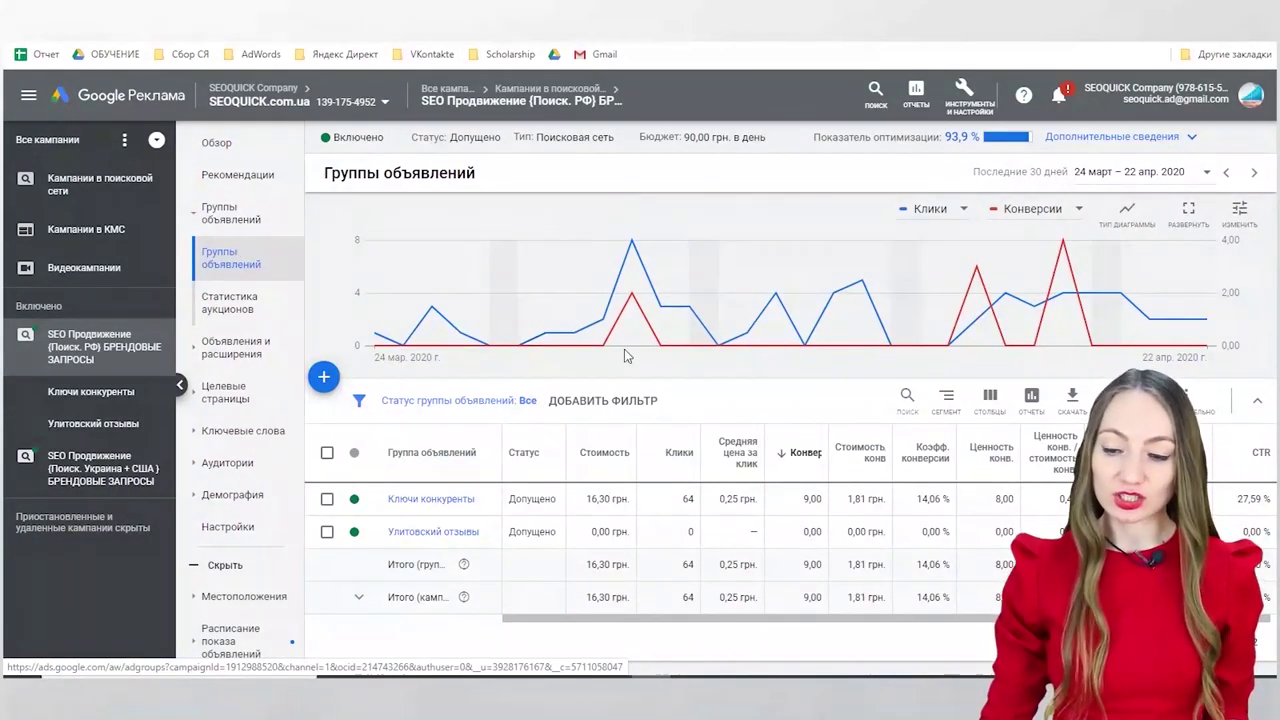
click(962, 212)
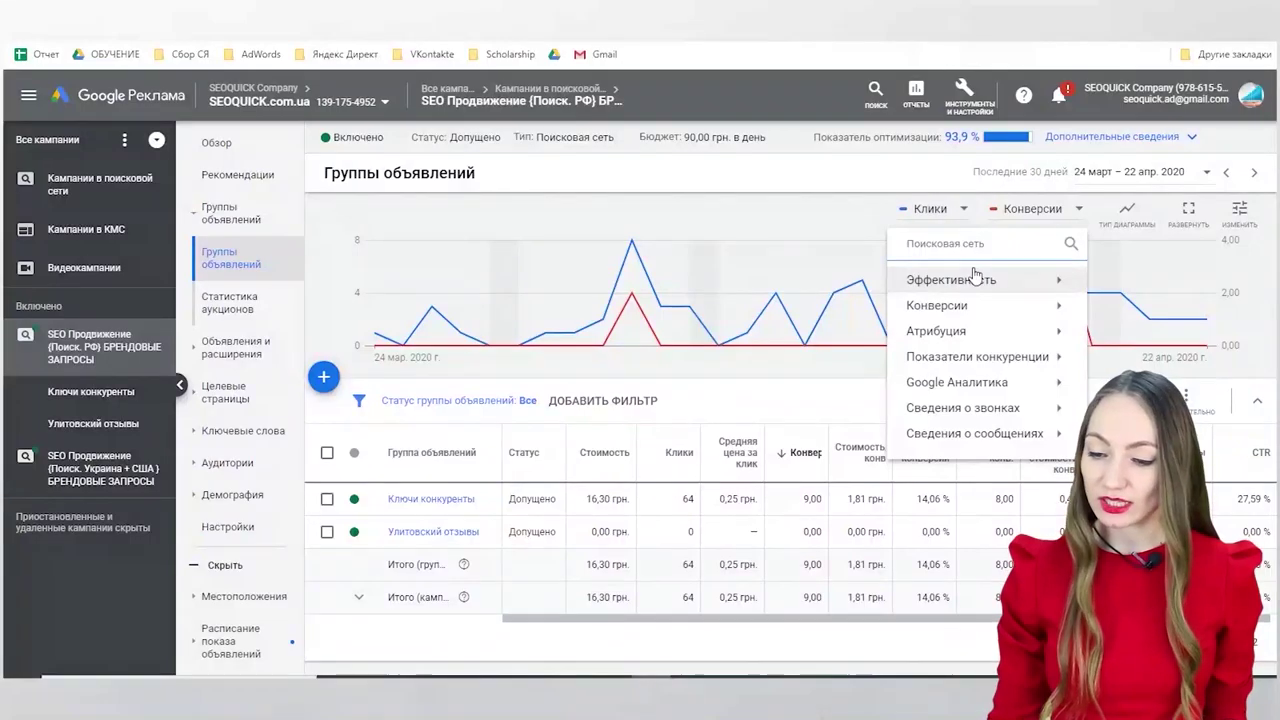
click(776, 214)
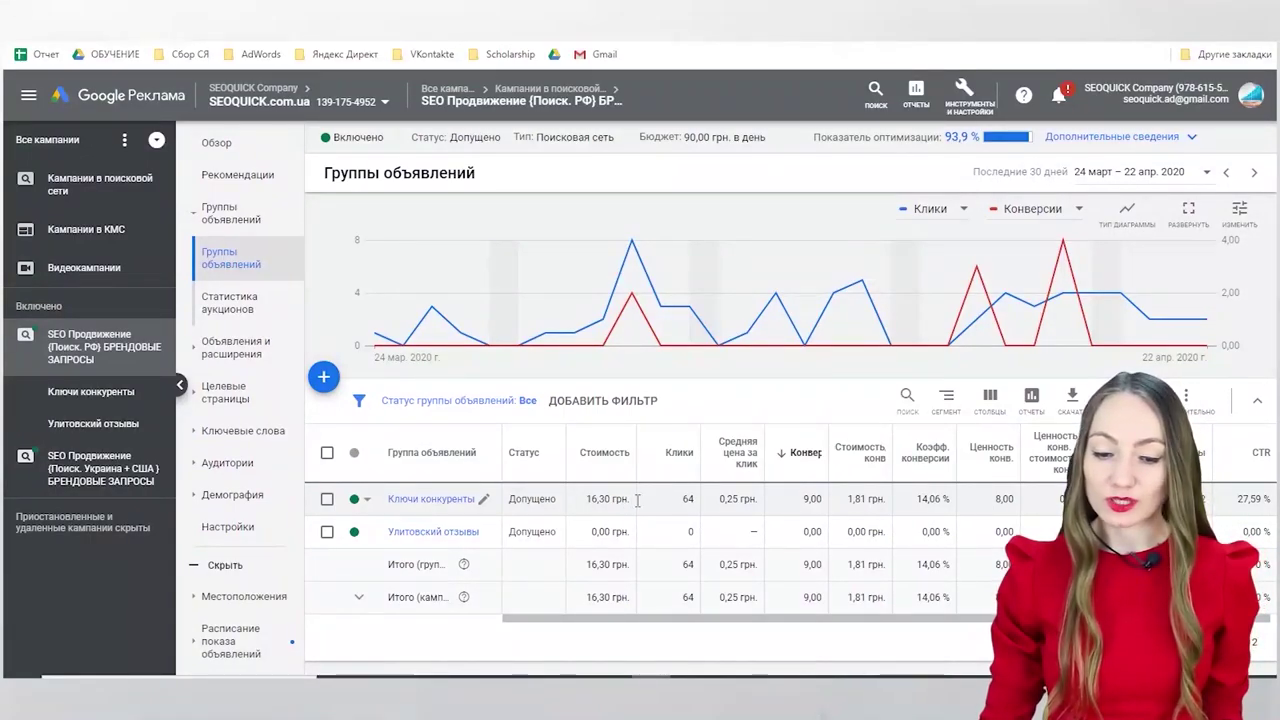
scroll(488, 531, right, 1)
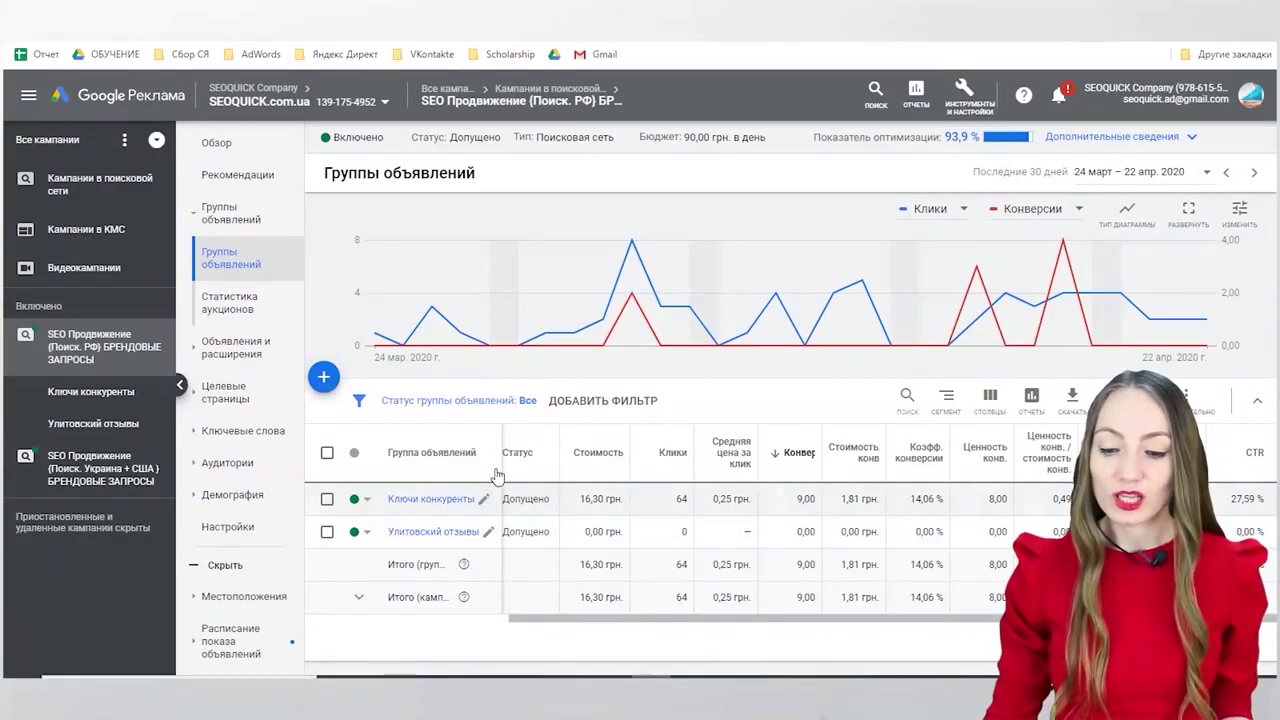
Step: Open the campaign's "Статистика аукционов" and read the explanation of "Доля показов над результатами поиска"
click(367, 503)
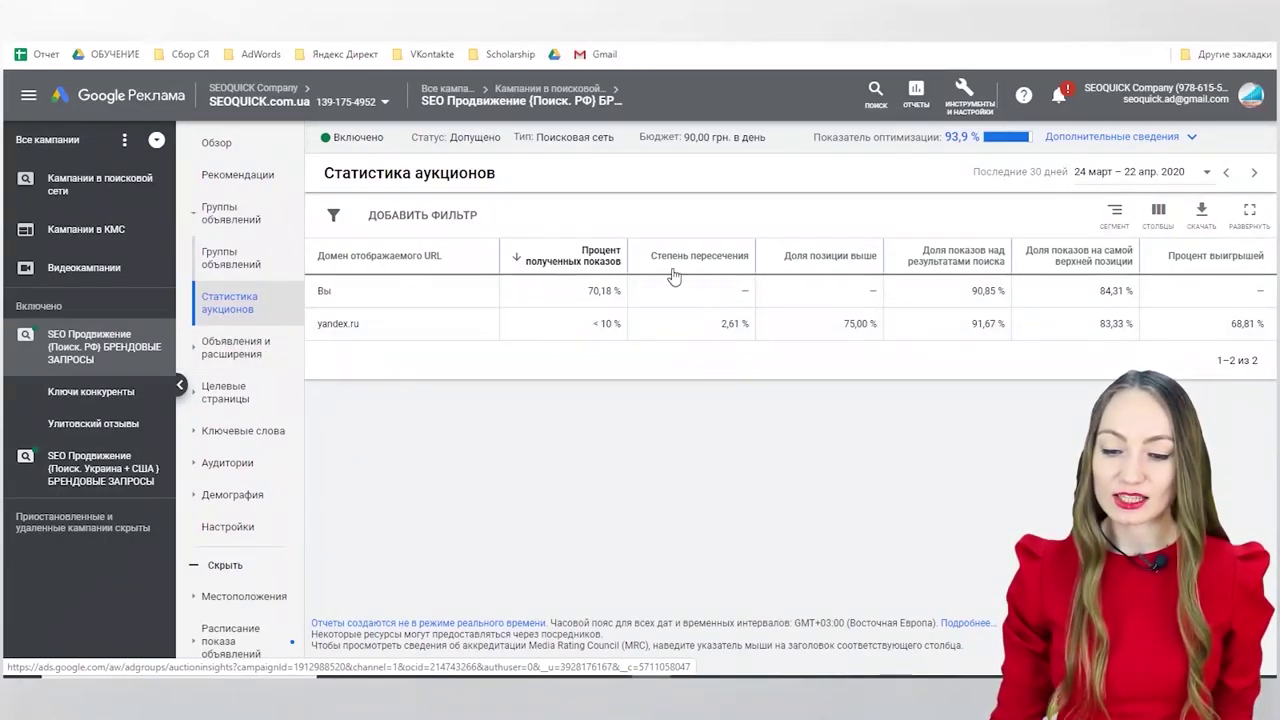
click(607, 268)
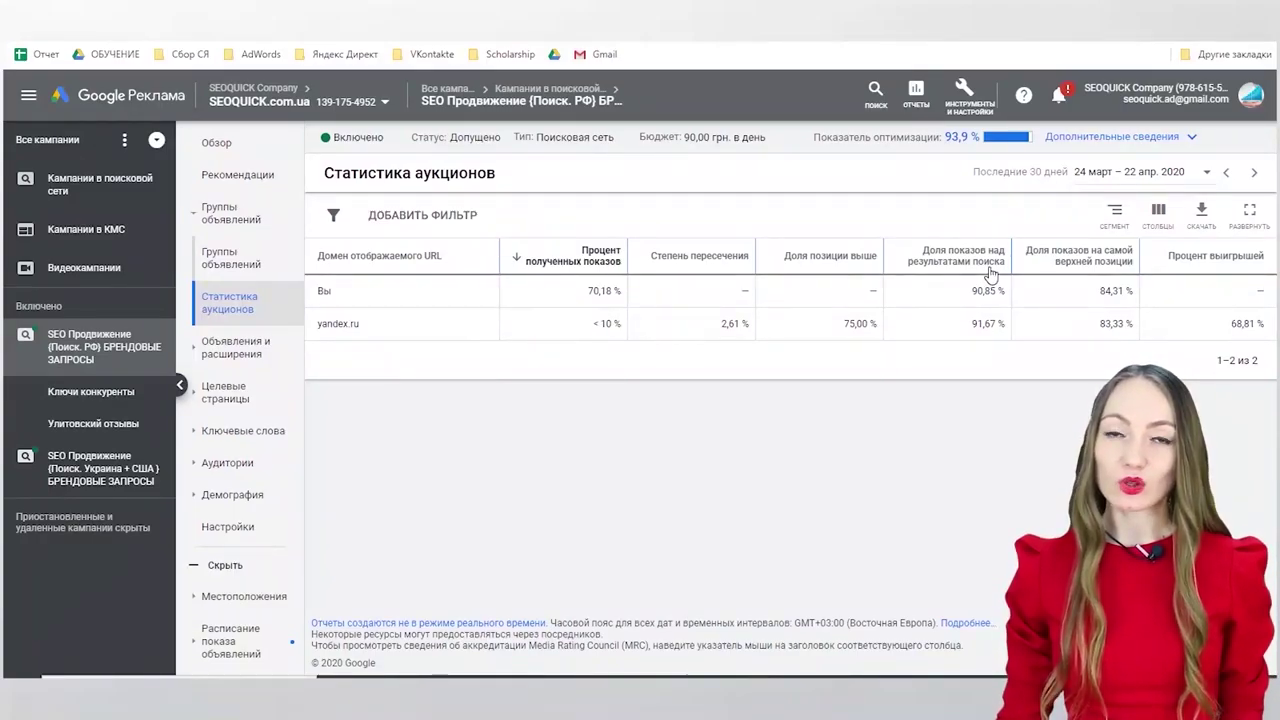
mouse_move(990, 272)
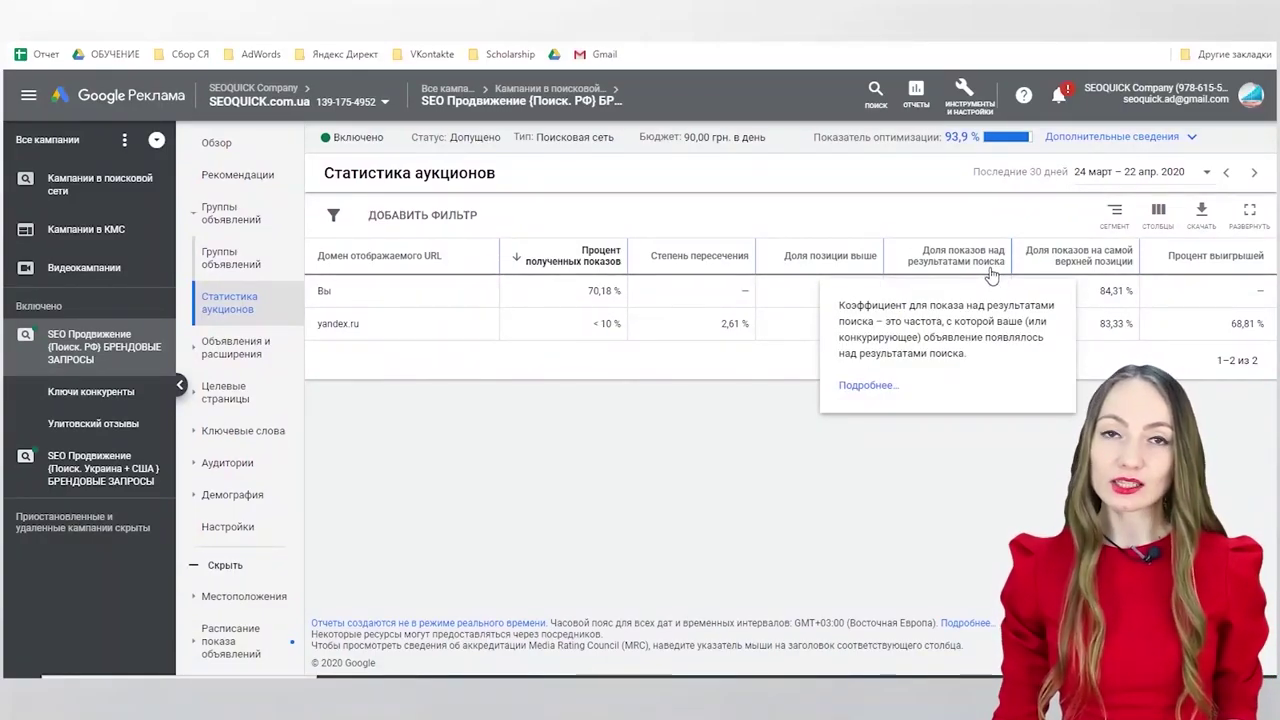
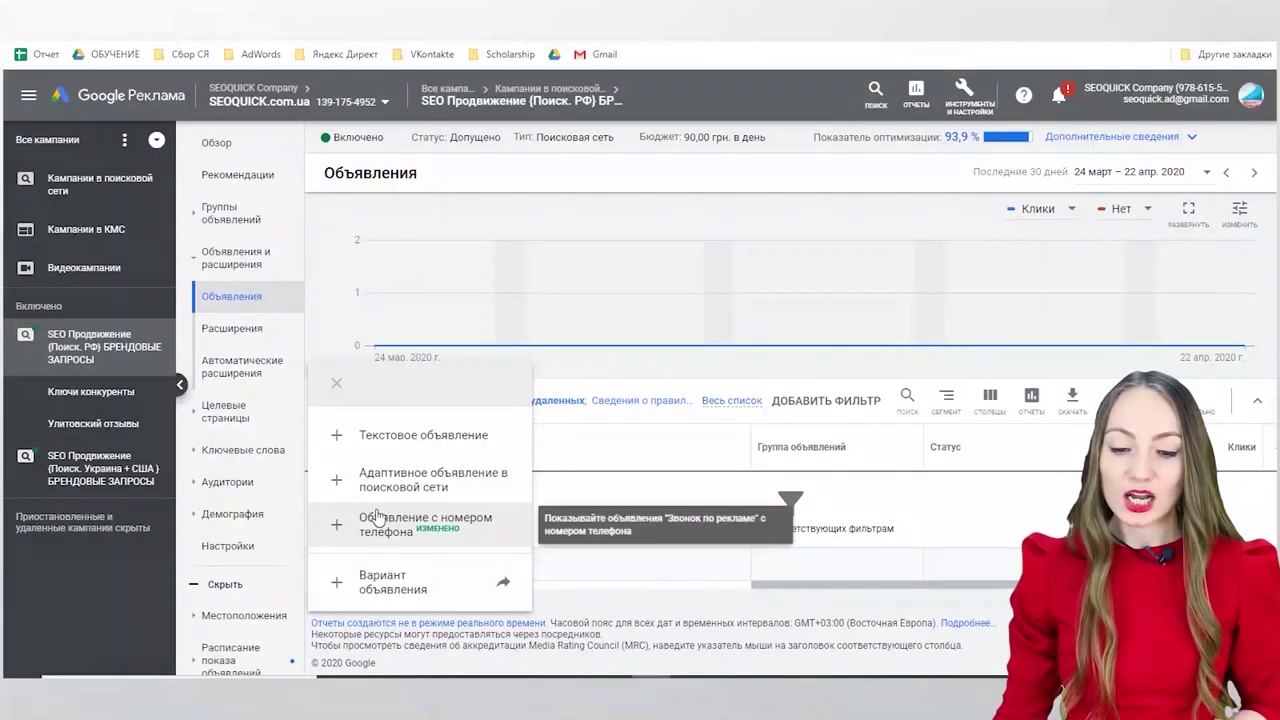
Step: Open the campaign's "Расширения" and narrow the view to the ad group "Ключи конкуренты"
click(240, 330)
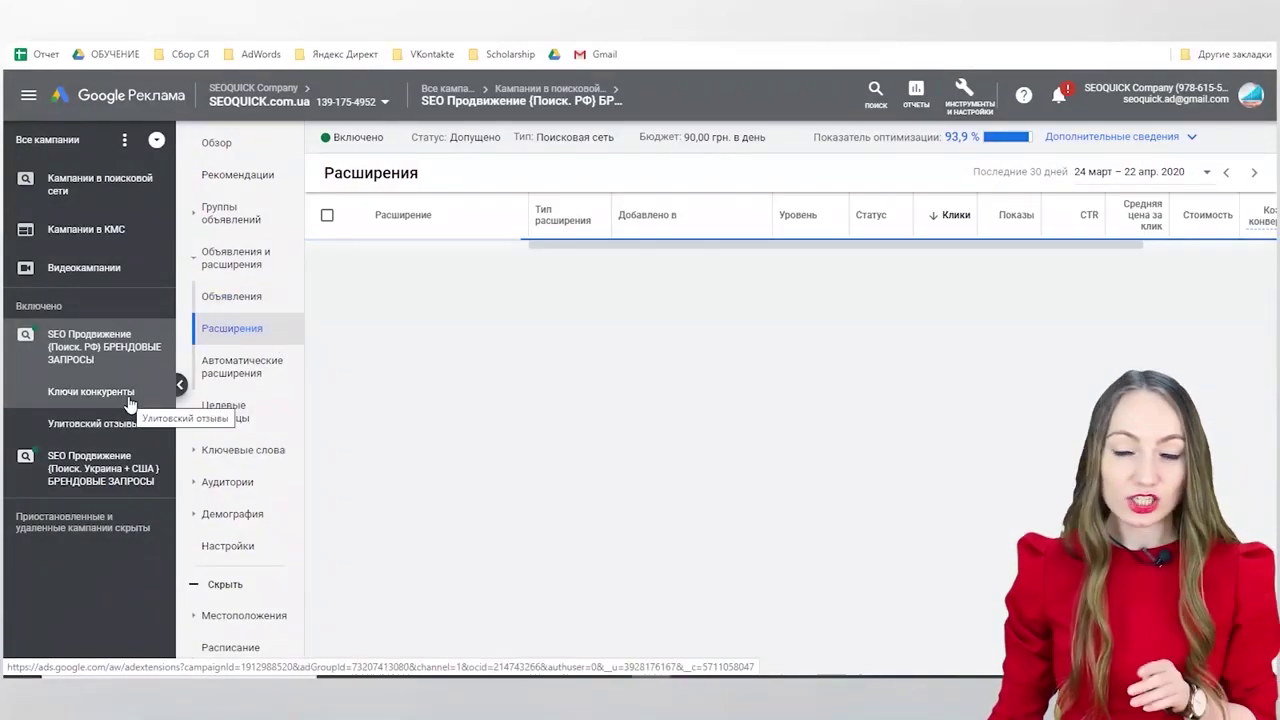
click(128, 398)
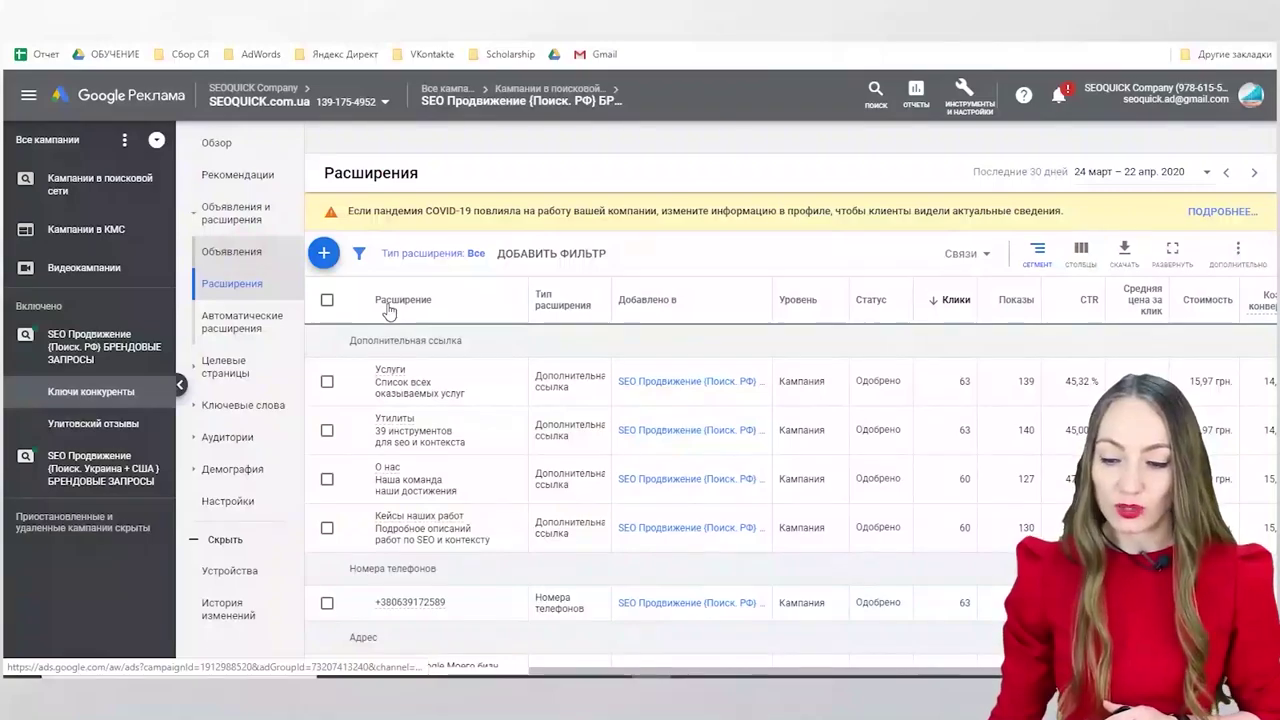
Step: Open the ad group's "Объявления", remove the filter "Сведения о правилах содержит Юридические требования: Россия" and view the ads' metrics
click(231, 251)
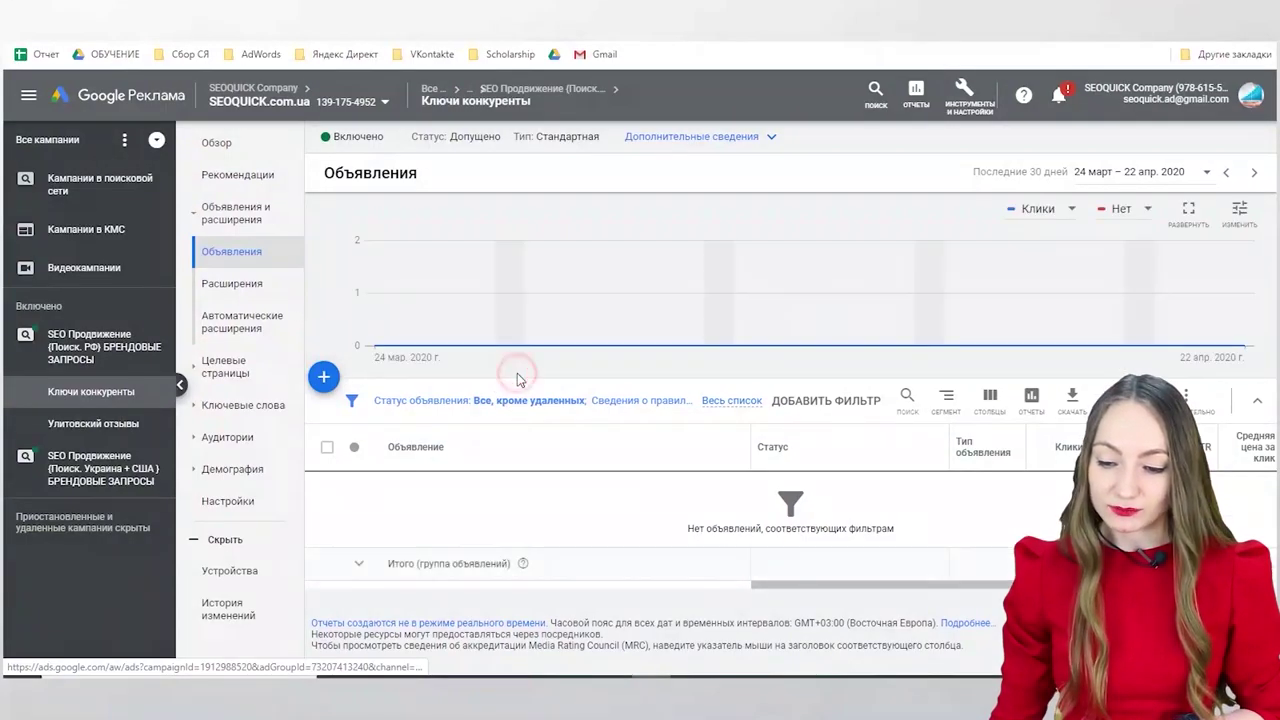
click(624, 403)
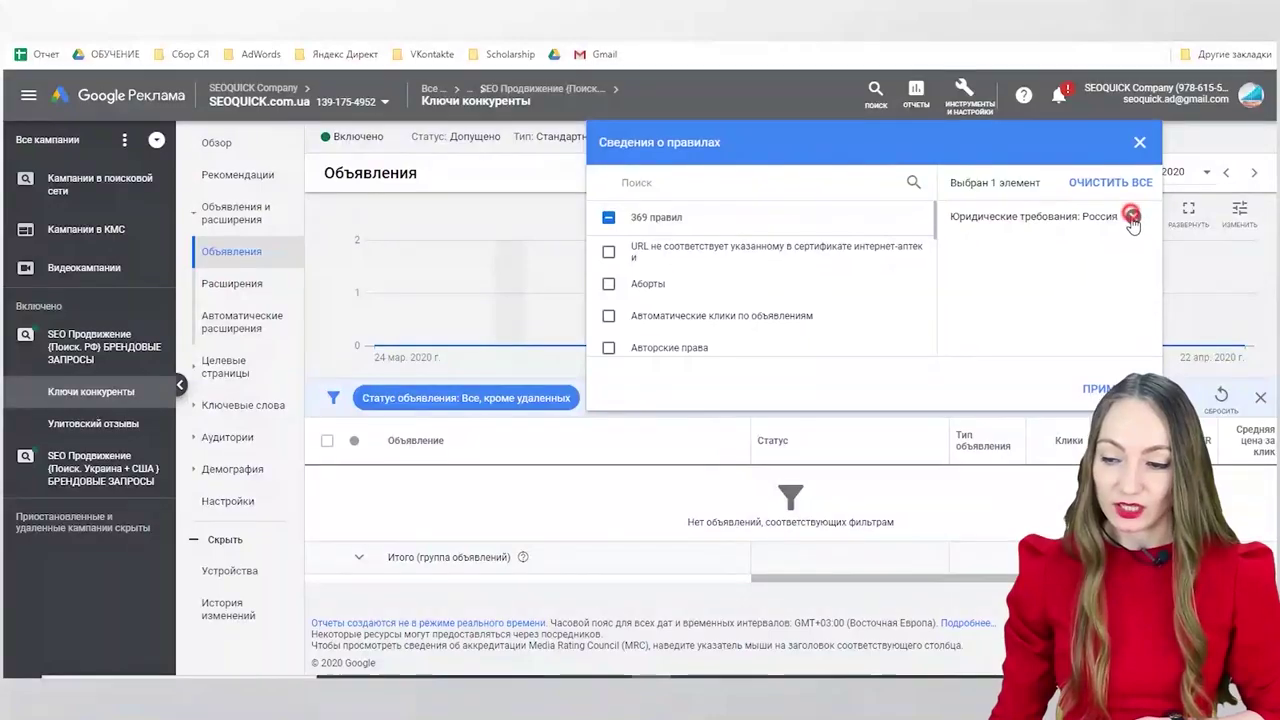
click(1140, 142)
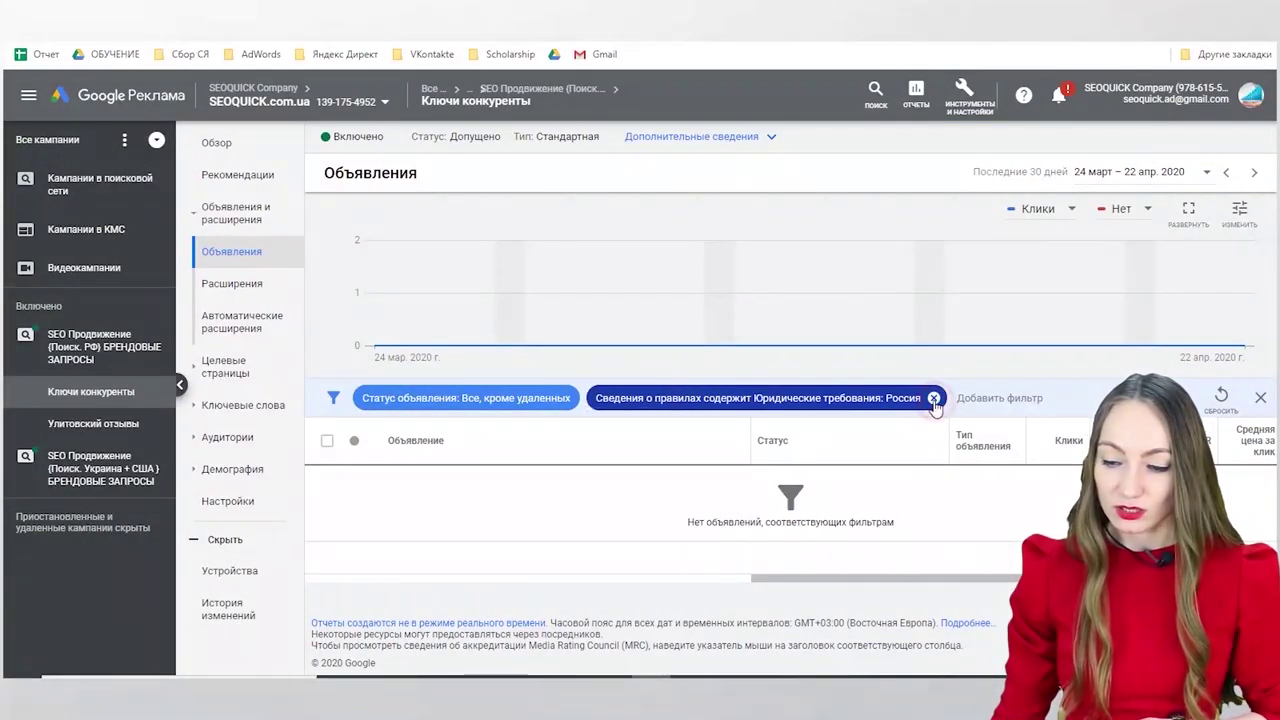
click(933, 397)
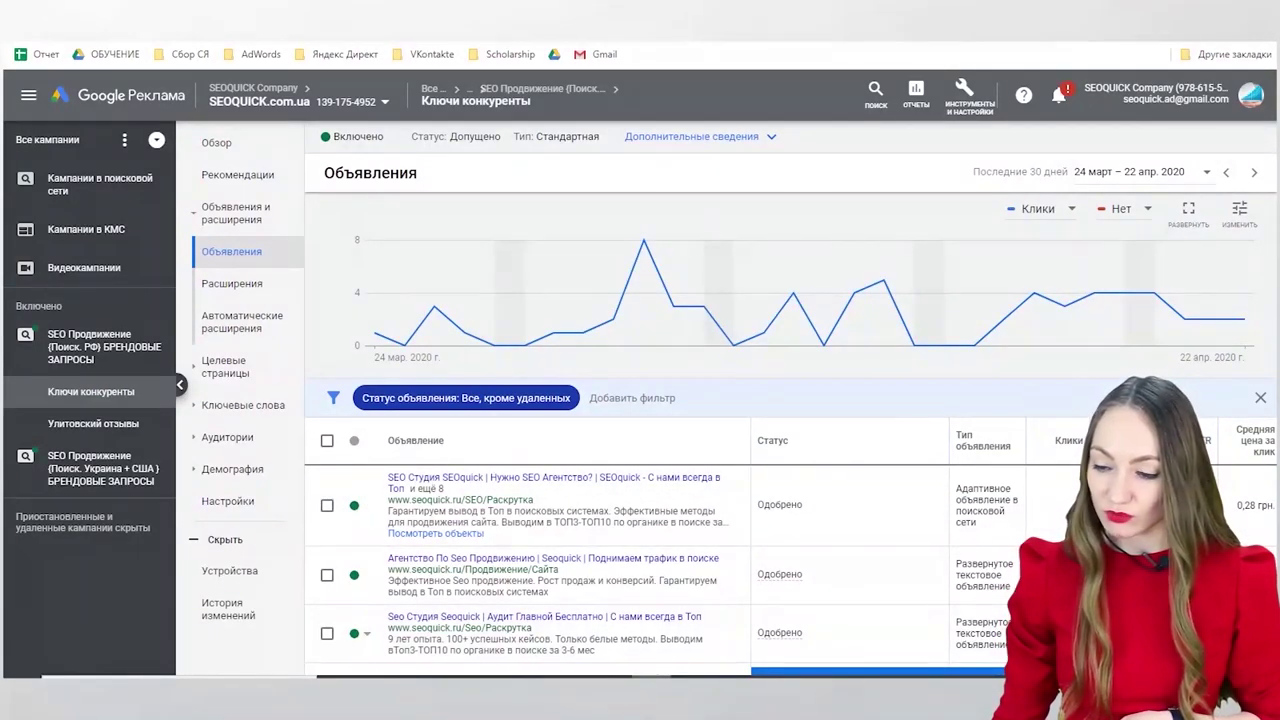
scroll(870, 560, right, 5)
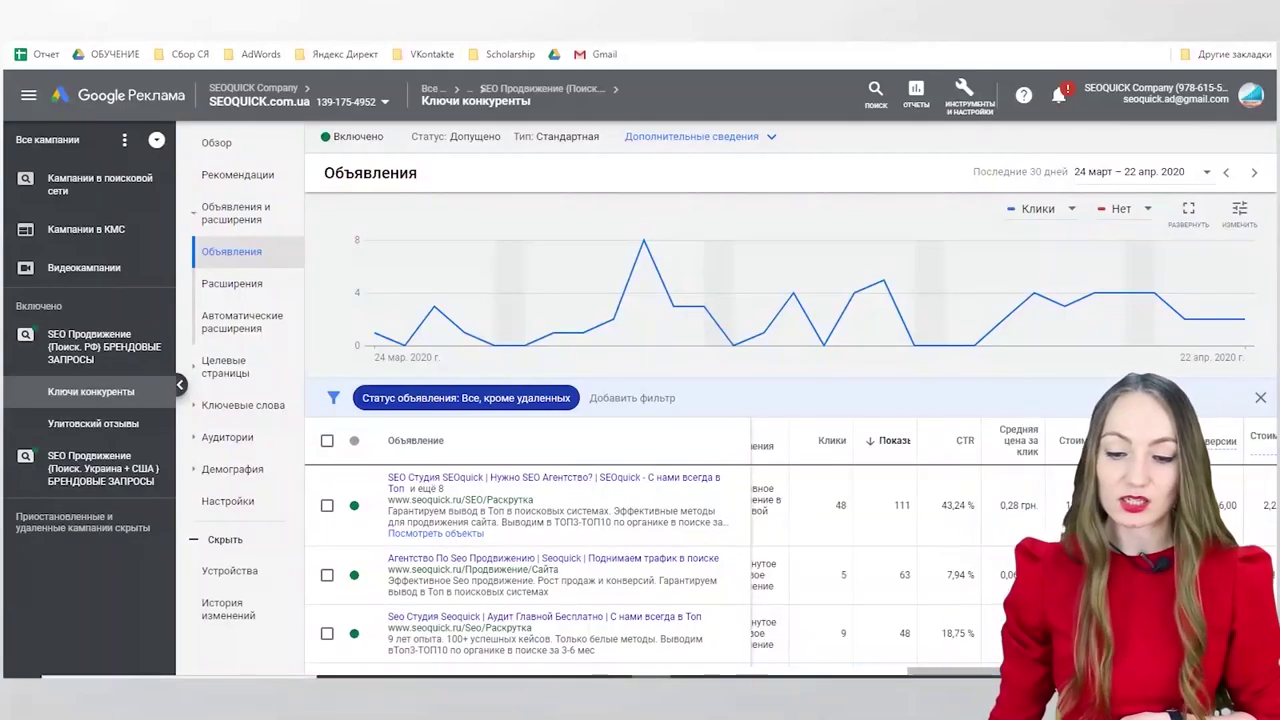
Step: Return to the ad group's "Расширения" and look through the whole list of existing extensions
click(256, 285)
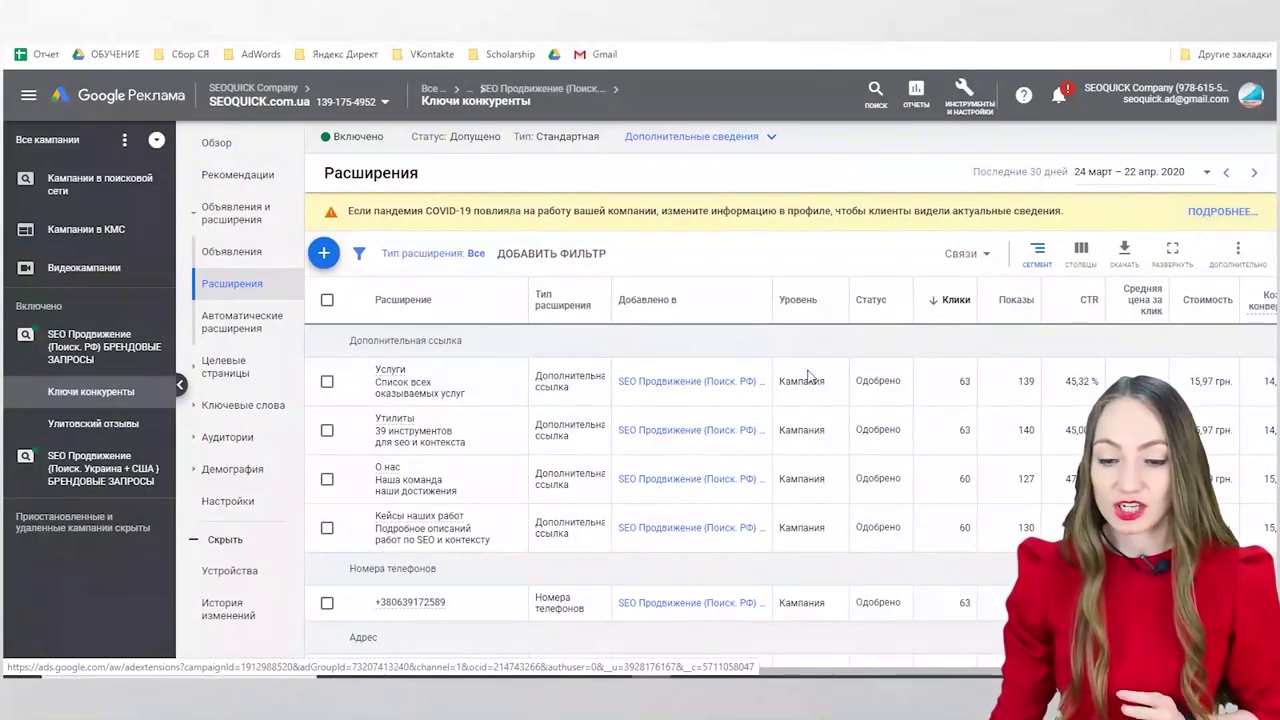
scroll(850, 470, down, 2)
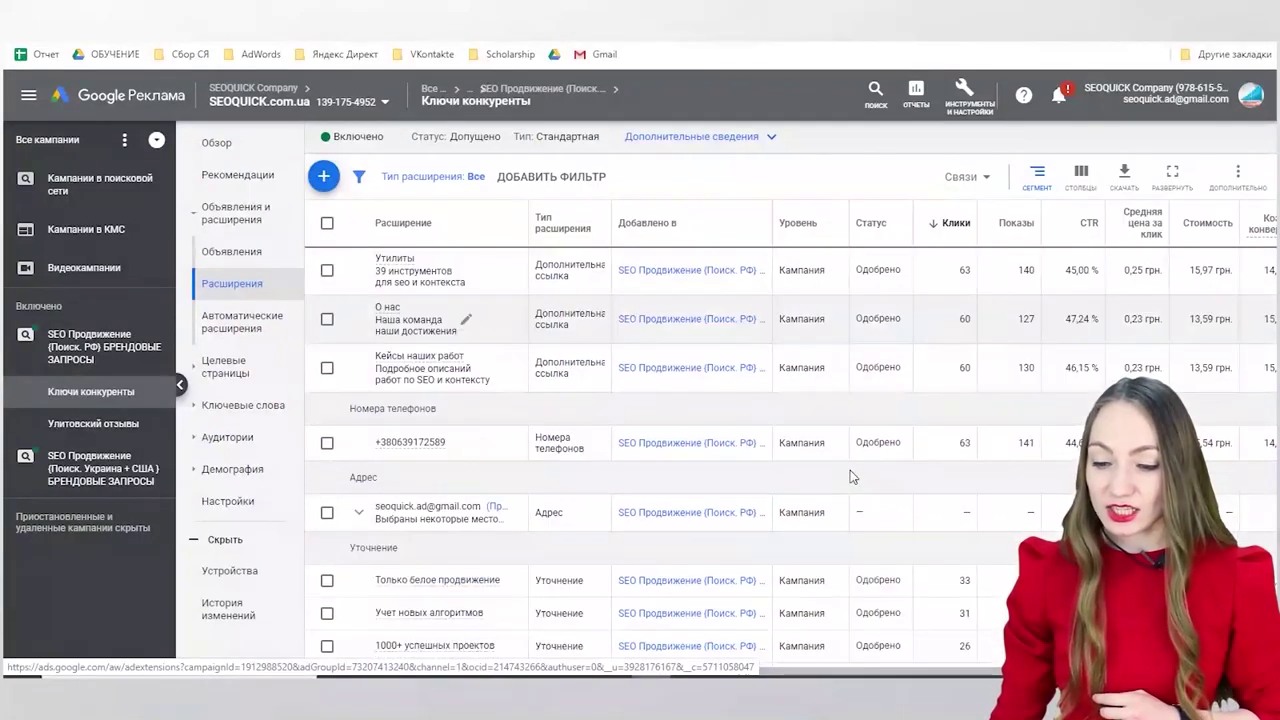
scroll(850, 477, down, 5)
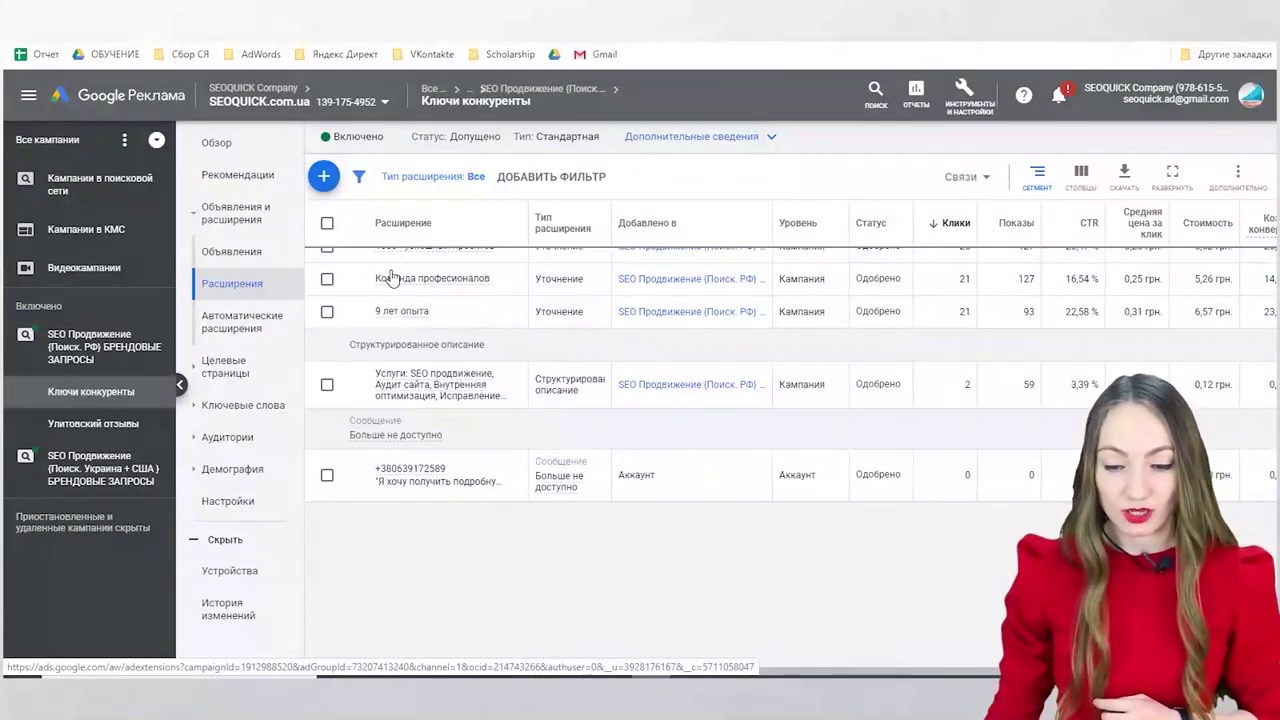
scroll(385, 275, up, 8)
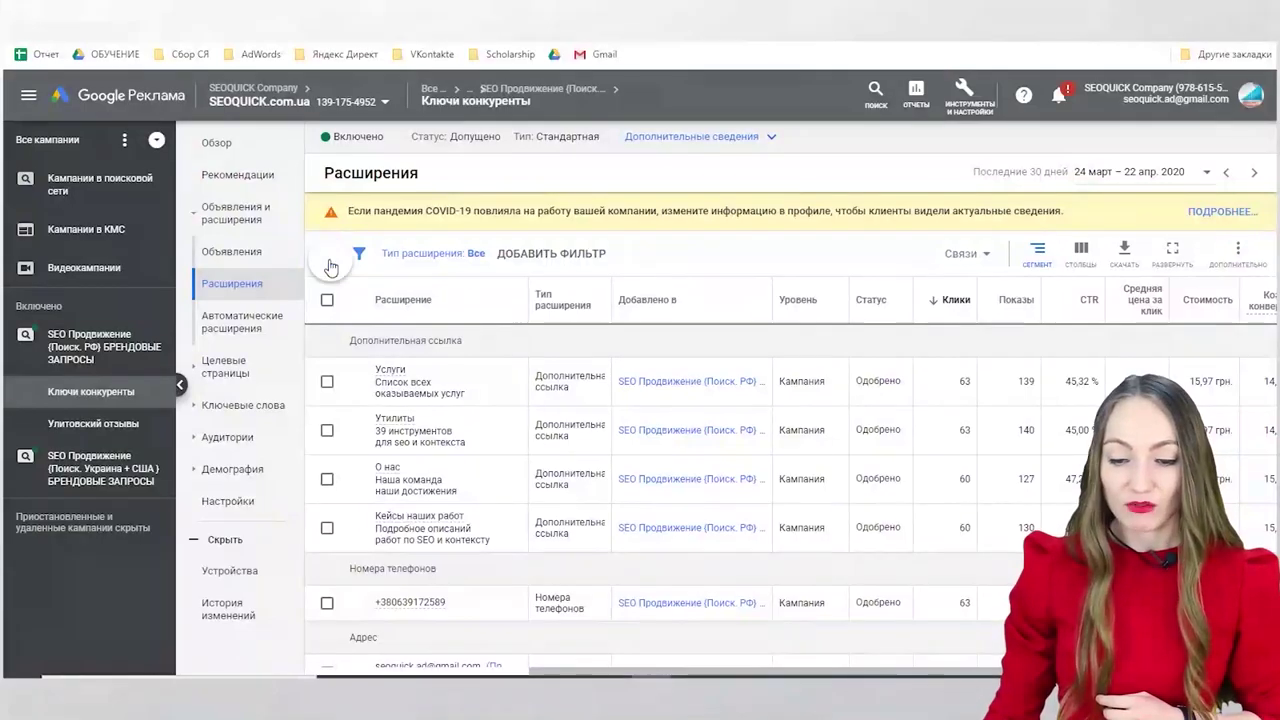
Step: Start a new "Форма для потенциальных клиентов" extension and accept its terms of use
click(430, 253)
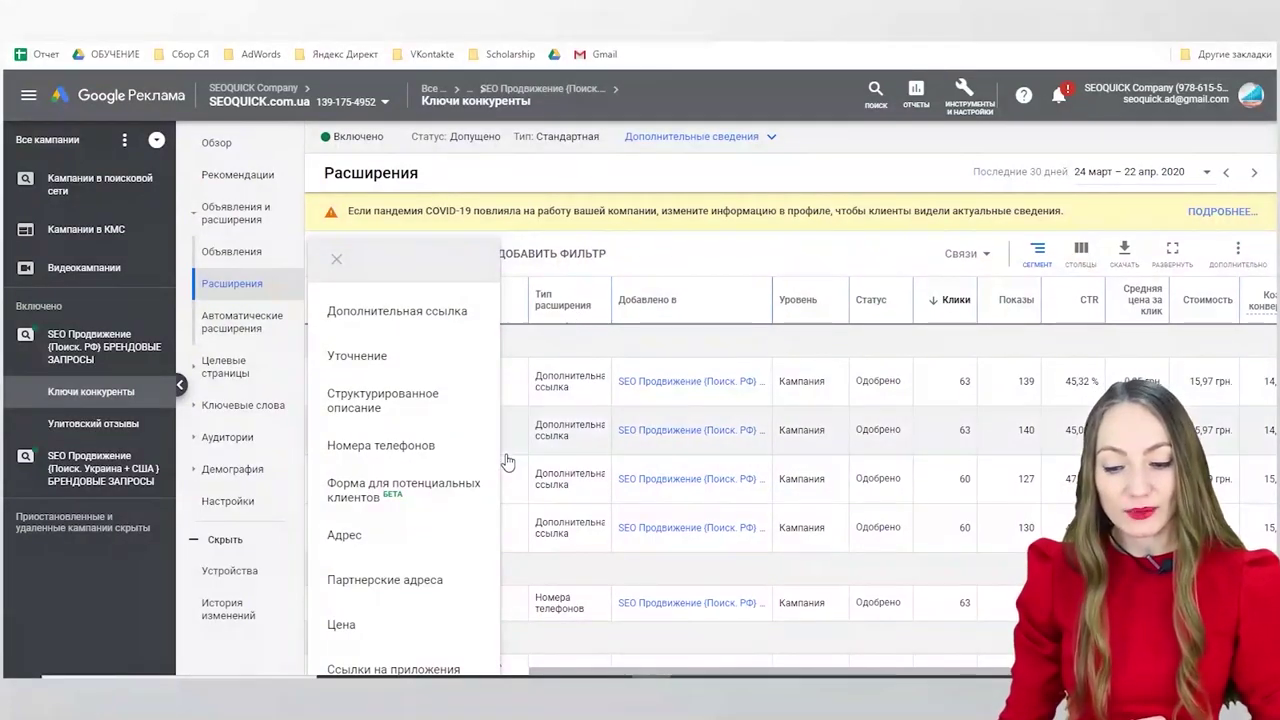
scroll(500, 464, down, 1)
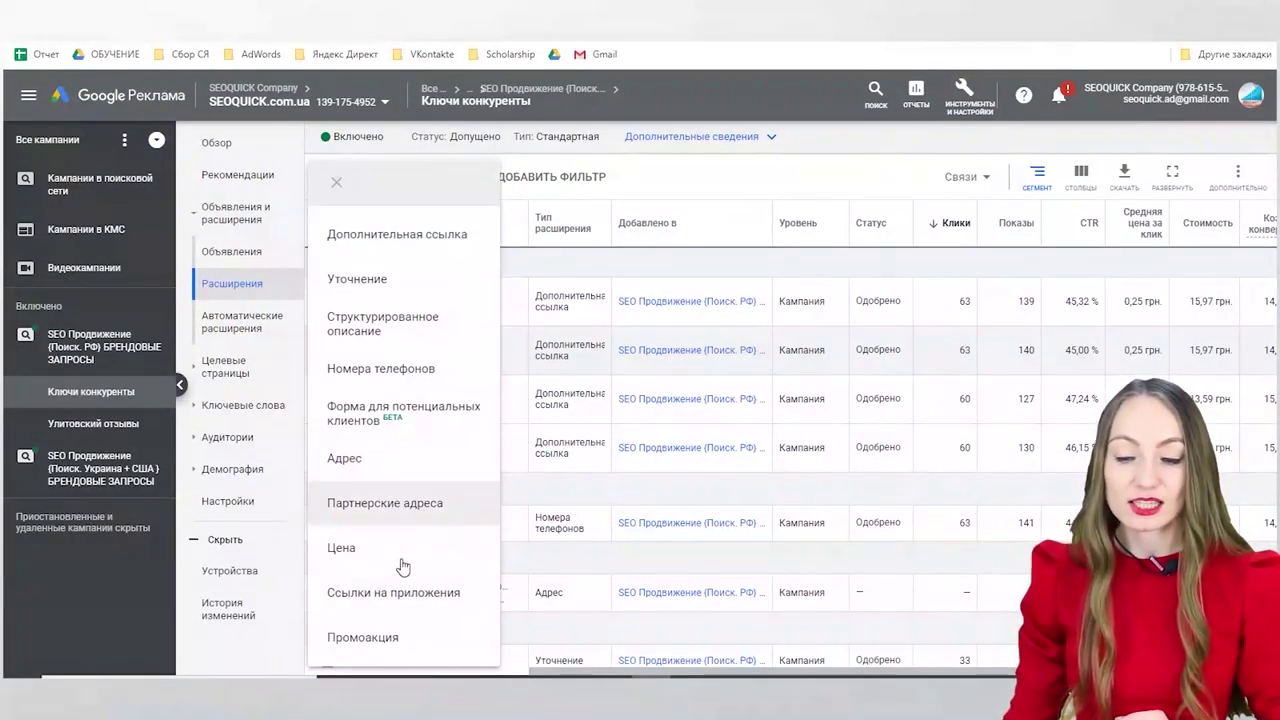
click(427, 416)
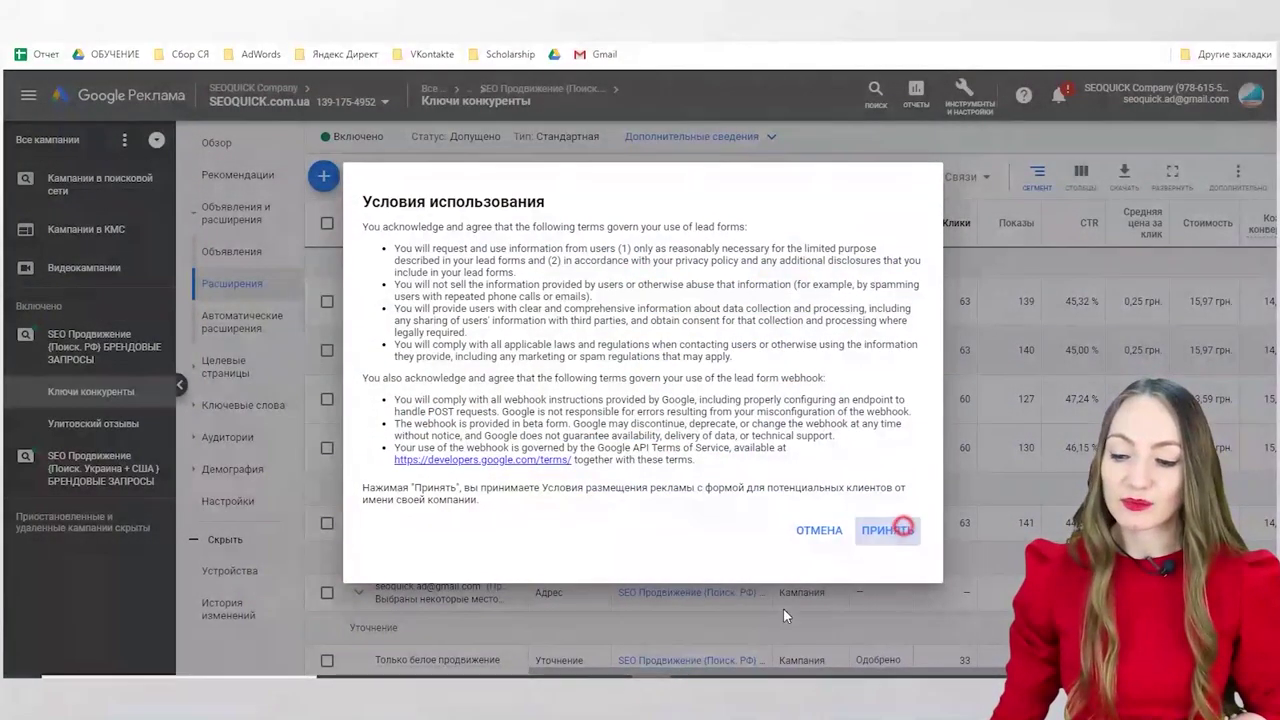
click(887, 530)
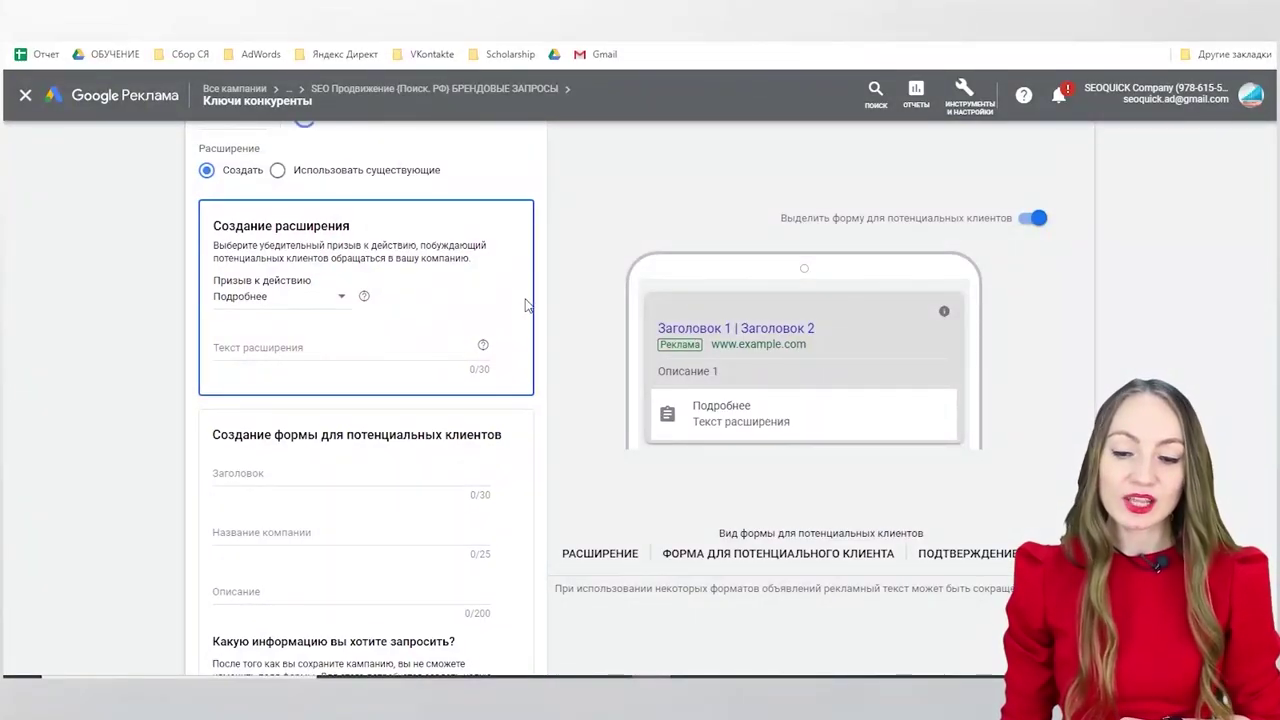
Step: Look through the blank lead form's sections, from the extension text to the message displayed after submission
scroll(527, 305, up, 1)
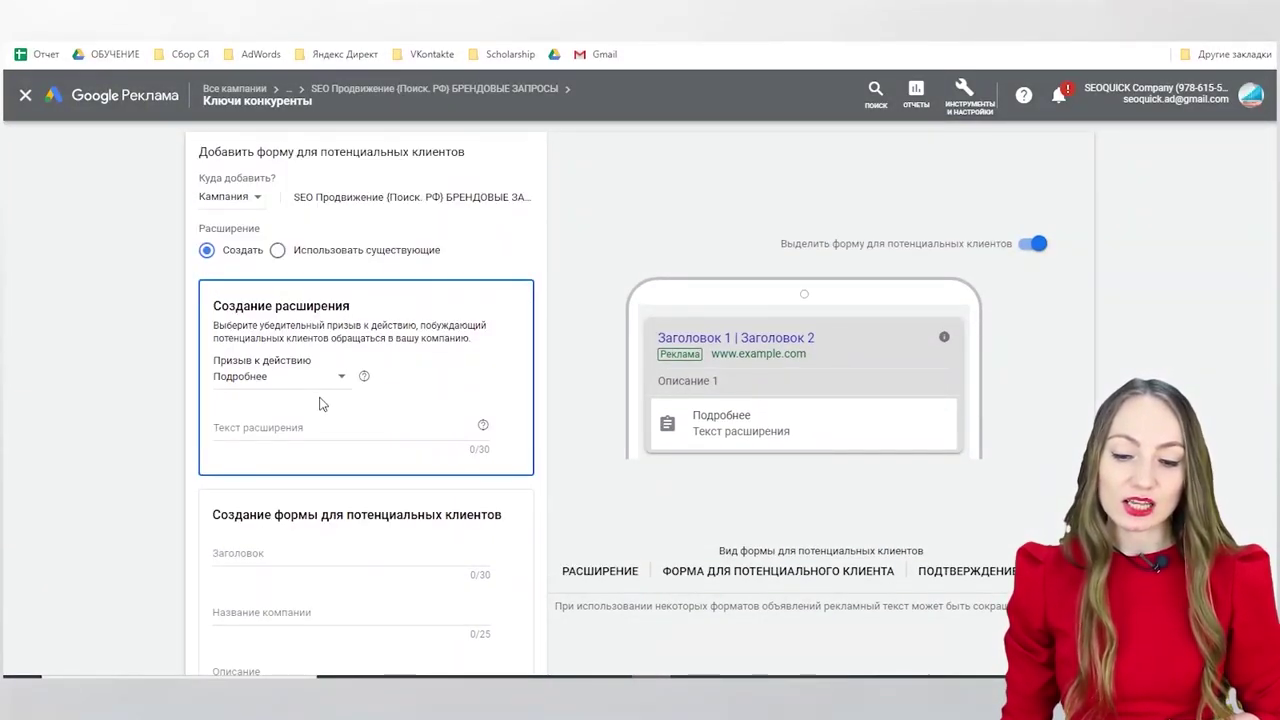
scroll(322, 403, down, 2)
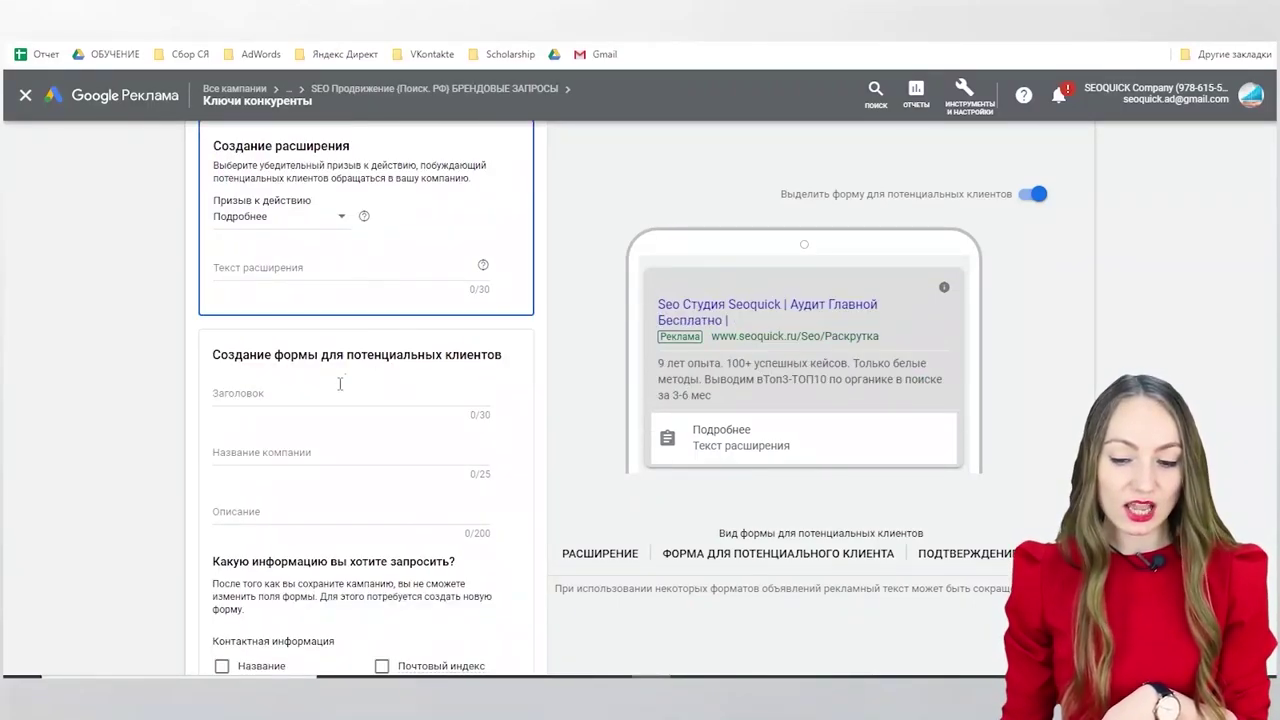
scroll(338, 388, down, 2)
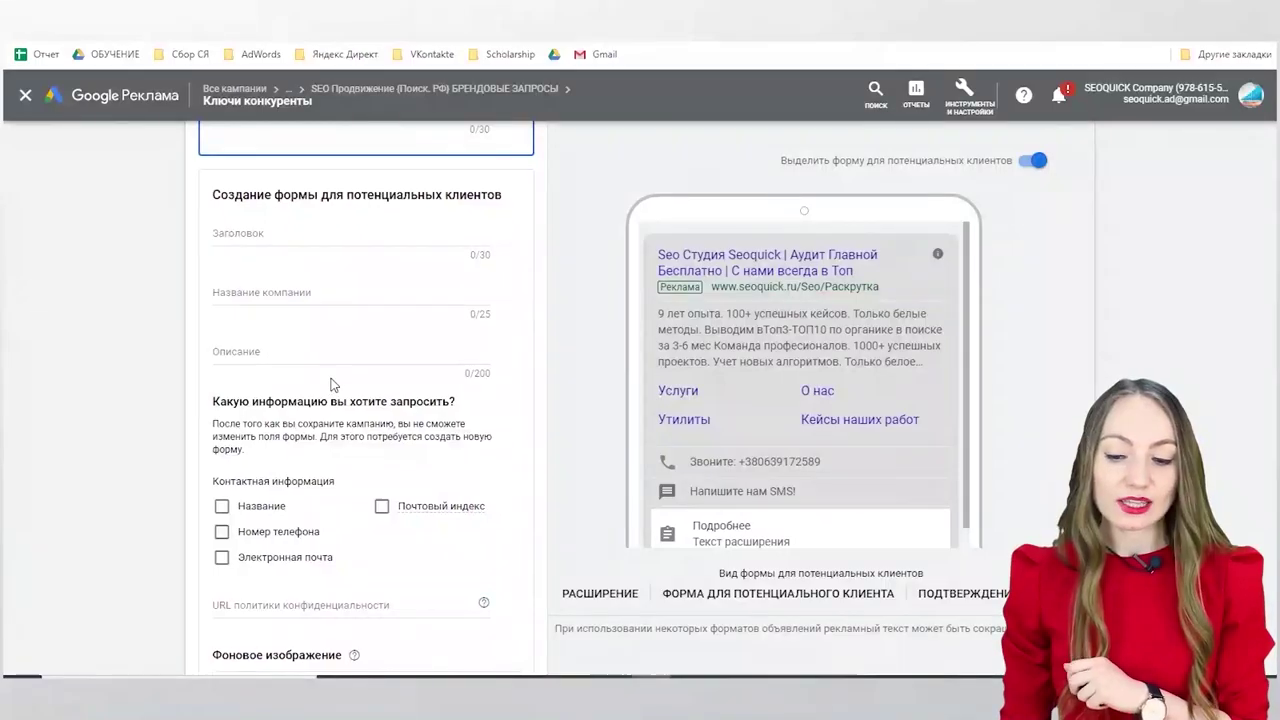
scroll(336, 388, down, 3)
scroll(335, 400, down, 4)
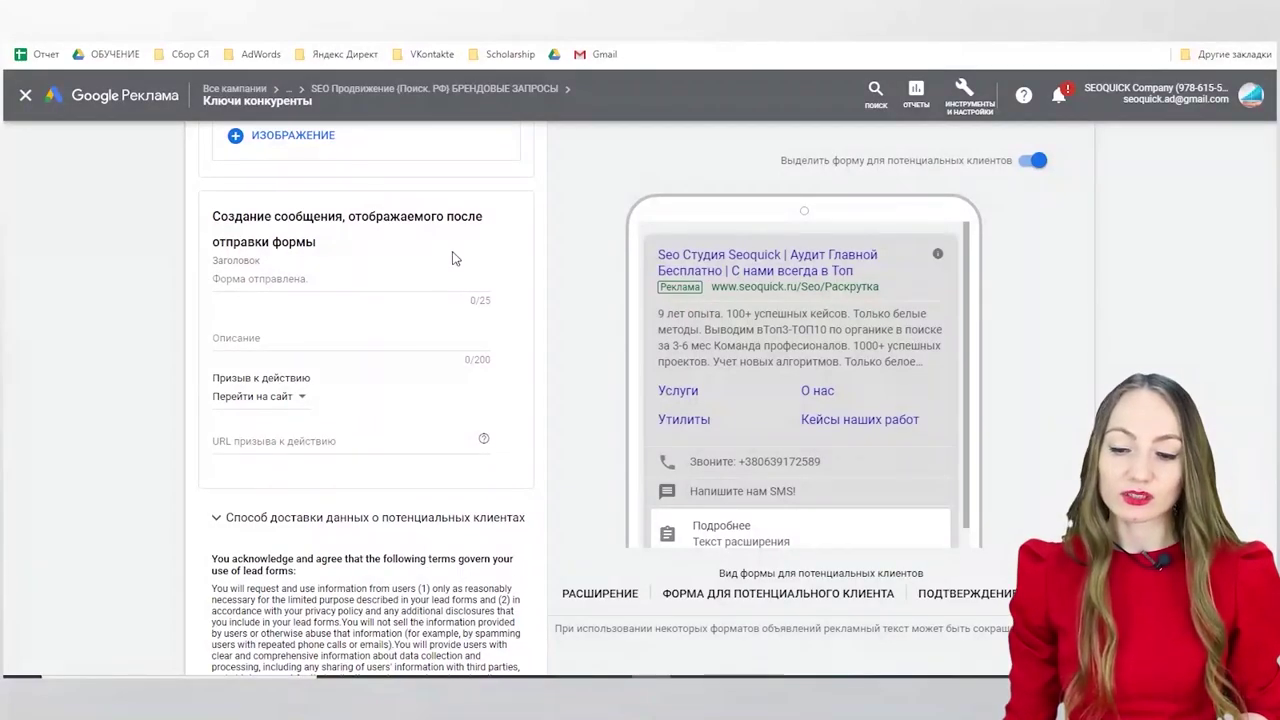
Step: Review the call-to-action options in "Создание расширения" and choose "Узнать цену"
scroll(451, 257, up, 8)
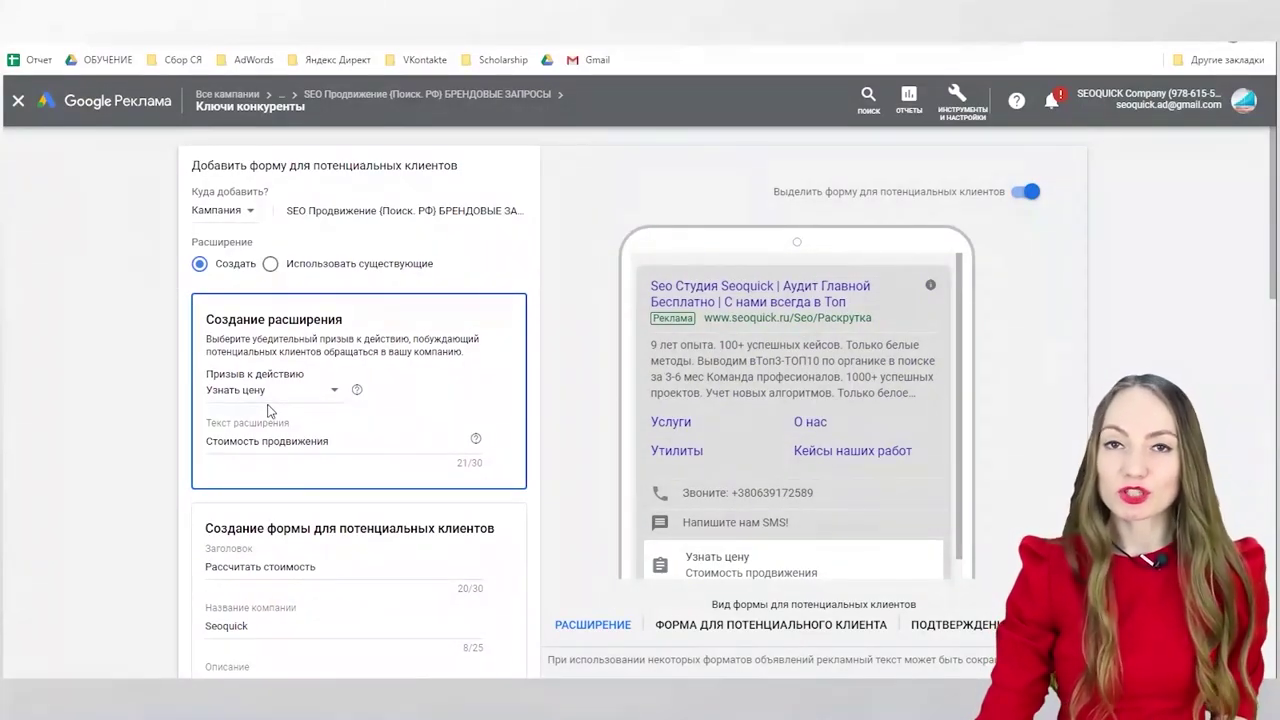
click(301, 398)
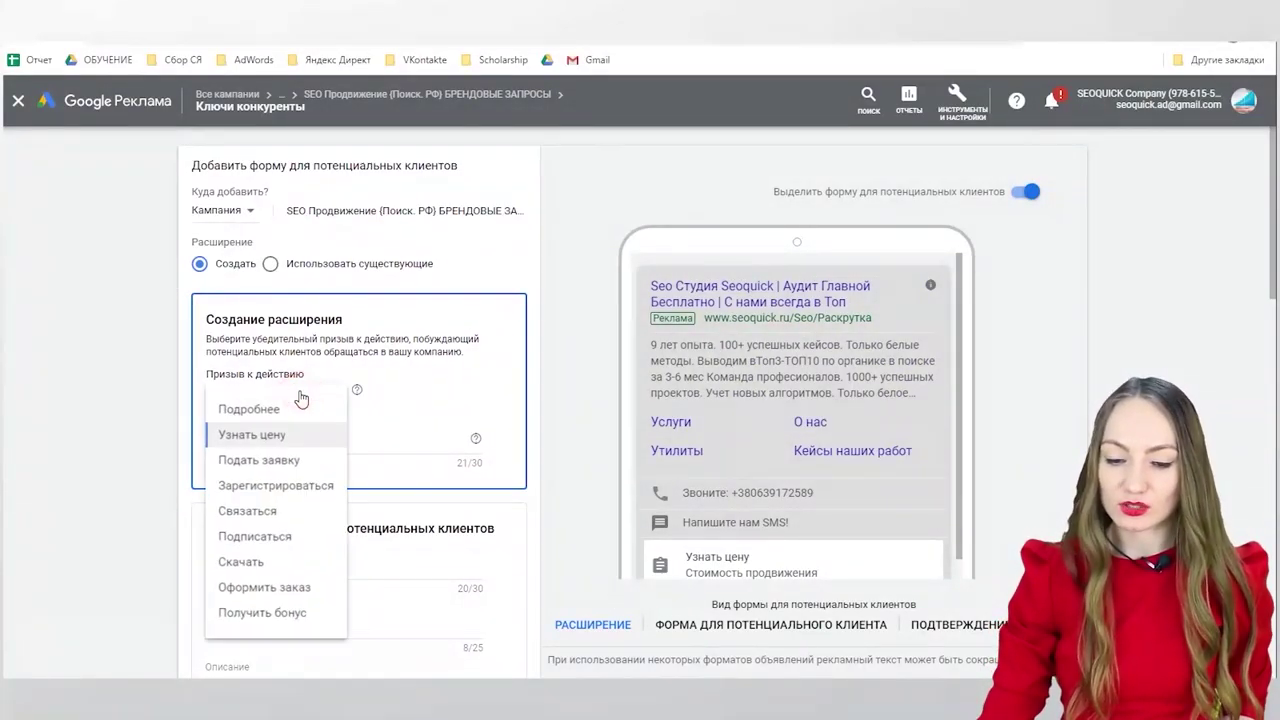
click(294, 435)
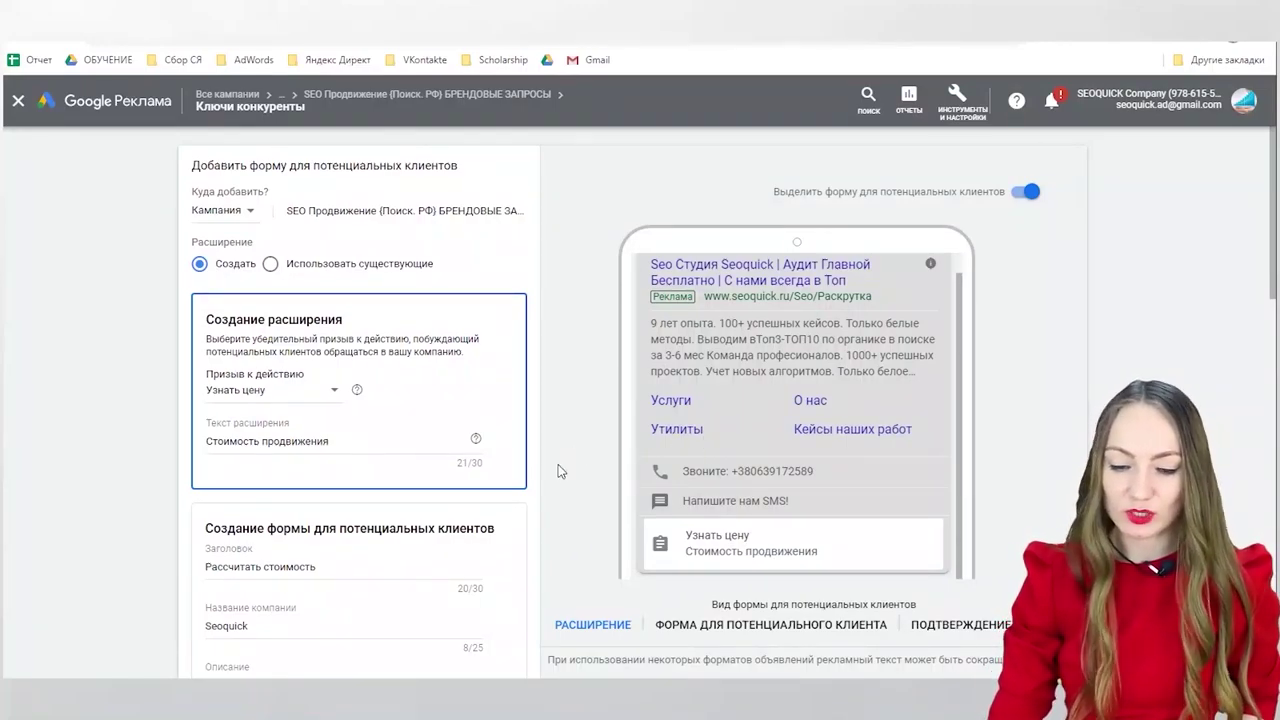
Step: Preview the lead form and examine its heading, company name, description, requested contact information, privacy policy URL and background image
scroll(291, 552, down, 2)
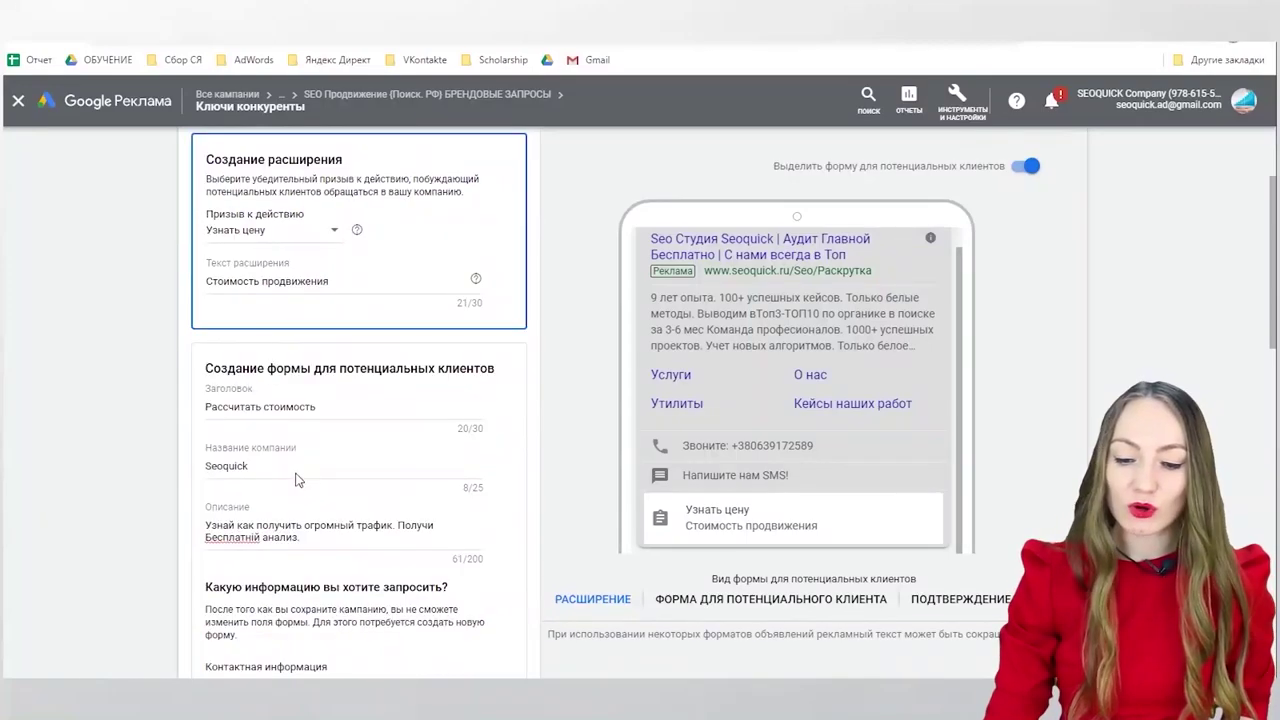
click(351, 411)
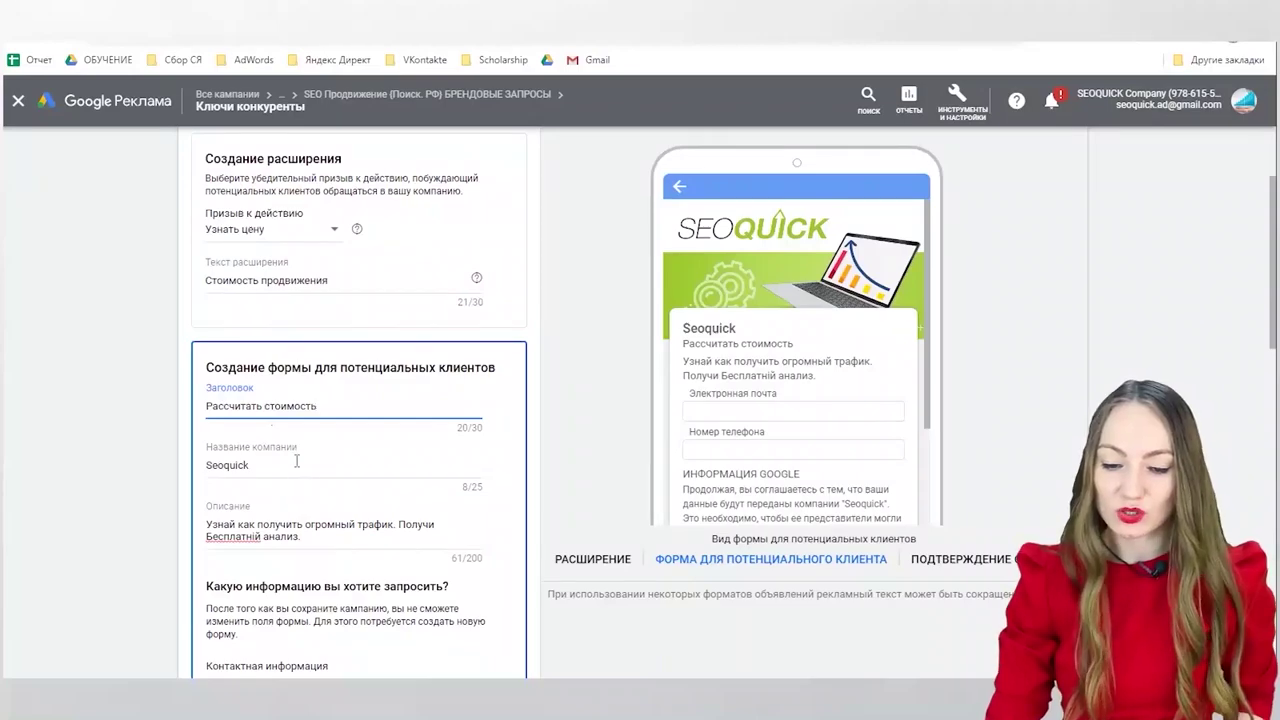
scroll(296, 461, down, 1)
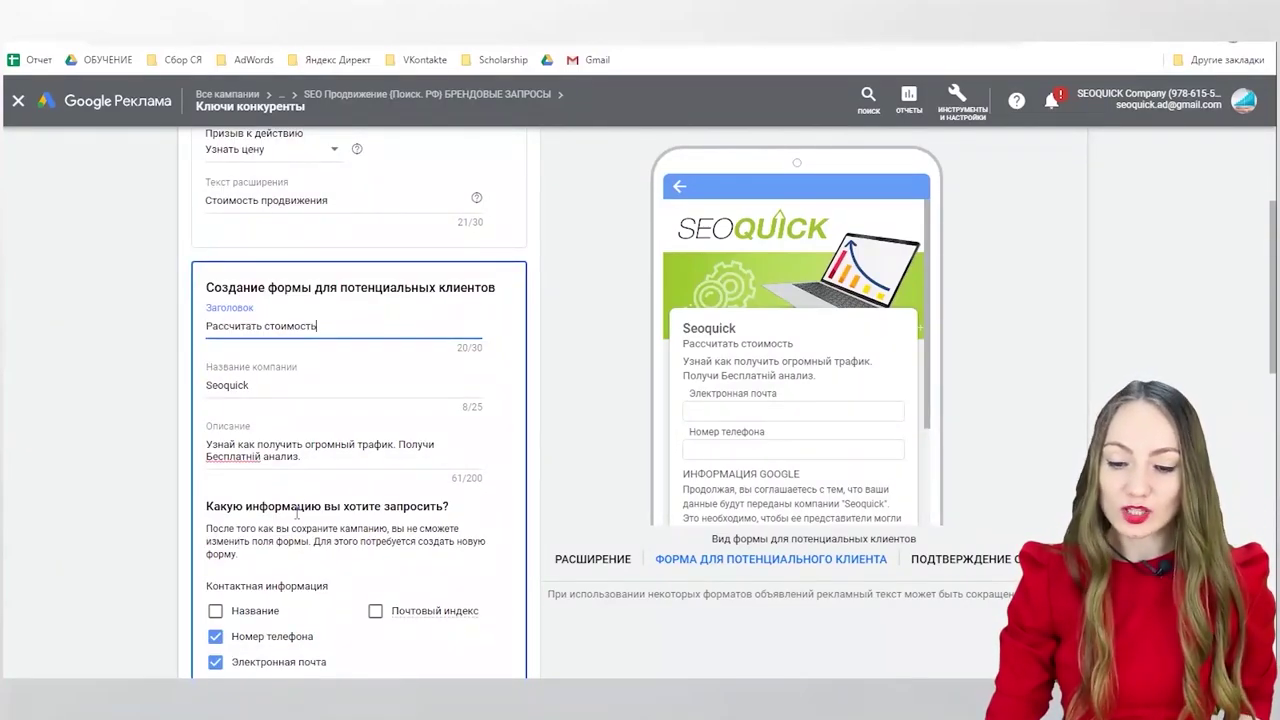
scroll(297, 512, down, 1)
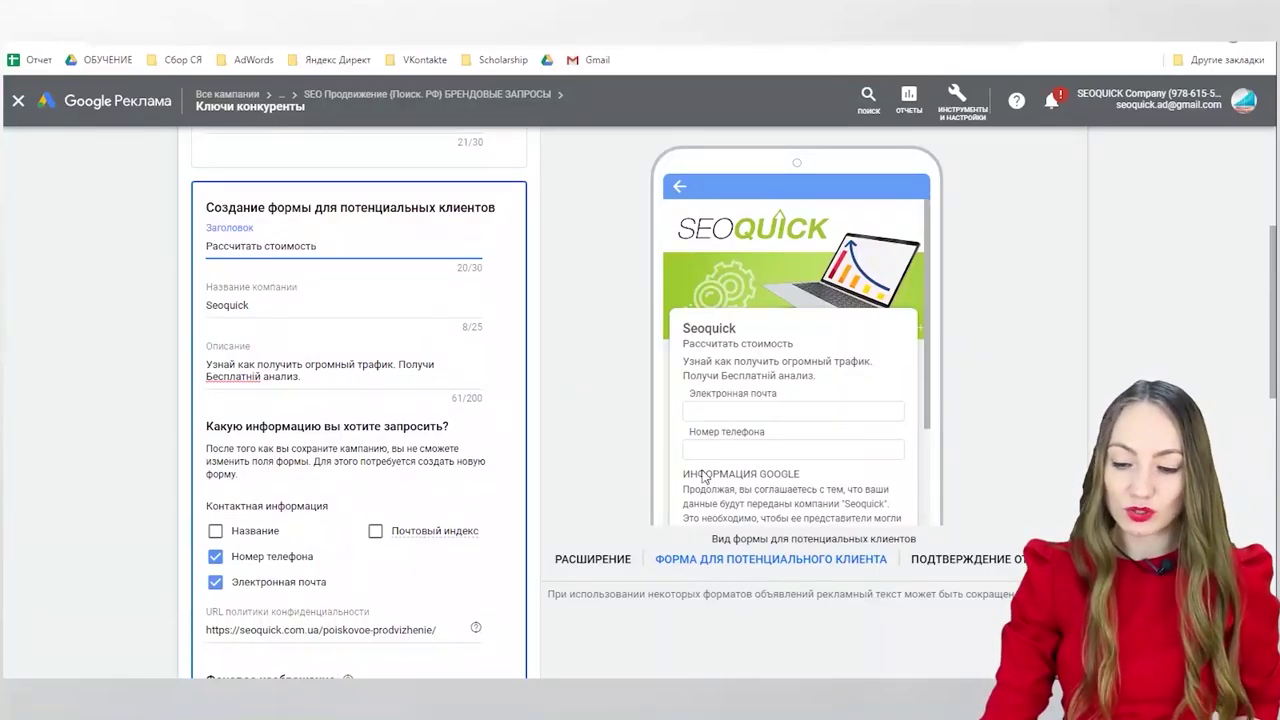
scroll(357, 558, down, 2)
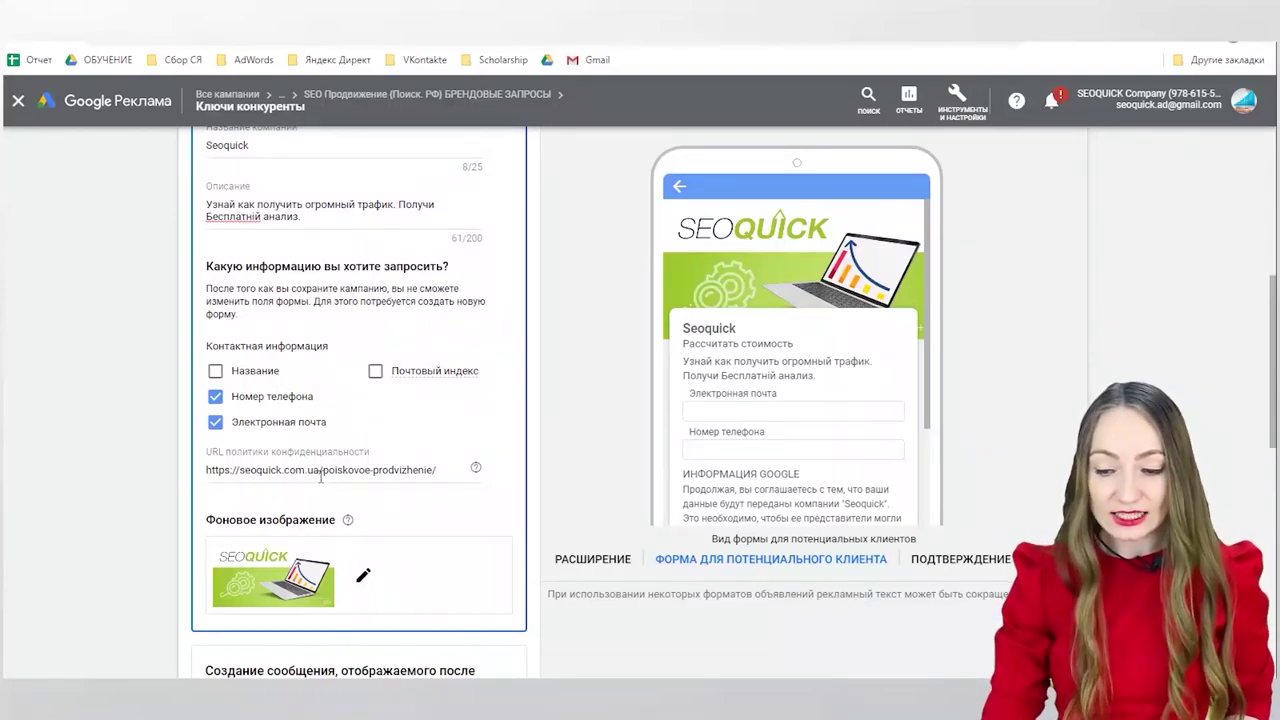
scroll(334, 524, down, 1)
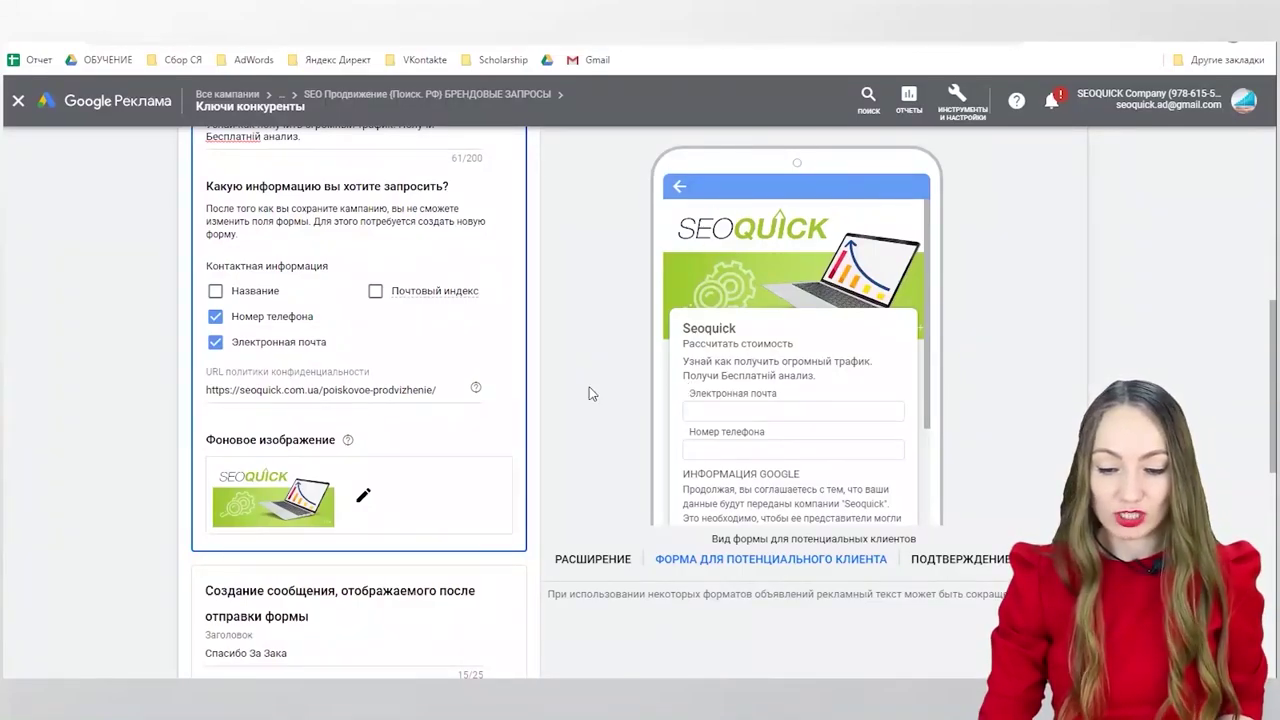
scroll(424, 572, down, 2)
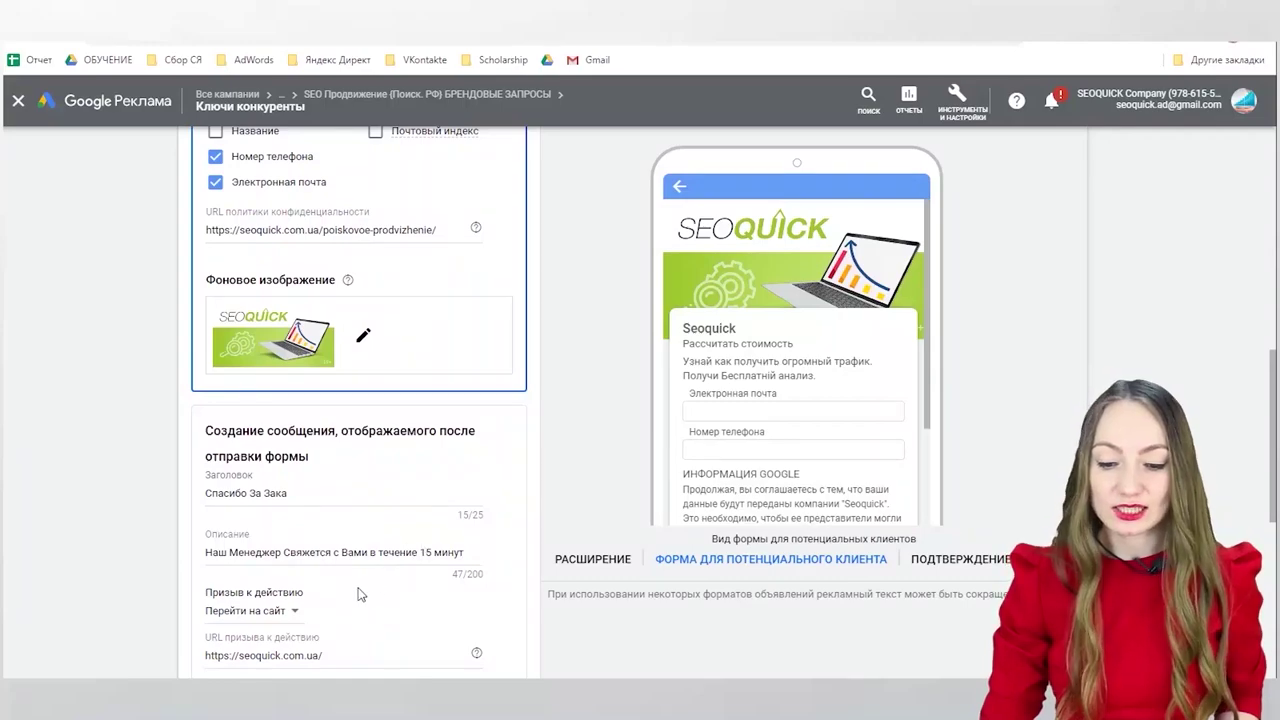
Step: Shorten the heading of the message displayed after form submission to "Спасибо"
click(357, 493)
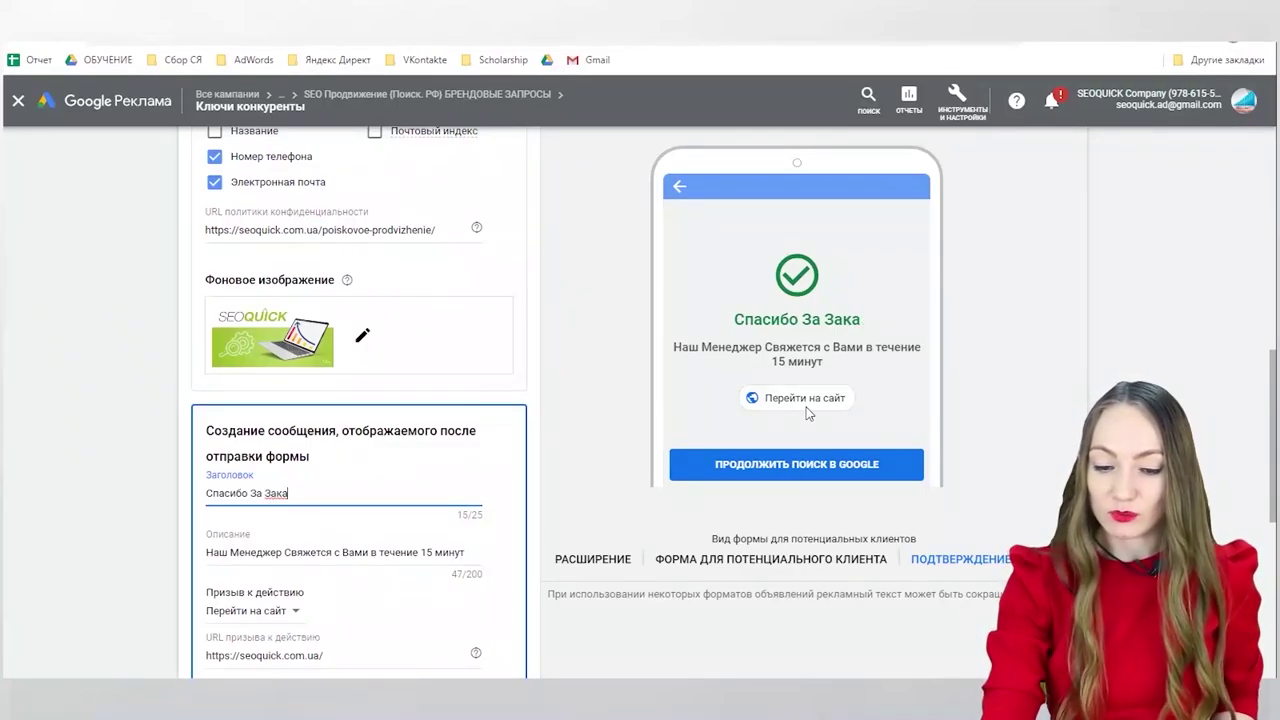
key(BackSpace)
key(BackSpace)
key(BackSpace)
key(BackSpace)
key(BackSpace)
key(BackSpace)
key(BackSpace)
key(BackSpace)
key(BackSpace)
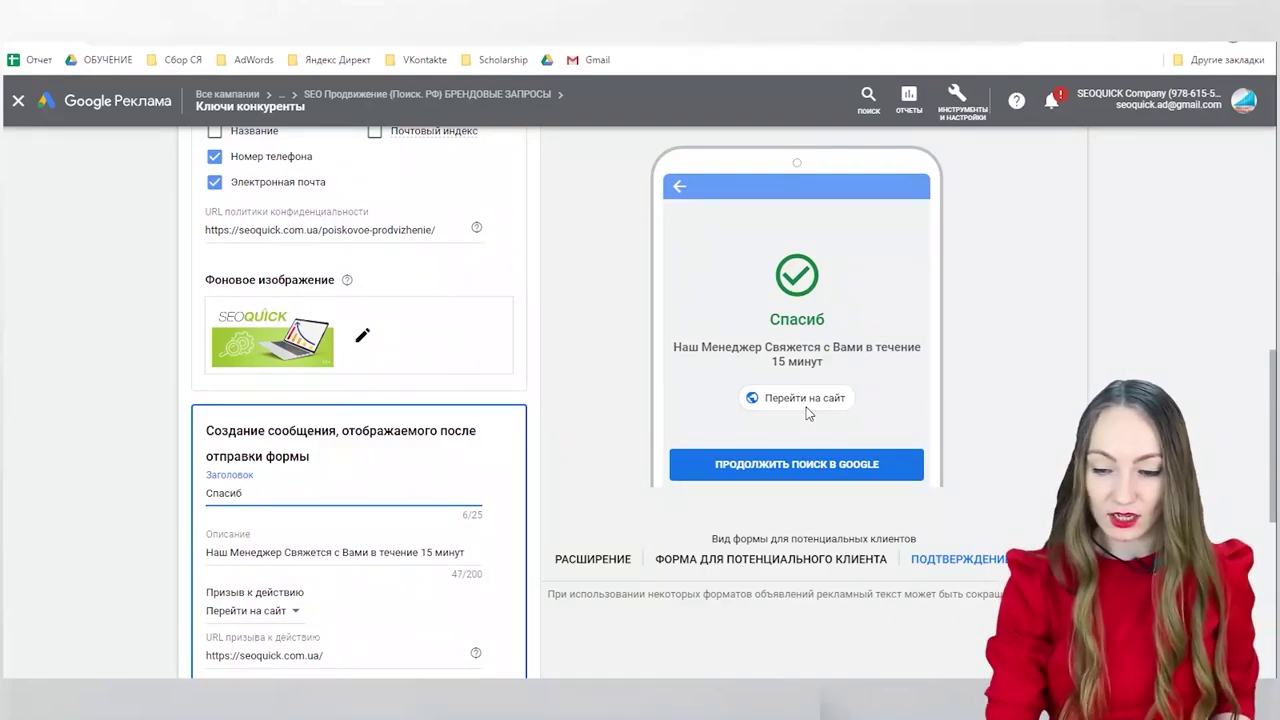
text(о)
Step: Review the post-submission message's description, call-to-action options and URL, and expand "Способ доставки данных о потенциальных клиентах"
click(356, 552)
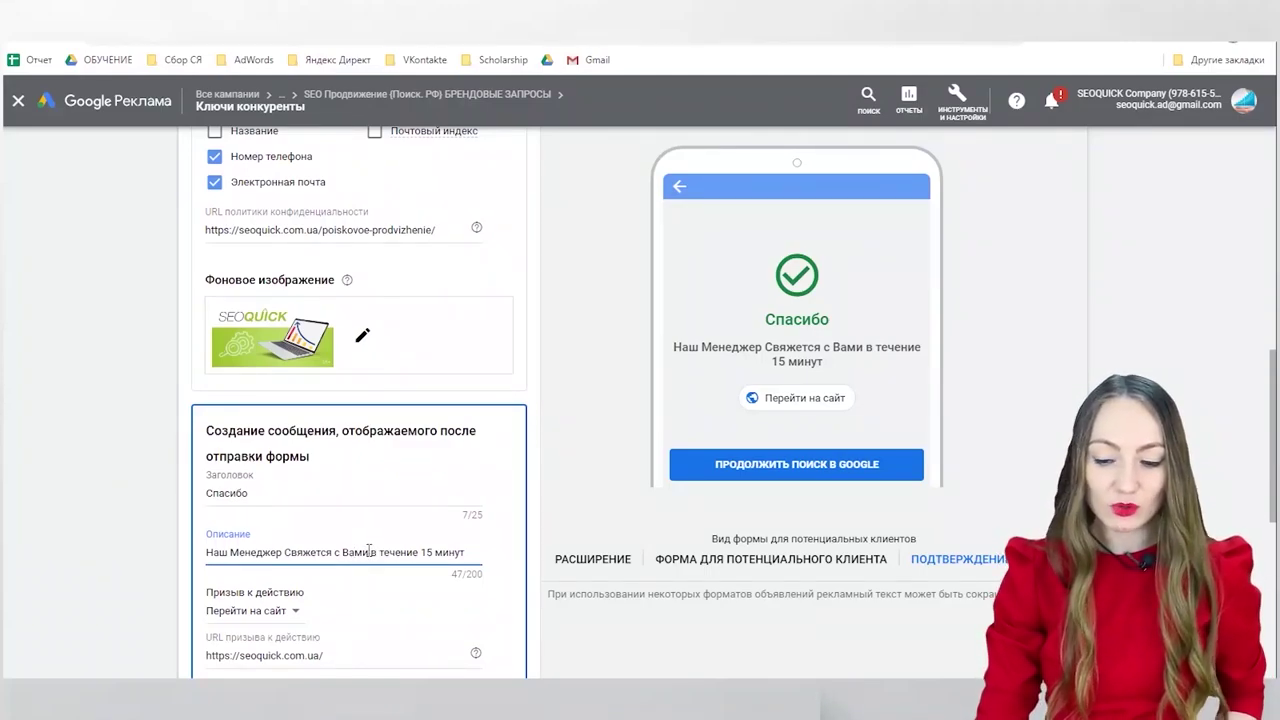
scroll(369, 551, down, 2)
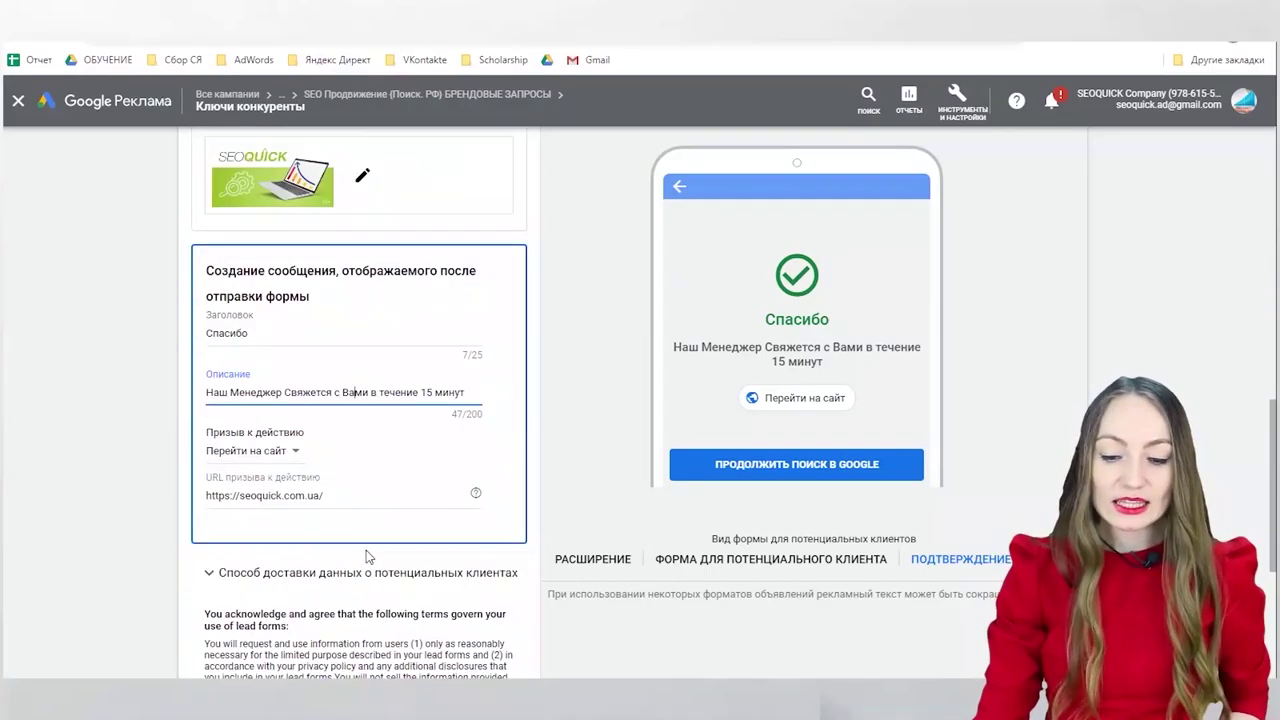
click(282, 455)
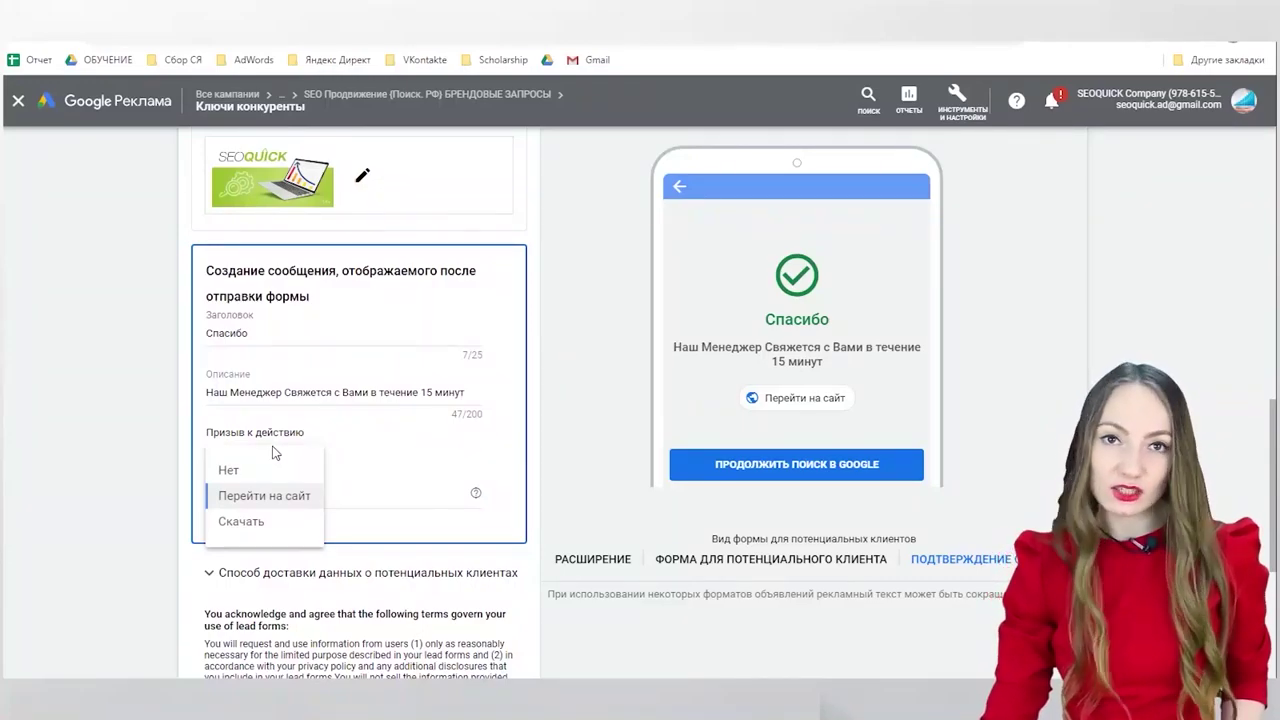
click(395, 466)
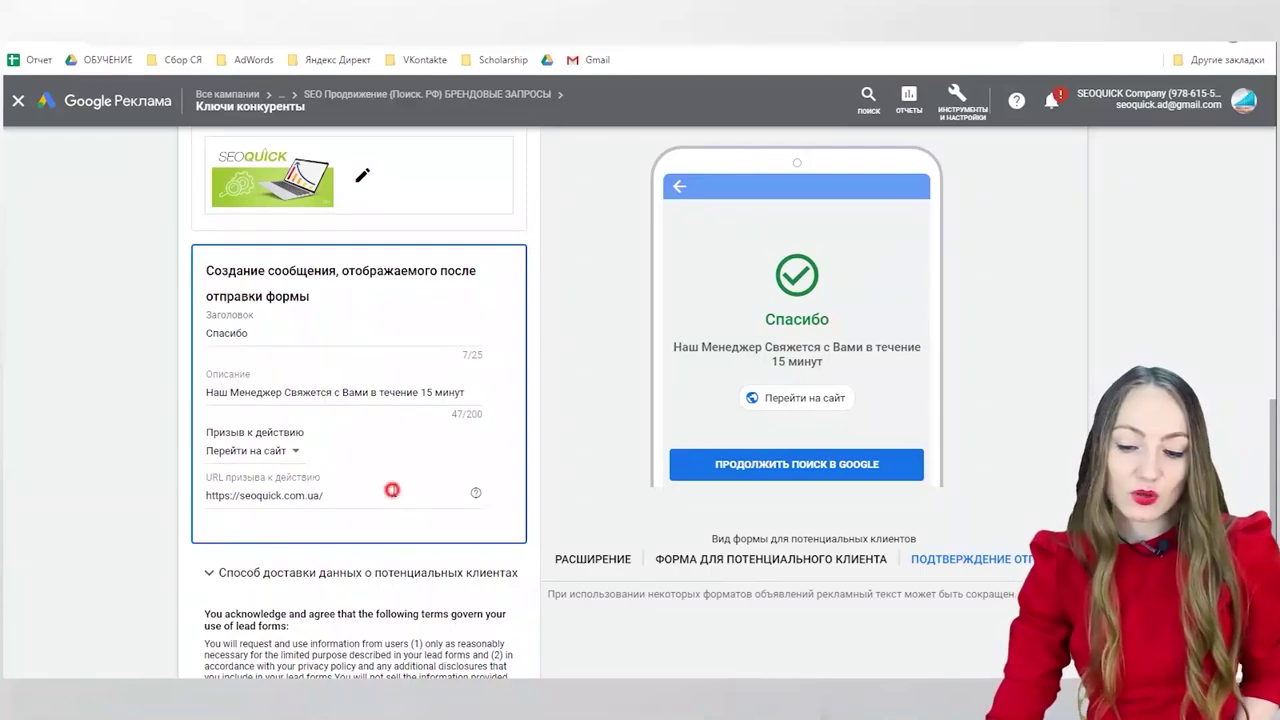
click(393, 490)
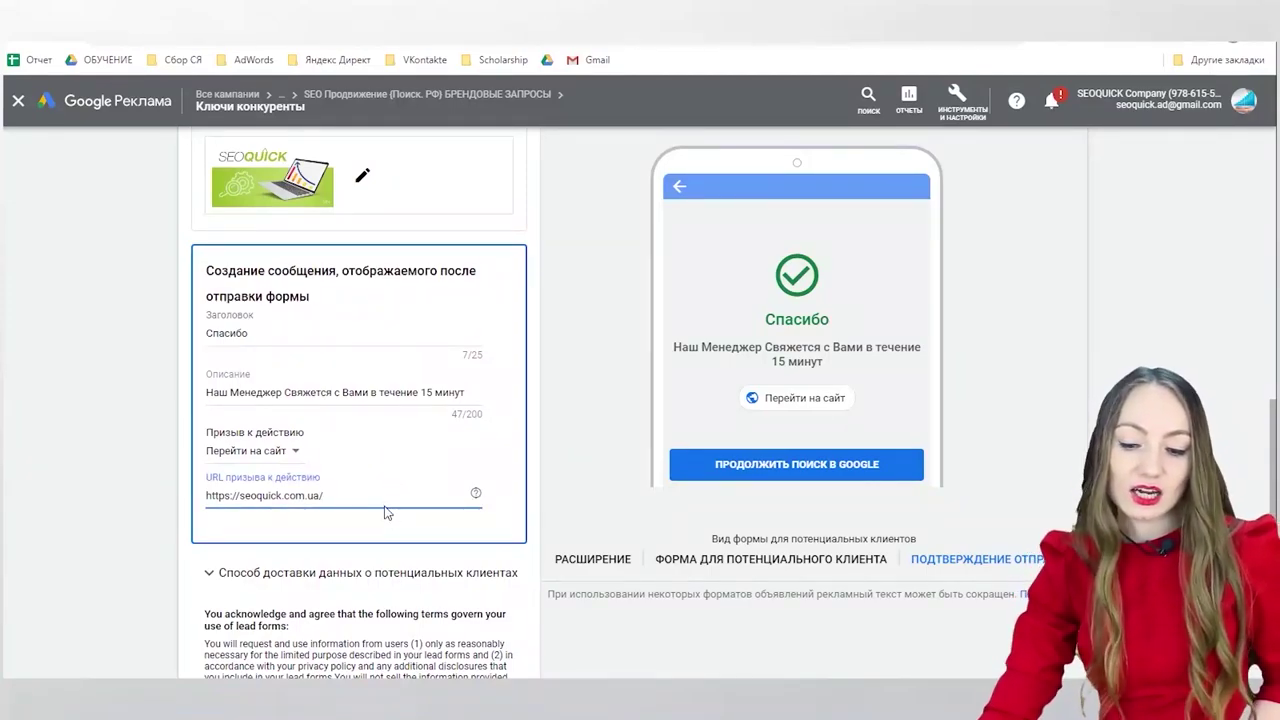
click(389, 576)
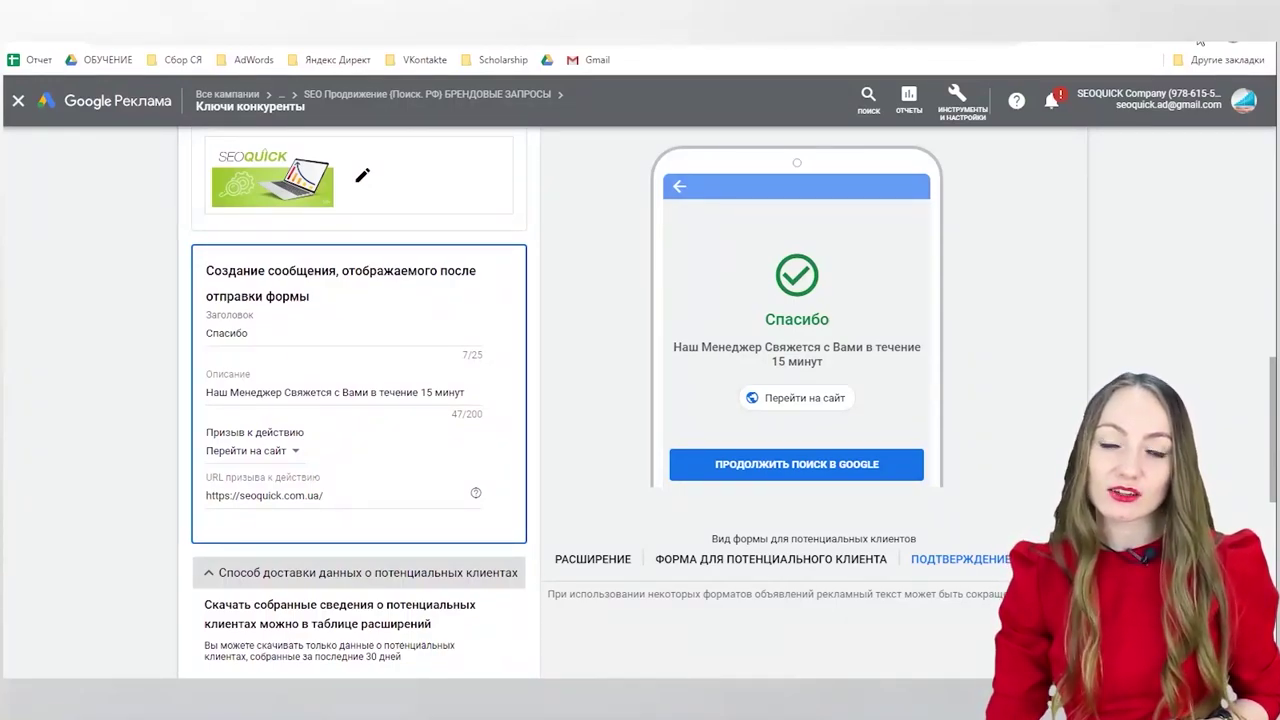
Step: Review the lead form's webhook settings and terms, close the form, and look through the extension types that can be added
scroll(345, 634, down, 7)
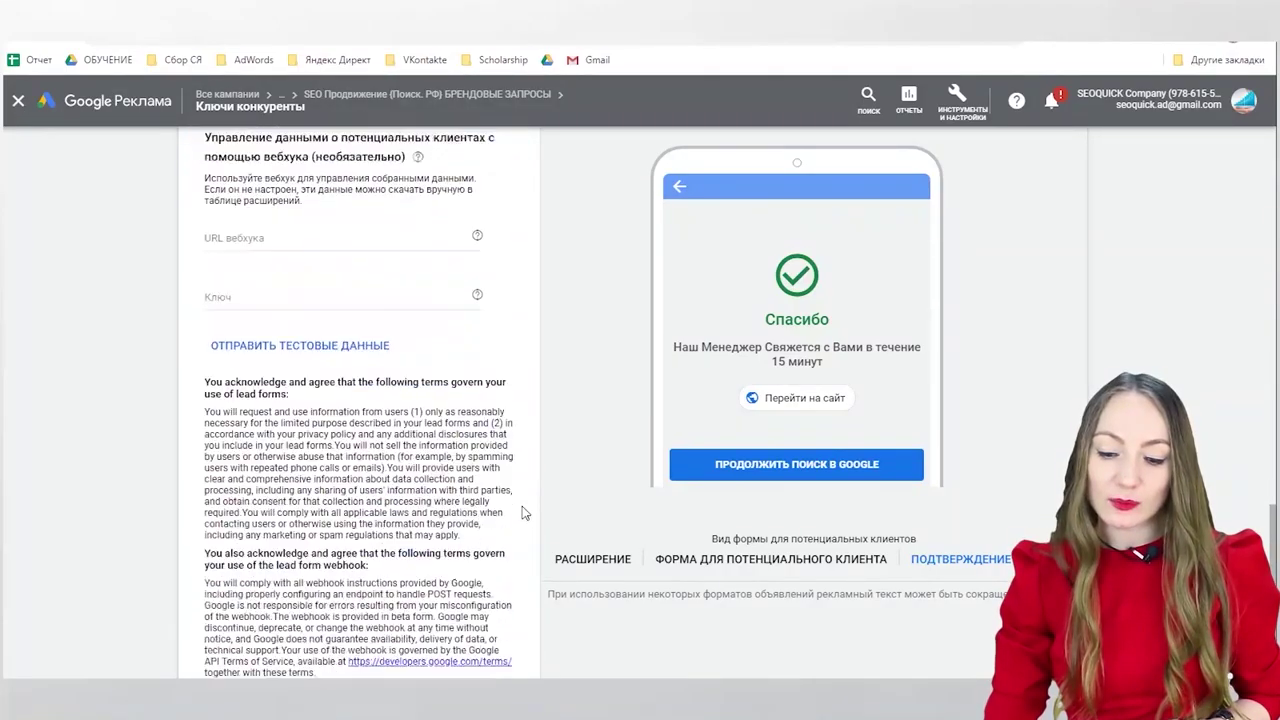
click(297, 610)
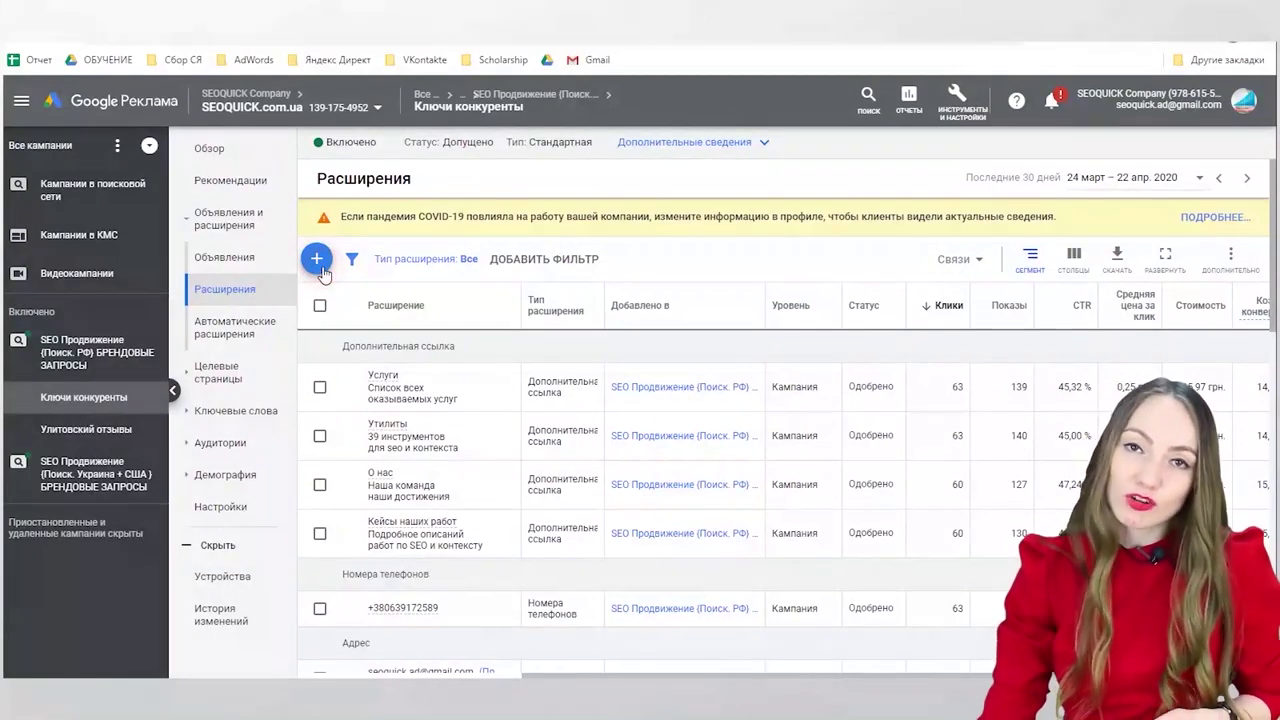
click(318, 262)
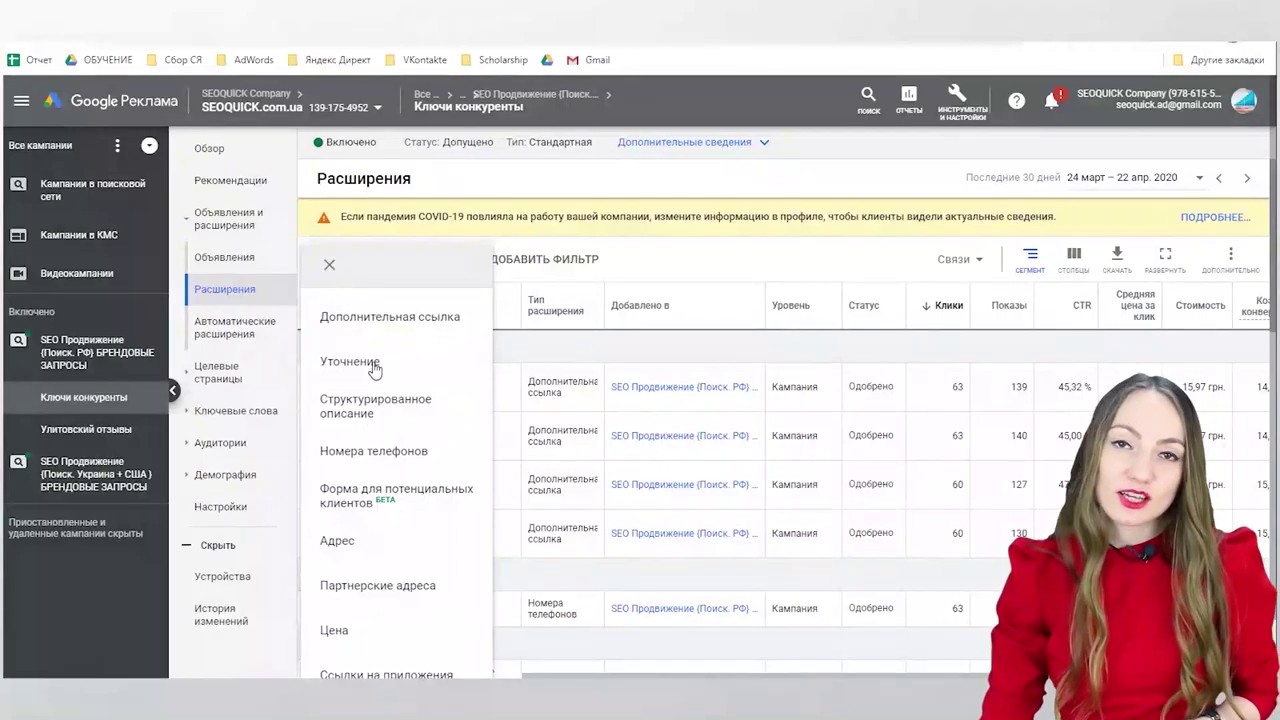
scroll(388, 408, down, 1)
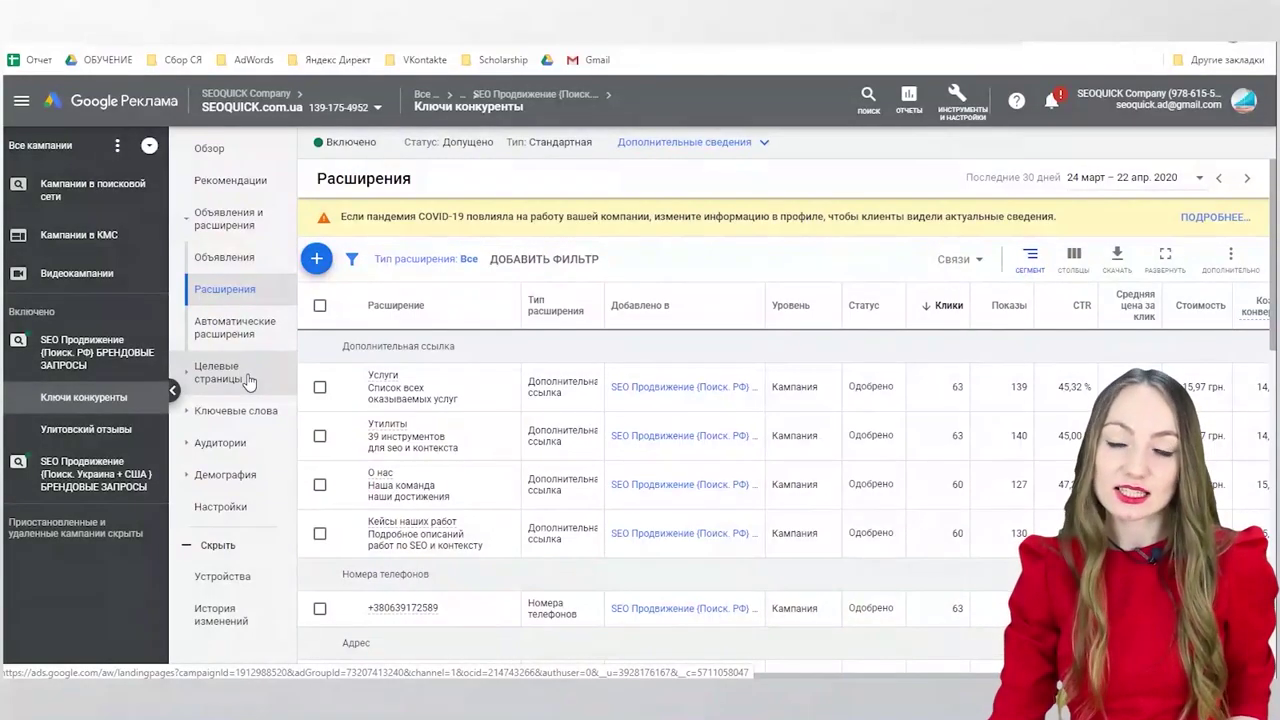
Step: Review the ad group's "Целевые страницы" report and its "Расширенные URL целевых страниц" report
click(226, 374)
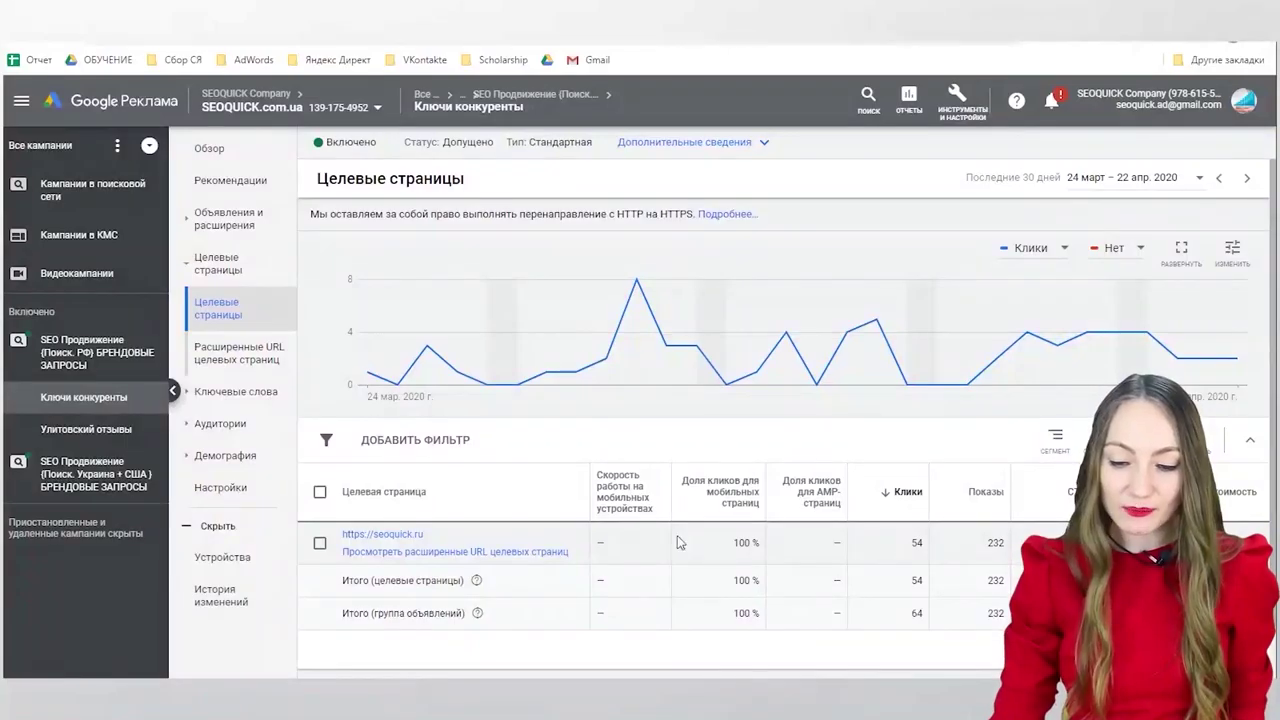
click(264, 358)
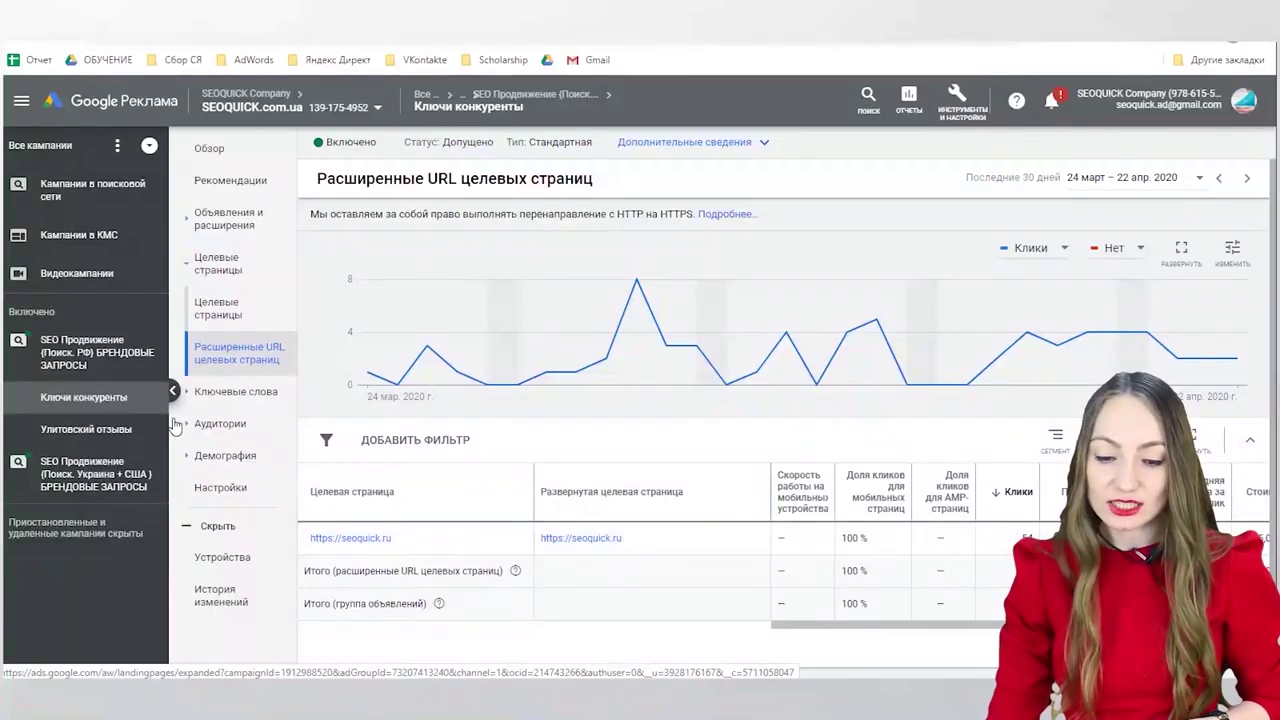
Step: Open "Ключевые слова в поисковой сети" and examine the keyword statuses and performance columns
click(205, 391)
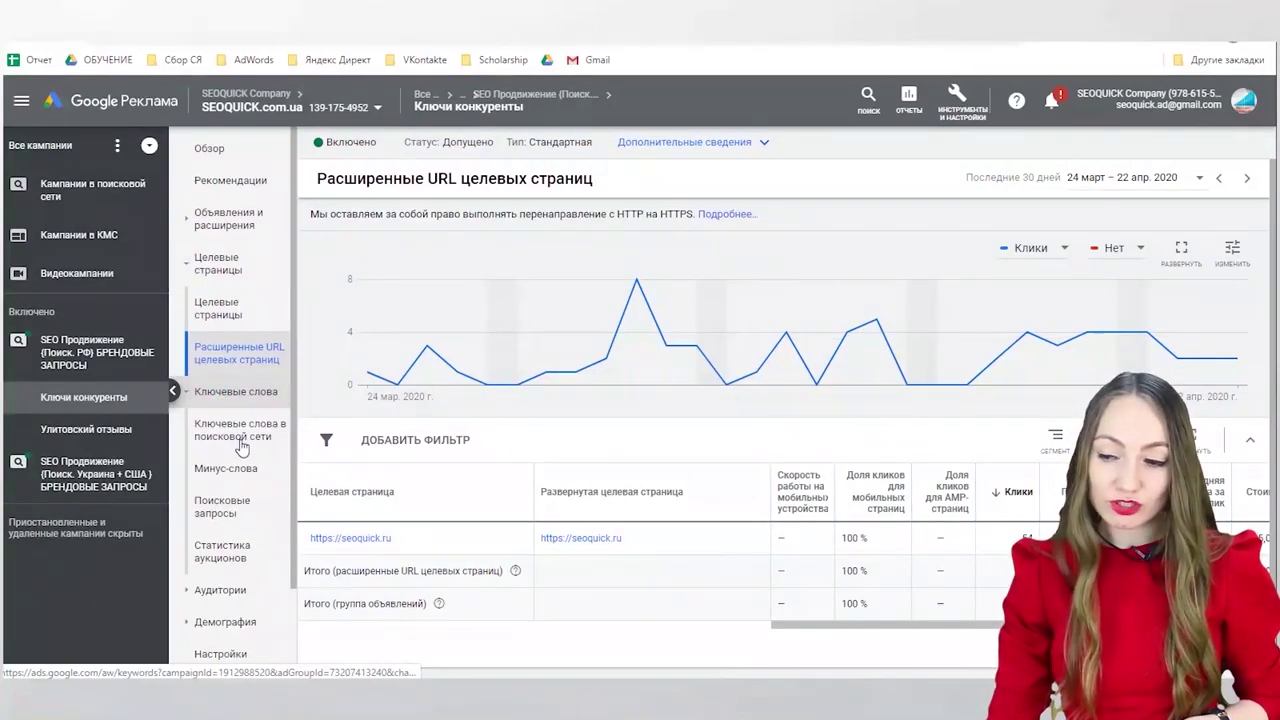
click(241, 447)
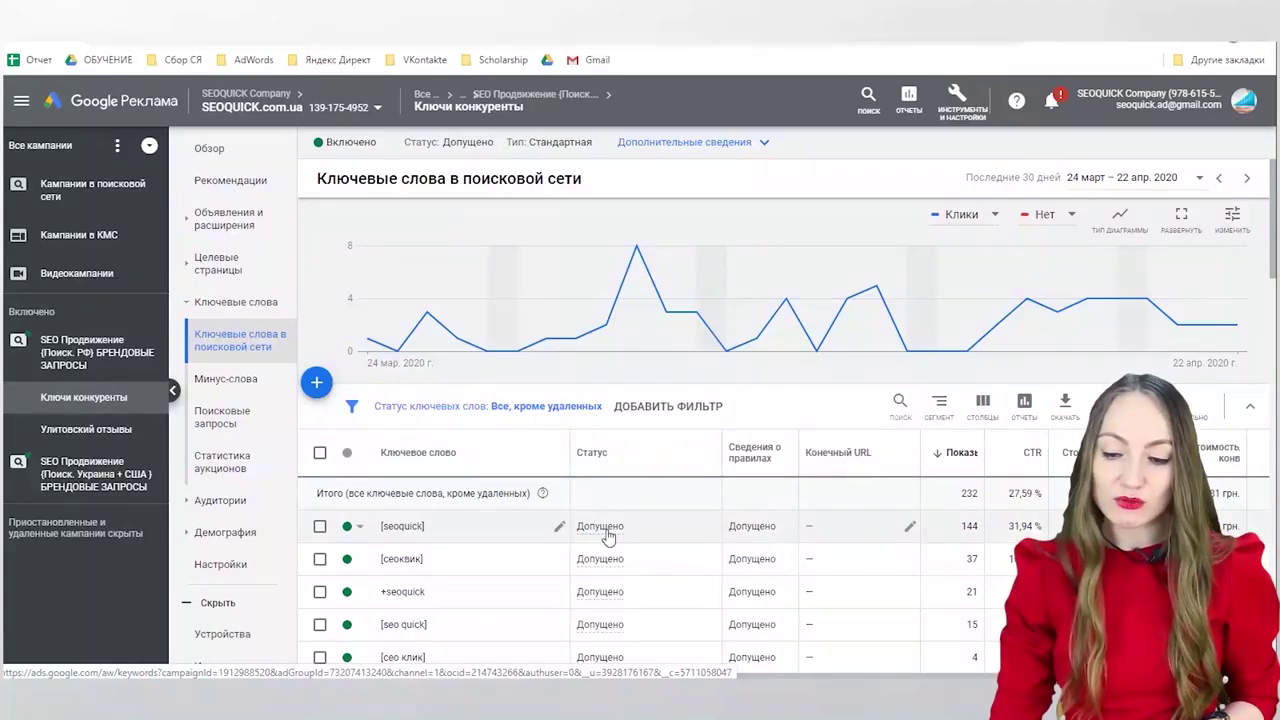
mouse_move(608, 535)
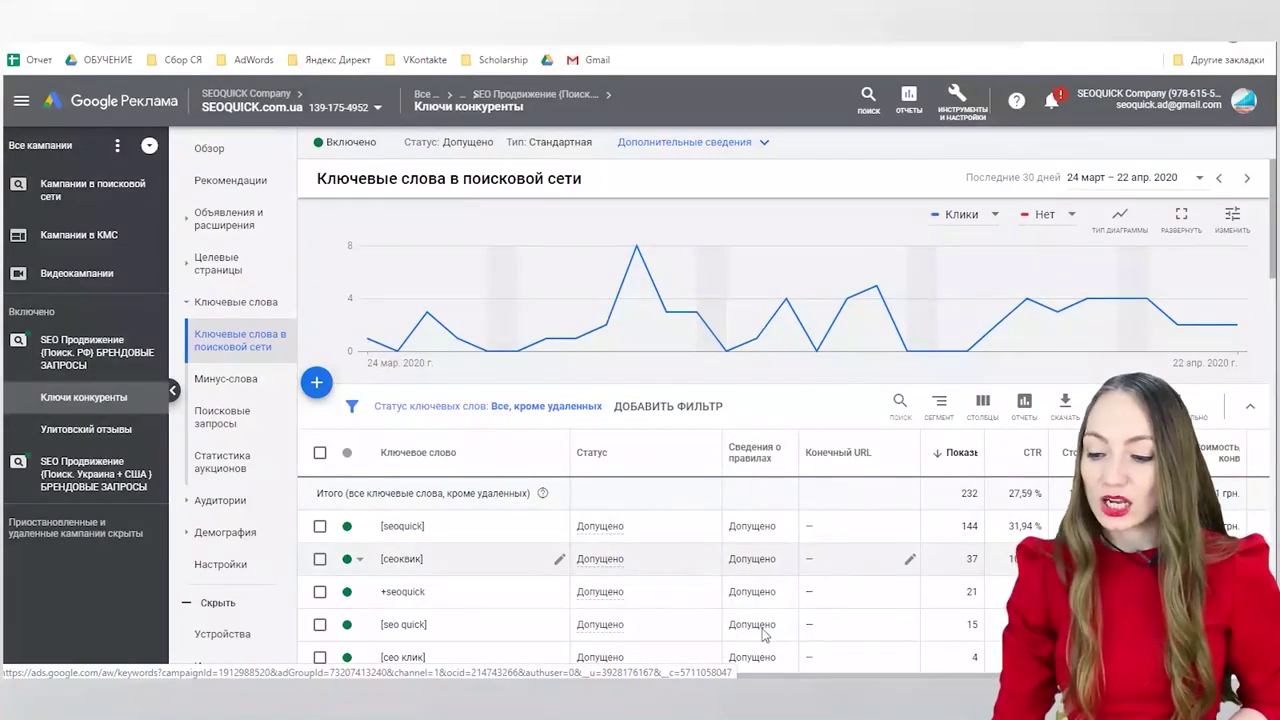
scroll(760, 560, right, 4)
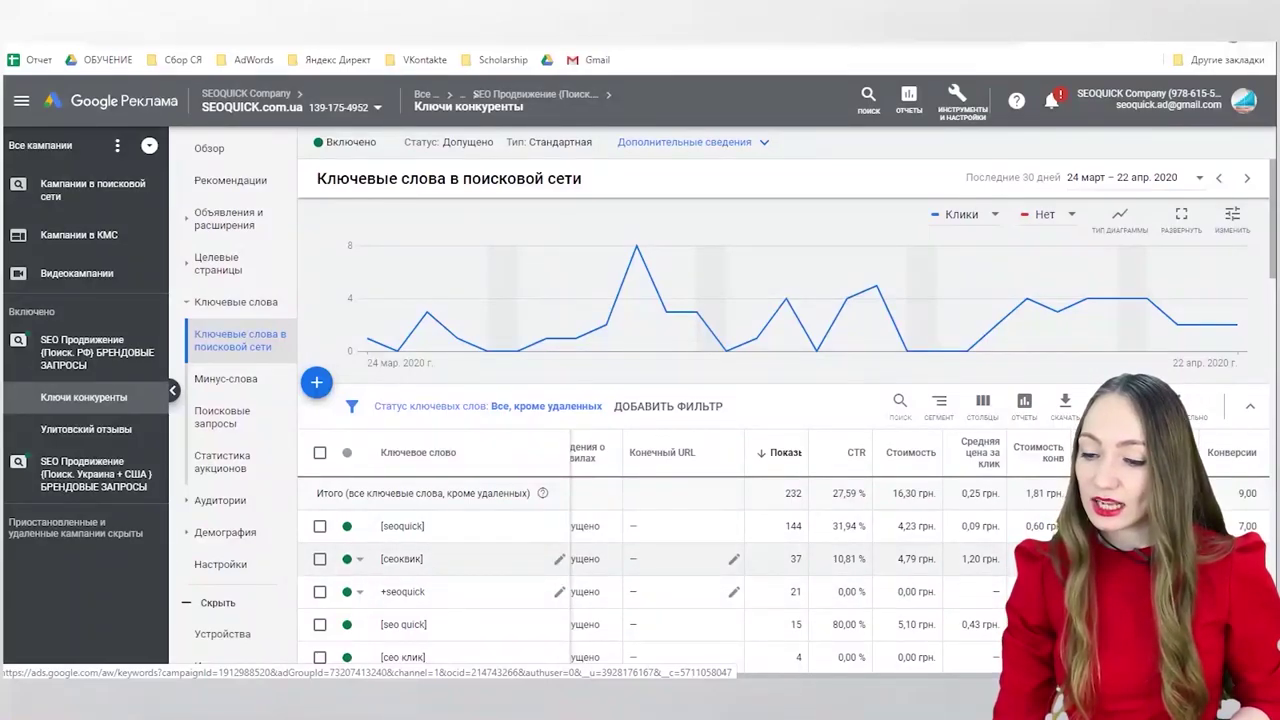
Step: Look through the segmentation and column customization options of the search keywords table
click(981, 418)
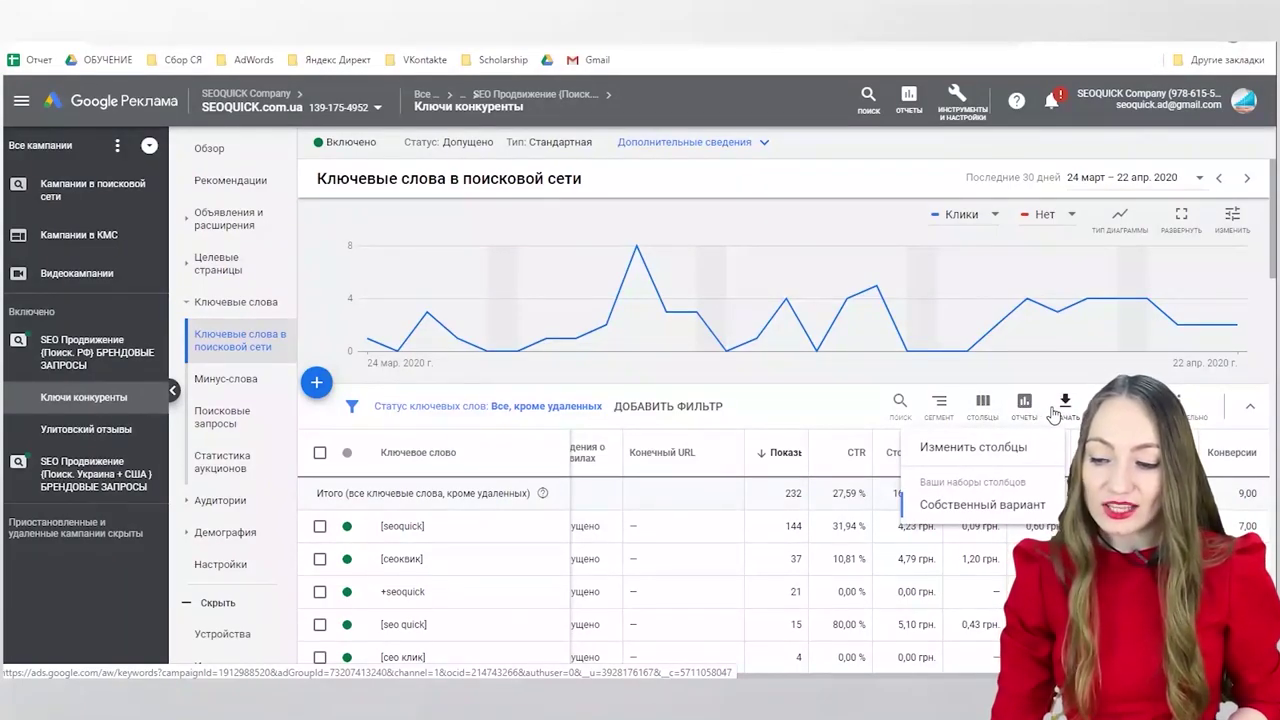
click(939, 405)
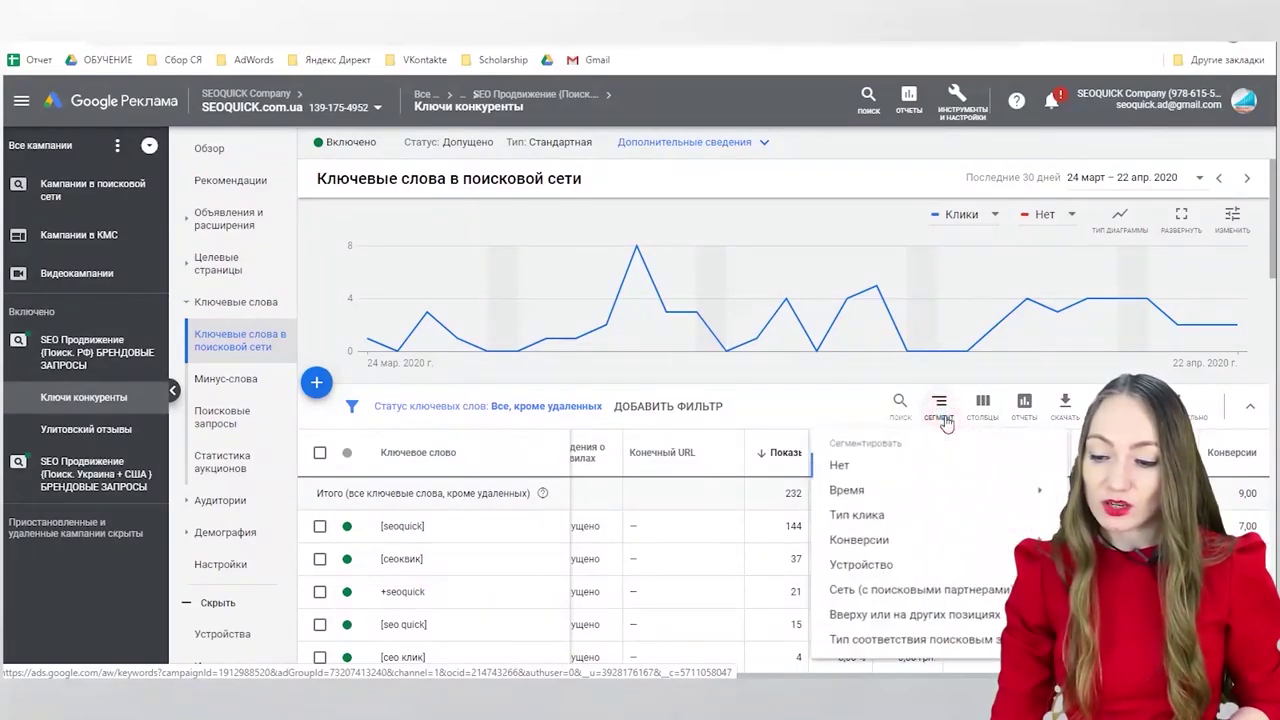
click(981, 413)
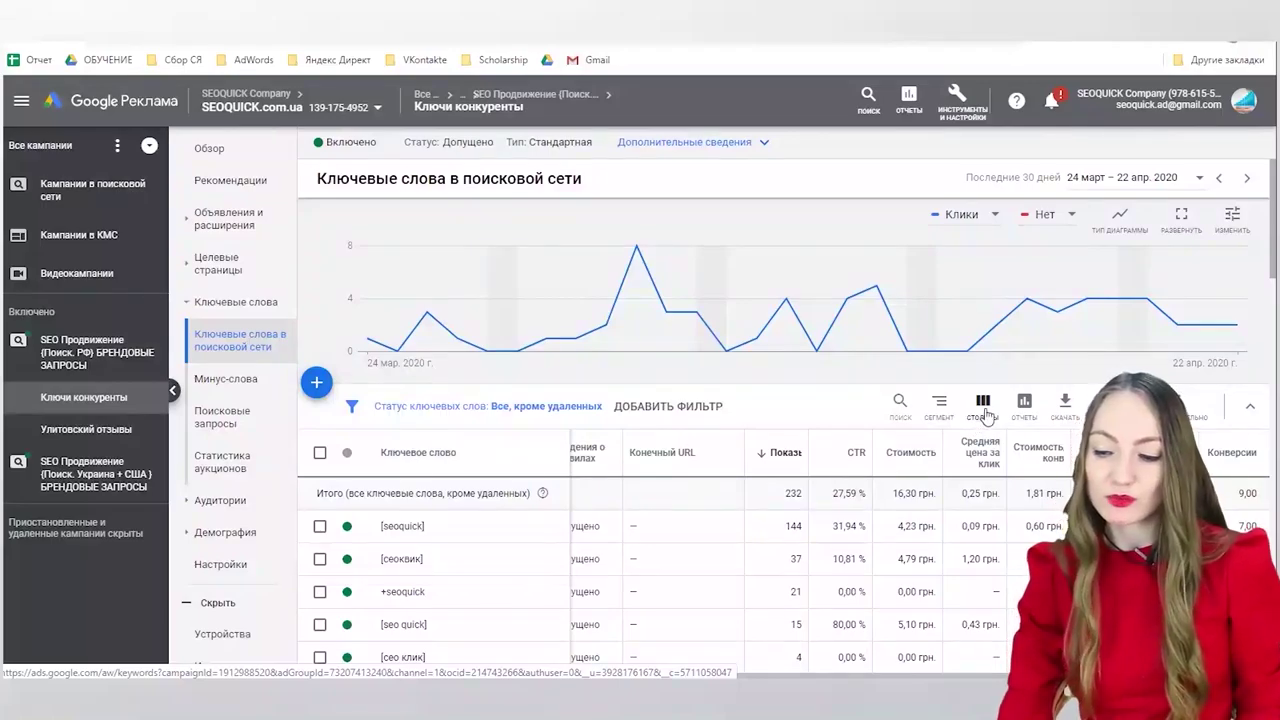
click(985, 413)
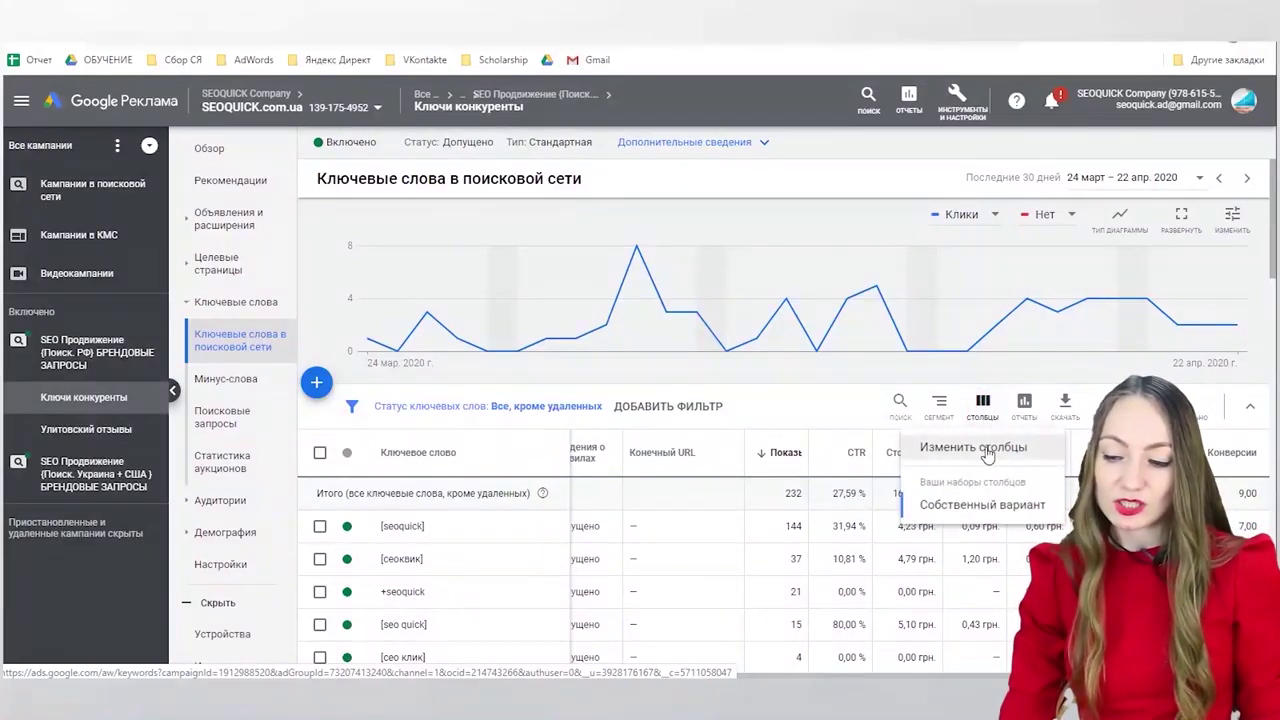
Step: Review the "Минус-слова" list and open the form for adding negative keywords to the ad group
click(219, 385)
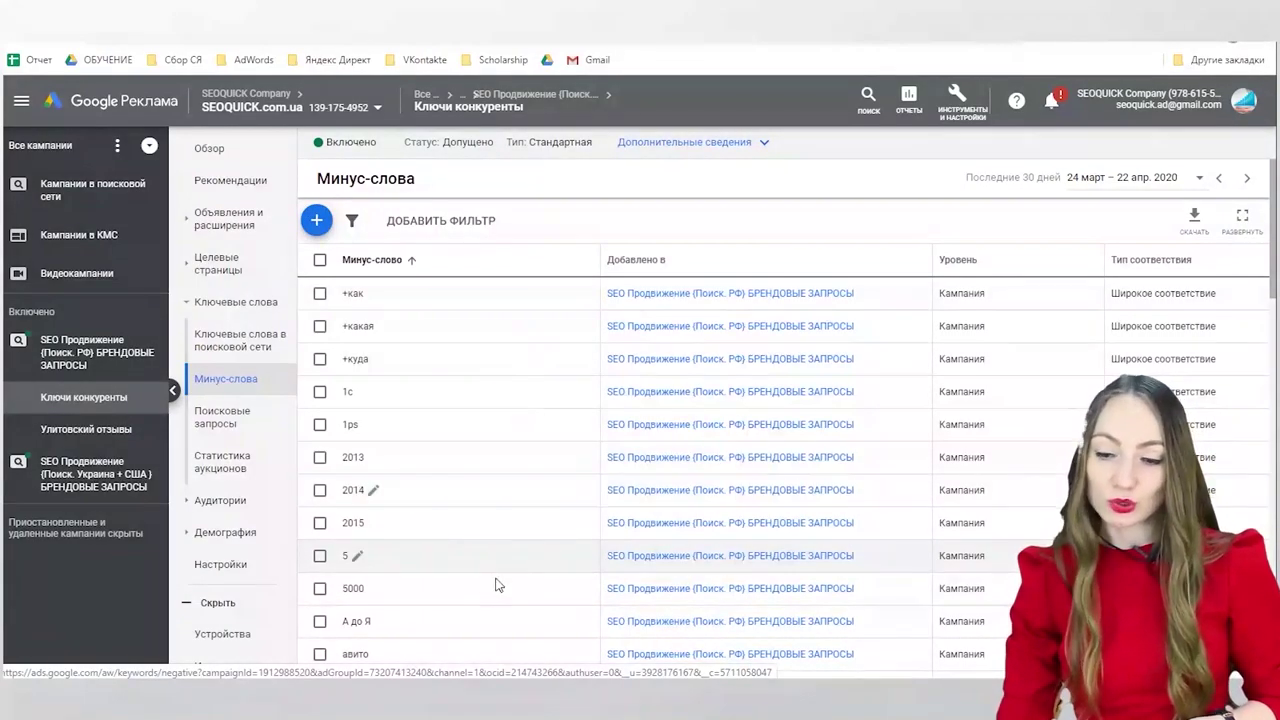
click(328, 230)
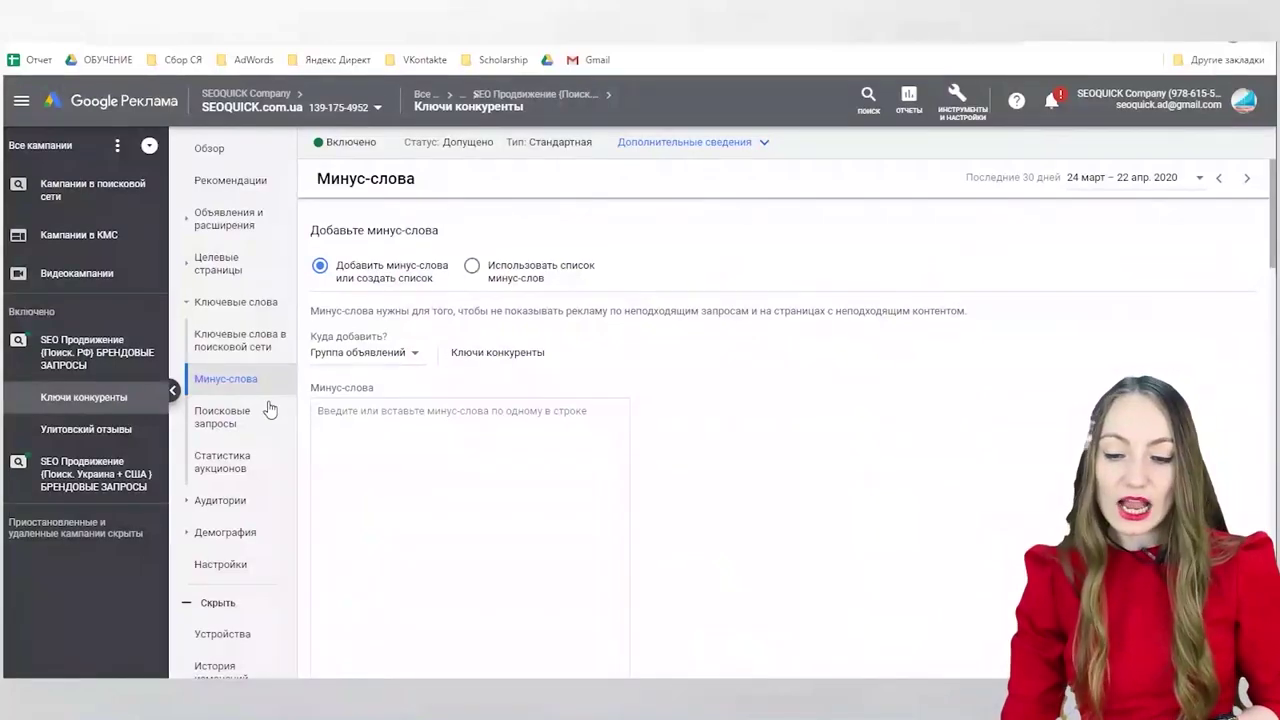
Step: Review the search queries report, select the query "ceoquick" to see its available actions, and open "Статистика аукционов"
click(248, 426)
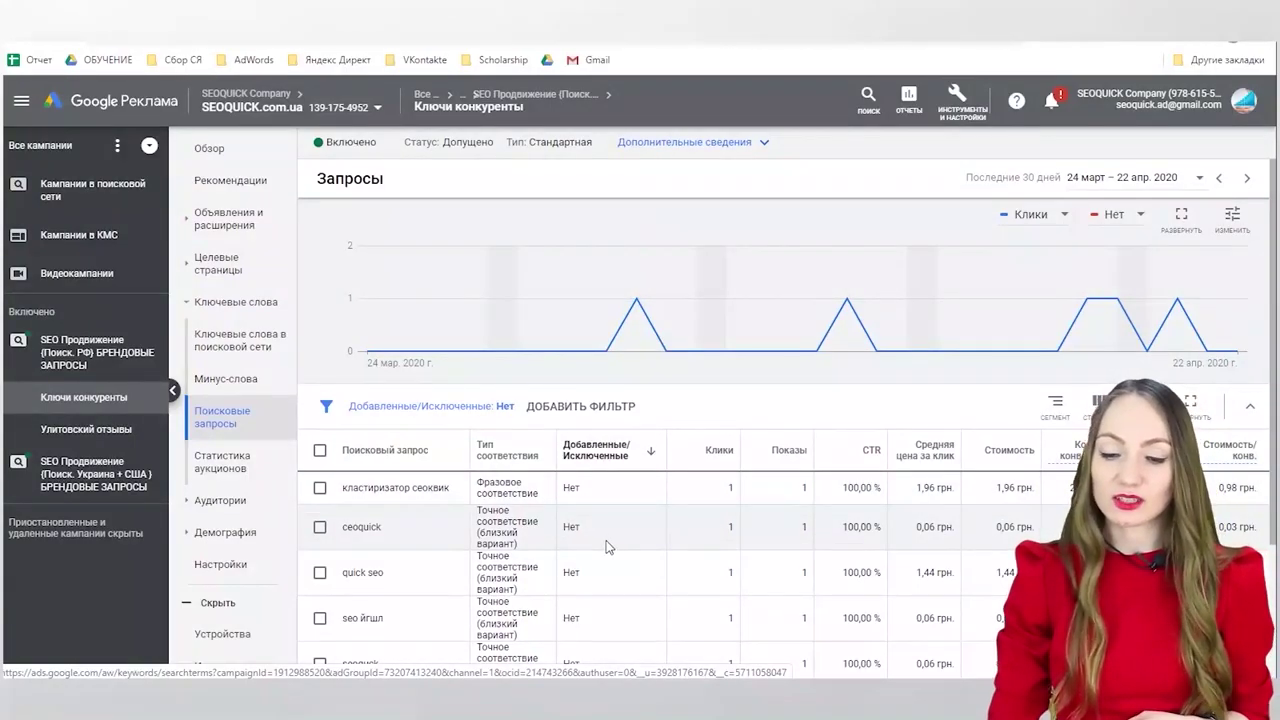
click(326, 528)
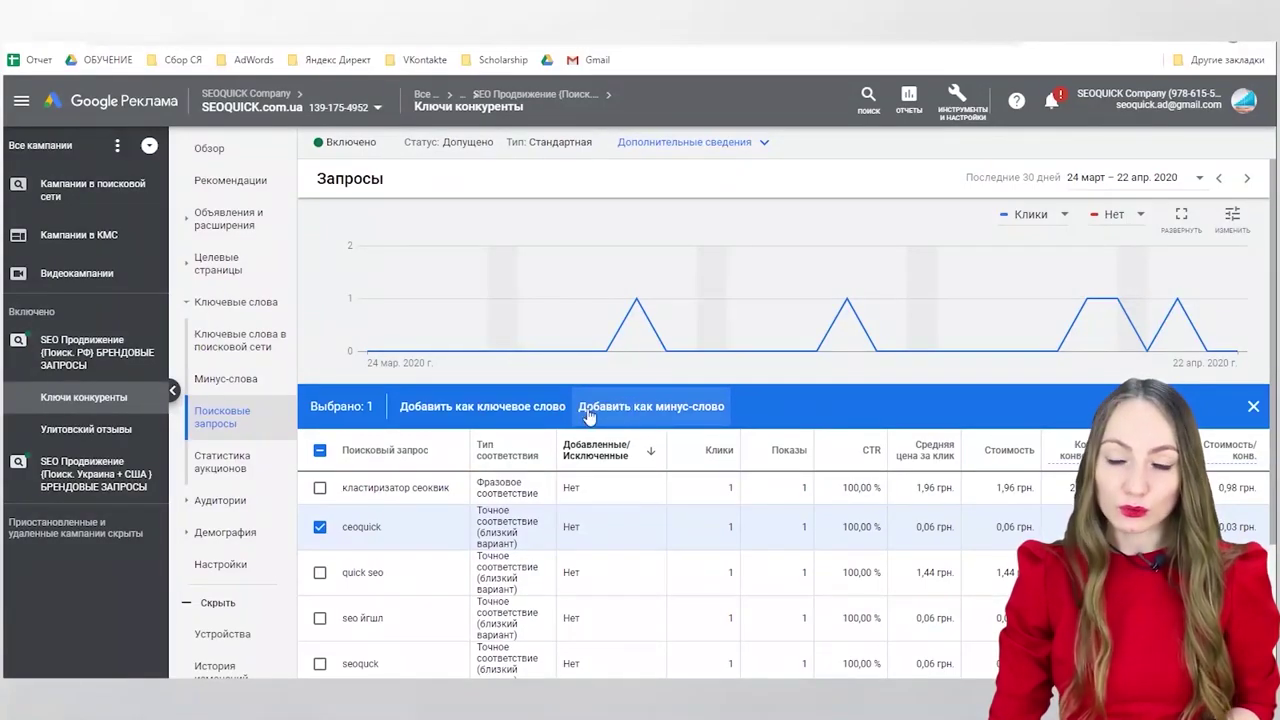
click(233, 475)
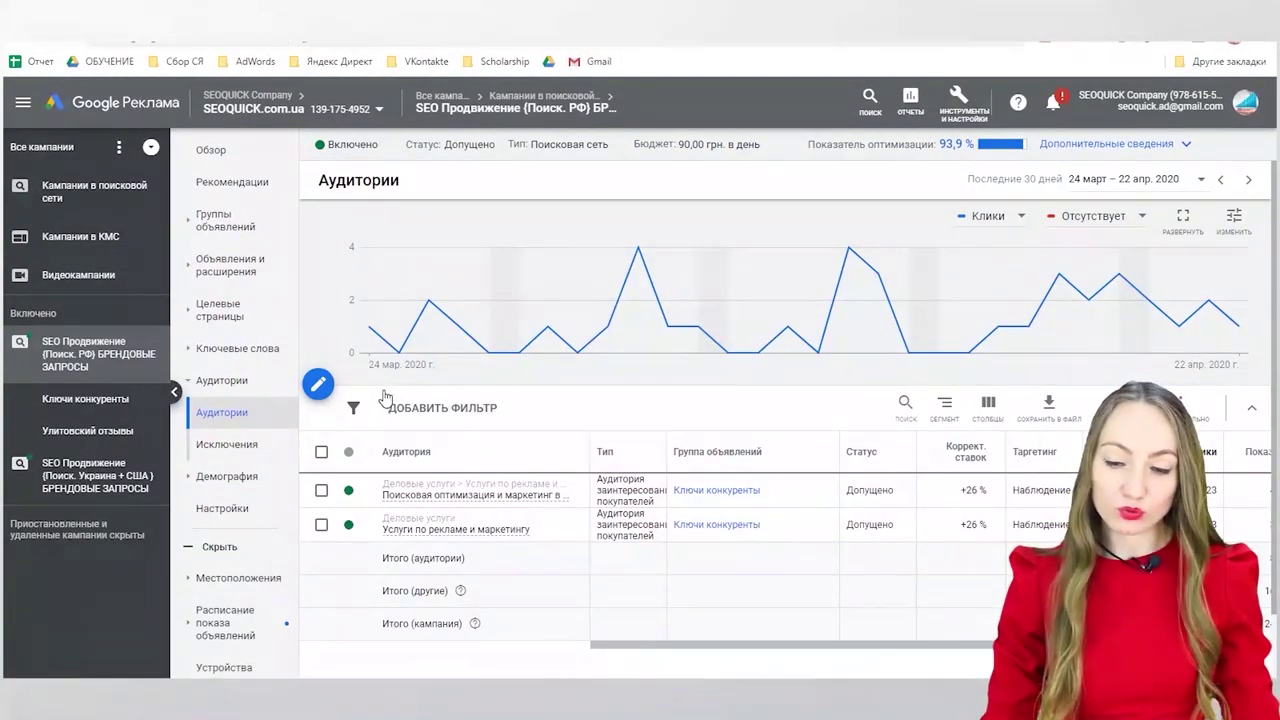
Step: View the campaign's audience editing form without saving, examine the audience targeting and performance columns, and open the audience exclusions
click(319, 384)
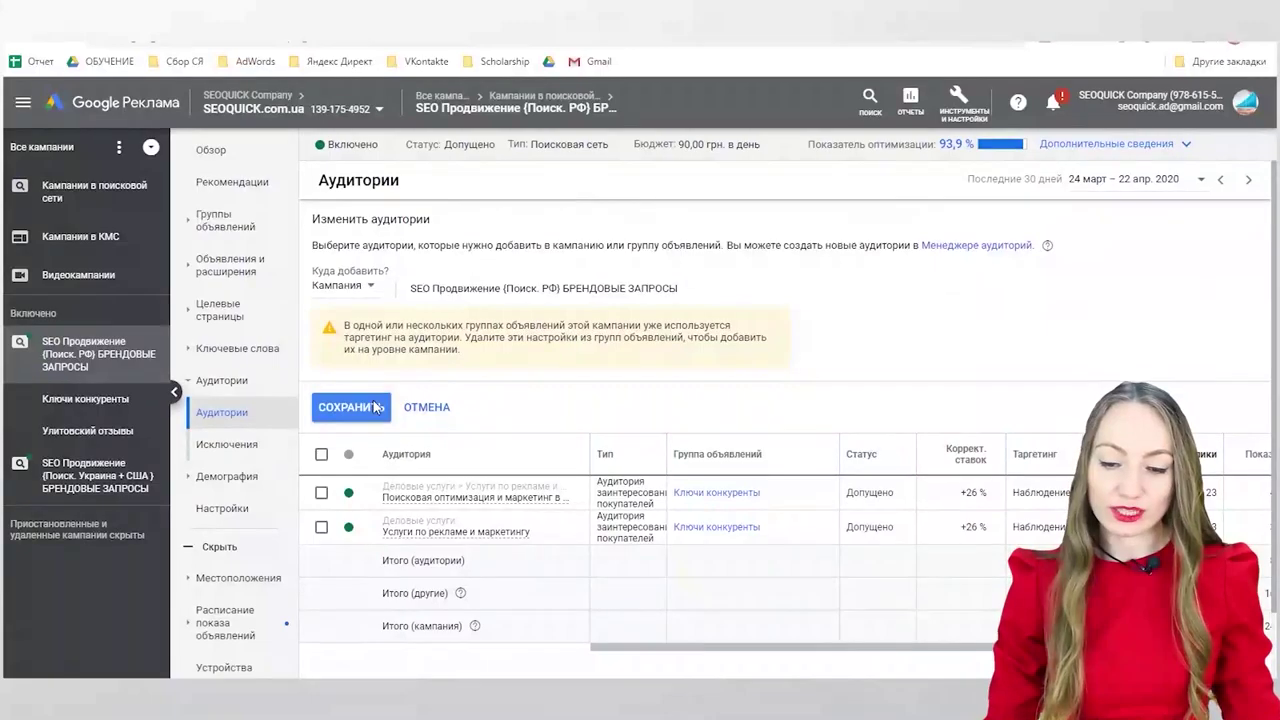
click(425, 408)
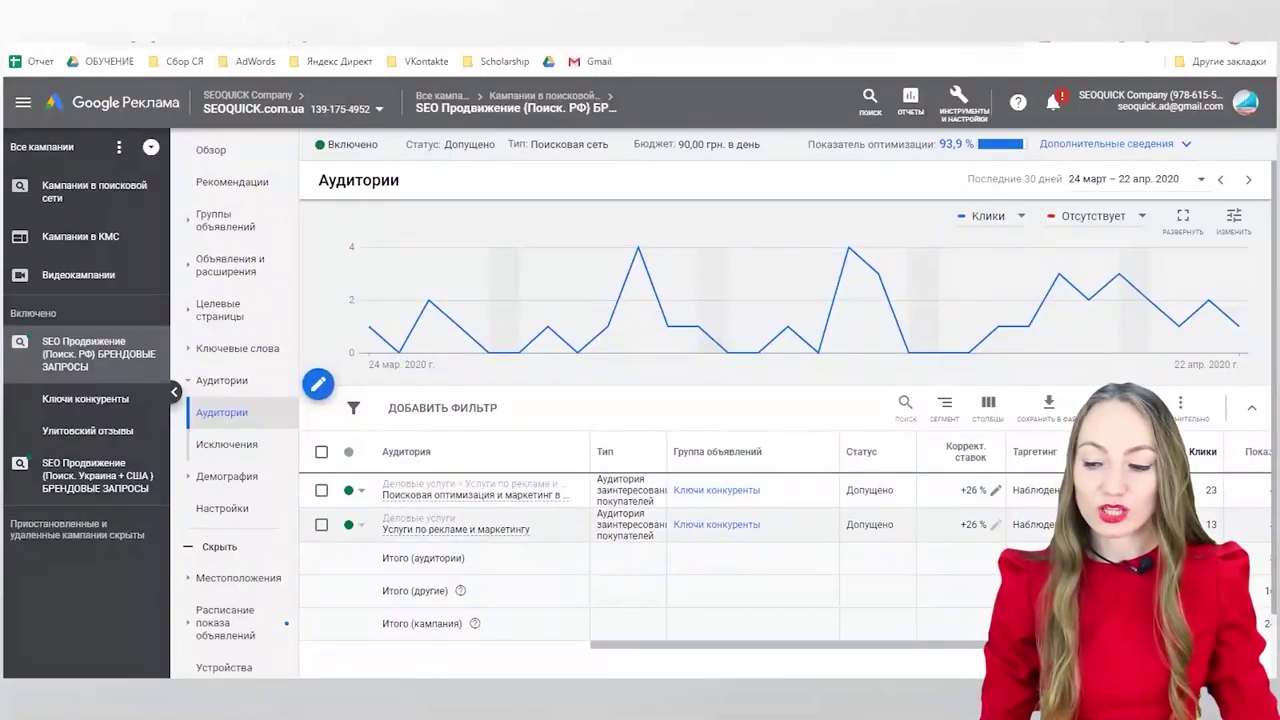
drag(1010, 645, 1270, 651)
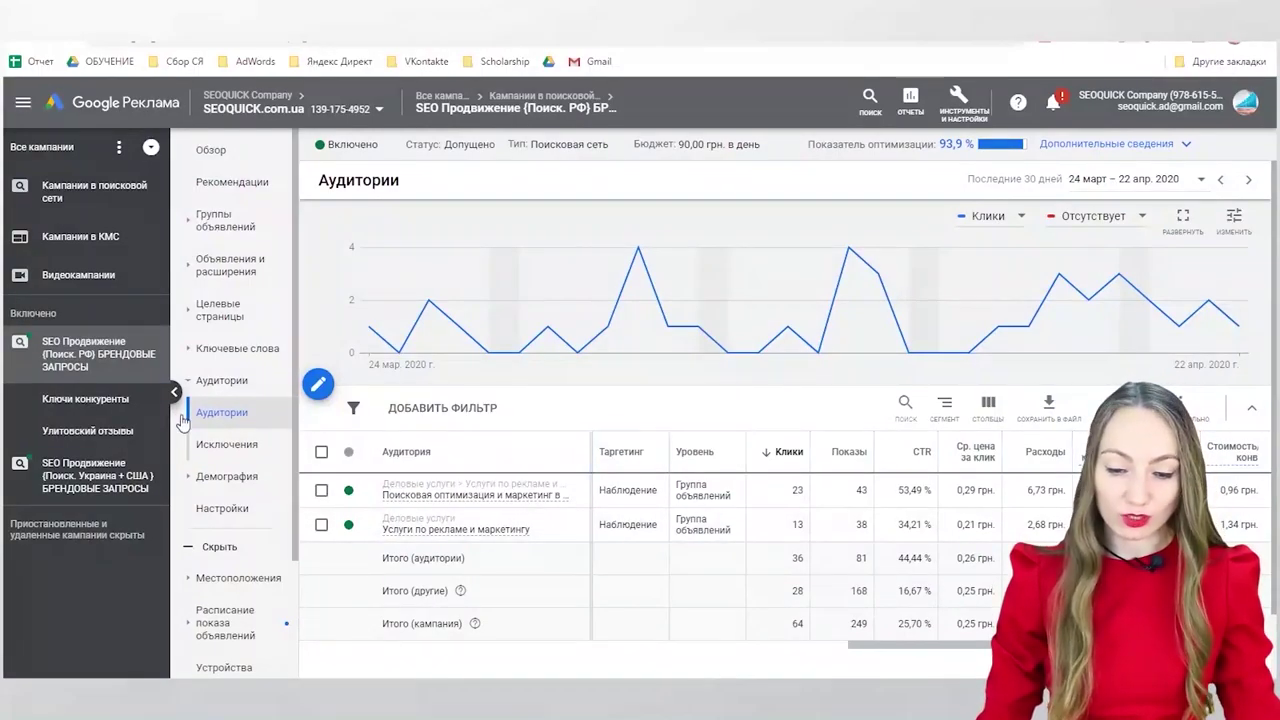
click(216, 450)
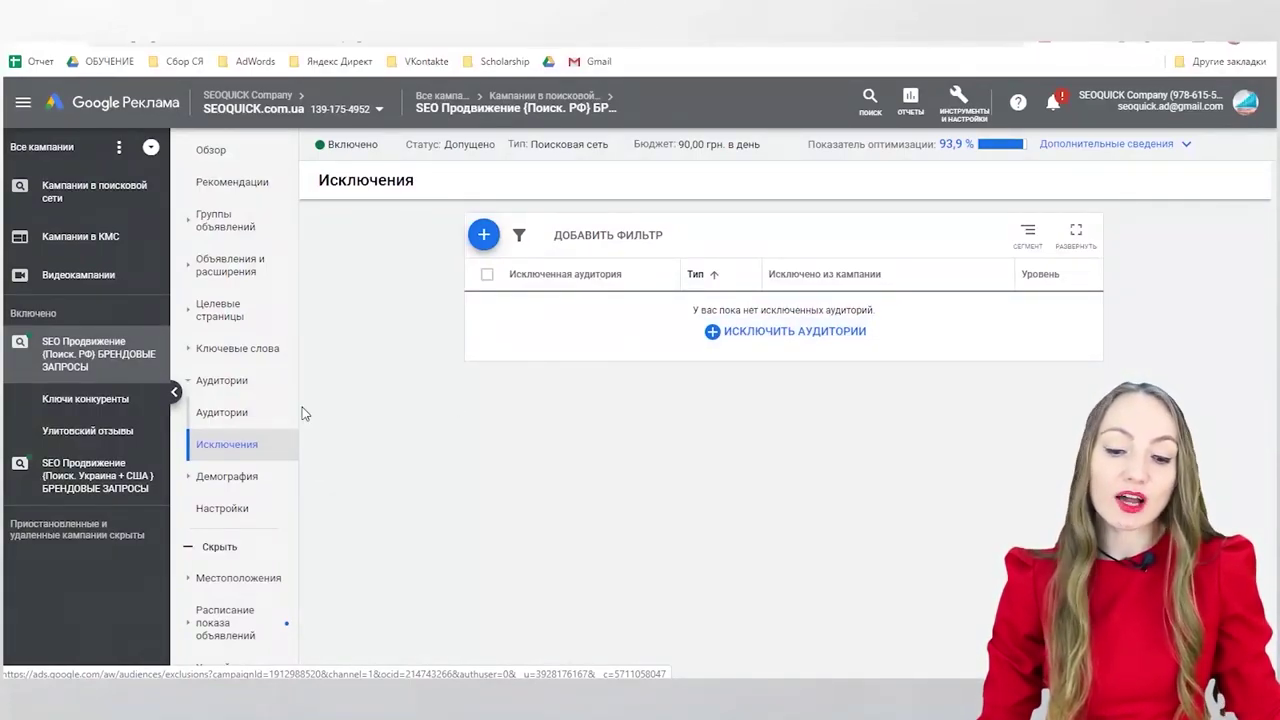
Step: Open the campaign's age demographics and examine the clicks chart and the table of age groups
click(236, 486)
click(251, 517)
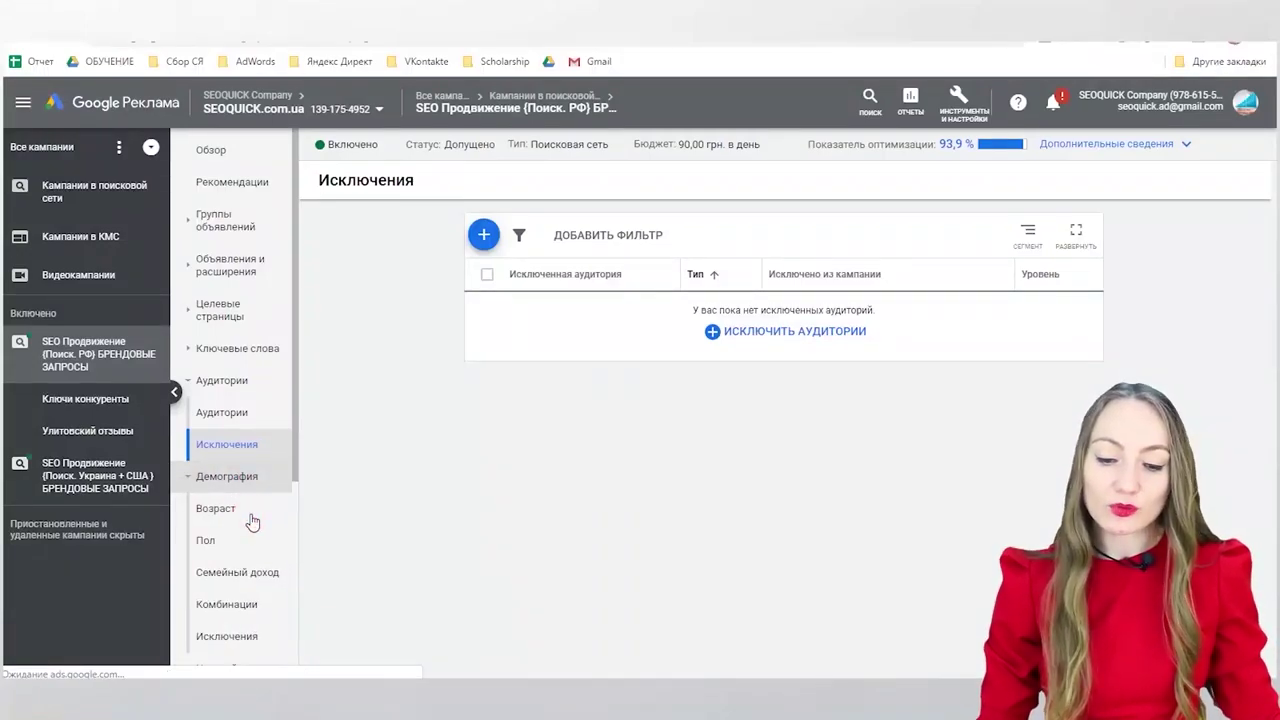
click(211, 446)
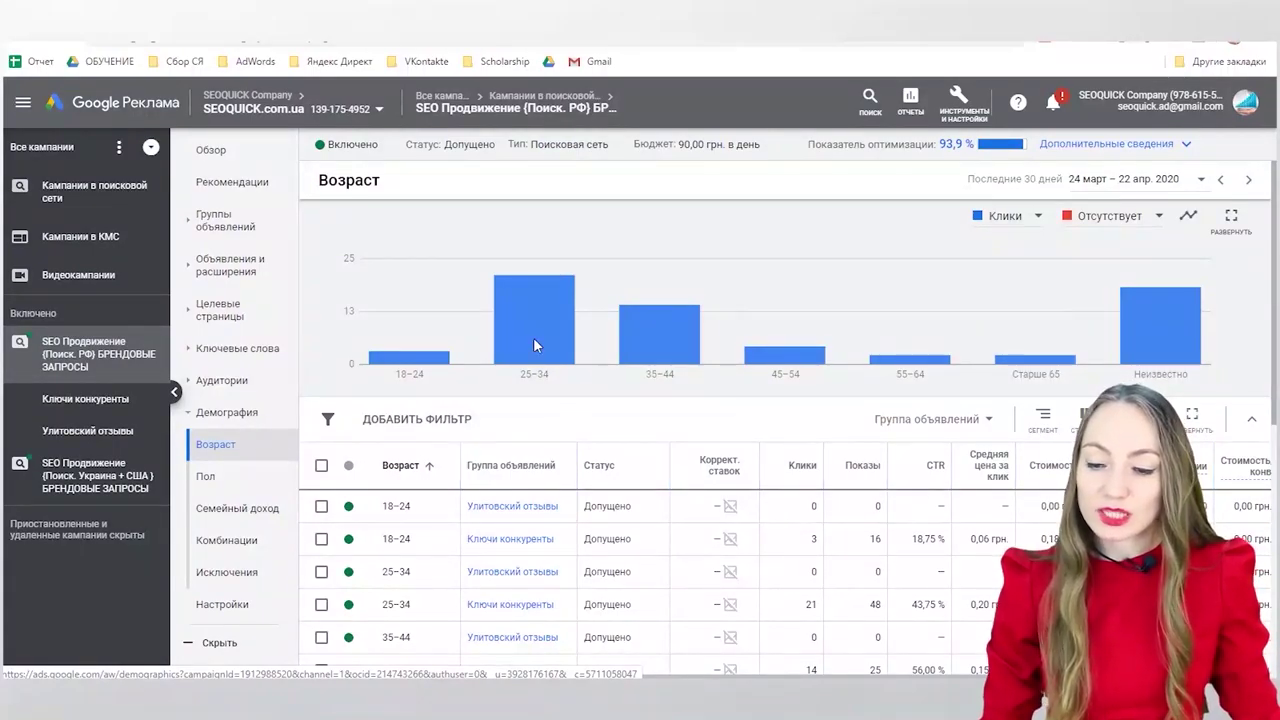
mouse_move(530, 343)
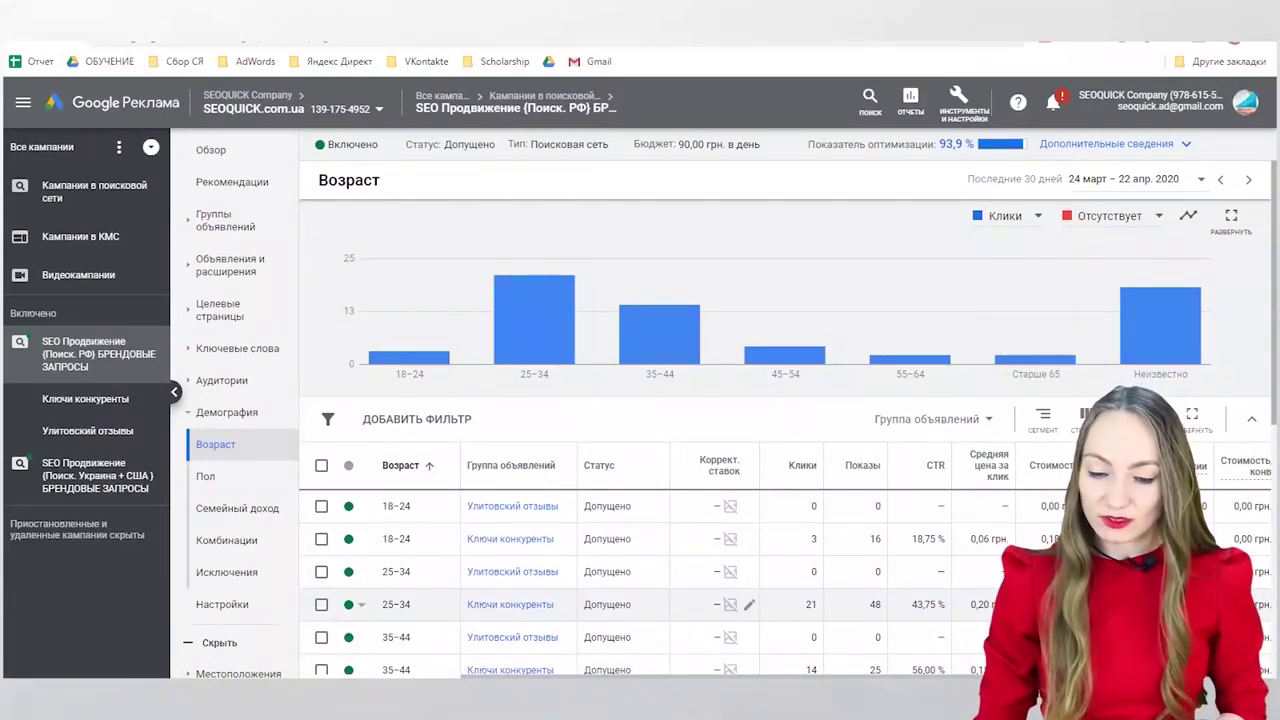
scroll(352, 382, down, 3)
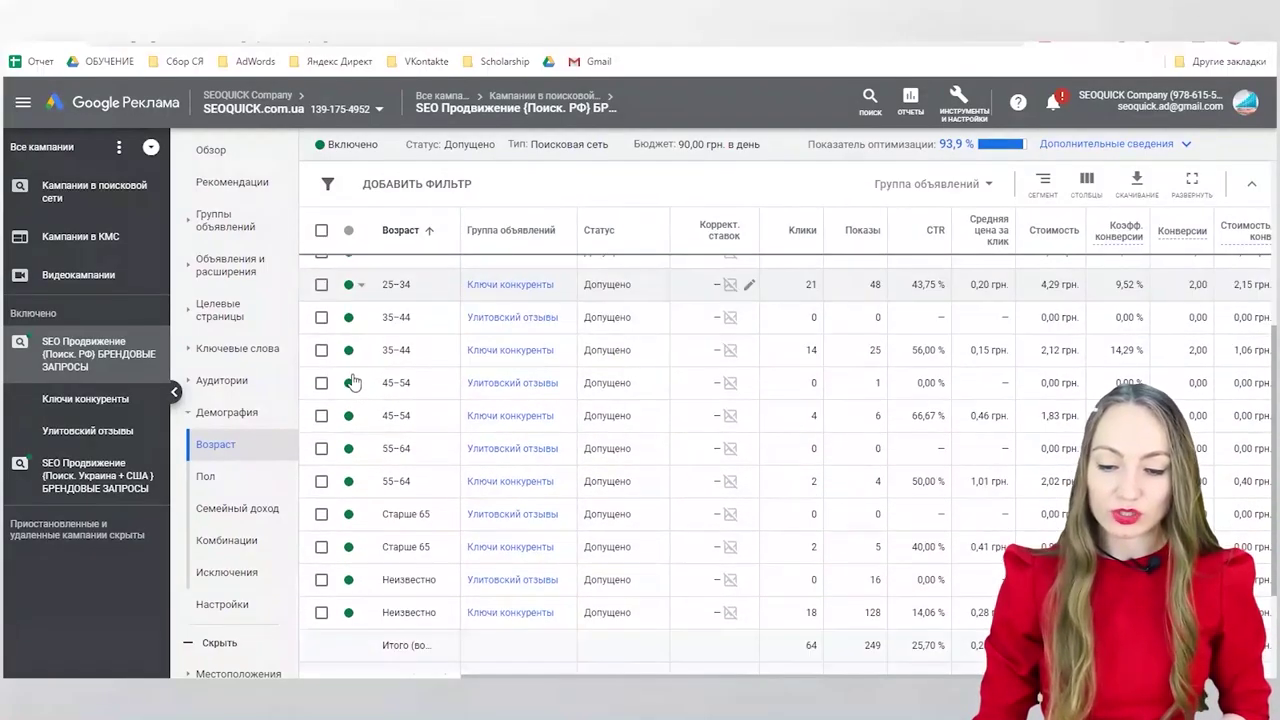
Step: Select the 25–34 age group of "Ключи конкуренты" and review its exclusion, bid adjustment and other editing options without applying any
click(361, 288)
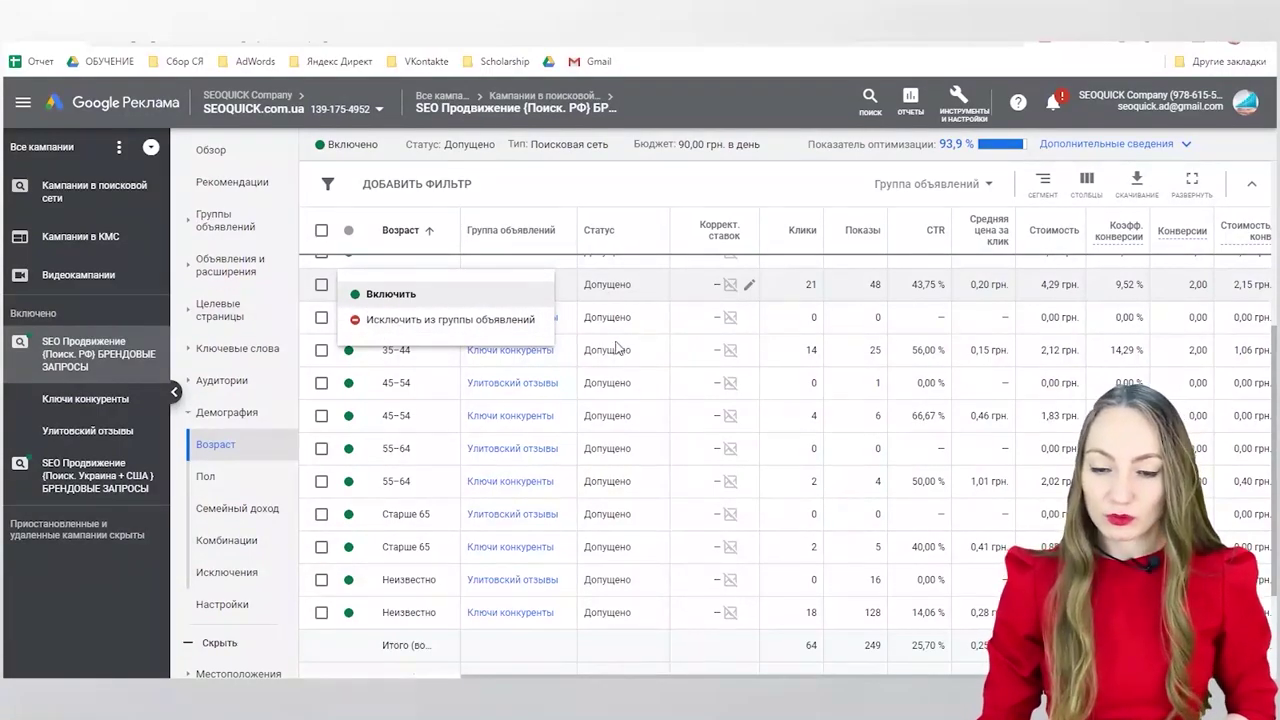
click(321, 284)
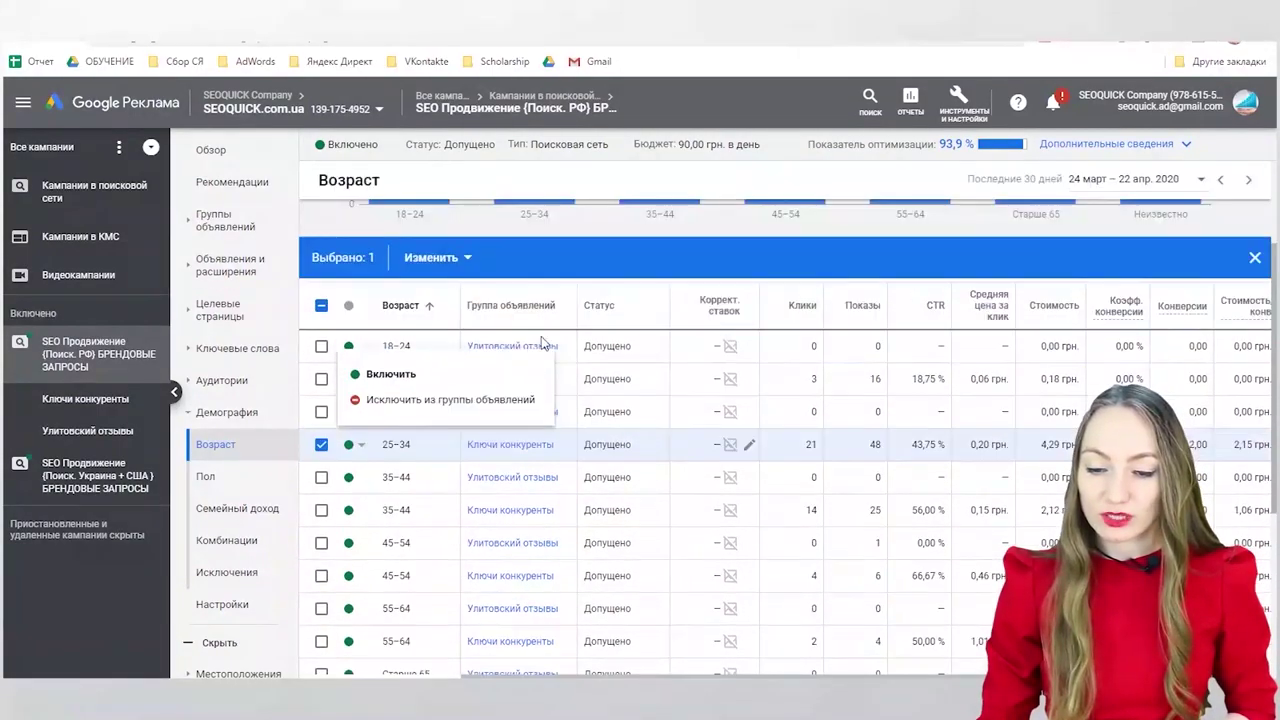
click(443, 262)
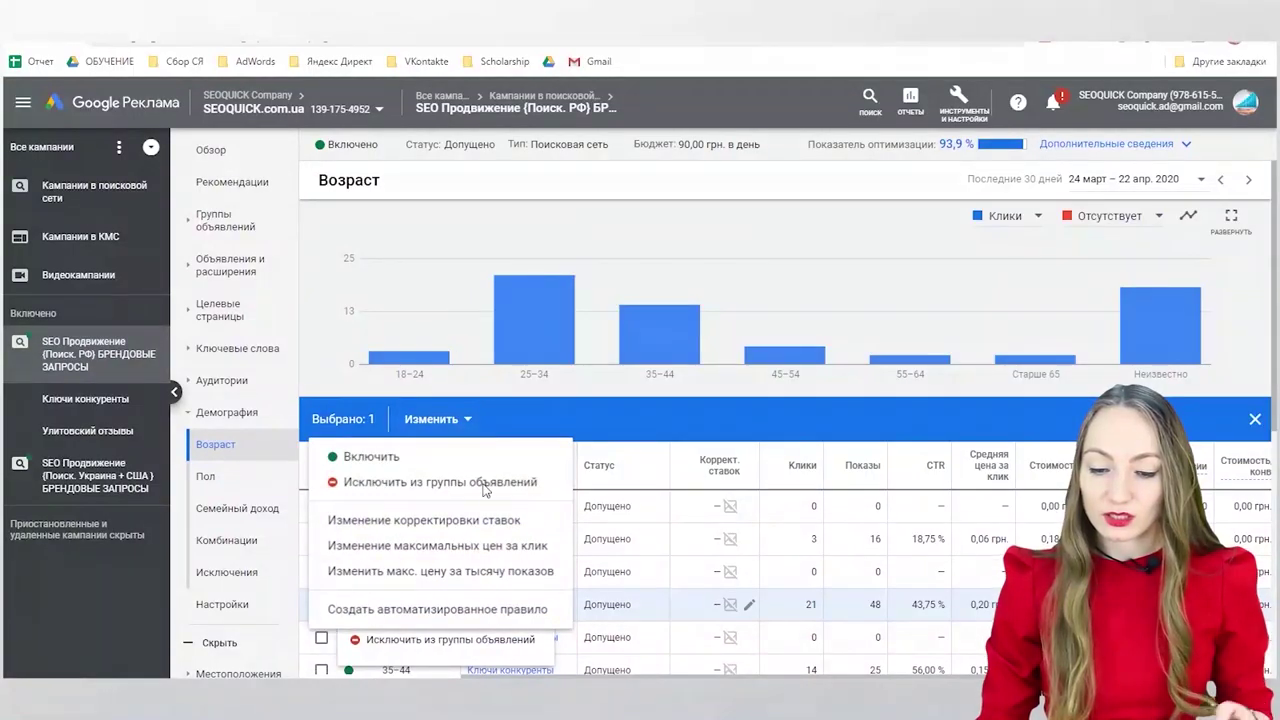
key(Escape)
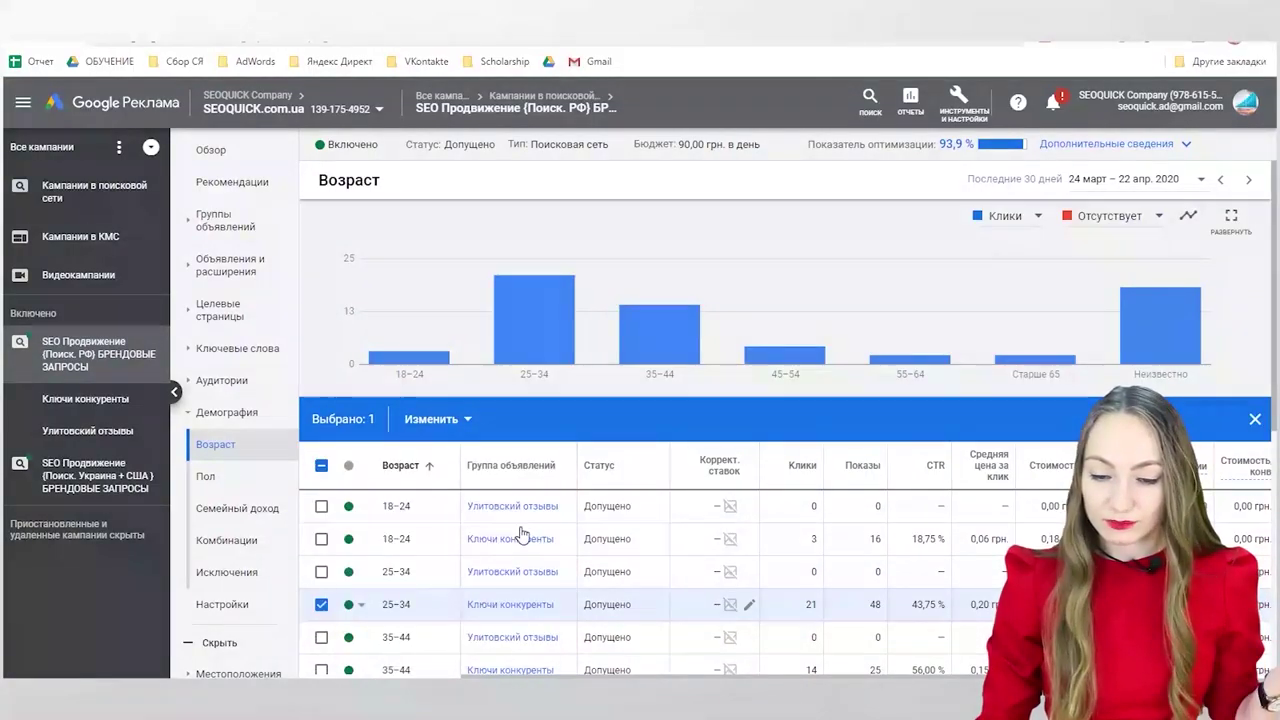
click(438, 420)
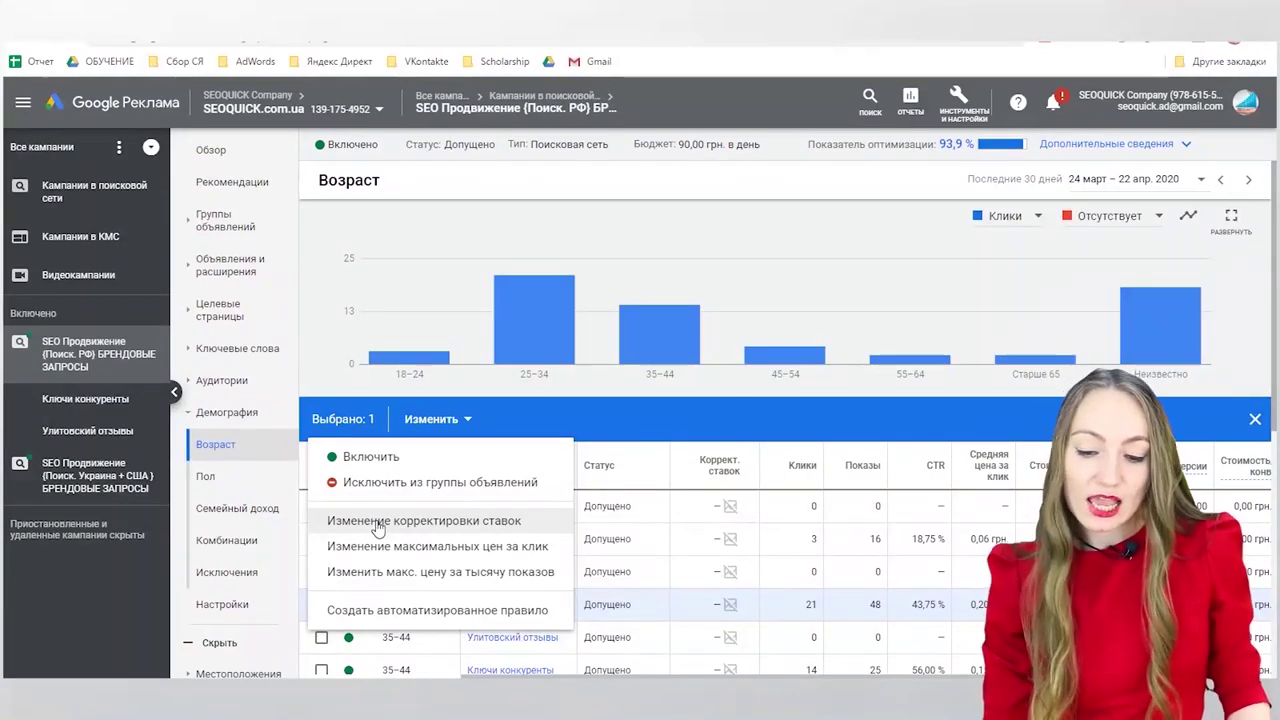
click(738, 228)
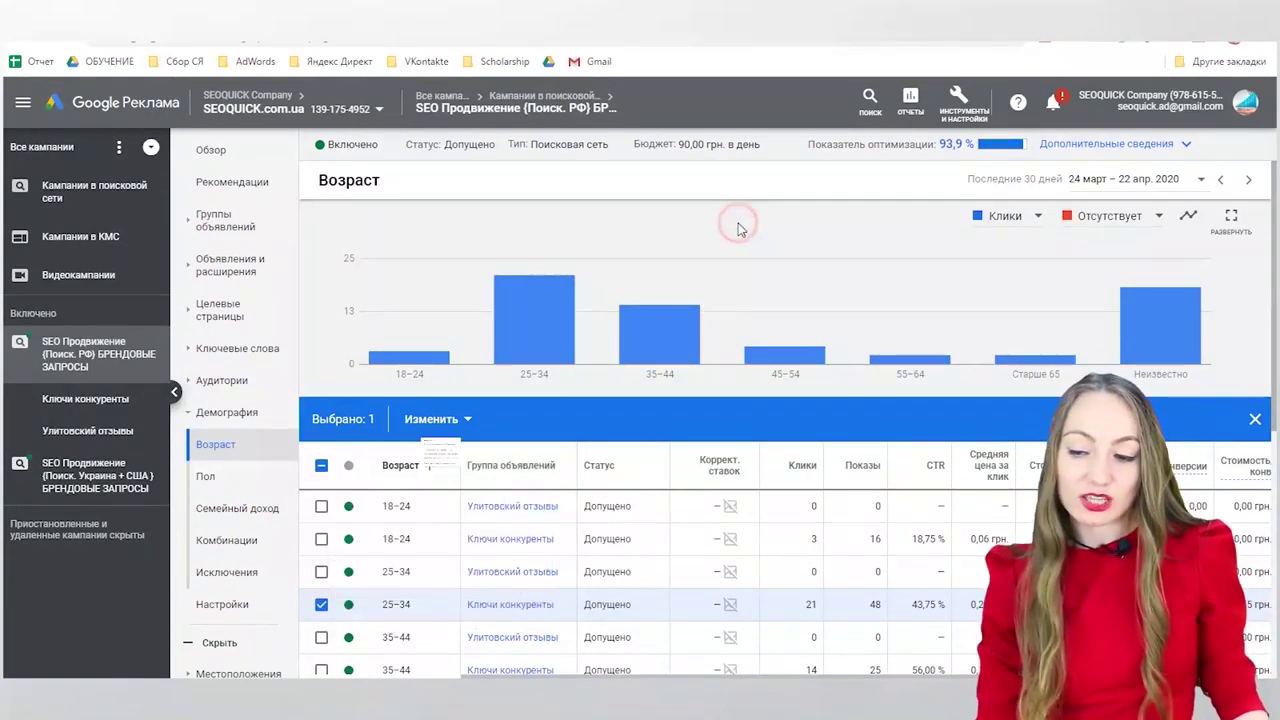
Step: Open the campaign's gender demographics and examine the clicks for women and the unknown group in the chart
click(212, 477)
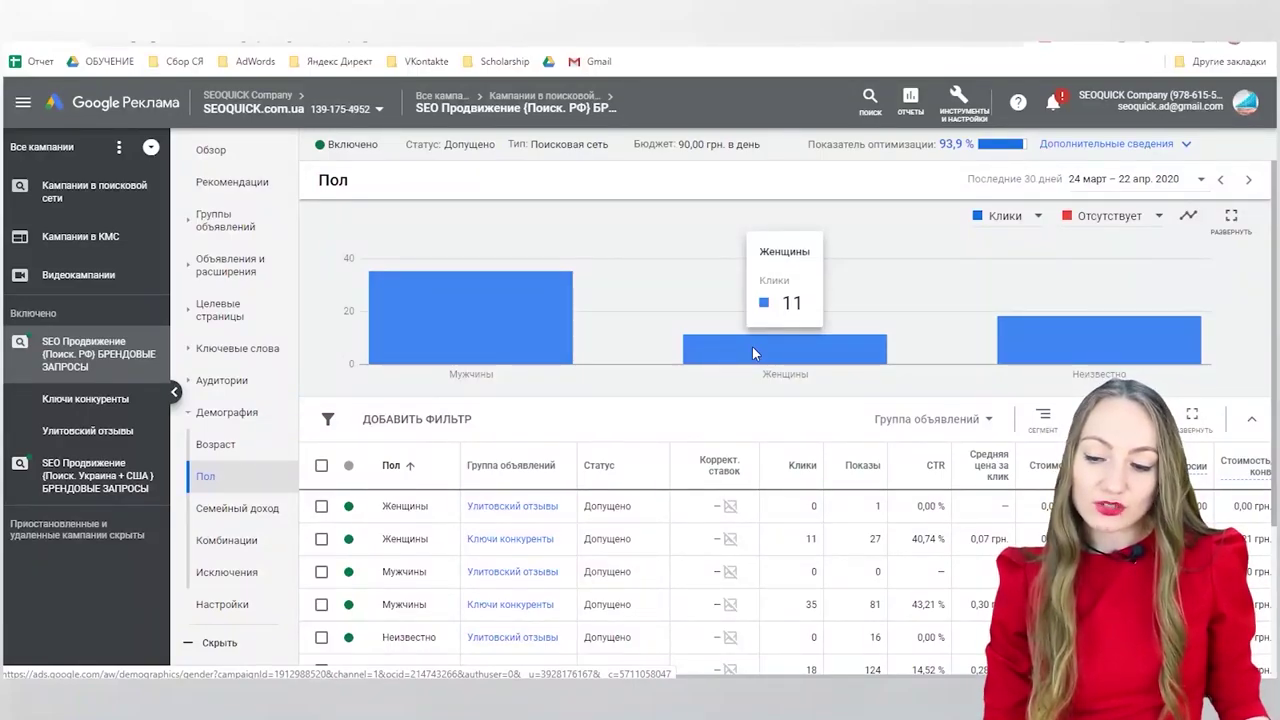
mouse_move(1066, 346)
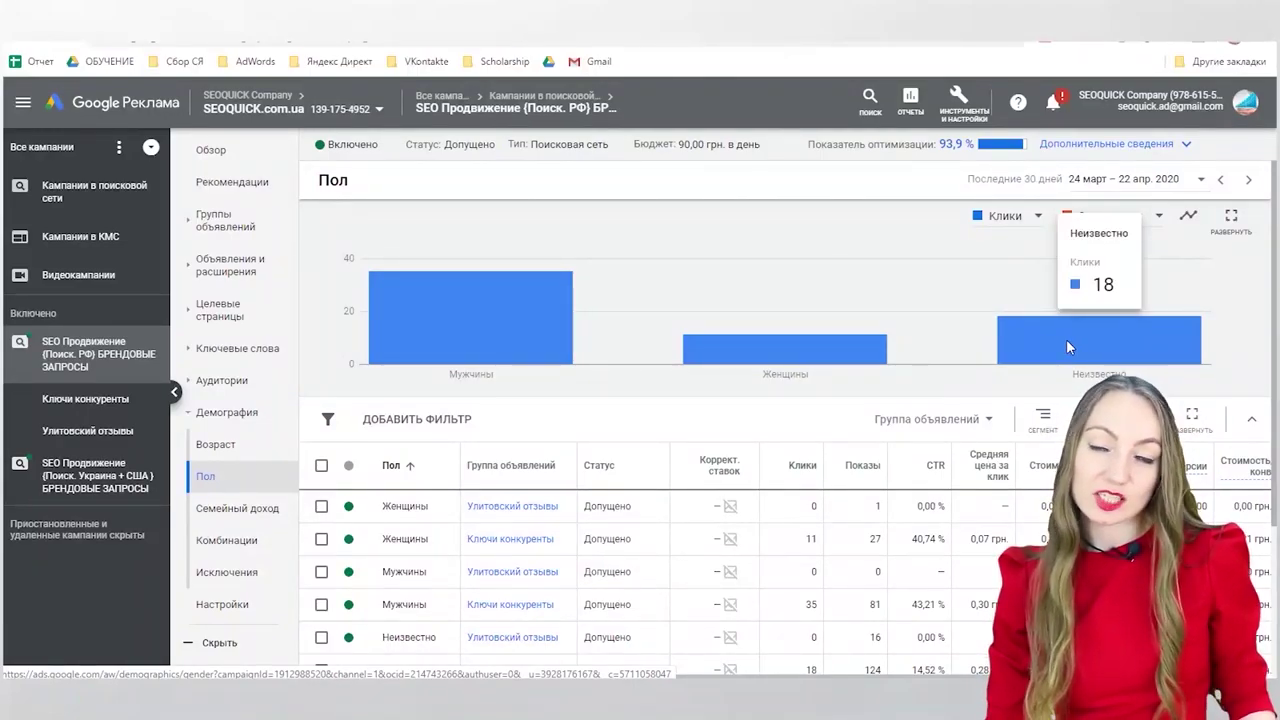
Step: Open the campaign's household income demographics and review the exclusion and bid adjustment options for the top 10 % of "Улитовский отзывы" without applying any
click(227, 507)
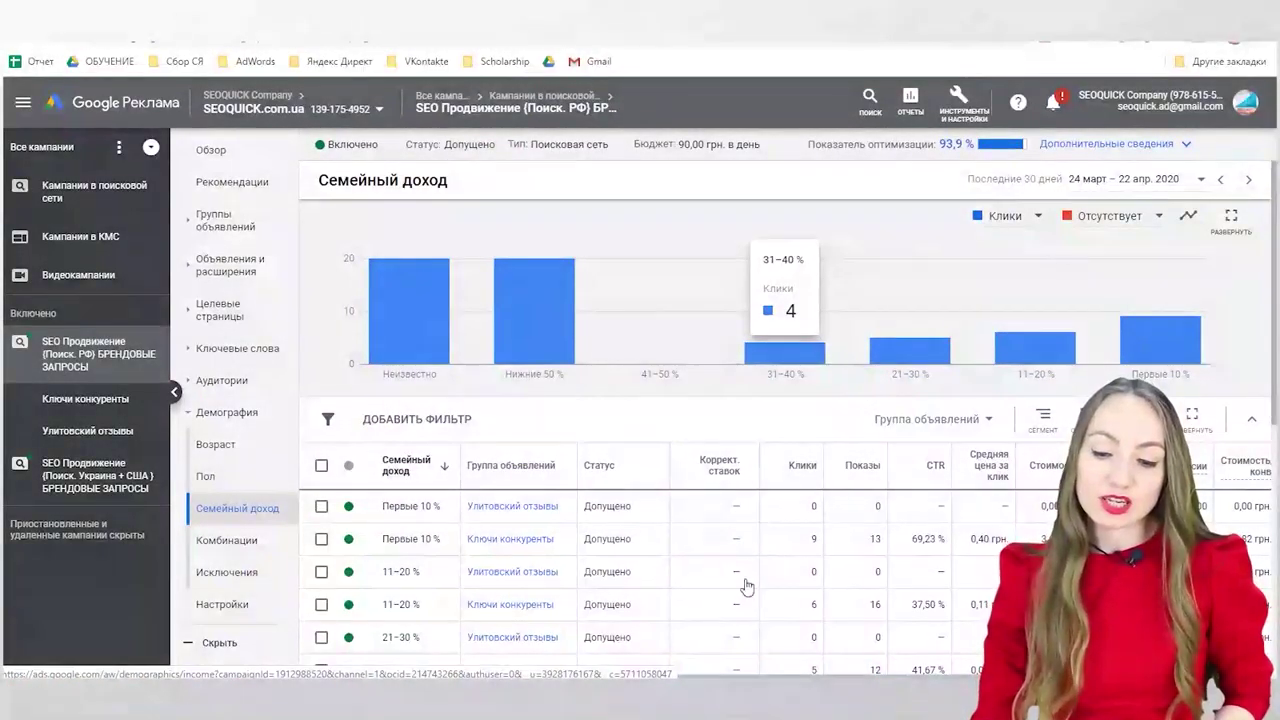
click(361, 509)
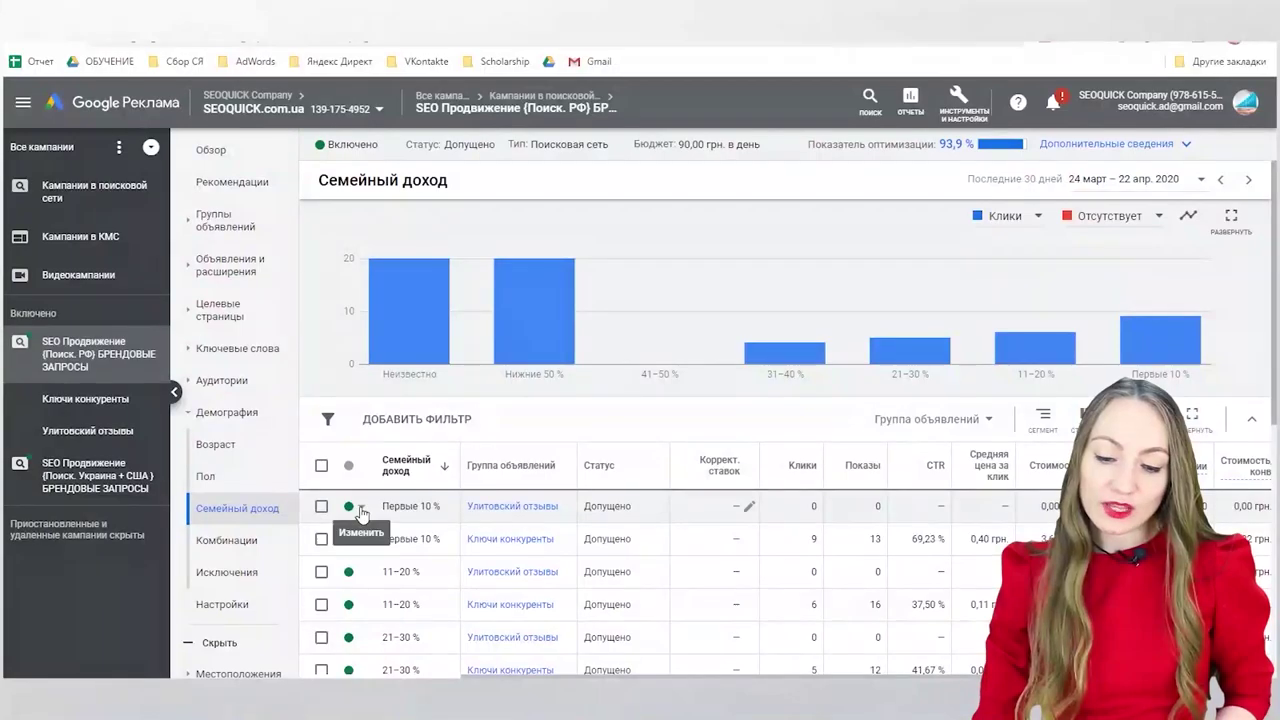
click(361, 511)
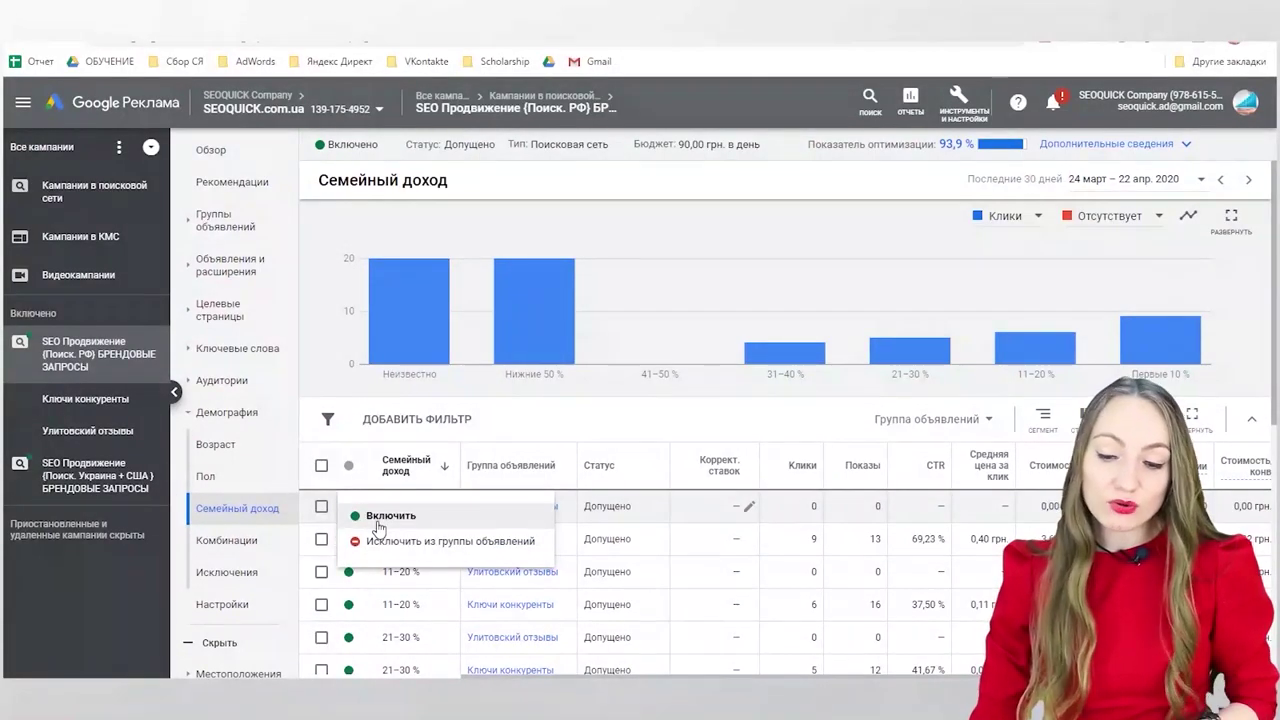
click(748, 509)
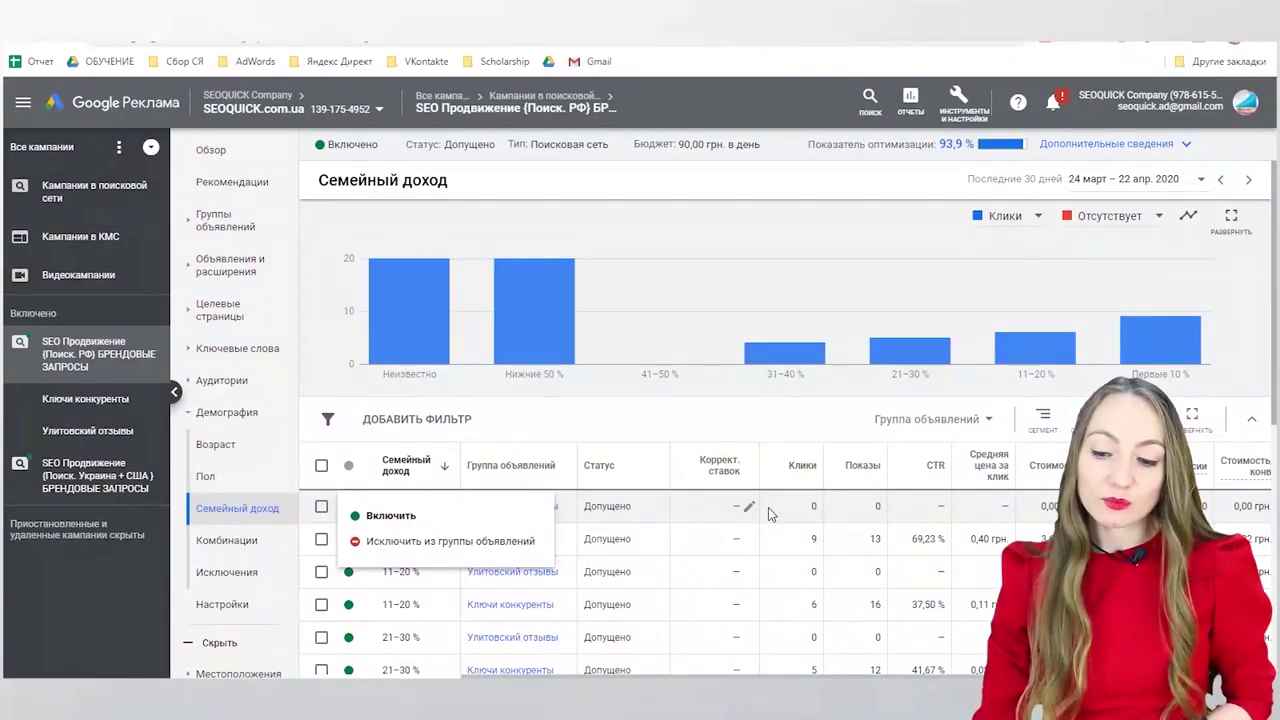
click(769, 514)
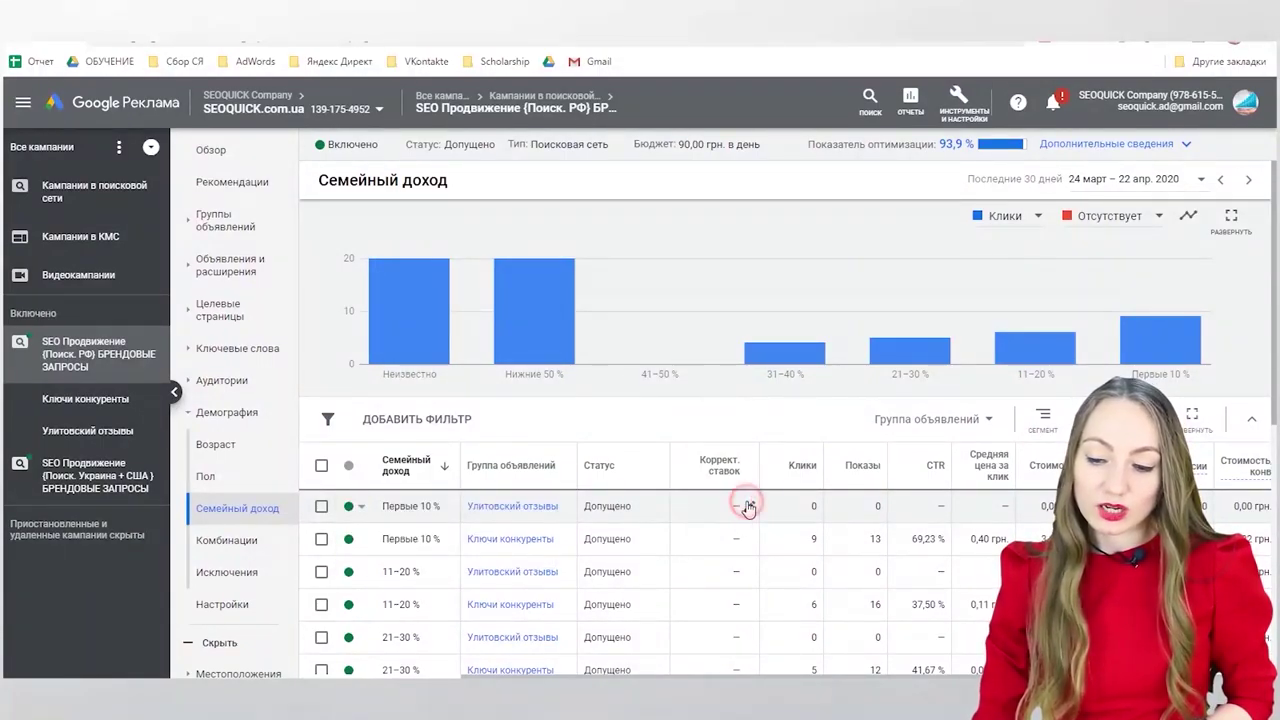
click(749, 508)
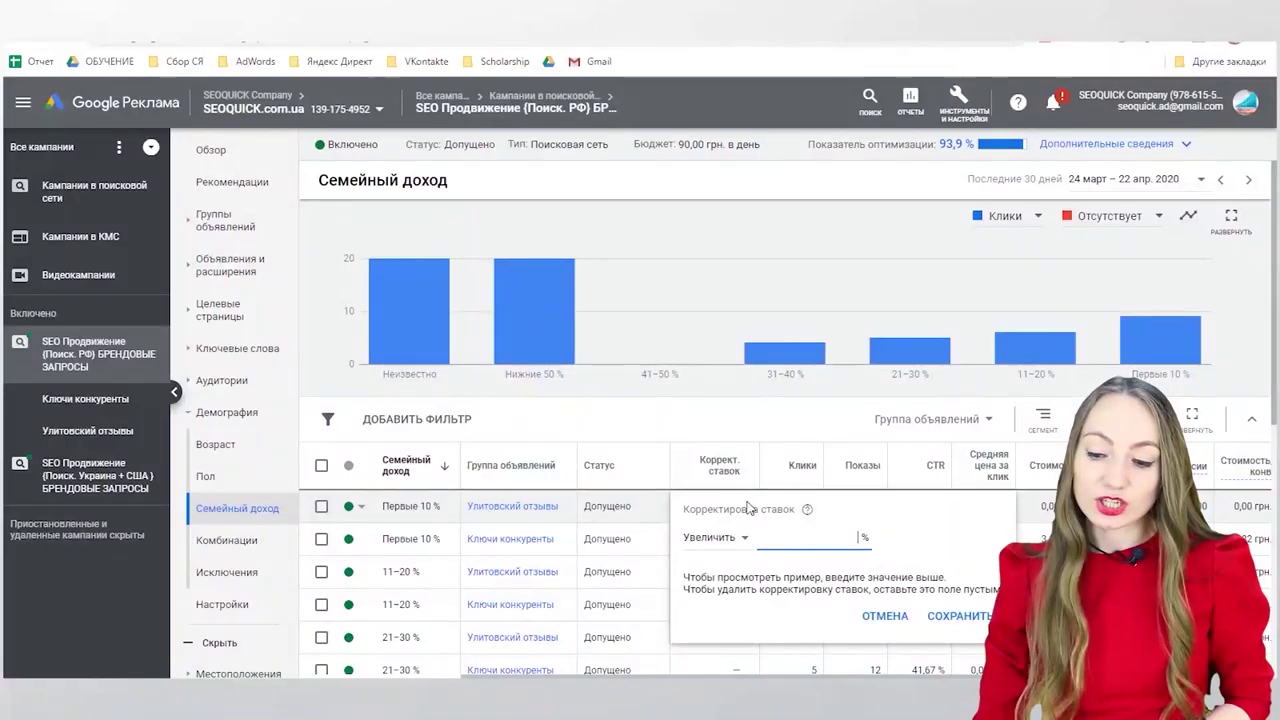
click(726, 537)
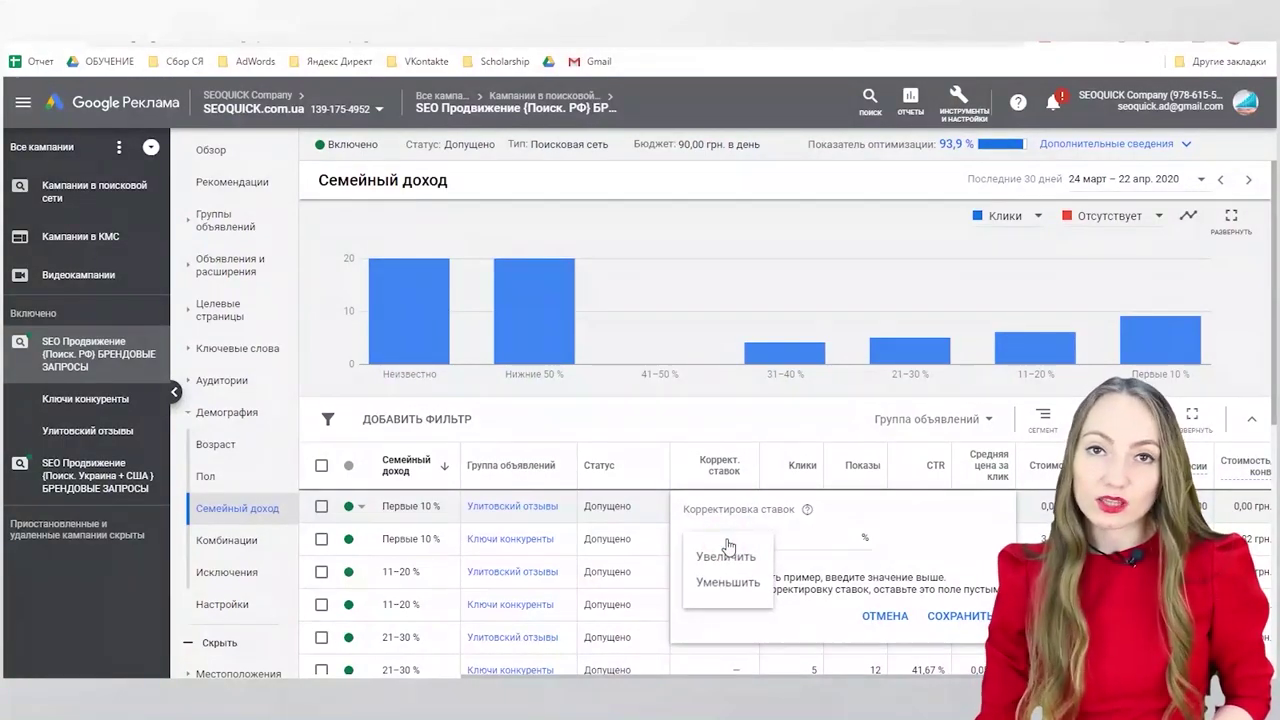
click(860, 628)
Step: Open the campaign settings and examine the search and display network options along with the location, language, budget and bidding entries
click(222, 604)
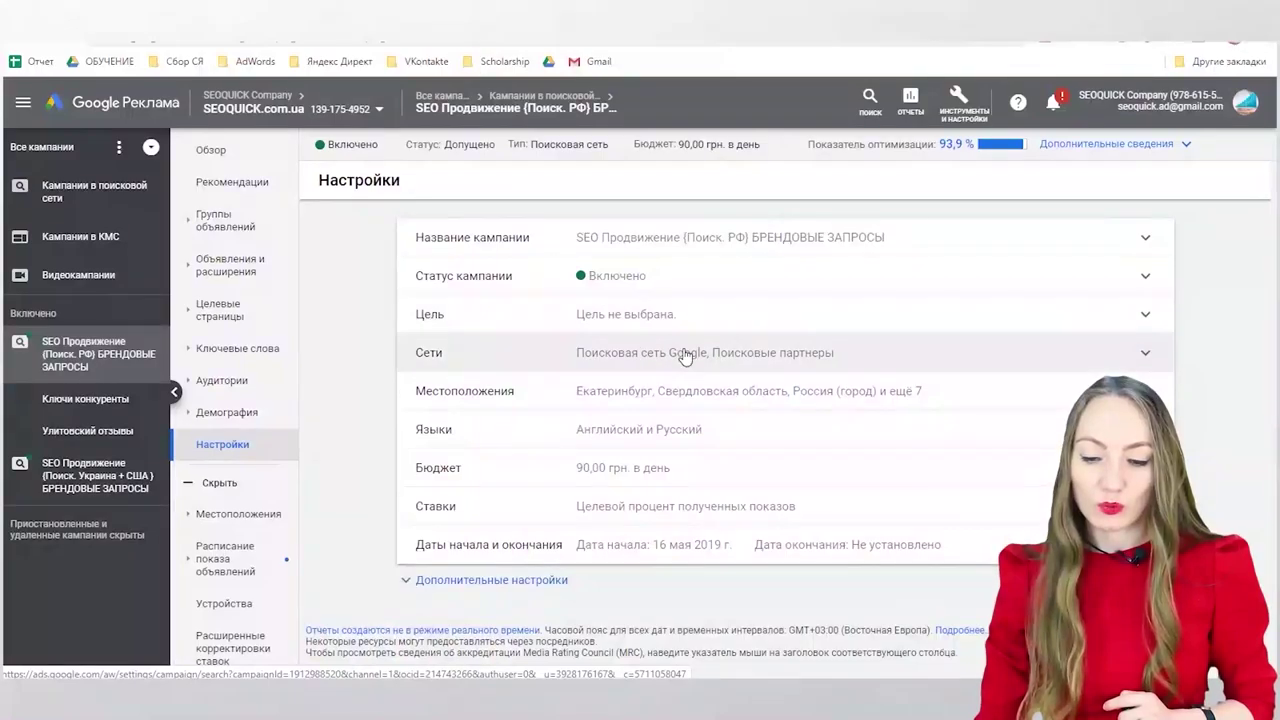
click(684, 355)
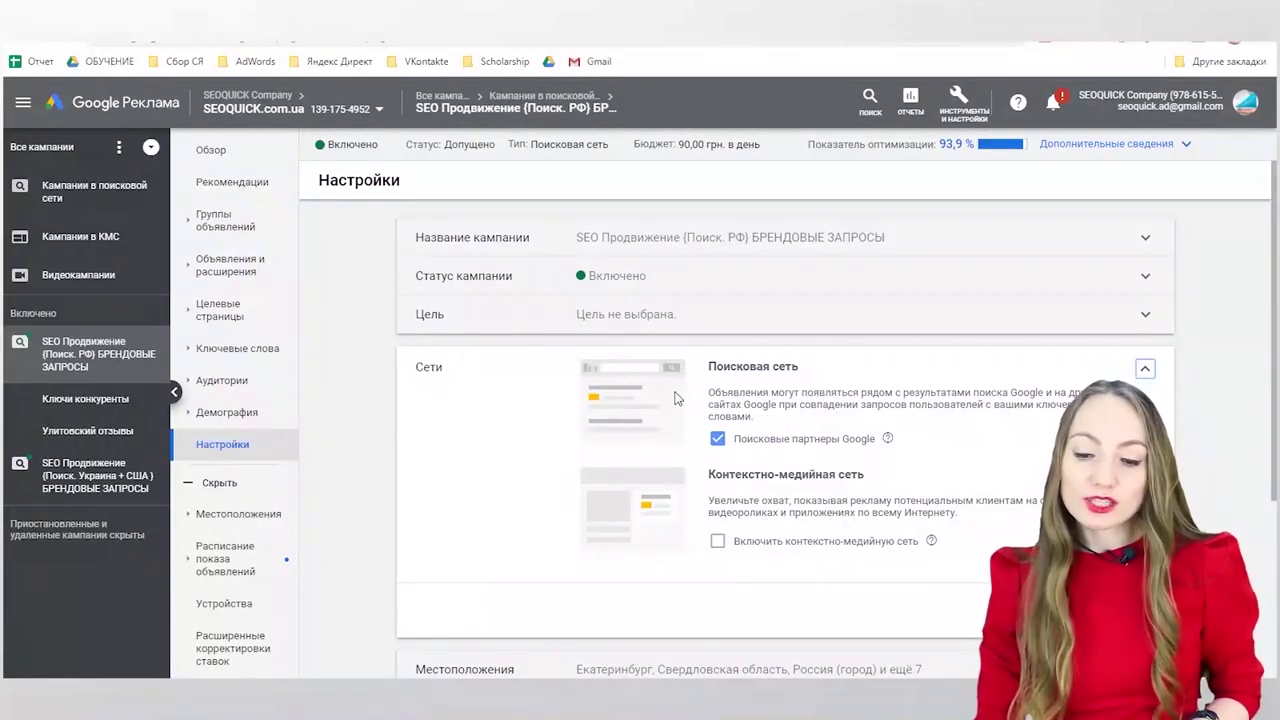
scroll(345, 432, down, 2)
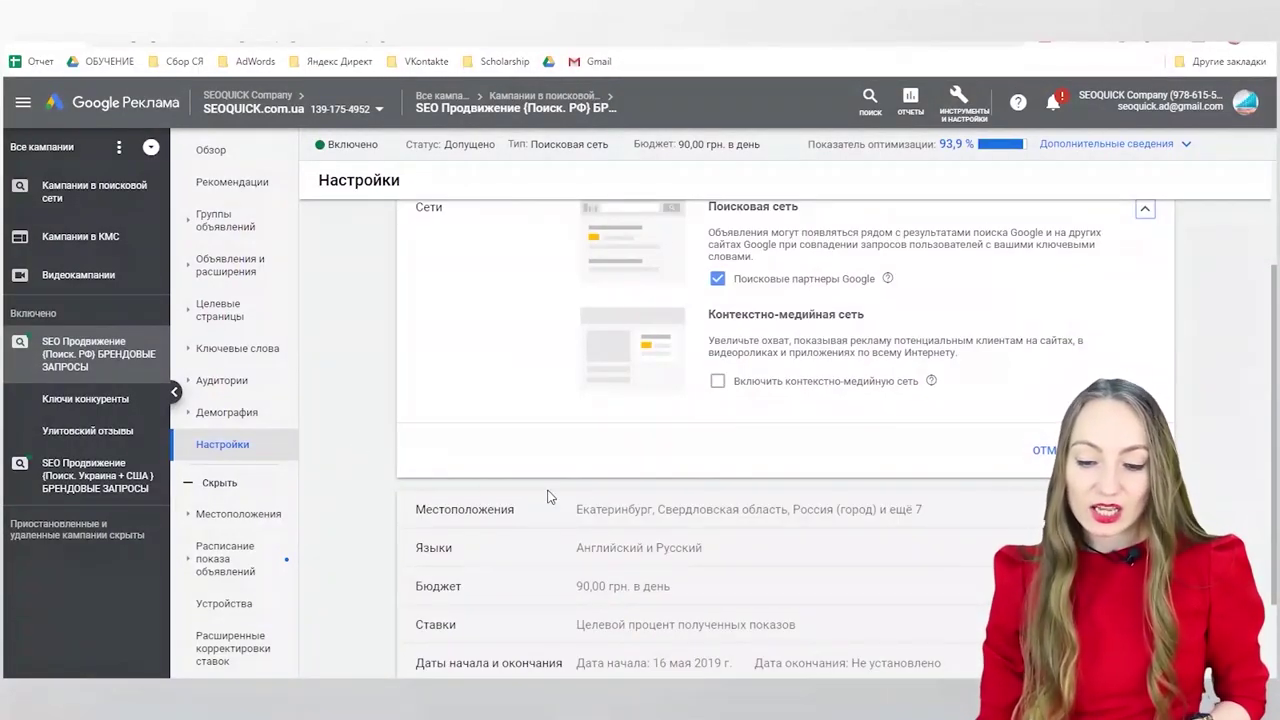
scroll(550, 518, down, 1)
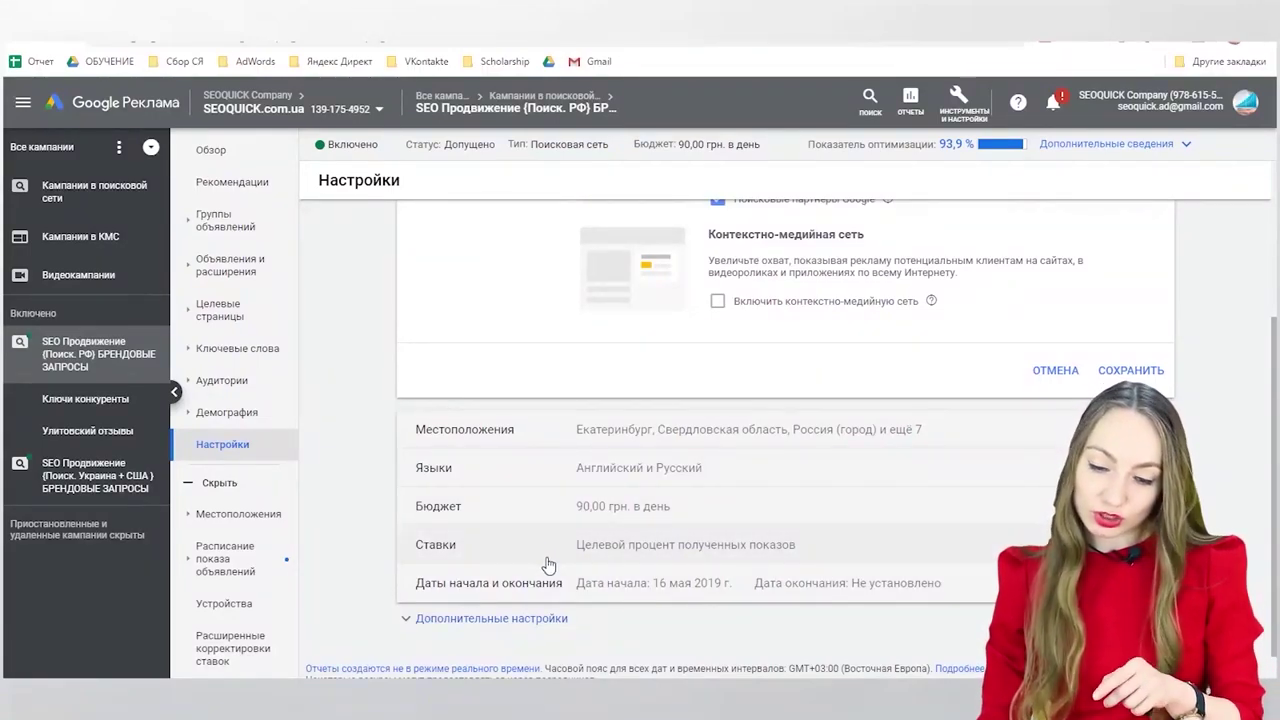
Step: Expand the campaign's additional settings and review the conversion and ad rotation options without changing them
click(520, 622)
scroll(522, 590, down, 2)
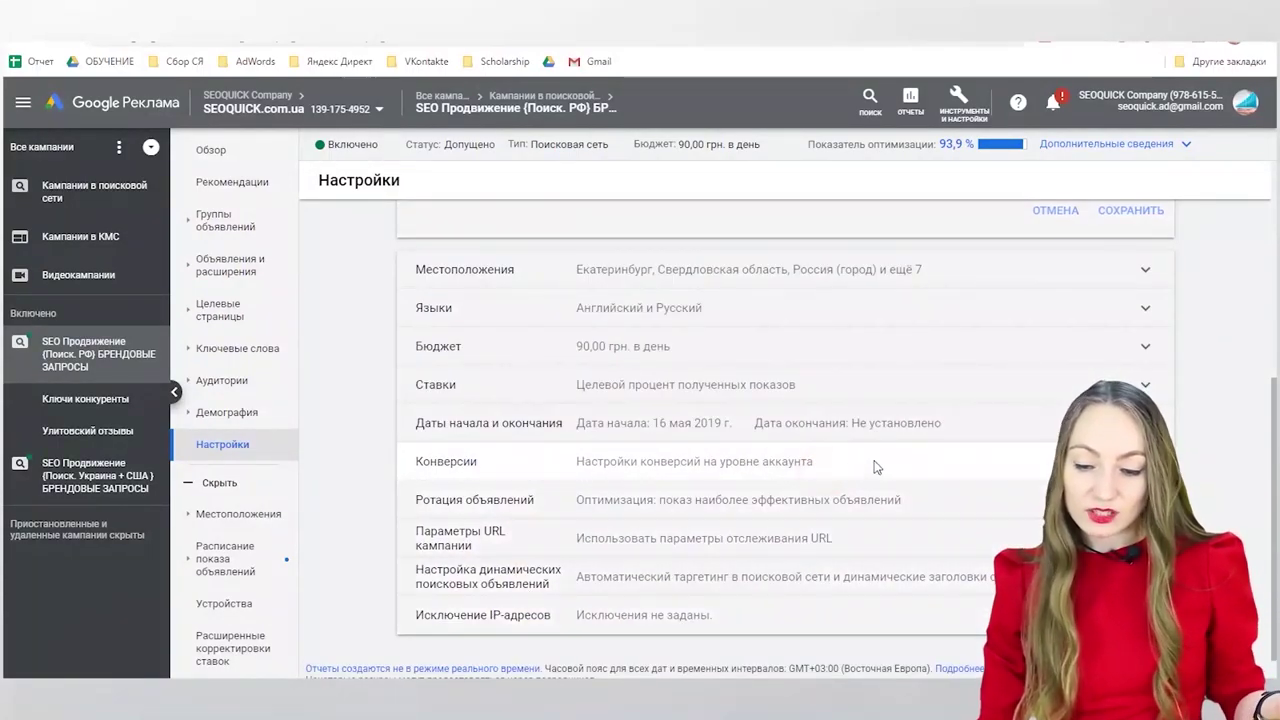
click(871, 469)
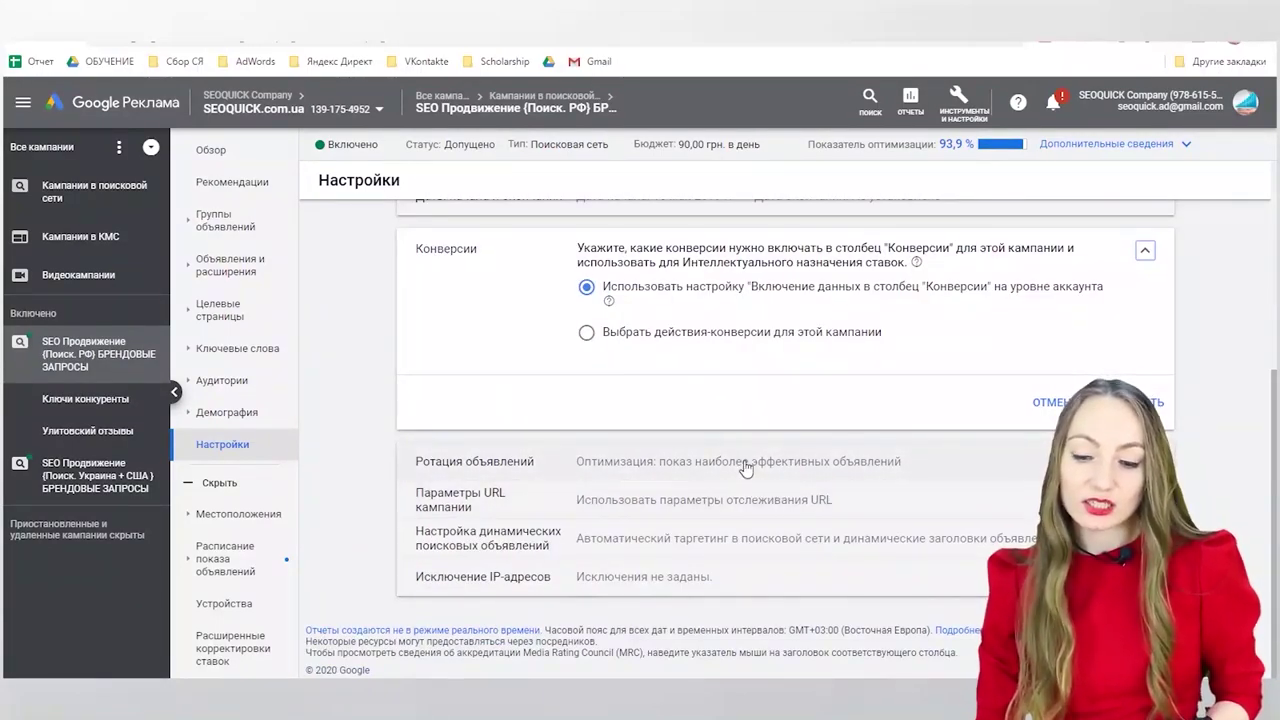
click(812, 476)
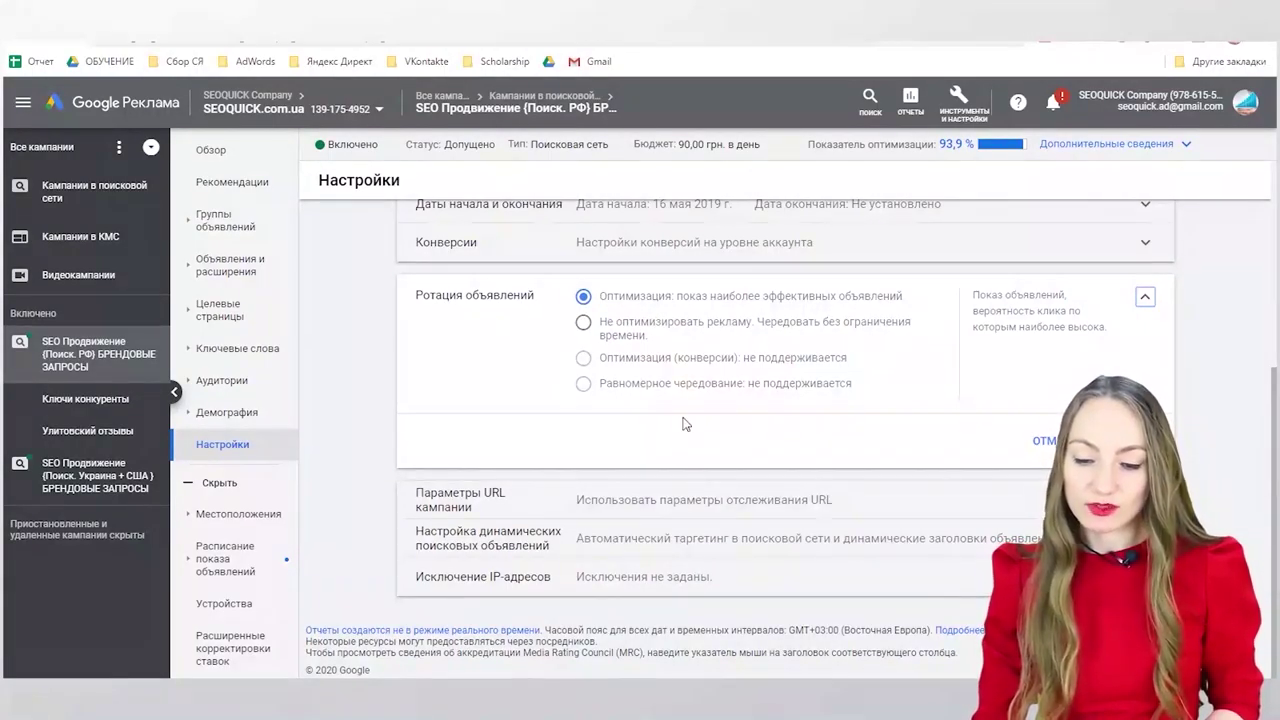
Step: Review the campaign's URL parameters, dynamic search ads settings and goal options without saving changes
click(639, 499)
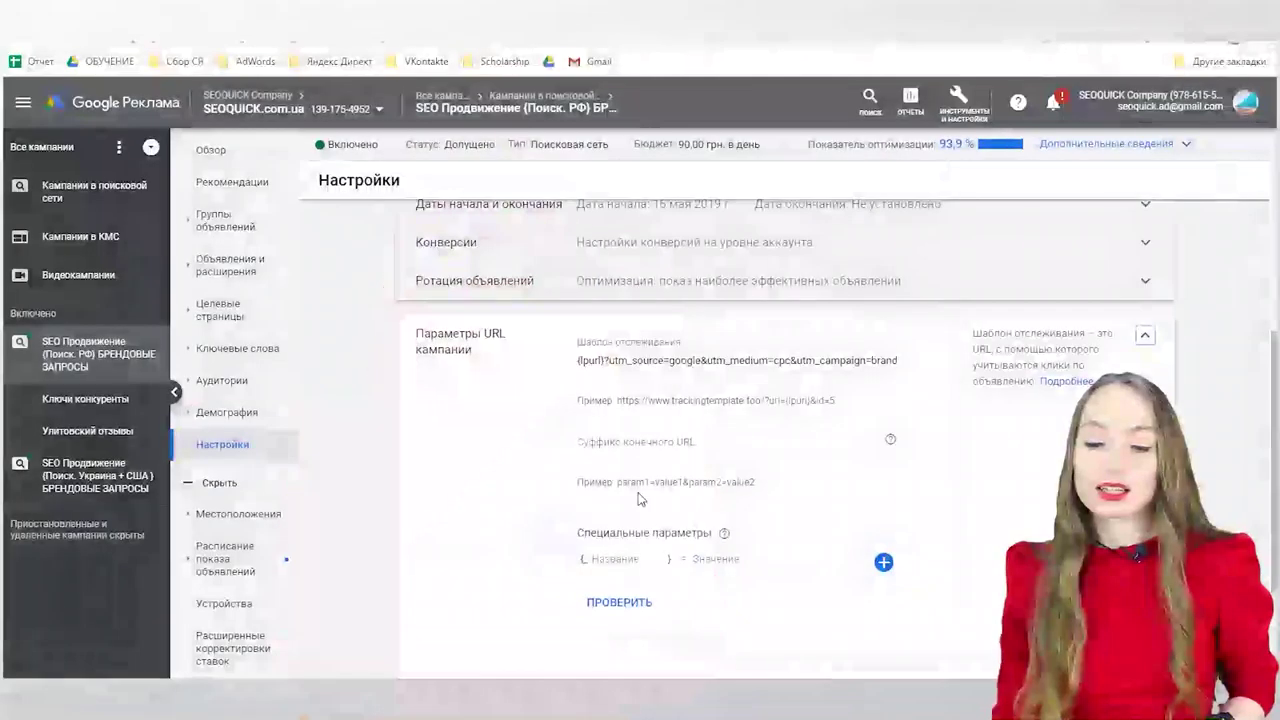
scroll(638, 425, down, 3)
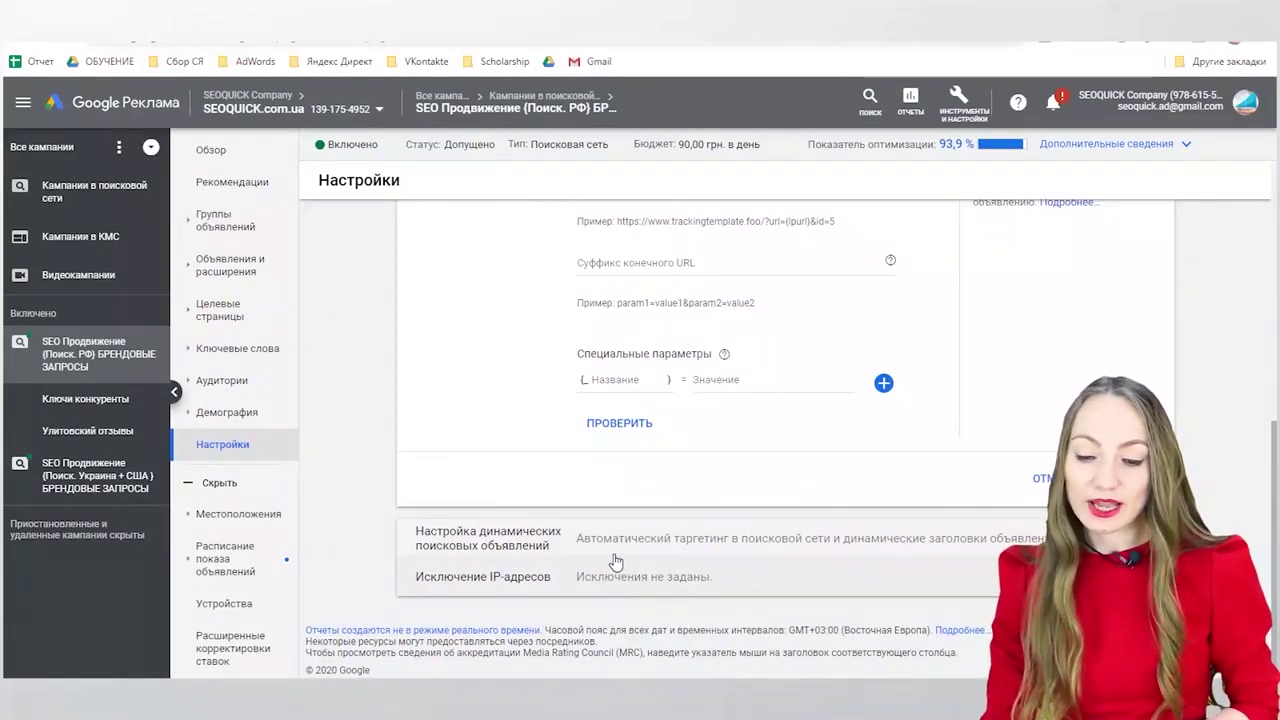
click(614, 556)
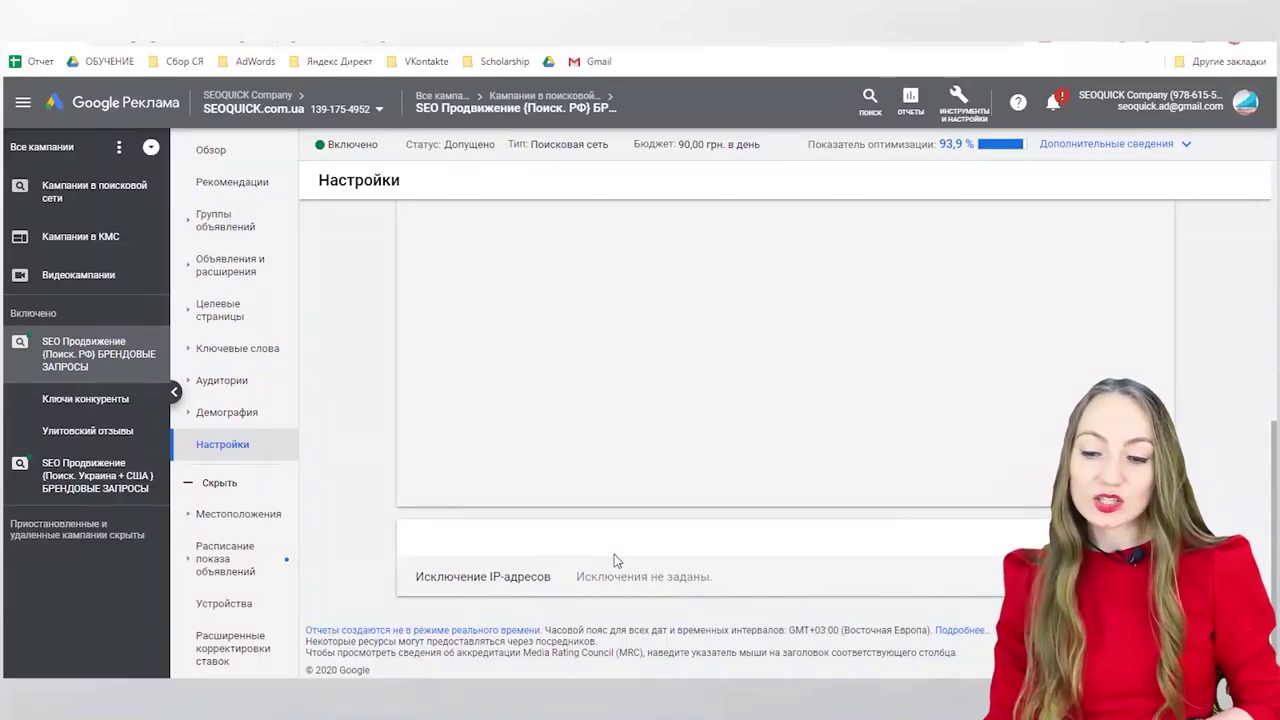
scroll(618, 550, up, 2)
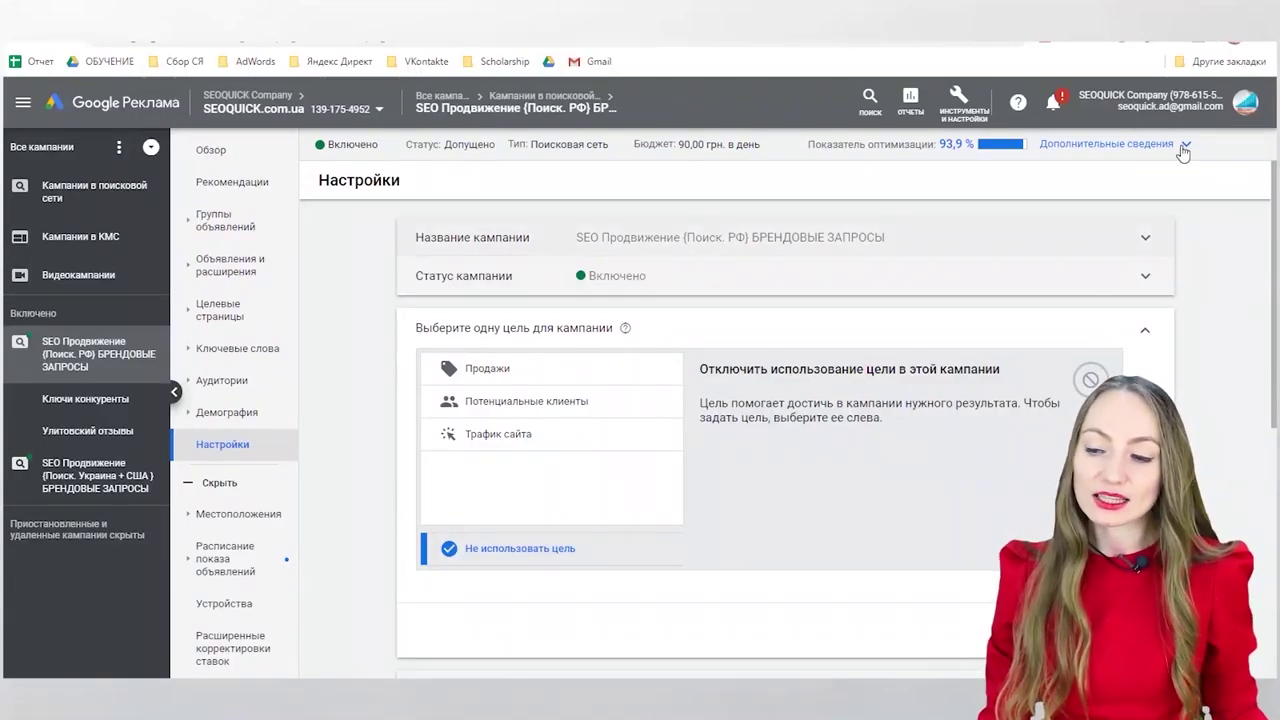
Step: Examine the campaign's targeted locations with their bid adjustments and view the excluded locations
click(238, 513)
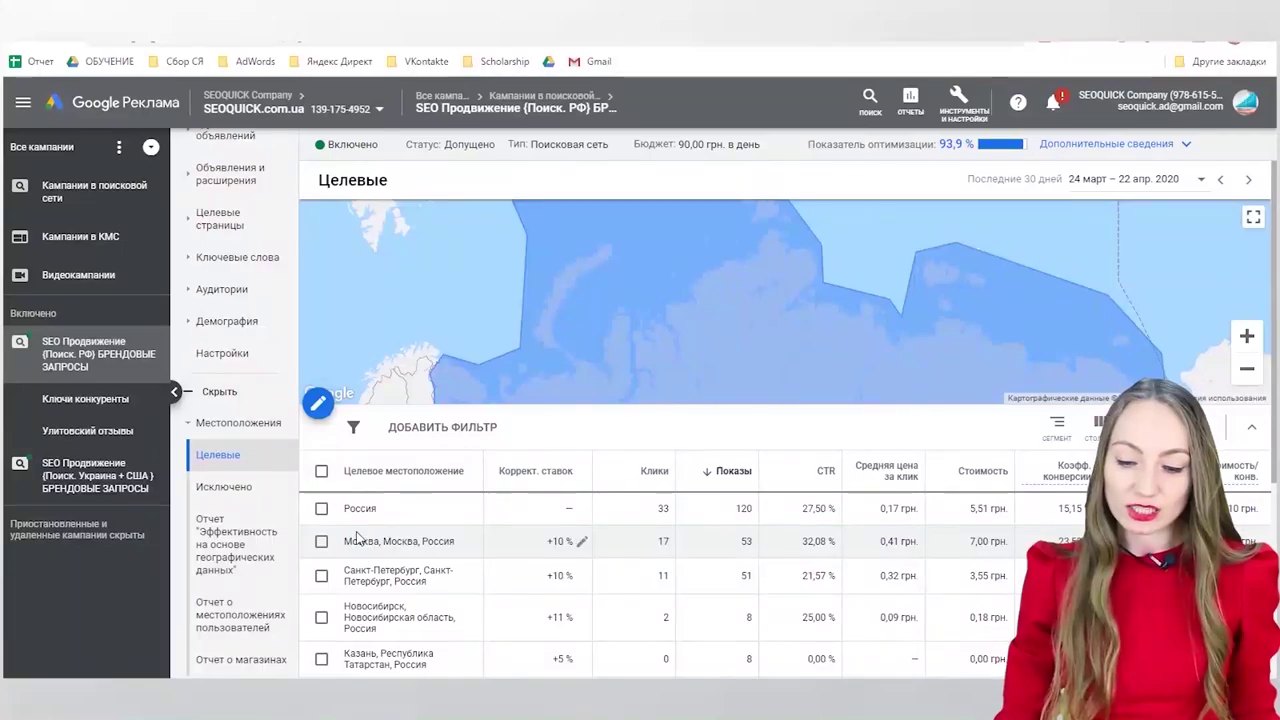
click(226, 488)
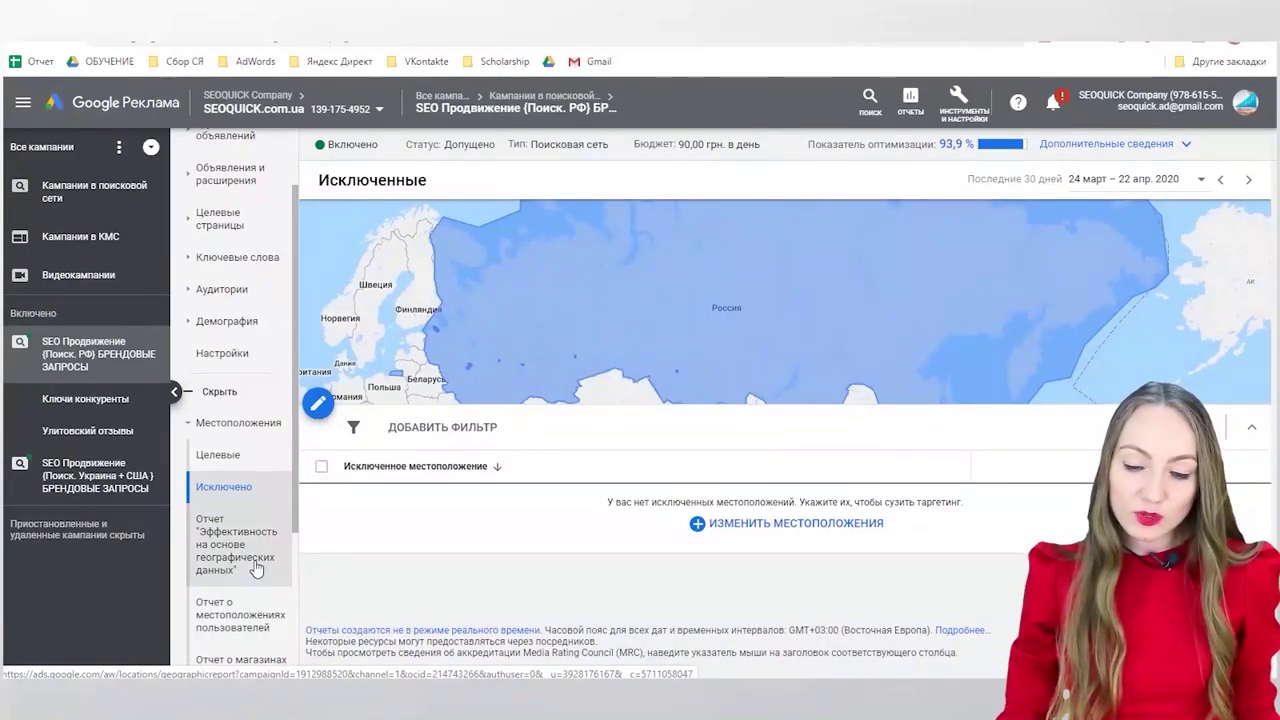
Step: Open the geographic performance report, break Россия down by city, and sort the cities by impressions in descending order
scroll(256, 569, down, 3)
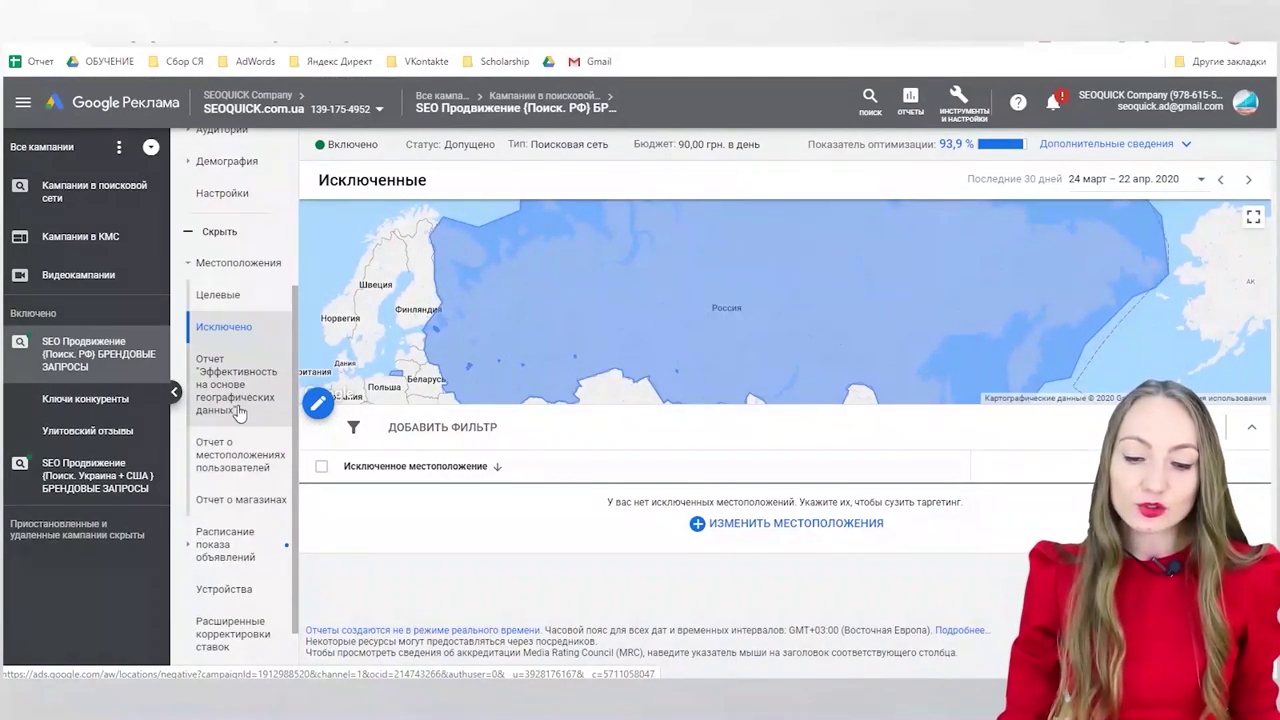
click(242, 402)
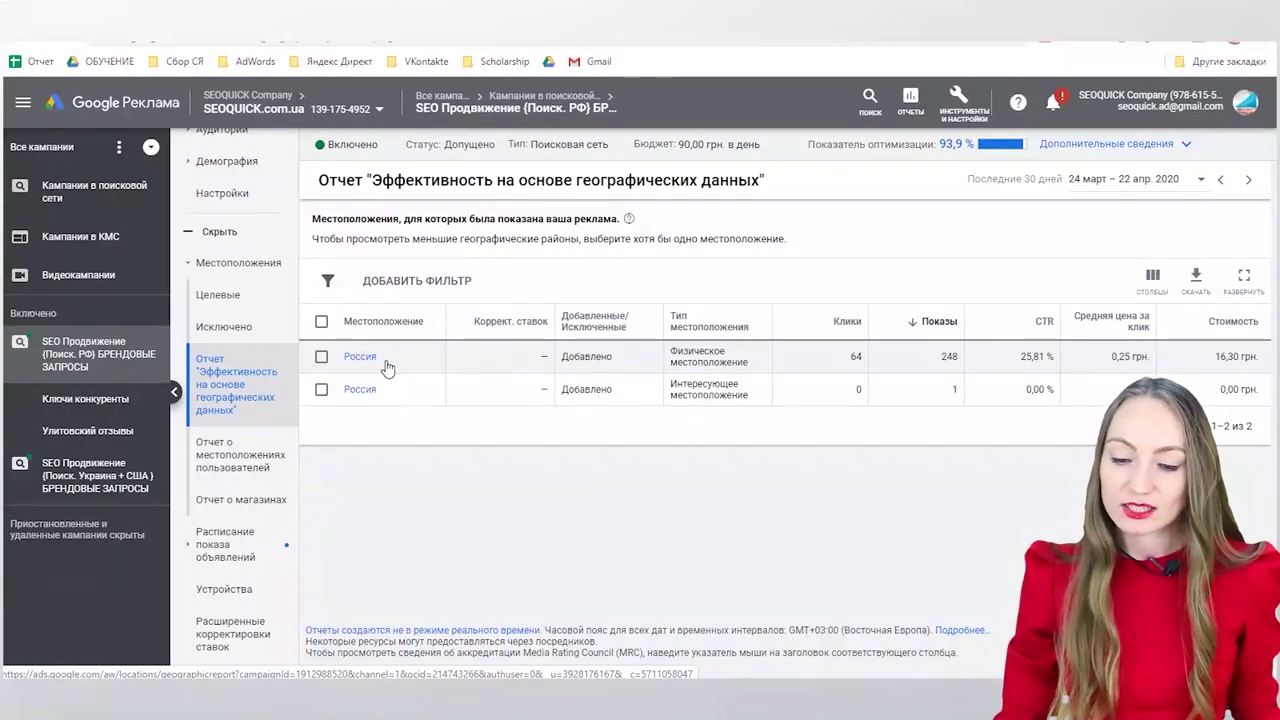
click(364, 358)
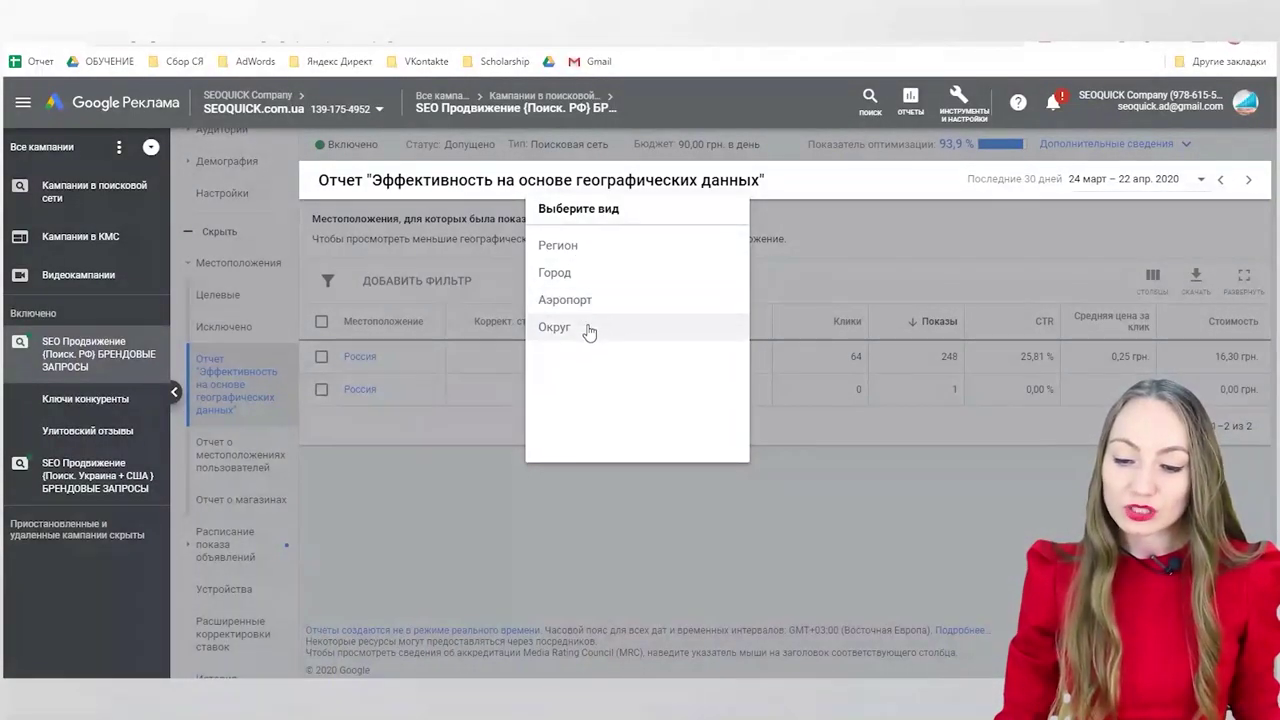
click(578, 278)
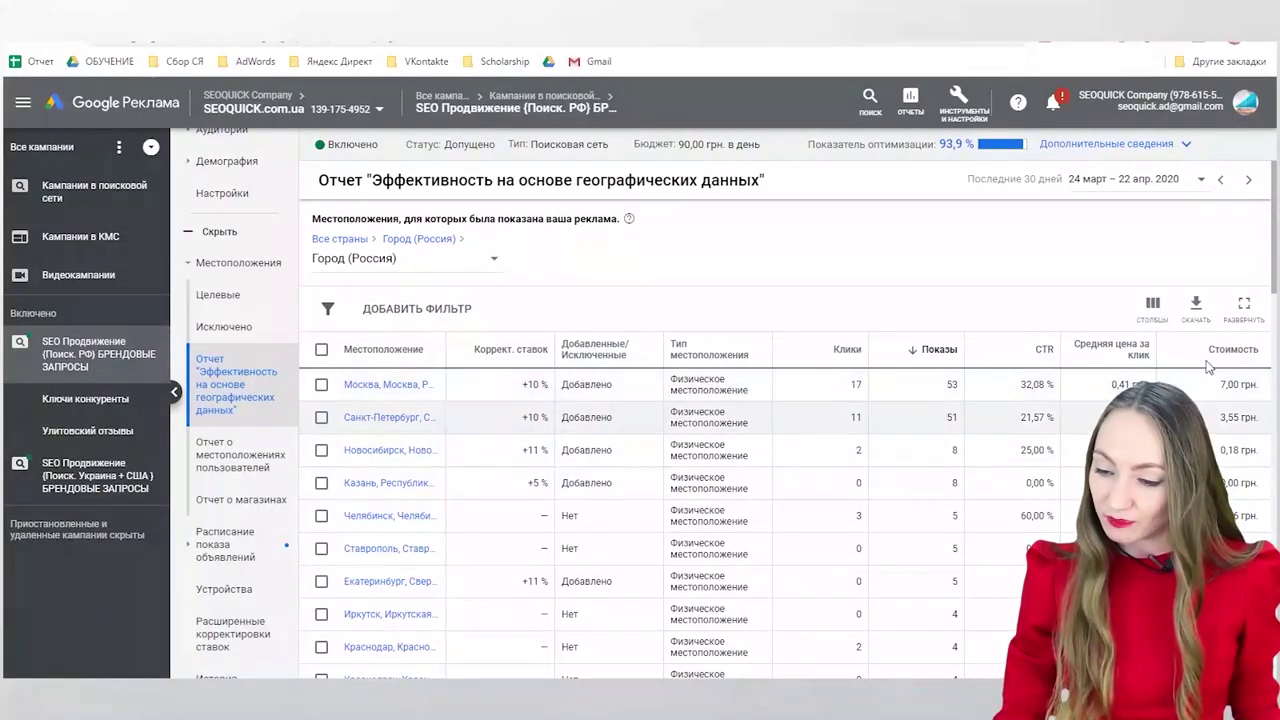
click(952, 356)
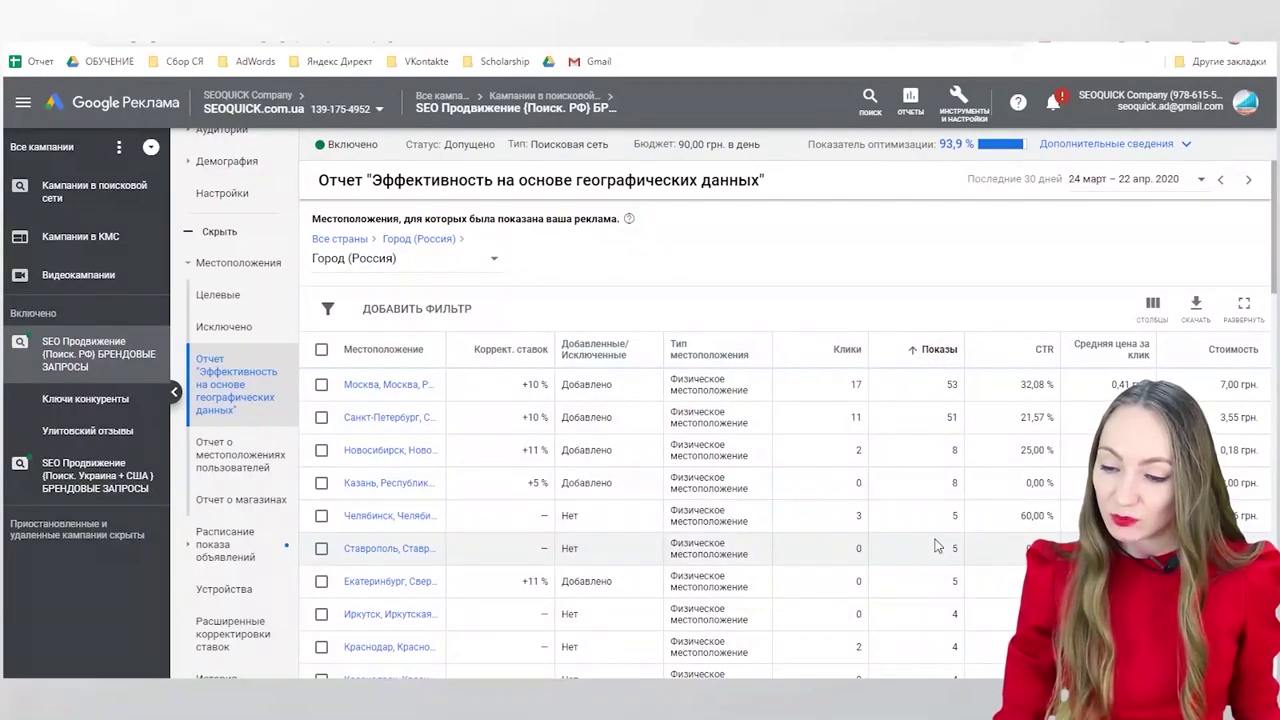
click(928, 354)
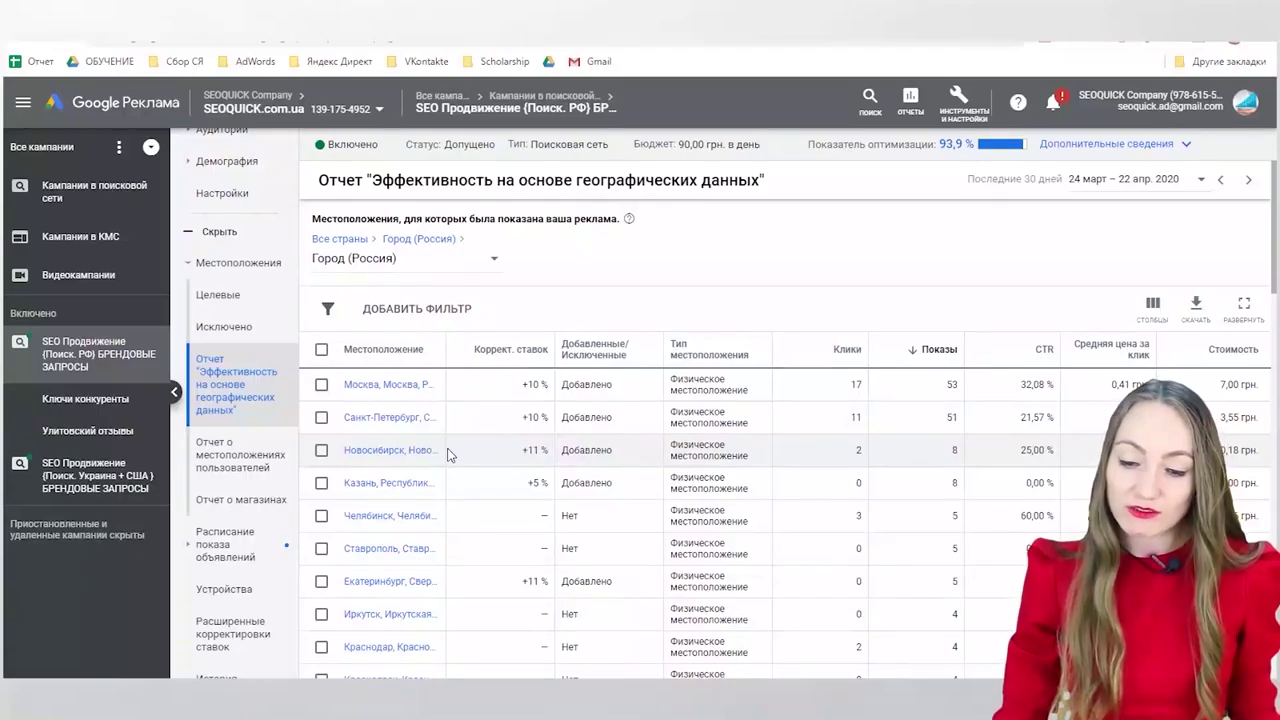
Step: Select Moscow, Saint Petersburg and Novosibirsk in the geographic report and open their targeting and bid adjustment form without saving
click(321, 384)
click(321, 417)
click(321, 450)
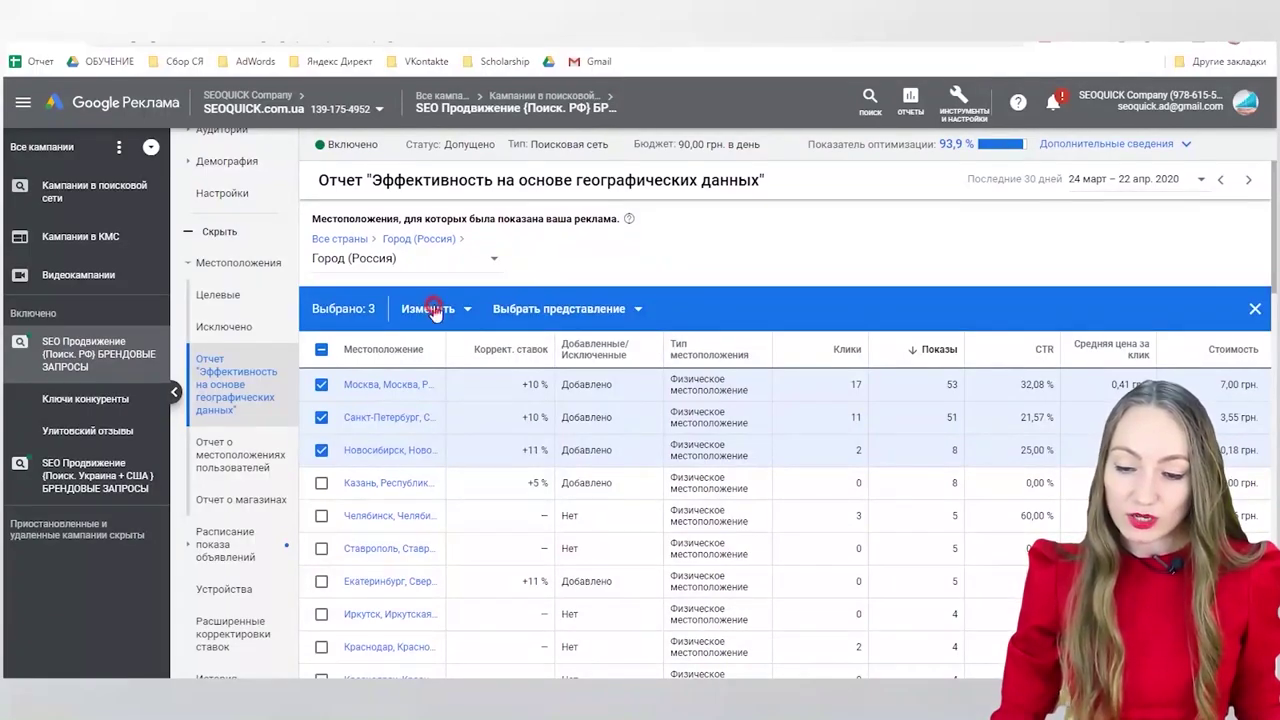
click(433, 310)
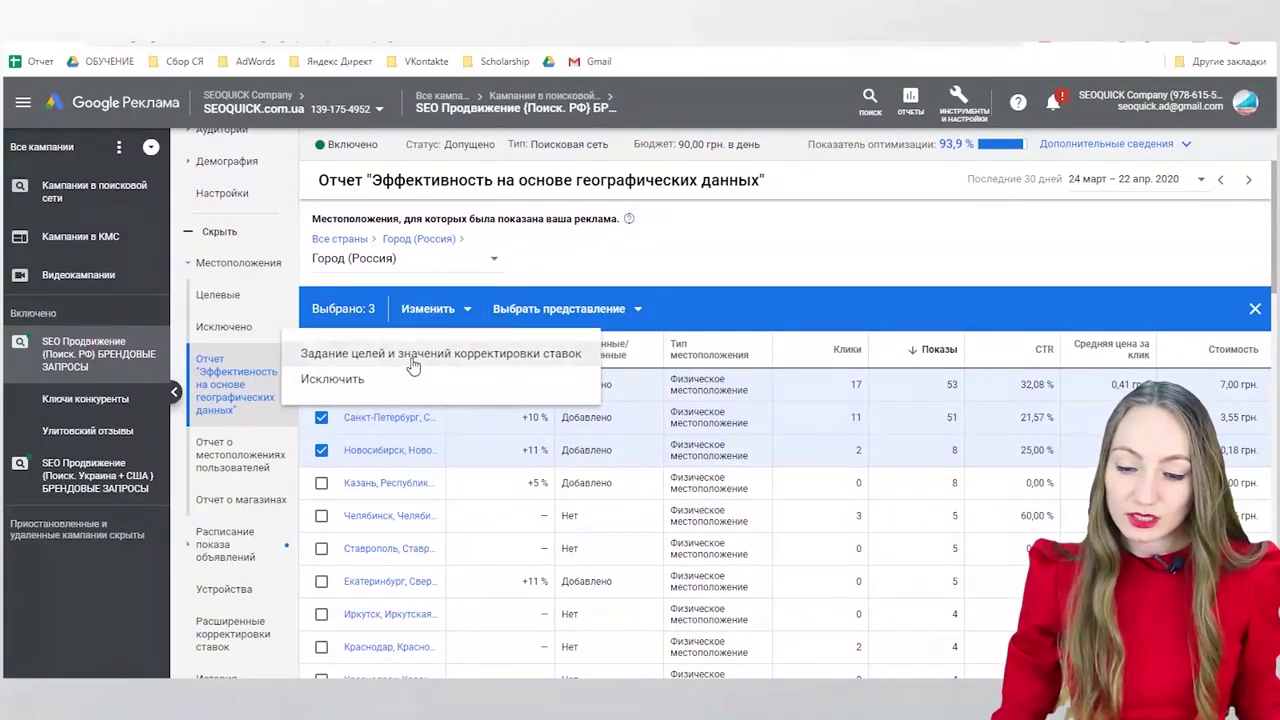
click(457, 353)
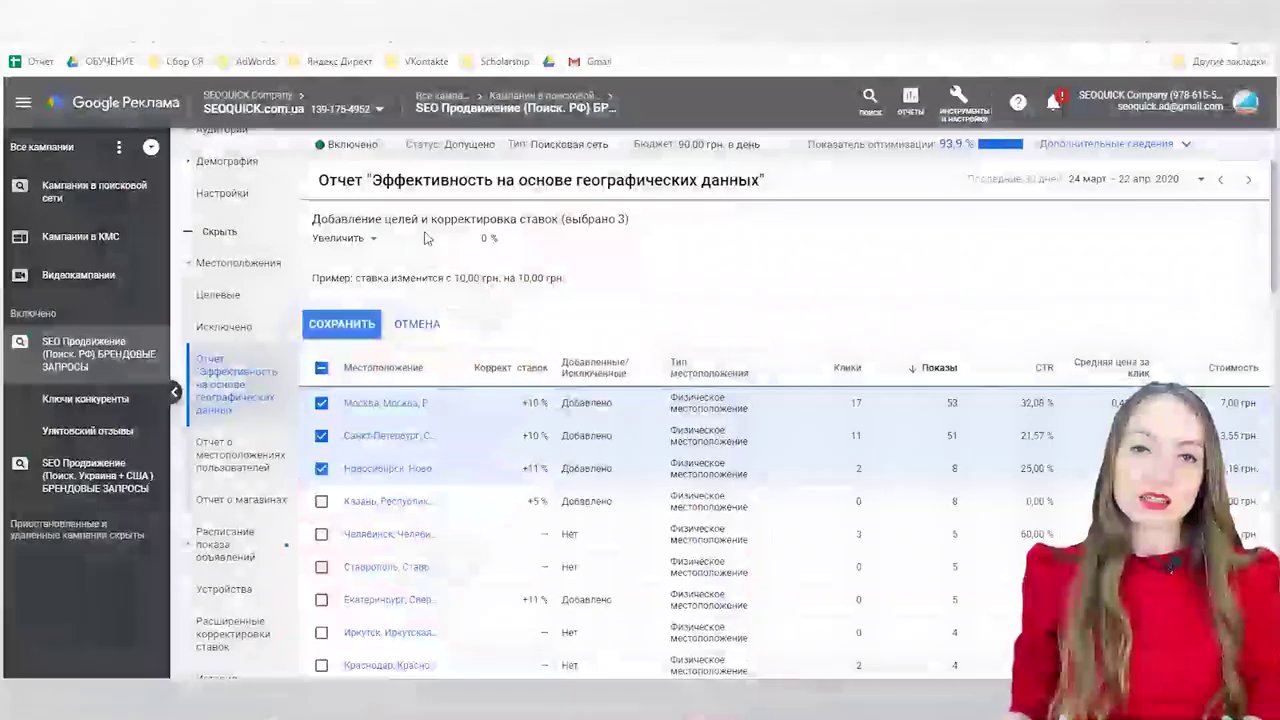
Step: Open the user locations report and drill down from Россия by city to the districts of Moscow
click(241, 456)
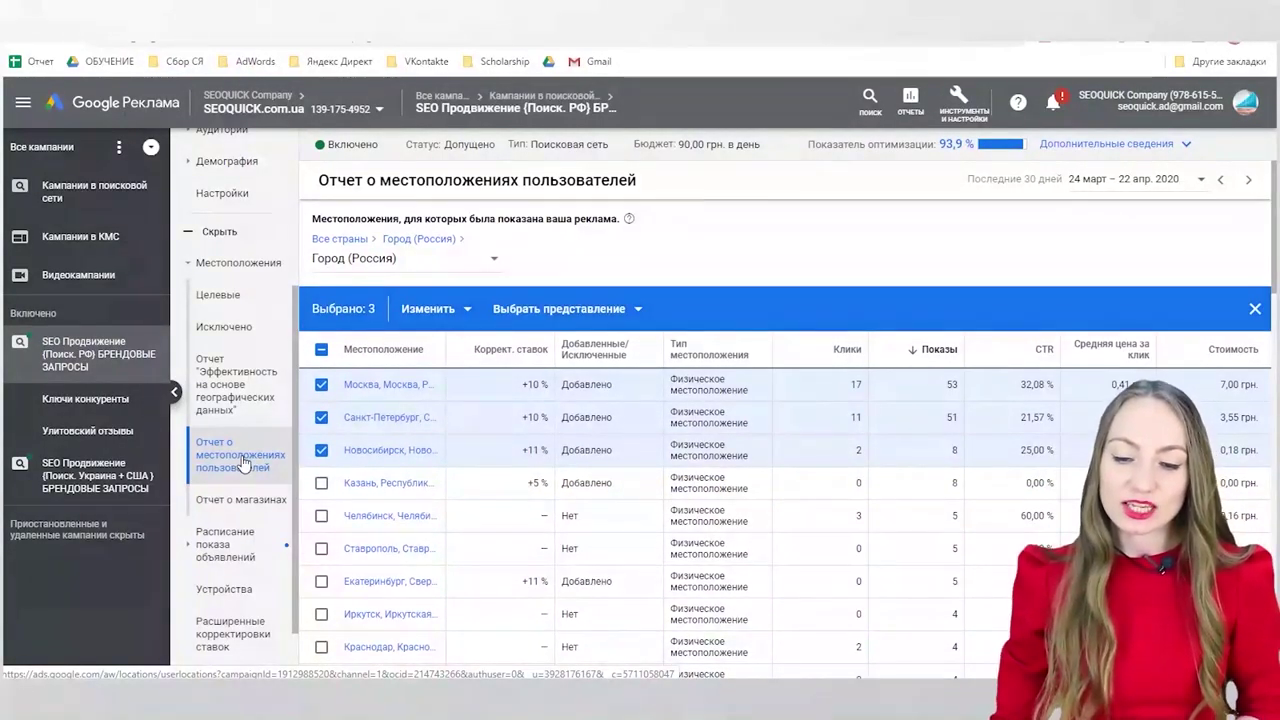
click(241, 458)
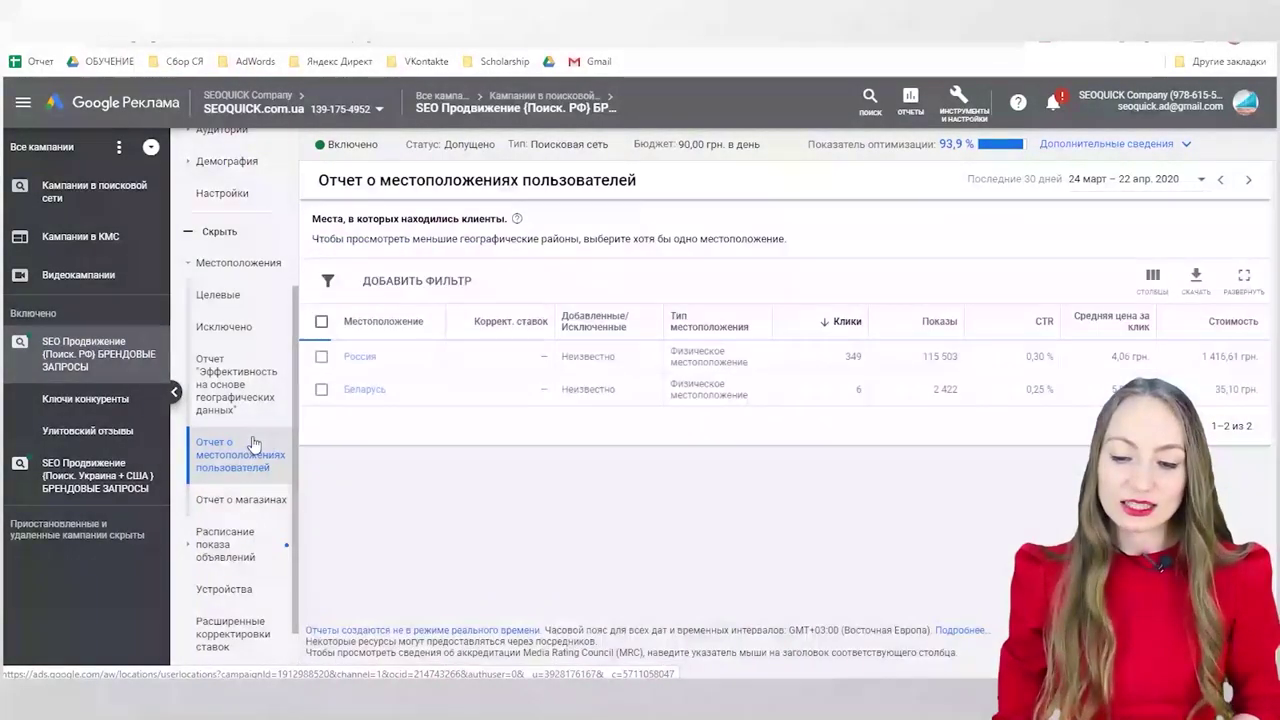
click(361, 357)
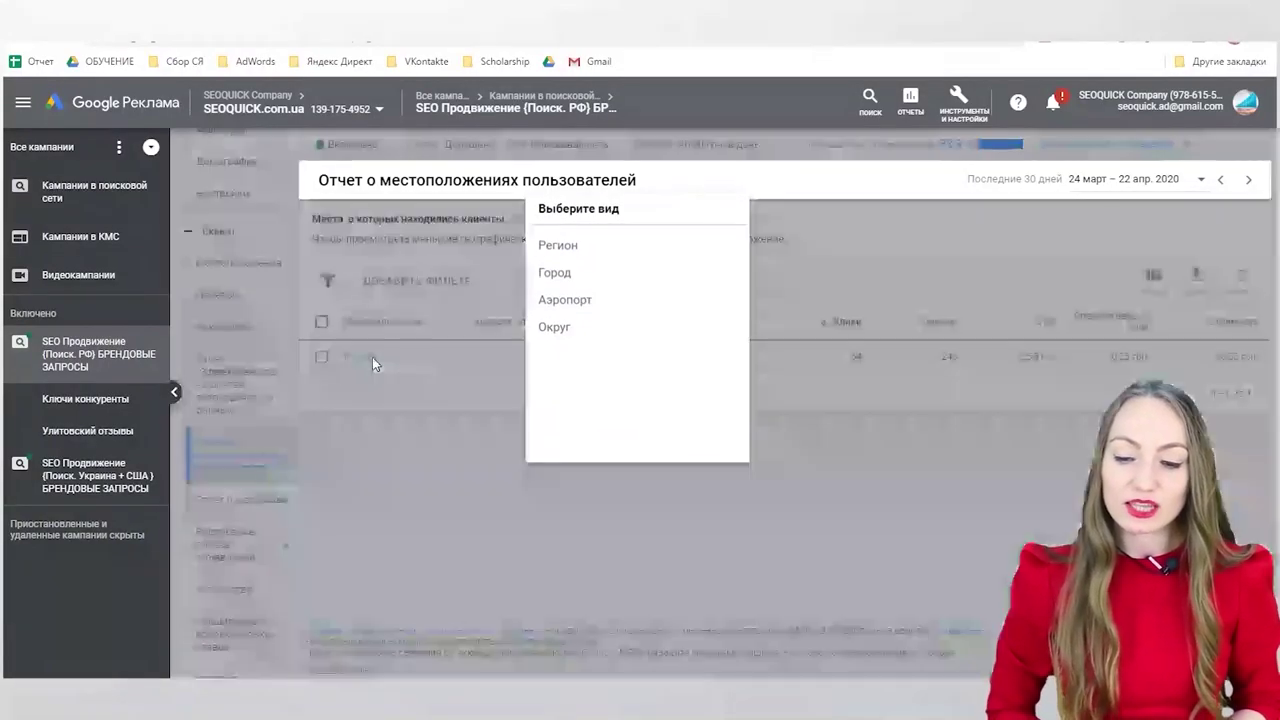
click(565, 276)
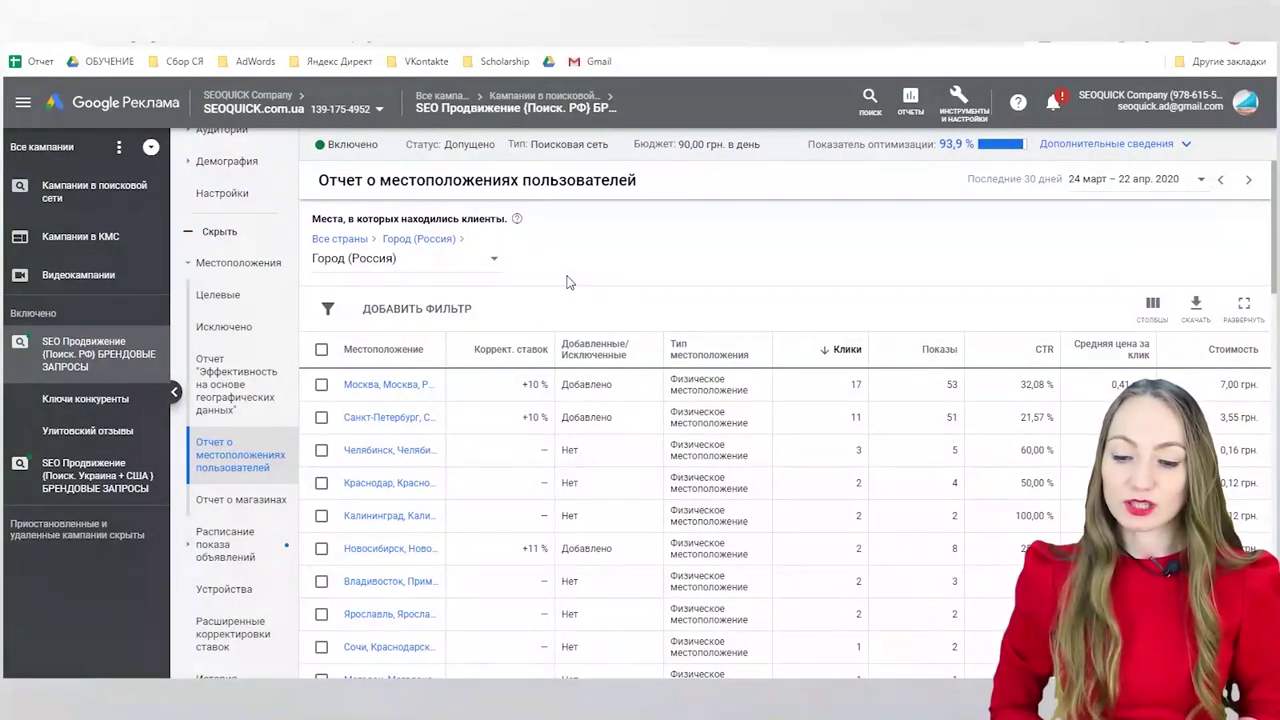
click(382, 392)
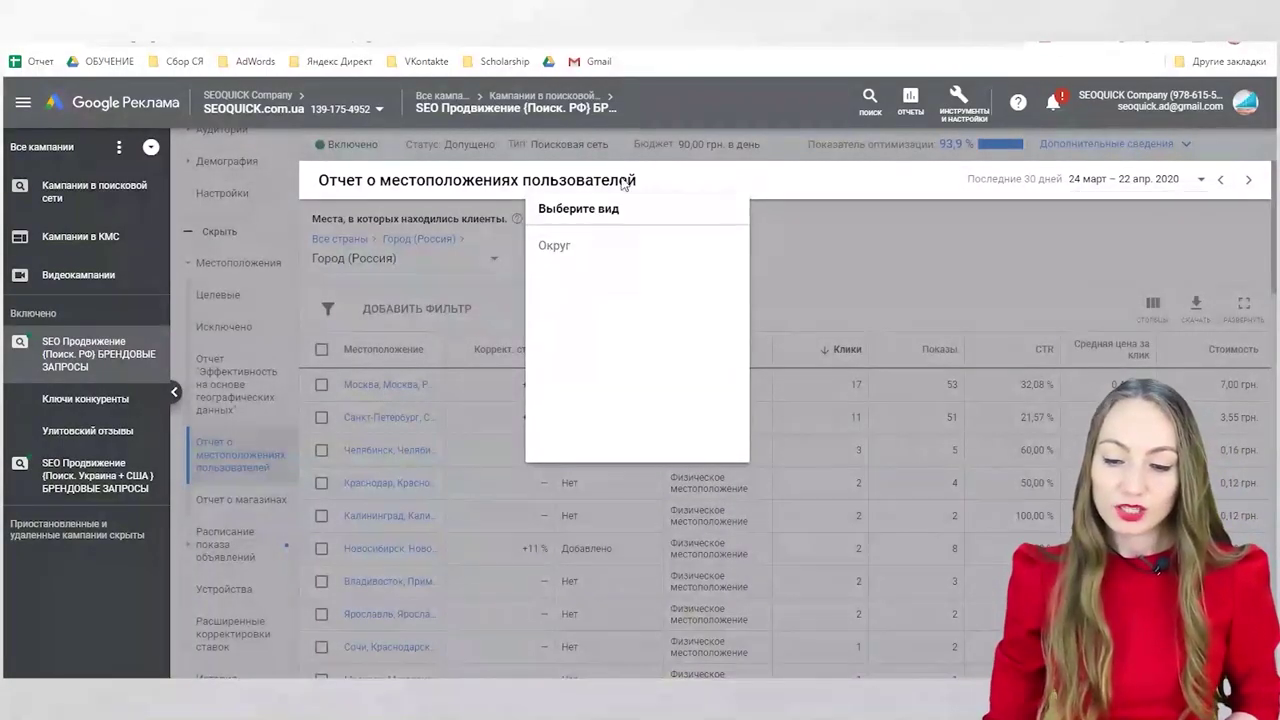
click(547, 252)
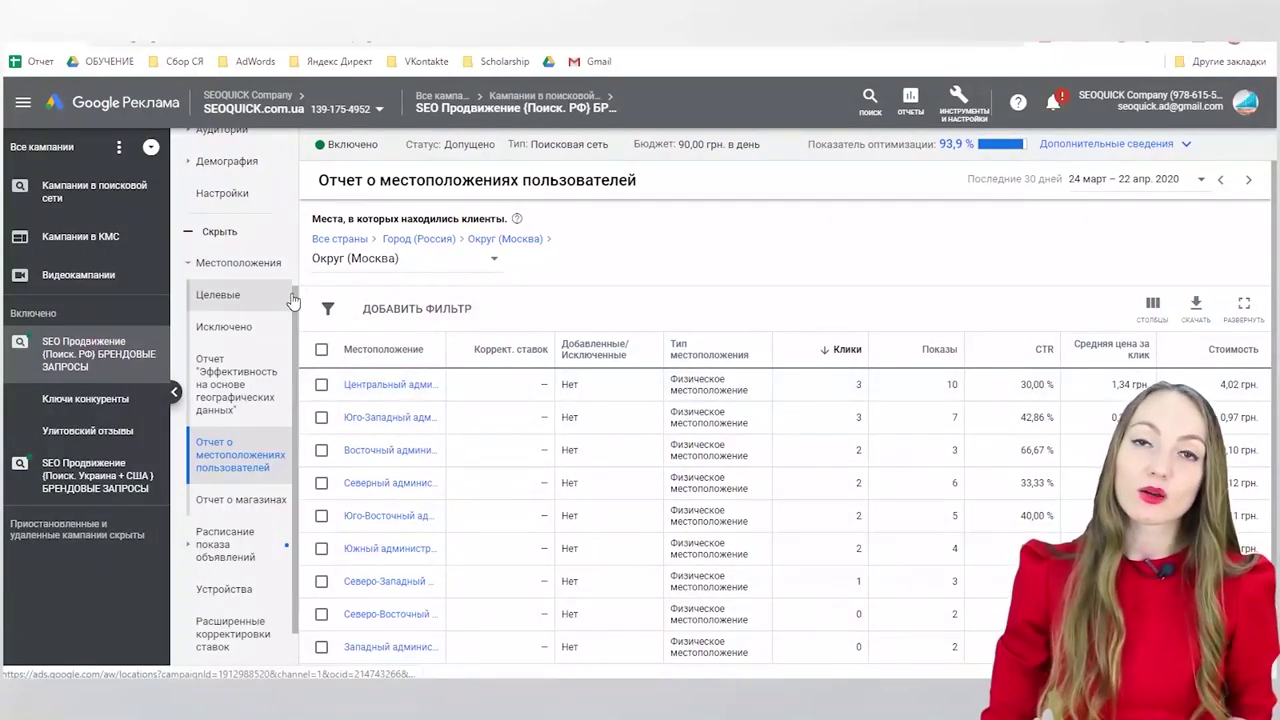
Step: View the campaign's store report and open its ad schedule
click(222, 513)
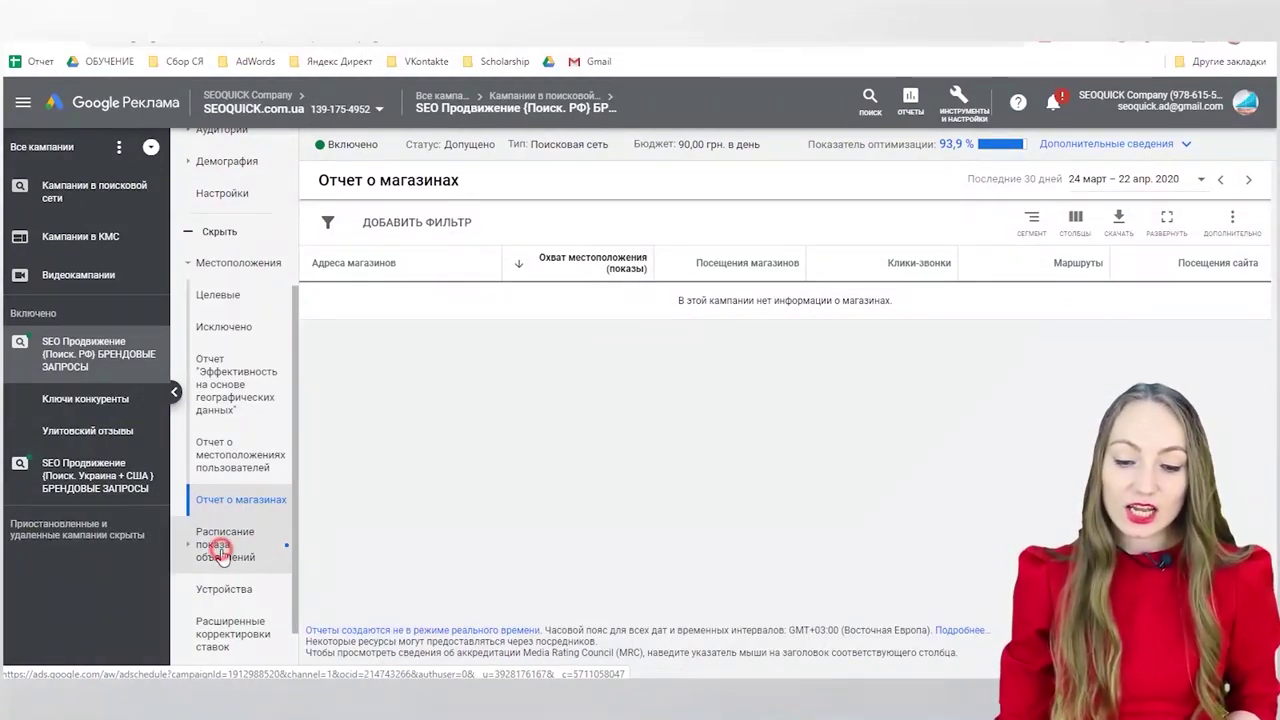
click(224, 553)
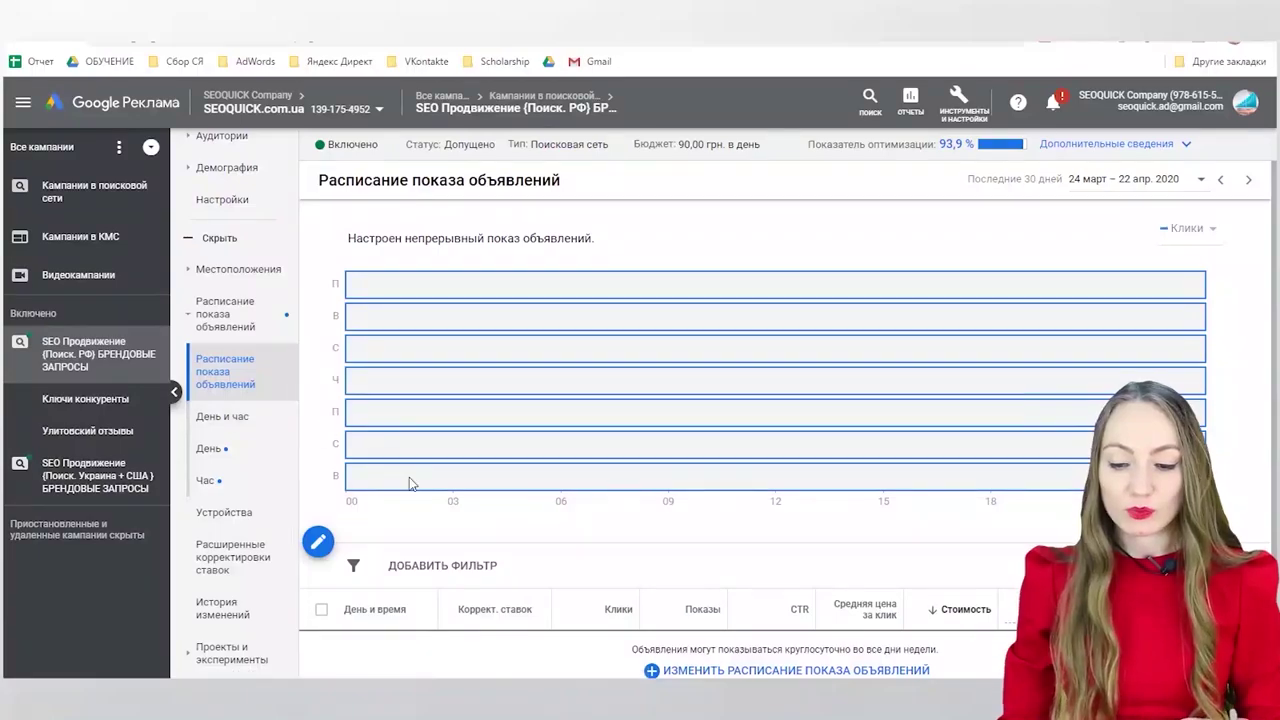
Step: Fill in an ad schedule period for Monday from 01:00 to 02:00, then cancel the schedule edit without saving
scroll(500, 480, down, 1)
click(764, 592)
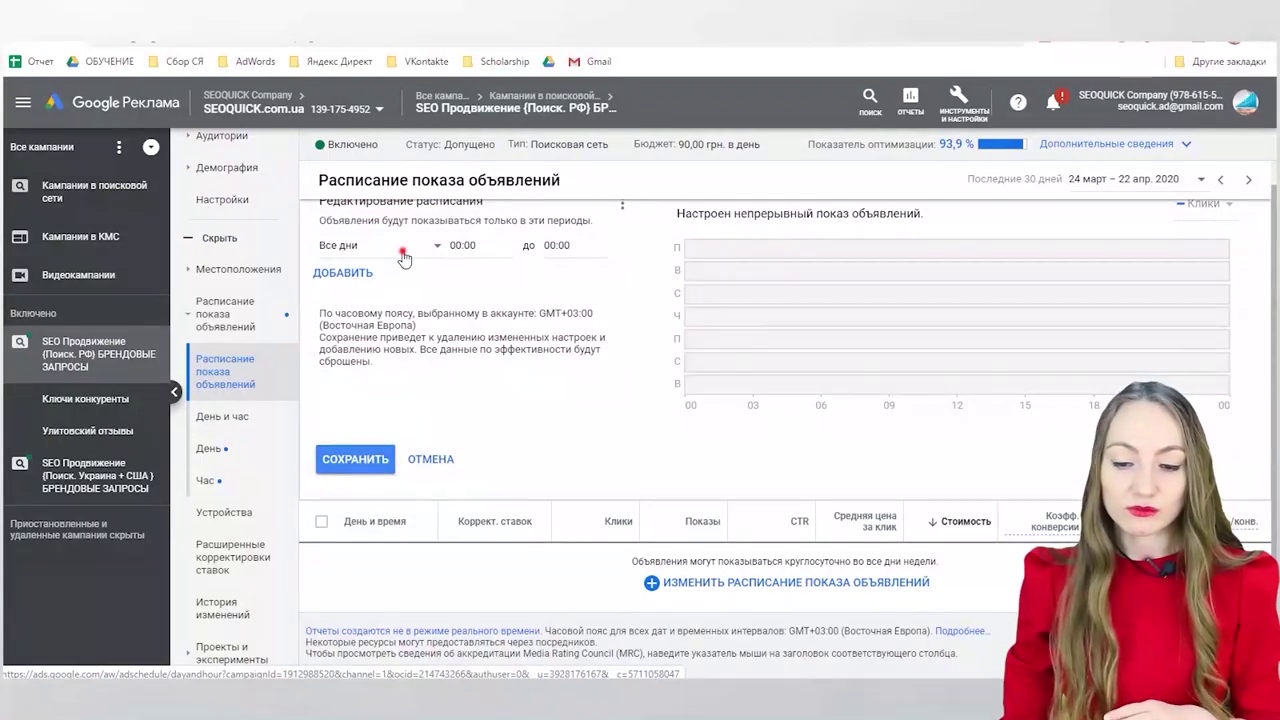
click(395, 278)
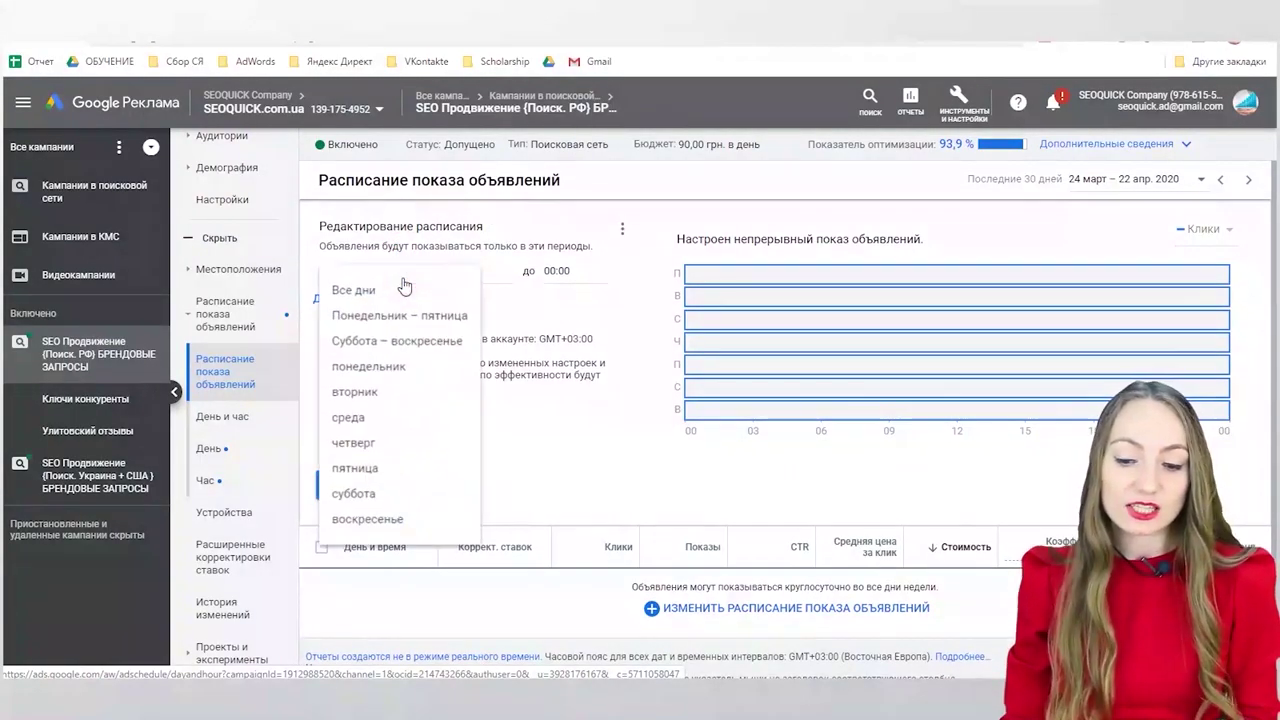
click(412, 368)
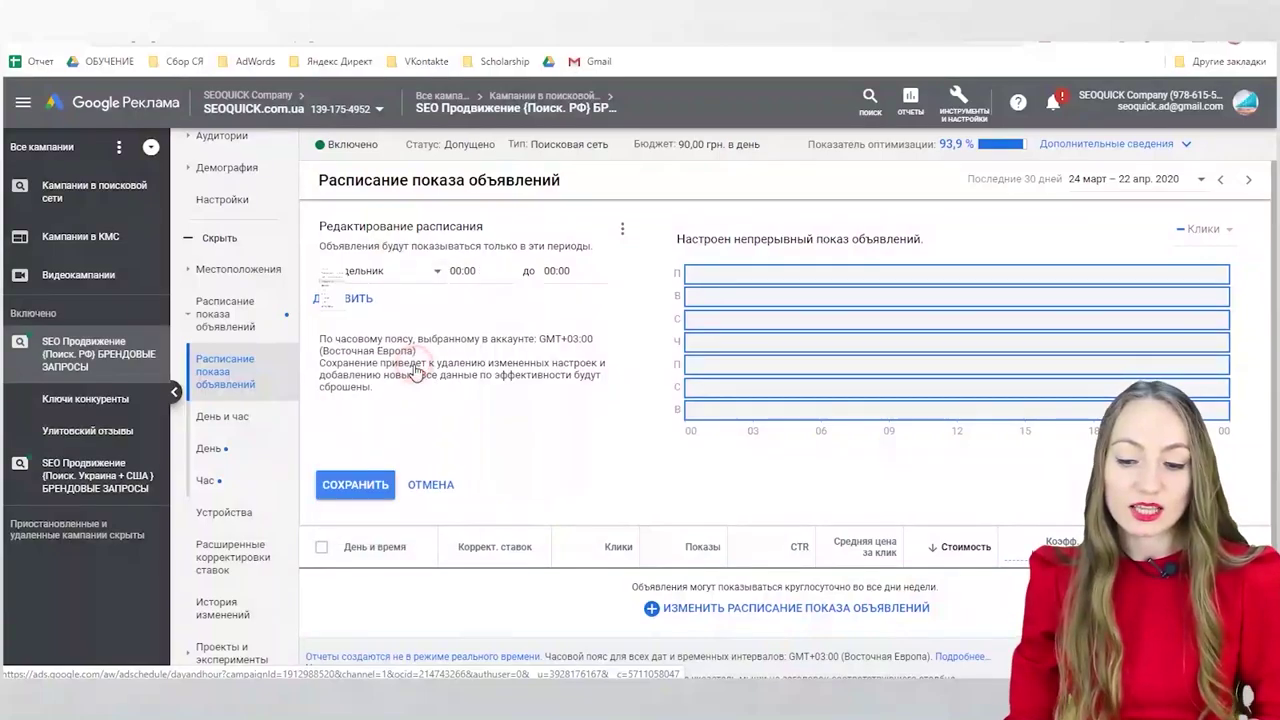
click(480, 273)
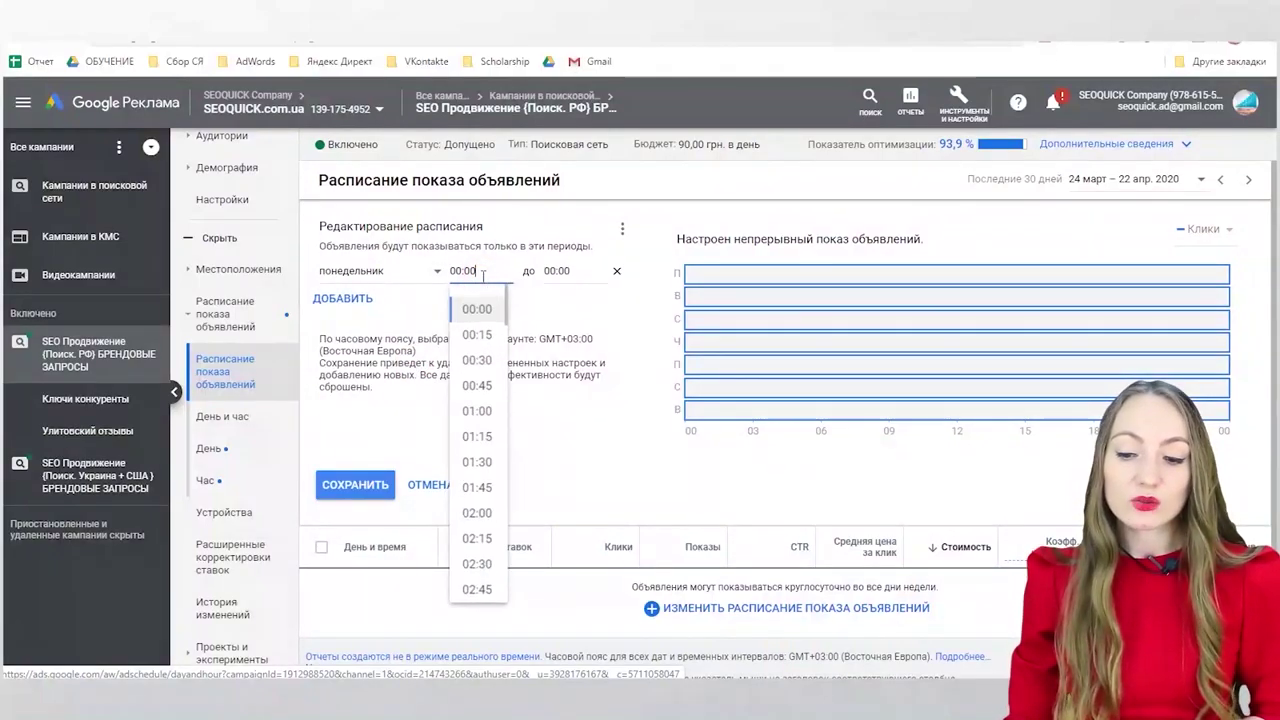
click(478, 411)
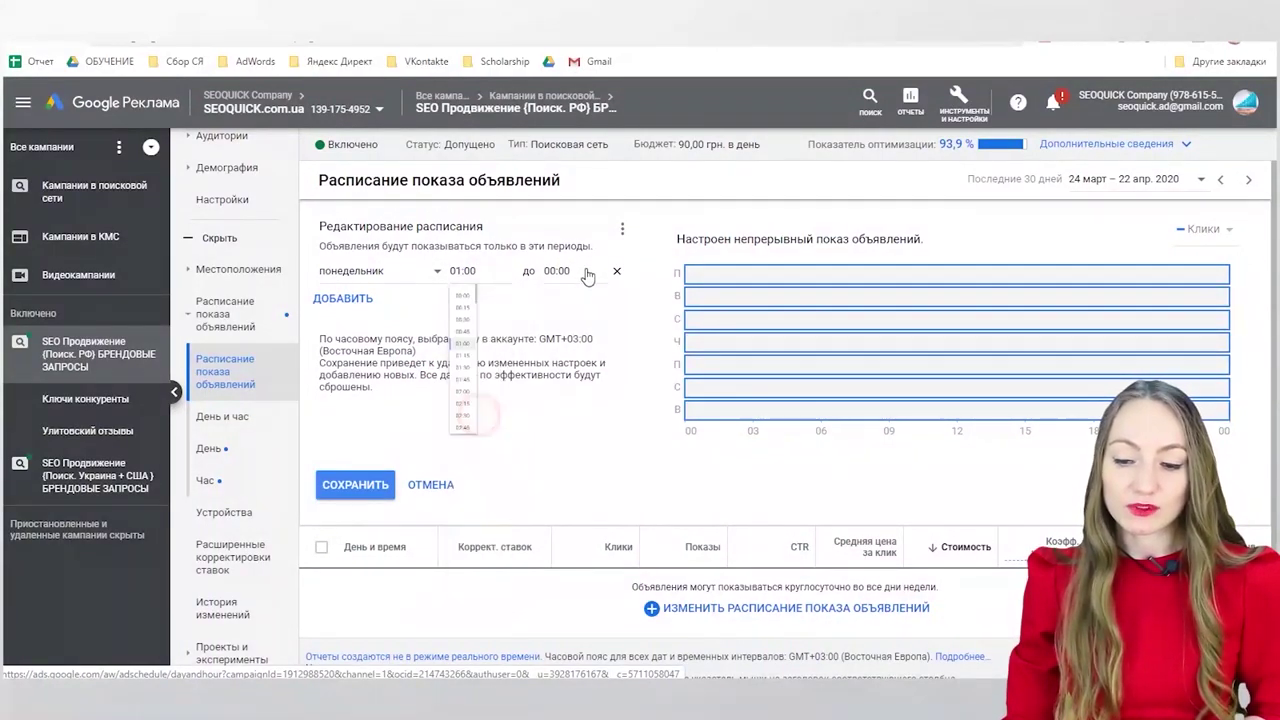
click(582, 271)
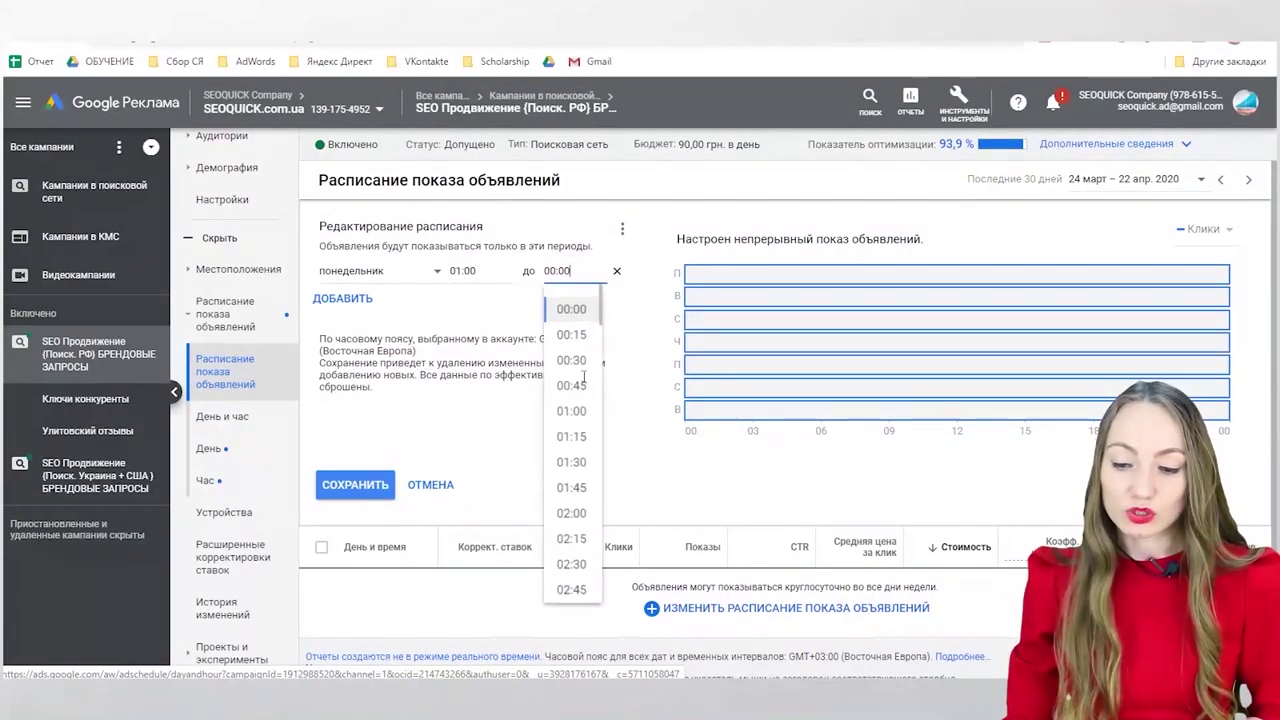
click(571, 514)
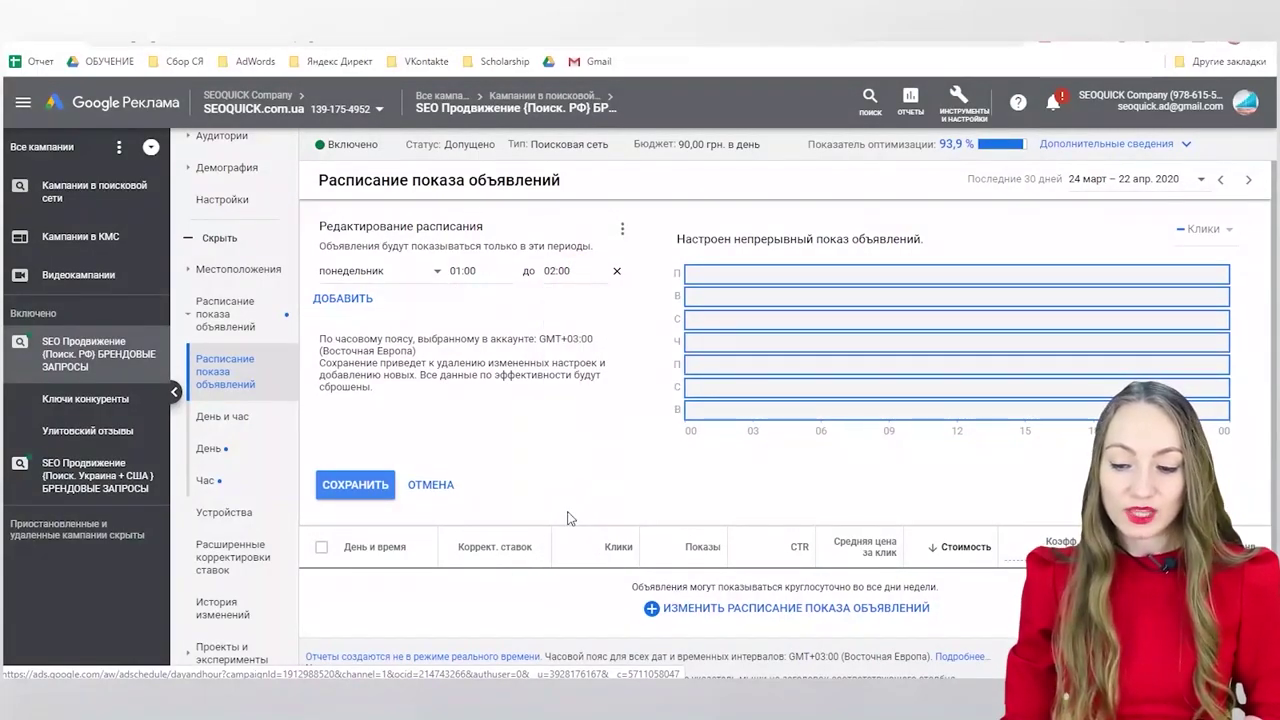
click(428, 486)
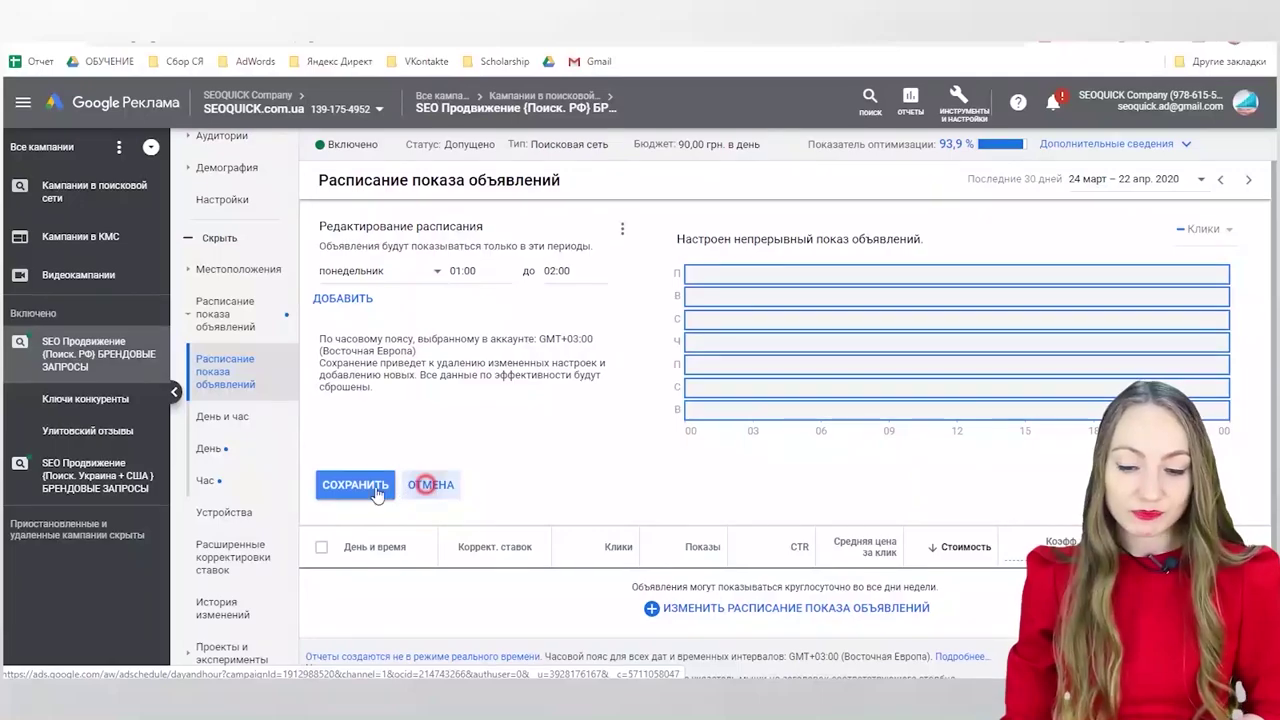
Step: Examine the campaign's performance by day and hour, then open the breakdown by day and sort it by impressions
click(234, 418)
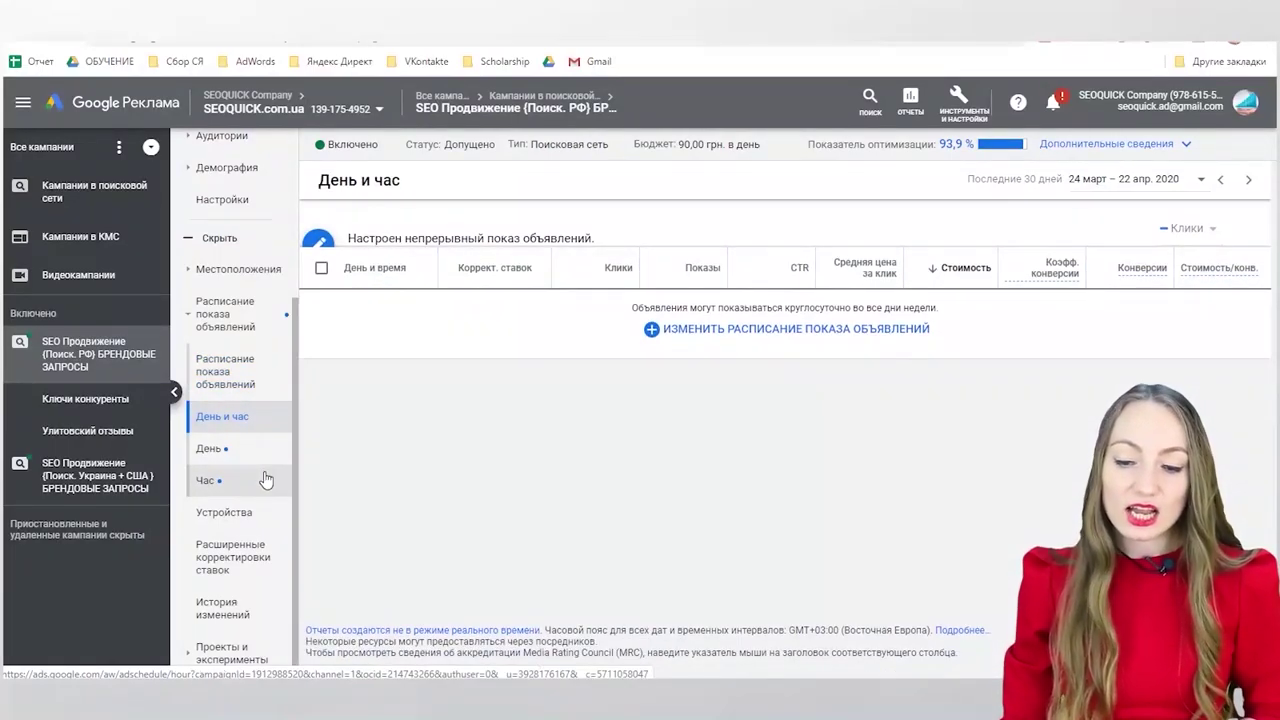
scroll(390, 518, down, 1)
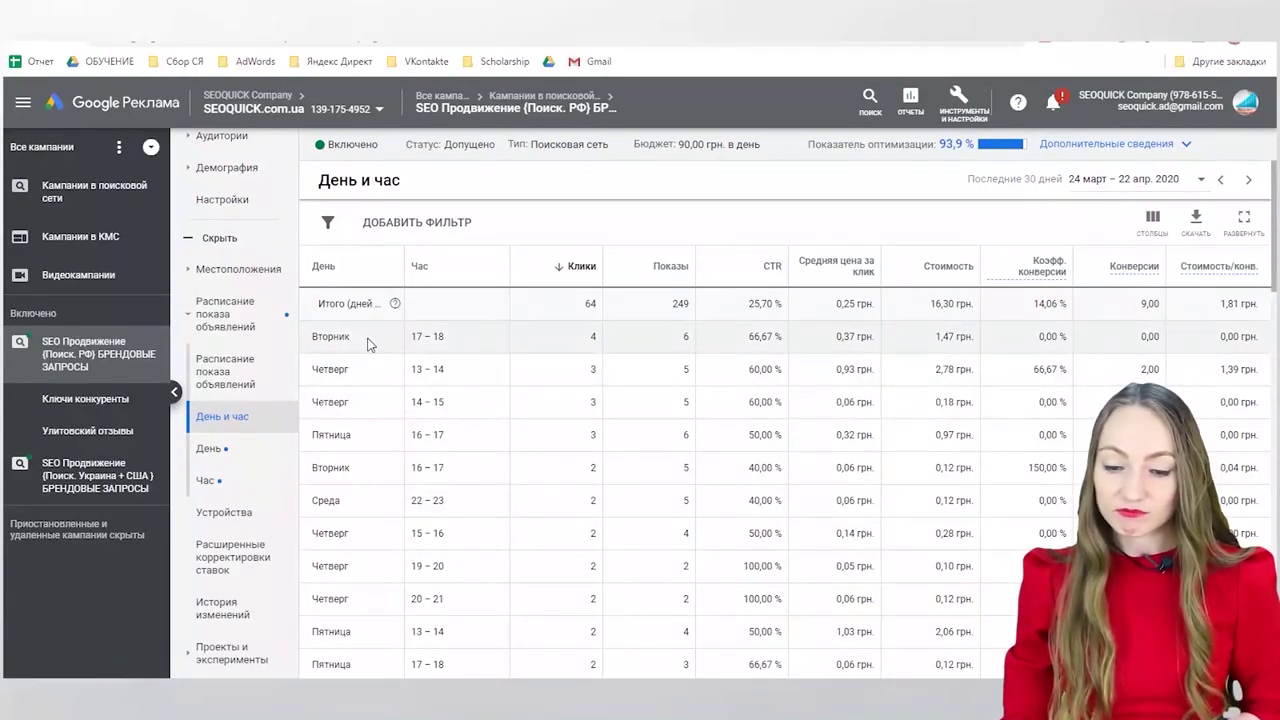
scroll(1023, 358, down, 1)
scroll(1023, 358, down, 3)
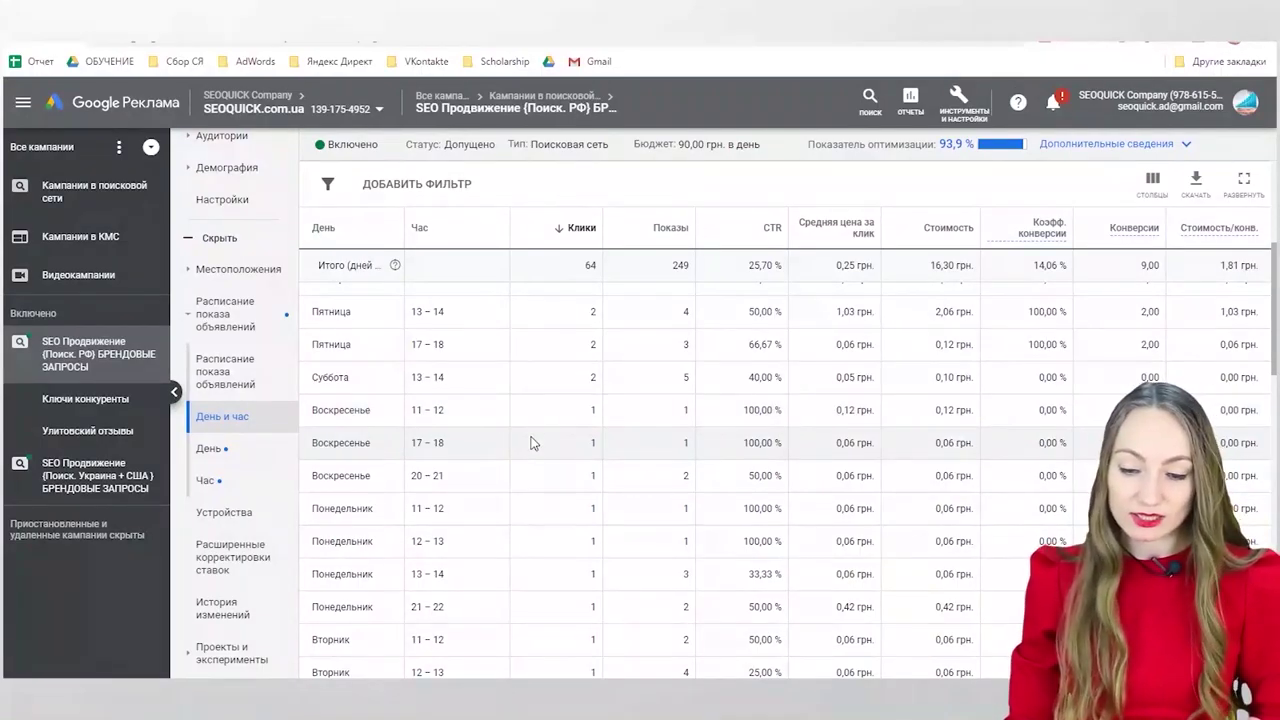
click(240, 448)
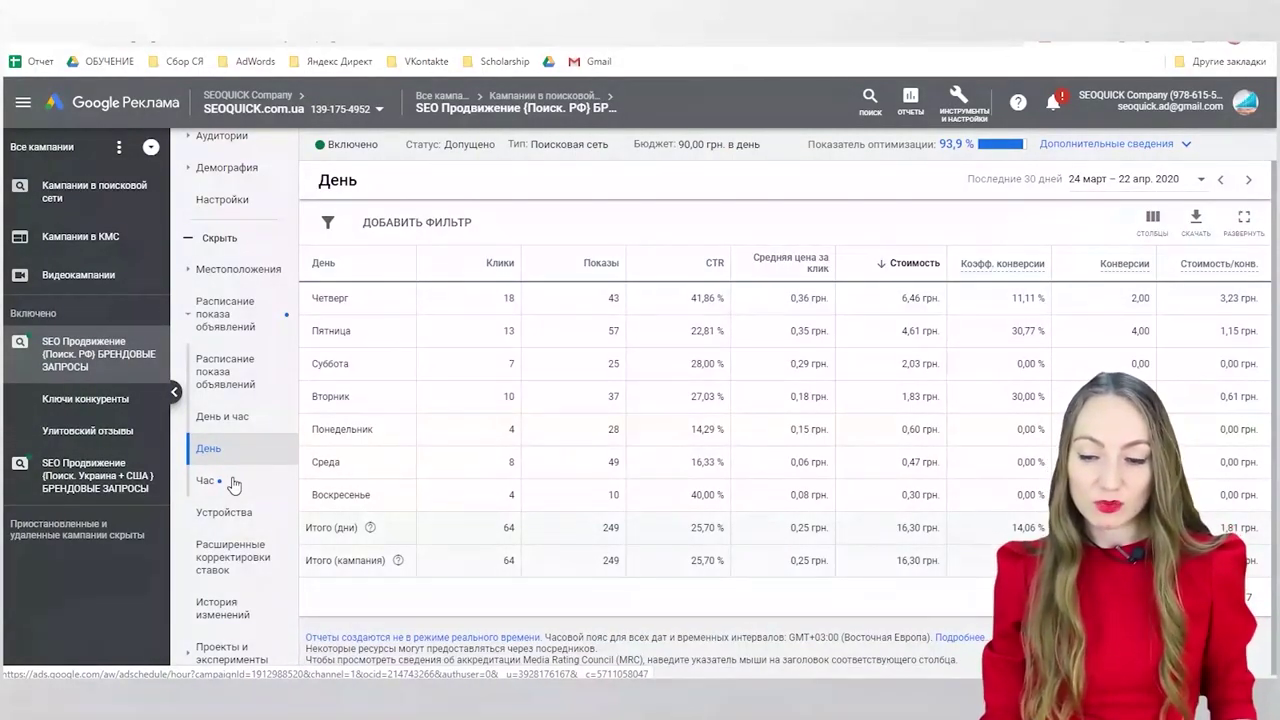
click(600, 265)
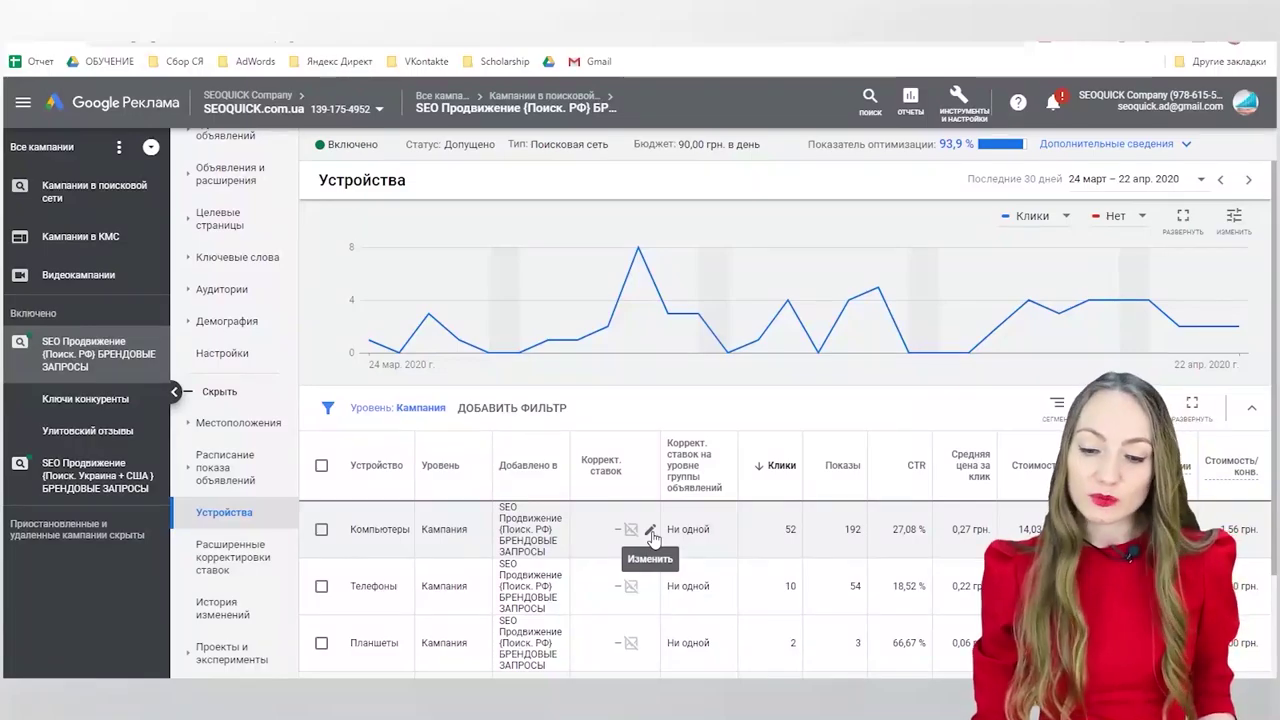
Step: Open the bid adjustment form for computers in the devices report and cancel it without entering a value
click(650, 530)
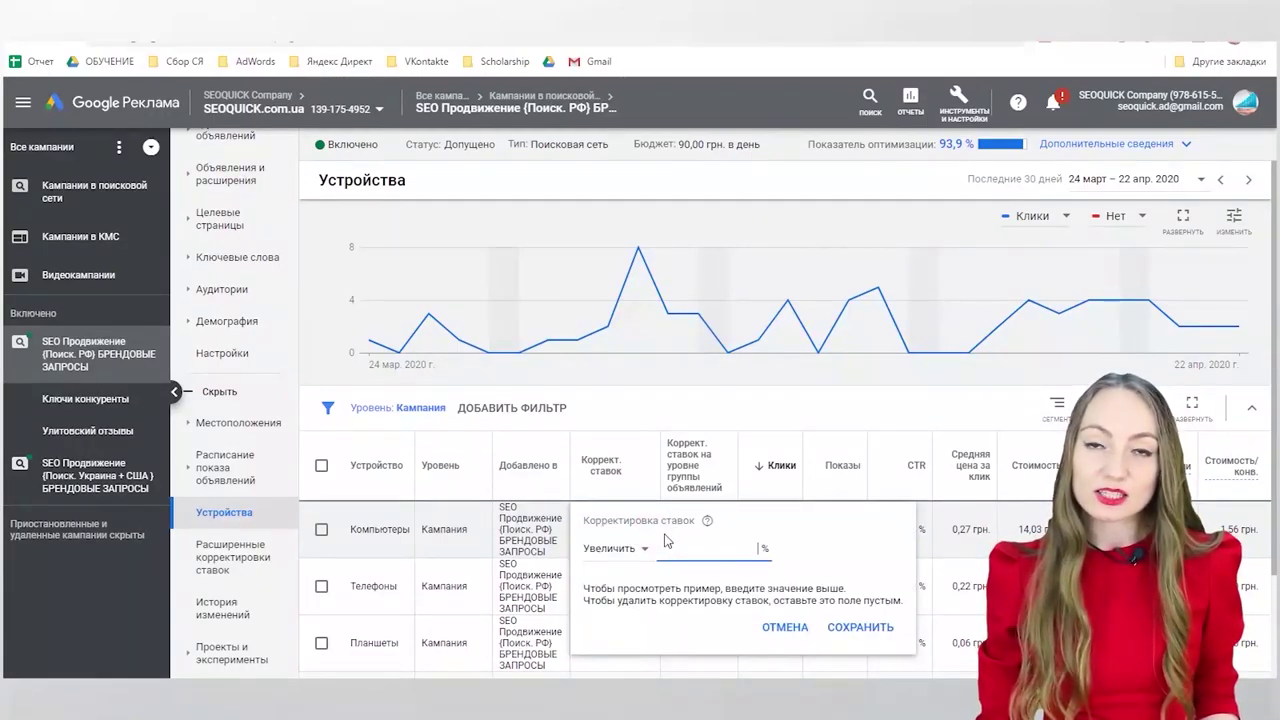
click(800, 627)
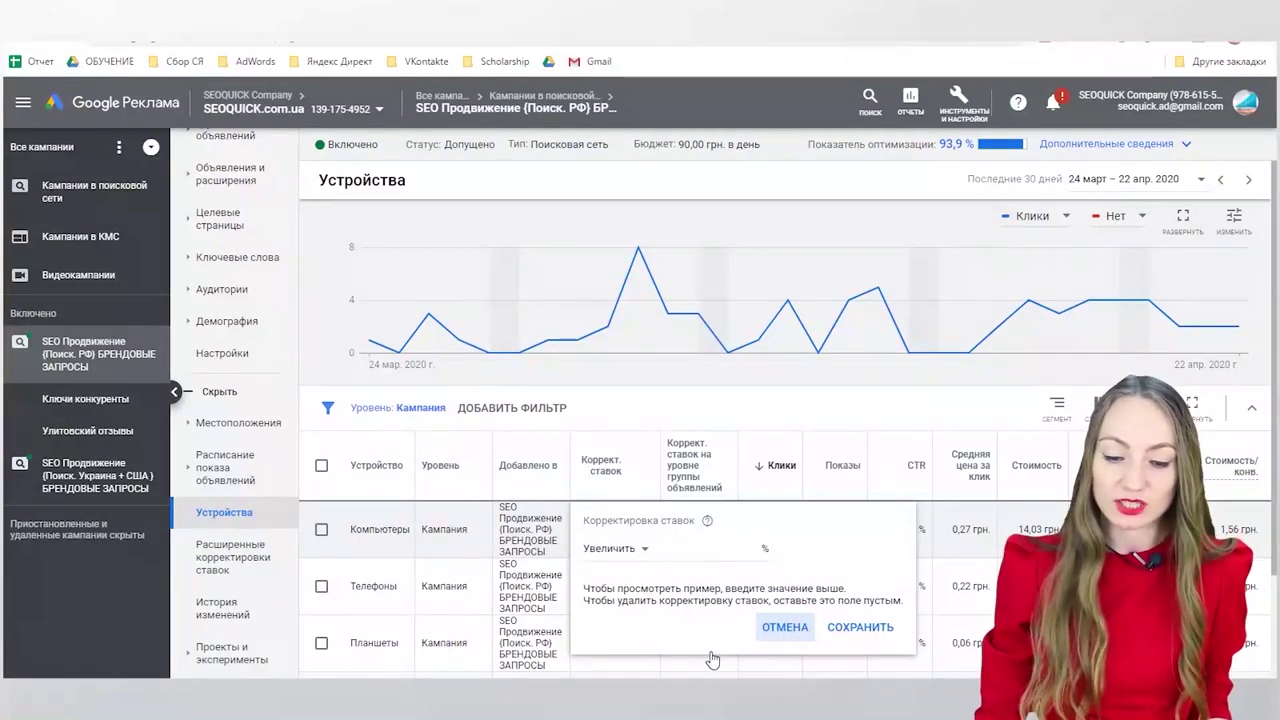